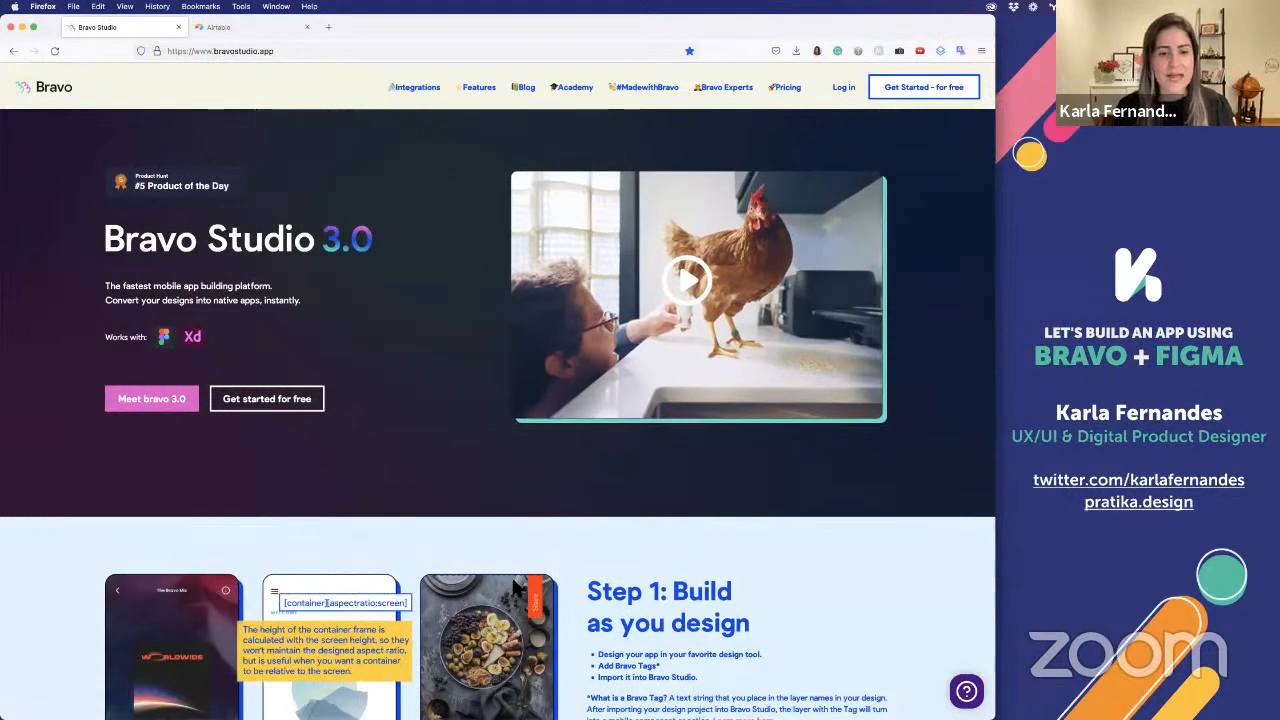
Switch to the Figma file and select the Design Buddies image on the canvas
{"action": "key", "text": "super+Tab"}
{"action": "key", "text": "super+Tab"}
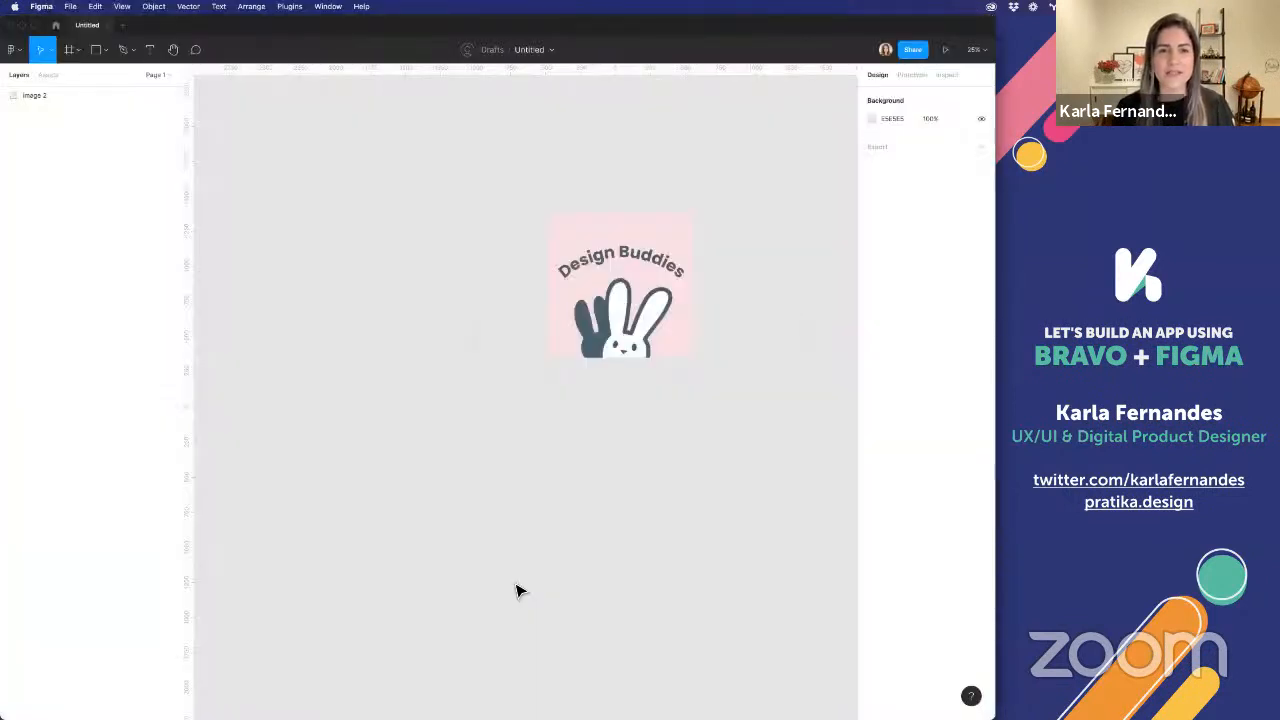
{"action": "scroll", "coordinate": [606, 360], "scroll_direction": "right", "scroll_amount": 3}
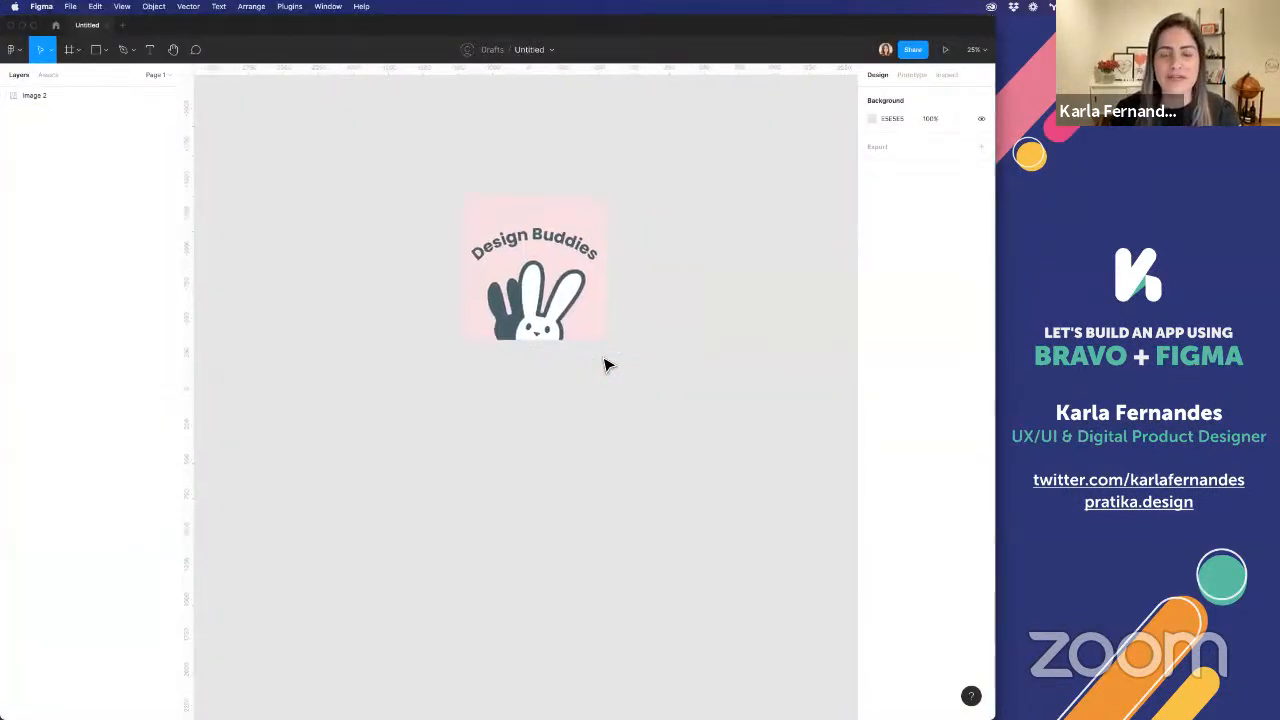
{"action": "left_click", "coordinate": [437, 222]}
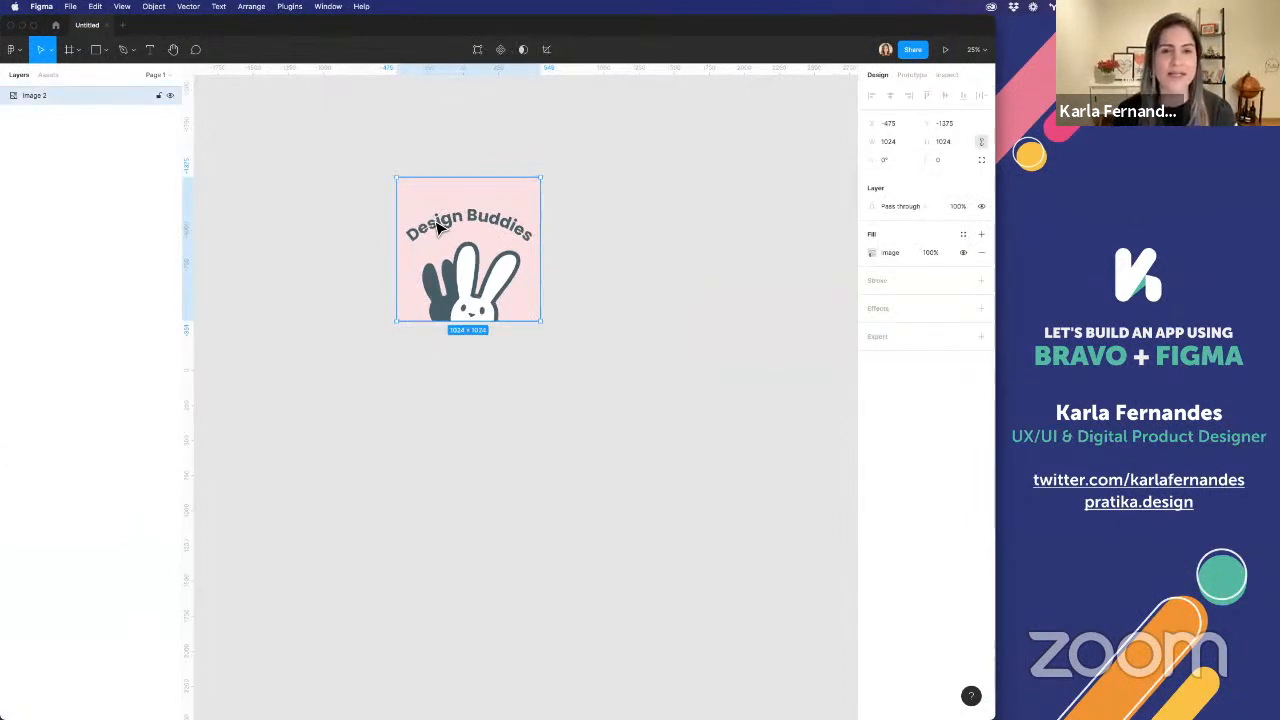
Switch to Firefox and open the Bravo Tags Master List page in a new tab
{"action": "key", "text": "super+Tab"}
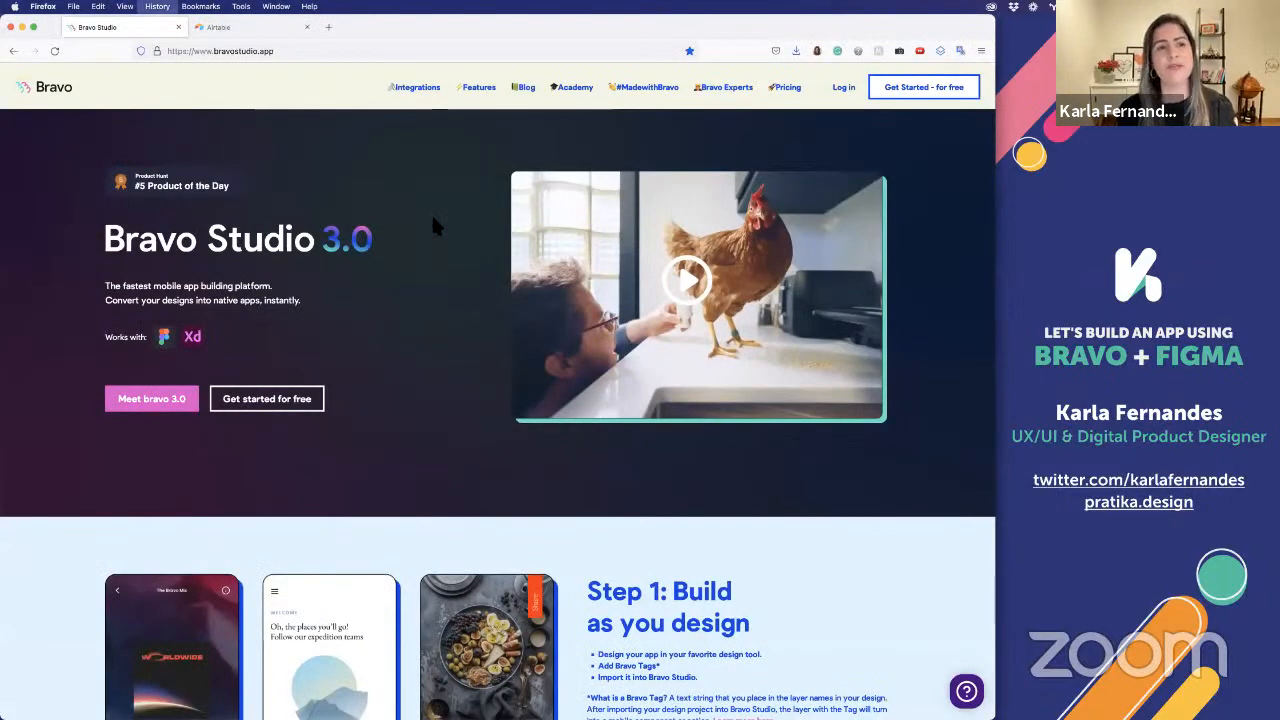
{"action": "key", "text": "super+shift+h"}
{"action": "left_click", "coordinate": [146, 136]}
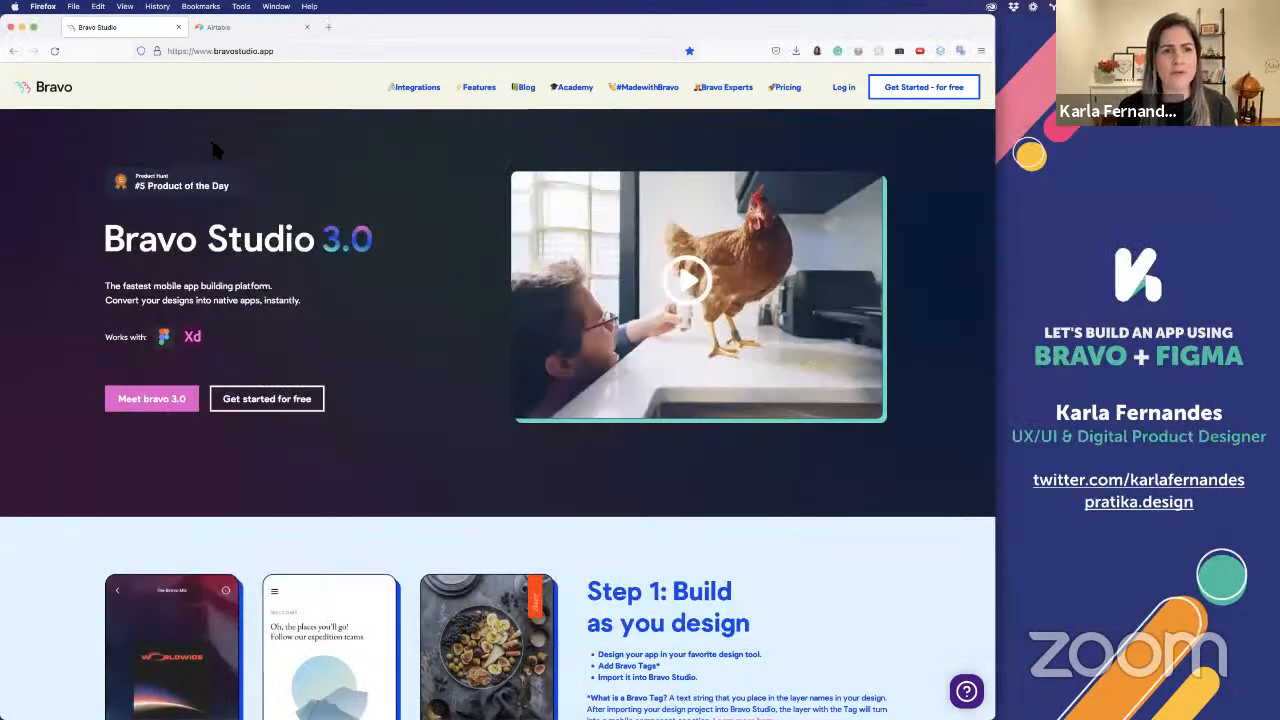
{"action": "key", "text": "super+t"}
{"action": "type", "text": "bravostudio.app/"}
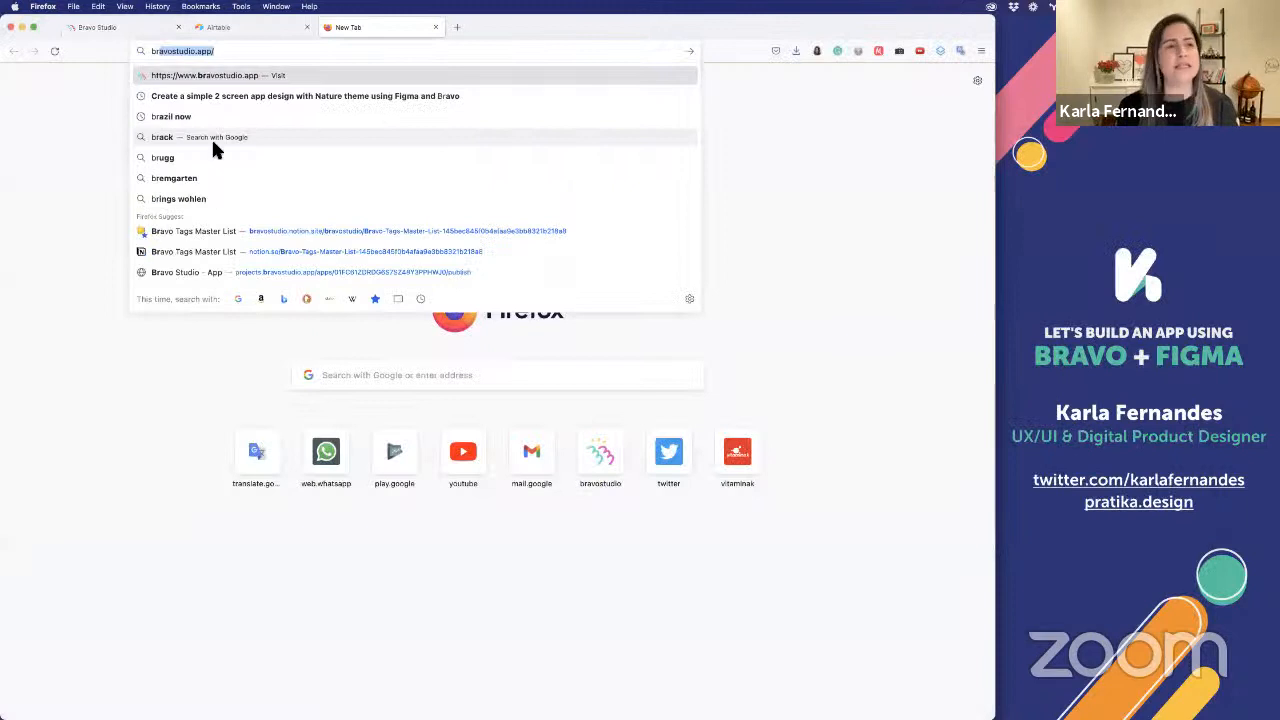
{"action": "left_click", "coordinate": [230, 53]}
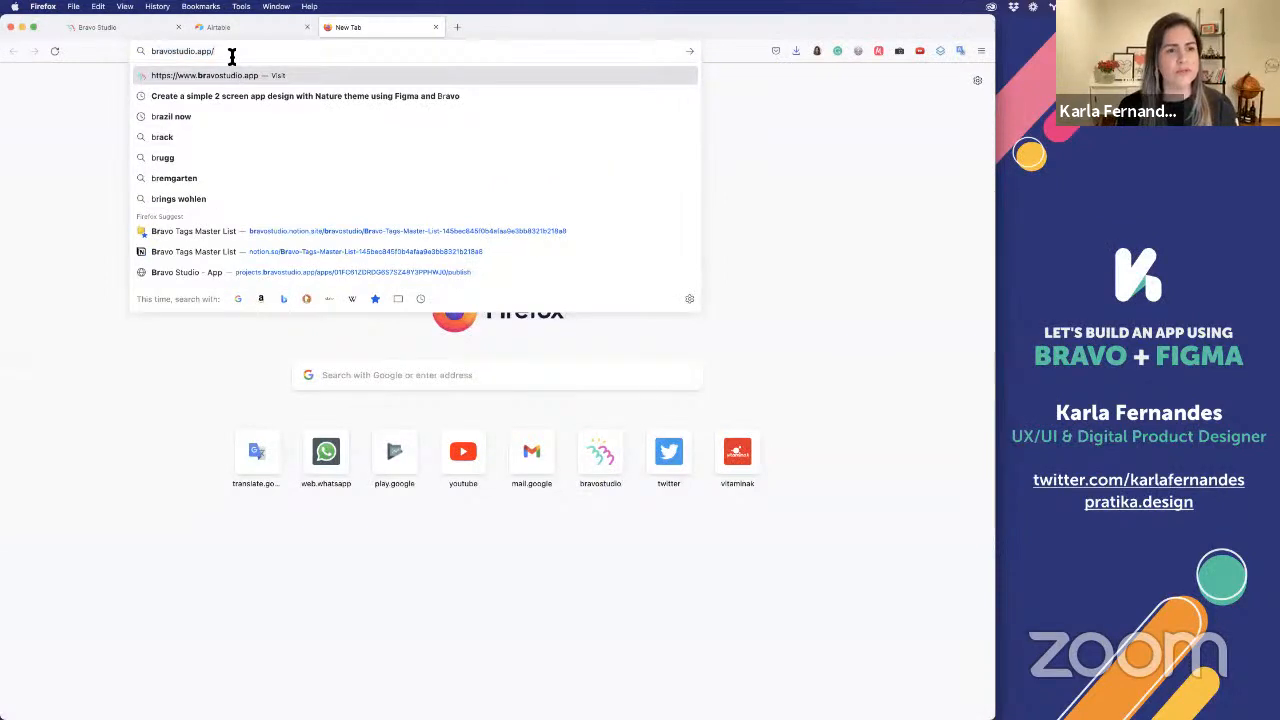
{"action": "left_click", "coordinate": [207, 231]}
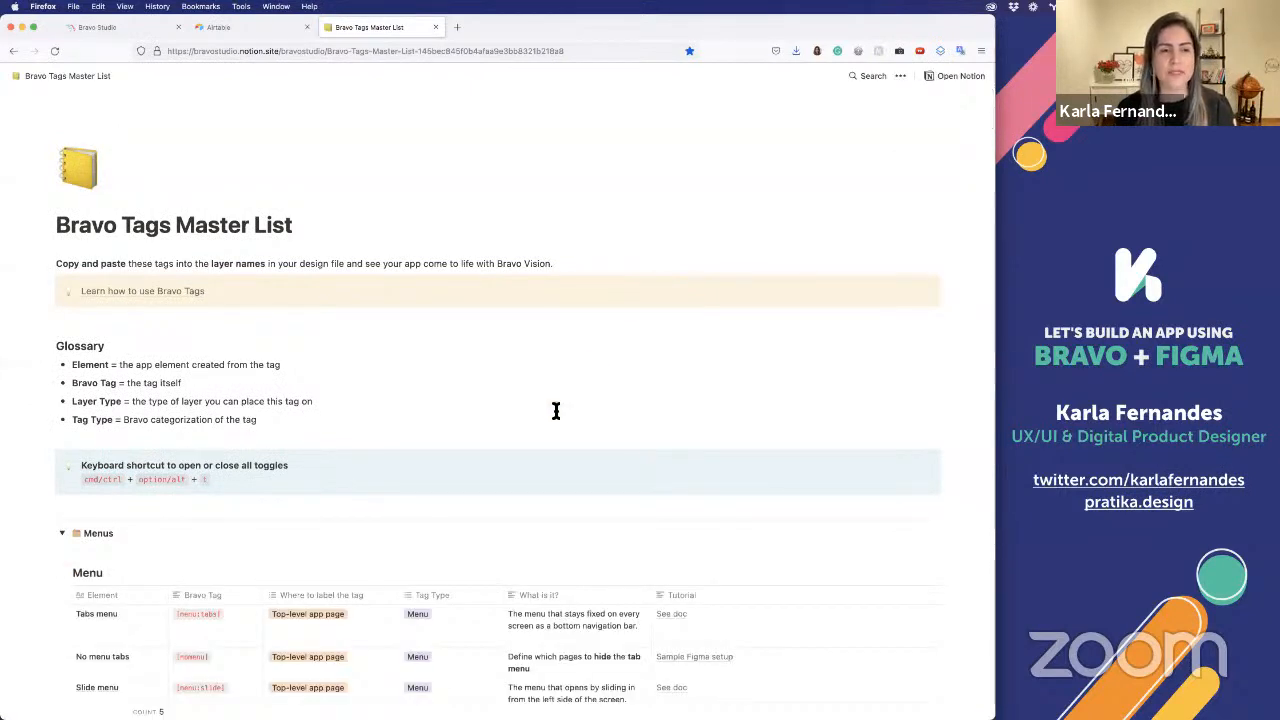
Switch back to Figma and add an iPhone 11 Pro / X frame to the canvas
{"action": "key", "text": "super+Tab"}
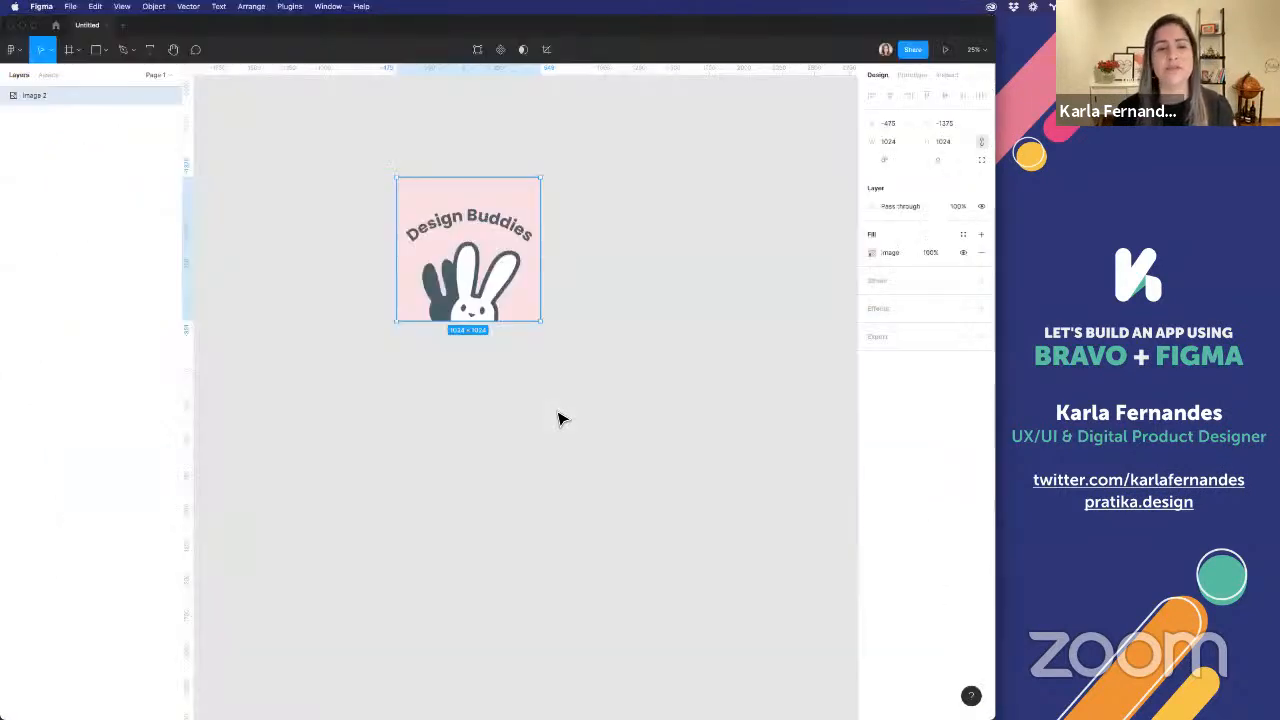
{"action": "left_click", "coordinate": [414, 385]}
{"action": "scroll", "coordinate": [414, 385], "scroll_direction": "down", "scroll_amount": 3}
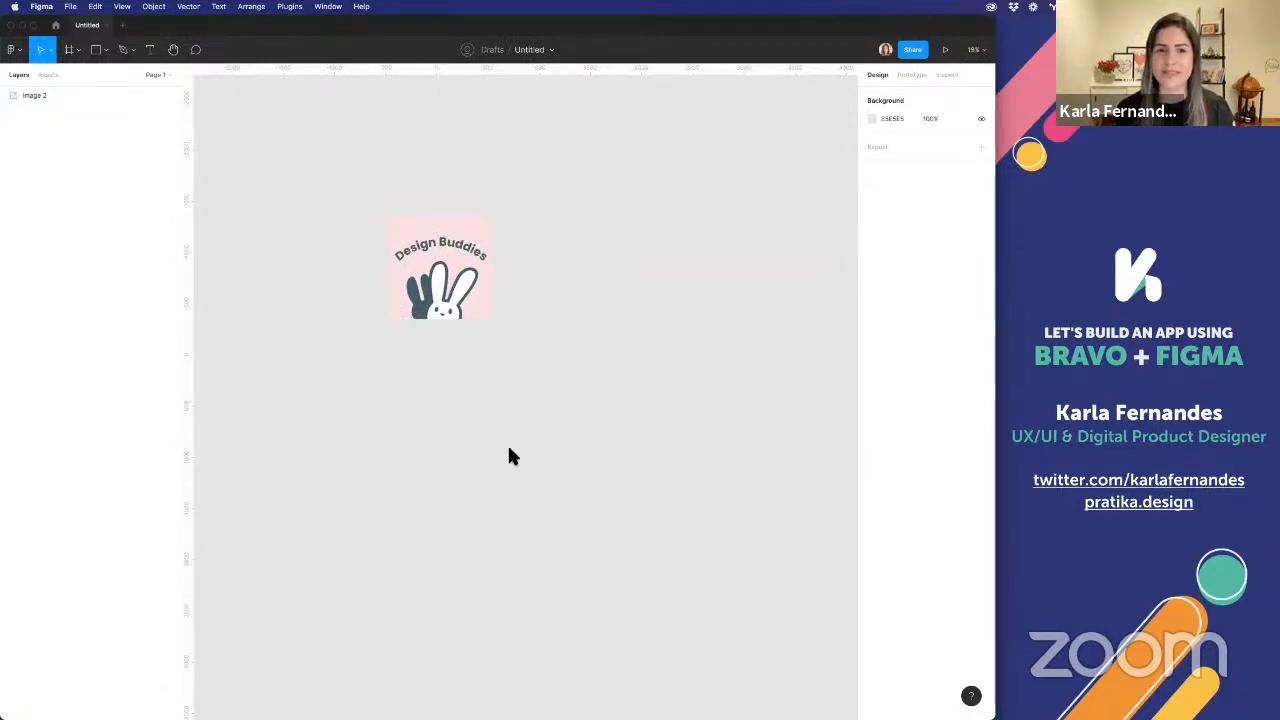
{"action": "left_click", "coordinate": [68, 50]}
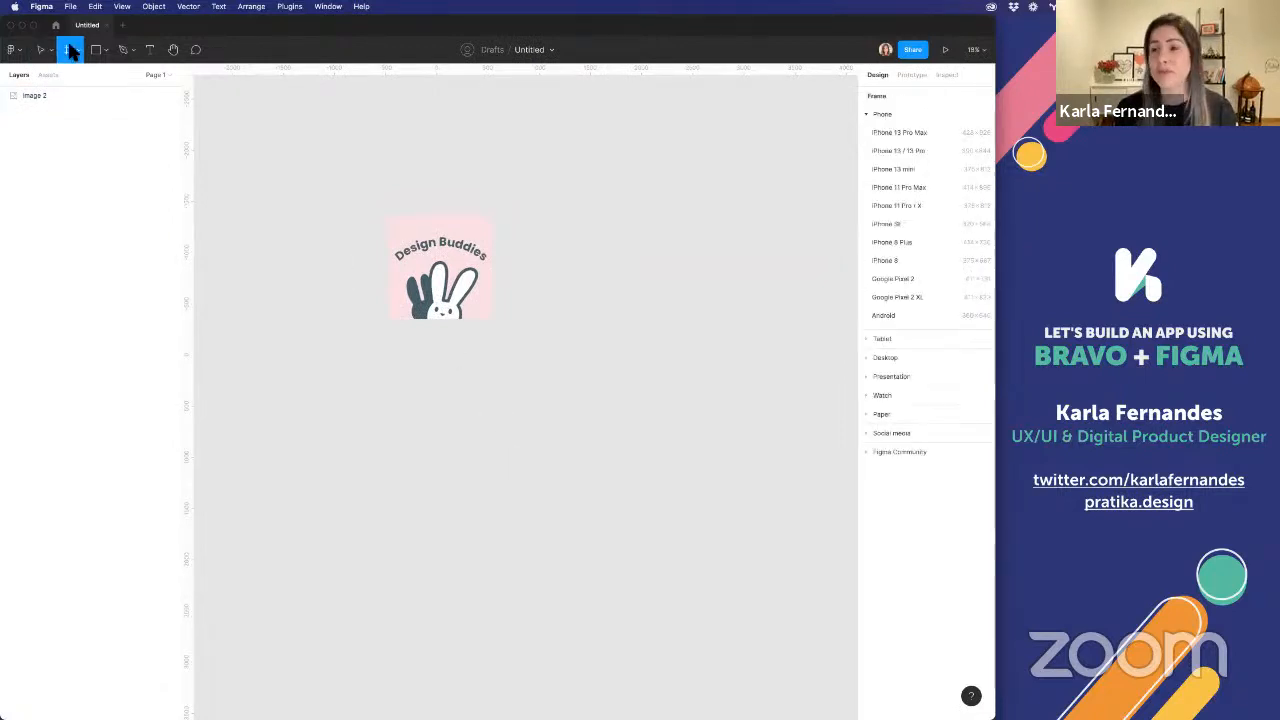
{"action": "left_click", "coordinate": [909, 207]}
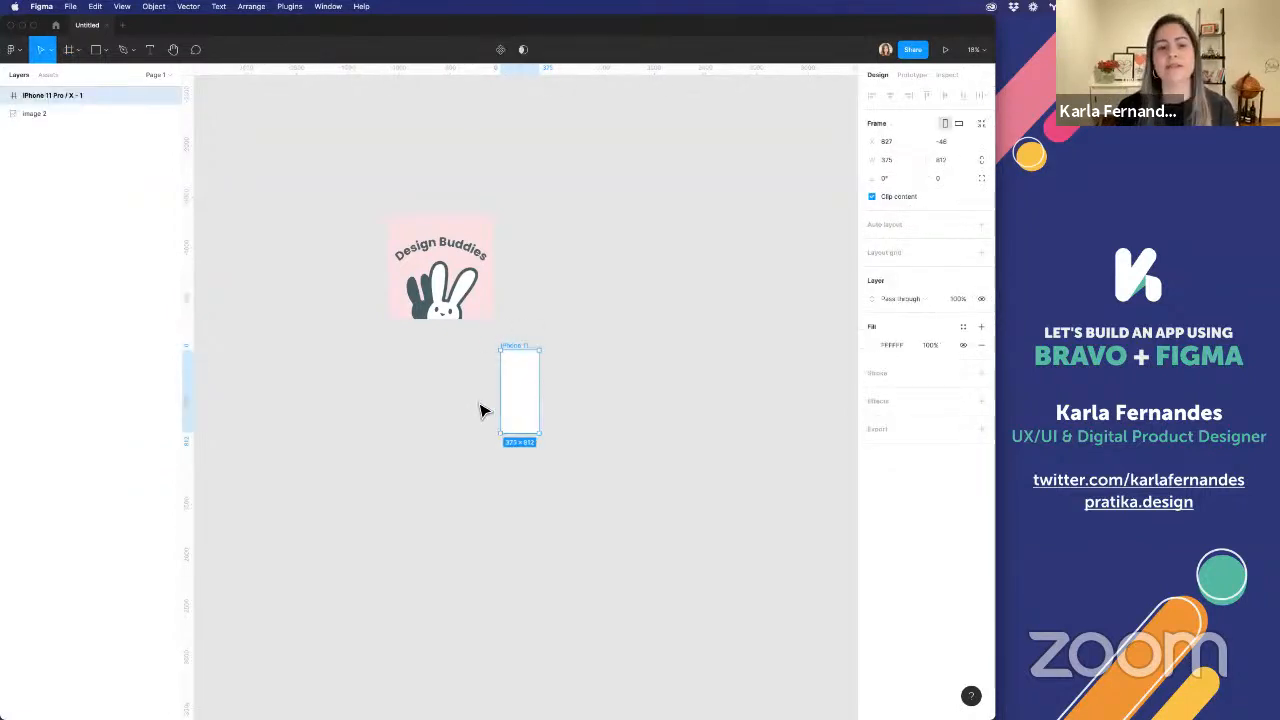
Rename the new phone frame as Blog List
{"action": "key", "text": "shift+2"}
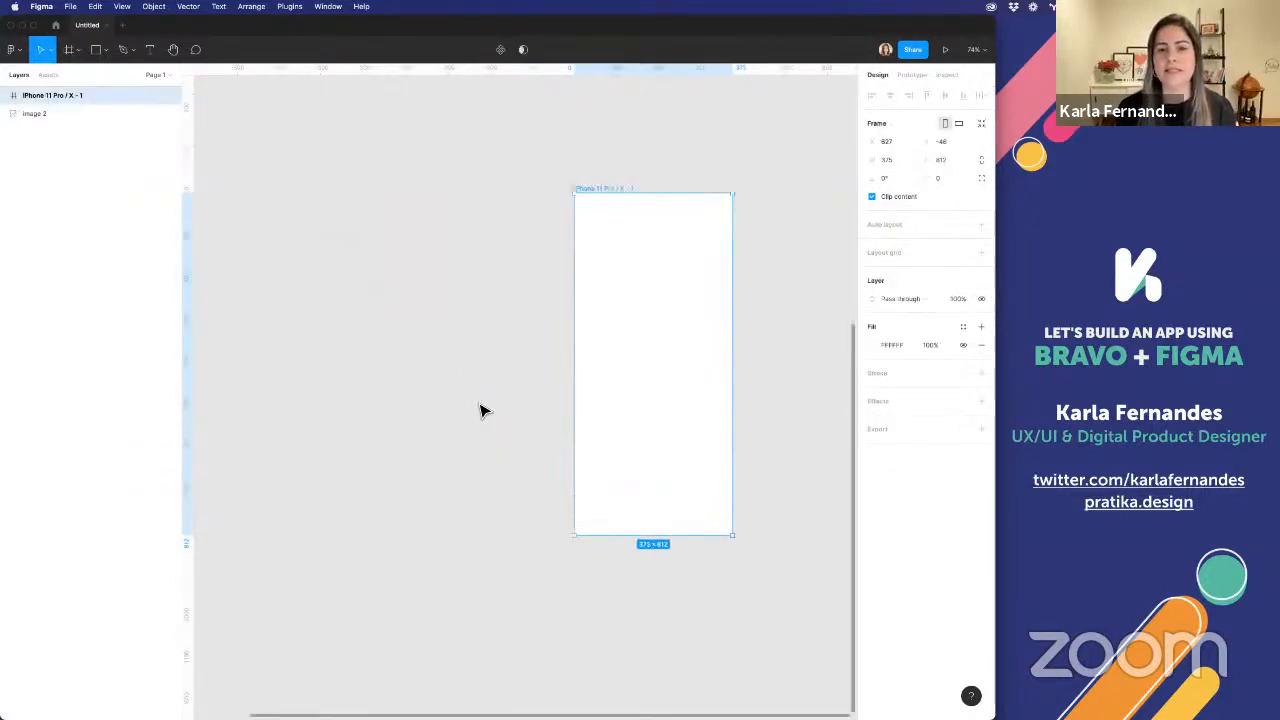
{"action": "double_click", "coordinate": [605, 188]}
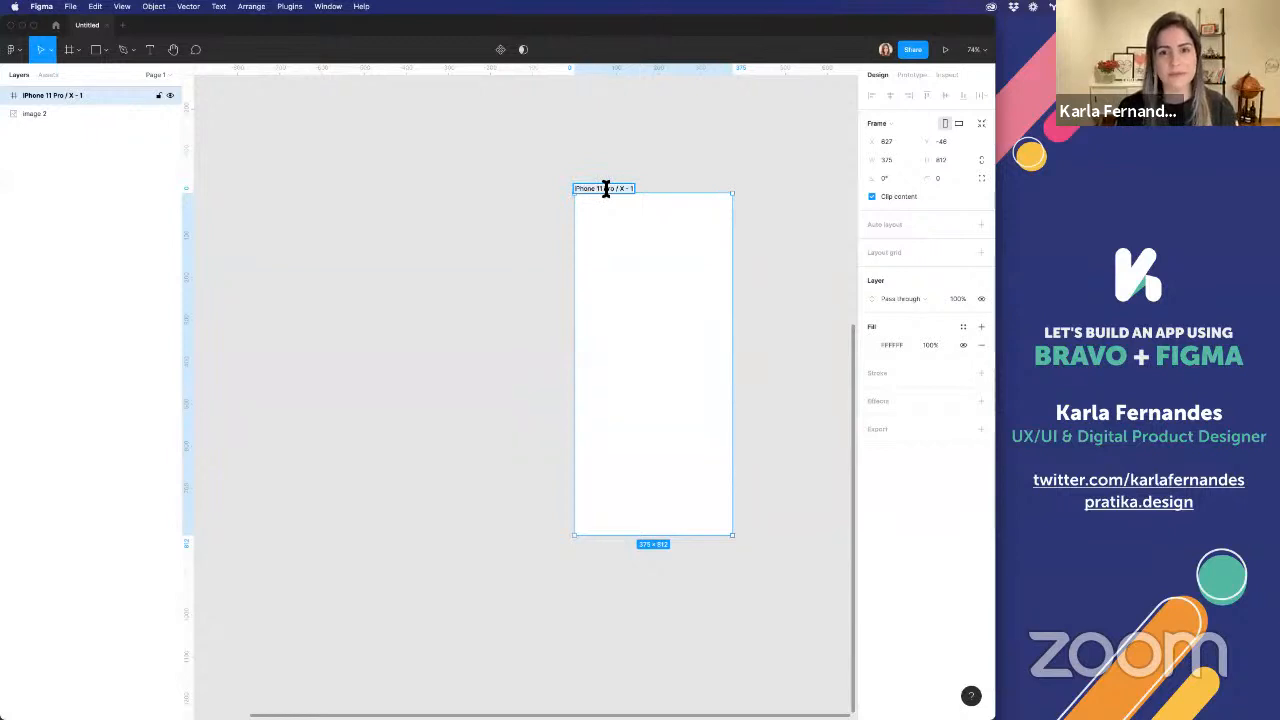
{"action": "type", "text": "E"}
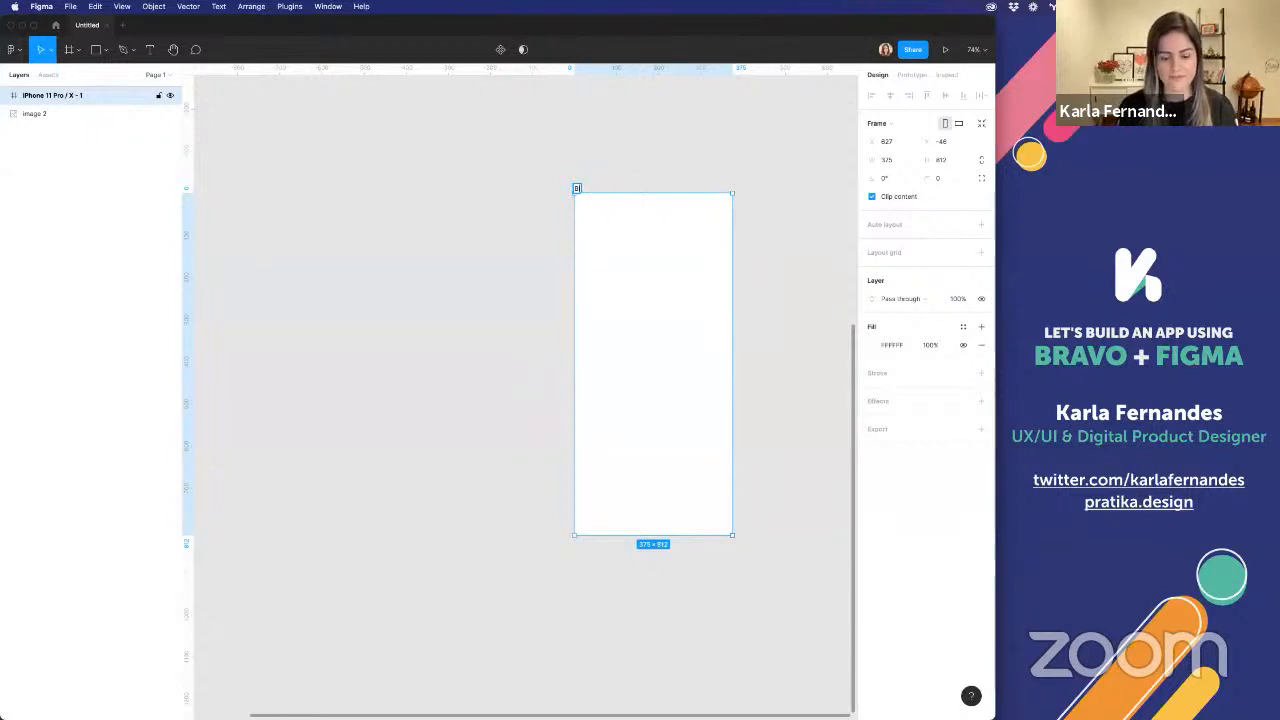
{"action": "key", "text": "Return"}
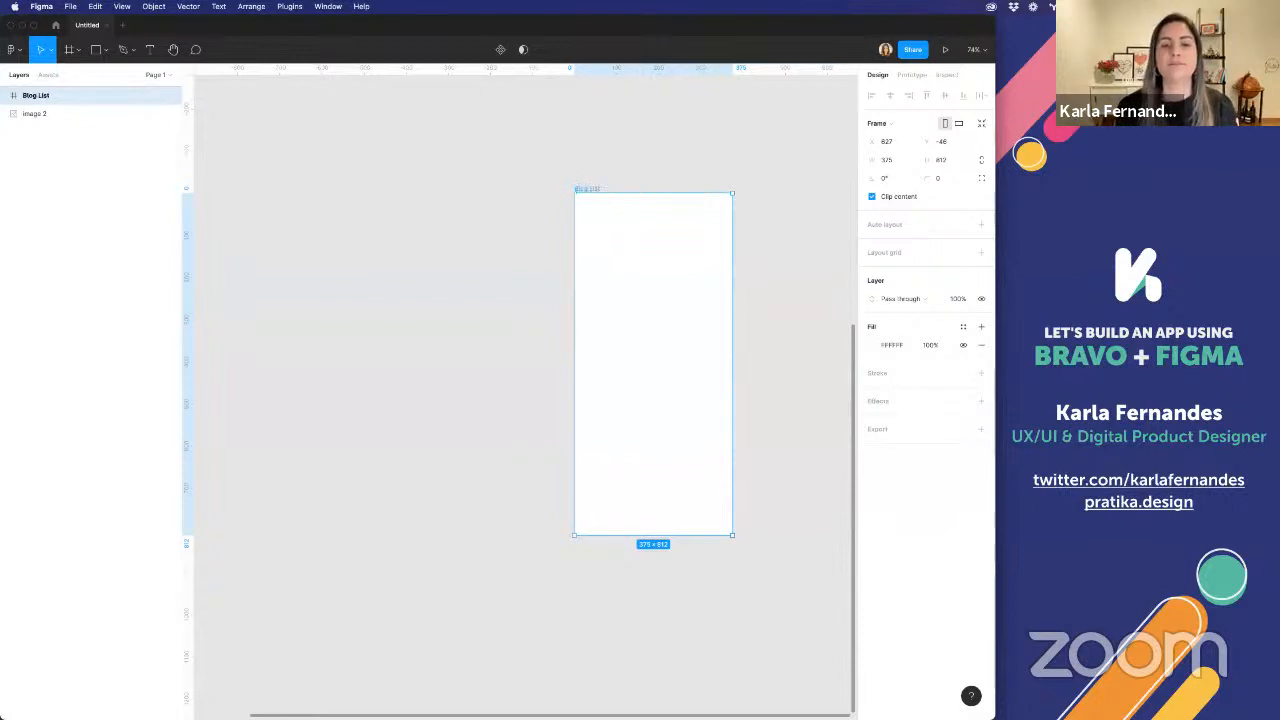
Duplicate the Blog List frame and rename the copy as Blog Post
{"action": "key", "text": "super+c"}
{"action": "key", "text": "super+v"}
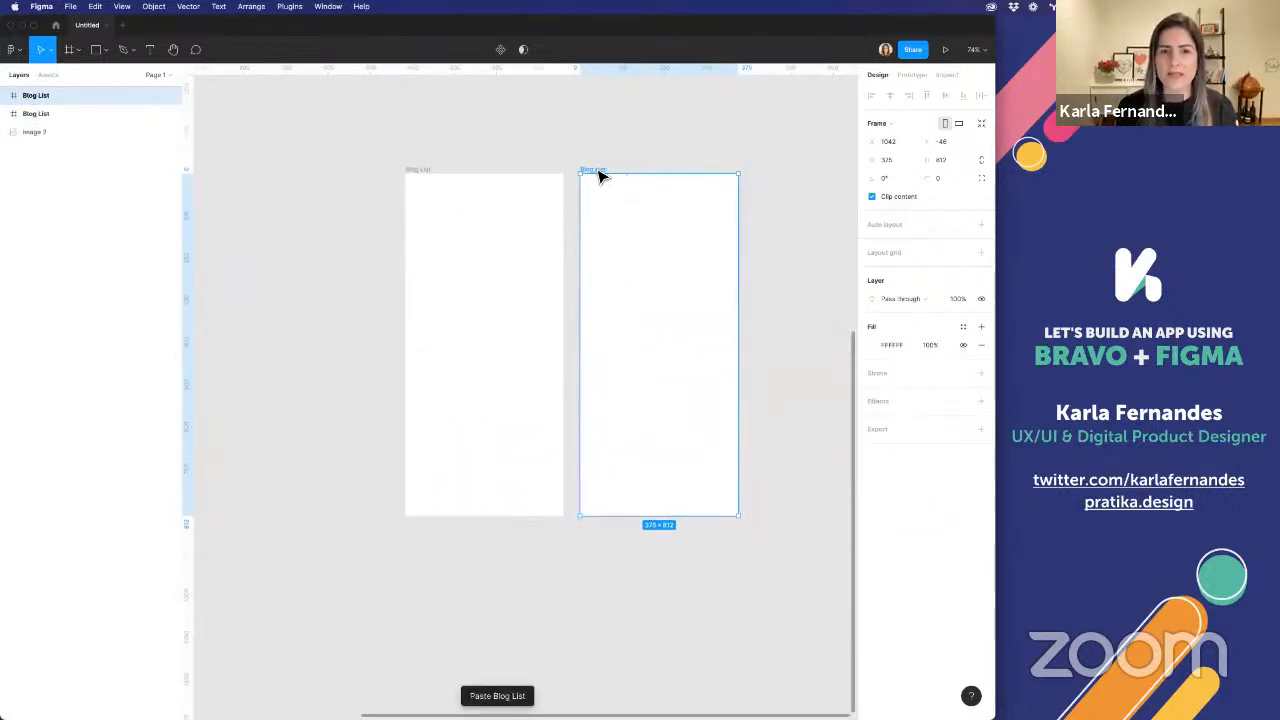
{"action": "double_click", "coordinate": [596, 170]}
{"action": "type", "text": "Blog"}
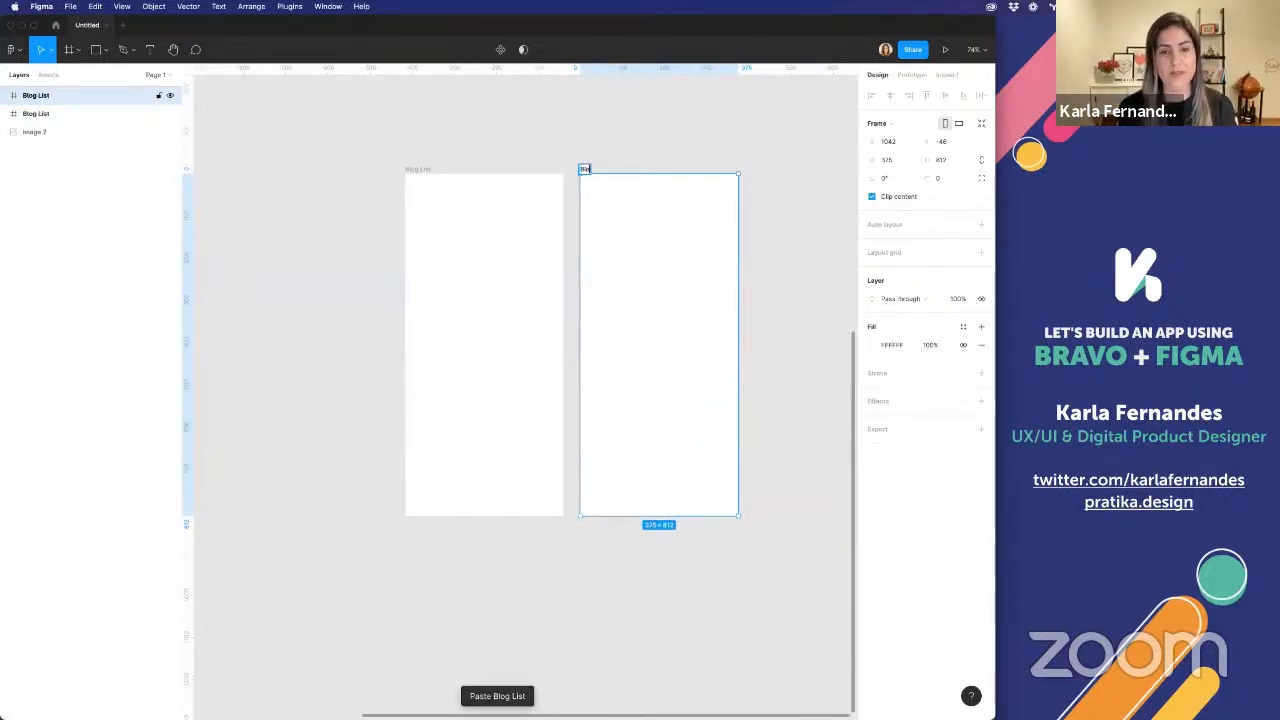
{"action": "type", "text": " Post"}
{"action": "key", "text": "Return"}
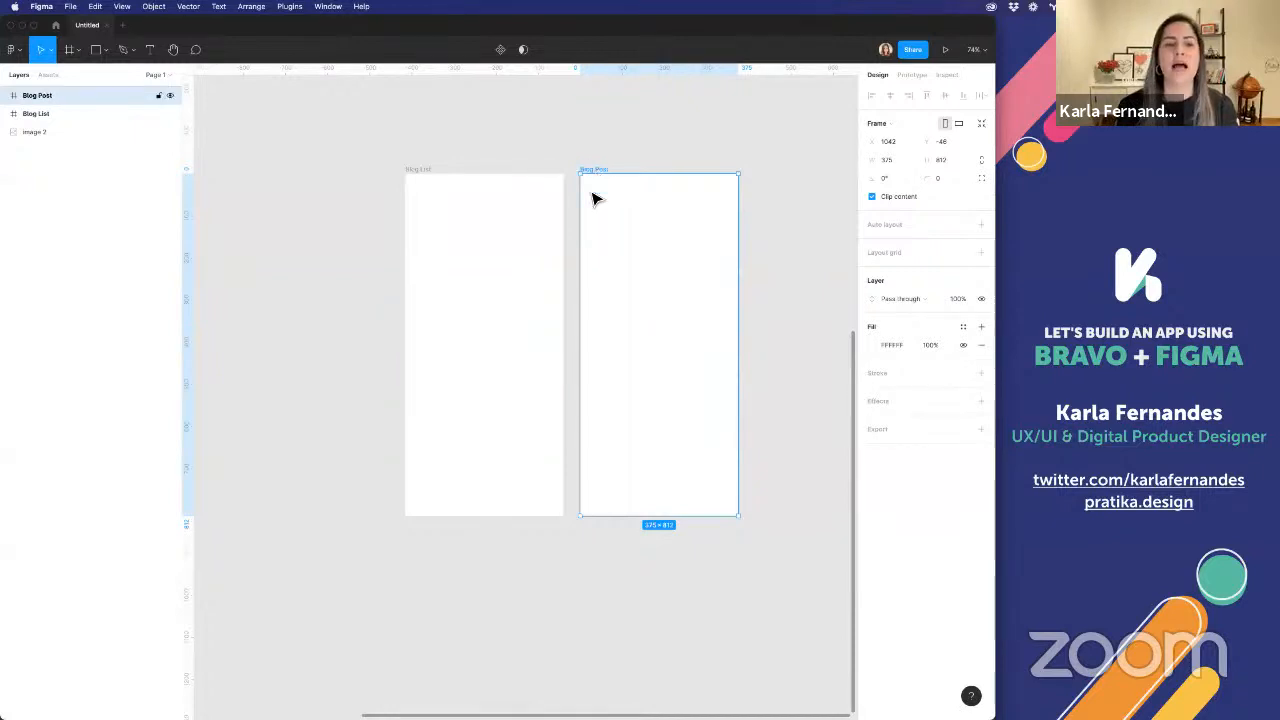
Draw a new frame to the left of the Blog List frame and set its size to 512 × 512
{"action": "scroll", "coordinate": [518, 250], "scroll_direction": "down", "scroll_amount": 5}
{"action": "scroll", "coordinate": [518, 250], "scroll_direction": "up", "scroll_amount": 3}
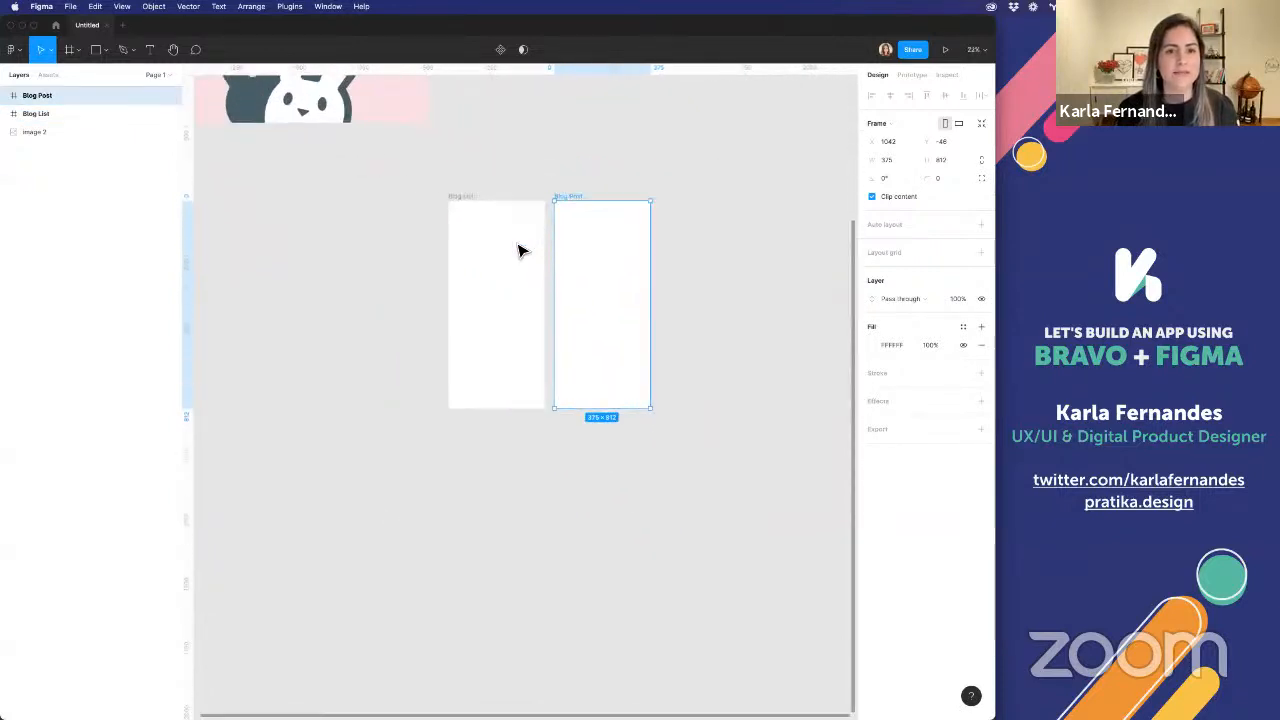
{"action": "scroll", "coordinate": [518, 246], "scroll_direction": "left", "scroll_amount": 3}
{"action": "left_click", "coordinate": [518, 239]}
{"action": "left_click", "coordinate": [70, 50]}
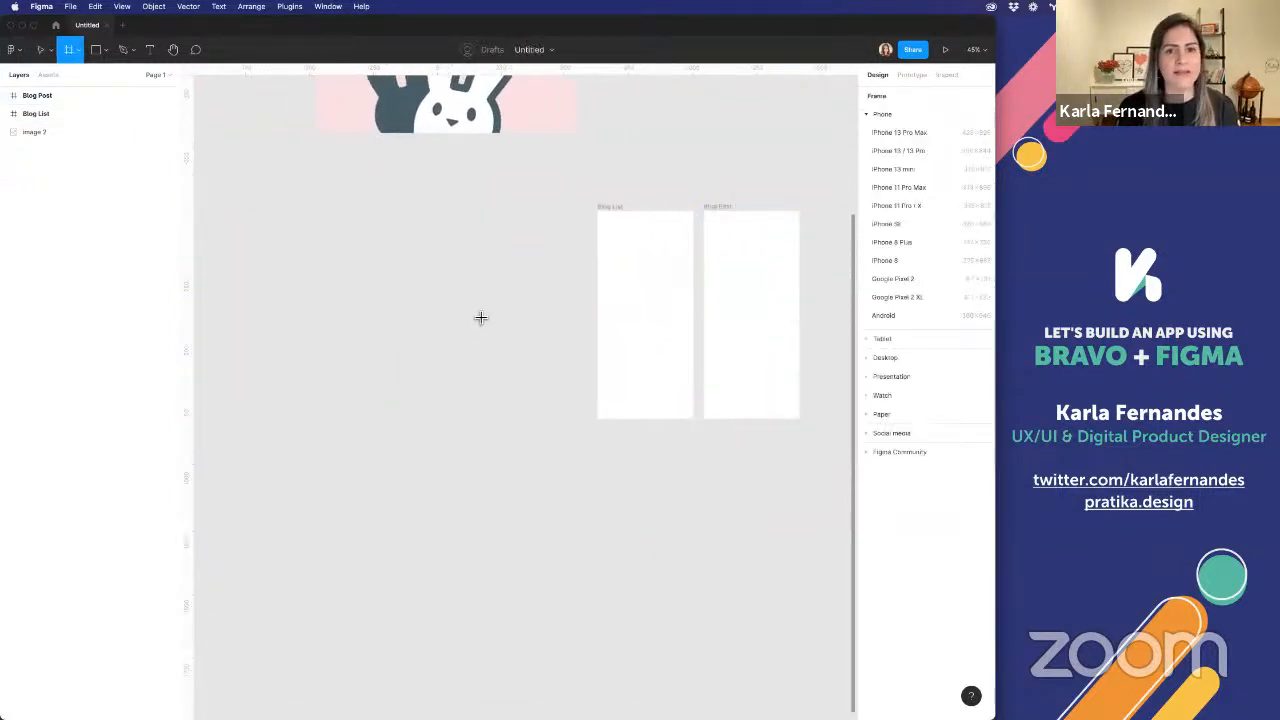
{"action": "left_click_drag", "start_coordinate": [434, 211], "coordinate": [537, 323]}
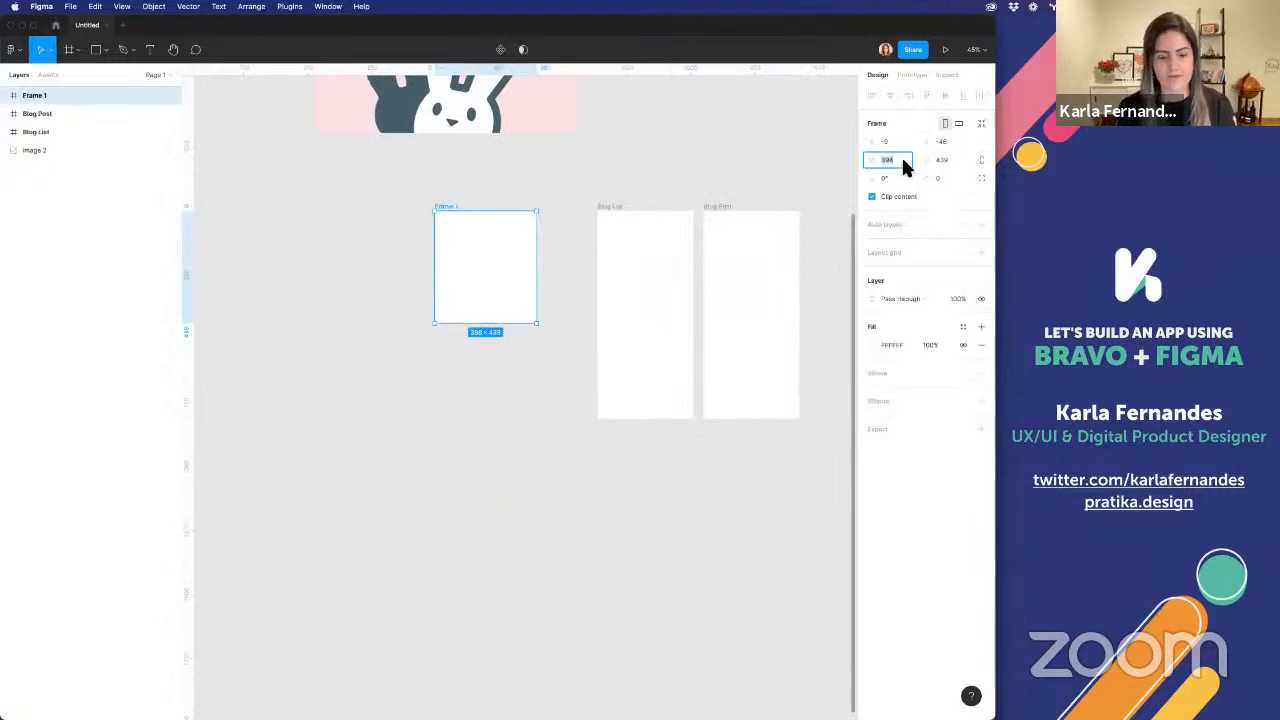
{"action": "type", "text": "512"}
{"action": "key", "text": "Tab"}
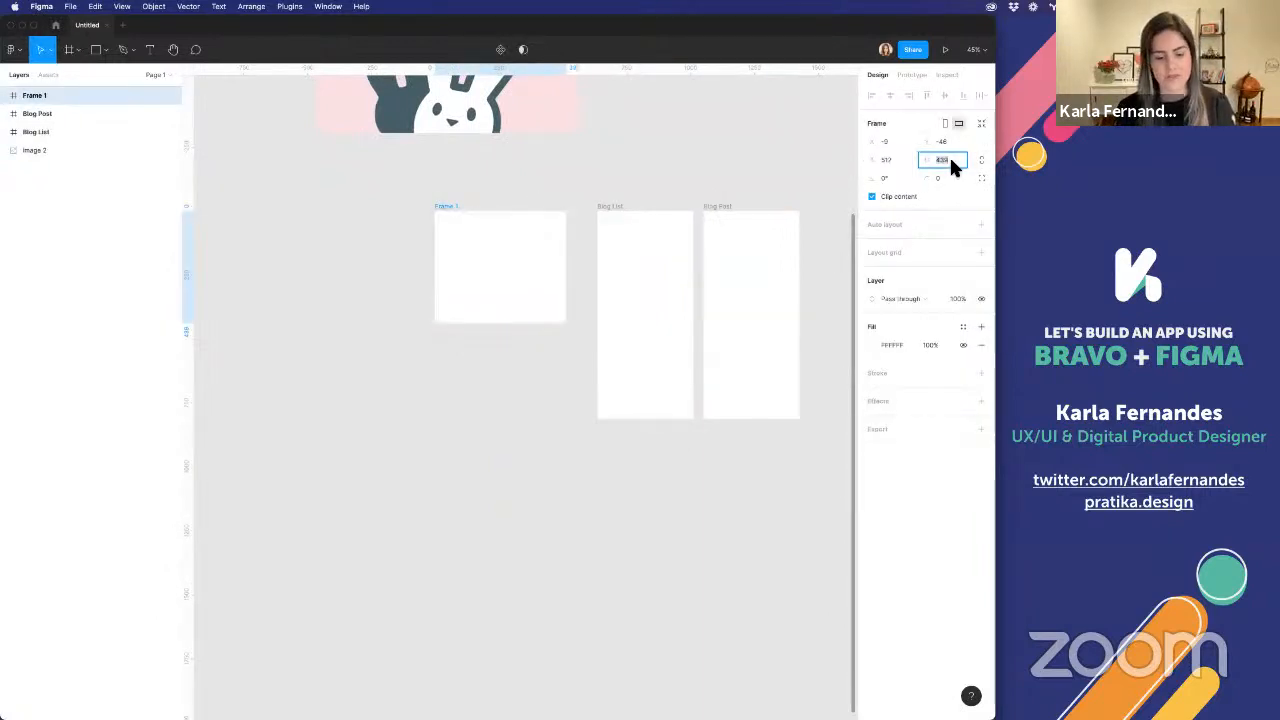
{"action": "type", "text": "512"}
{"action": "key", "text": "Return"}
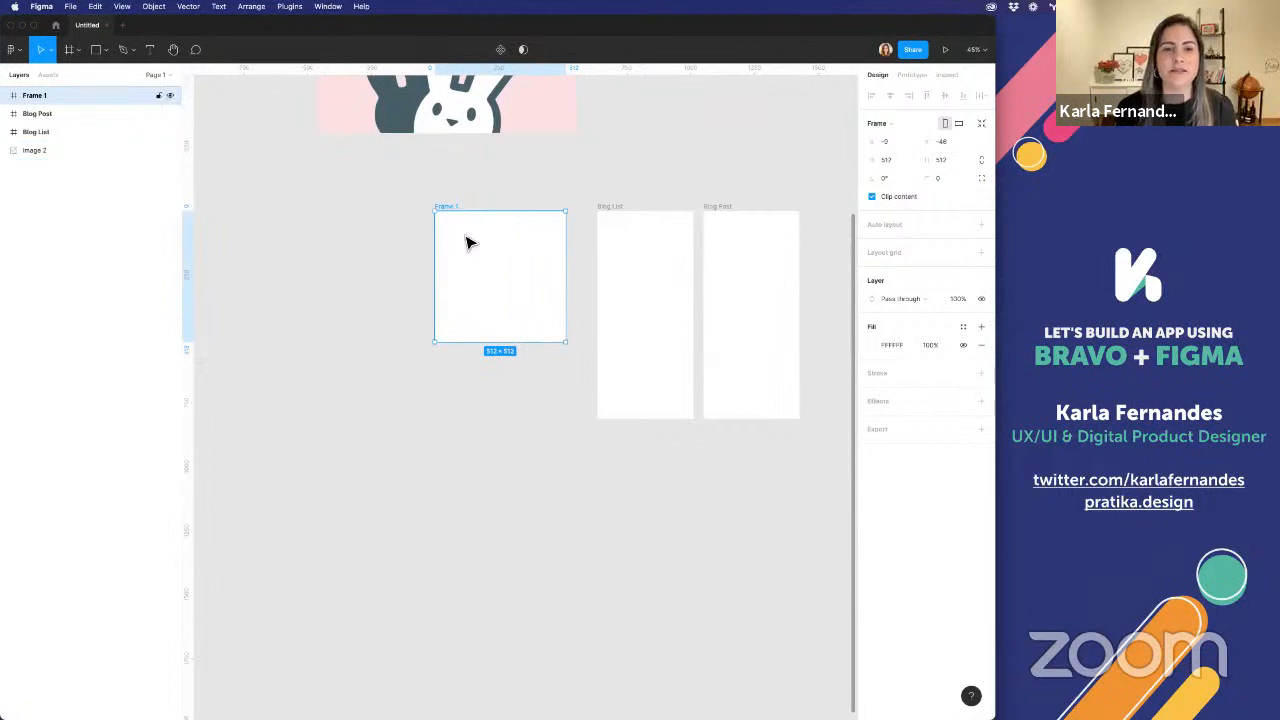
Move the square frame slightly closer to the Blog List frame and rename it as Icon
{"action": "left_click_drag", "start_coordinate": [466, 243], "coordinate": [485, 243]}
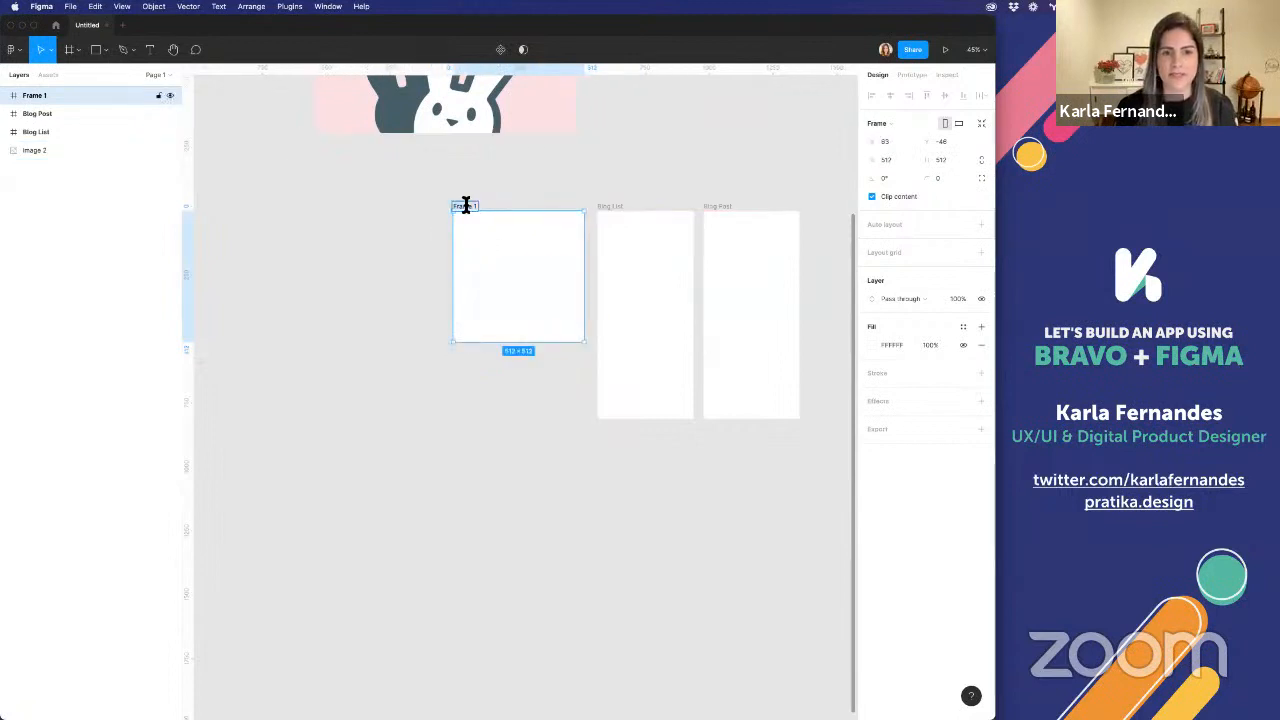
{"action": "key", "text": "BackSpace"}
{"action": "type", "text": "Icon"}
{"action": "key", "text": "Return"}
{"action": "left_click", "coordinate": [530, 195]}
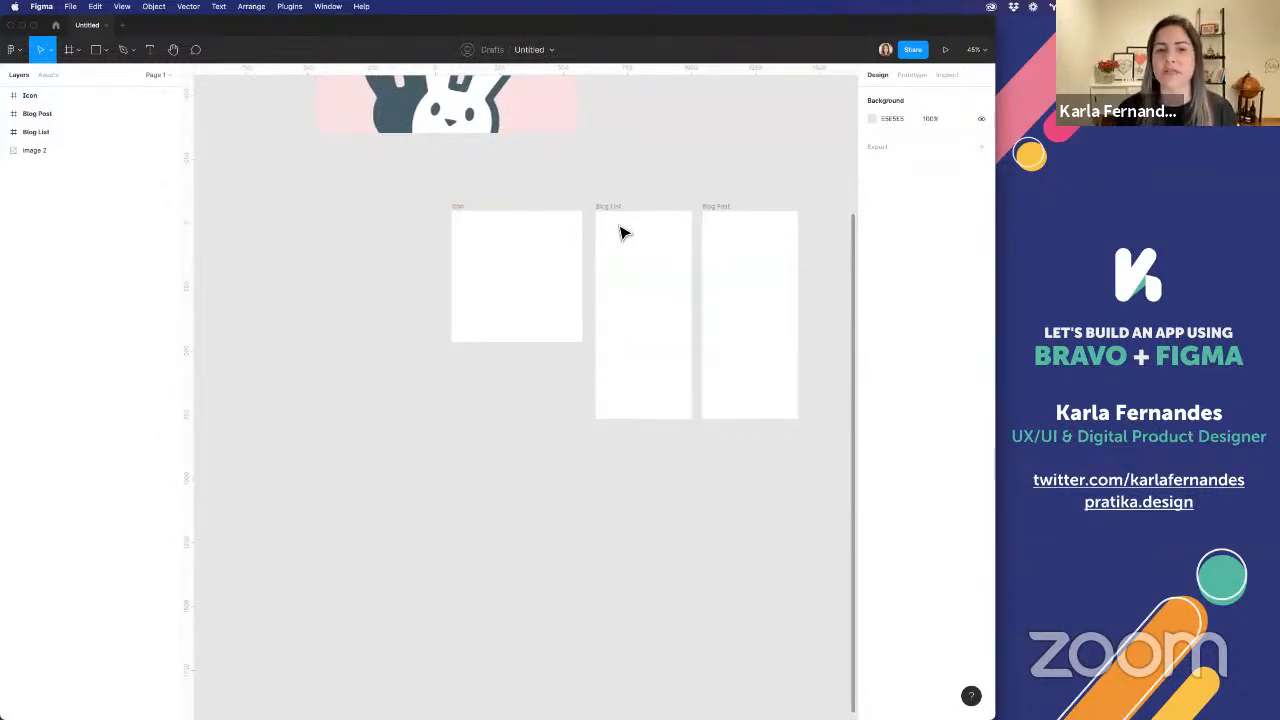
Move the Icon frame further left to leave room for another phone frame, and nudge the Blog List frame slightly left
{"action": "scroll", "coordinate": [620, 229], "scroll_direction": "right", "scroll_amount": 5}
{"action": "left_click", "coordinate": [362, 219]}
{"action": "left_click_drag", "start_coordinate": [358, 210], "coordinate": [229, 211]}
{"action": "left_click", "coordinate": [505, 212]}
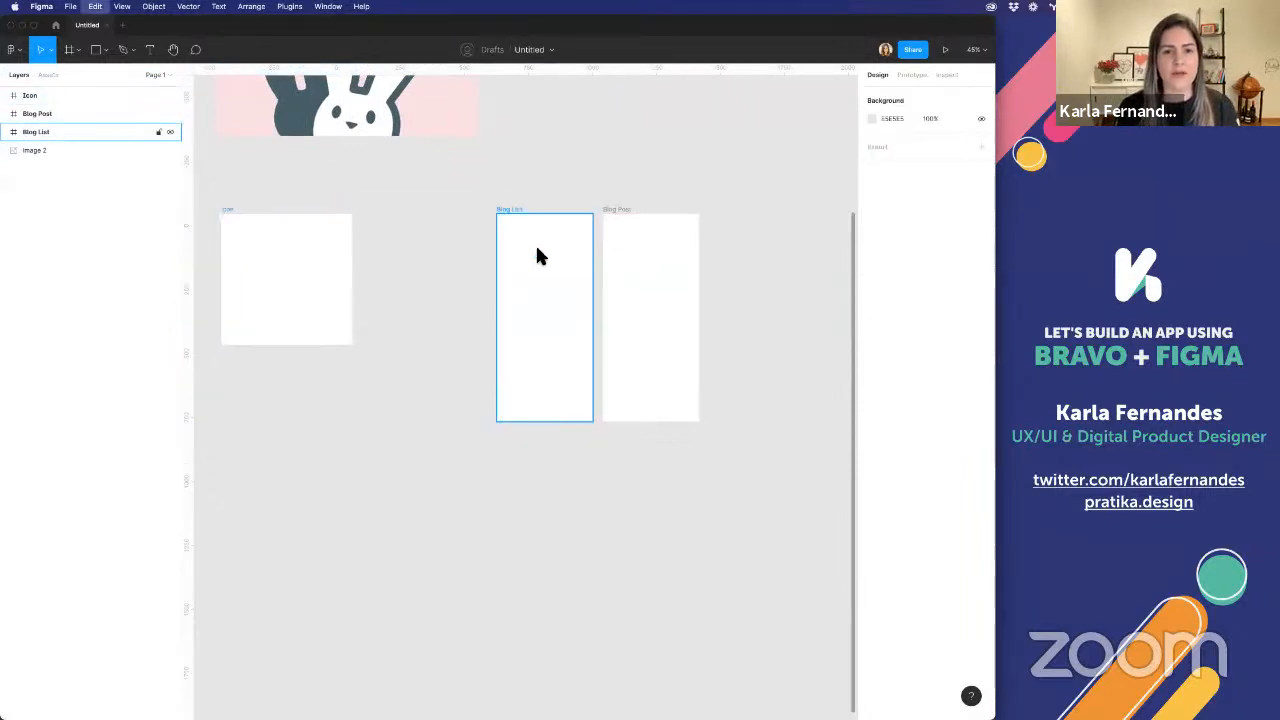
{"action": "mouse_move", "coordinate": [540, 255]}
{"action": "left_mouse_down"}
{"action": "mouse_move", "coordinate": [397, 263]}
{"action": "mouse_move", "coordinate": [551, 271]}
{"action": "mouse_move", "coordinate": [534, 263]}
{"action": "left_mouse_up"}
Duplicate the Blog List frame and place the copy between the Icon frame and the original Blog List
{"action": "key", "text": "super+c"}
{"action": "key", "text": "super+v"}
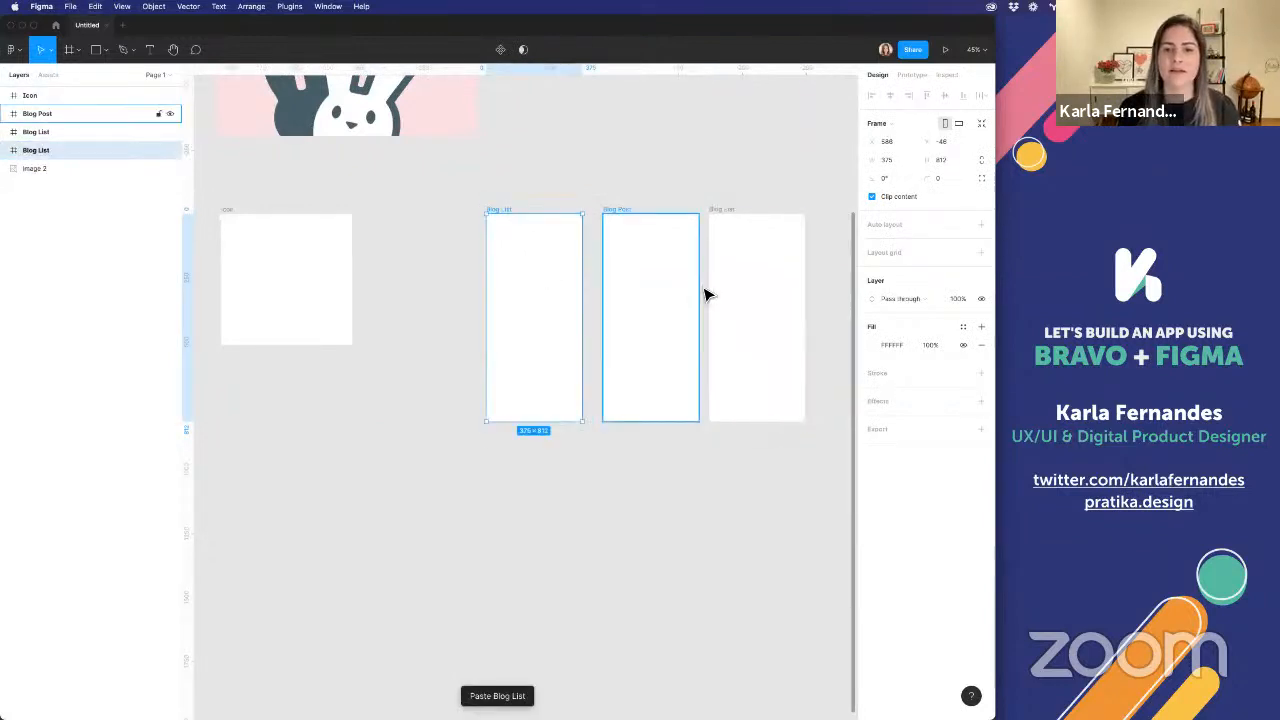
{"action": "left_click_drag", "start_coordinate": [777, 286], "coordinate": [434, 286]}
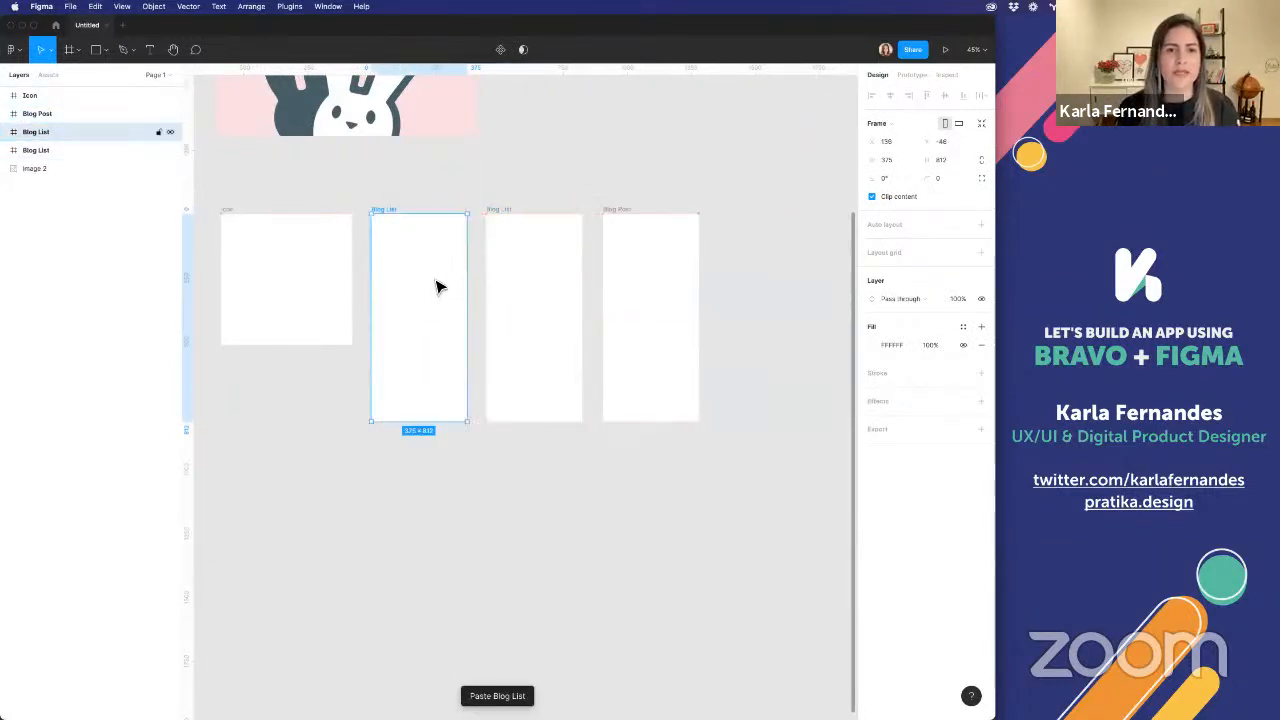
Rename the phone frame next to the Icon frame as Loading
{"action": "scroll", "coordinate": [434, 286], "scroll_direction": "left", "scroll_amount": 5}
{"action": "left_click_drag", "start_coordinate": [401, 171], "coordinate": [583, 375]}
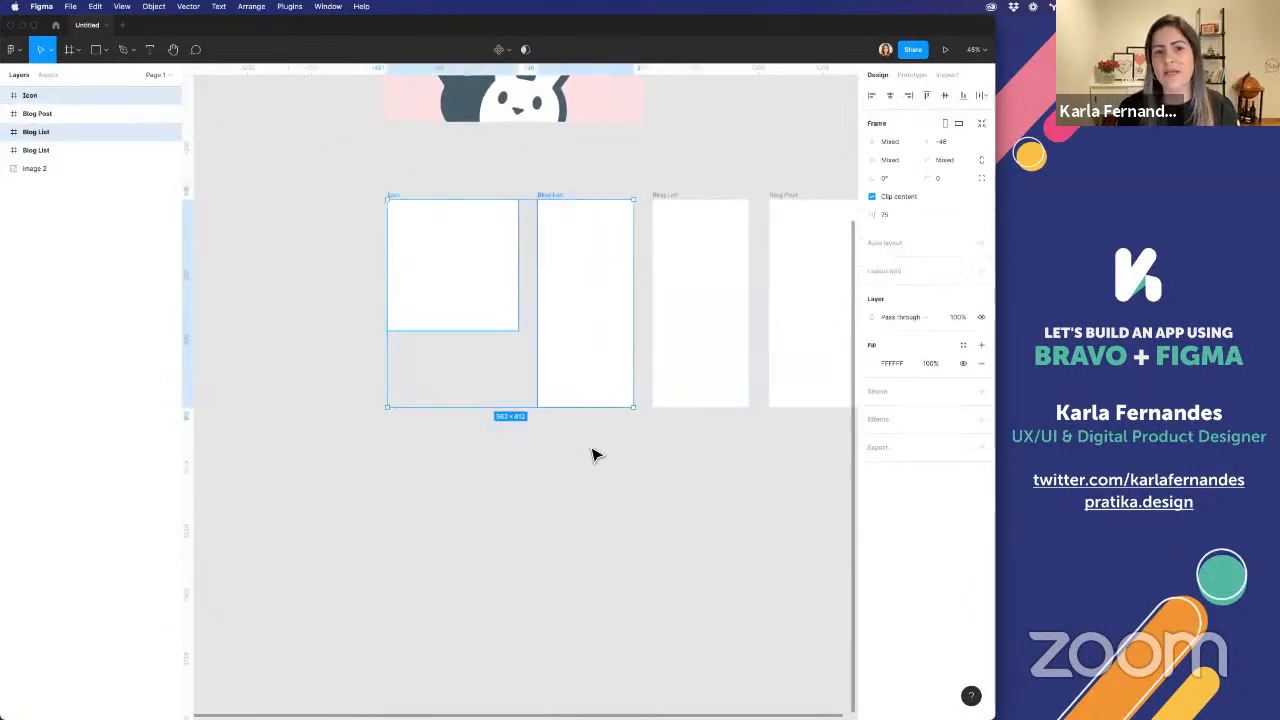
{"action": "left_click", "coordinate": [585, 194]}
{"action": "double_click", "coordinate": [550, 196]}
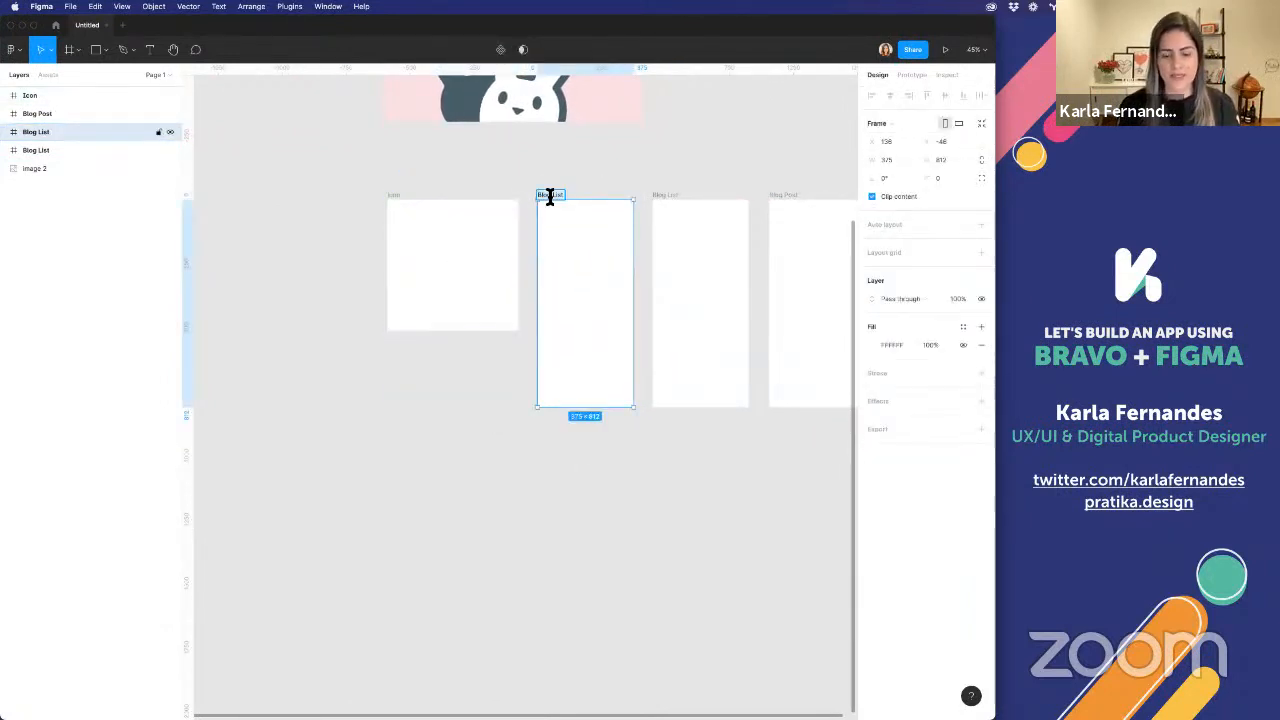
{"action": "key", "text": "BackSpace"}
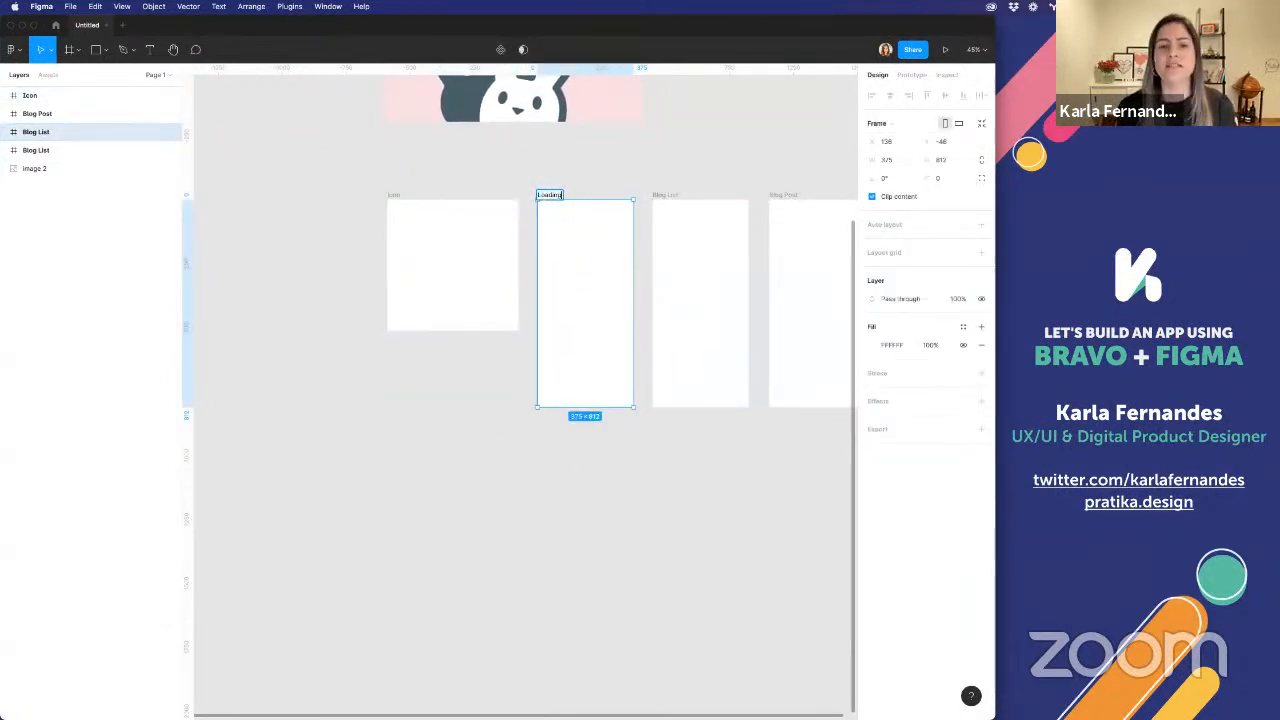
{"action": "key", "text": "Return"}
{"action": "left_click", "coordinate": [679, 151]}
Move the Design Buddies logo image into the Icon frame and scale it to fill the frame at 512 × 512
{"action": "scroll", "coordinate": [679, 151], "scroll_direction": "right", "scroll_amount": 3}
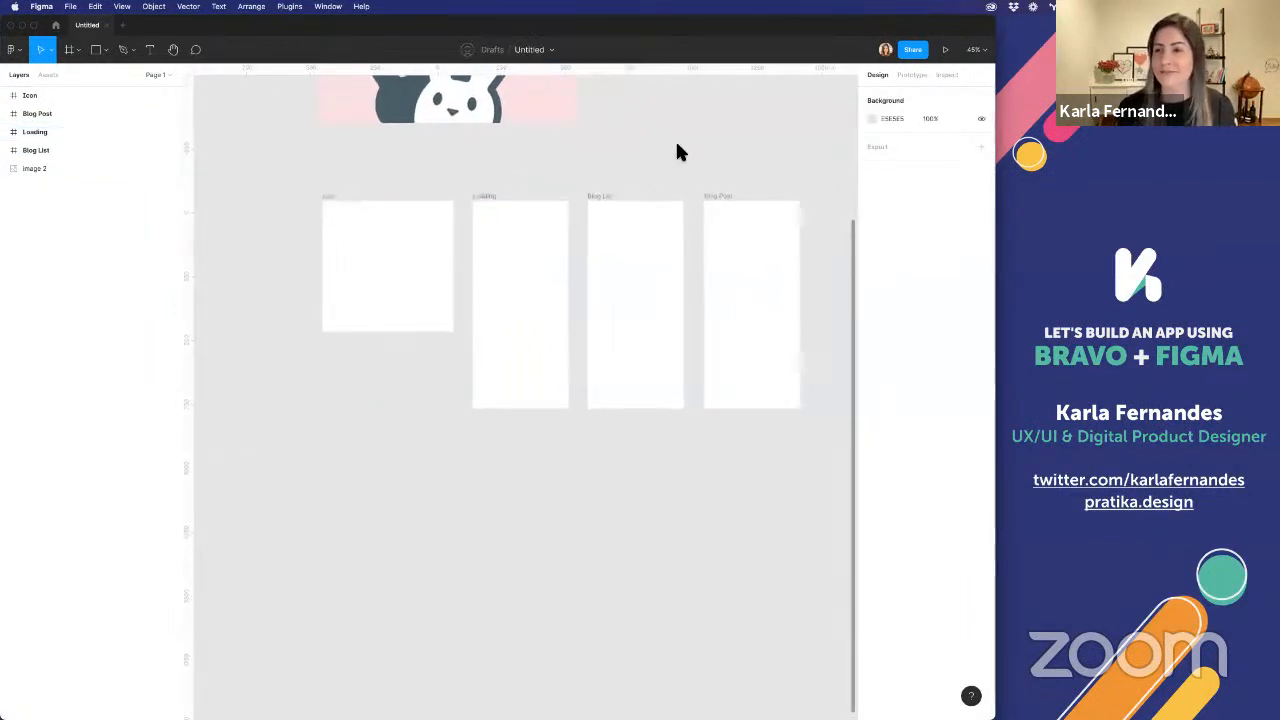
{"action": "scroll", "coordinate": [665, 142], "scroll_direction": "up", "scroll_amount": 3}
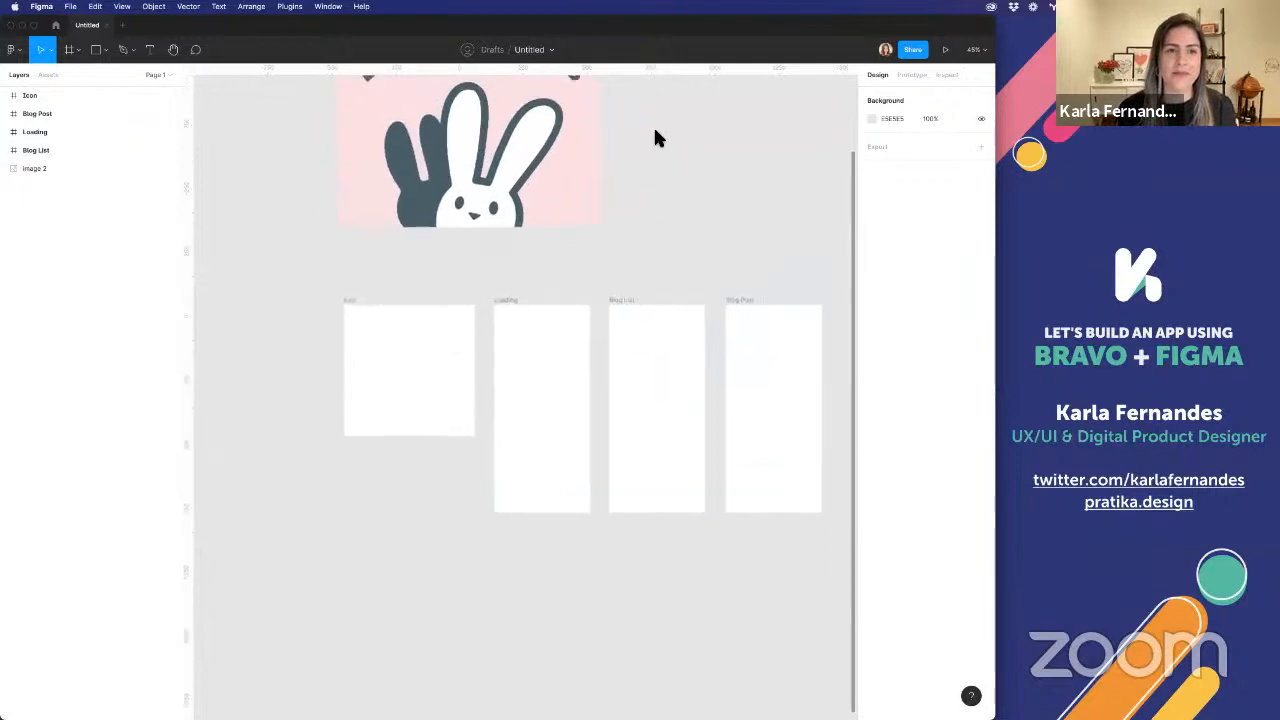
{"action": "left_click", "coordinate": [405, 222]}
{"action": "left_click_drag", "start_coordinate": [405, 222], "coordinate": [380, 343]}
{"action": "left_click_drag", "start_coordinate": [570, 206], "coordinate": [471, 306]}
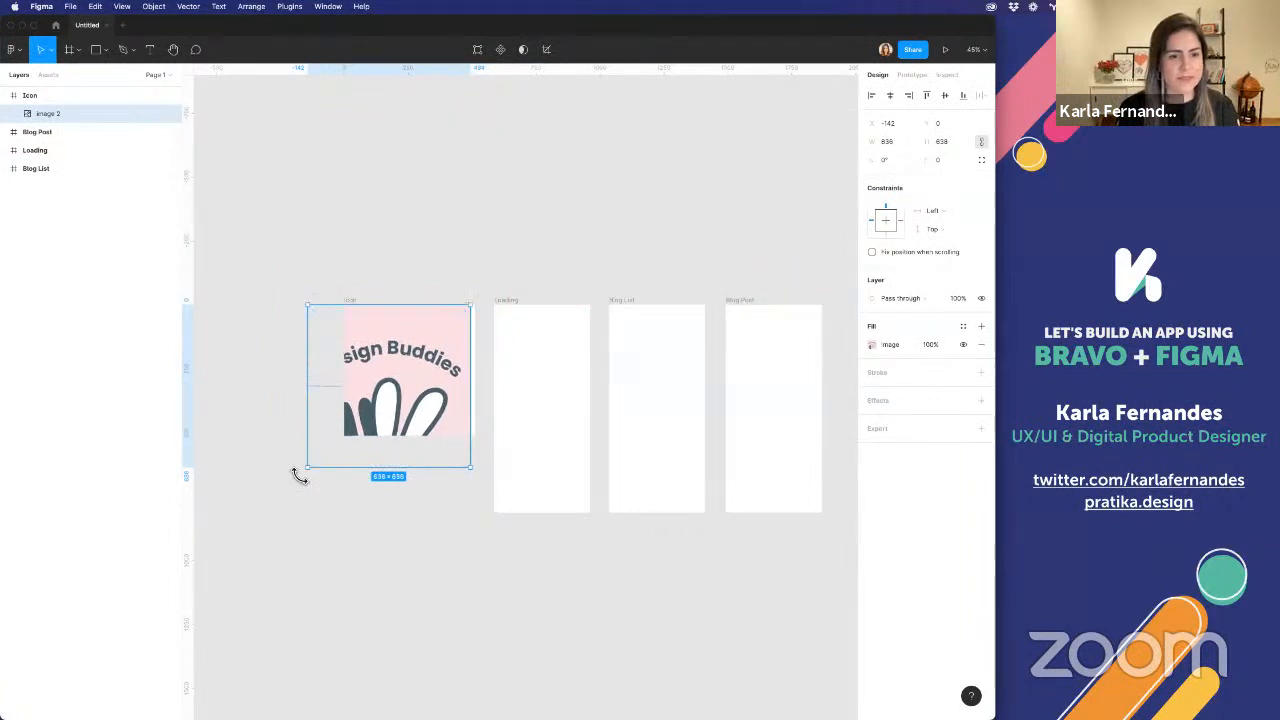
{"action": "left_click_drag", "start_coordinate": [309, 466], "coordinate": [376, 405]}
{"action": "left_click", "coordinate": [473, 272]}
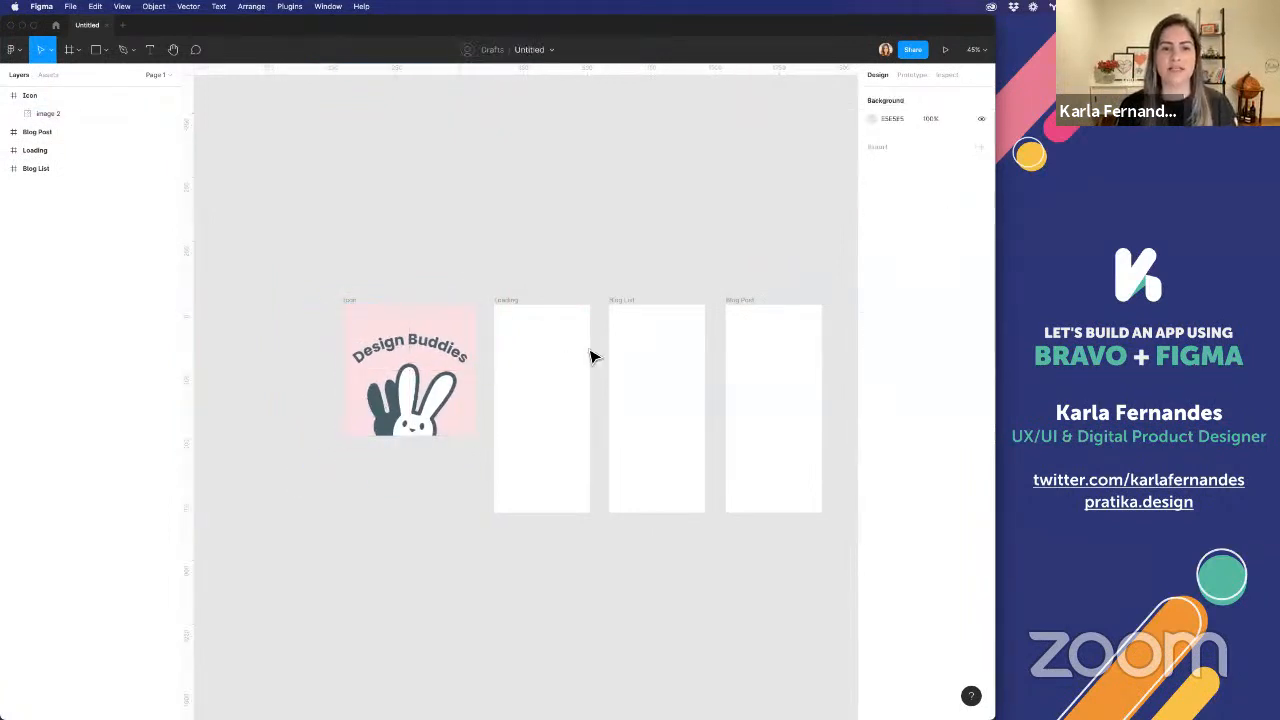
Copy the logo image into the Loading frame, shrink it to 272 × 272 and centre it horizontally and vertically
{"action": "left_click", "coordinate": [406, 396]}
{"action": "key", "text": "ctrl+c"}
{"action": "left_click", "coordinate": [529, 380]}
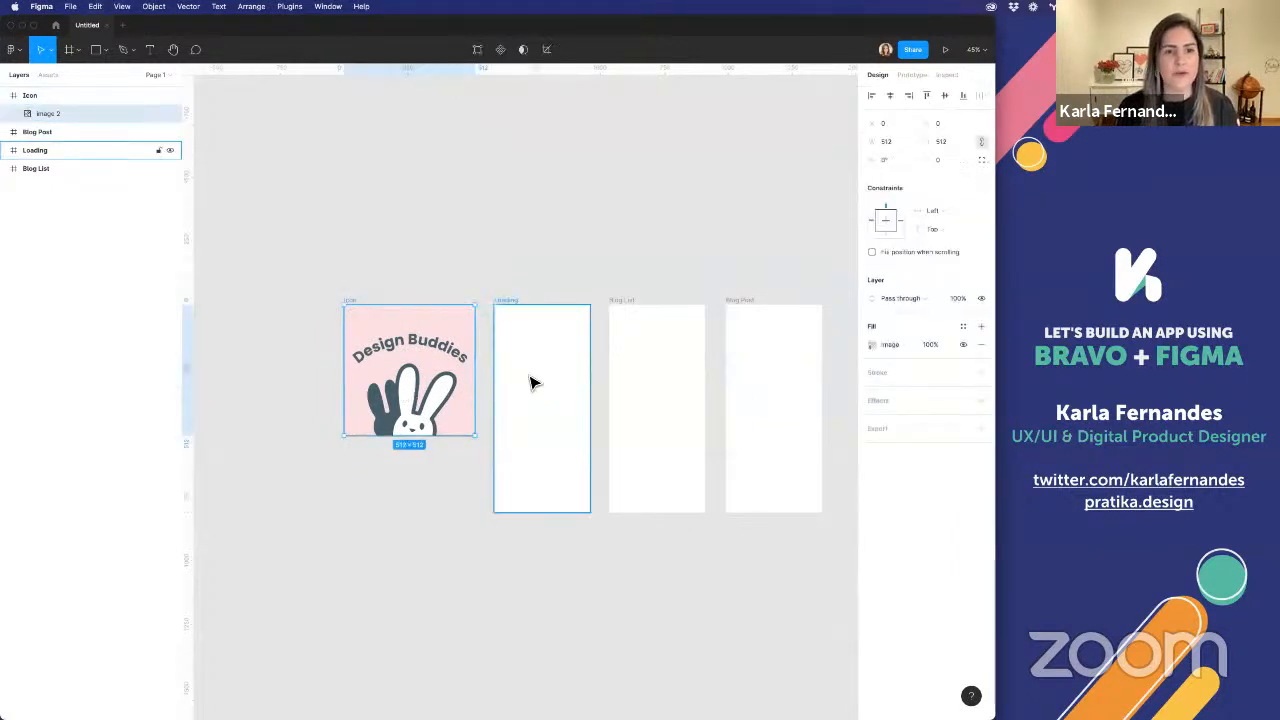
{"action": "key", "text": "ctrl+v"}
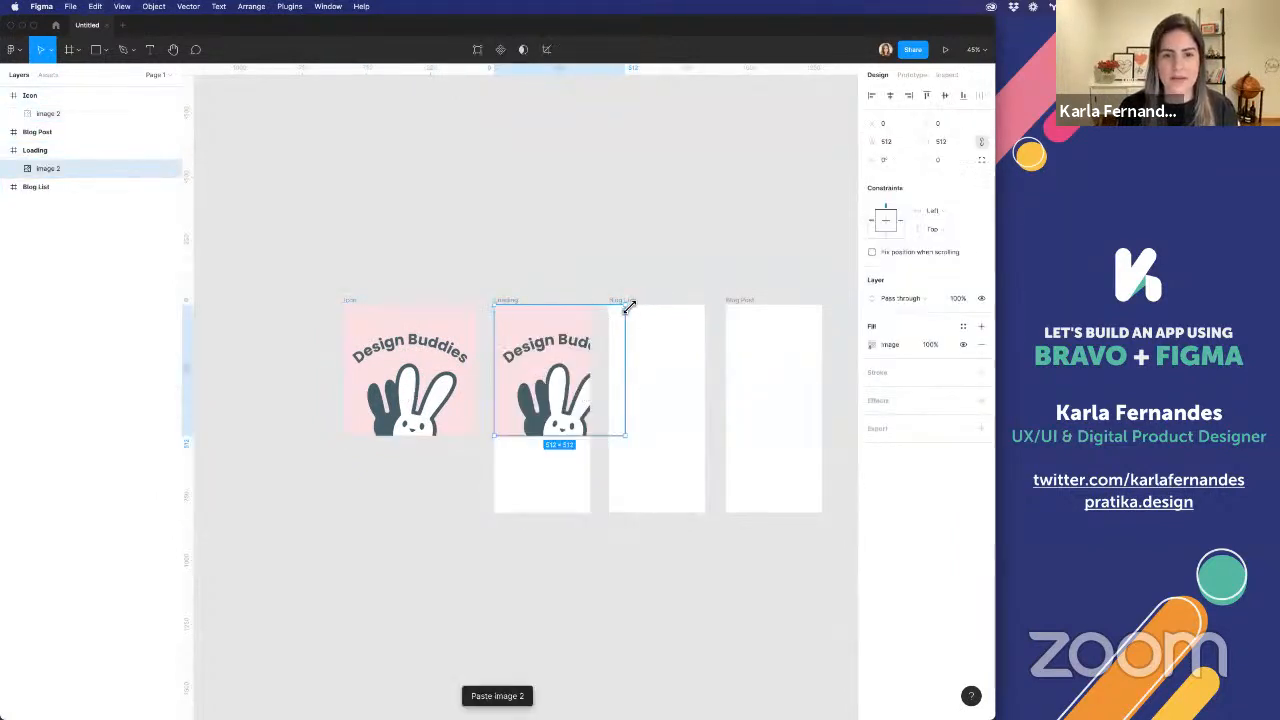
{"action": "left_click_drag", "start_coordinate": [629, 305], "coordinate": [564, 366]}
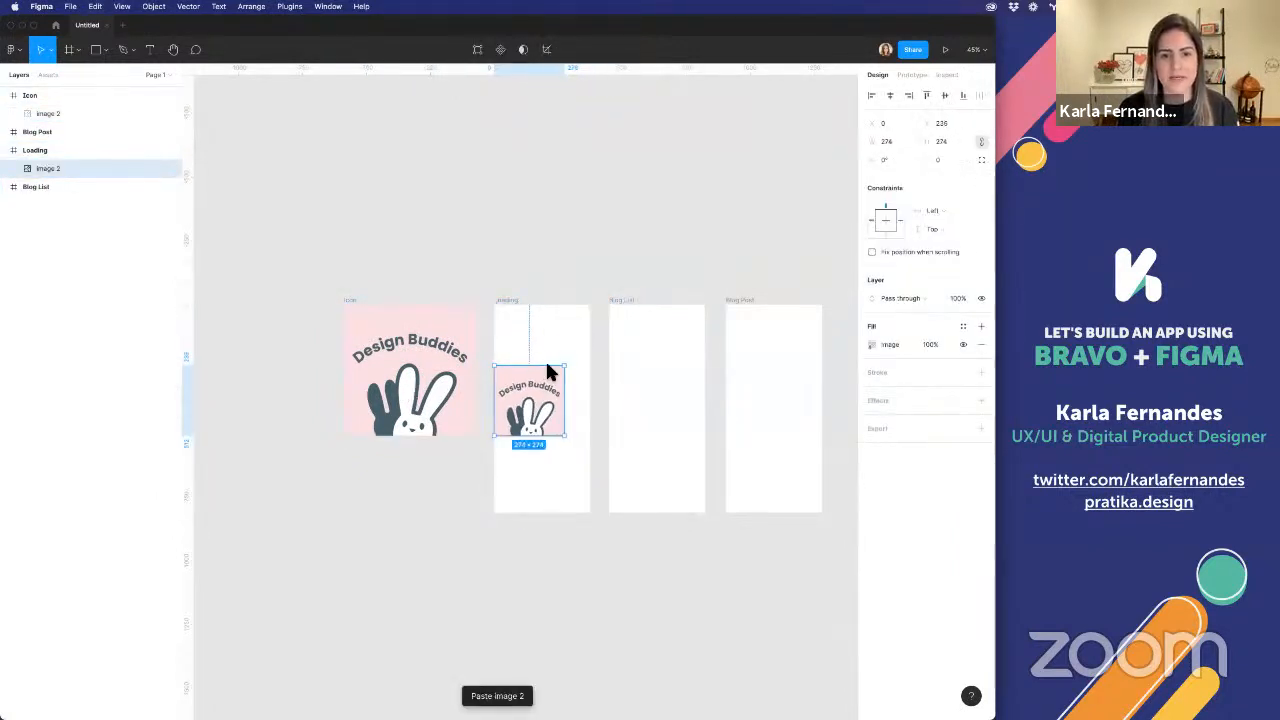
{"action": "left_click", "coordinate": [945, 95]}
{"action": "left_click", "coordinate": [890, 95]}
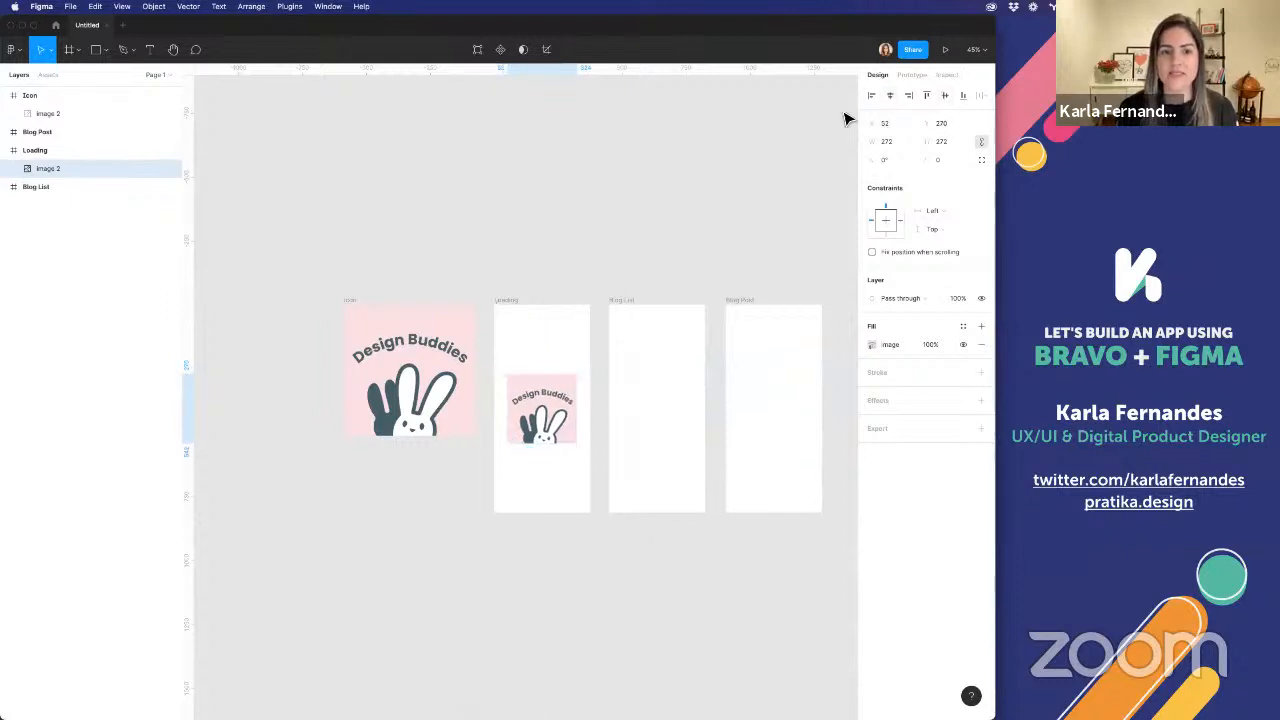
{"action": "left_click", "coordinate": [518, 328]}
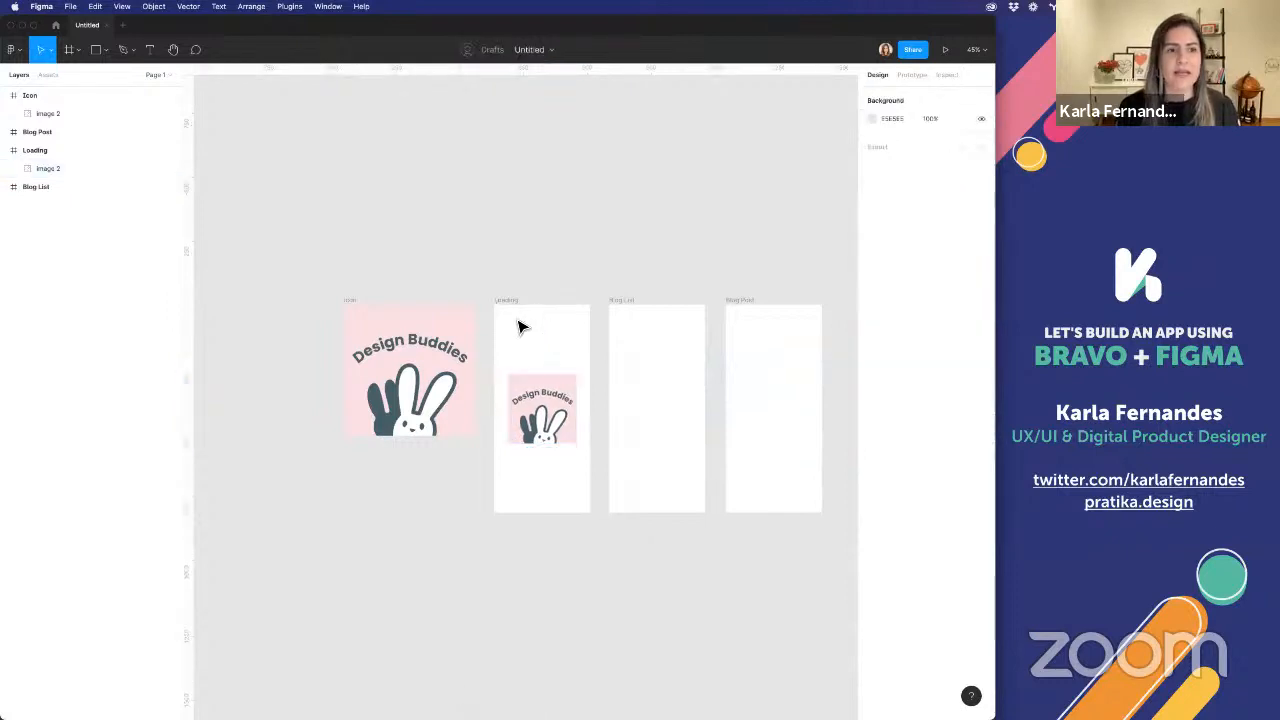
Draw a 375 × 812 frame around the logo covering the whole Loading frame and rename it as [container]
{"action": "left_click", "coordinate": [80, 52]}
{"action": "left_click", "coordinate": [92, 79]}
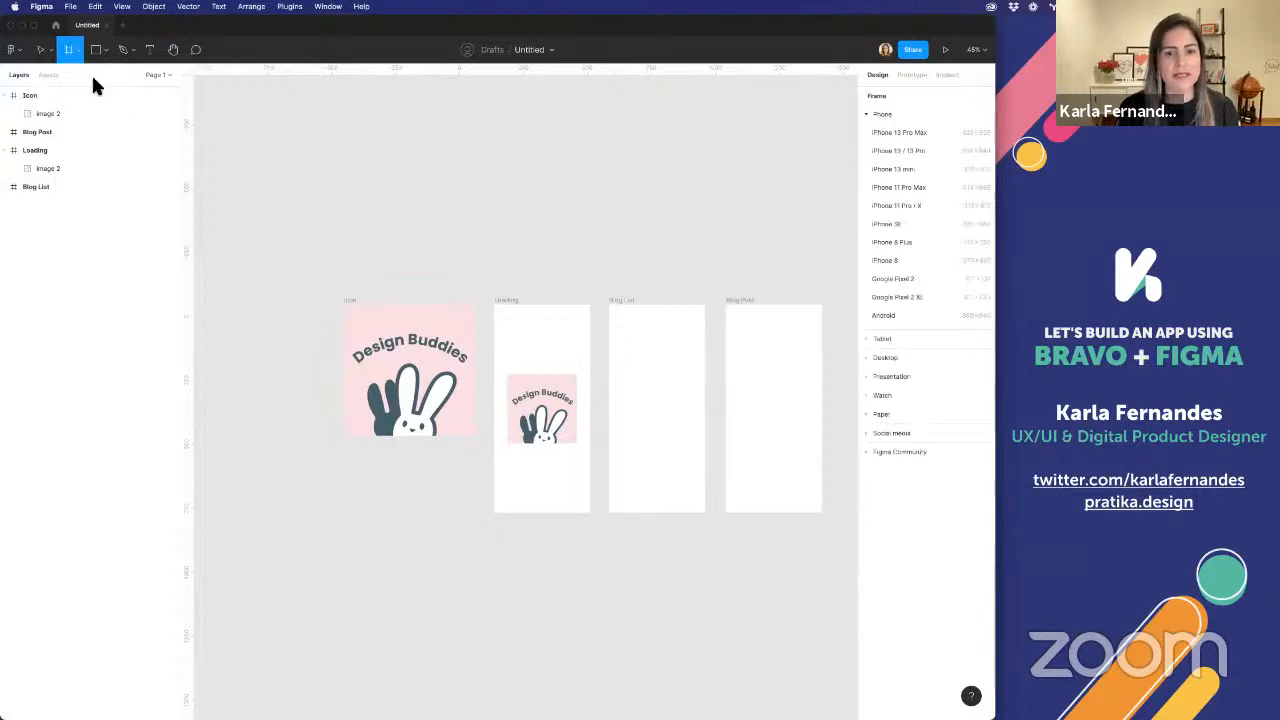
{"action": "mouse_move", "coordinate": [497, 310]}
{"action": "left_mouse_down"}
{"action": "mouse_move", "coordinate": [589, 540]}
{"action": "mouse_move", "coordinate": [589, 502]}
{"action": "left_mouse_up"}
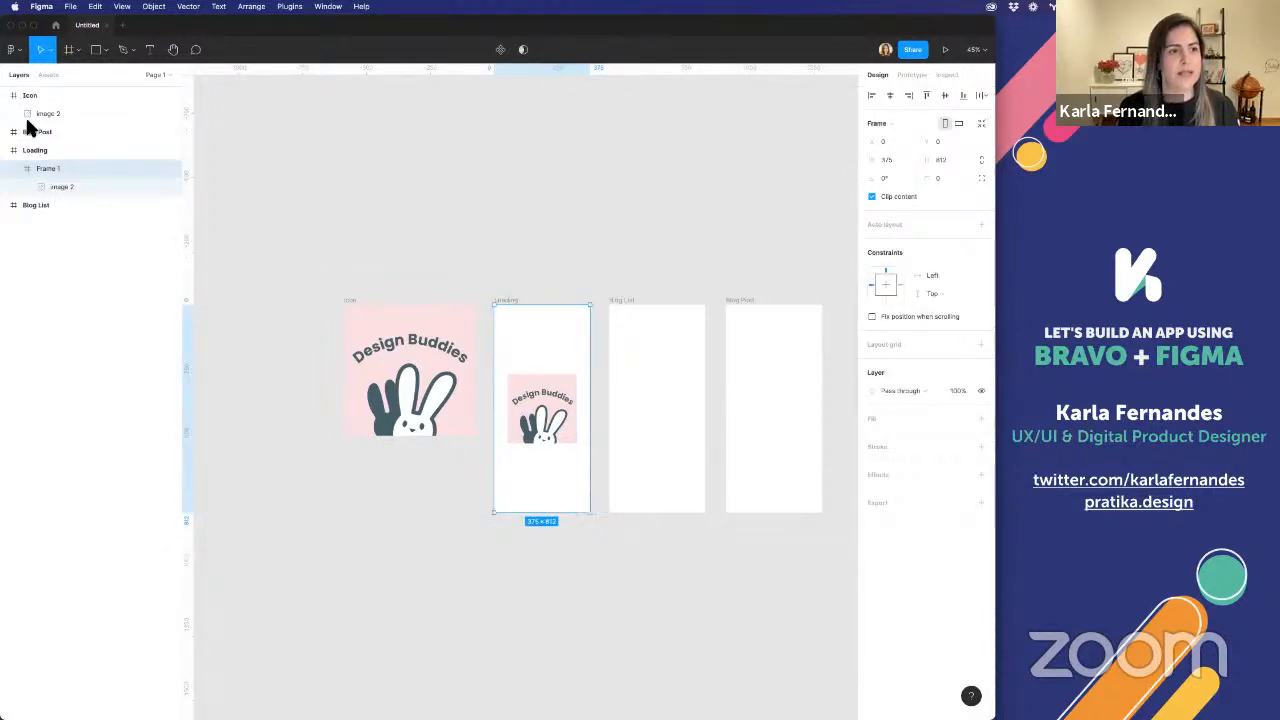
{"action": "double_click", "coordinate": [52, 168]}
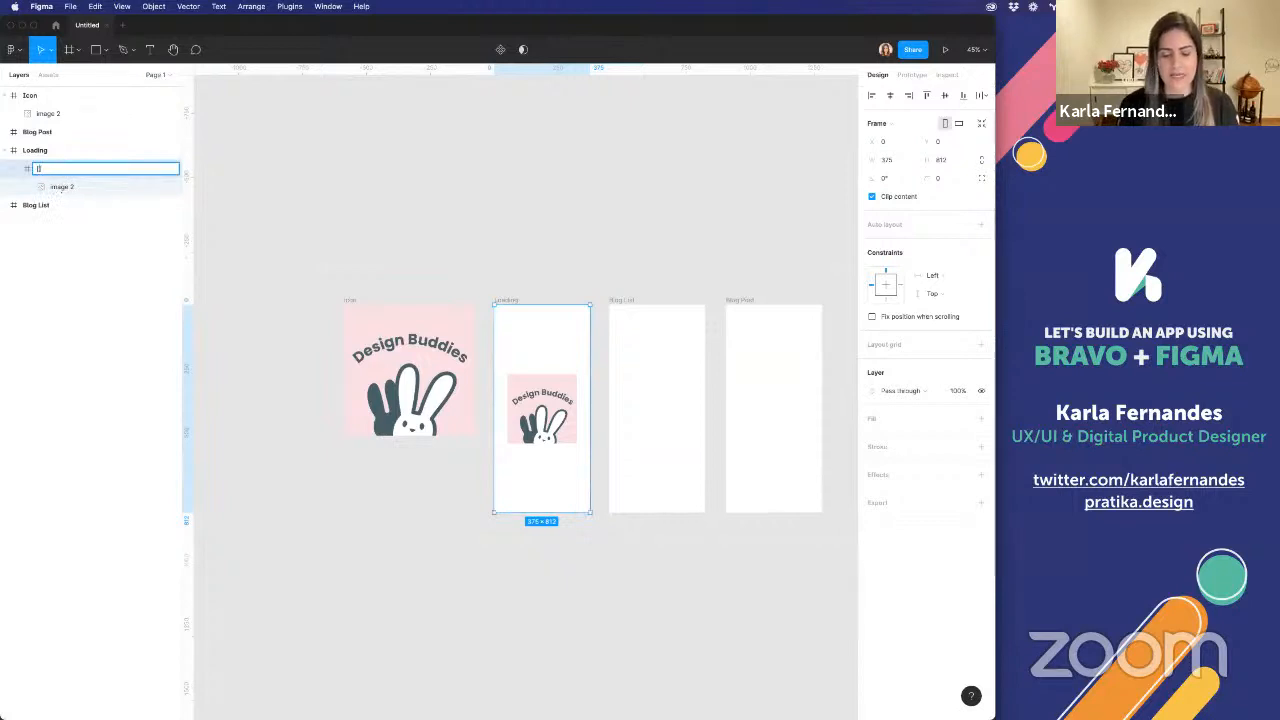
{"action": "key", "text": "Return"}
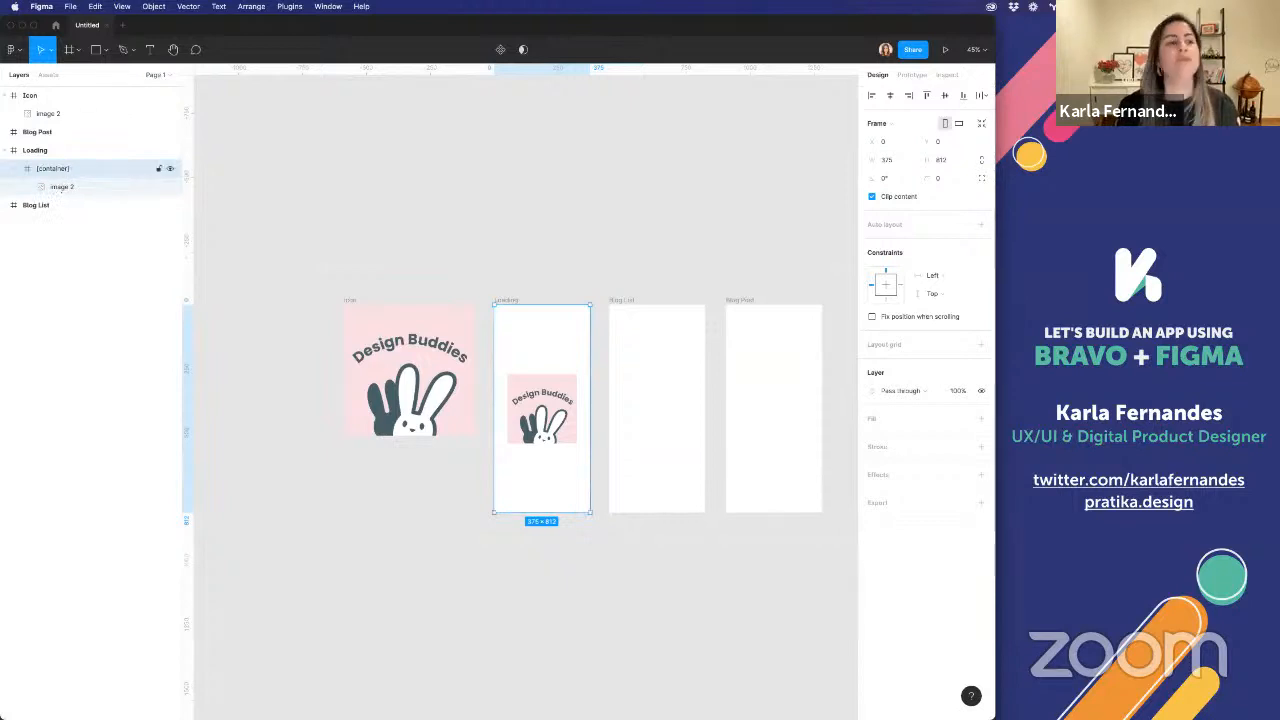
{"action": "left_click", "coordinate": [546, 177]}
Fill the Loading frame with the pink sampled from the logo's background
{"action": "left_click", "coordinate": [565, 395]}
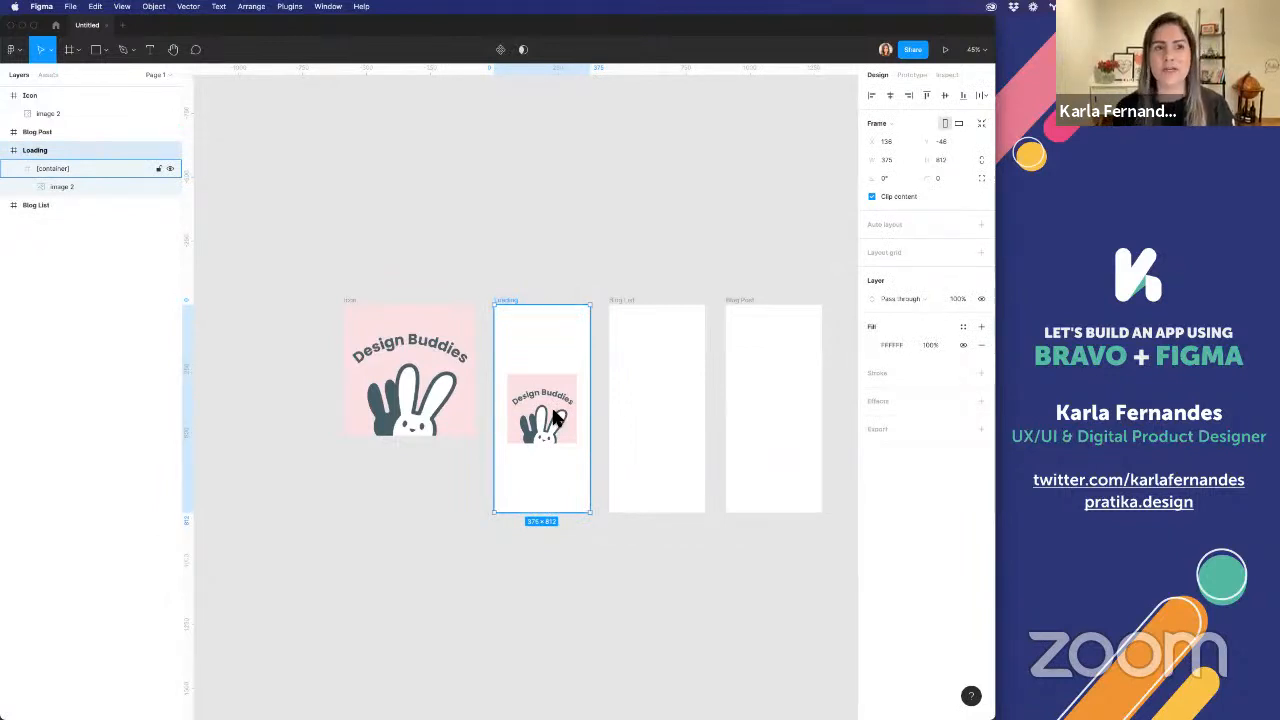
{"action": "left_click", "coordinate": [580, 421]}
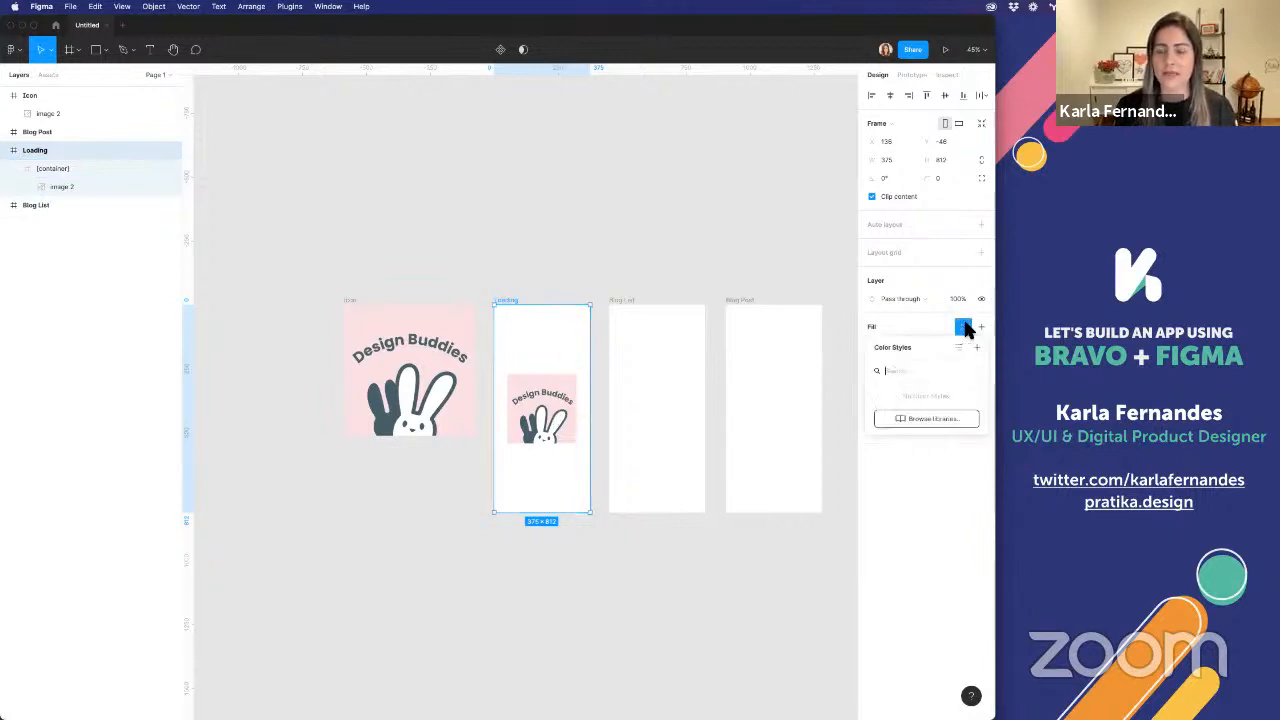
{"action": "left_click", "coordinate": [872, 344]}
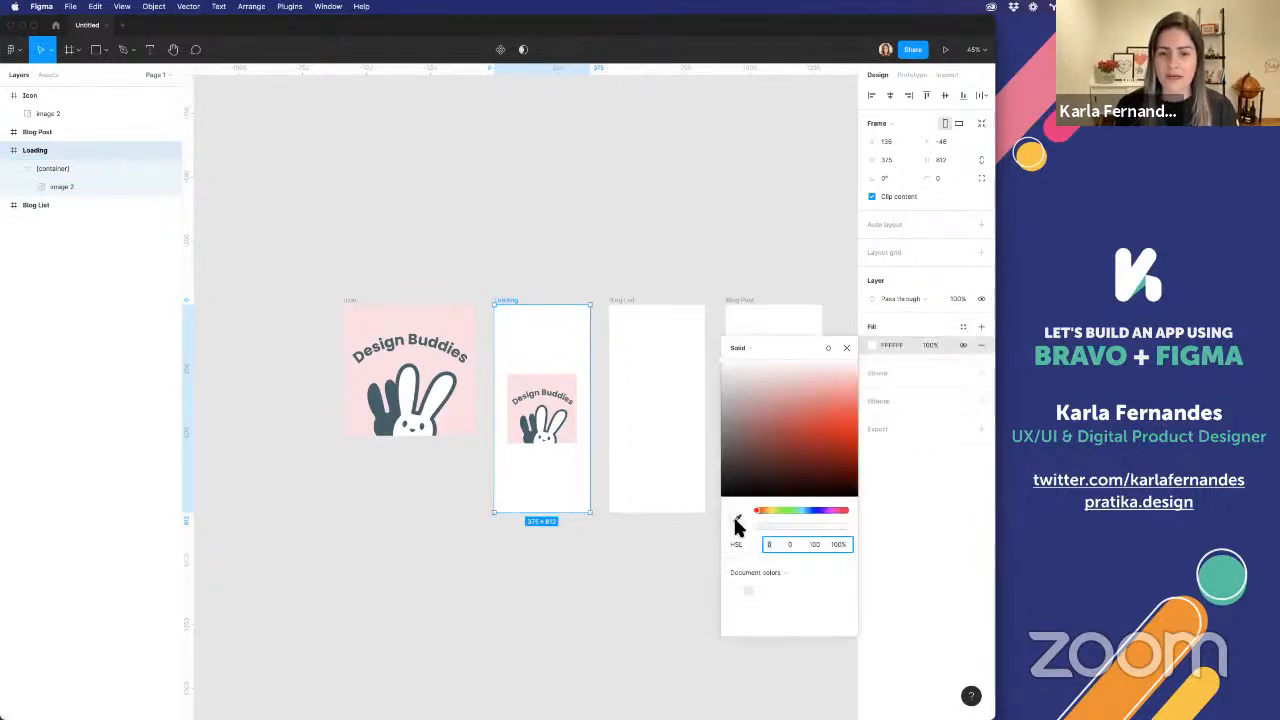
{"action": "left_click", "coordinate": [736, 519]}
{"action": "left_click", "coordinate": [573, 381]}
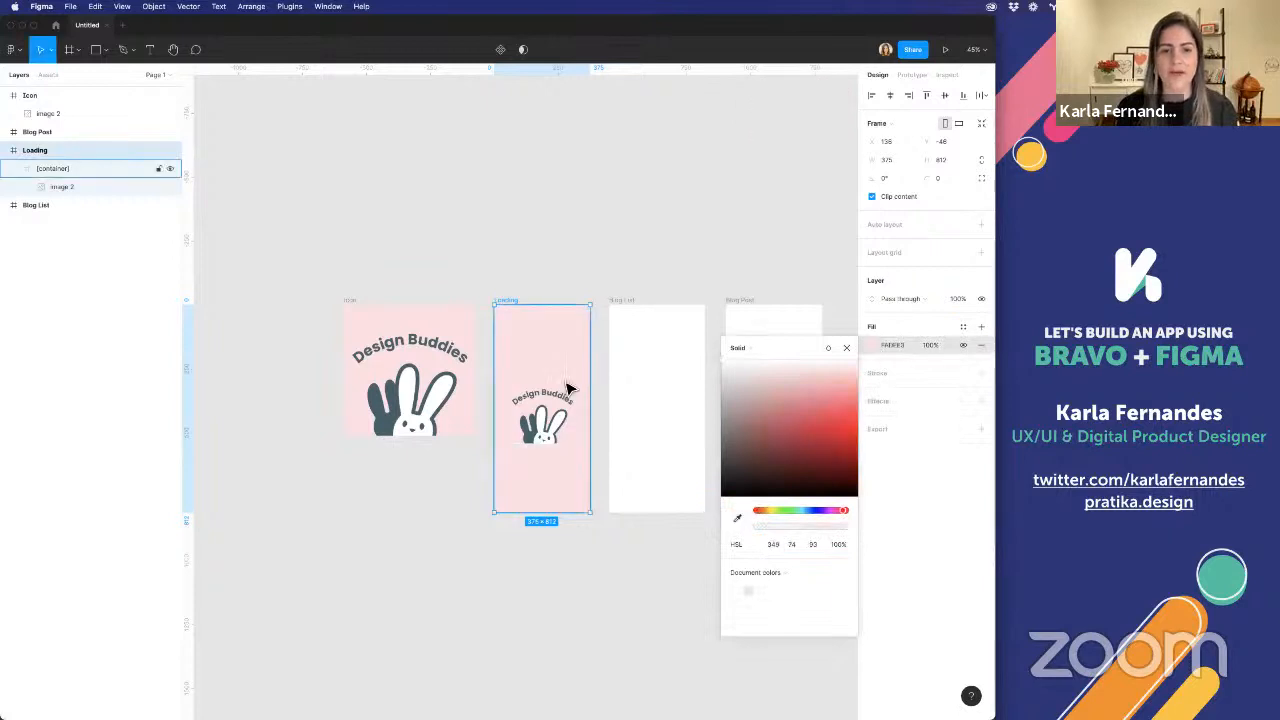
{"action": "left_click", "coordinate": [566, 263]}
{"action": "left_click", "coordinate": [537, 400]}
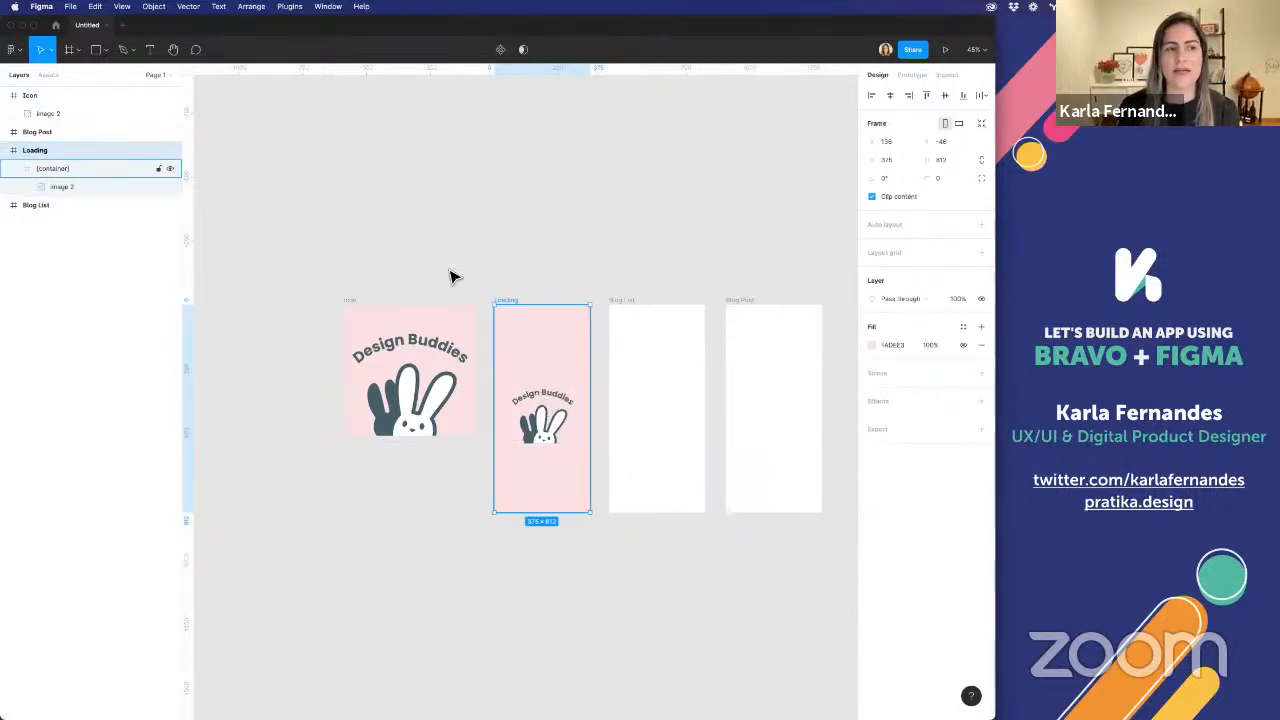
{"action": "left_click", "coordinate": [543, 206]}
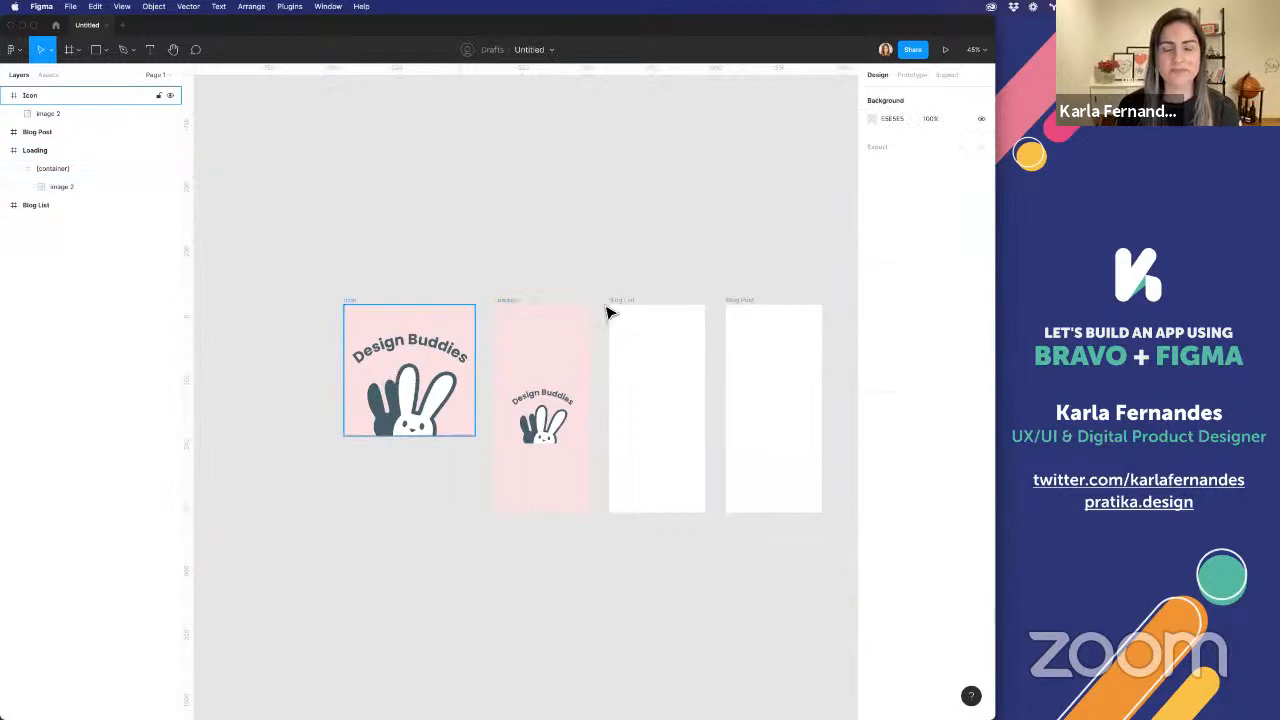
Launch the Bravo Studio Tag Manager plugin and select the Loading frame
{"action": "right_click", "coordinate": [658, 224]}
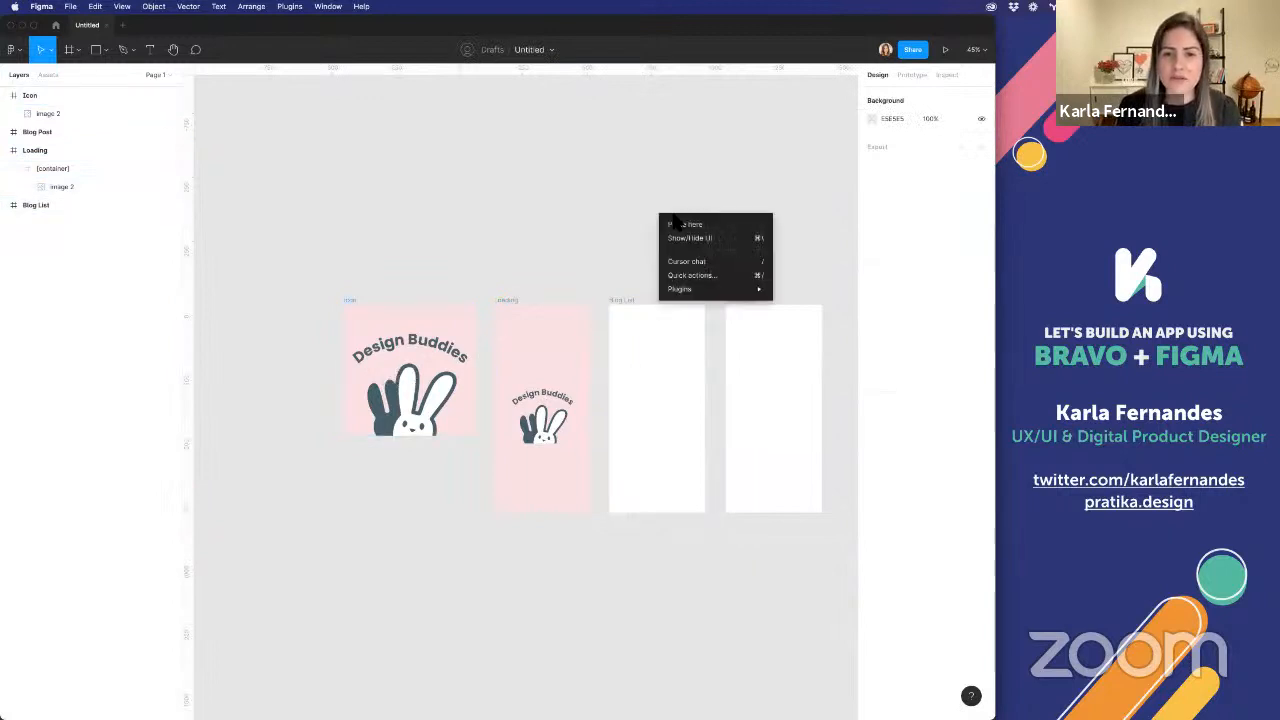
{"action": "mouse_move", "coordinate": [700, 289]}
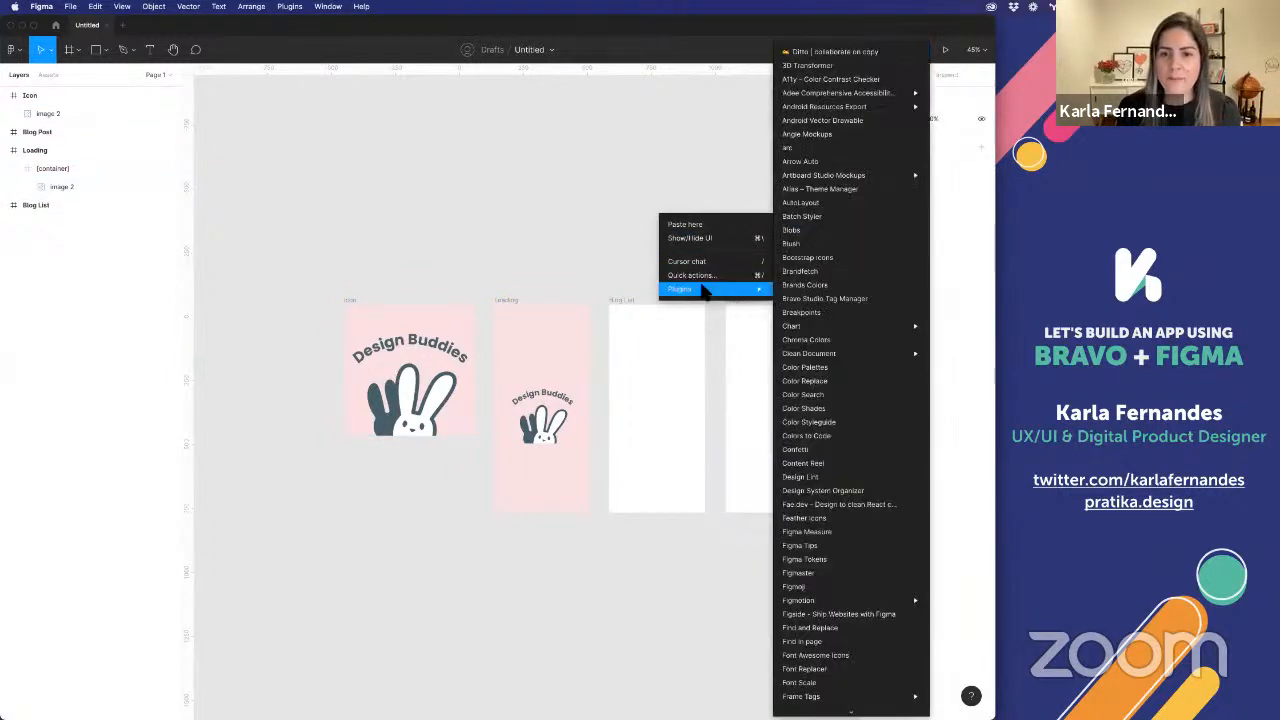
{"action": "left_click", "coordinate": [855, 299]}
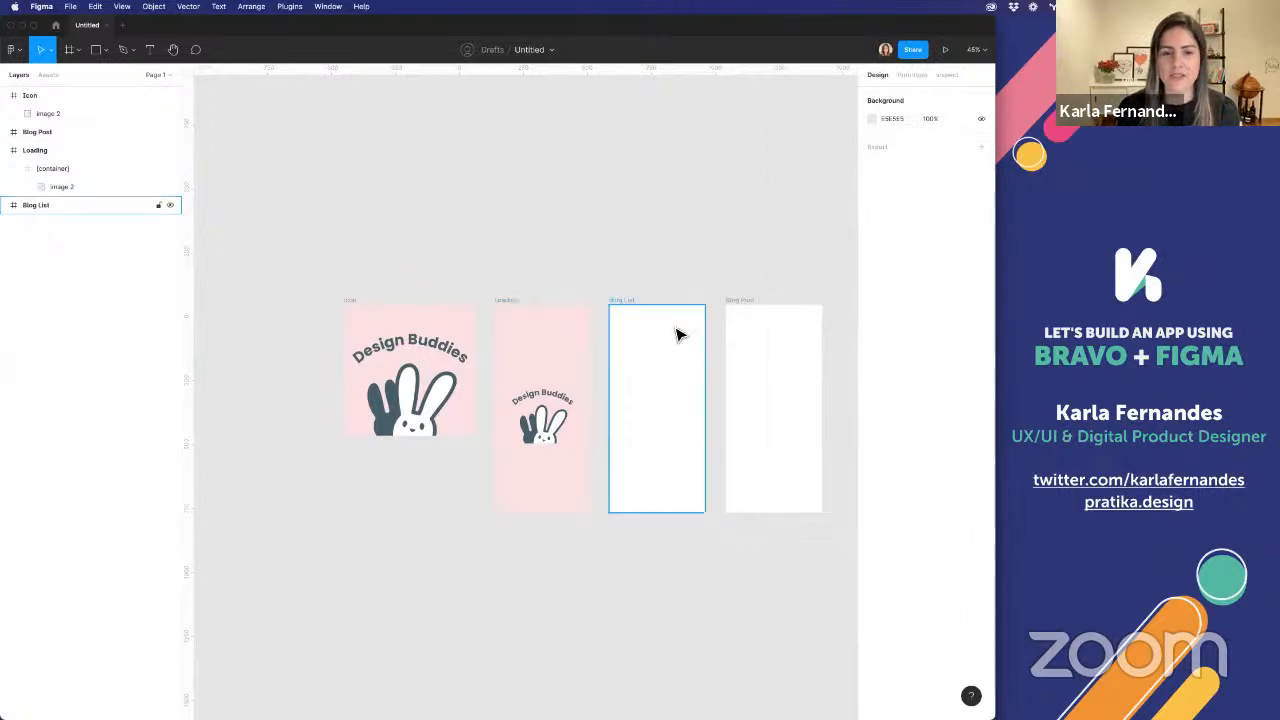
{"action": "scroll", "coordinate": [677, 335], "scroll_direction": "right", "scroll_amount": 3}
{"action": "left_click", "coordinate": [423, 285]}
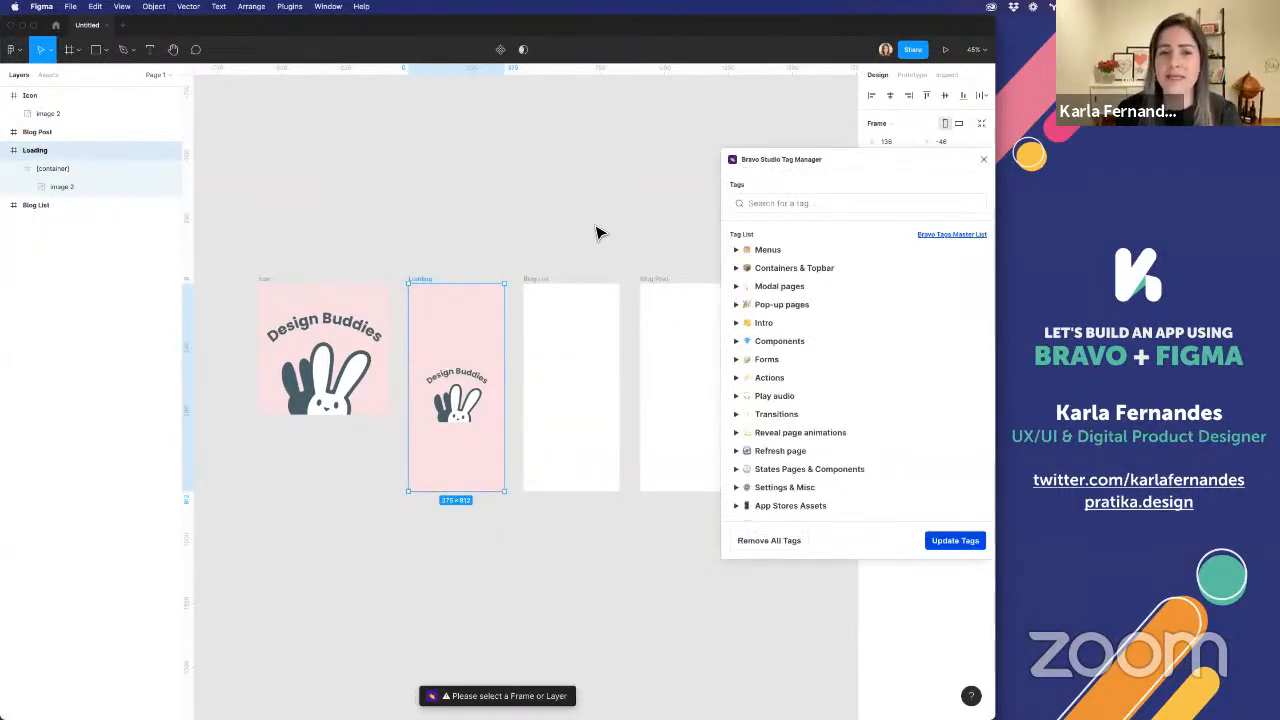
{"action": "scroll", "coordinate": [597, 231], "scroll_direction": "right", "scroll_amount": 2}
{"action": "scroll", "coordinate": [597, 231], "scroll_direction": "down", "scroll_amount": 1}
{"action": "scroll", "coordinate": [597, 231], "scroll_direction": "right", "scroll_amount": 2}
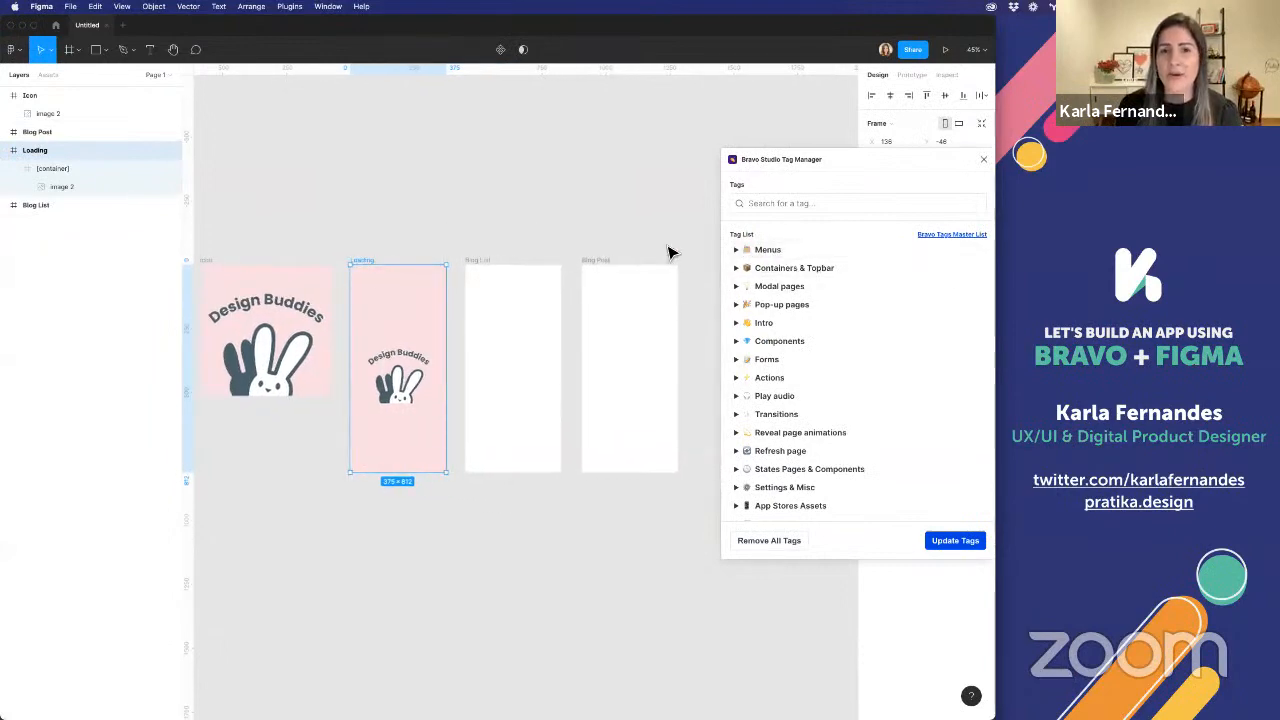
Switch to Firefox to look through the menu and container tags in the Bravo Tags Master List, and return to Figma
{"action": "key", "text": "super+Tab"}
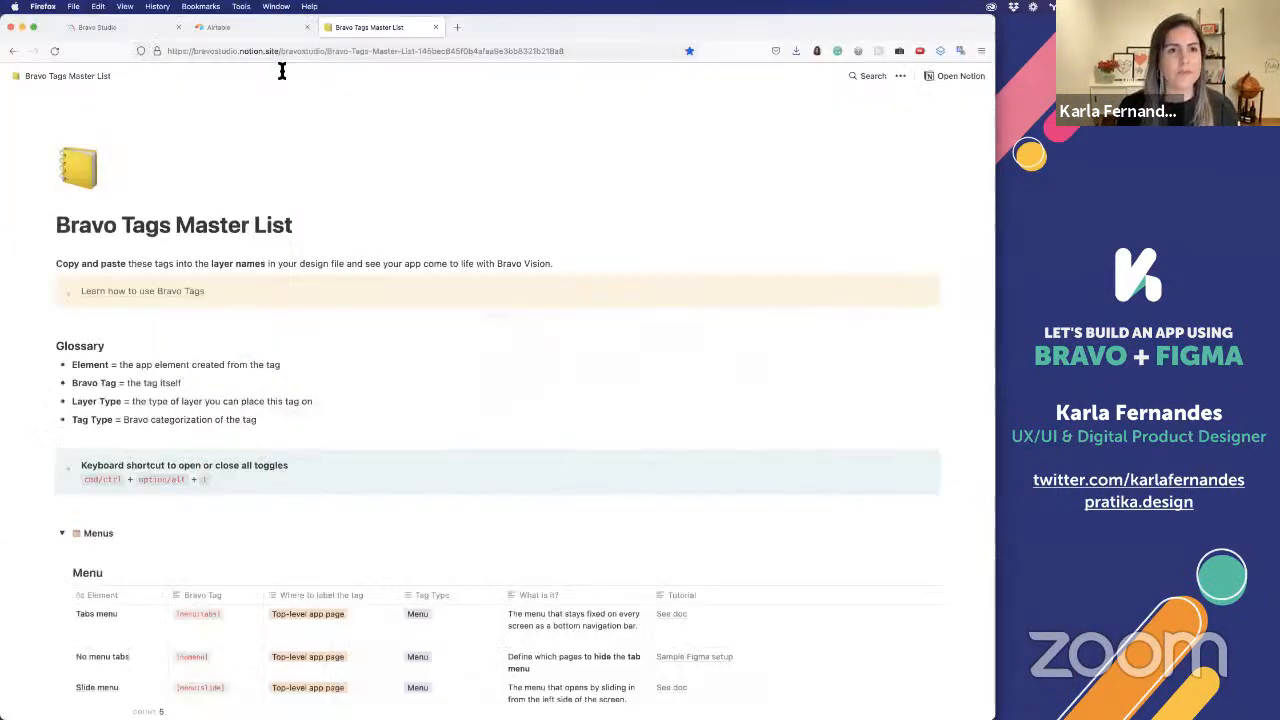
{"action": "scroll", "coordinate": [266, 378], "scroll_direction": "down", "scroll_amount": 2}
{"action": "scroll", "coordinate": [266, 378], "scroll_direction": "down", "scroll_amount": 5}
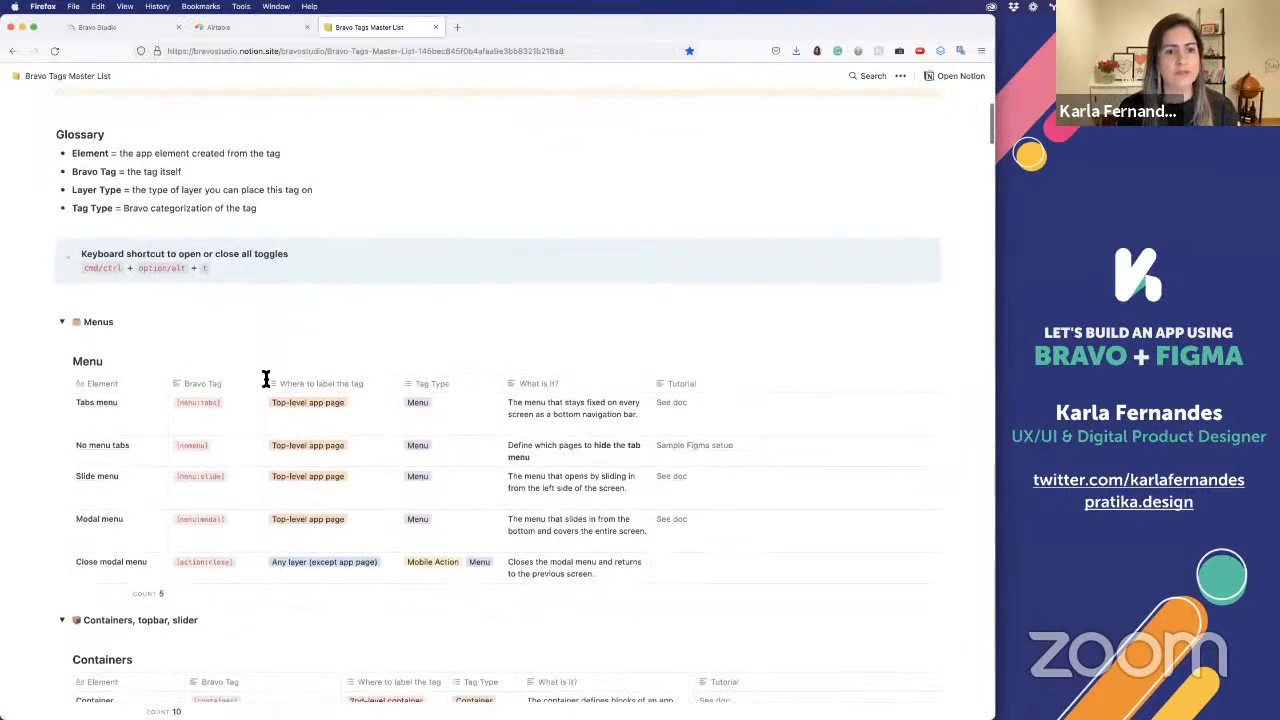
{"action": "scroll", "coordinate": [266, 378], "scroll_direction": "down", "scroll_amount": 1}
{"action": "key", "text": "super+Tab"}
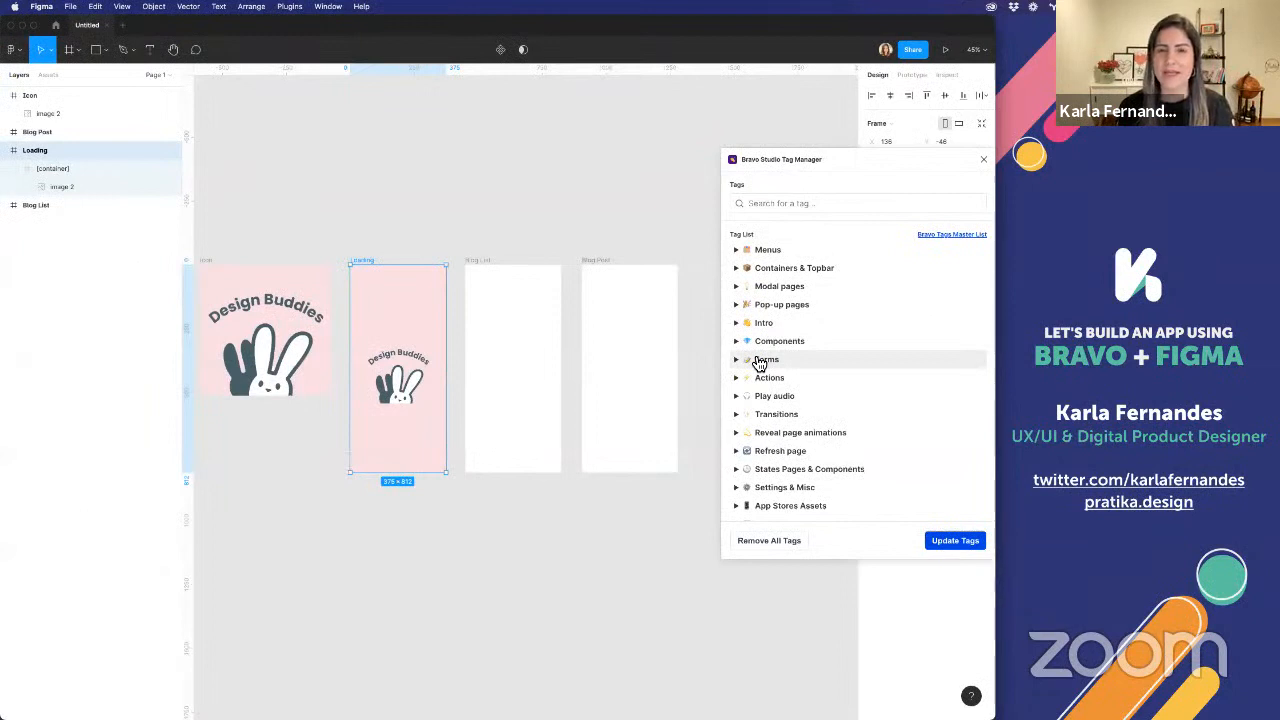
Expand the Menus group in the Tag Manager and compare its tags with the Bravo Tags Master List in Firefox
{"action": "scroll", "coordinate": [566, 399], "scroll_direction": "left", "scroll_amount": 3}
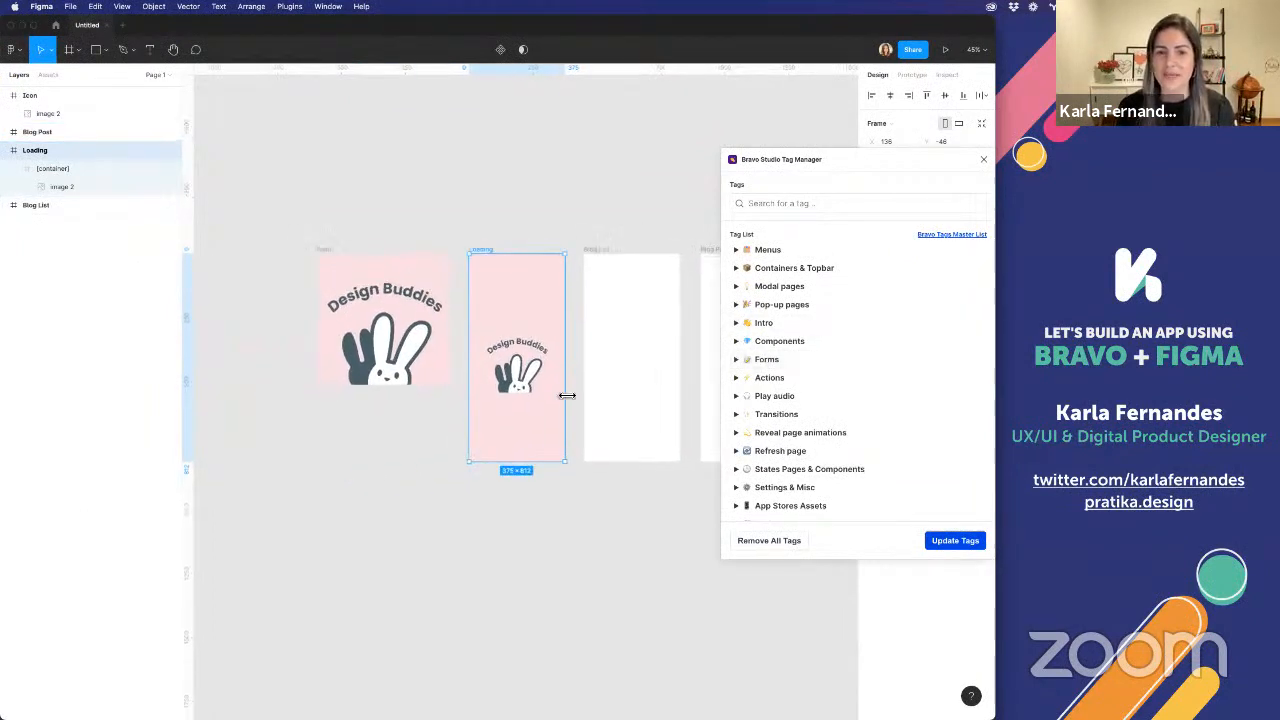
{"action": "left_click", "coordinate": [737, 250]}
{"action": "key", "text": "super+Tab"}
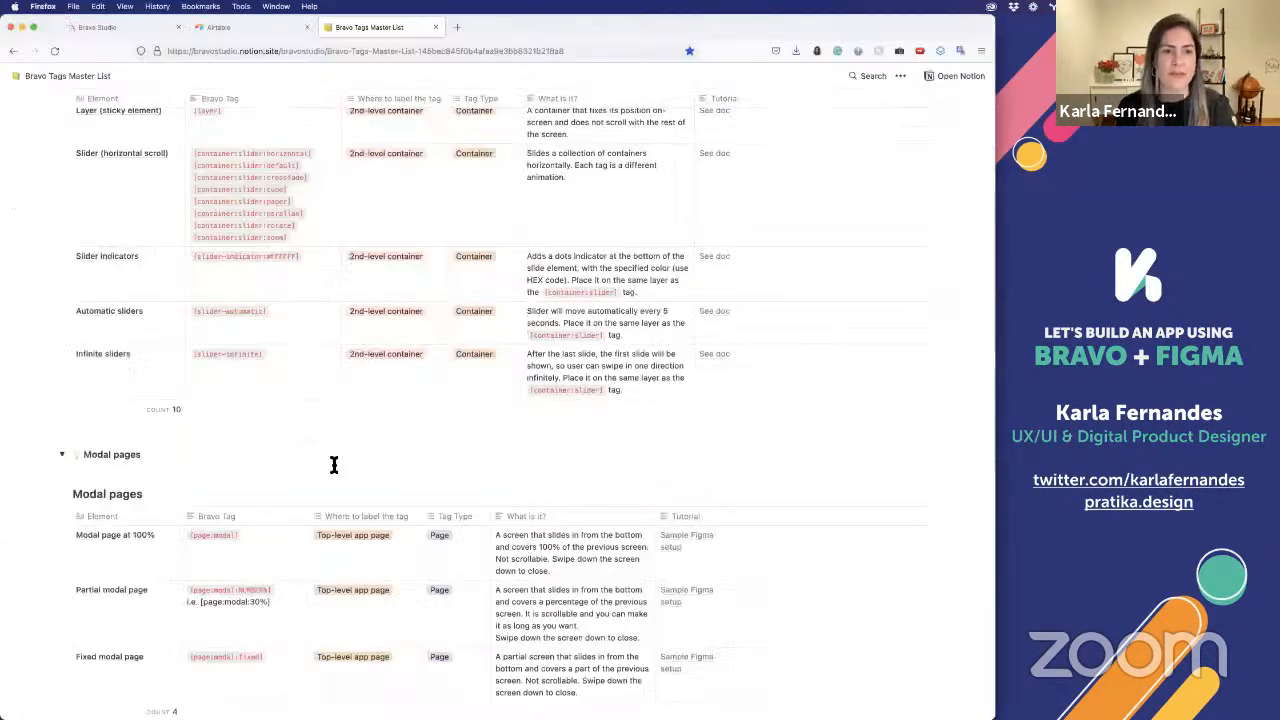
{"action": "scroll", "coordinate": [334, 465], "scroll_direction": "up", "scroll_amount": 15}
{"action": "scroll", "coordinate": [334, 465], "scroll_direction": "down", "scroll_amount": 8}
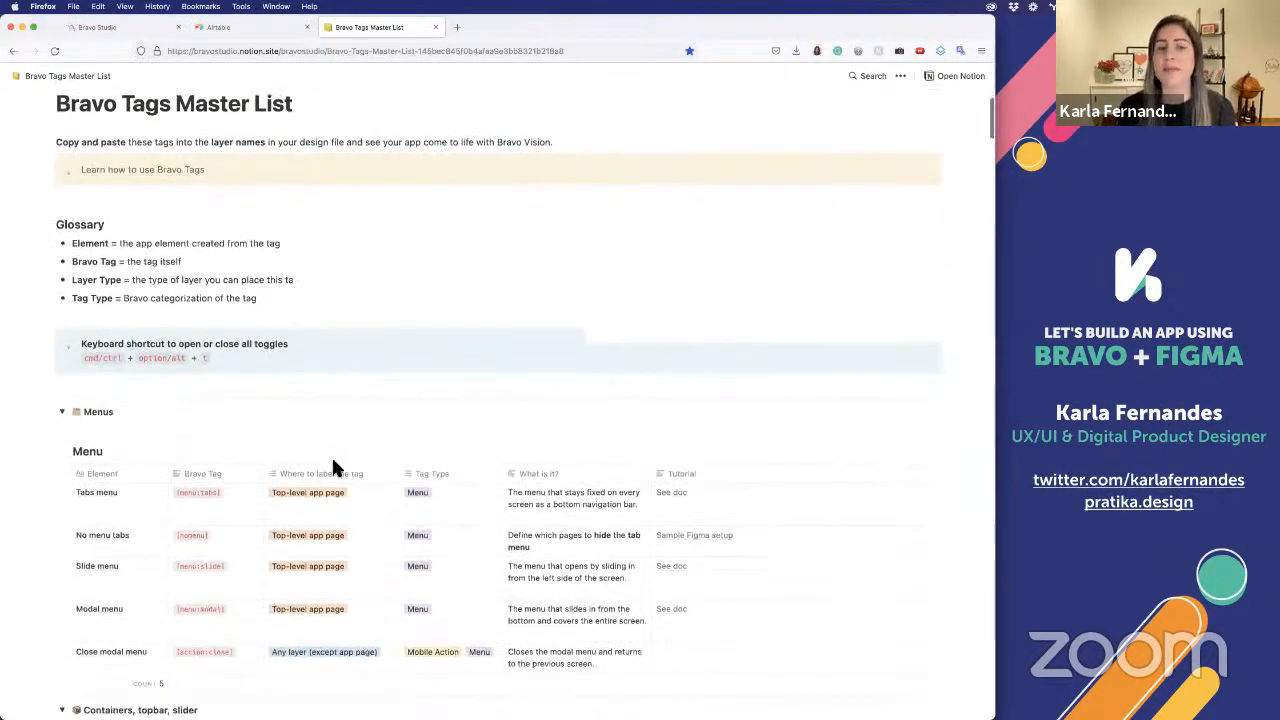
{"action": "scroll", "coordinate": [334, 468], "scroll_direction": "down", "scroll_amount": 3}
{"action": "scroll", "coordinate": [337, 471], "scroll_direction": "up", "scroll_amount": 1}
{"action": "key", "text": "super+Tab"}
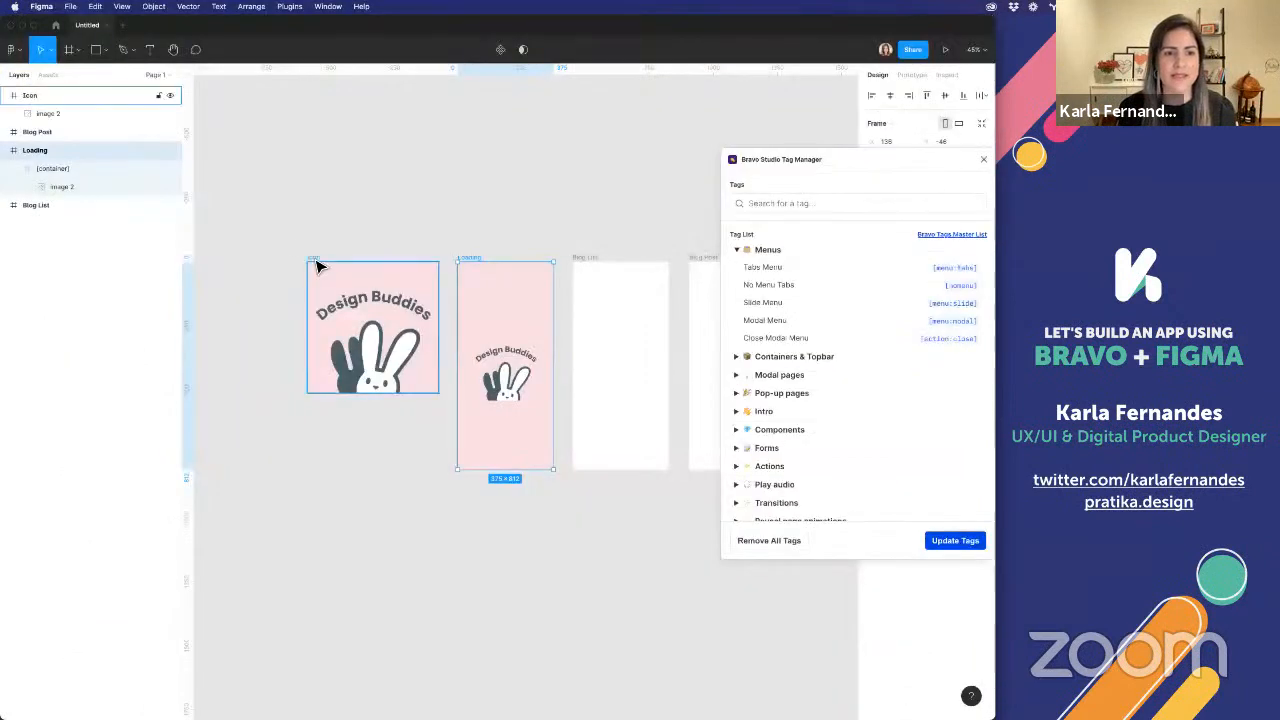
Search the Tag Manager for "icon" and apply the App Icon tag [asset:icon] to the Icon frame
{"action": "left_click", "coordinate": [817, 204]}
{"action": "type", "text": "icon"}
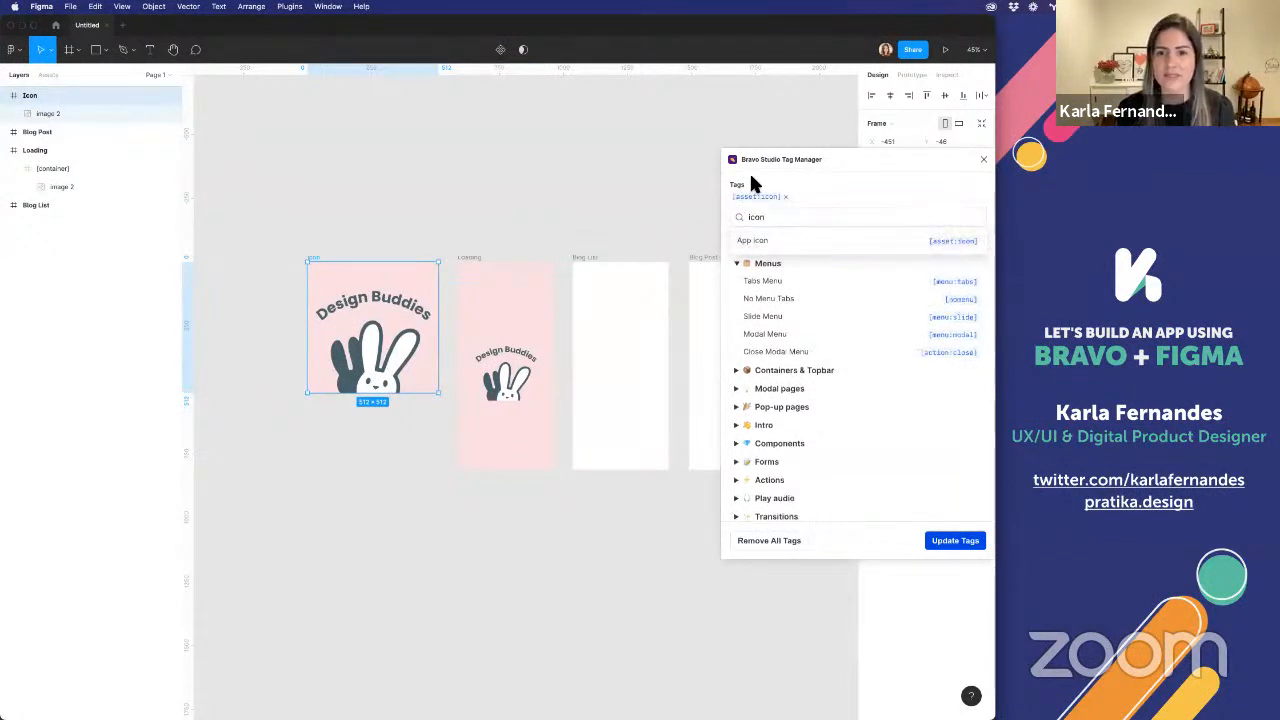
{"action": "left_click", "coordinate": [945, 548]}
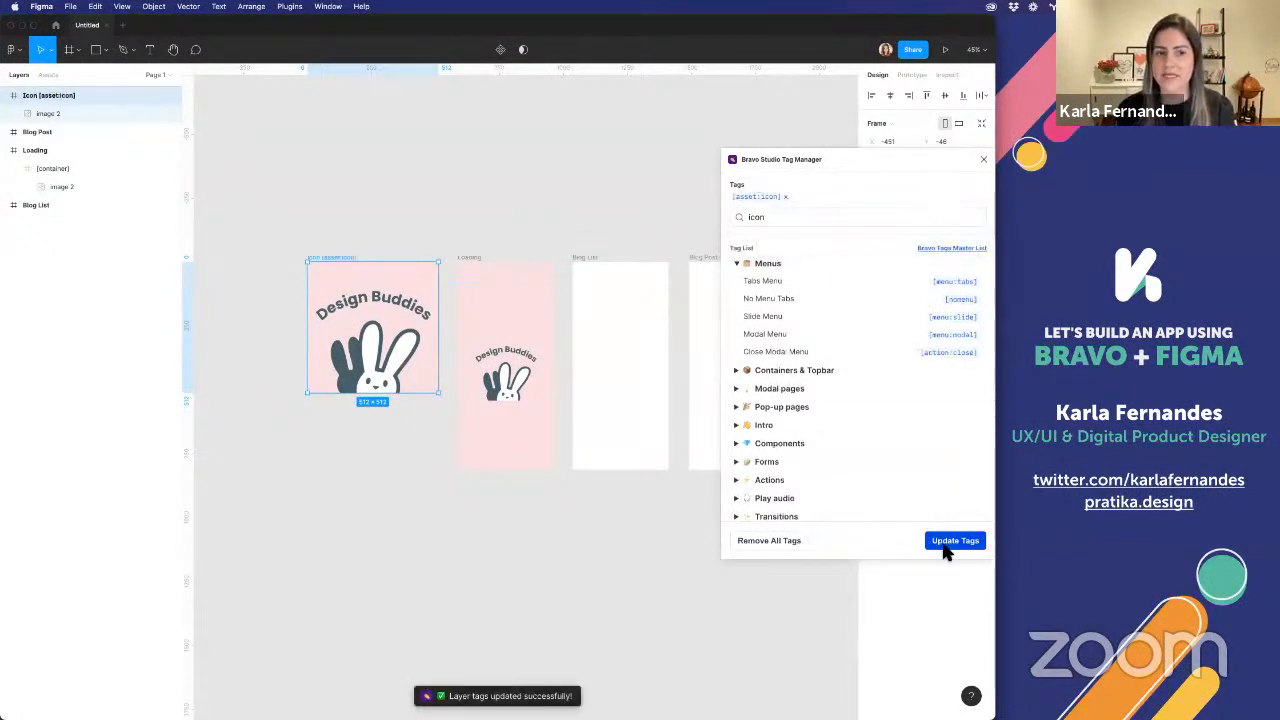
Retype the [asset:icon] tag by hand directly in the Icon frame's name
{"action": "left_click", "coordinate": [368, 248]}
{"action": "left_click", "coordinate": [336, 258]}
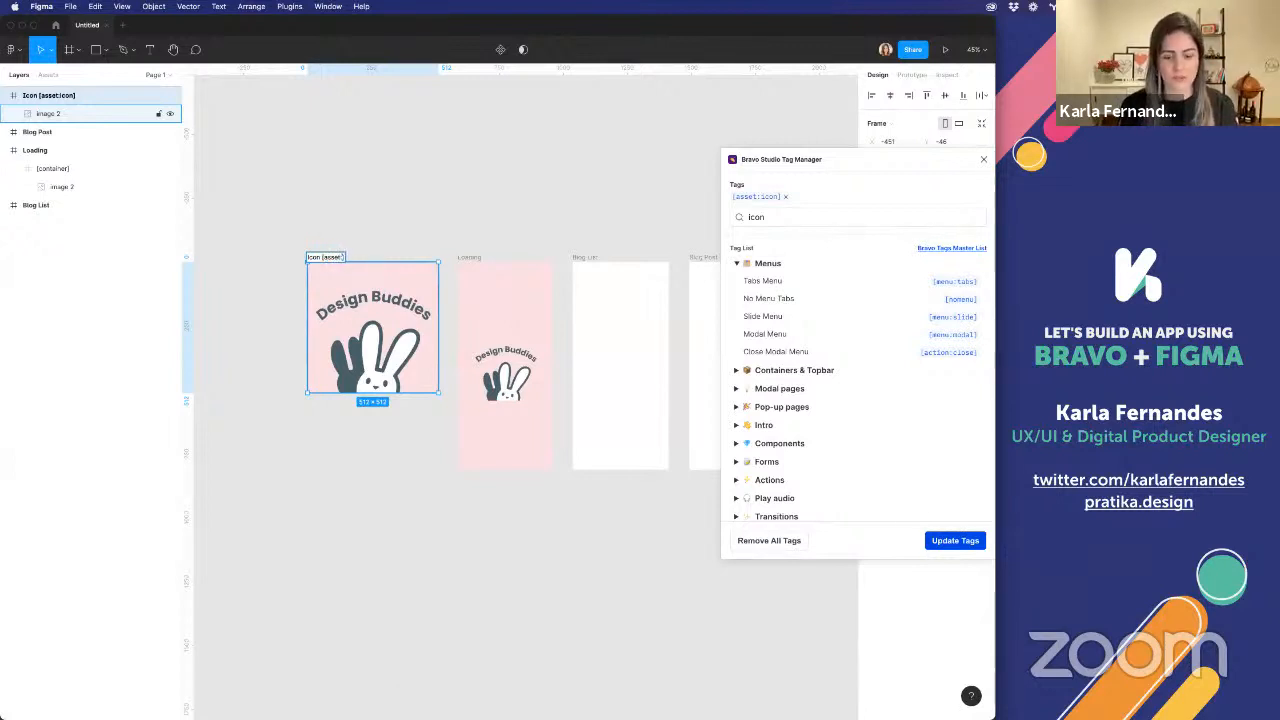
{"action": "left_click", "coordinate": [330, 257]}
{"action": "left_click", "coordinate": [447, 207]}
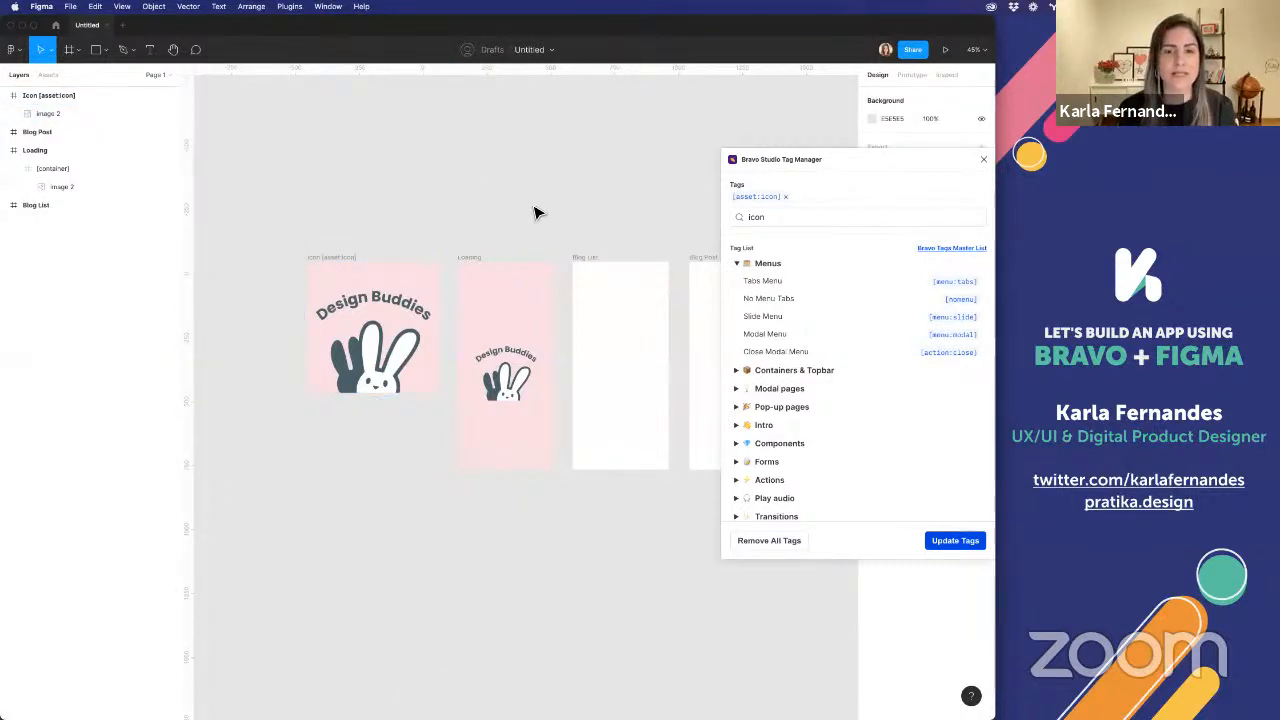
{"action": "left_click", "coordinate": [474, 263]}
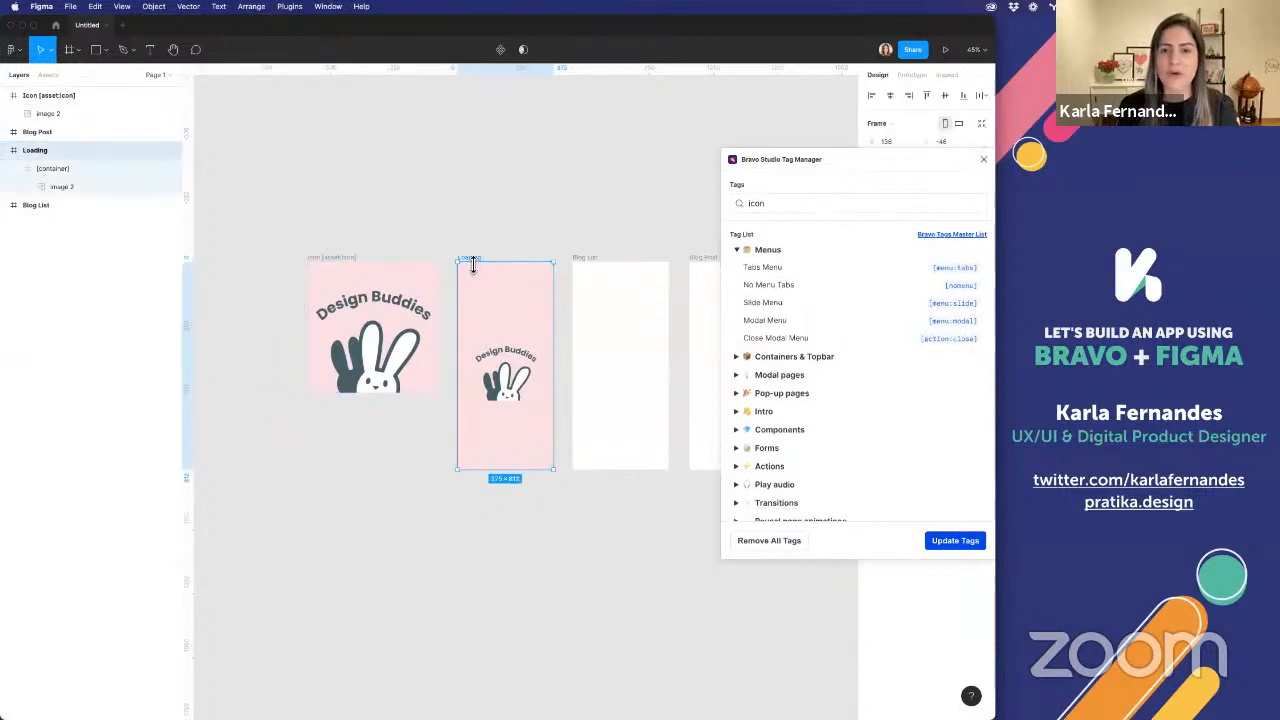
{"action": "left_click", "coordinate": [805, 204]}
{"action": "type", "text": "loading"}
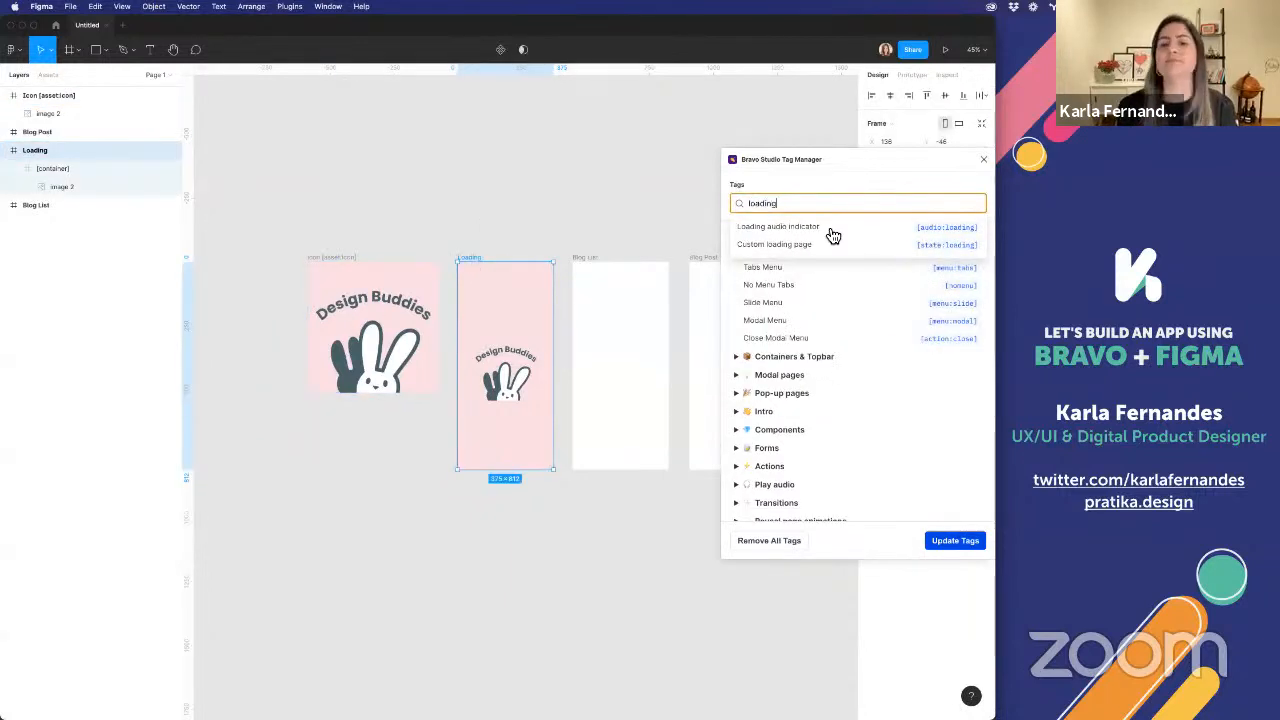
{"action": "left_click", "coordinate": [830, 229]}
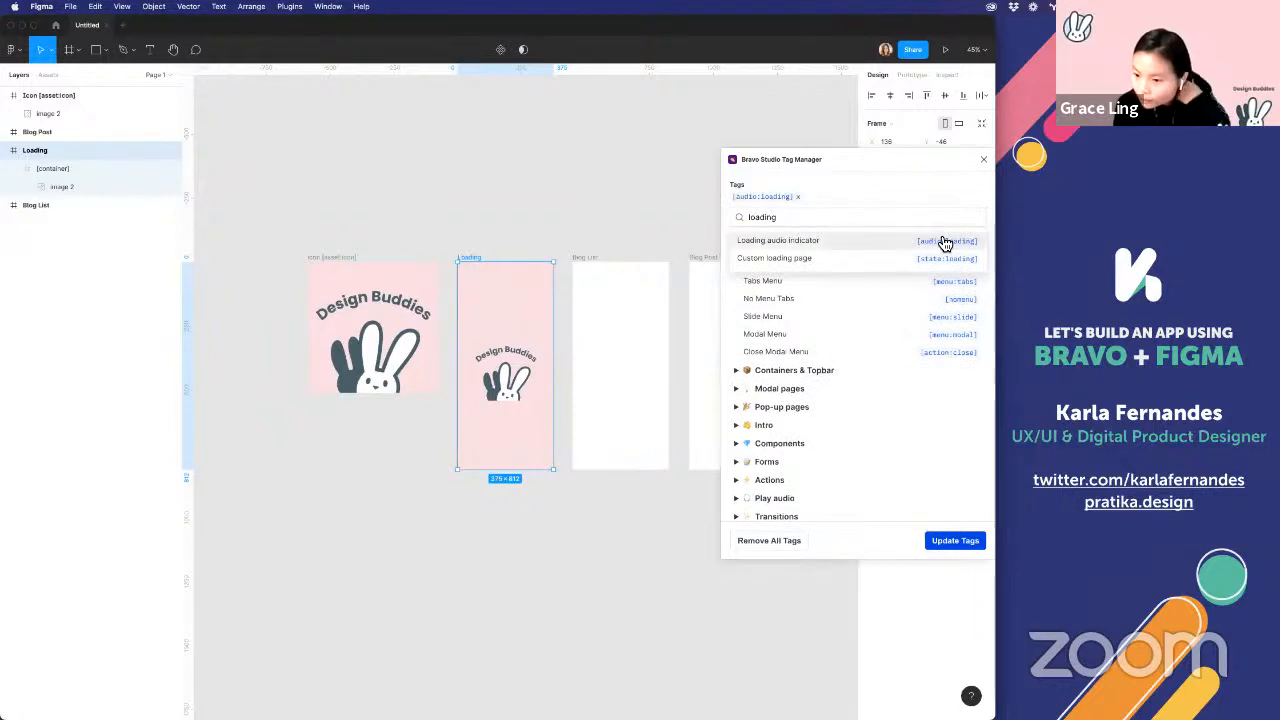
{"action": "left_click", "coordinate": [799, 194]}
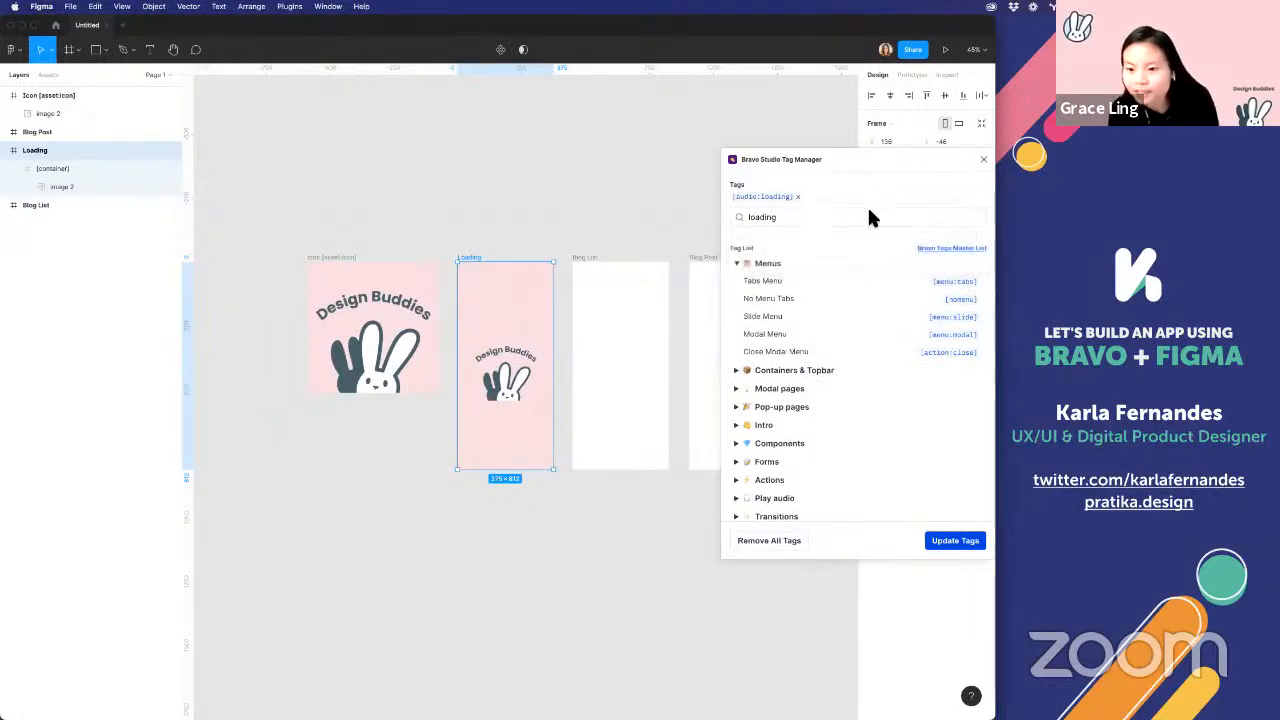
{"action": "left_click", "coordinate": [797, 197]}
Switch to Firefox, open the Bravo Academy dashboard from the Bravo Studio website and look through its getting-started resources
{"action": "key", "text": "super+Tab"}
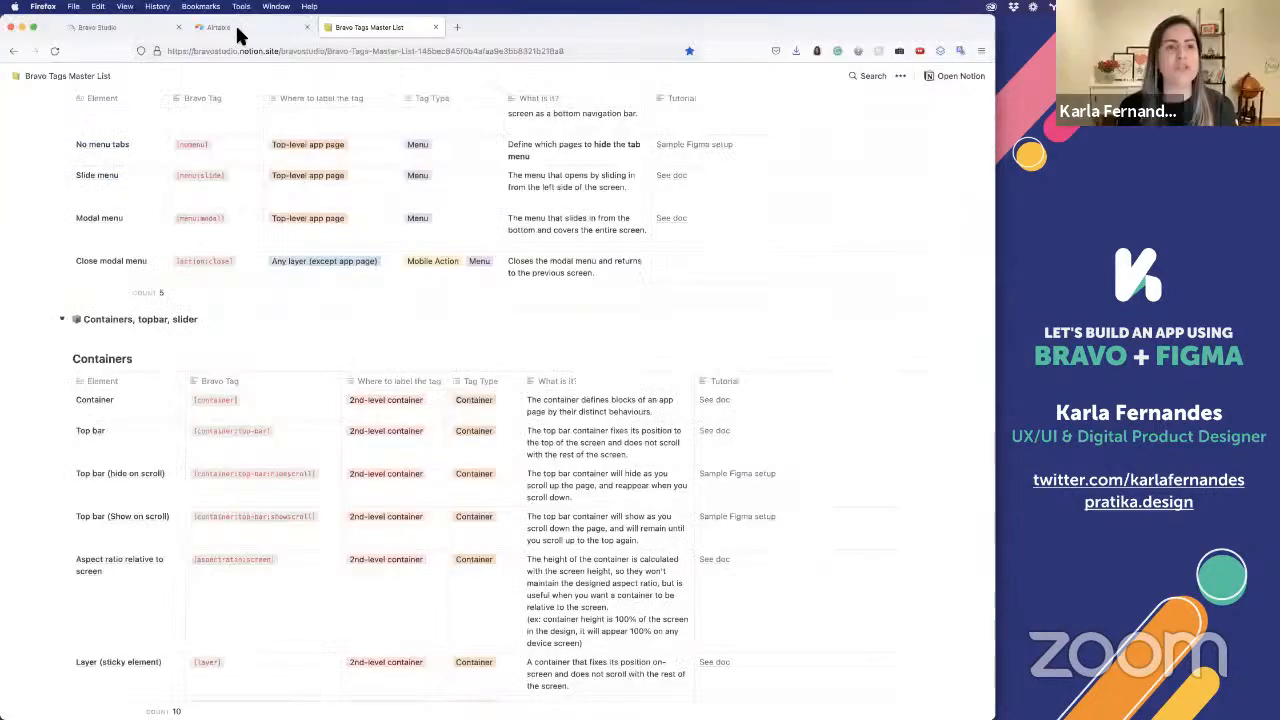
{"action": "left_click", "coordinate": [111, 25]}
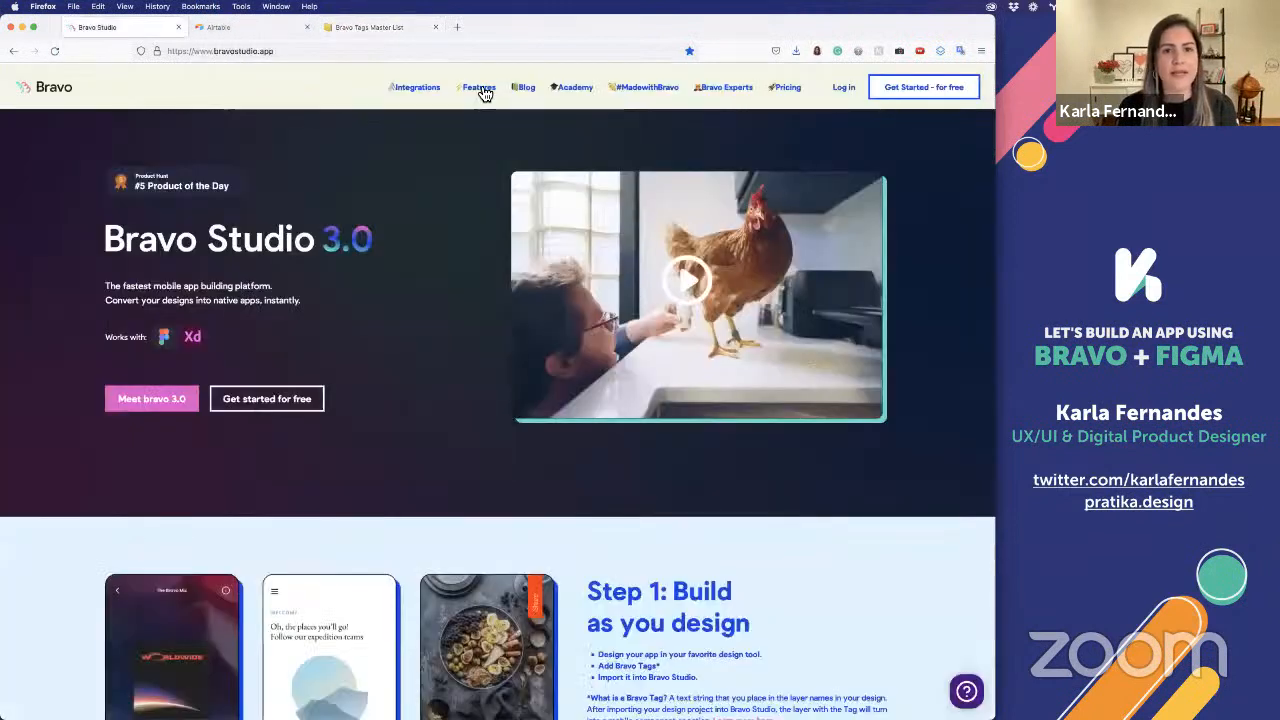
{"action": "mouse_move", "coordinate": [473, 93]}
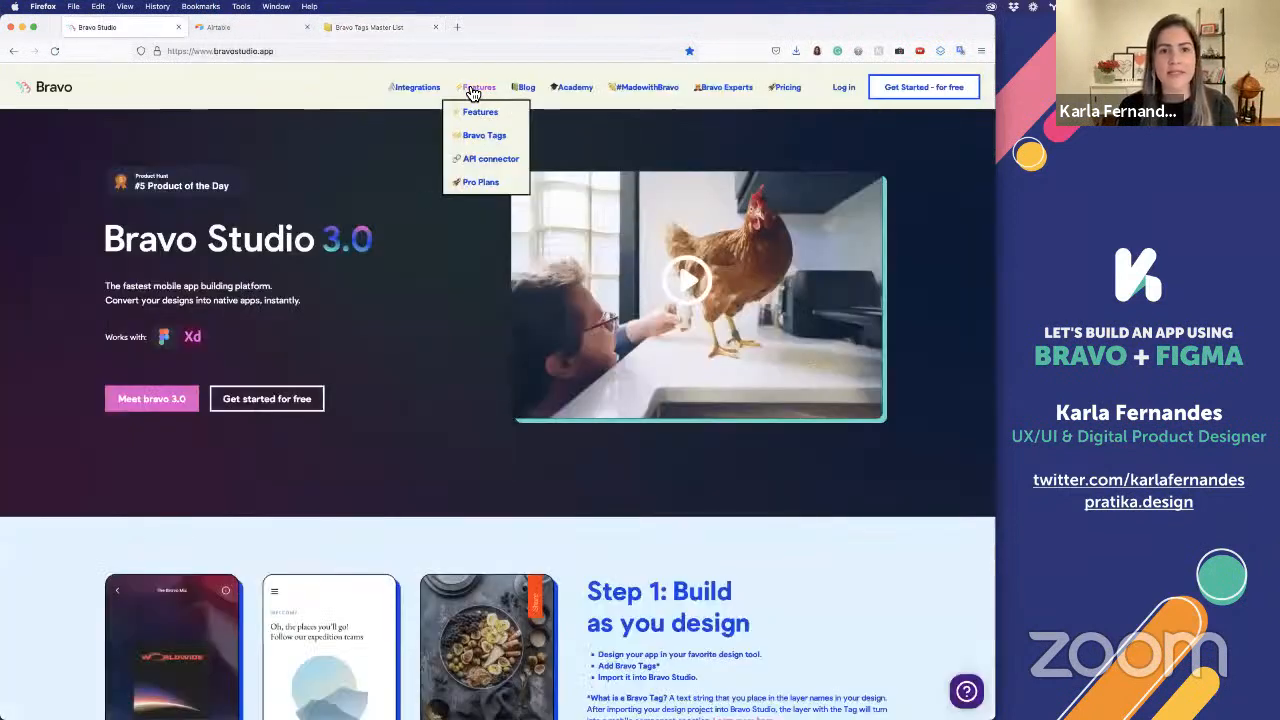
{"action": "left_click", "coordinate": [585, 95]}
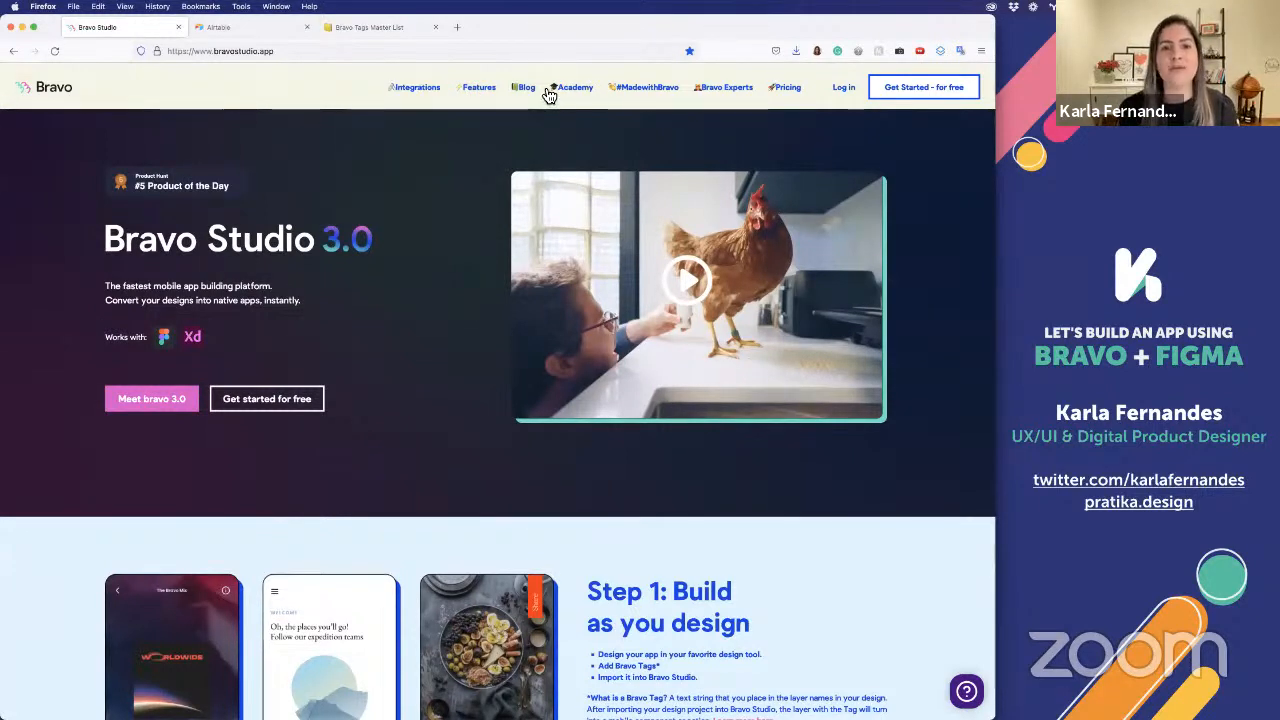
{"action": "mouse_move", "coordinate": [560, 90]}
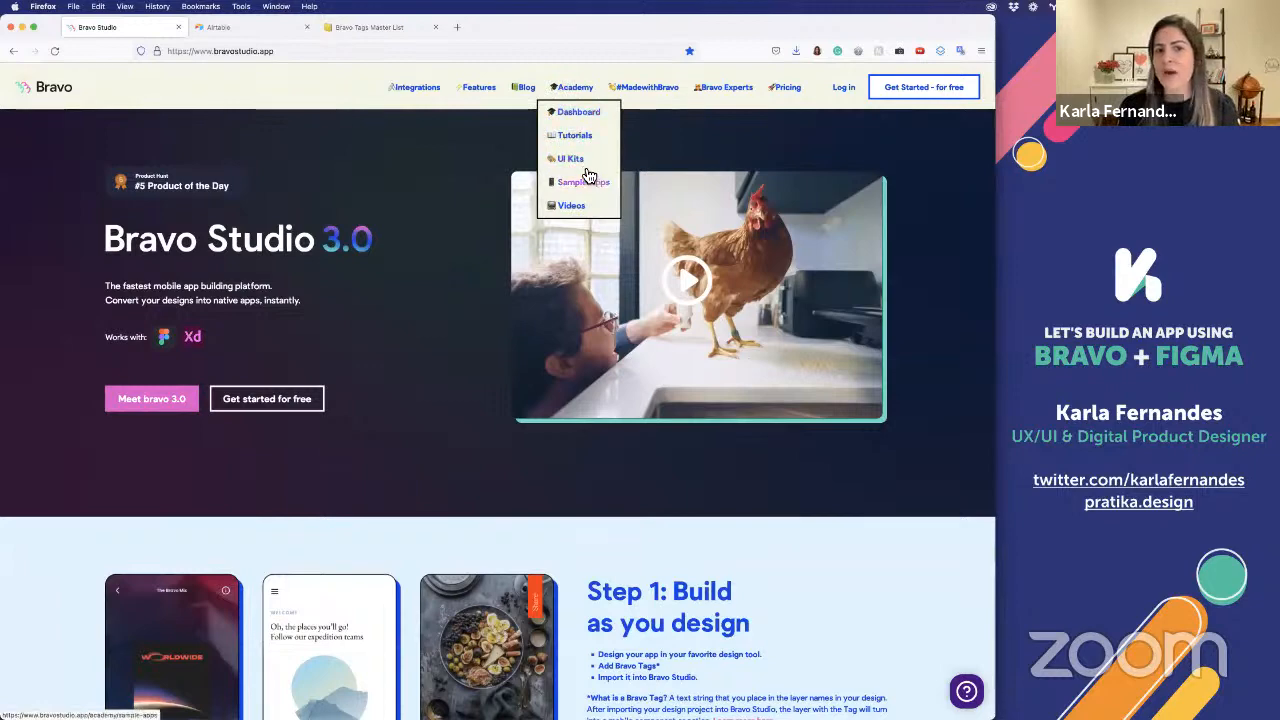
{"action": "left_click", "coordinate": [575, 113]}
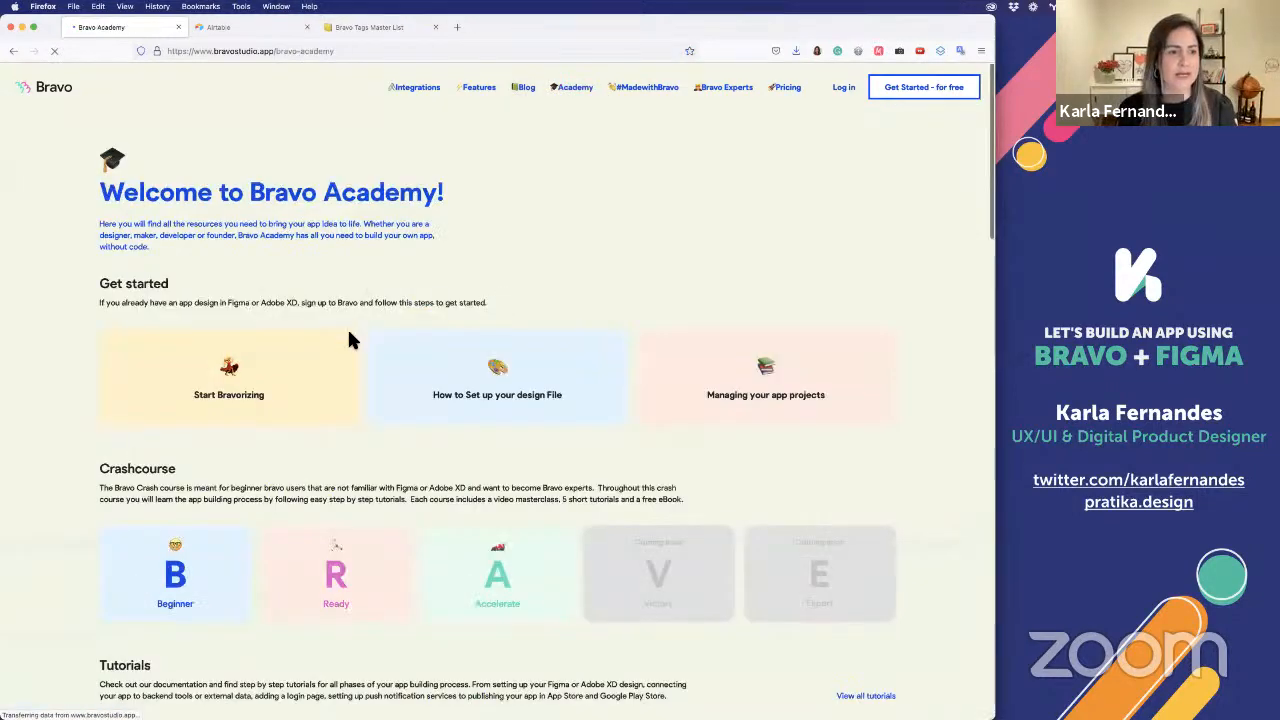
{"action": "scroll", "coordinate": [348, 334], "scroll_direction": "down", "scroll_amount": 2}
{"action": "scroll", "coordinate": [71, 386], "scroll_direction": "down", "scroll_amount": 1}
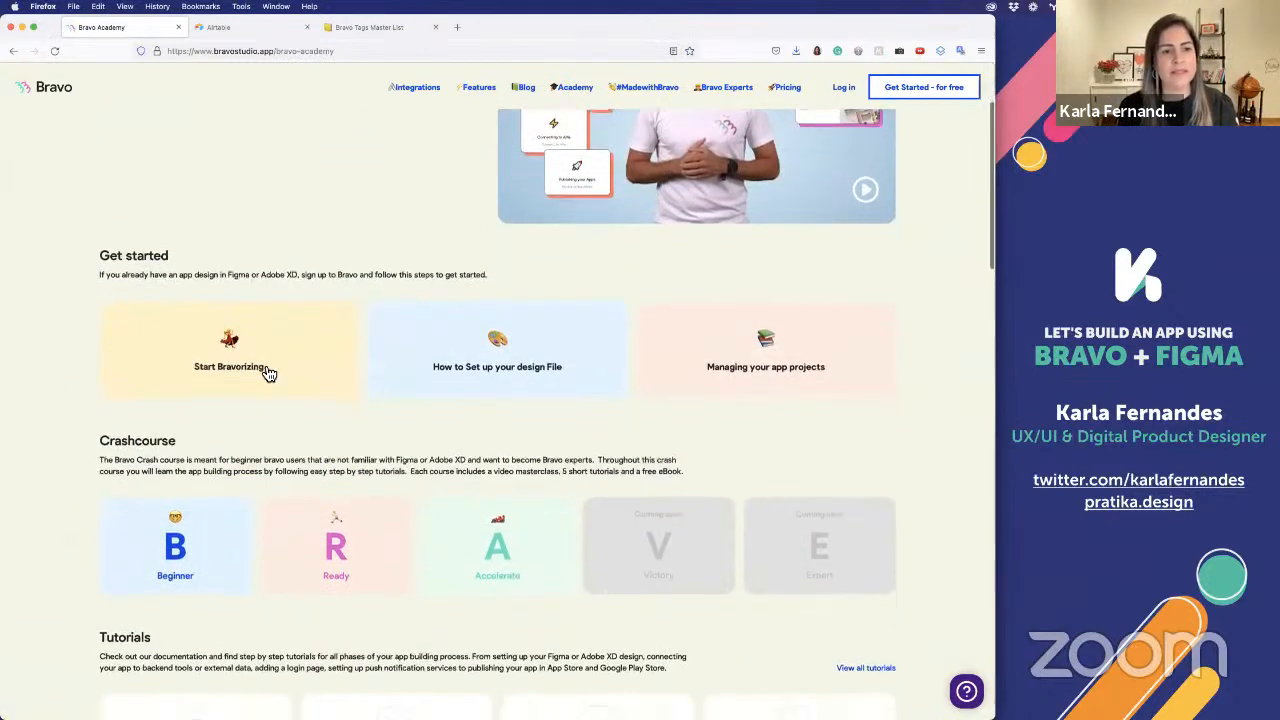
Open the Start Bravorizing help center, follow it to the Bravo Tags Master List, select that page's address, and return to Figma
{"action": "left_click", "coordinate": [279, 358]}
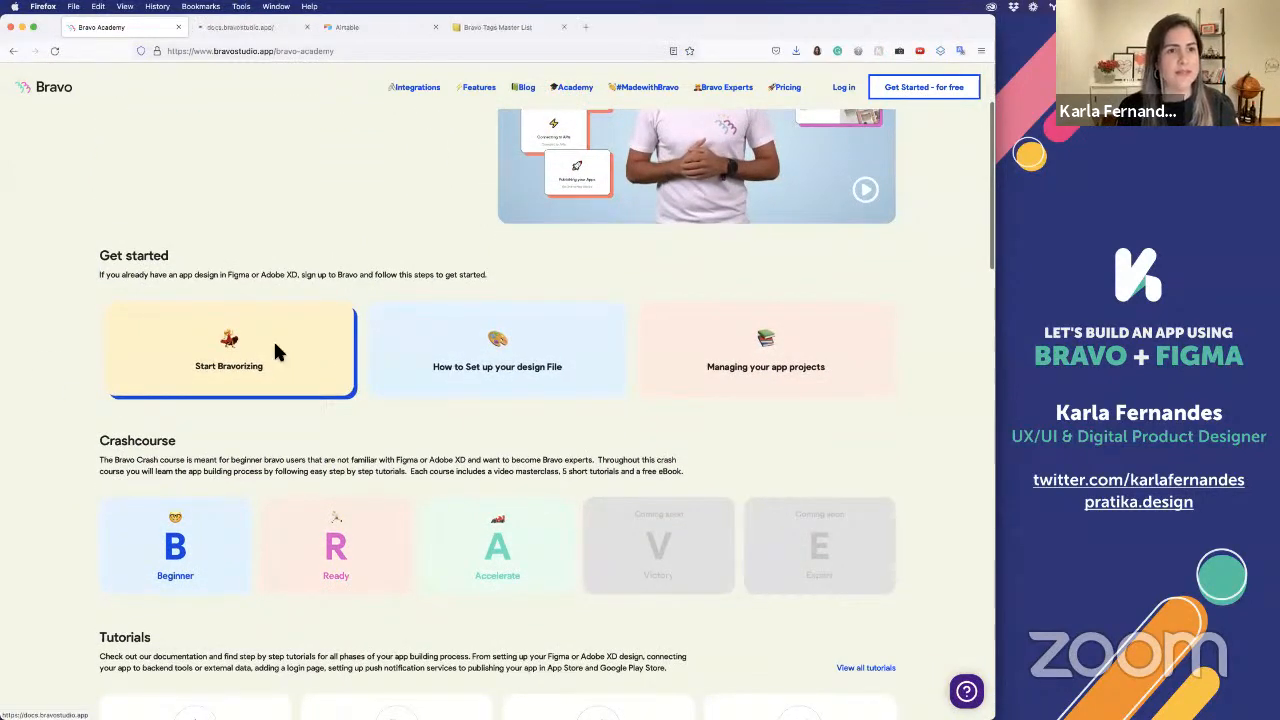
{"action": "left_click", "coordinate": [237, 33]}
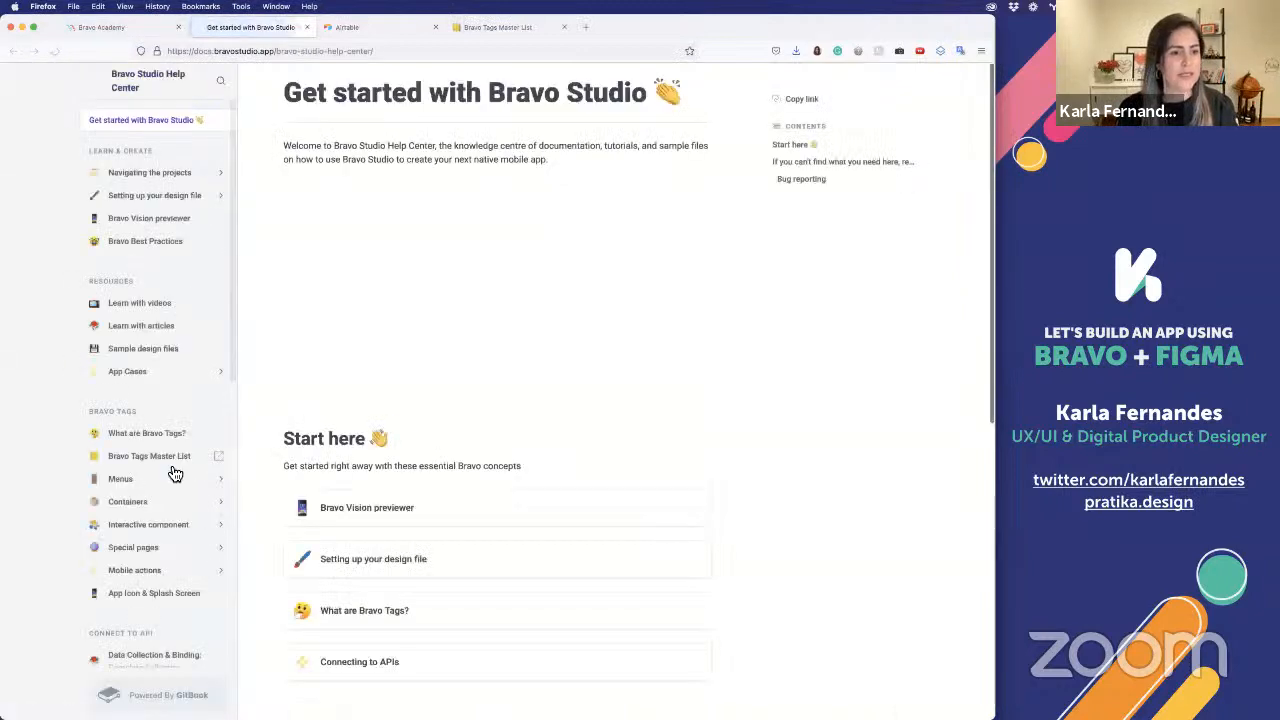
{"action": "left_click", "coordinate": [145, 460]}
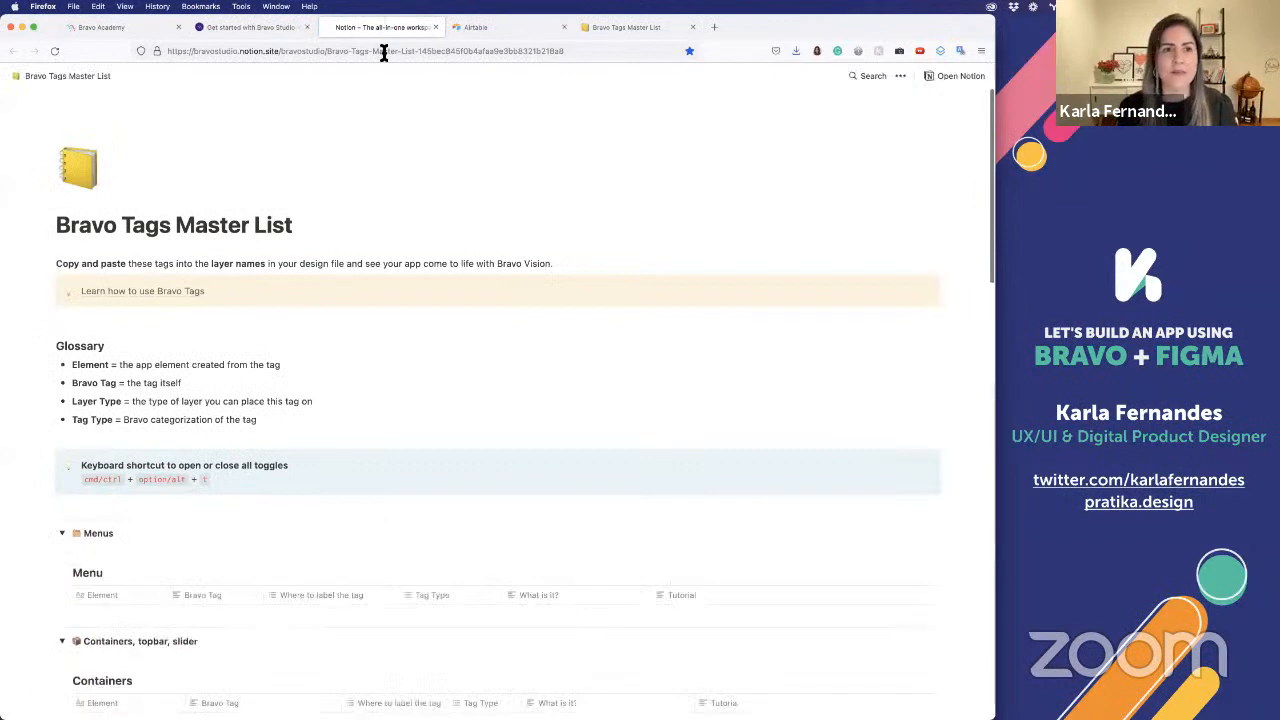
{"action": "left_click", "coordinate": [385, 52]}
{"action": "key", "text": "super+Tab"}
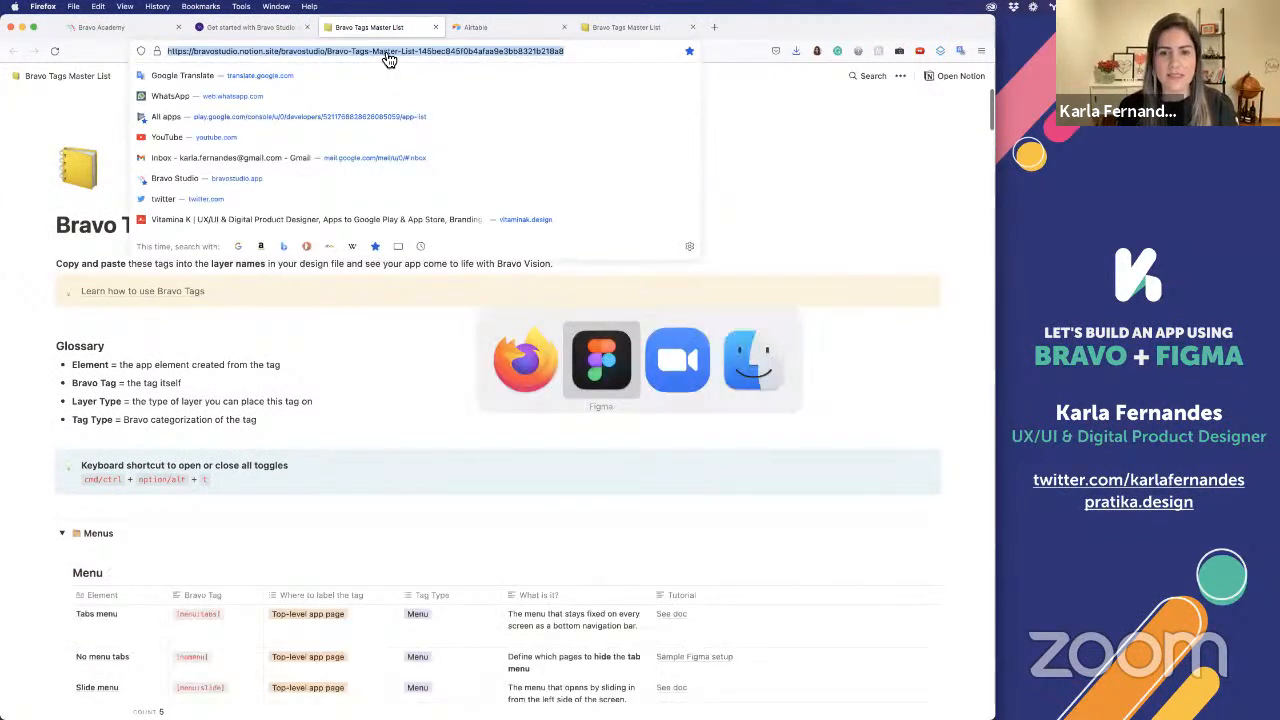
{"action": "key", "text": "super+Tab"}
{"action": "key", "text": "super+Tab"}
{"action": "key", "text": "super+Tab"}
{"action": "key", "text": "super+Tab"}
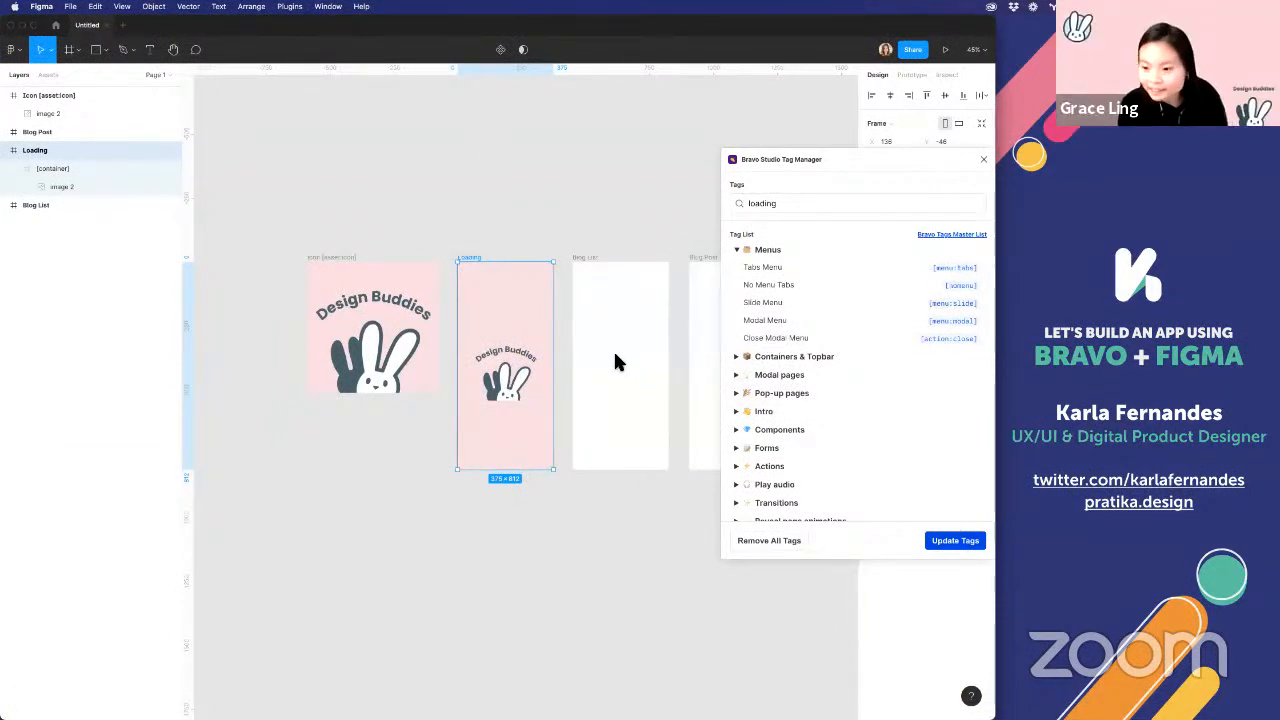
Search the Tag Manager for "loadi" and apply the Custom loading page tag [state:loading] to the Loading frame
{"action": "left_click", "coordinate": [457, 206]}
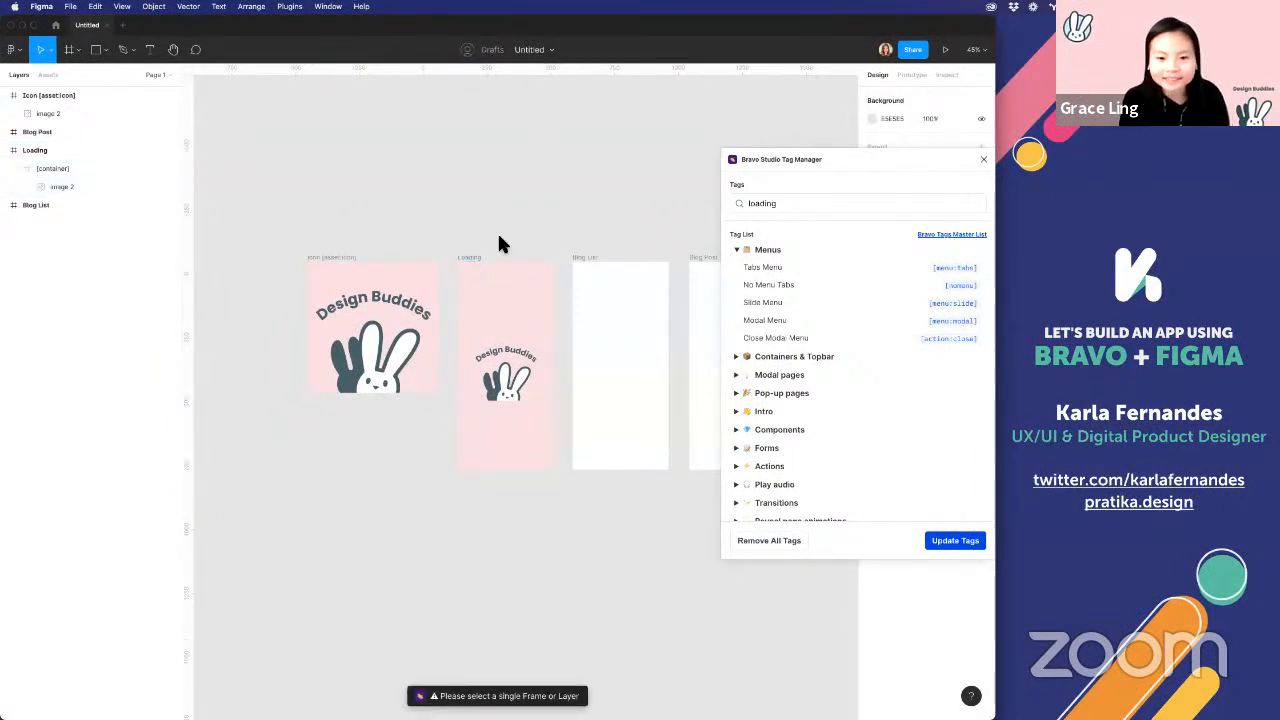
{"action": "left_click", "coordinate": [469, 260]}
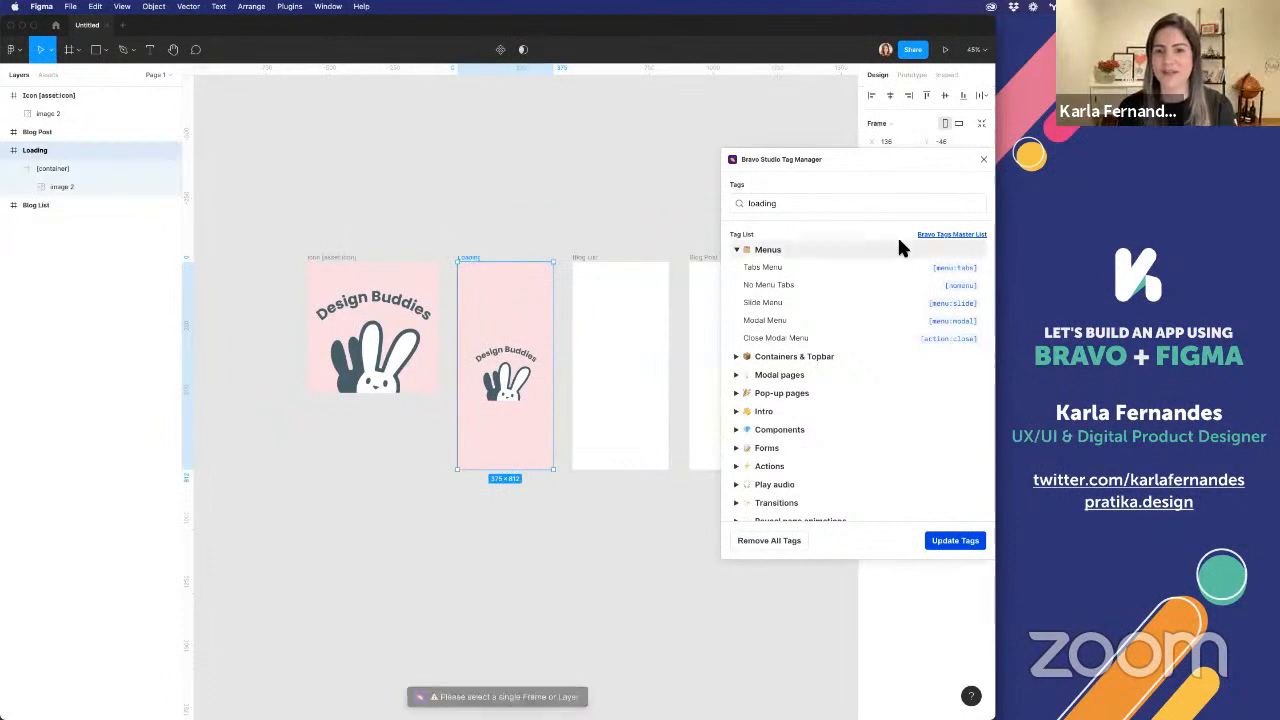
{"action": "double_click", "coordinate": [915, 203]}
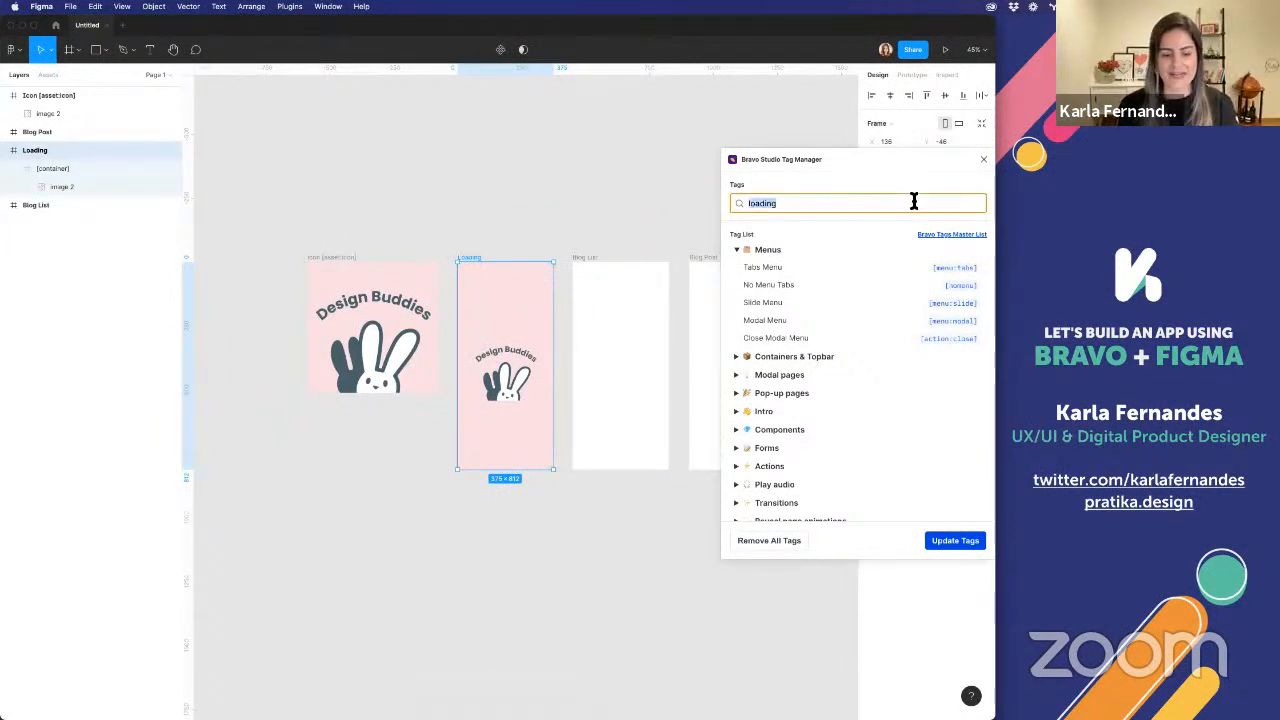
{"action": "type", "text": "loadi"}
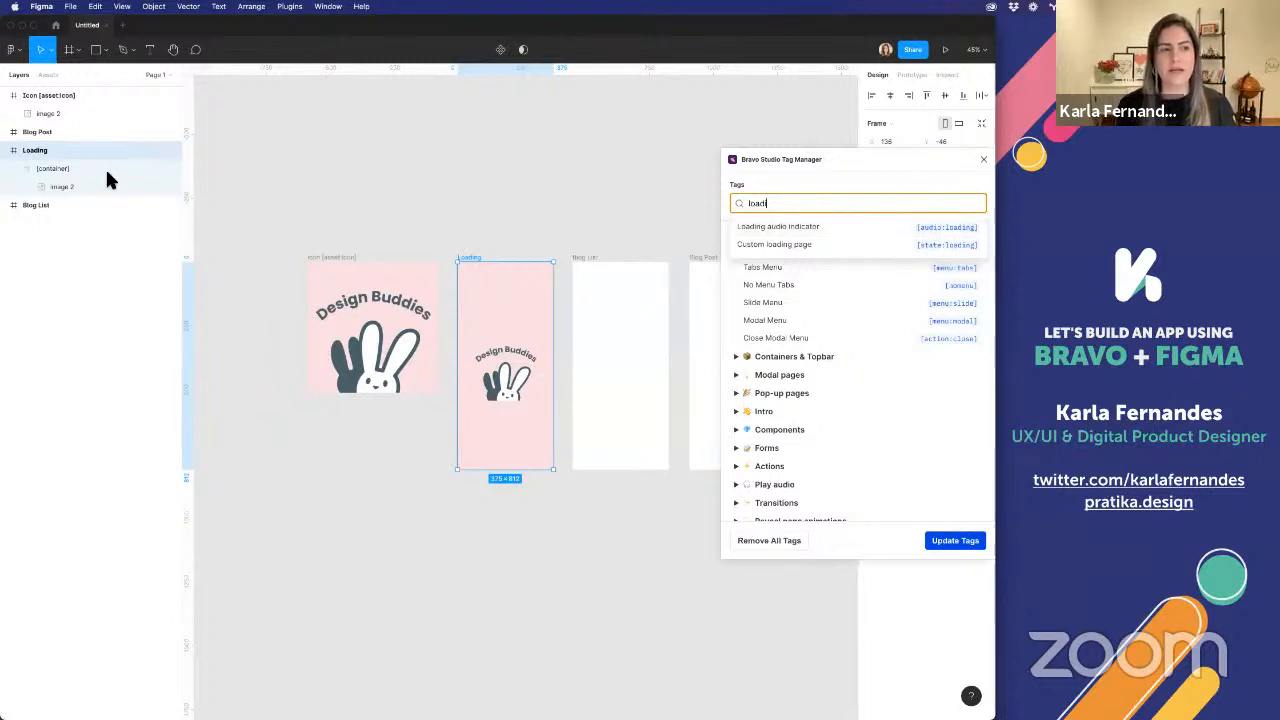
{"action": "left_click", "coordinate": [912, 248]}
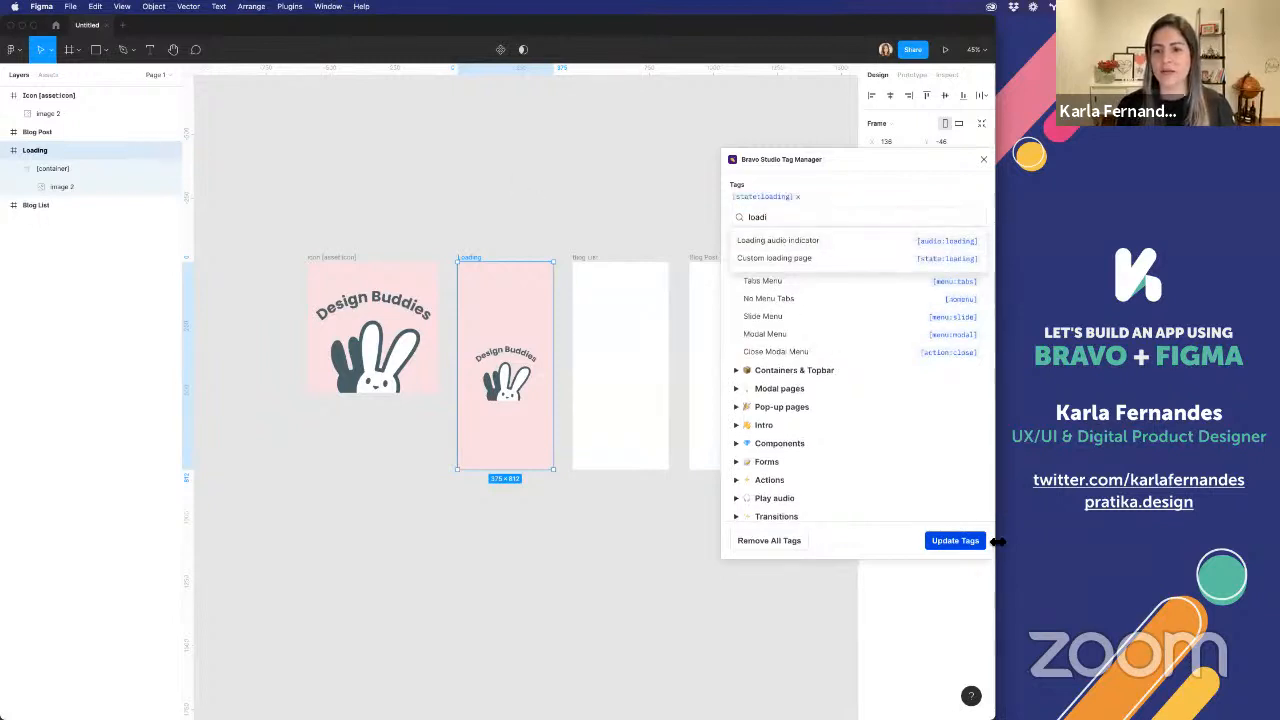
{"action": "left_click", "coordinate": [968, 544]}
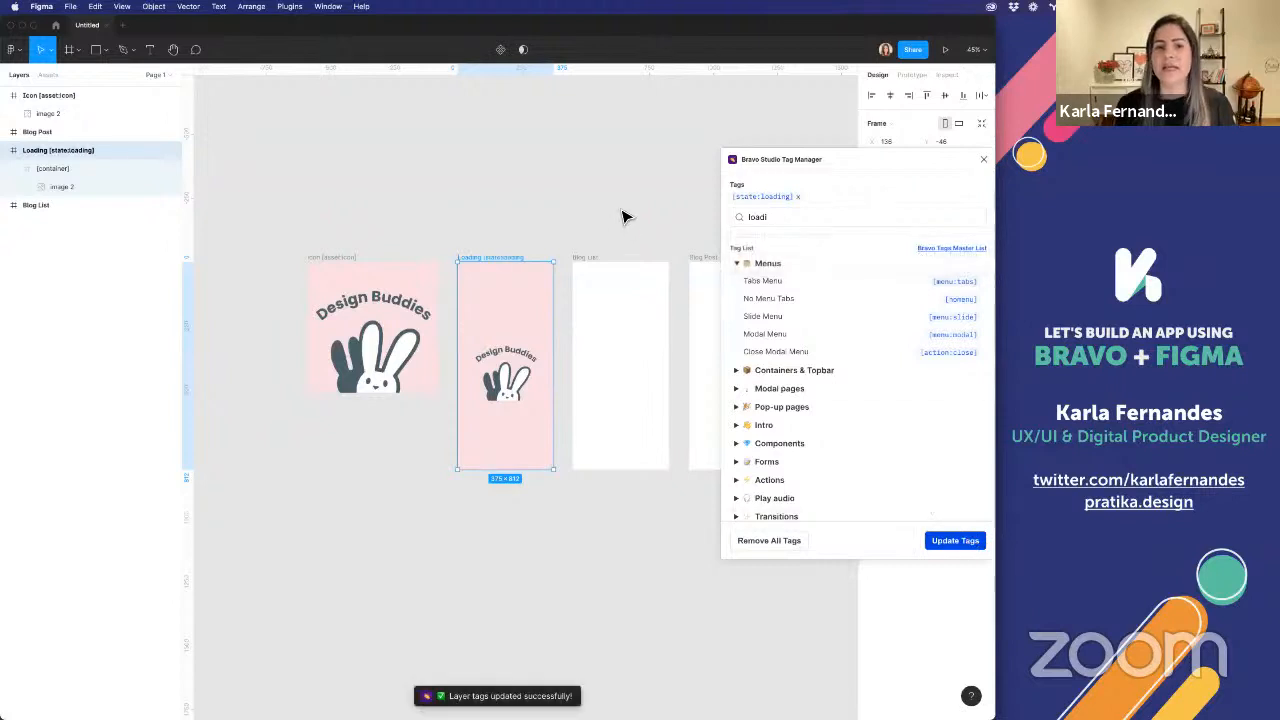
{"action": "left_click", "coordinate": [622, 216]}
Switch to Firefox, find "loadin" in the Bravo Tags Master List, check where the Custom loading page tag belongs, and reselect Figma's Loading frame
{"action": "key", "text": "super+Tab"}
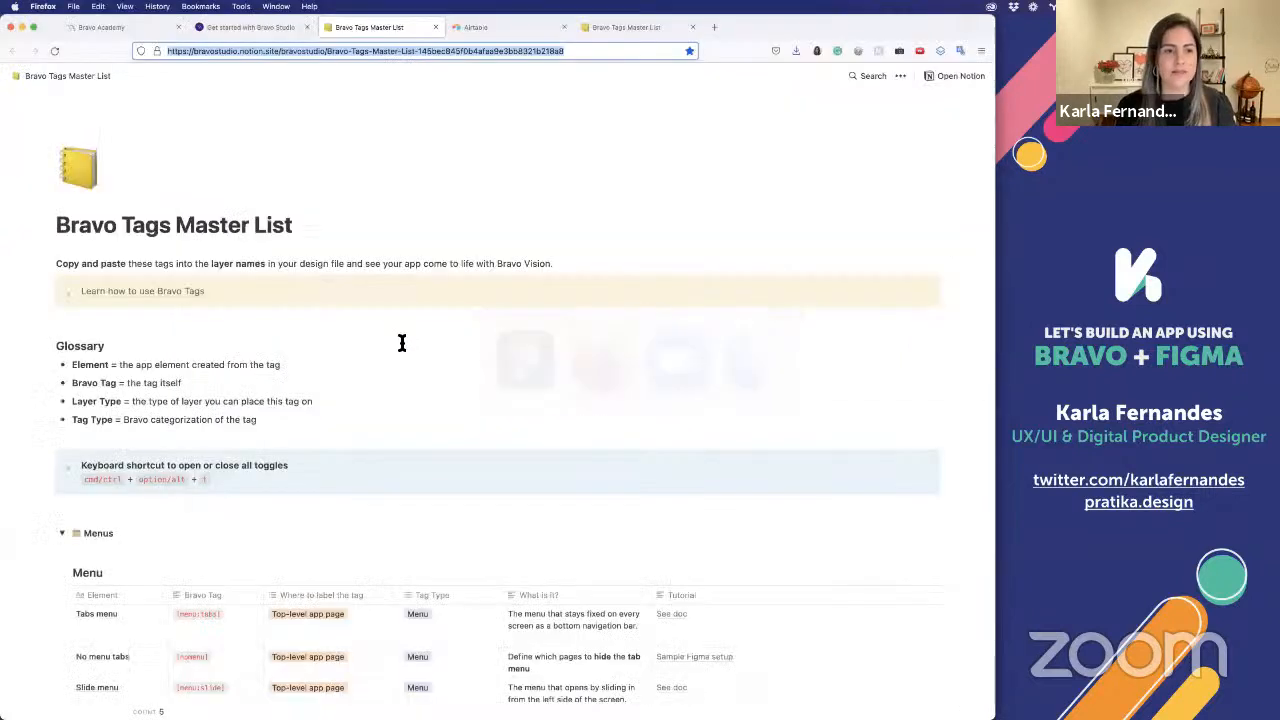
{"action": "type", "text": "loadin"}
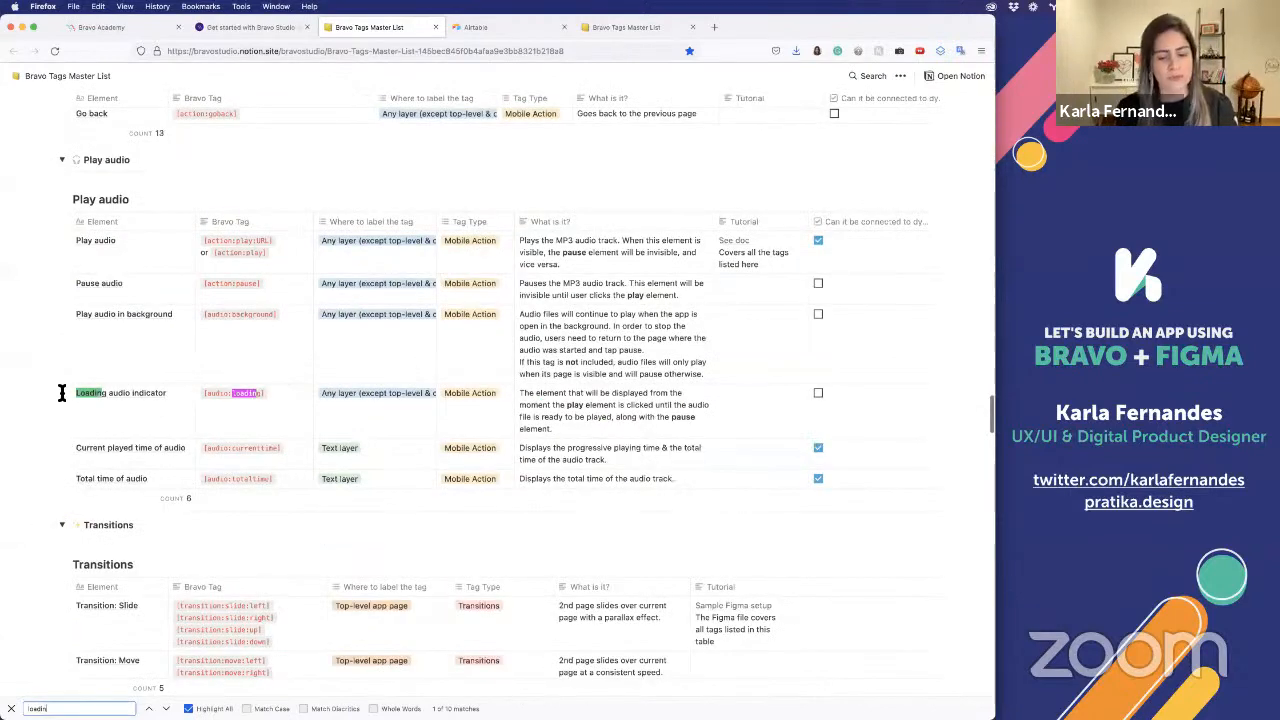
{"action": "key", "text": "Return"}
{"action": "key", "text": "Return"}
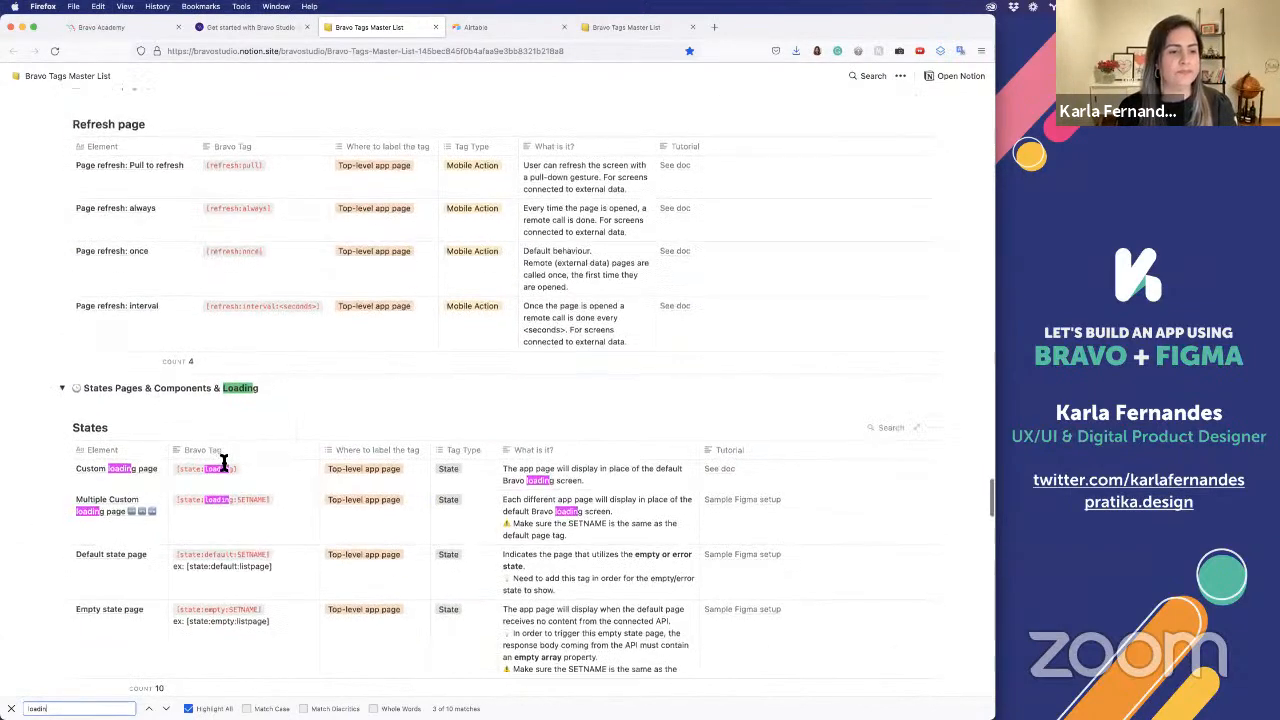
{"action": "left_click", "coordinate": [253, 451]}
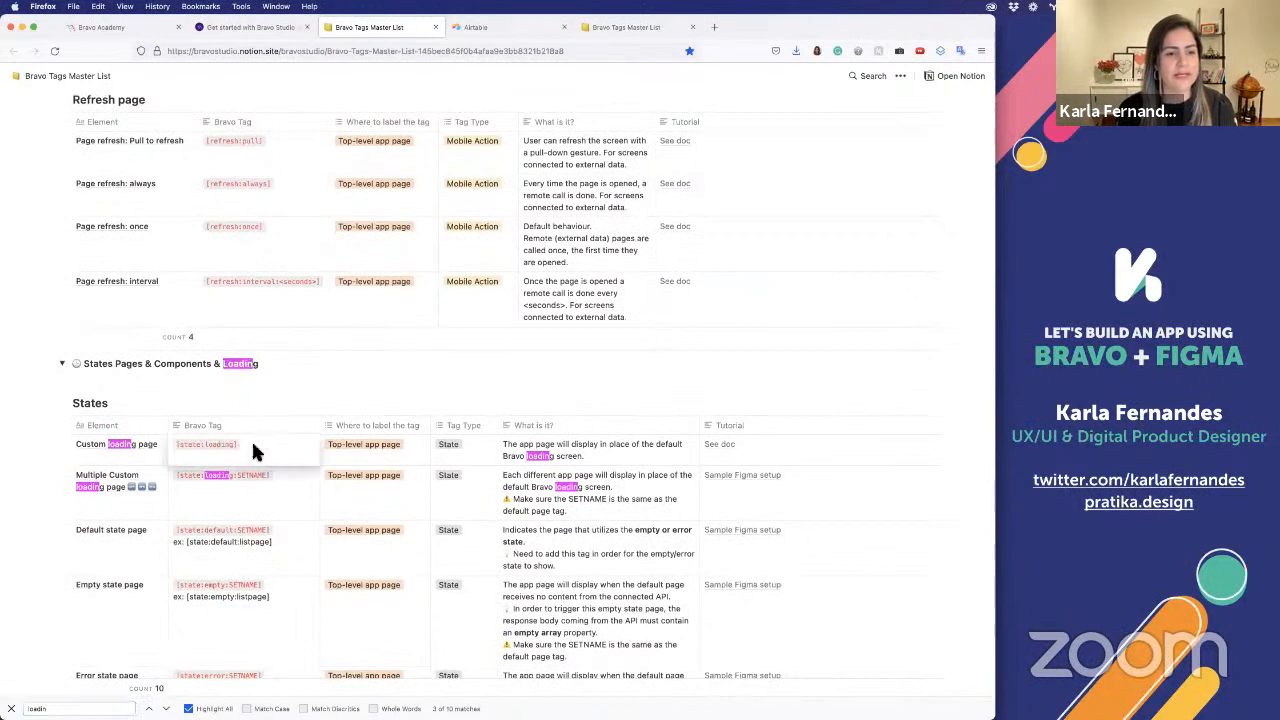
{"action": "left_click", "coordinate": [330, 450]}
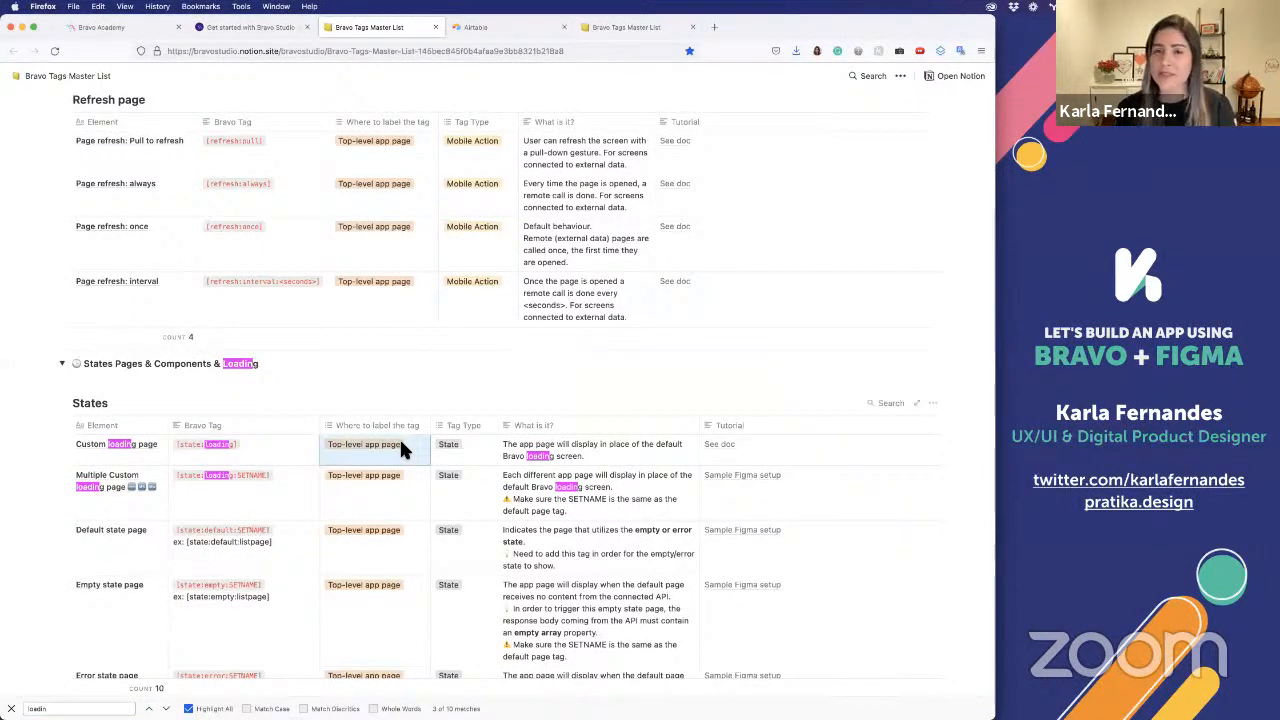
{"action": "key", "text": "super+Tab"}
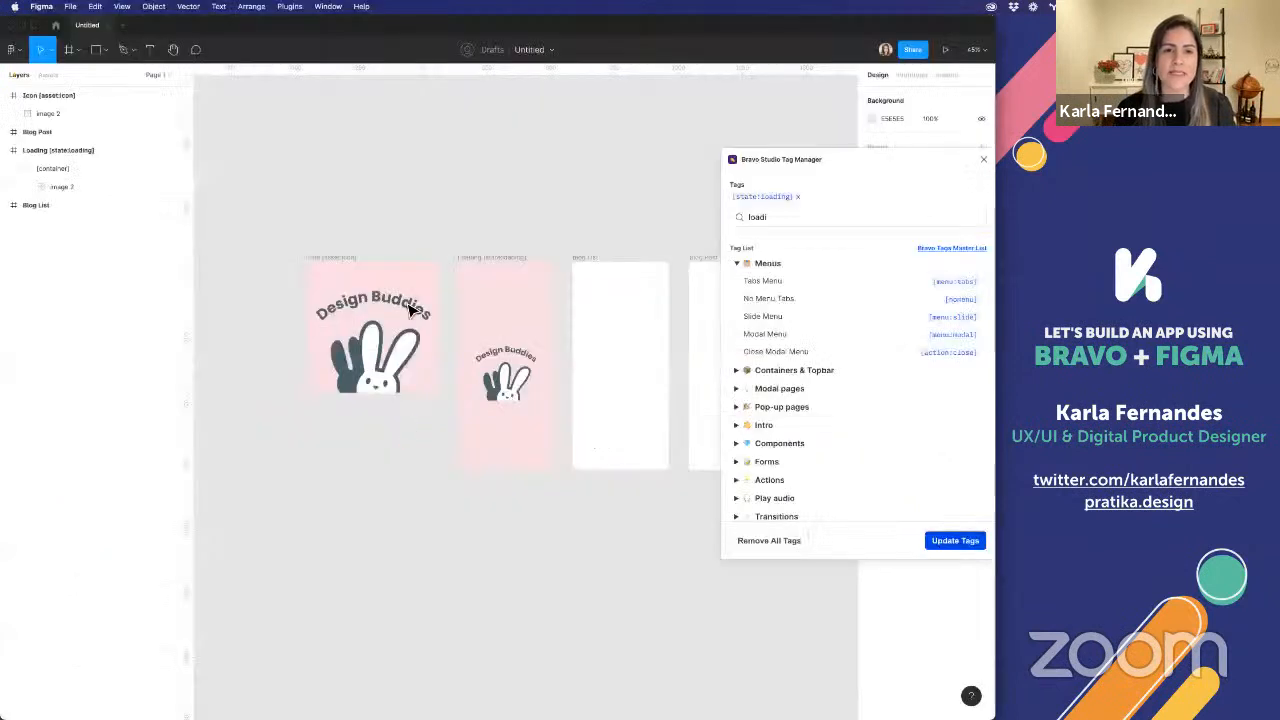
{"action": "left_click", "coordinate": [463, 259]}
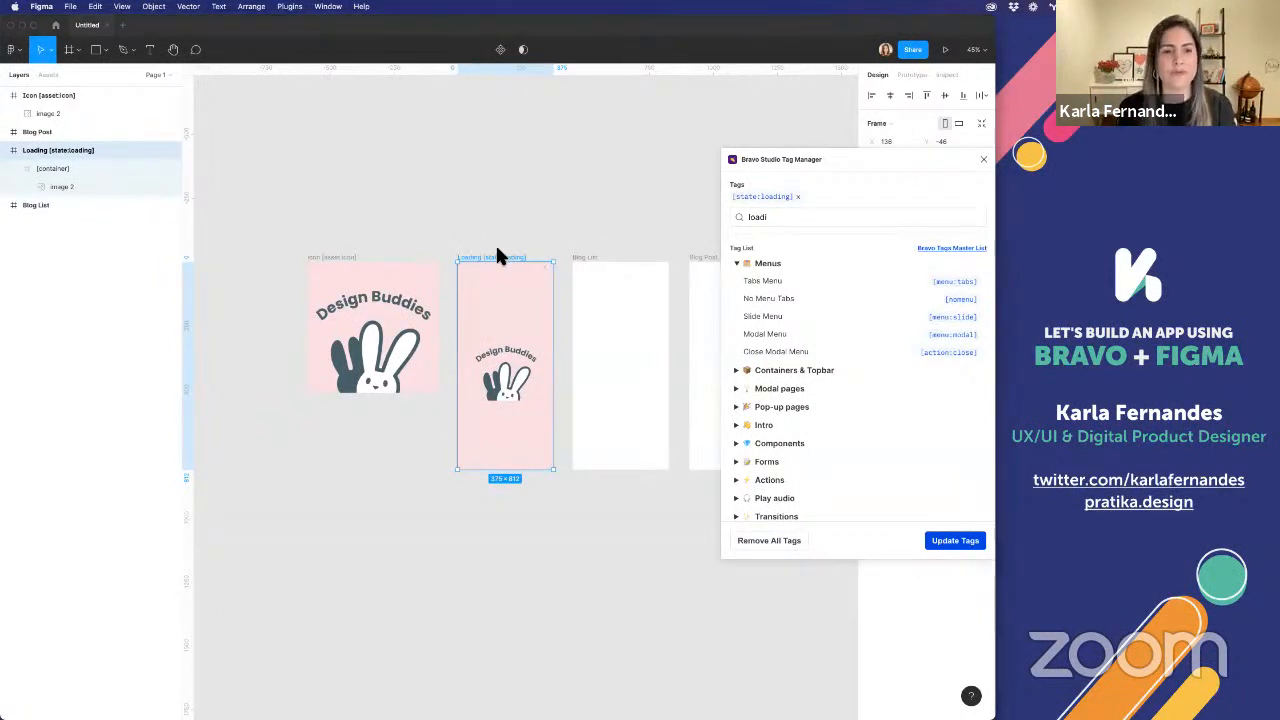
Switch to Firefox, open the Custom loading page tag's documentation from the master list, read through it, and return to Figma
{"action": "key", "text": "super+Tab"}
{"action": "left_click", "coordinate": [474, 451]}
{"action": "left_click", "coordinate": [625, 465]}
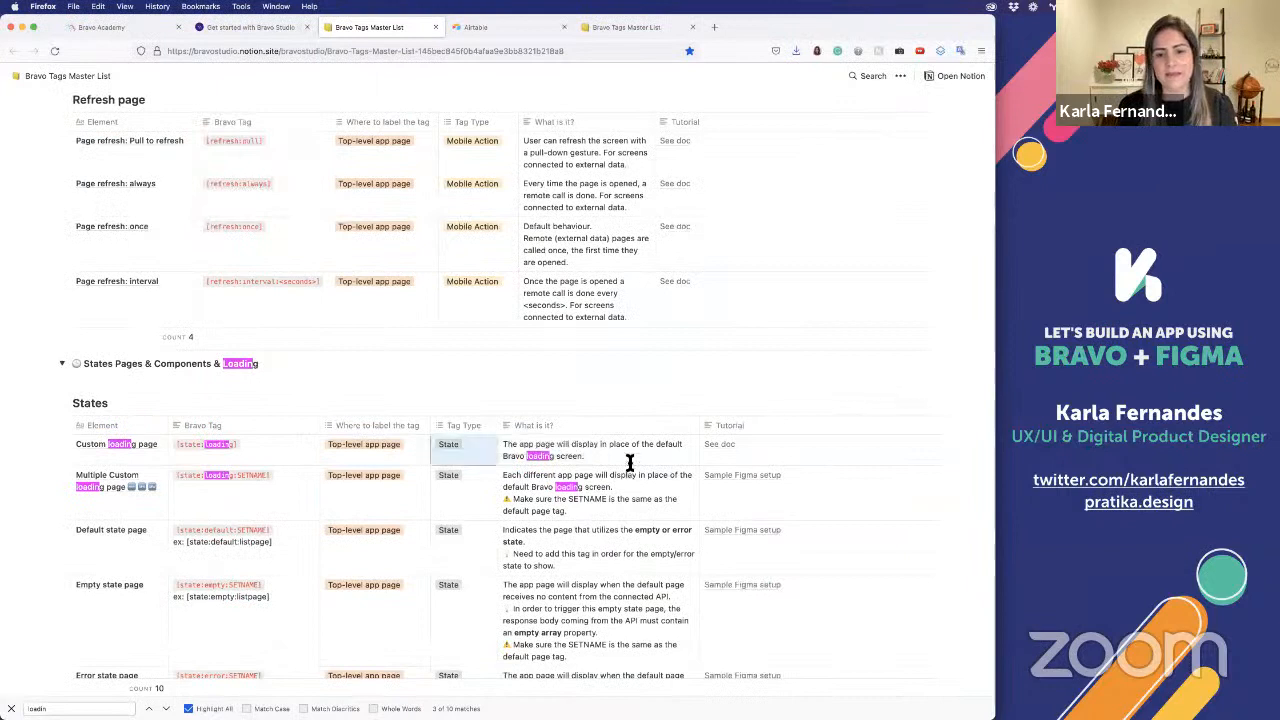
{"action": "left_click", "coordinate": [722, 447]}
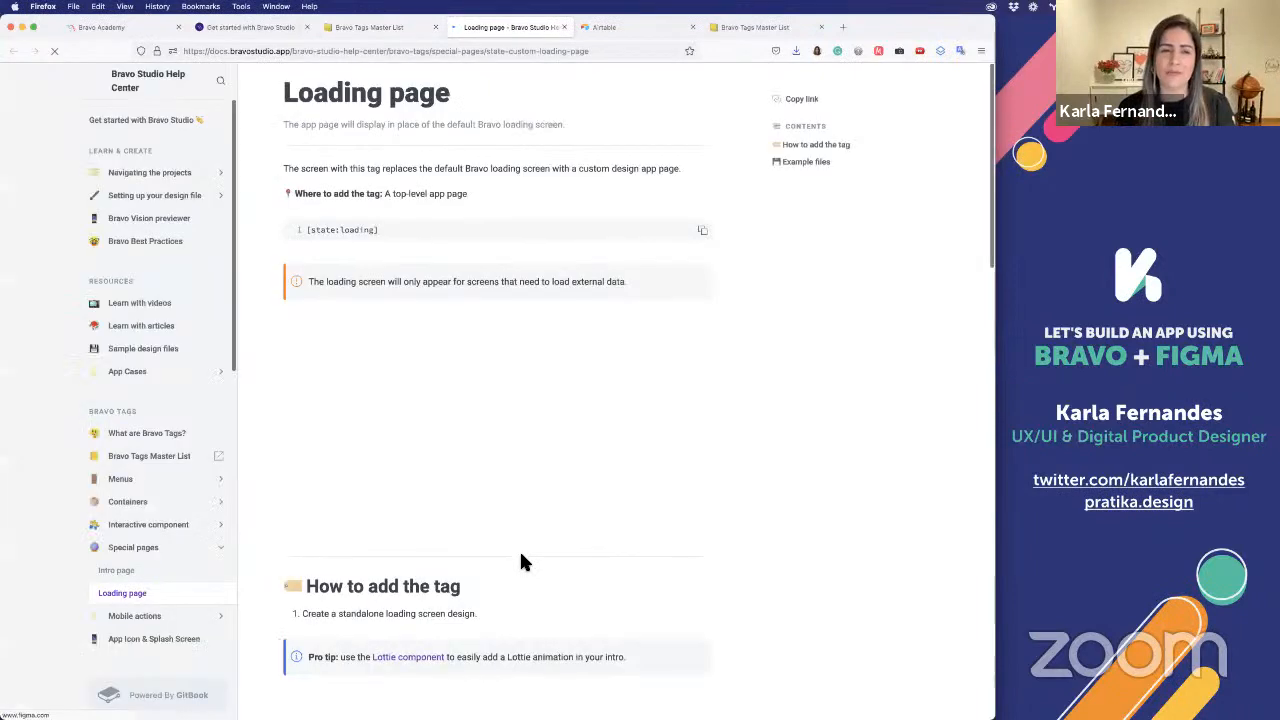
{"action": "scroll", "coordinate": [520, 552], "scroll_direction": "down", "scroll_amount": 3}
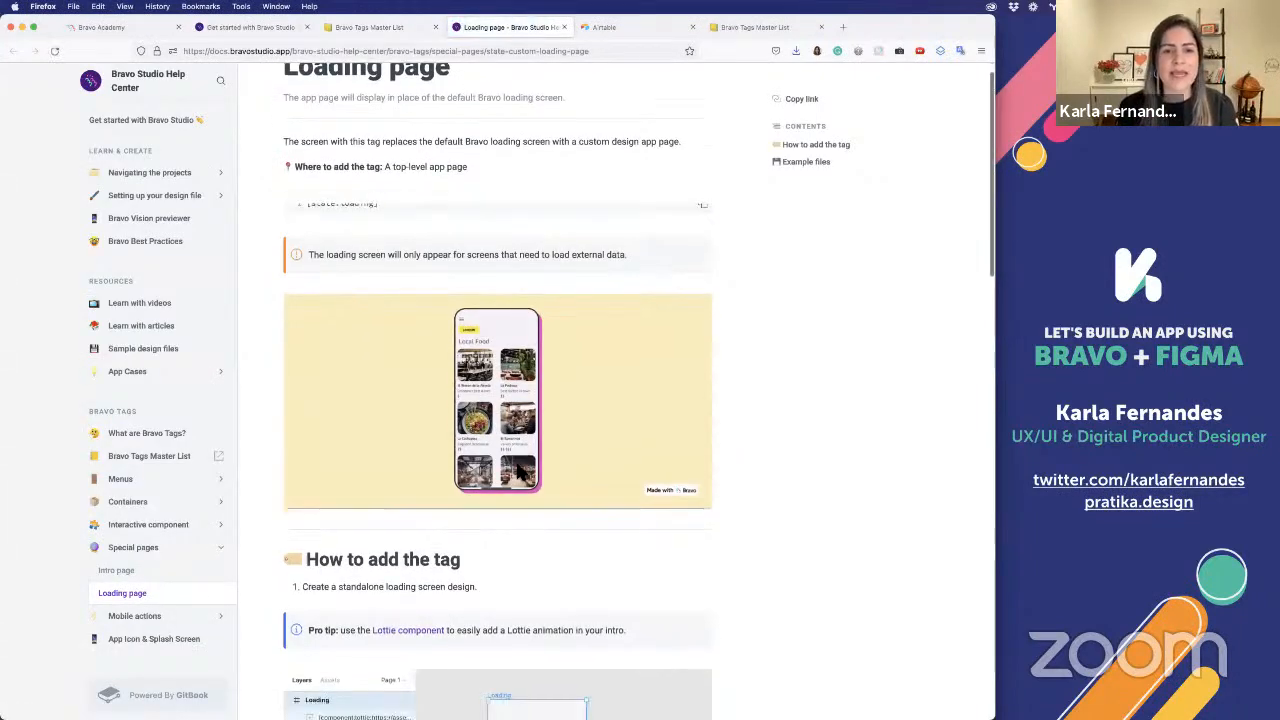
{"action": "scroll", "coordinate": [400, 477], "scroll_direction": "down", "scroll_amount": 1}
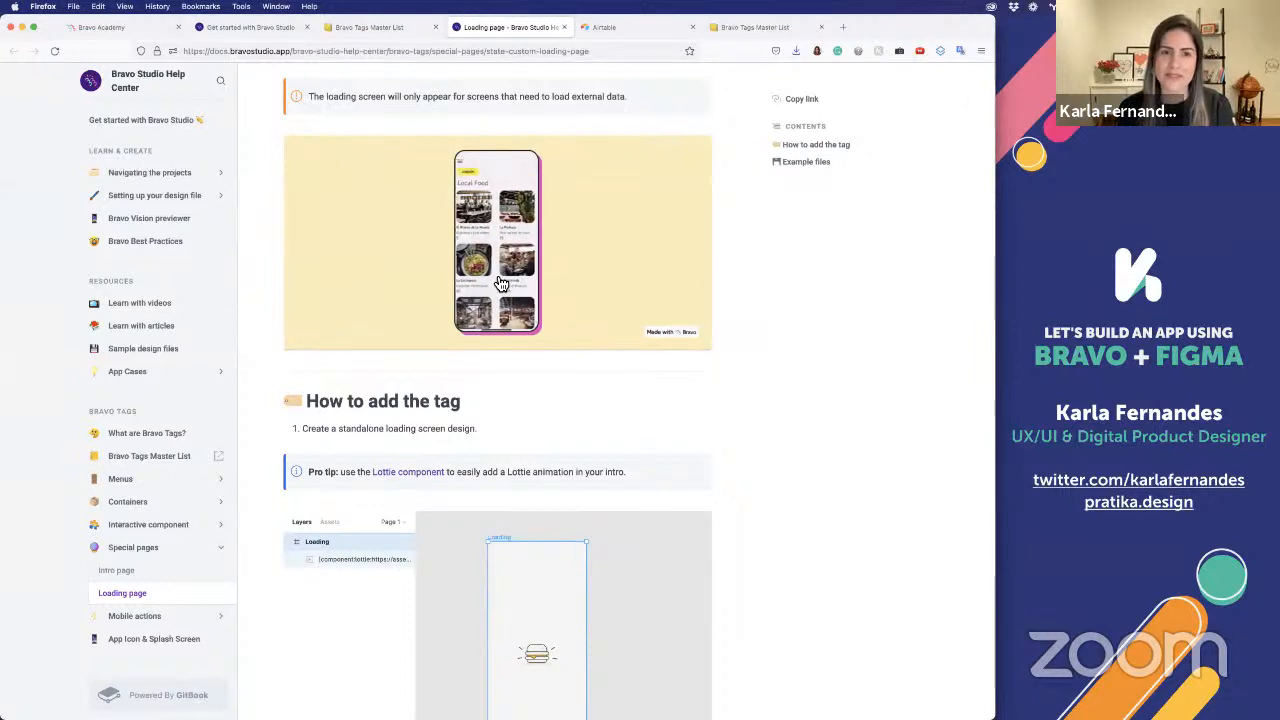
{"action": "scroll", "coordinate": [499, 282], "scroll_direction": "up", "scroll_amount": 3}
{"action": "scroll", "coordinate": [499, 282], "scroll_direction": "up", "scroll_amount": 2}
{"action": "key", "text": "super+Tab"}
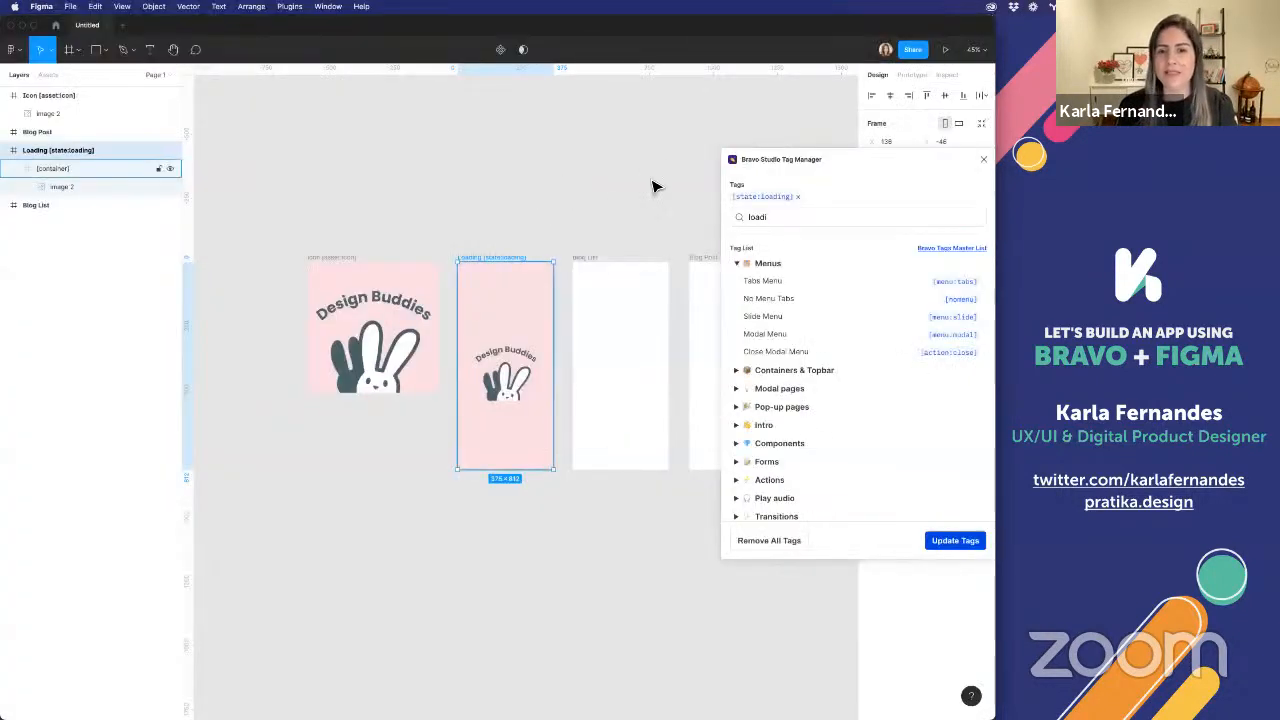
Launch the LottieFiles plugin and search its animation library for "bunny"
{"action": "left_click", "coordinate": [577, 203]}
{"action": "right_click", "coordinate": [577, 203]}
{"action": "mouse_move", "coordinate": [603, 268]}
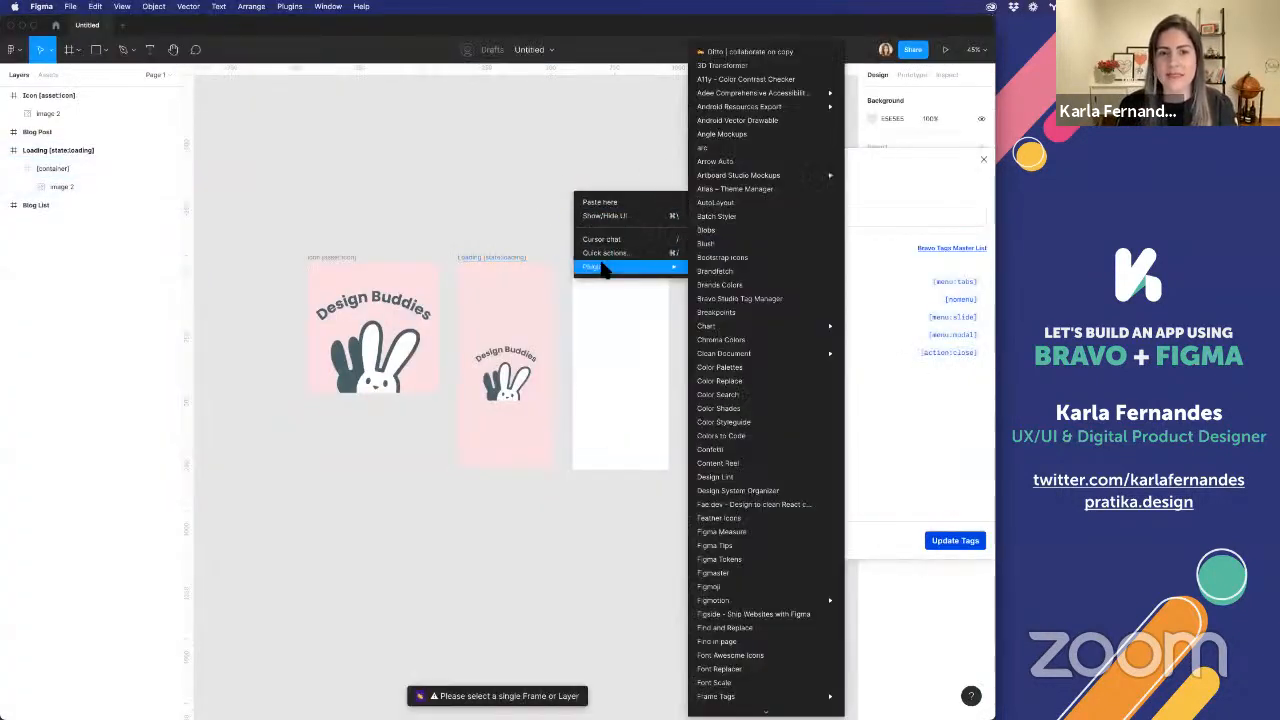
{"action": "scroll", "coordinate": [729, 505], "scroll_direction": "down", "scroll_amount": 6}
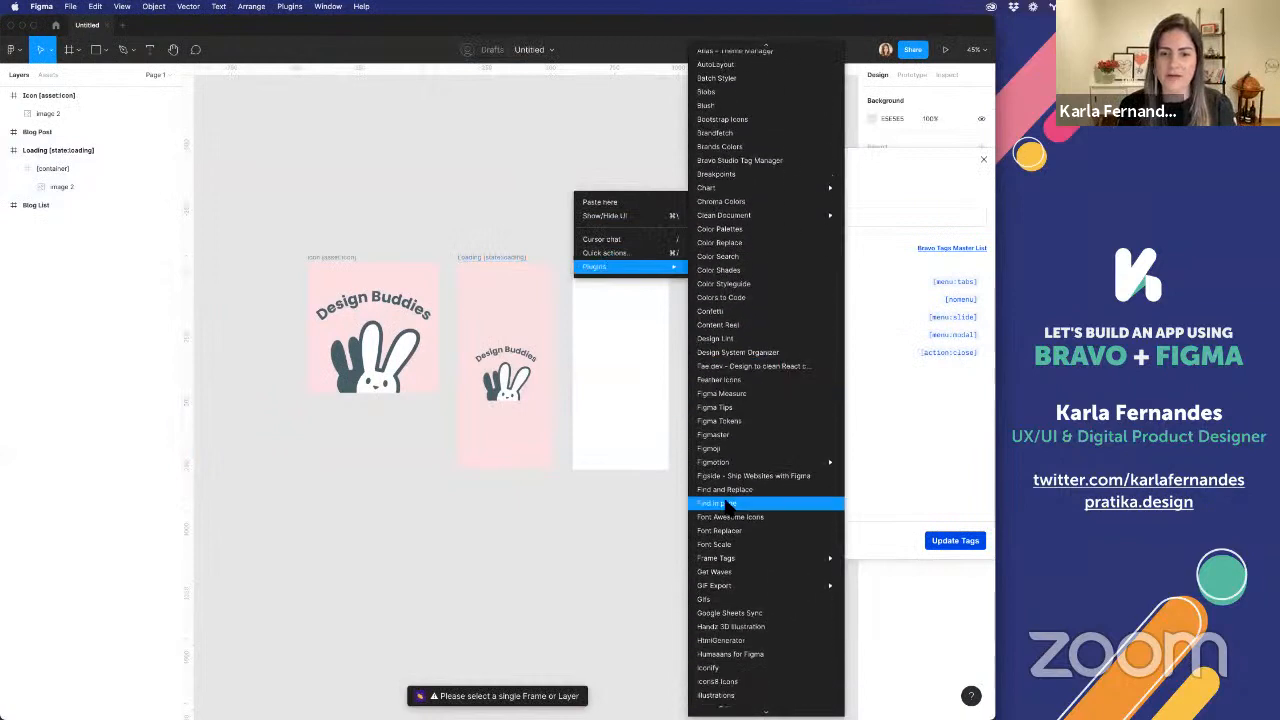
{"action": "scroll", "coordinate": [727, 537], "scroll_direction": "down", "scroll_amount": 2}
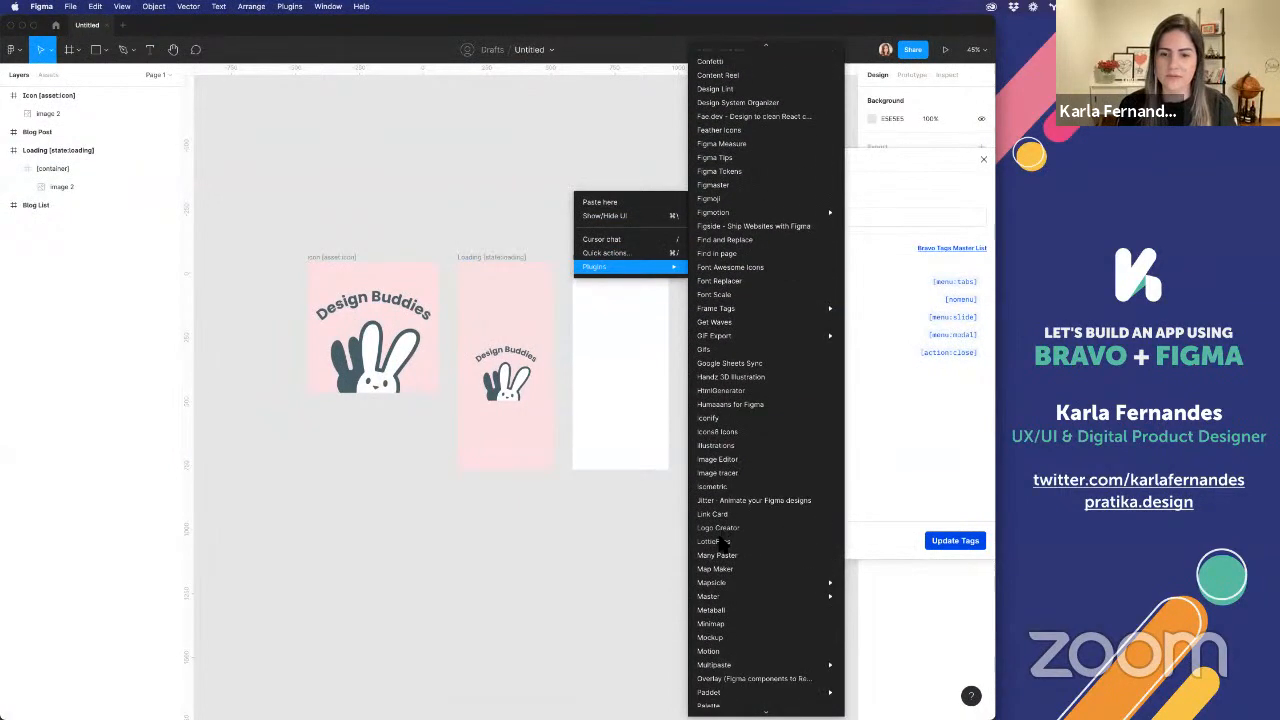
{"action": "left_click", "coordinate": [721, 540]}
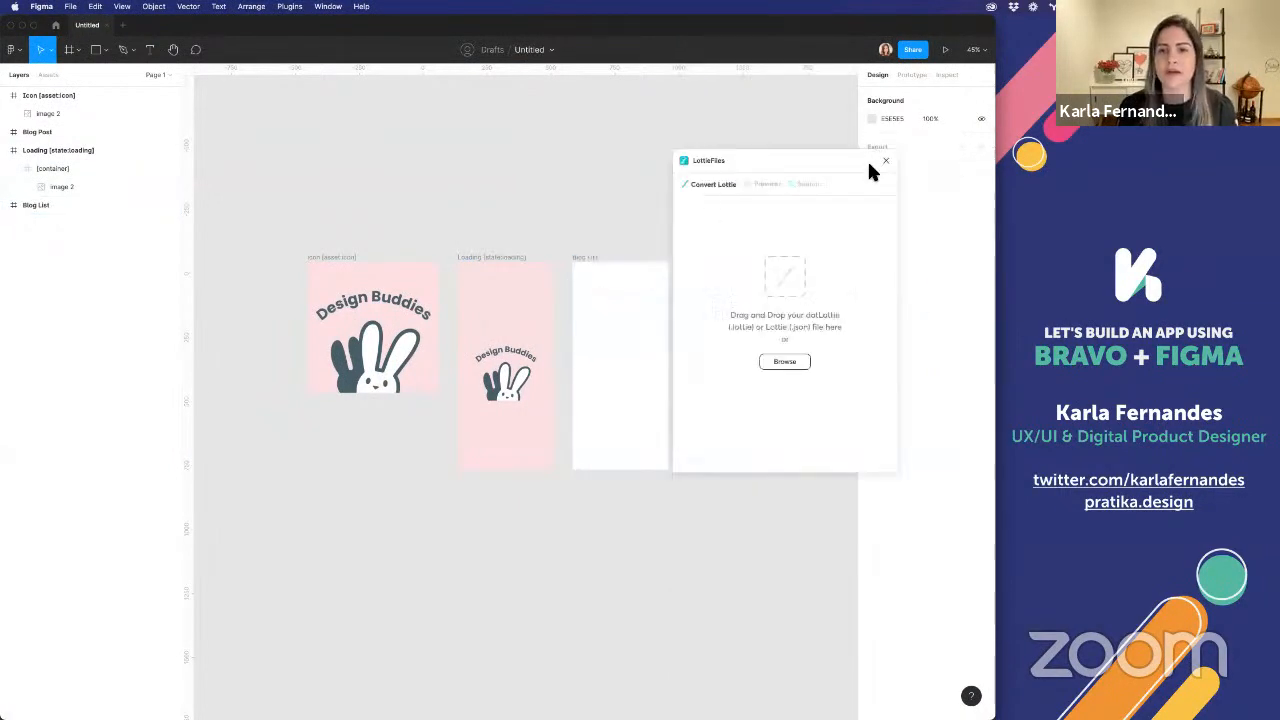
{"action": "left_click", "coordinate": [800, 186]}
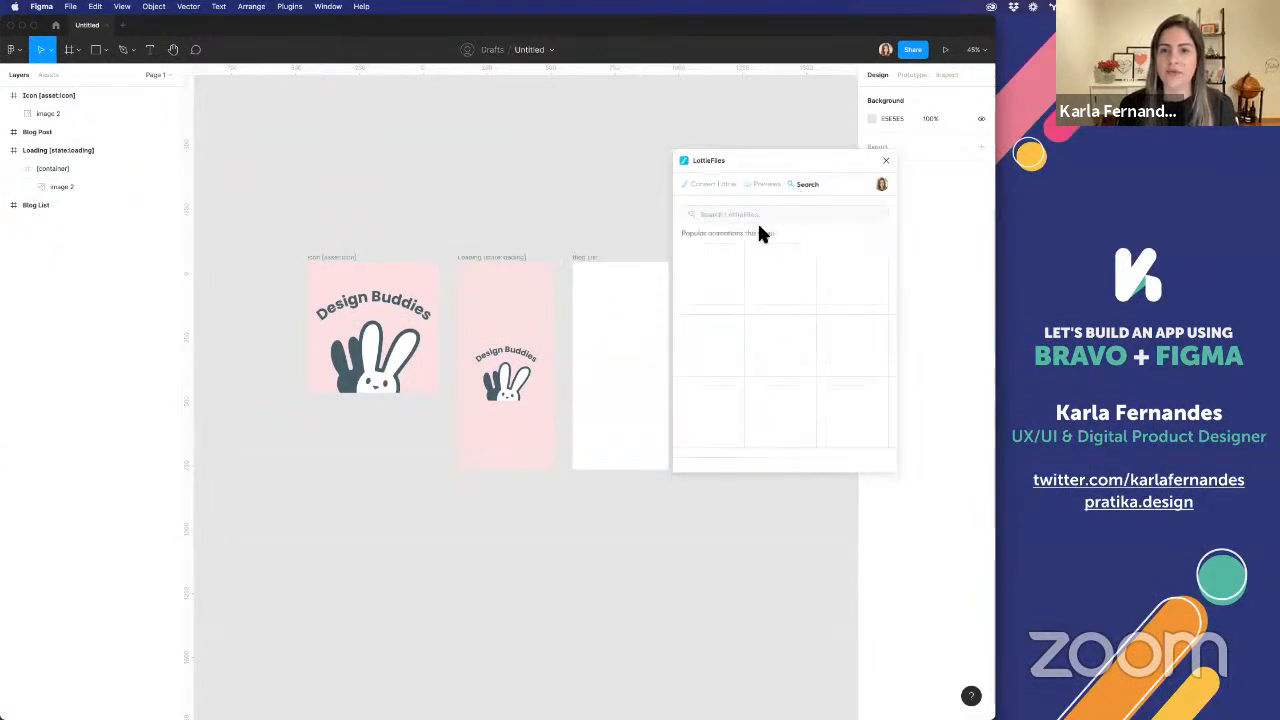
{"action": "left_click", "coordinate": [742, 217]}
{"action": "type", "text": "bunni"}
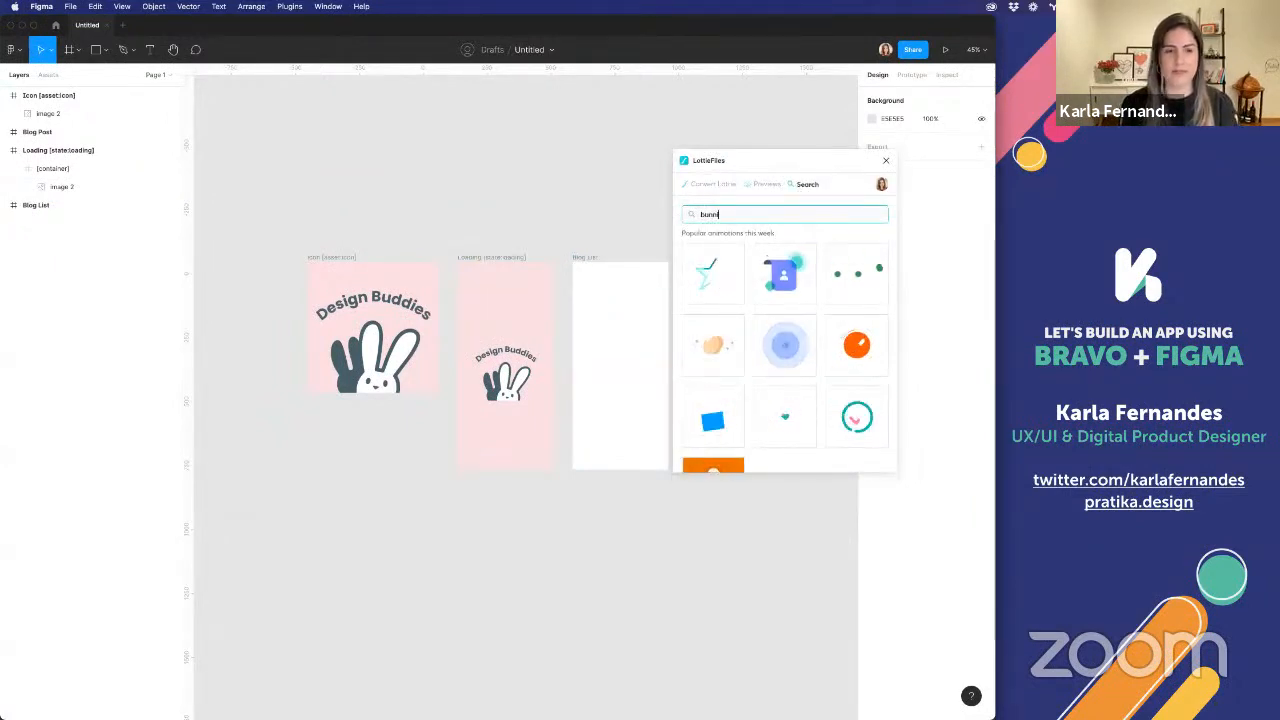
{"action": "type", "text": "es"}
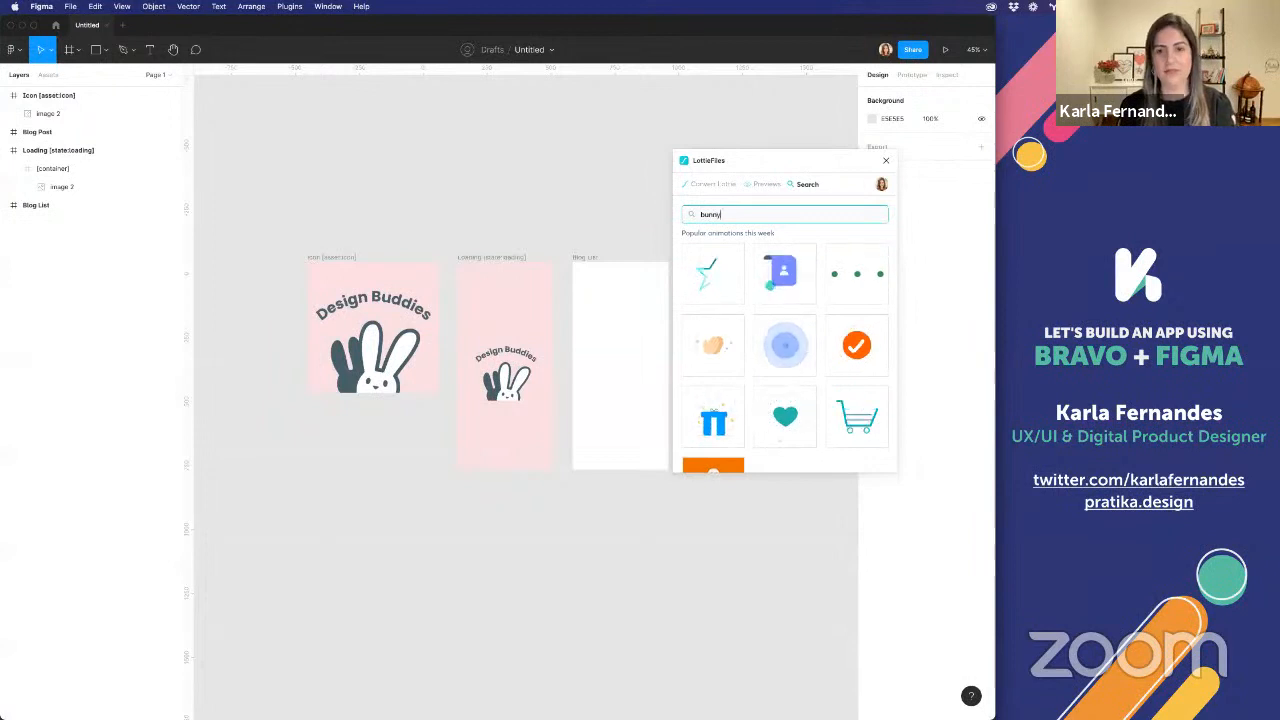
{"action": "key", "text": "Return"}
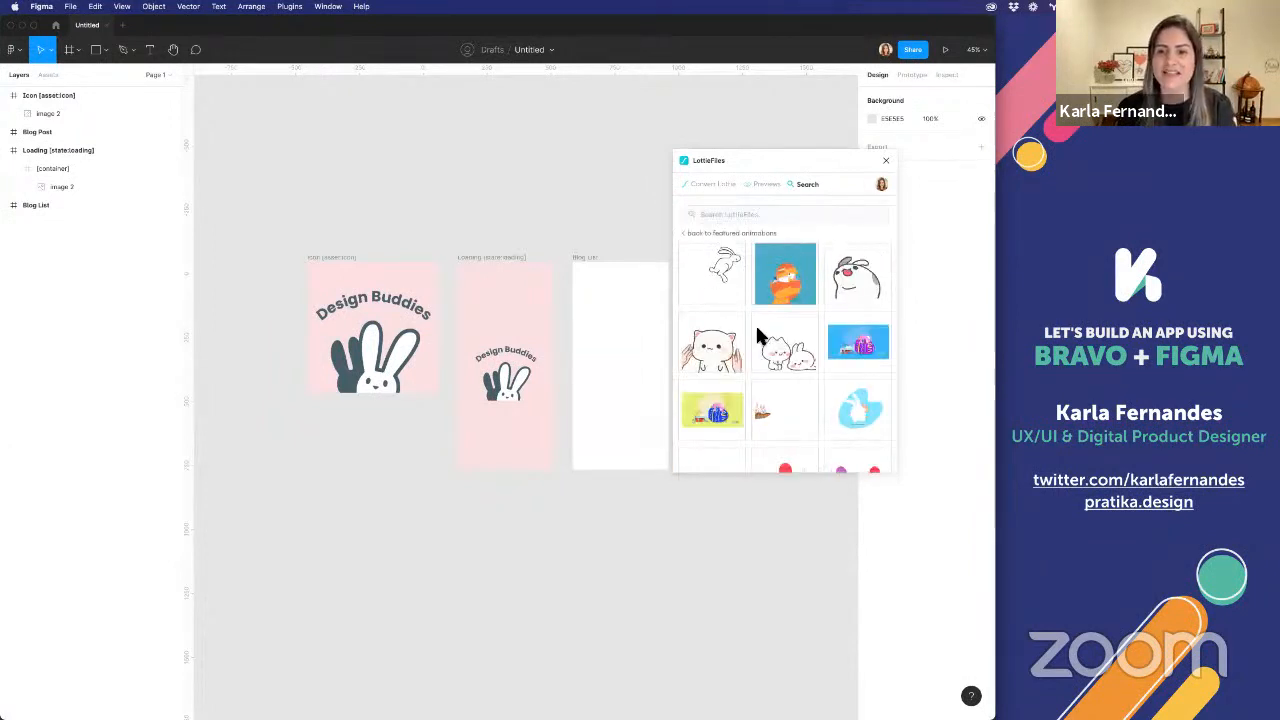
Browse the bunny search results and open the animation of the cat and bunny sharing a pink heart
{"action": "scroll", "coordinate": [745, 375], "scroll_direction": "down", "scroll_amount": 2}
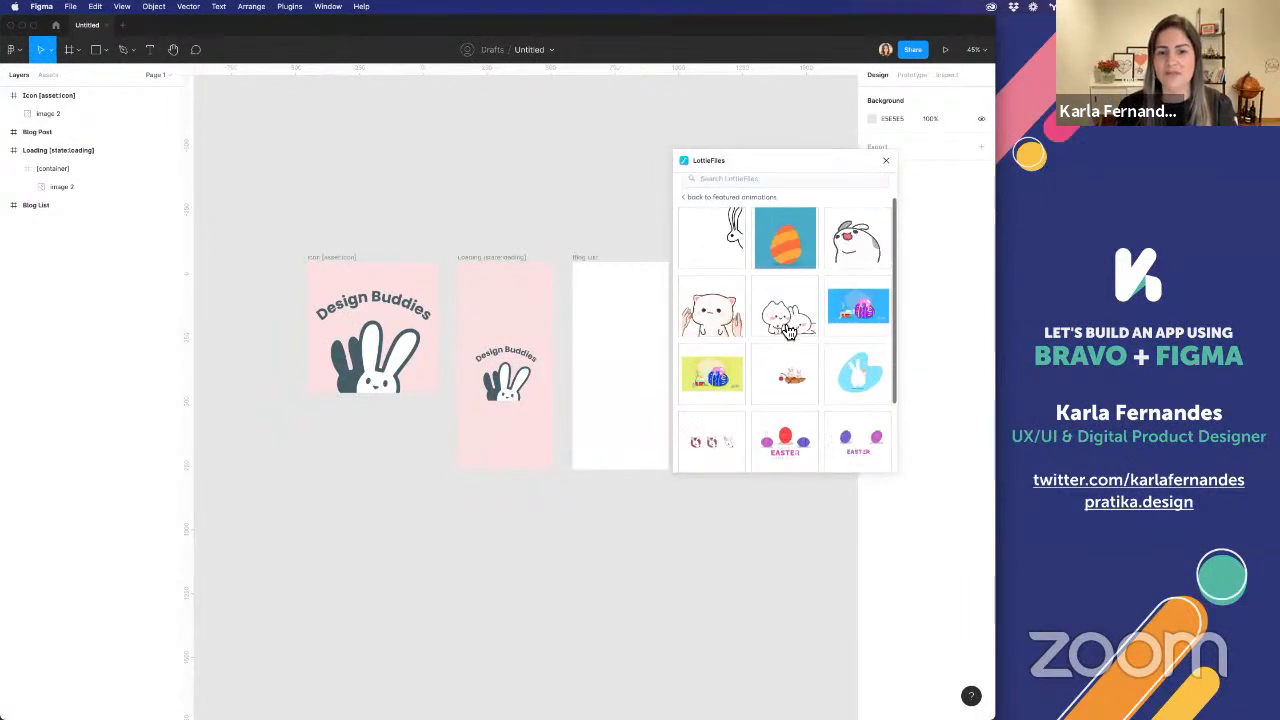
{"action": "scroll", "coordinate": [790, 400], "scroll_direction": "down", "scroll_amount": 5}
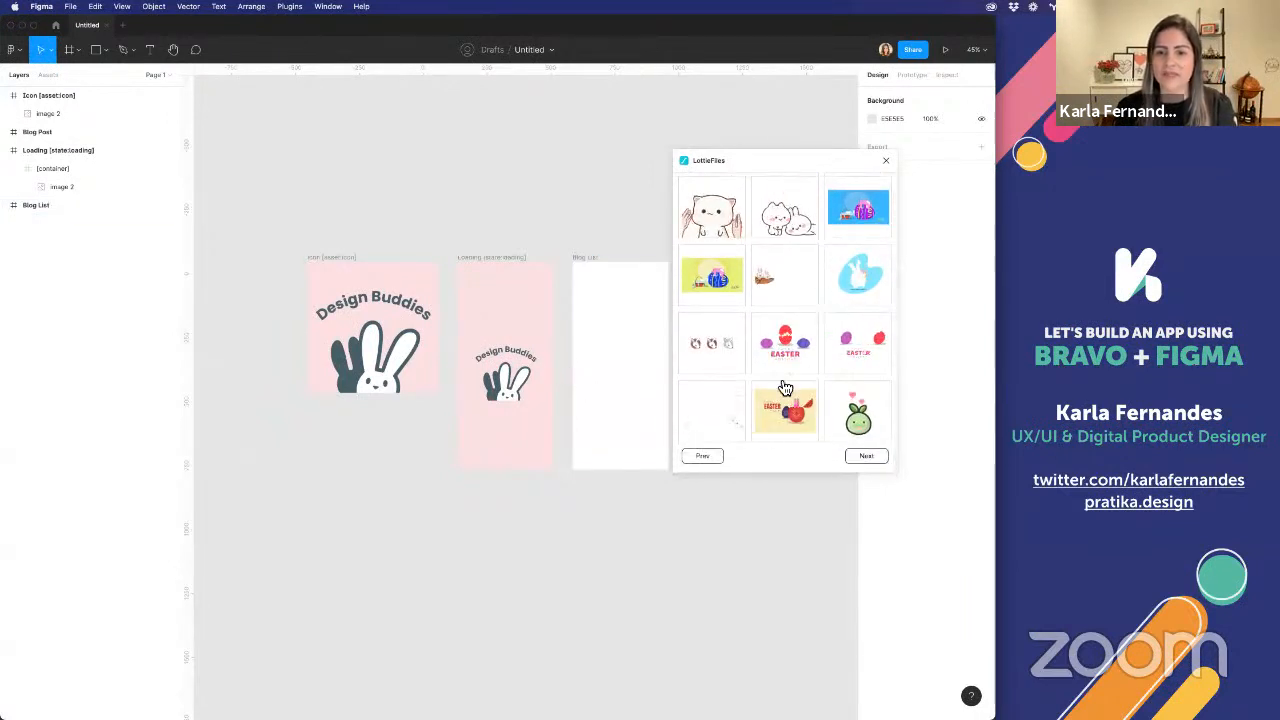
{"action": "left_click", "coordinate": [868, 458]}
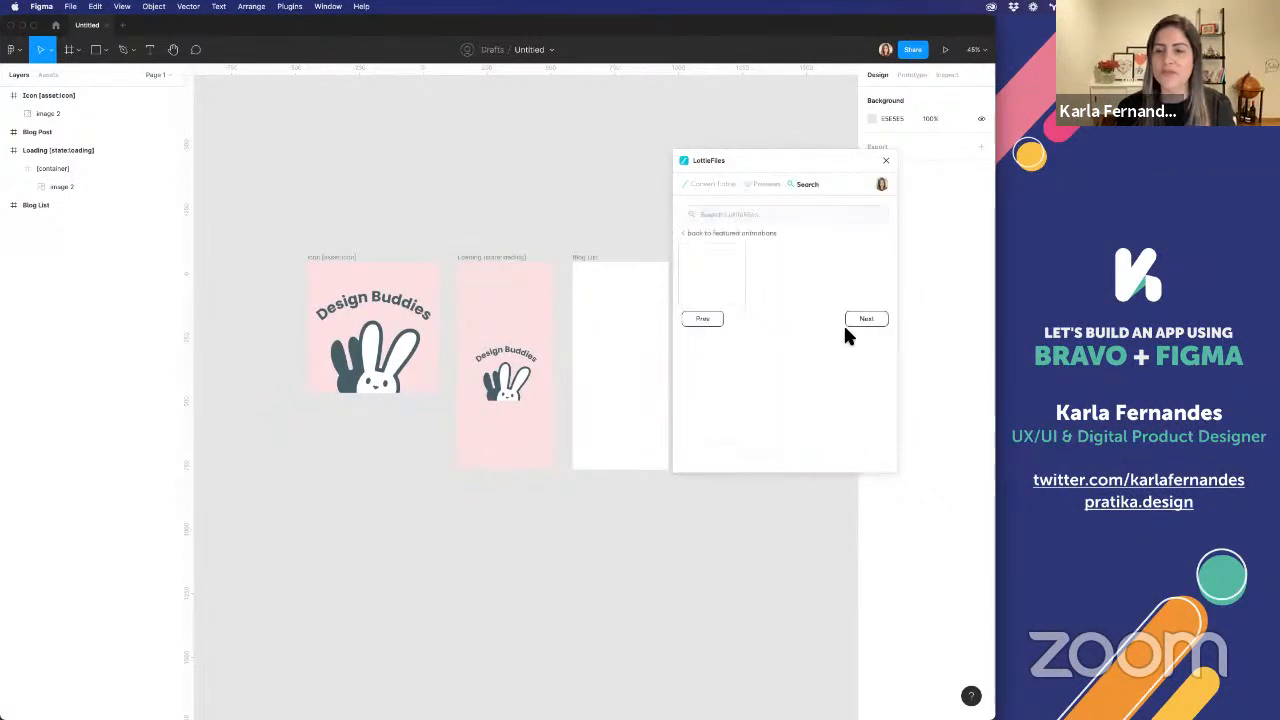
{"action": "left_click", "coordinate": [699, 318]}
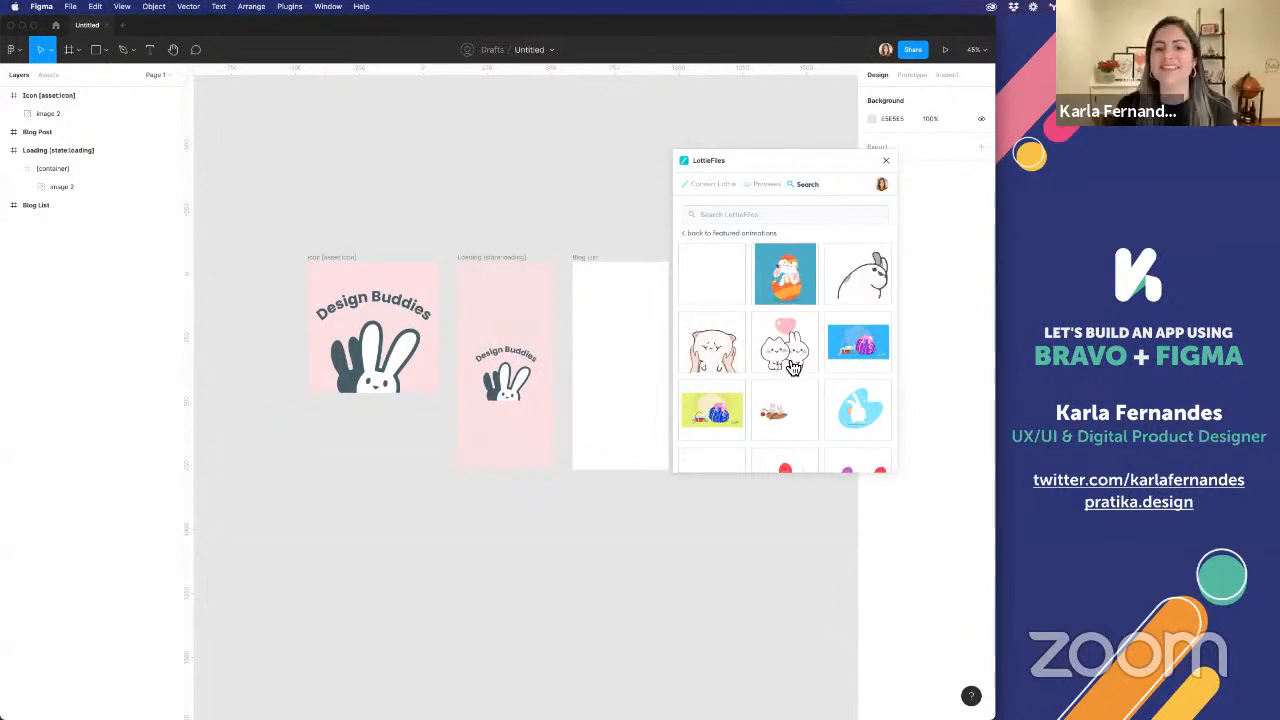
{"action": "scroll", "coordinate": [792, 367], "scroll_direction": "down", "scroll_amount": 3}
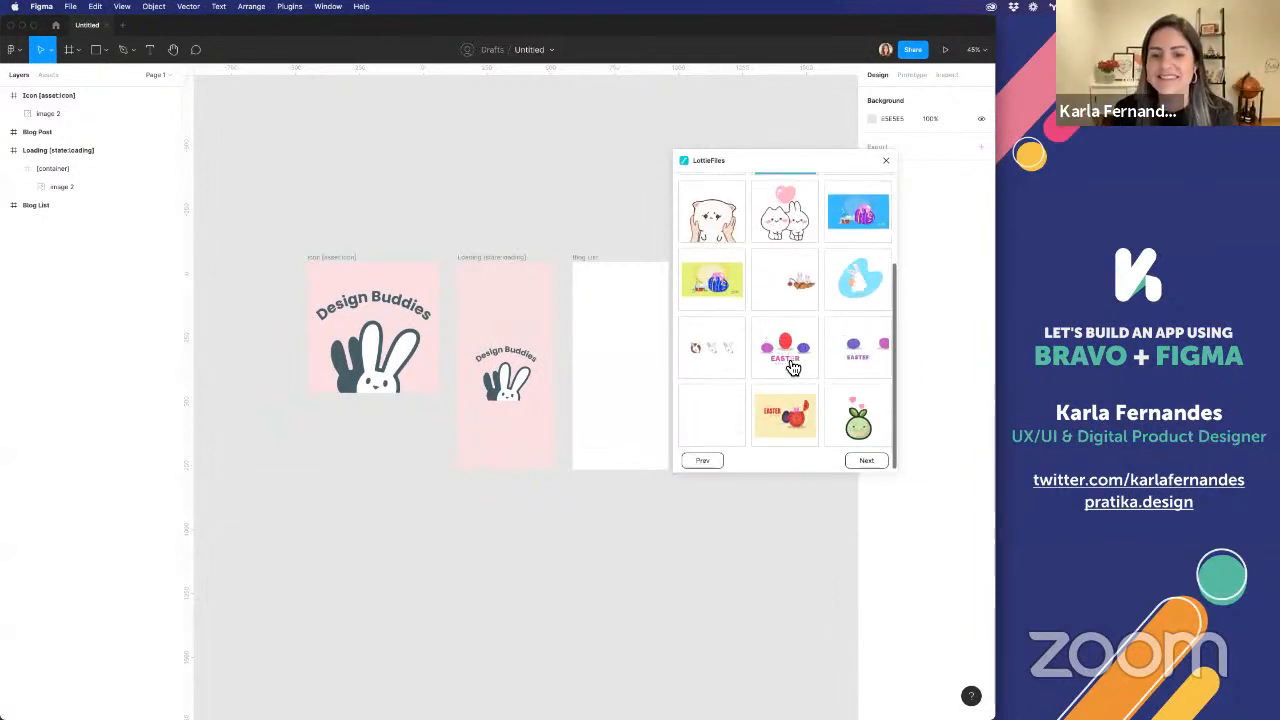
{"action": "scroll", "coordinate": [792, 367], "scroll_direction": "up", "scroll_amount": 4}
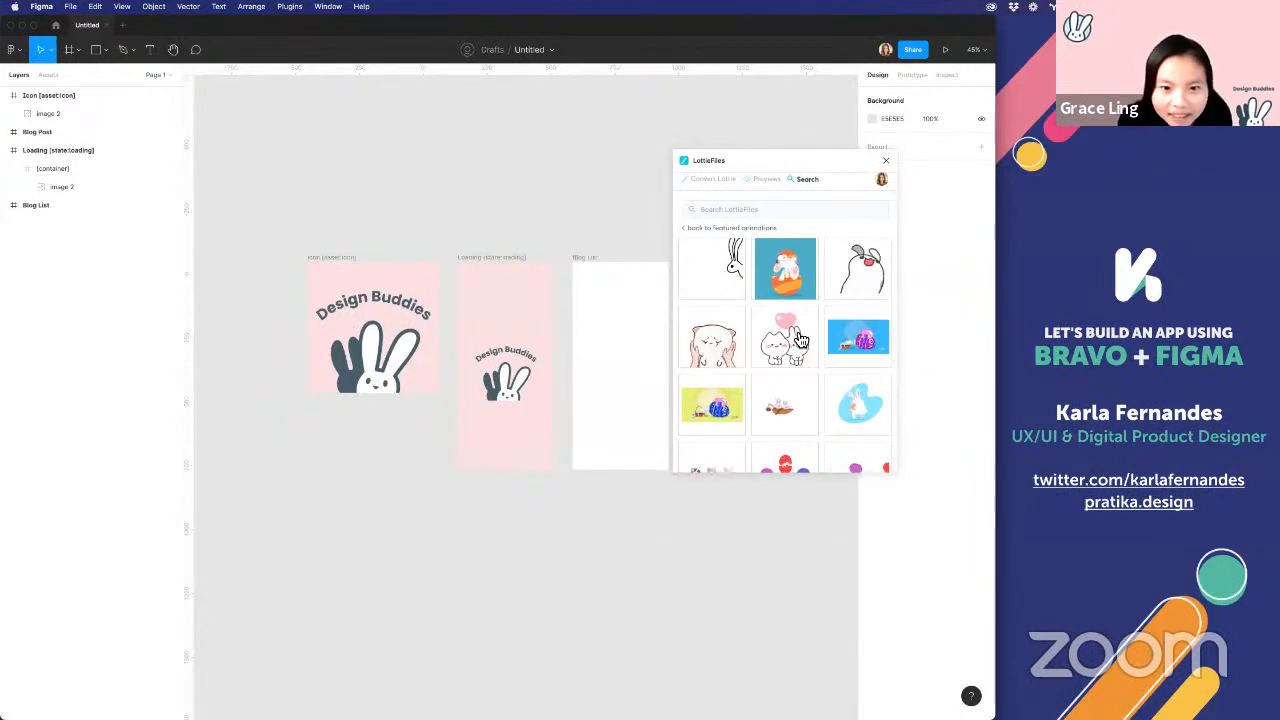
{"action": "left_click", "coordinate": [797, 338]}
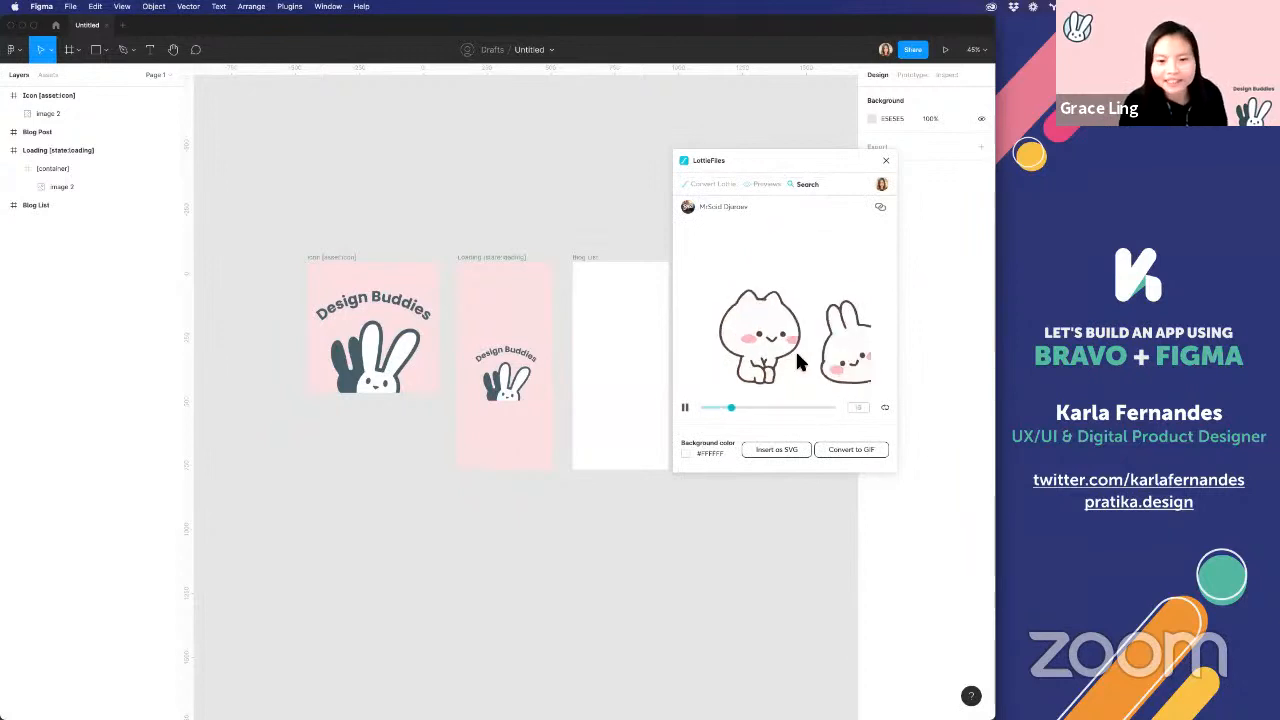
Make the animation's background fully transparent (#ffffff00) and convert it to a GIF
{"action": "left_click", "coordinate": [689, 459]}
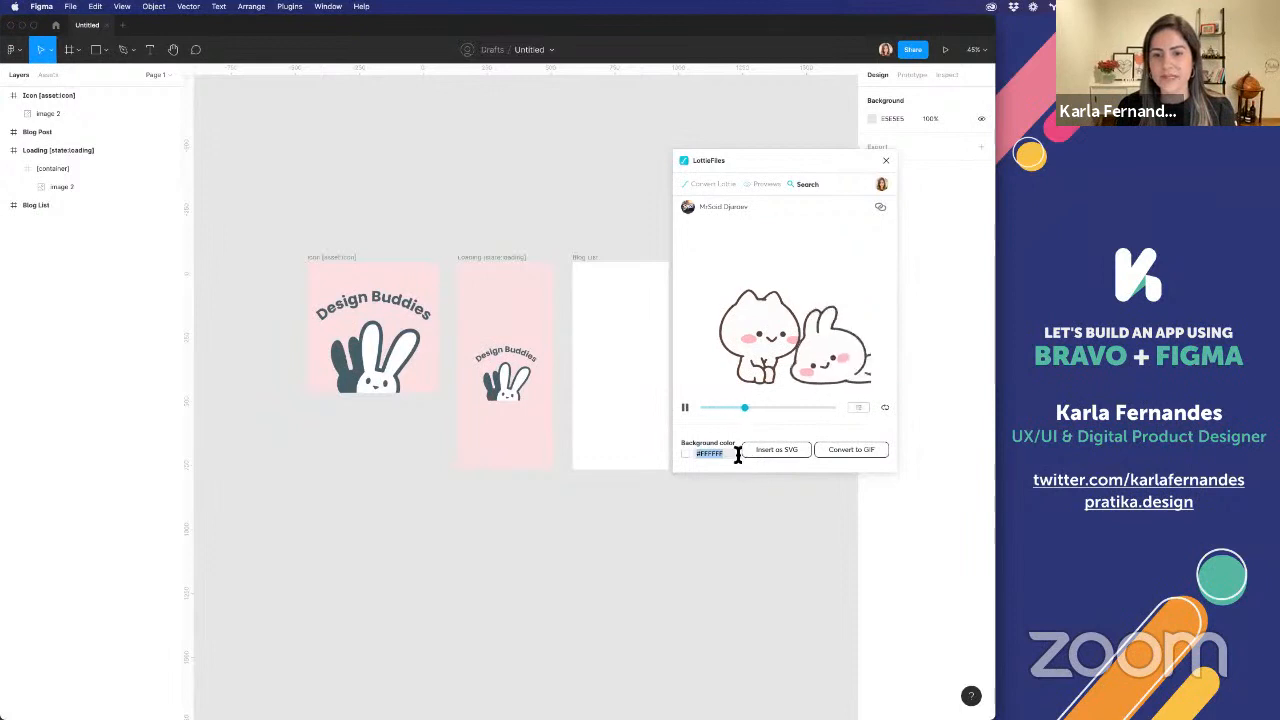
{"action": "left_click", "coordinate": [737, 452]}
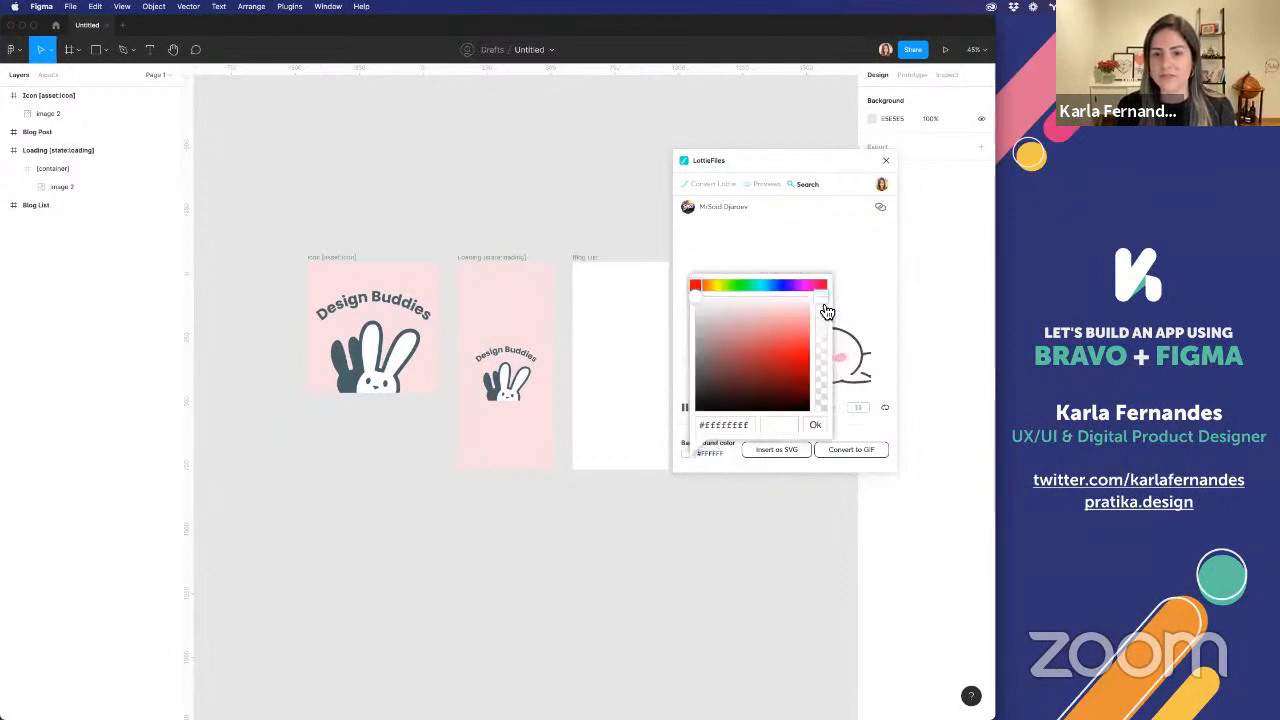
{"action": "left_click_drag", "start_coordinate": [822, 300], "coordinate": [818, 428]}
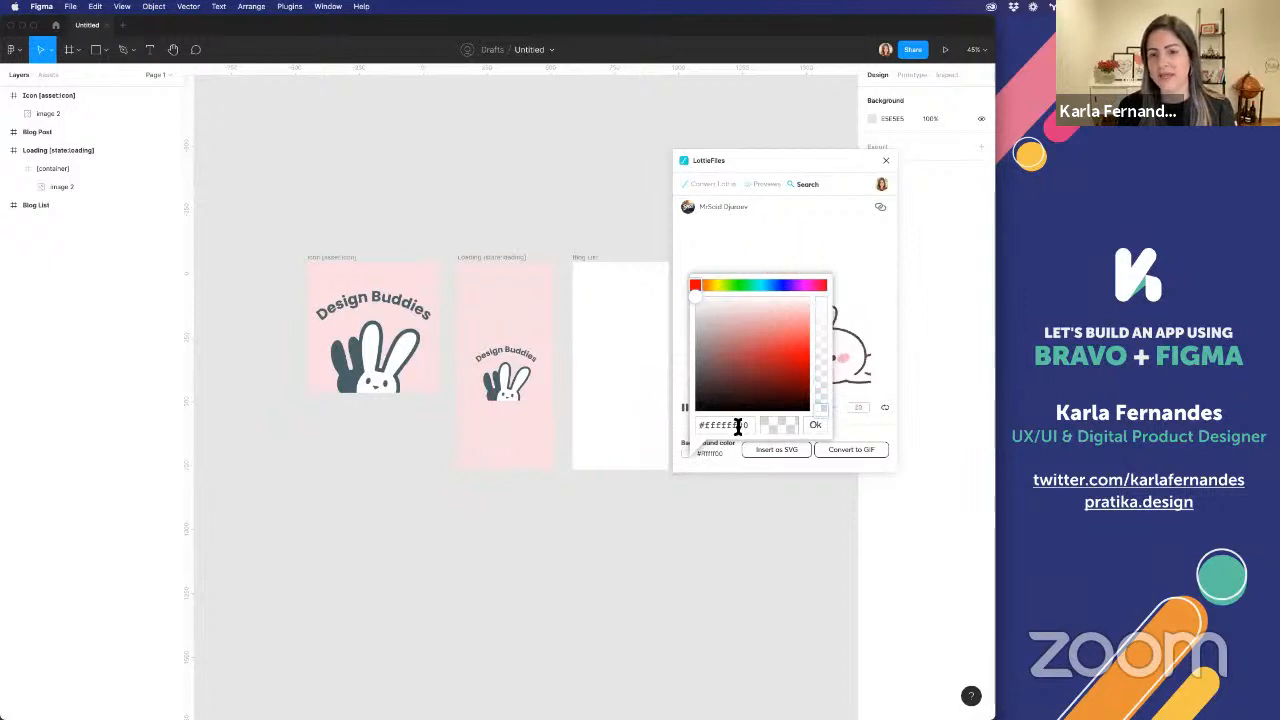
{"action": "left_click", "coordinate": [737, 425]}
{"action": "left_click", "coordinate": [817, 429]}
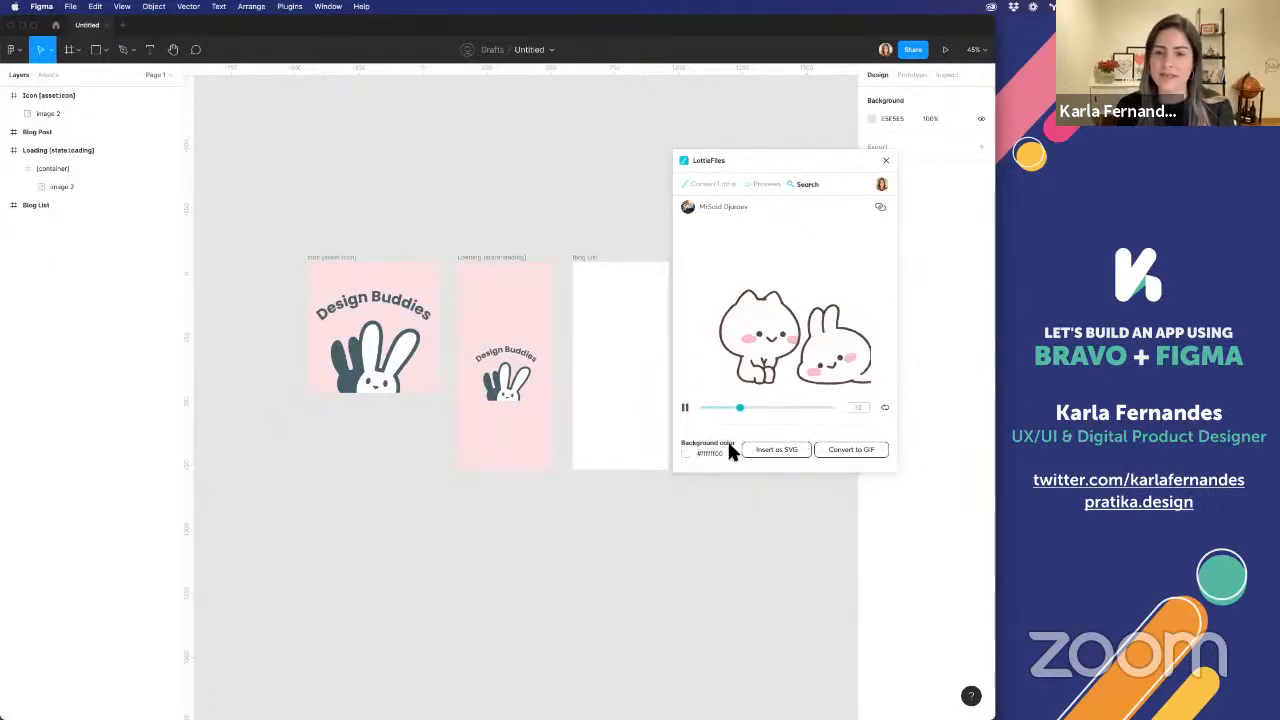
{"action": "left_click", "coordinate": [845, 452]}
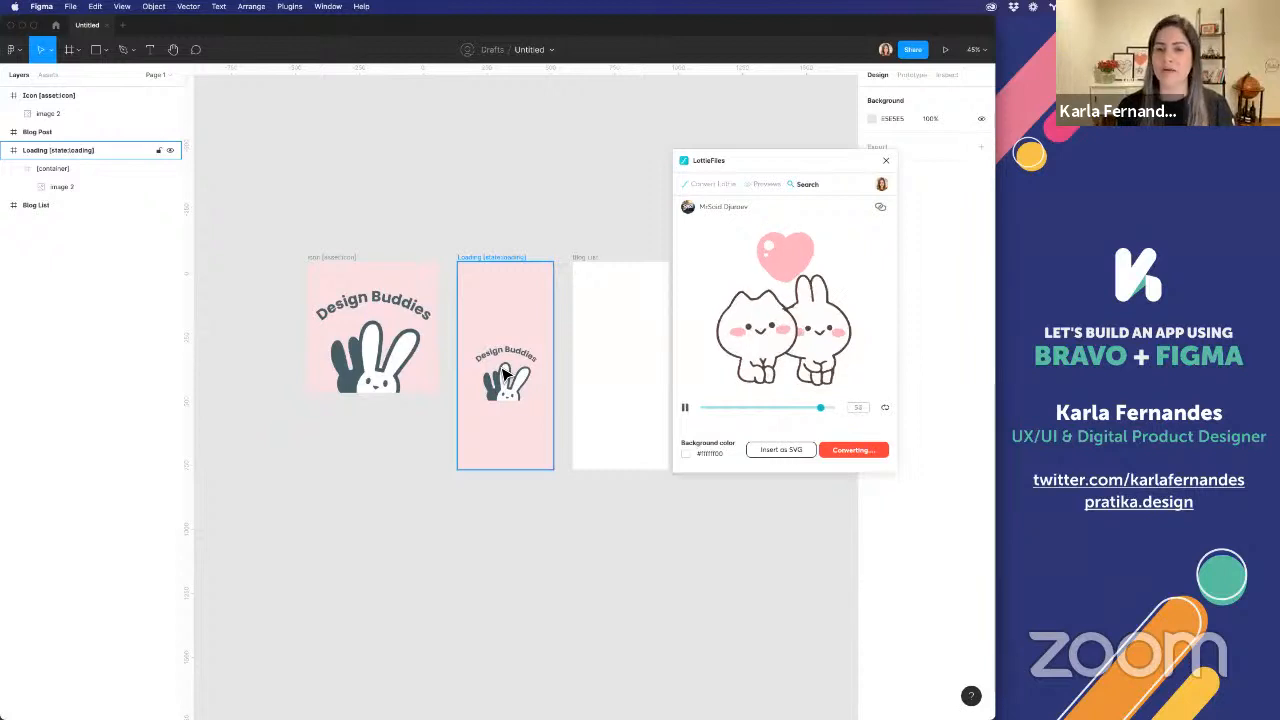
Switch to Firefox, find "lotti" in the Bravo Tags Master List to check the Lottie component tag, and return to Figma
{"action": "key", "text": "super+Tab"}
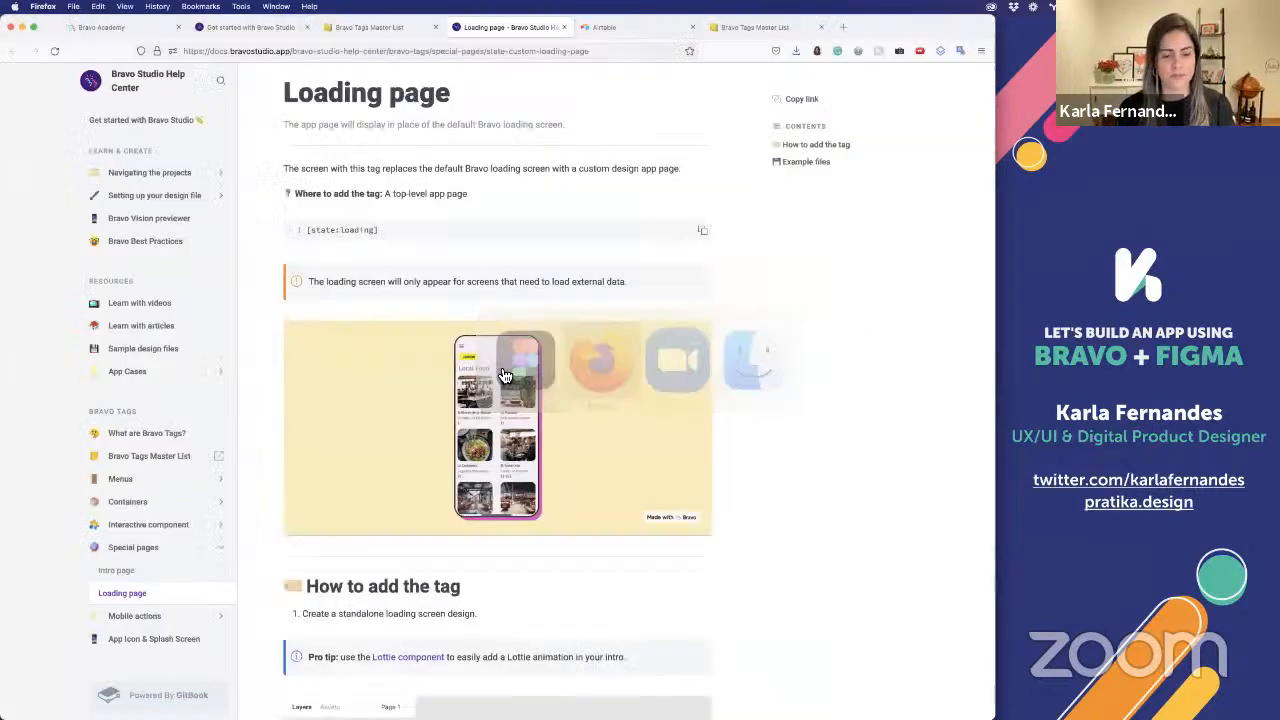
{"action": "left_click", "coordinate": [400, 27]}
{"action": "key", "text": "BackSpace"}
{"action": "key", "text": "BackSpace"}
{"action": "key", "text": "BackSpace"}
{"action": "key", "text": "BackSpace"}
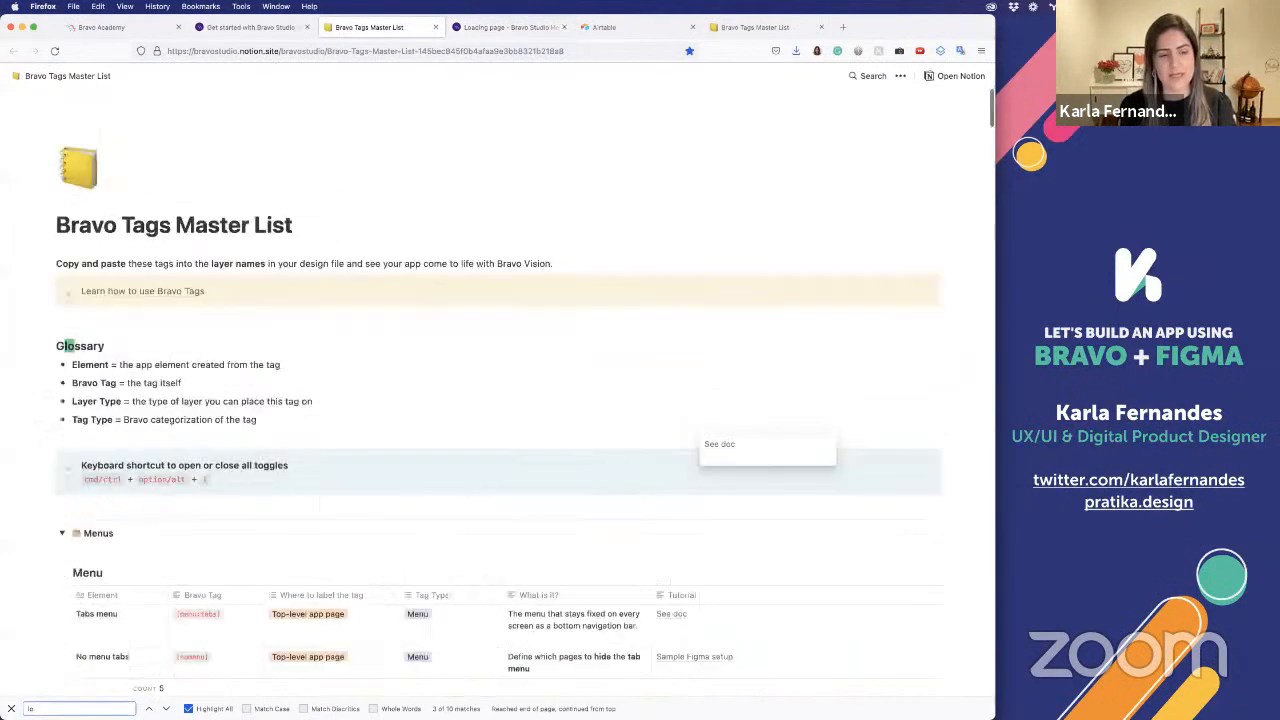
{"action": "type", "text": "tti"}
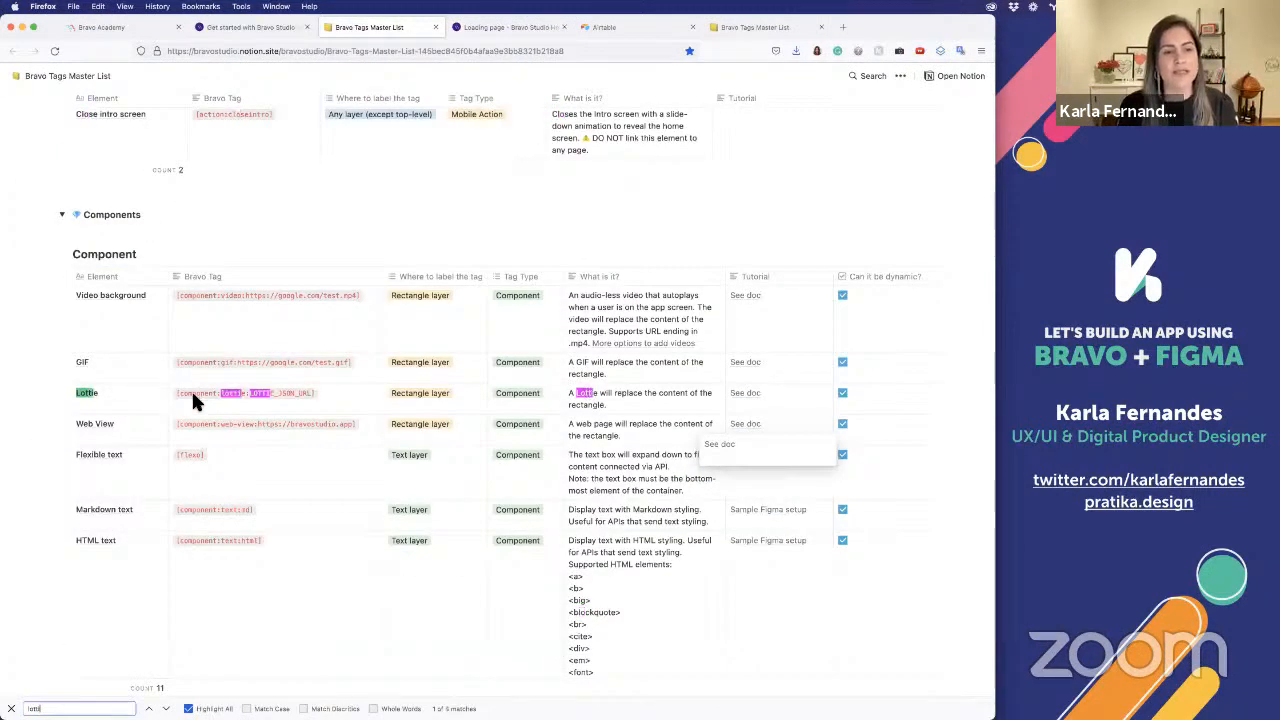
{"action": "key", "text": "Return"}
{"action": "key", "text": "Return"}
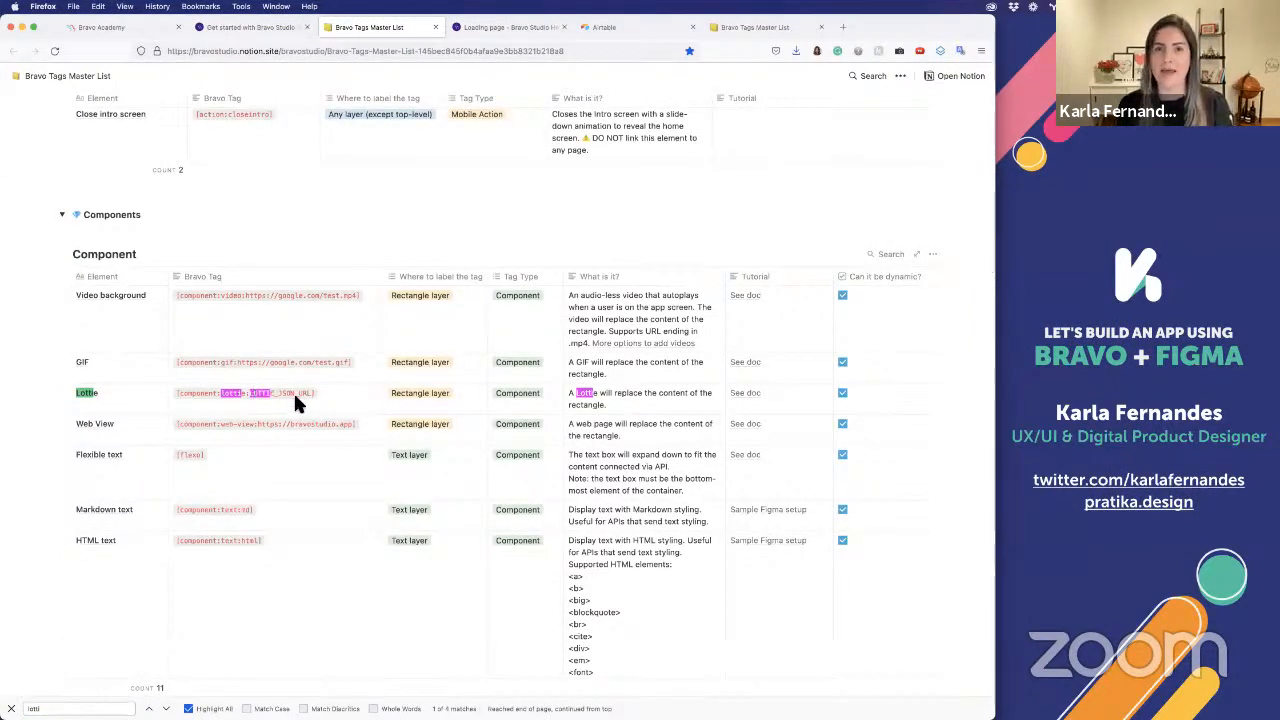
{"action": "key", "text": "super+Tab"}
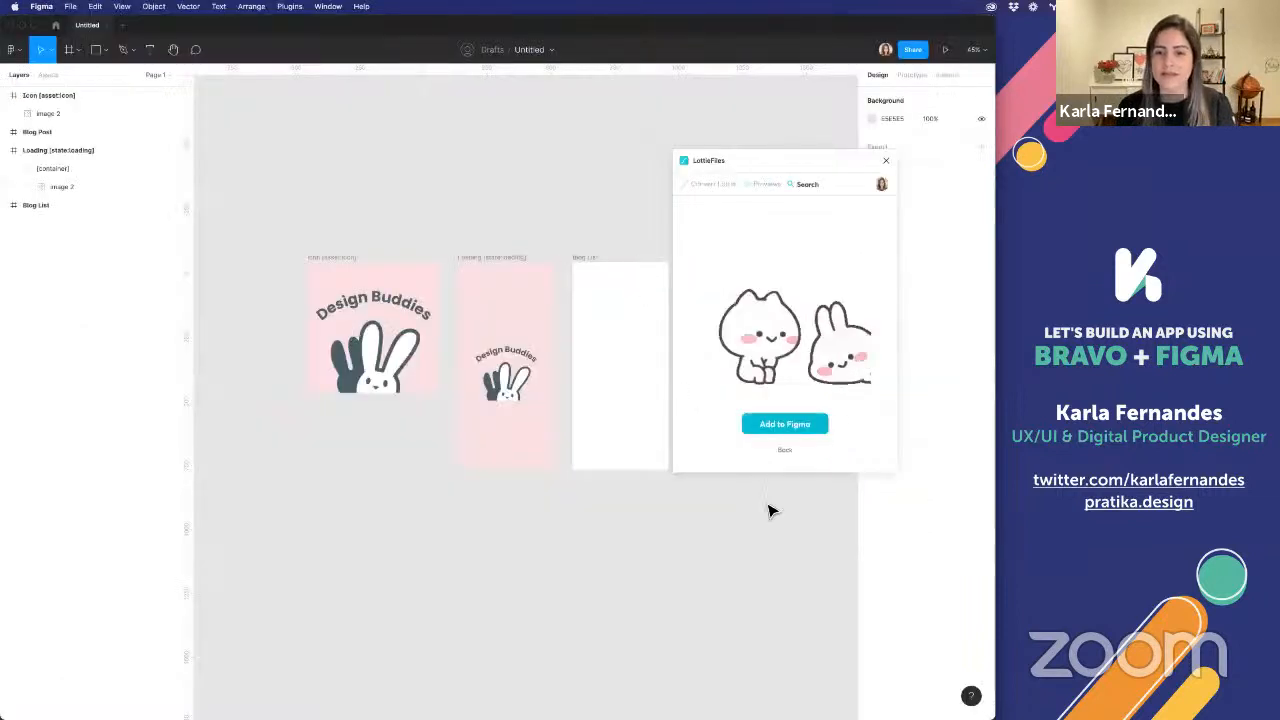
Add the converted animation to Figma, place it inside the Loading frame's [container], and hide the image 2 logo layer
{"action": "left_click", "coordinate": [796, 429]}
{"action": "left_click_drag", "start_coordinate": [503, 411], "coordinate": [474, 378]}
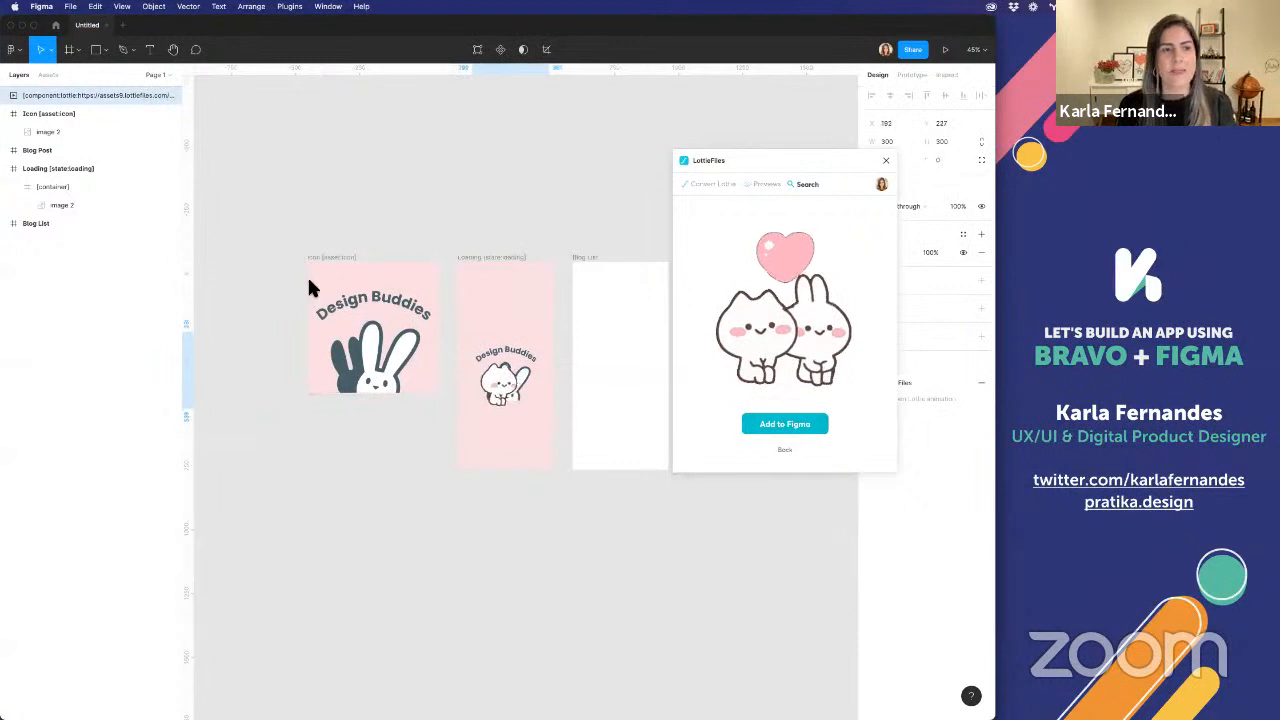
{"action": "left_click_drag", "start_coordinate": [75, 132], "coordinate": [67, 190]}
{"action": "left_click", "coordinate": [117, 205]}
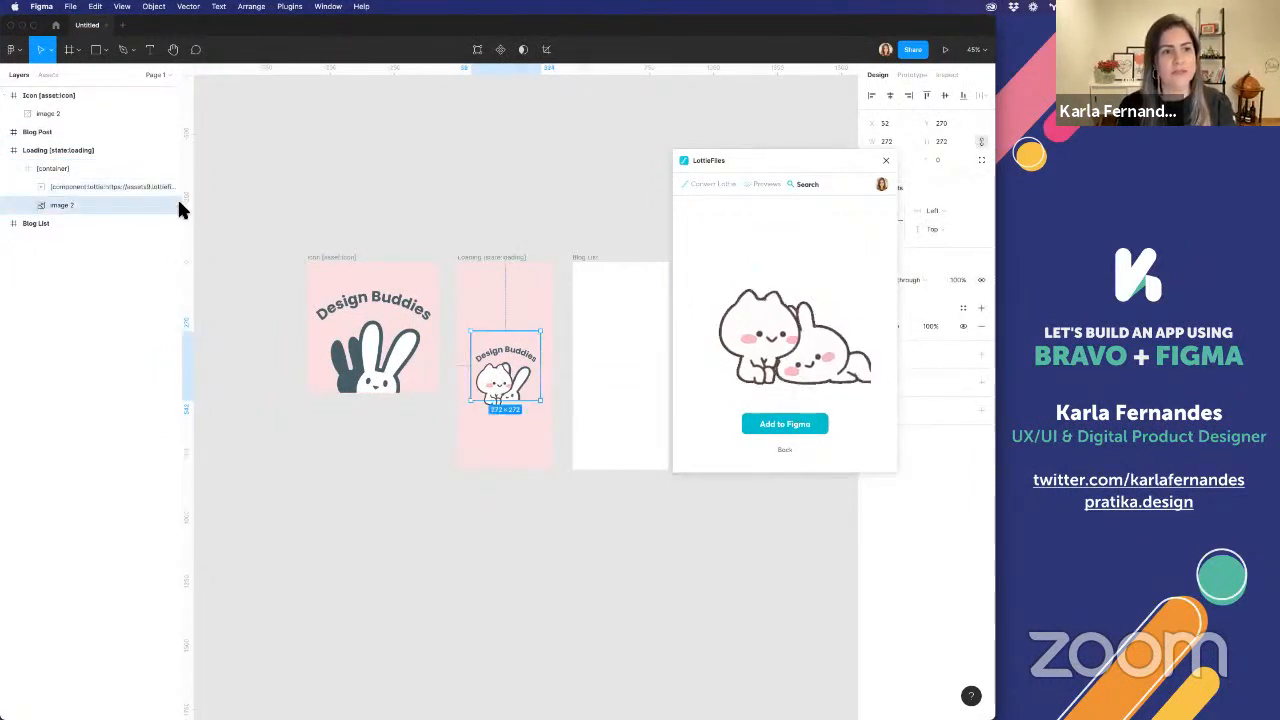
{"action": "left_click", "coordinate": [170, 205]}
{"action": "left_click", "coordinate": [480, 381]}
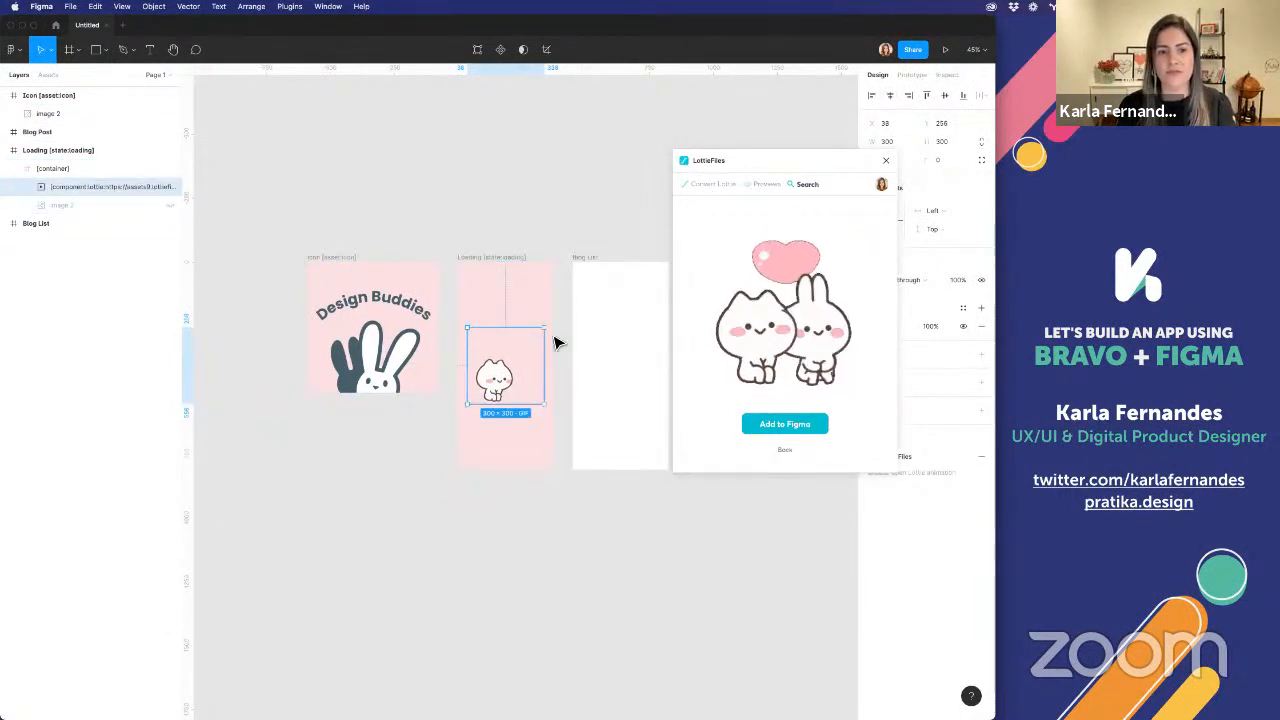
Close LottieFiles and recolor the Loading frame's fill with the logo's dark blue-gray, lightened to a lightness of 80
{"action": "left_click", "coordinate": [480, 262]}
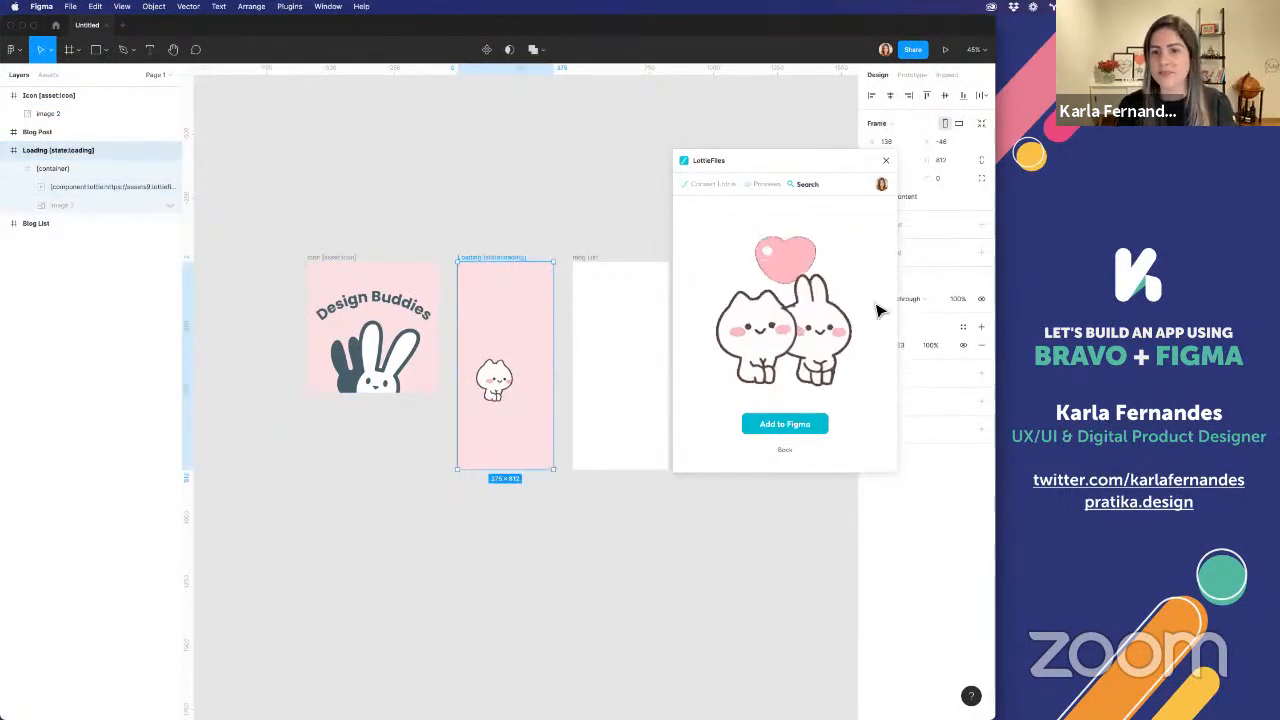
{"action": "left_click_drag", "start_coordinate": [808, 165], "coordinate": [783, 88]}
{"action": "left_click", "coordinate": [828, 78]}
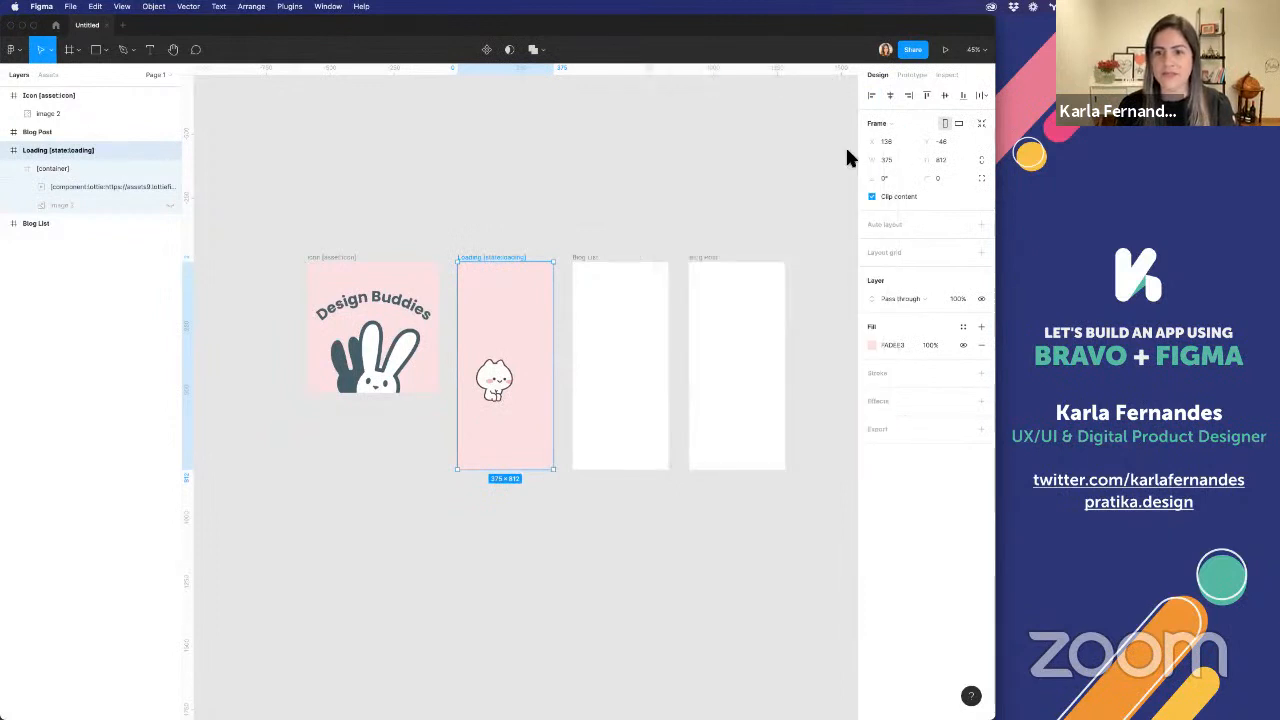
{"action": "left_click", "coordinate": [873, 345]}
{"action": "left_click", "coordinate": [736, 518]}
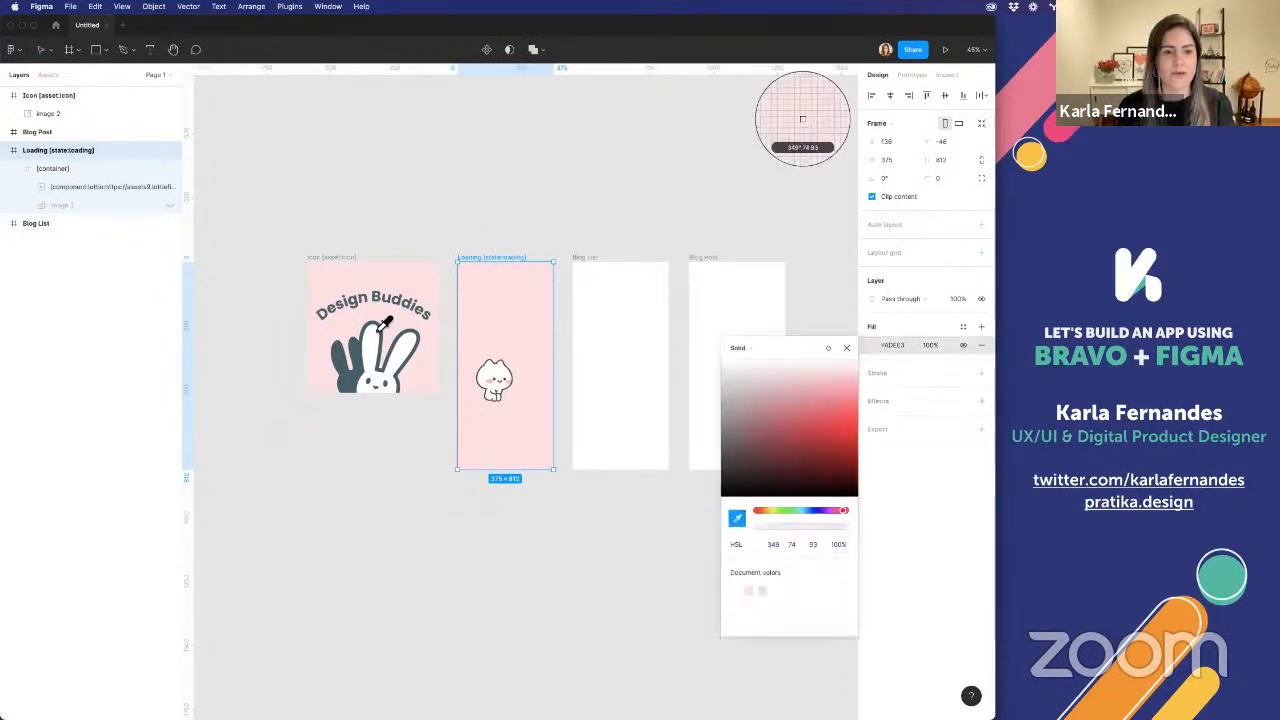
{"action": "left_click", "coordinate": [771, 594]}
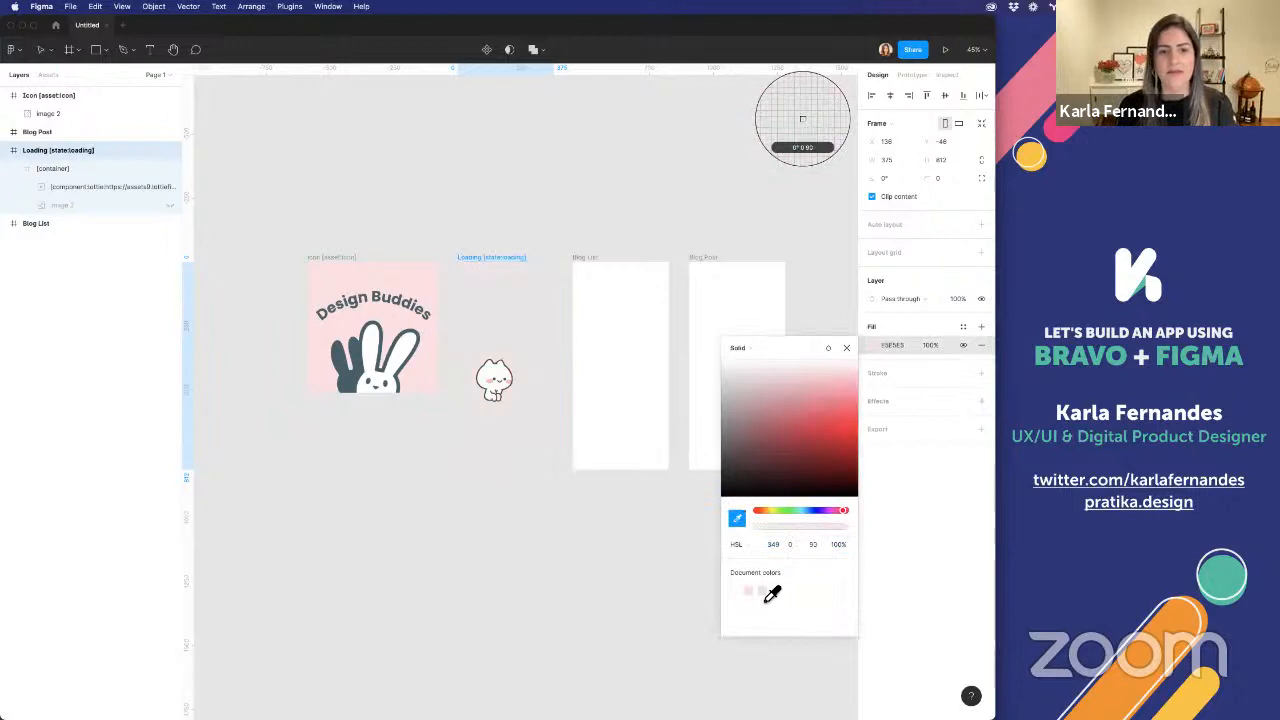
{"action": "left_click", "coordinate": [738, 519]}
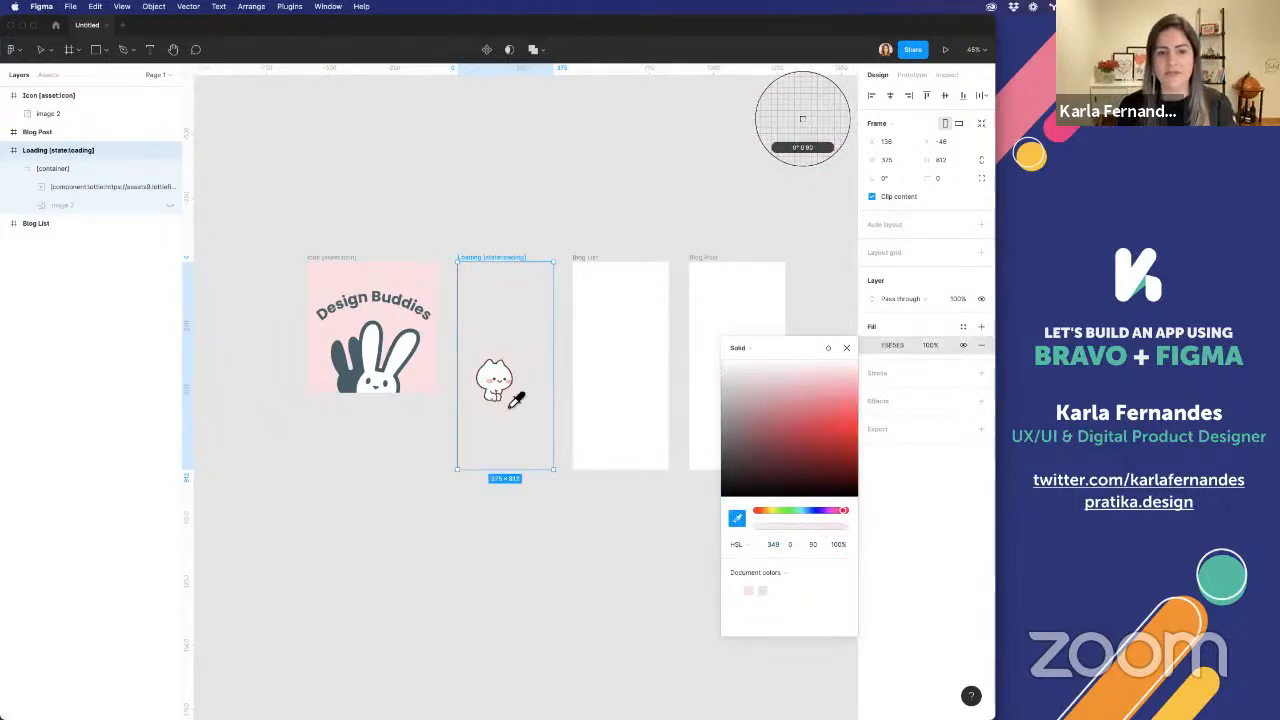
{"action": "left_click", "coordinate": [420, 348]}
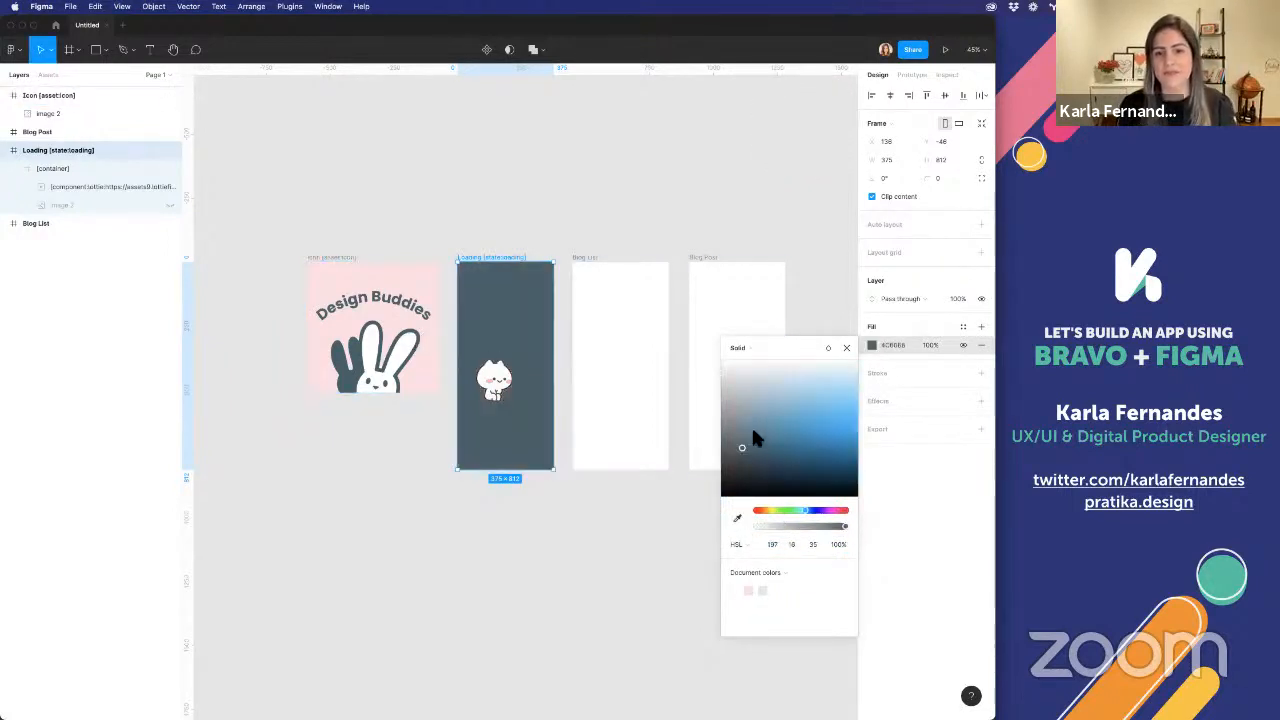
{"action": "left_click_drag", "start_coordinate": [737, 437], "coordinate": [745, 383]}
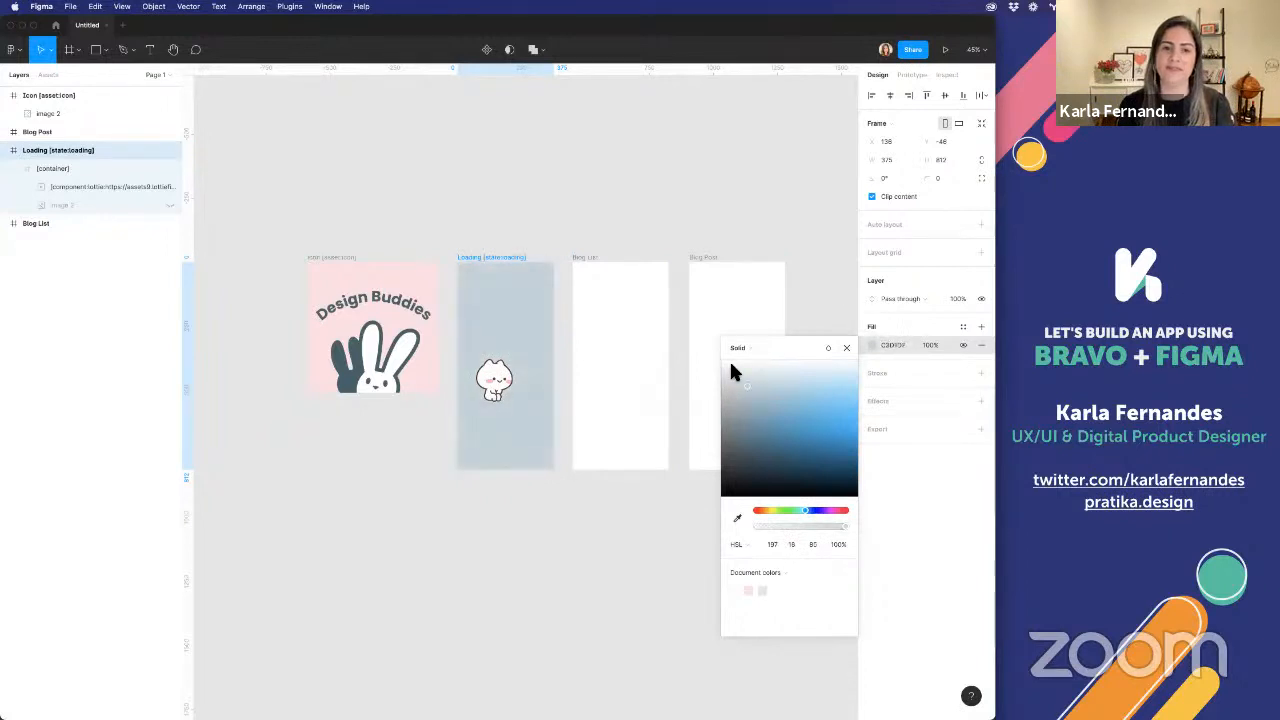
Examine the Lottie layer's full component tag and URL in a widened layer list, and collapse the Loading frame's [container]
{"action": "left_click", "coordinate": [606, 226]}
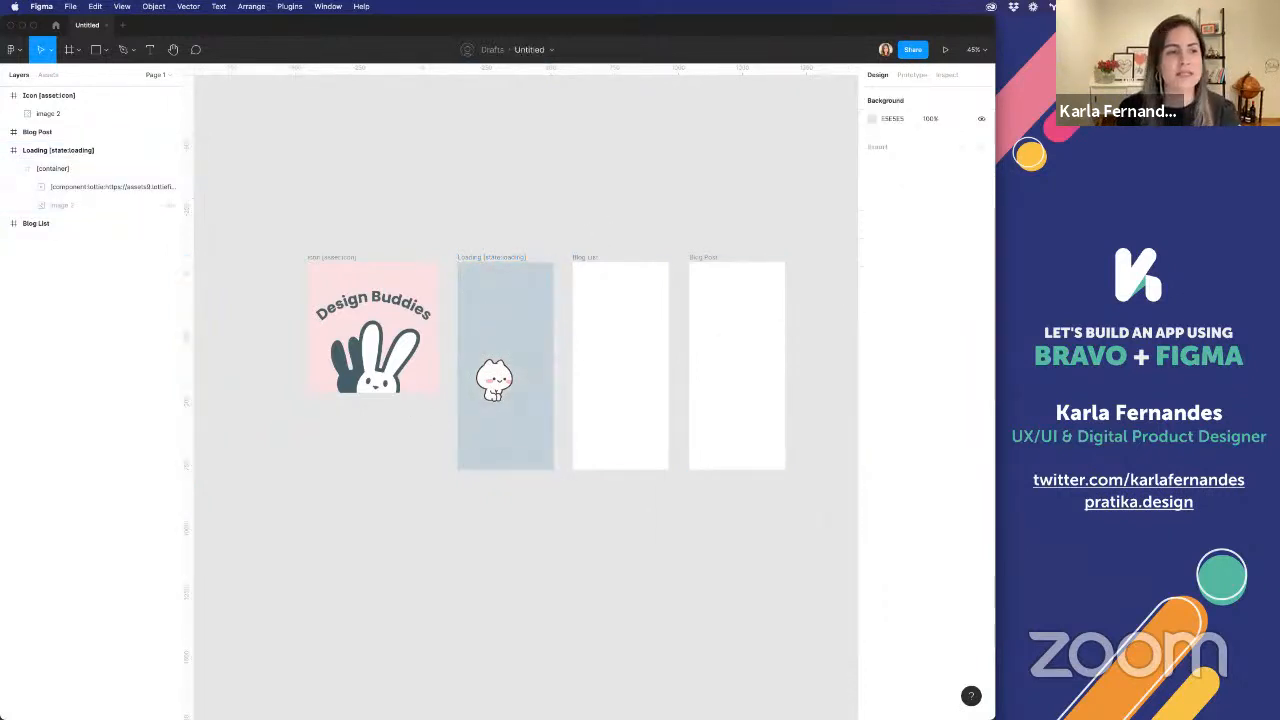
{"action": "left_click", "coordinate": [69, 181]}
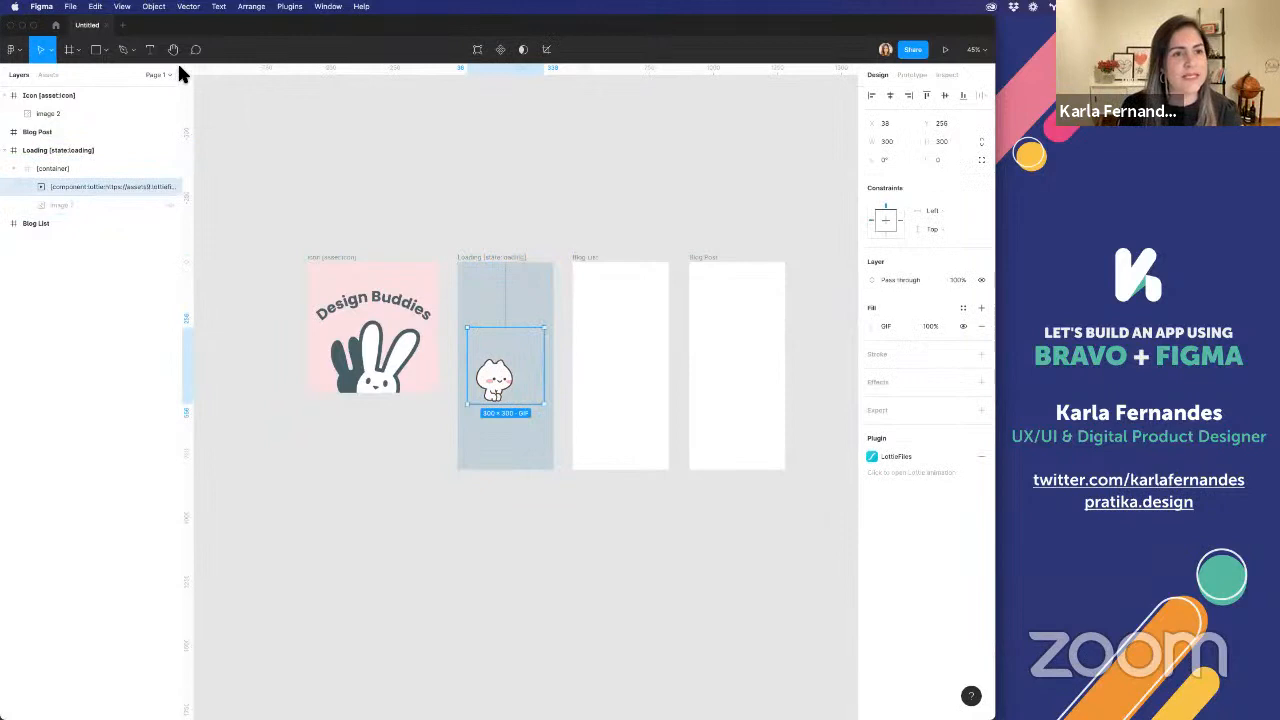
{"action": "left_click_drag", "start_coordinate": [184, 64], "coordinate": [300, 100]}
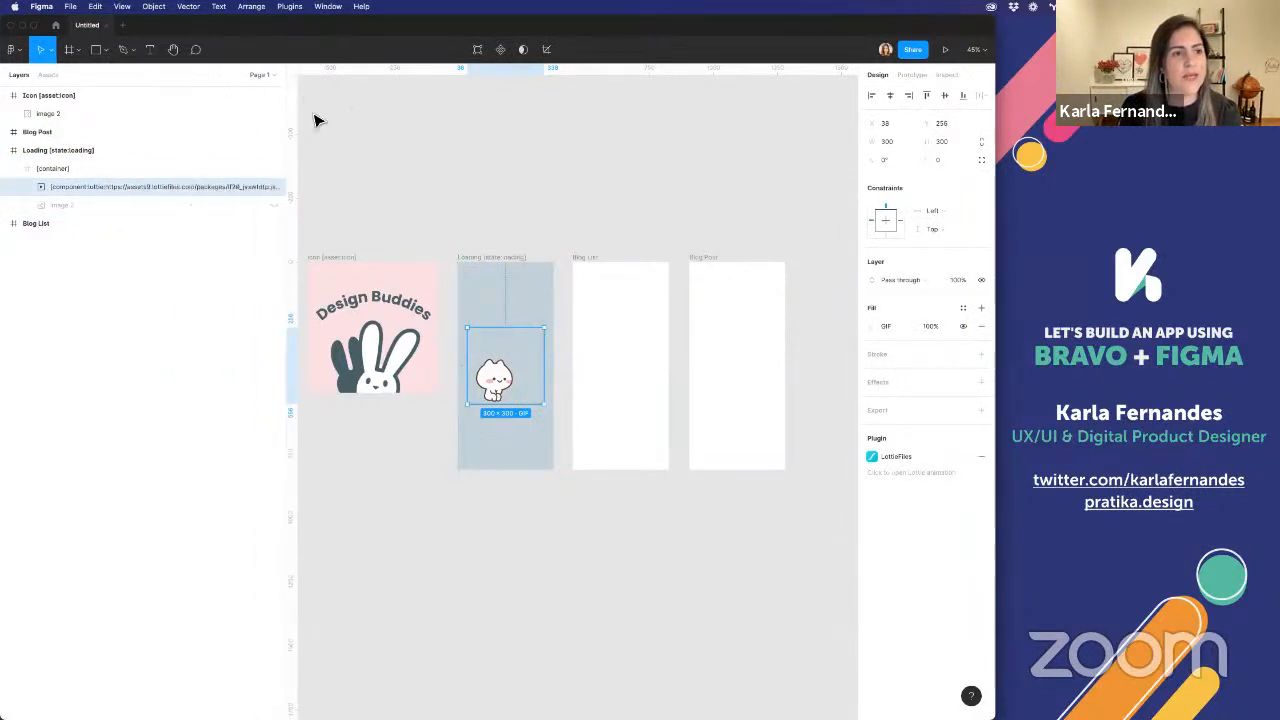
{"action": "double_click", "coordinate": [123, 187]}
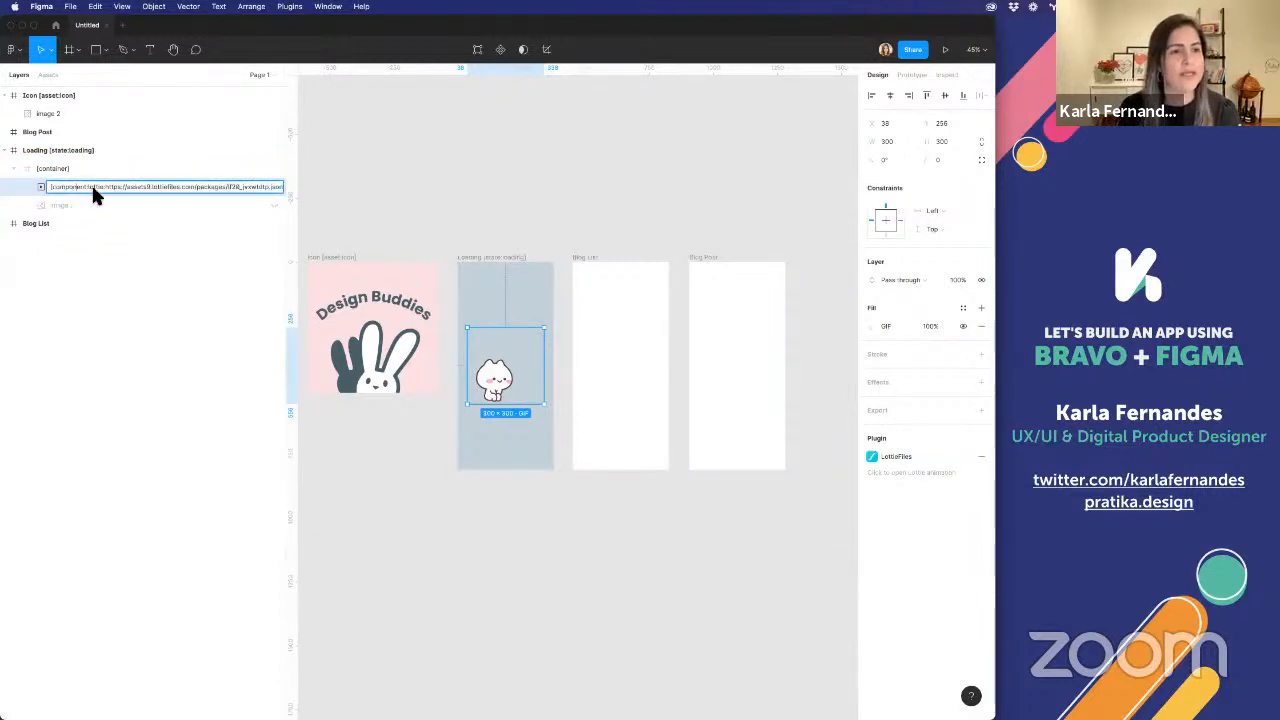
{"action": "left_click_drag", "start_coordinate": [108, 192], "coordinate": [280, 193]}
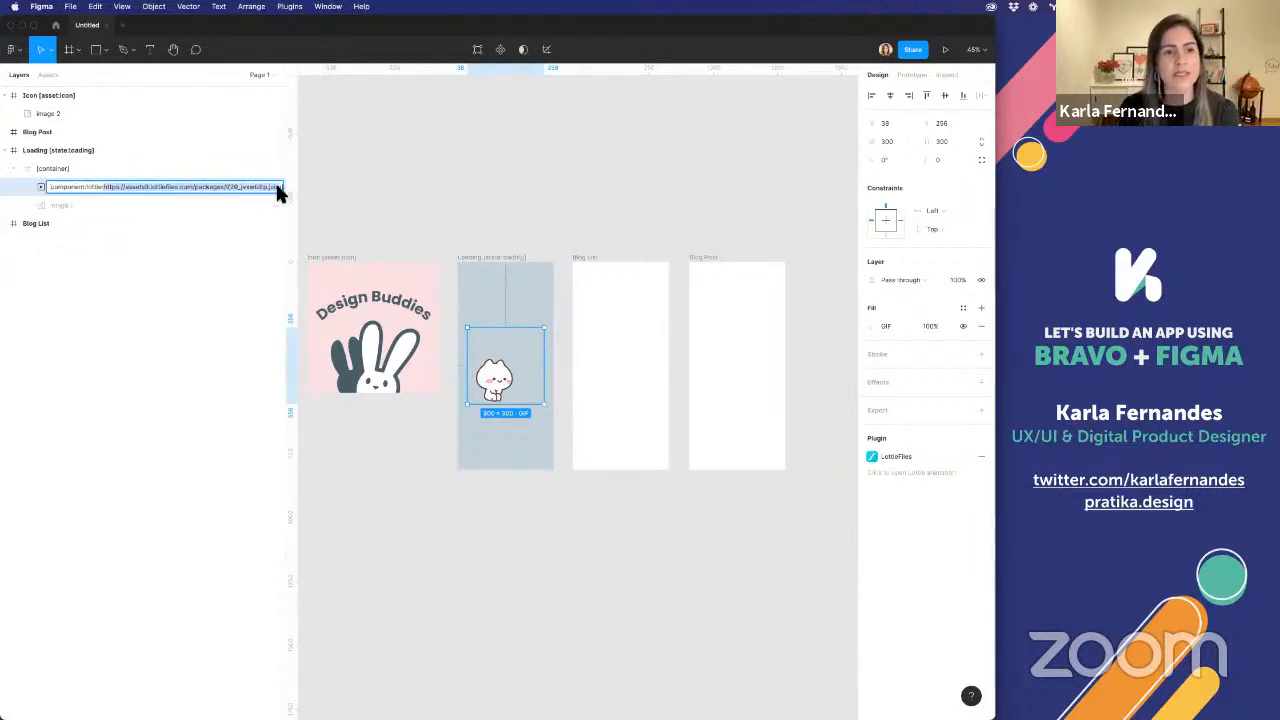
{"action": "left_click", "coordinate": [449, 194]}
{"action": "left_click", "coordinate": [15, 167]}
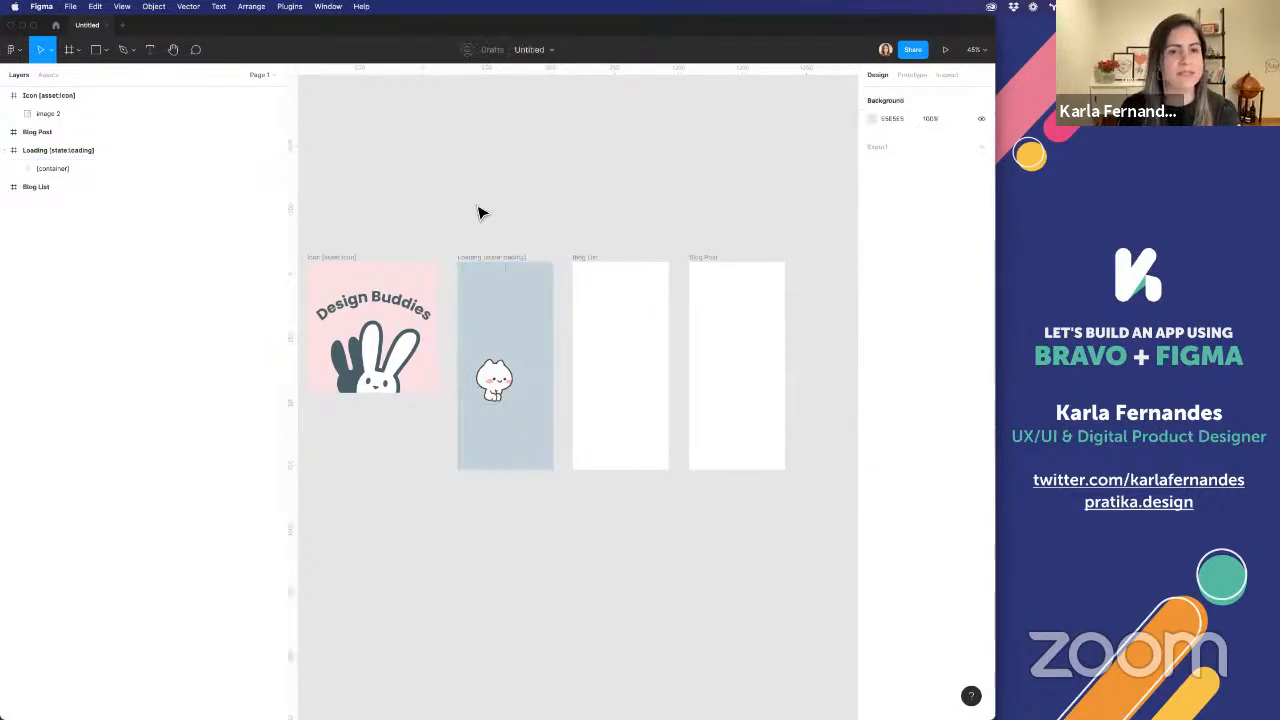
Move the Blog List and Blog Post frames farther right to widen the gaps between the screens
{"action": "left_click", "coordinate": [585, 260]}
{"action": "left_click", "coordinate": [702, 265]}
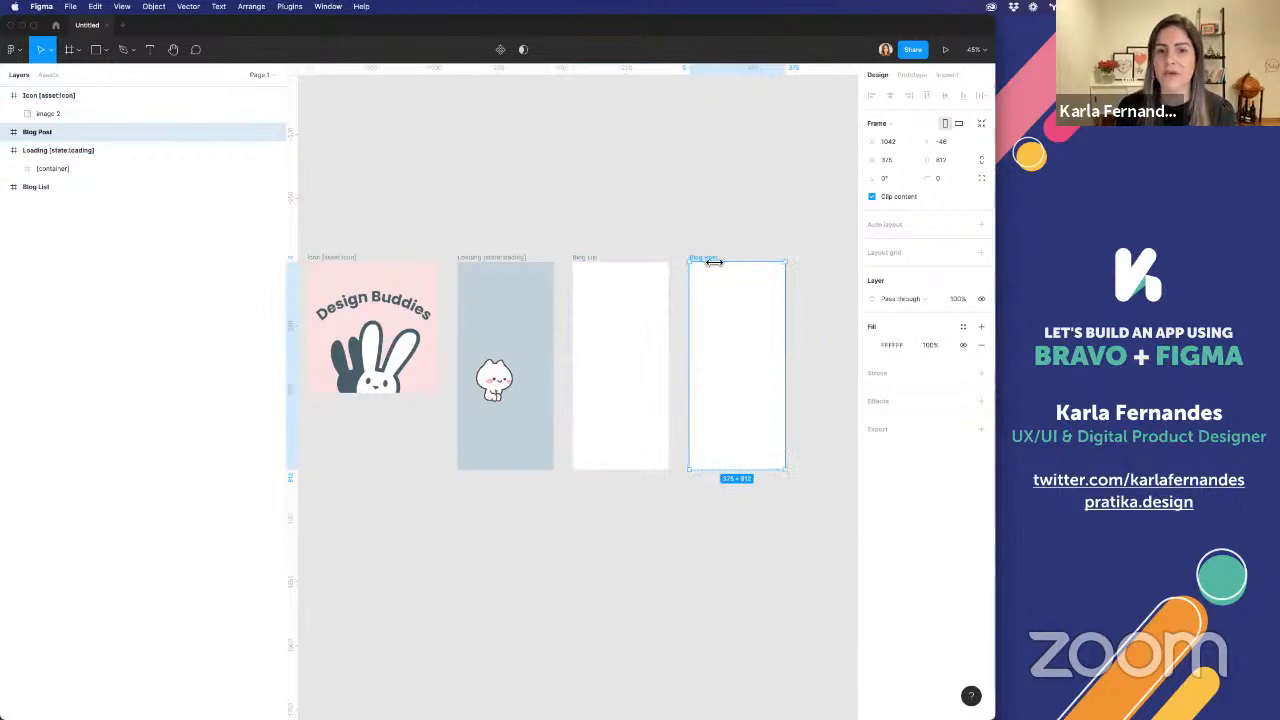
{"action": "scroll", "coordinate": [627, 385], "scroll_direction": "down", "scroll_amount": 2}
{"action": "scroll", "coordinate": [627, 385], "scroll_direction": "right", "scroll_amount": 2}
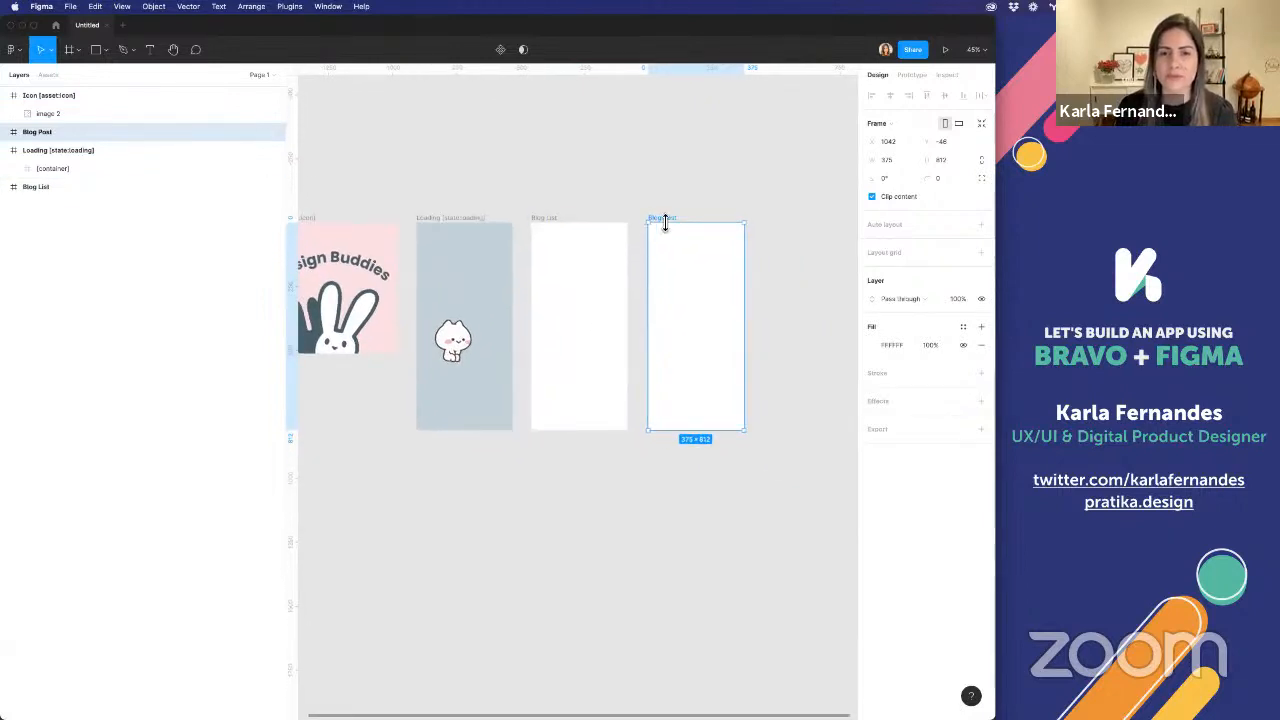
{"action": "left_click_drag", "start_coordinate": [706, 226], "coordinate": [721, 224]}
{"action": "left_click_drag", "start_coordinate": [554, 222], "coordinate": [582, 214]}
{"action": "left_click", "coordinate": [477, 186]}
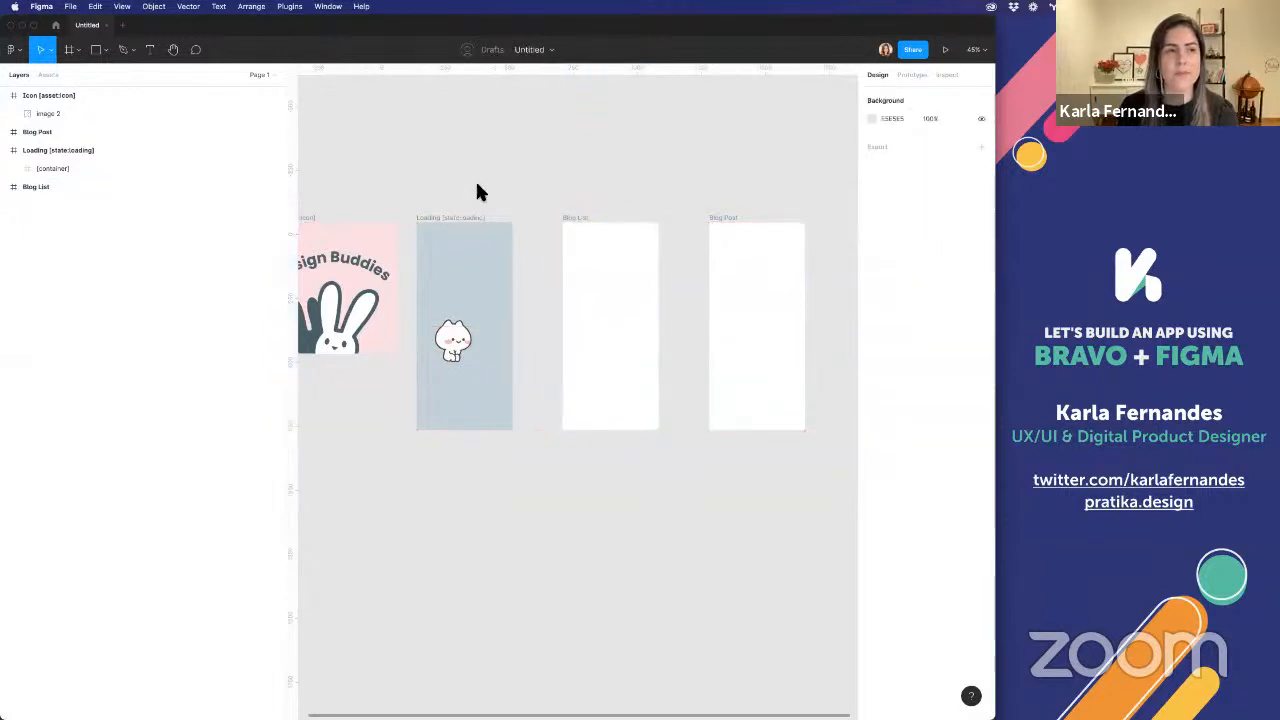
Draw a square placeholder about 176 px wide near the upper-left of the Blog List frame
{"action": "left_click", "coordinate": [96, 50]}
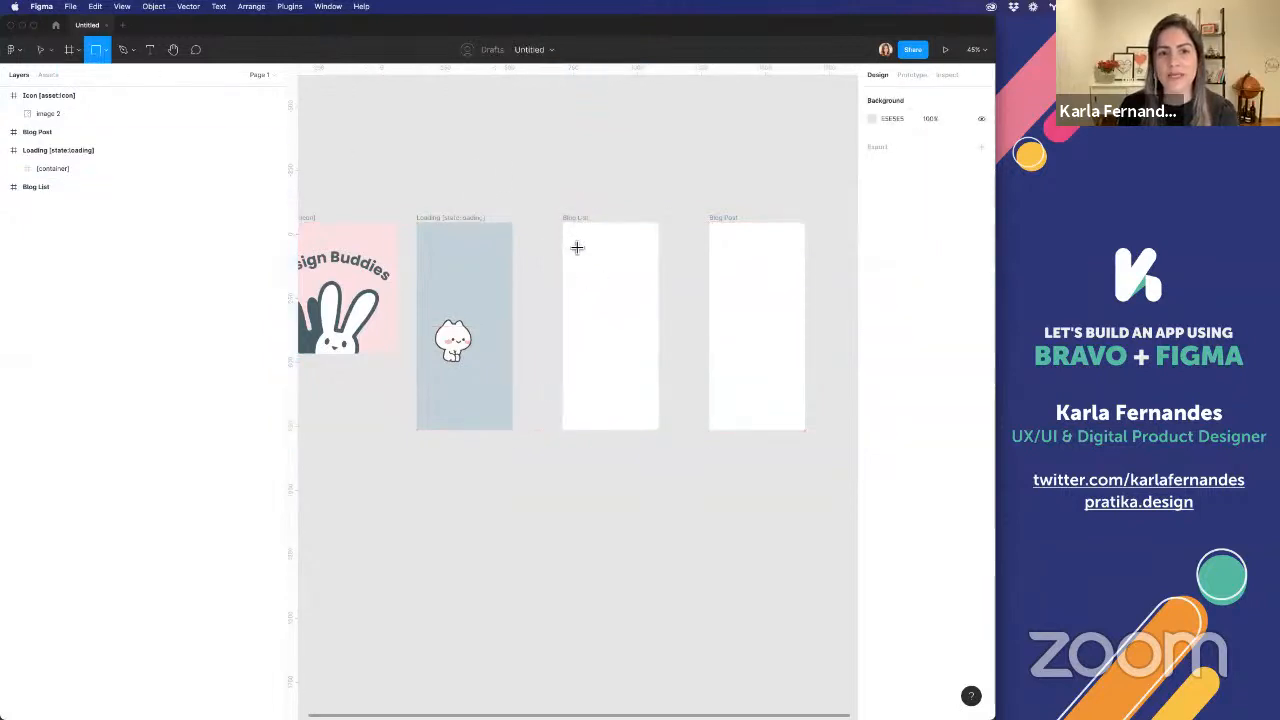
{"action": "left_click_drag", "start_coordinate": [574, 251], "coordinate": [620, 289]}
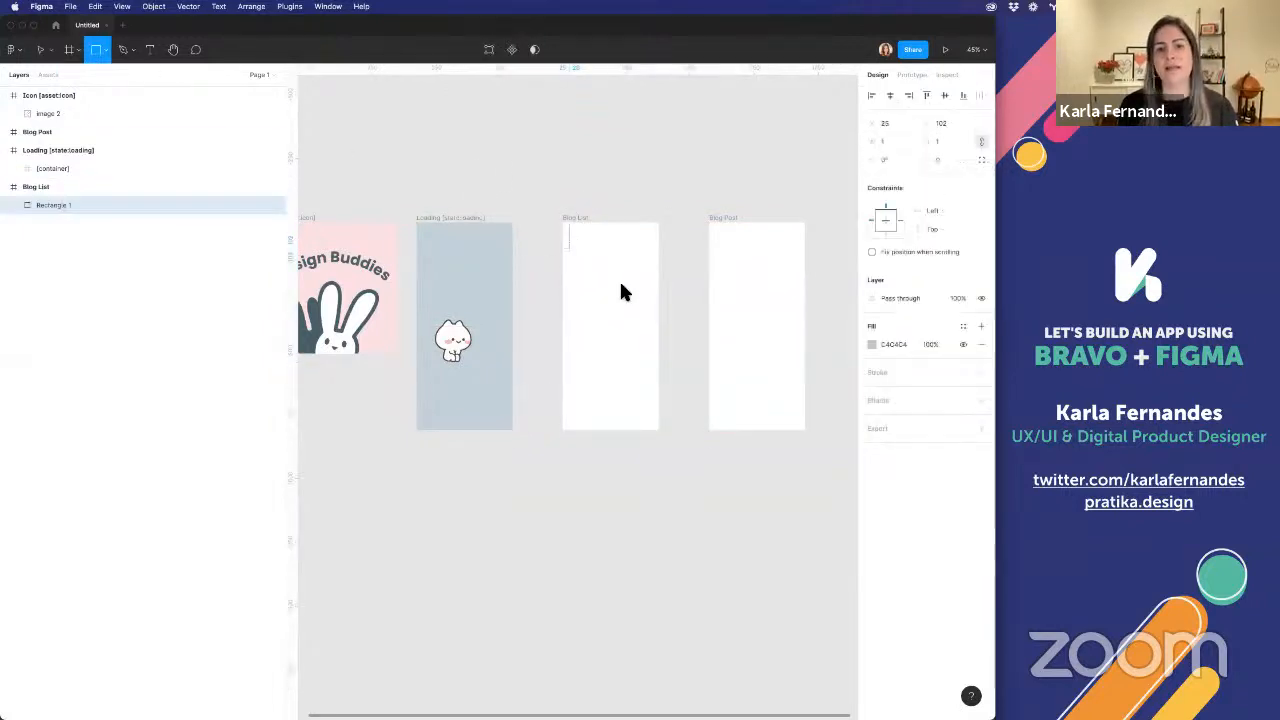
{"action": "scroll", "coordinate": [620, 291], "scroll_direction": "up", "scroll_amount": 5}
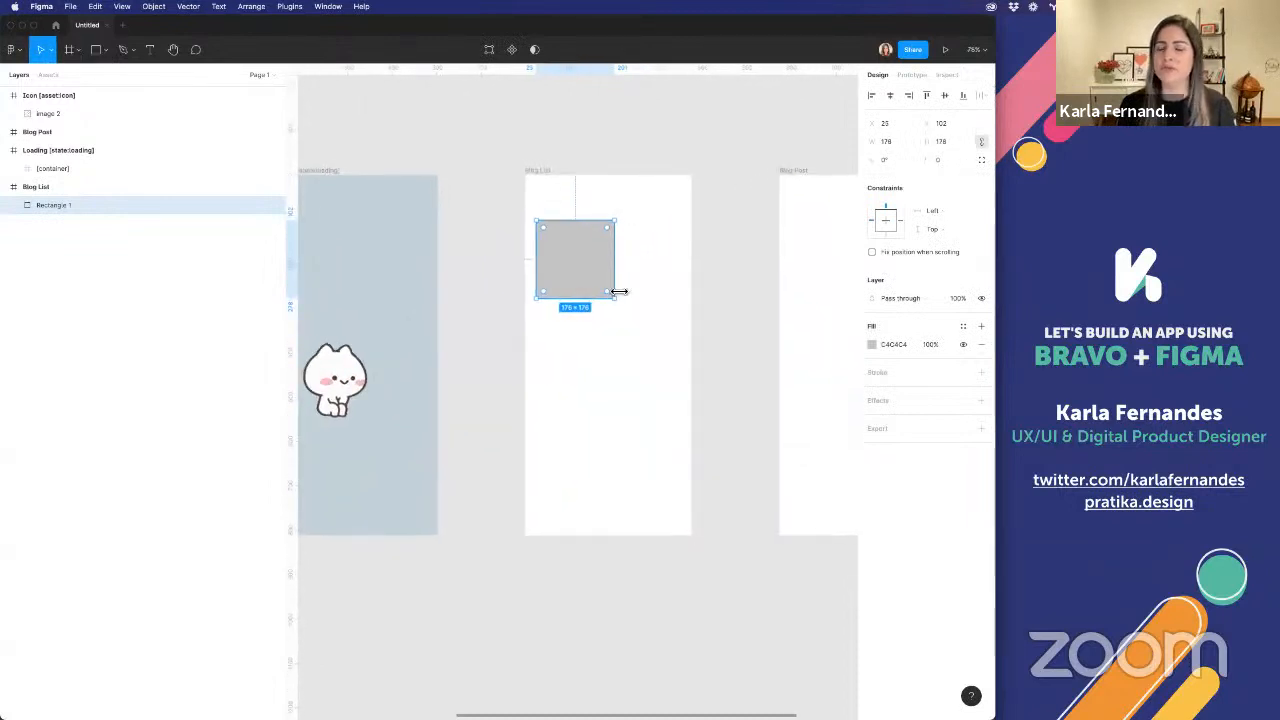
Add a text box about 149 × 39 px reading "Title" beside the square in the Blog List frame
{"action": "left_click", "coordinate": [150, 52]}
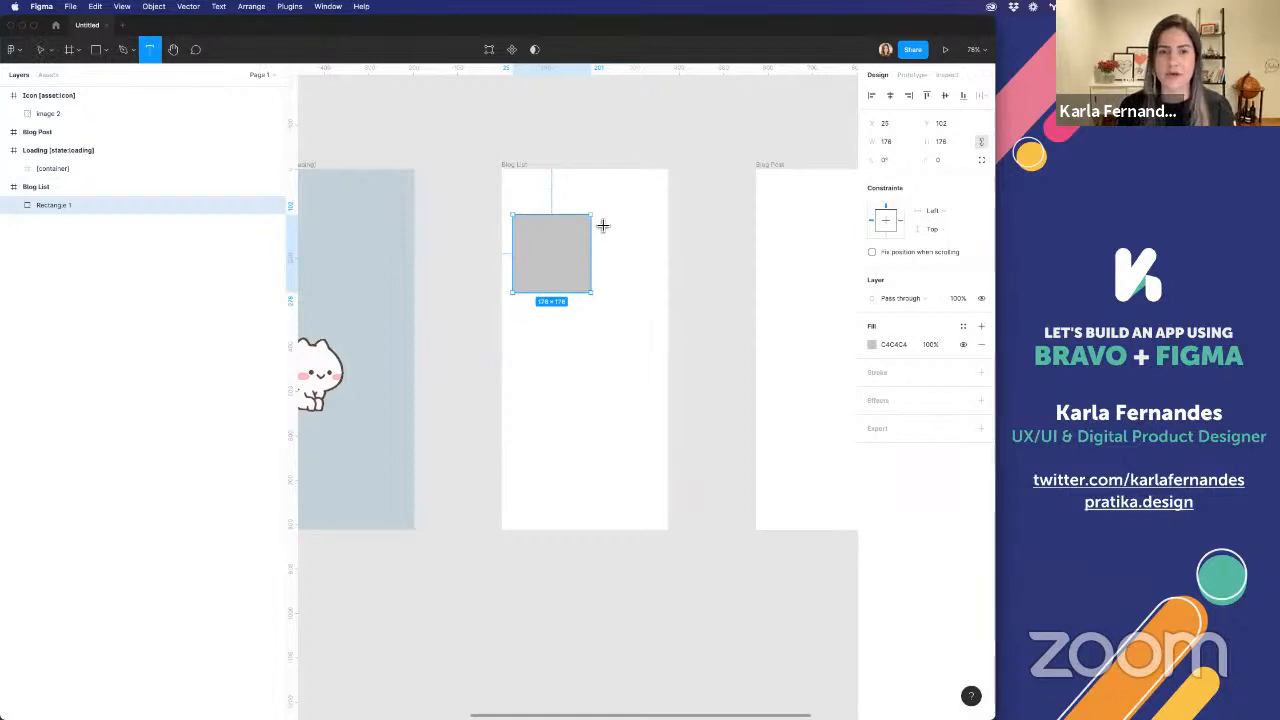
{"action": "left_click_drag", "start_coordinate": [600, 219], "coordinate": [662, 229]}
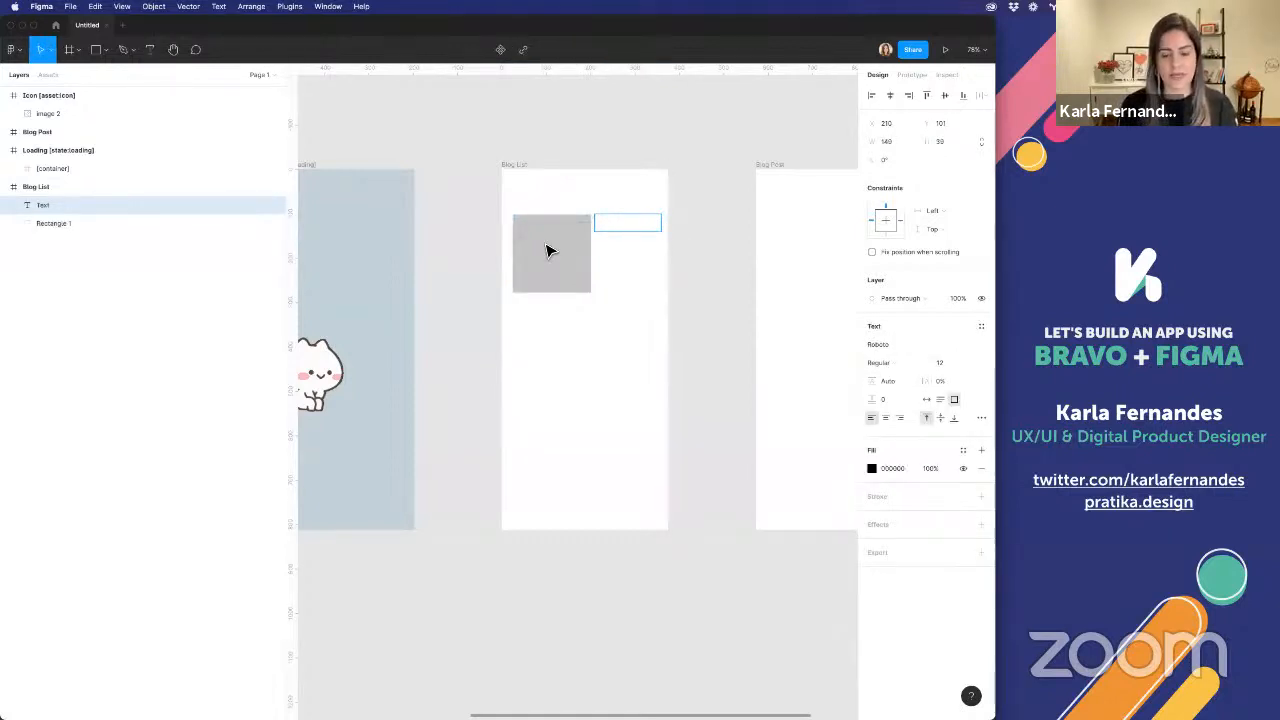
{"action": "type", "text": "e"}
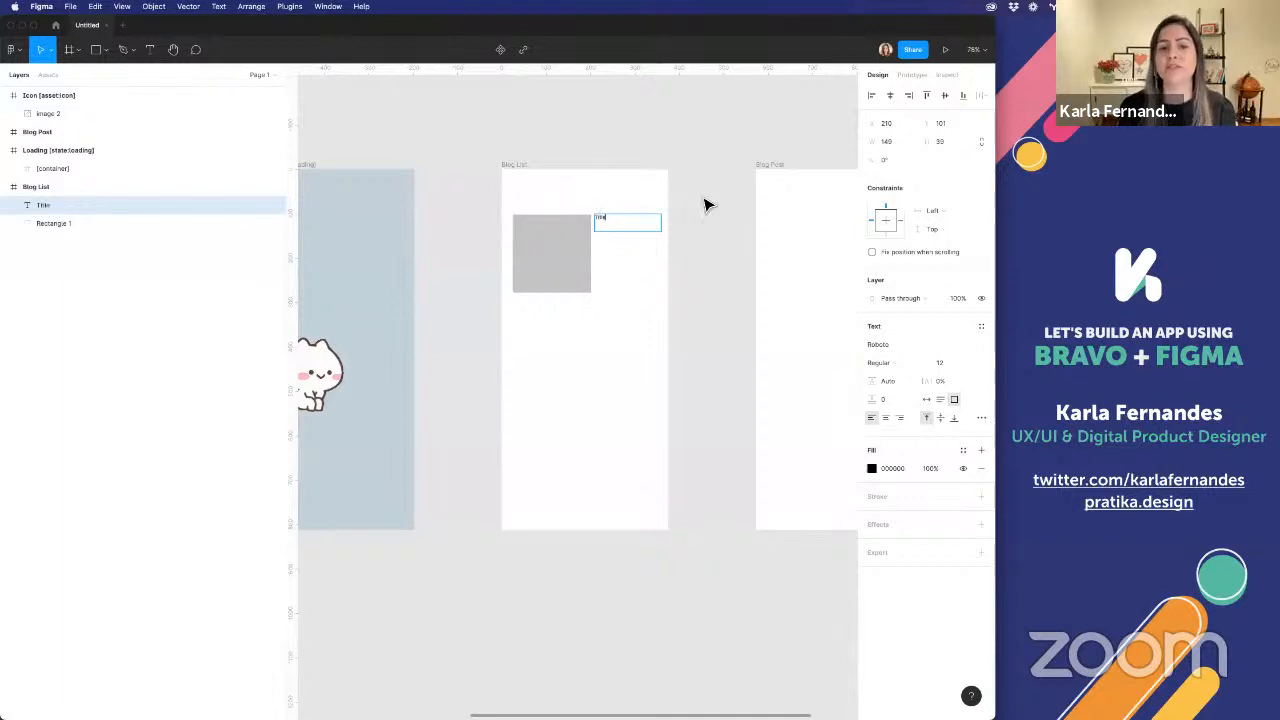
{"action": "key", "text": "Escape"}
Duplicate the title text, place the copy just below the original, and change its text to "Description"
{"action": "key", "text": "ctrl+v"}
{"action": "left_click_drag", "start_coordinate": [622, 250], "coordinate": [622, 247]}
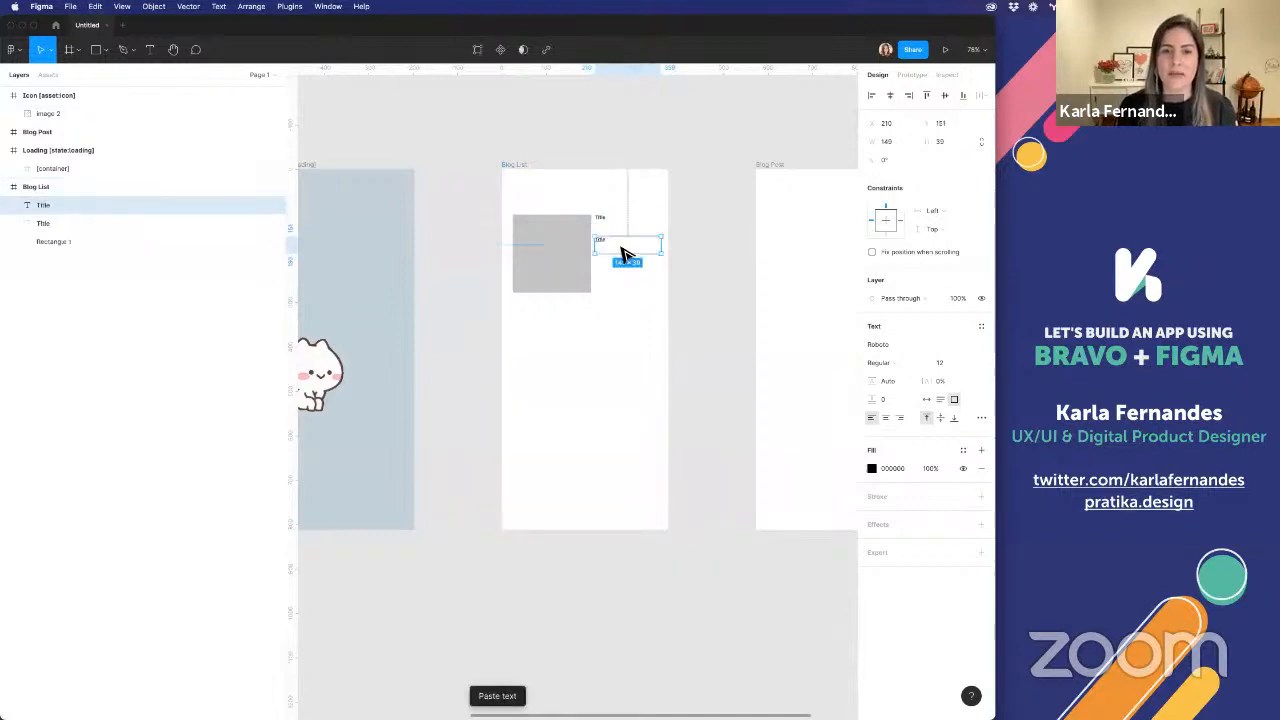
{"action": "left_click", "coordinate": [622, 248]}
{"action": "double_click", "coordinate": [602, 243]}
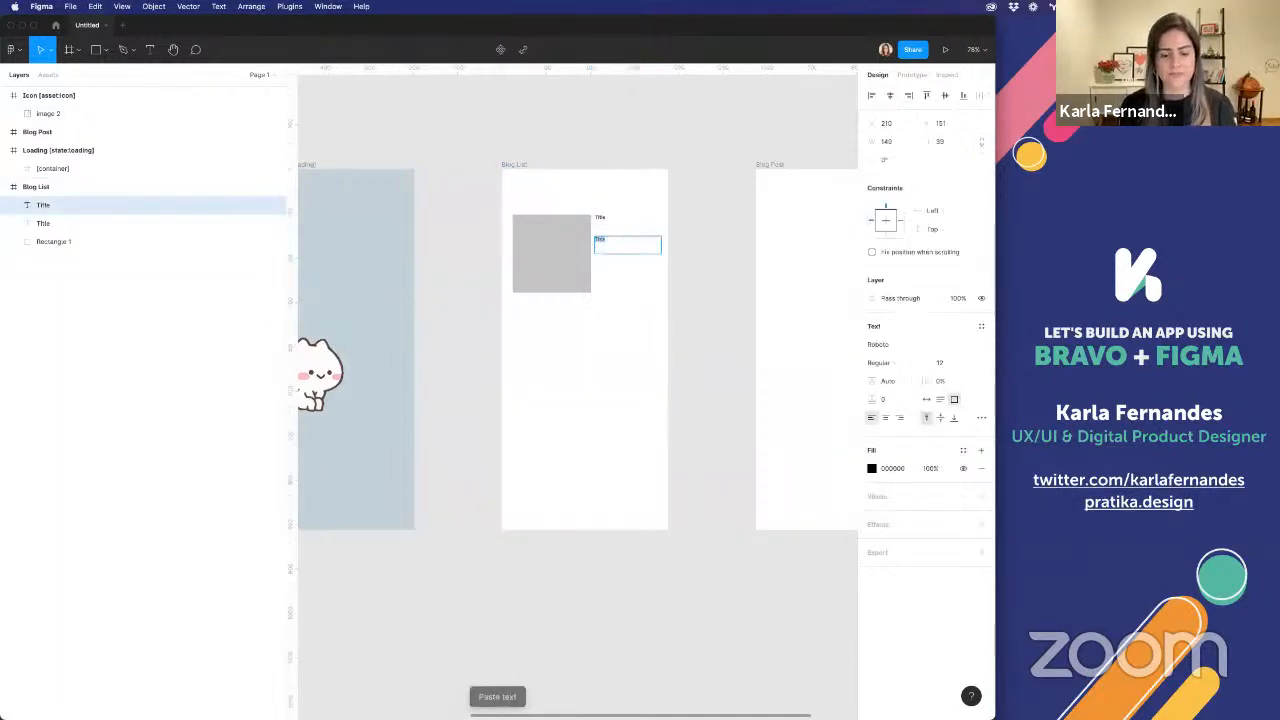
{"action": "type", "text": "Description"}
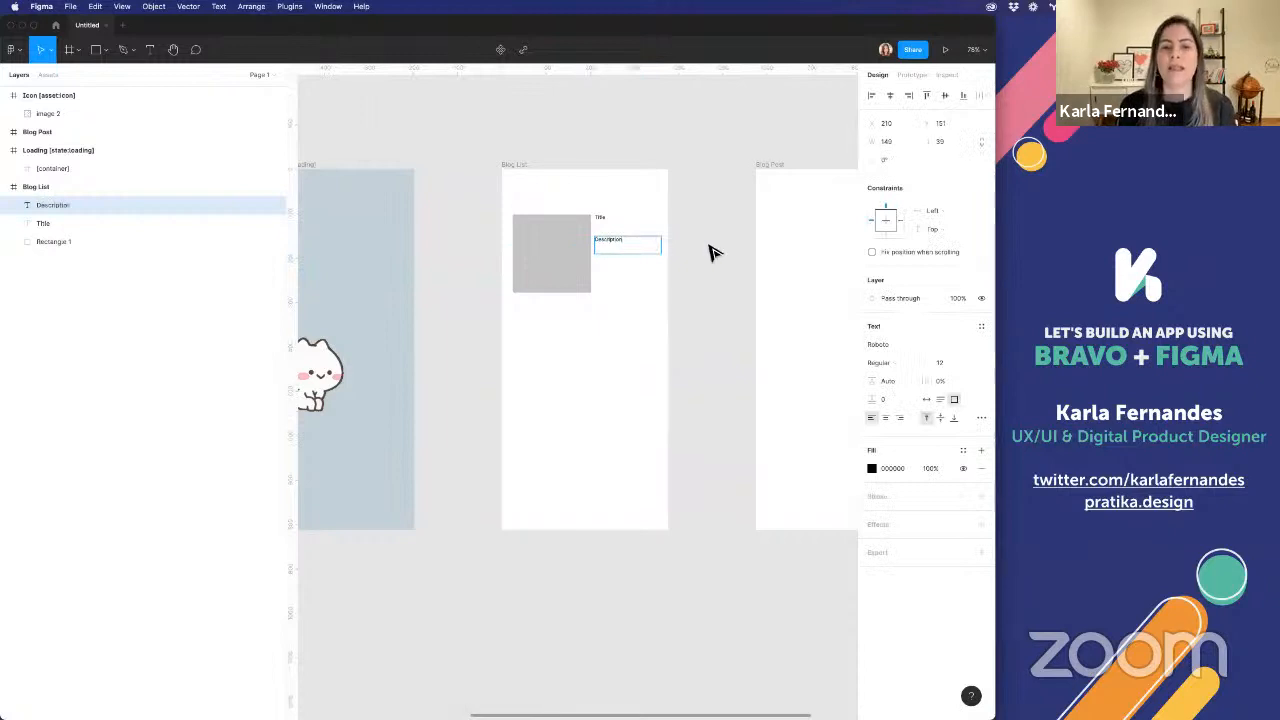
{"action": "key", "text": "Escape"}
Rename the gray square's layer in the Blog List frame as "*image"
{"action": "left_click", "coordinate": [526, 229]}
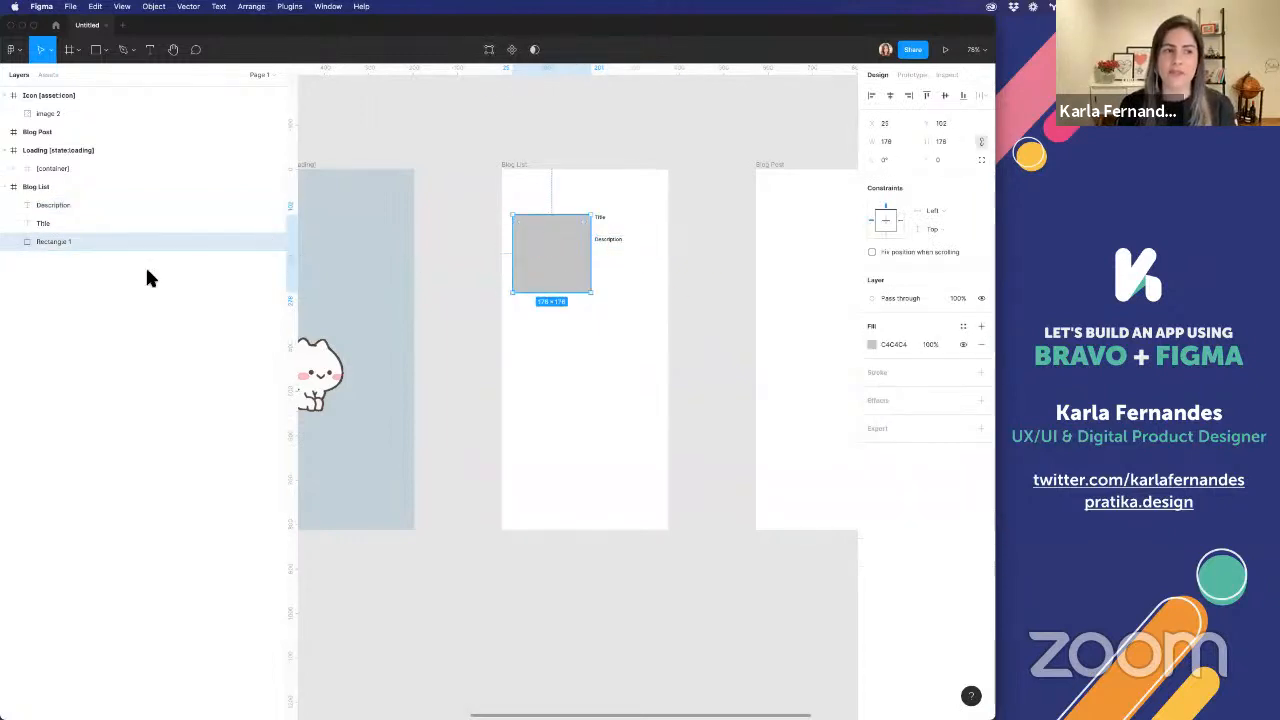
{"action": "double_click", "coordinate": [55, 242]}
{"action": "type", "text": "Image"}
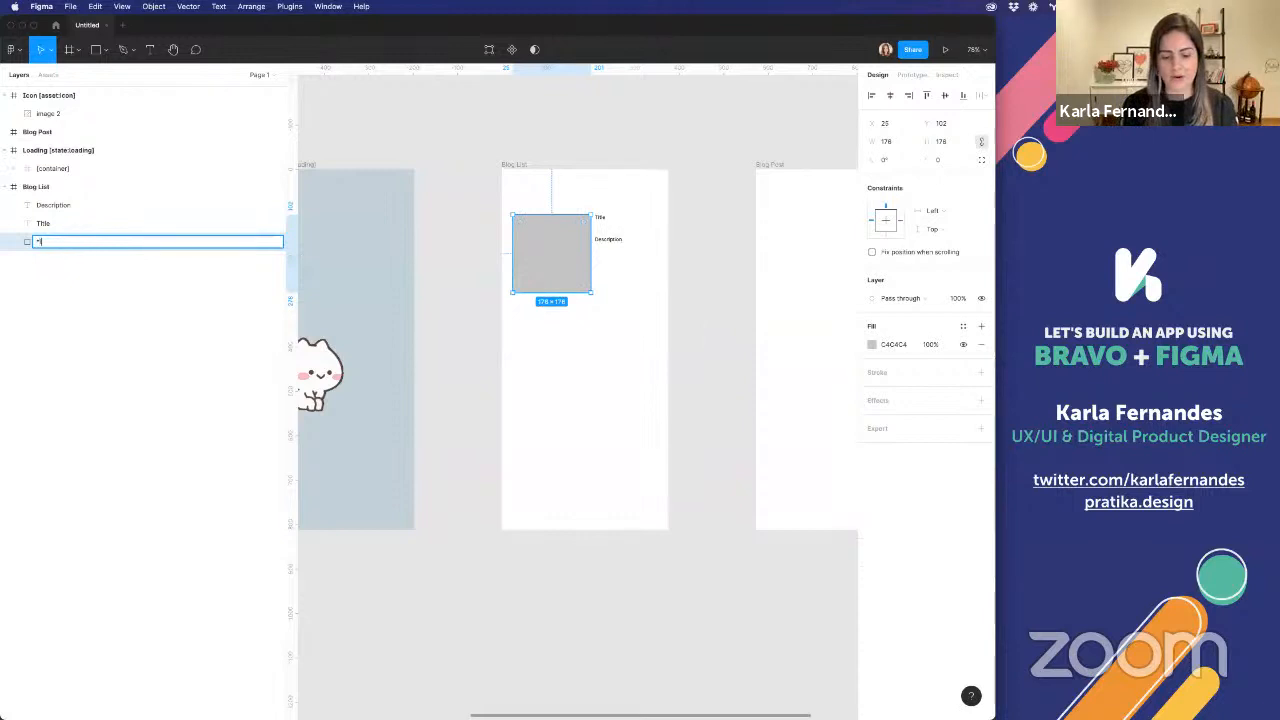
Give the placeholder square an image fill and resize it to about 163 × 133 px
{"action": "left_click", "coordinate": [871, 344]}
{"action": "left_click", "coordinate": [740, 347]}
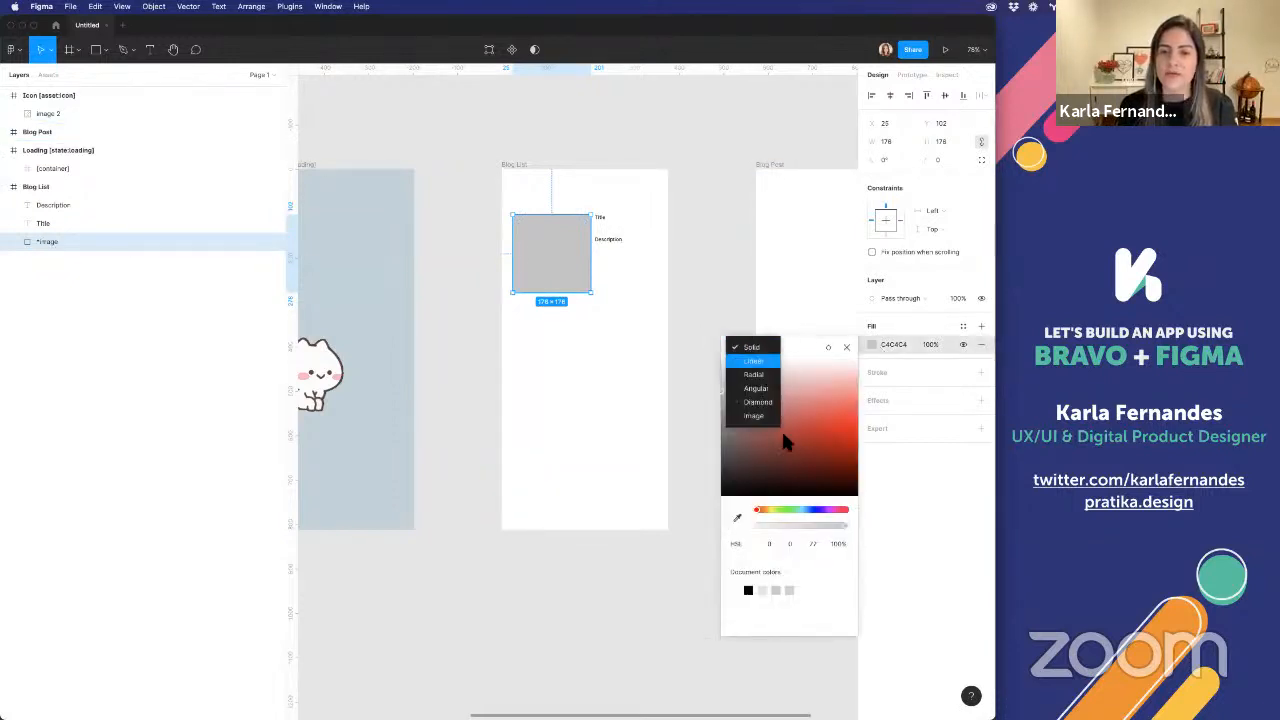
{"action": "left_click", "coordinate": [753, 415]}
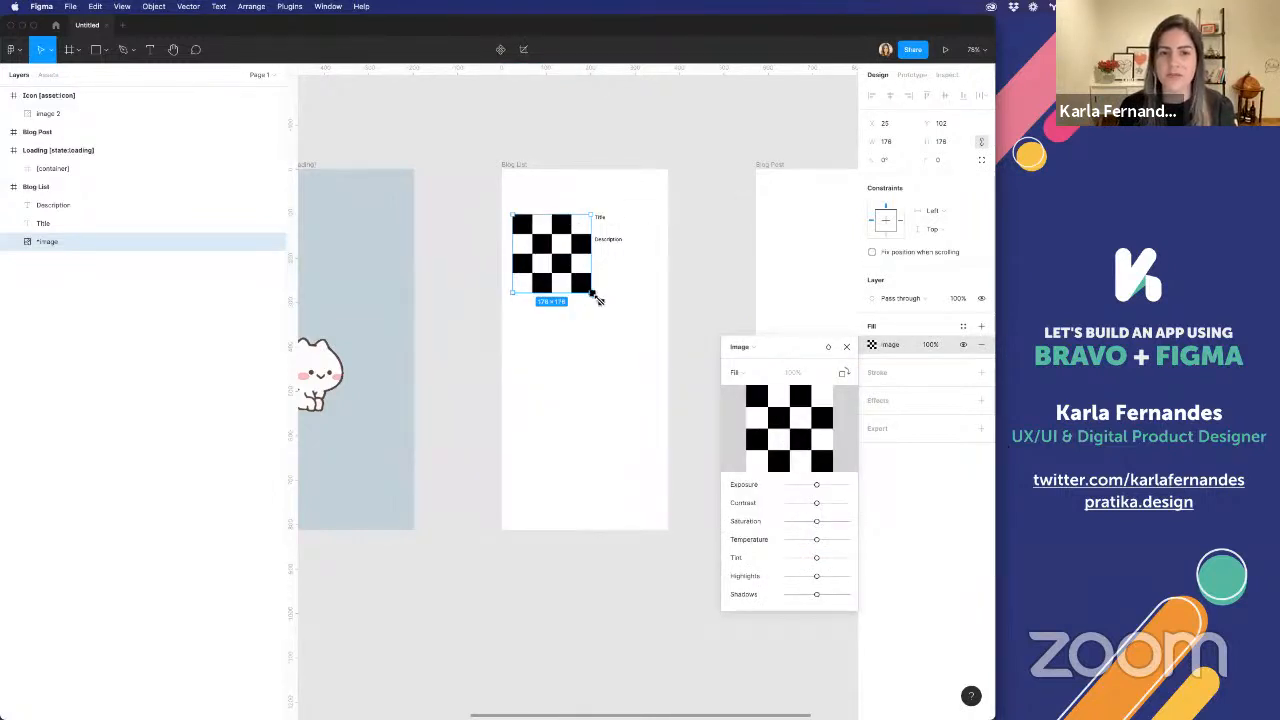
{"action": "left_click_drag", "start_coordinate": [595, 298], "coordinate": [586, 273]}
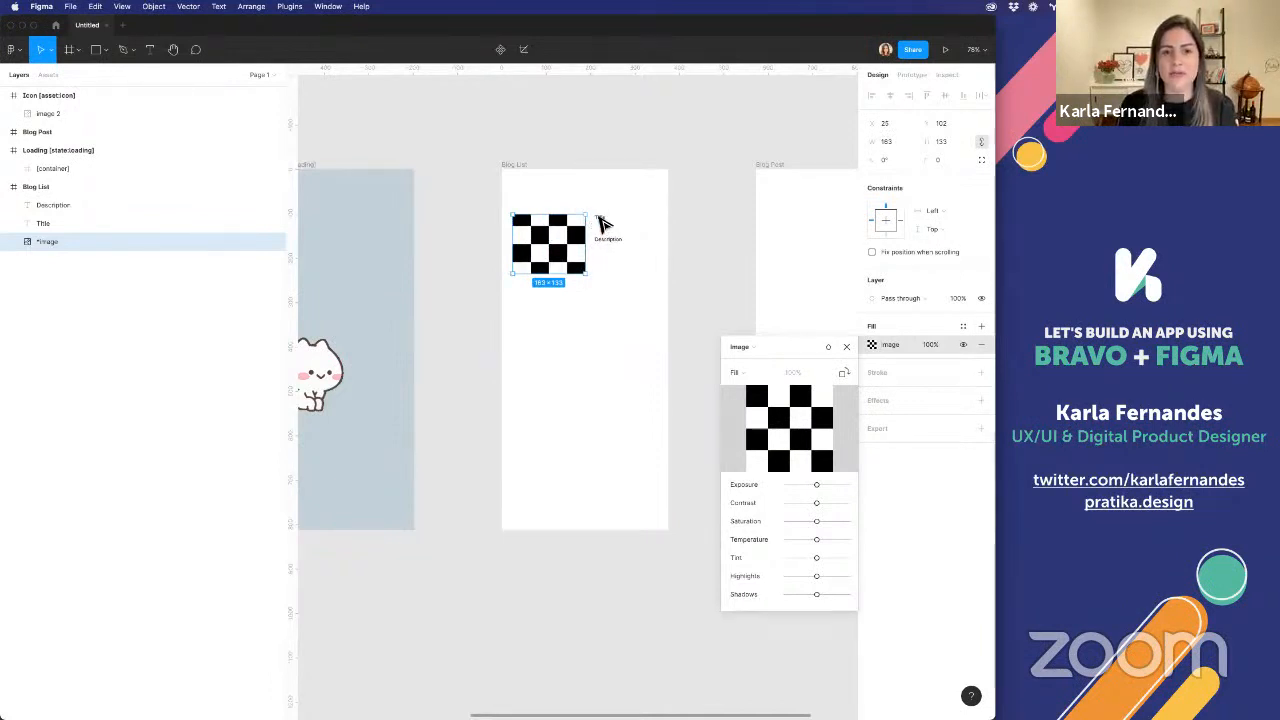
Rename the title text layer in the Blog List frame as "*title"
{"action": "left_click", "coordinate": [597, 222]}
{"action": "left_click", "coordinate": [600, 220]}
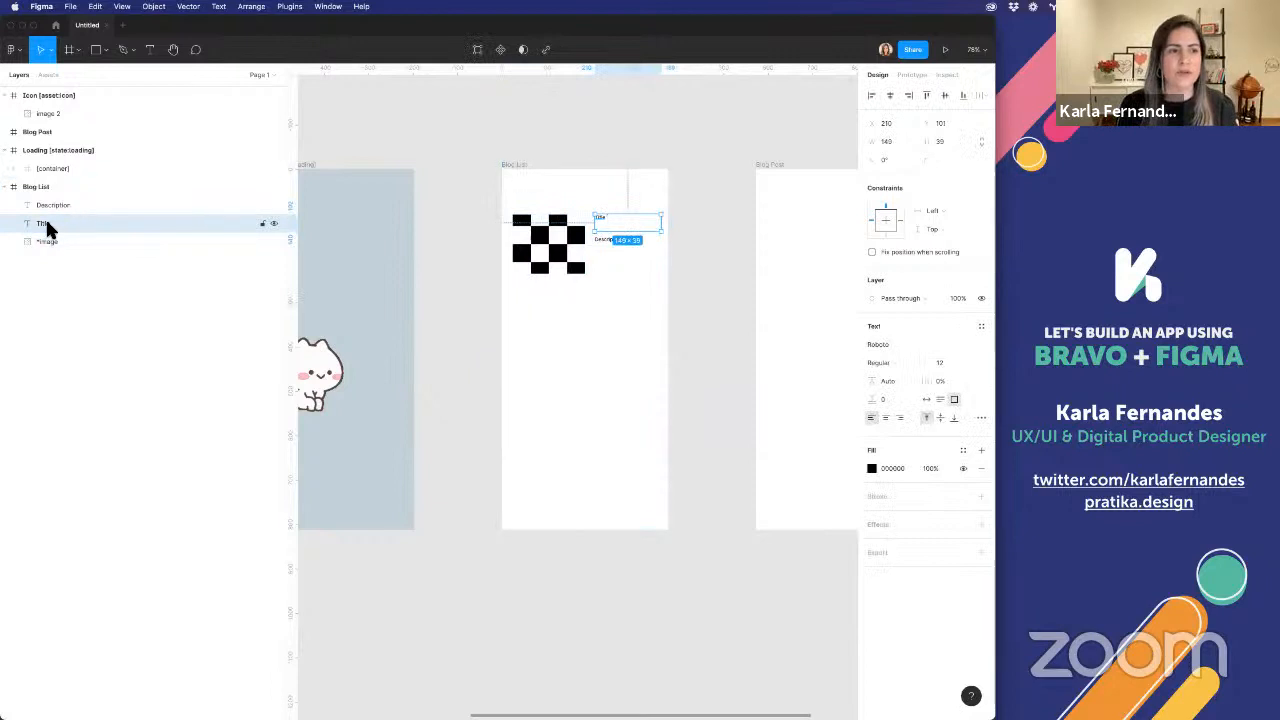
{"action": "double_click", "coordinate": [43, 223]}
{"action": "type", "text": "Ttit"}
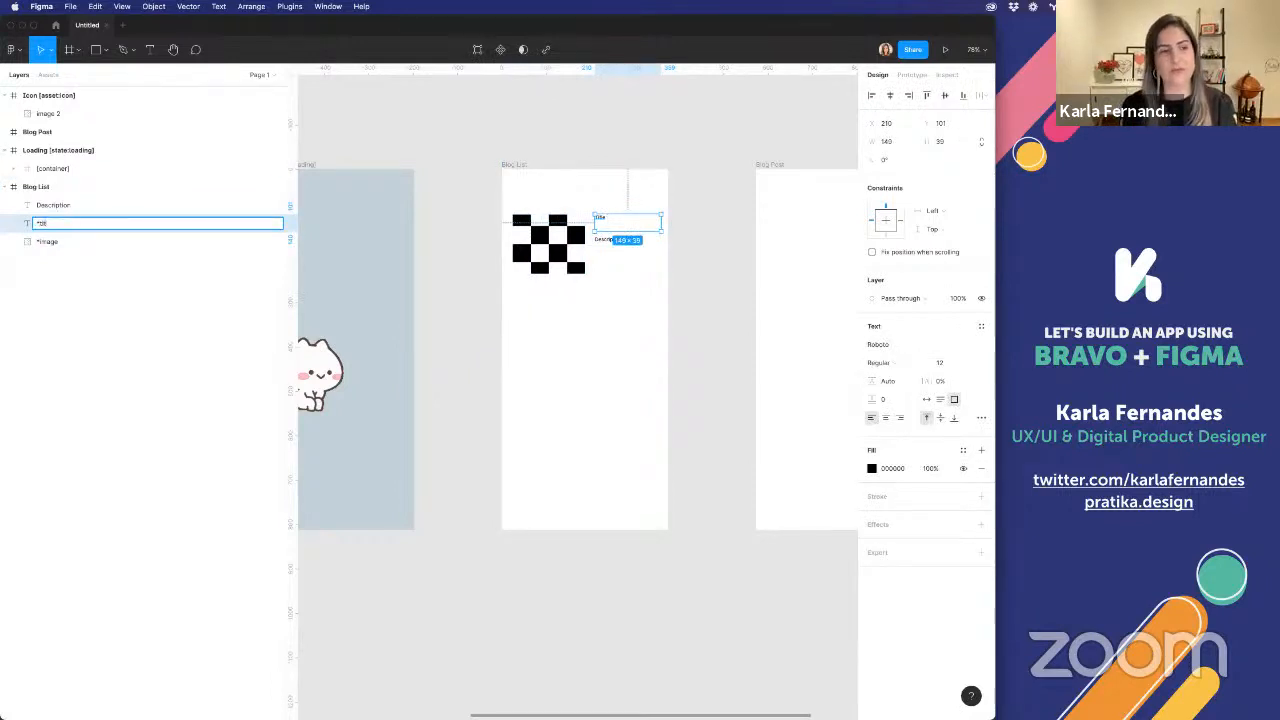
{"action": "type", "text": "le"}
{"action": "key", "text": "Return"}
Rename the description text layer in the Blog List frame as "*description"
{"action": "double_click", "coordinate": [43, 205]}
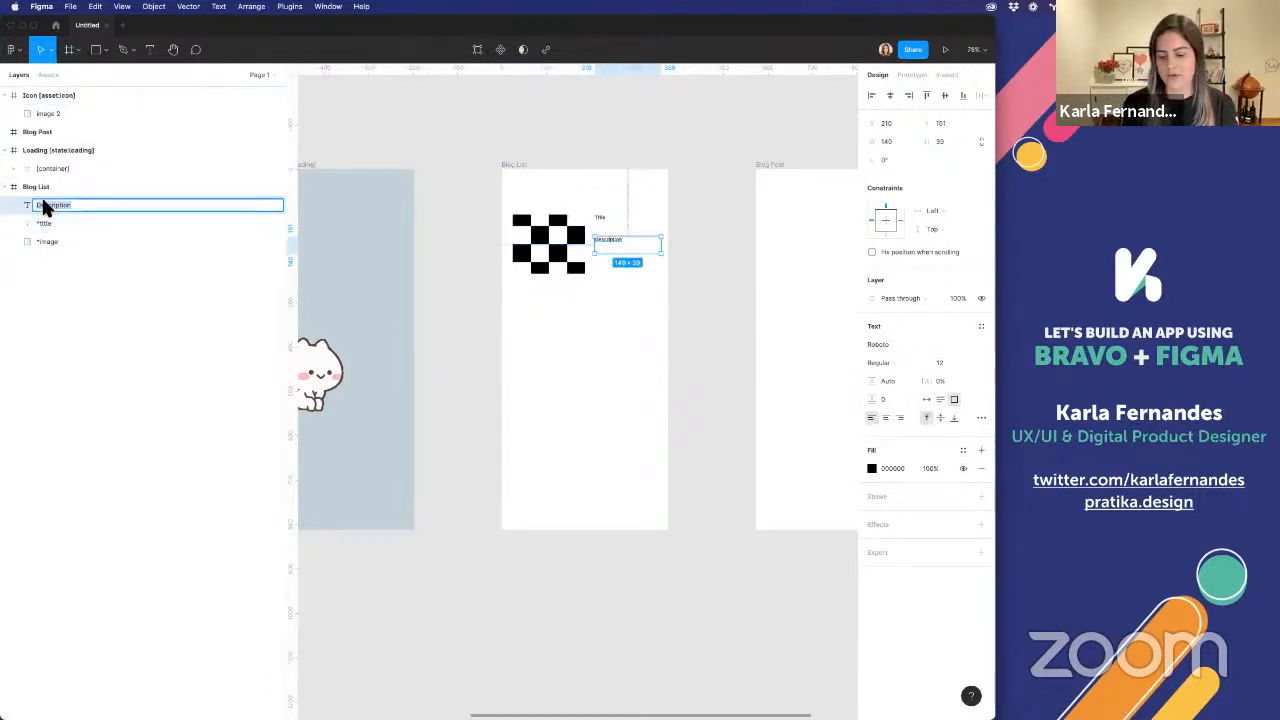
{"action": "key", "text": "Left"}
{"action": "key", "text": "Right"}
{"action": "key", "text": "BackSpace"}
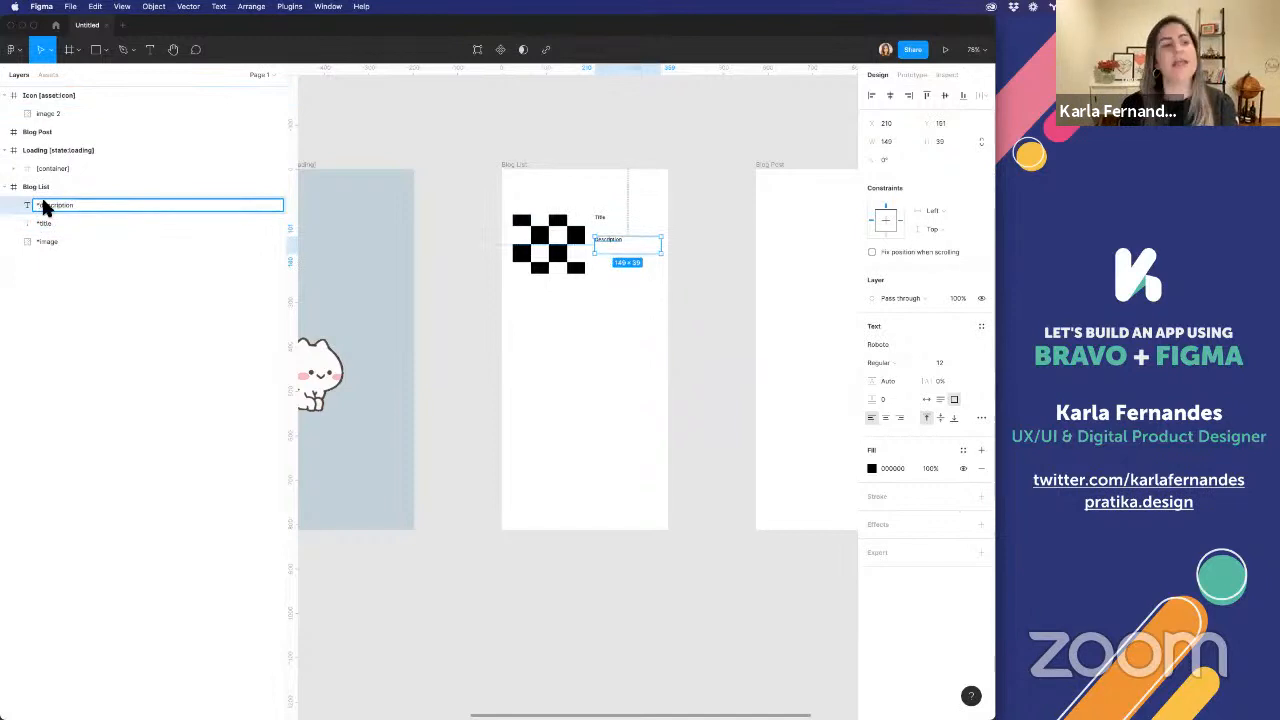
{"action": "type", "text": "d"}
{"action": "key", "text": "Return"}
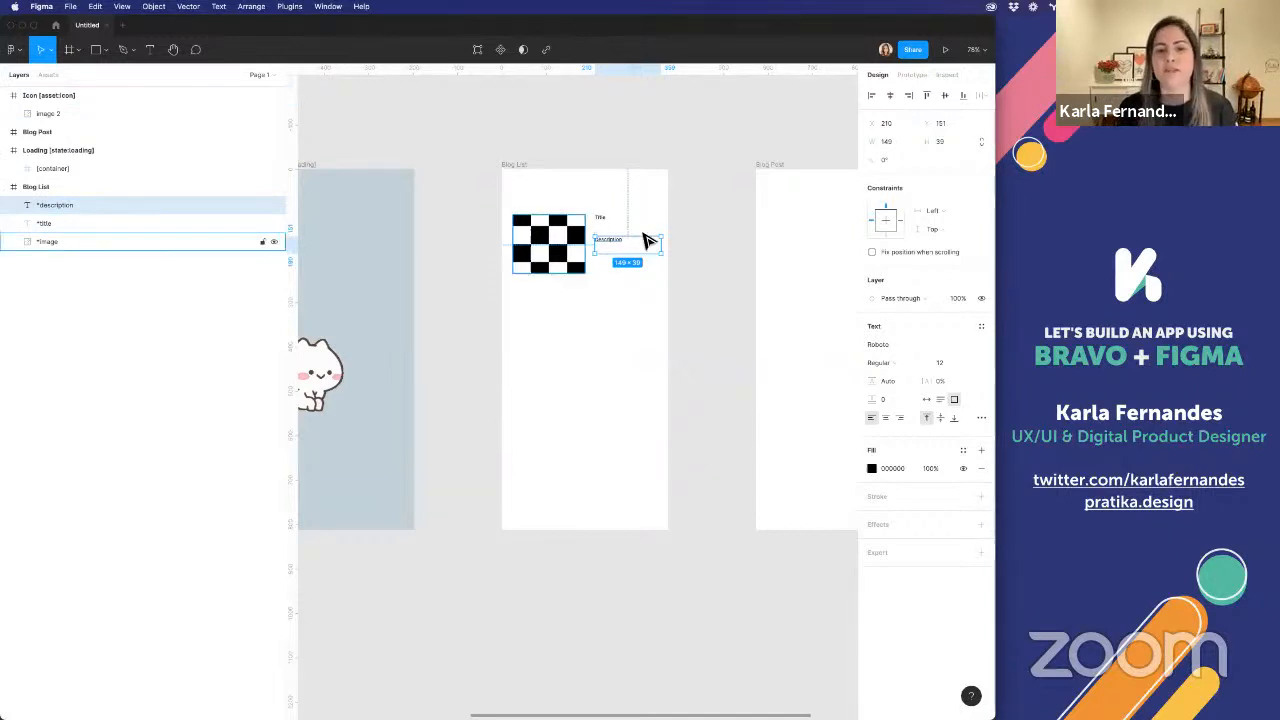
Enclose the image, title and description in a new frame about 375 × 159 px spanning the Blog List's width
{"action": "left_click_drag", "start_coordinate": [672, 292], "coordinate": [540, 212]}
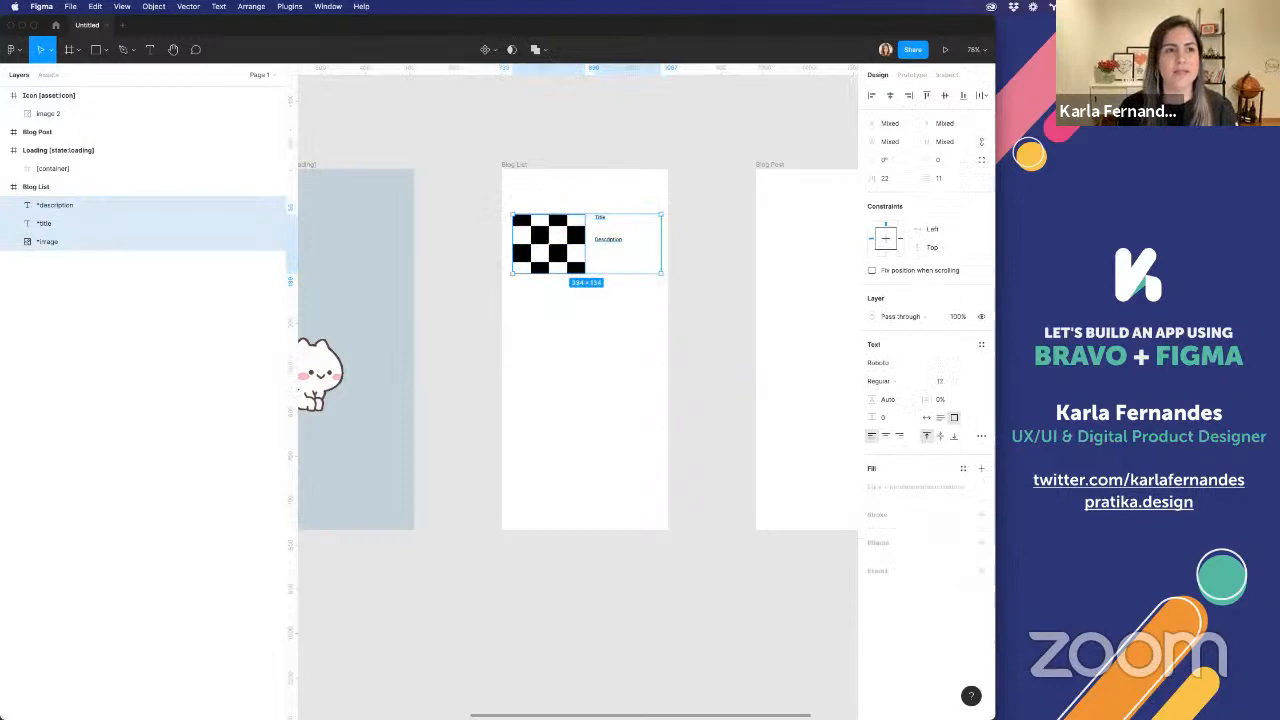
{"action": "left_click", "coordinate": [69, 49]}
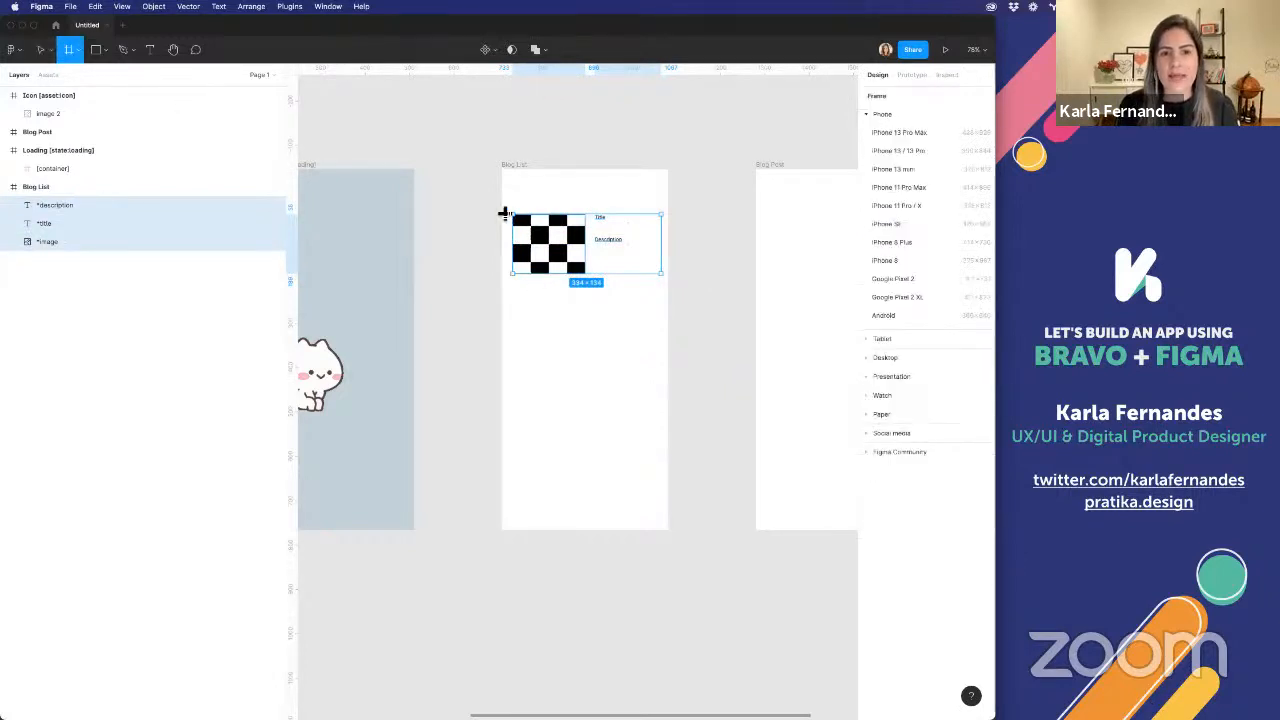
{"action": "left_click_drag", "start_coordinate": [513, 215], "coordinate": [674, 283]}
Rename the new frame around the blog item as "*list [container]", correcting the tag's spelling
{"action": "left_click", "coordinate": [51, 205]}
{"action": "double_click", "coordinate": [51, 205]}
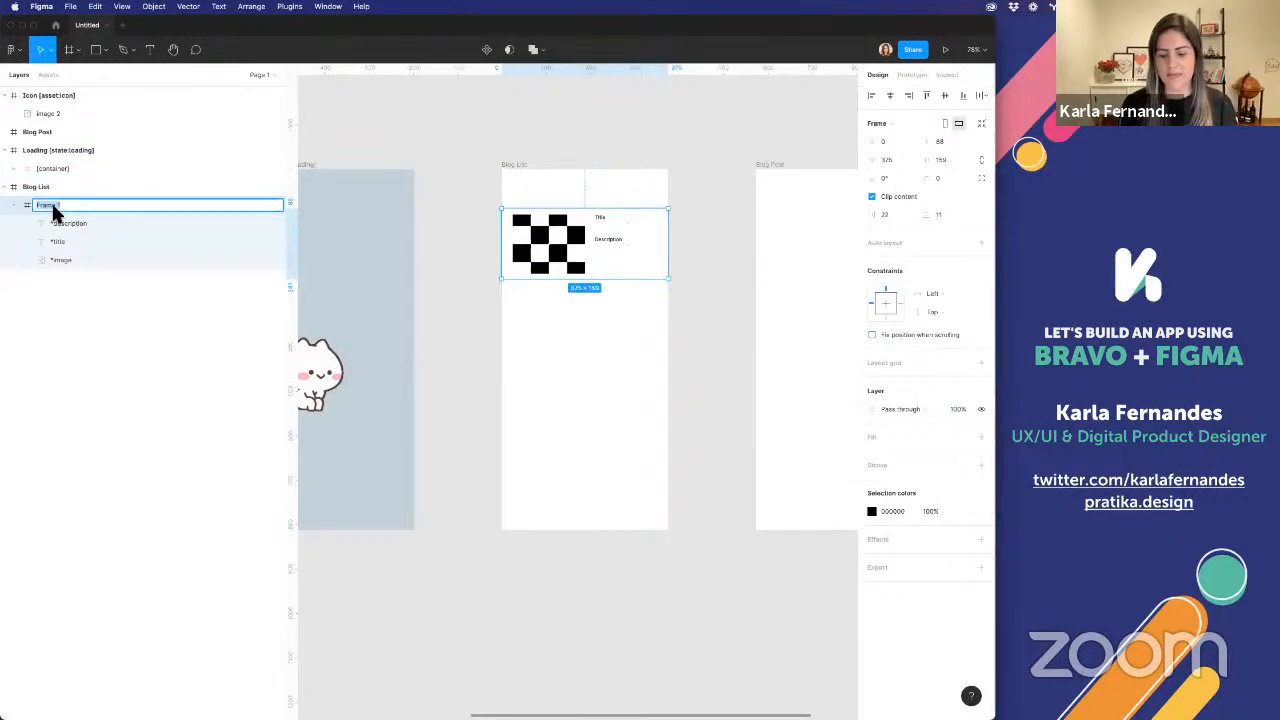
{"action": "type", "text": "*"}
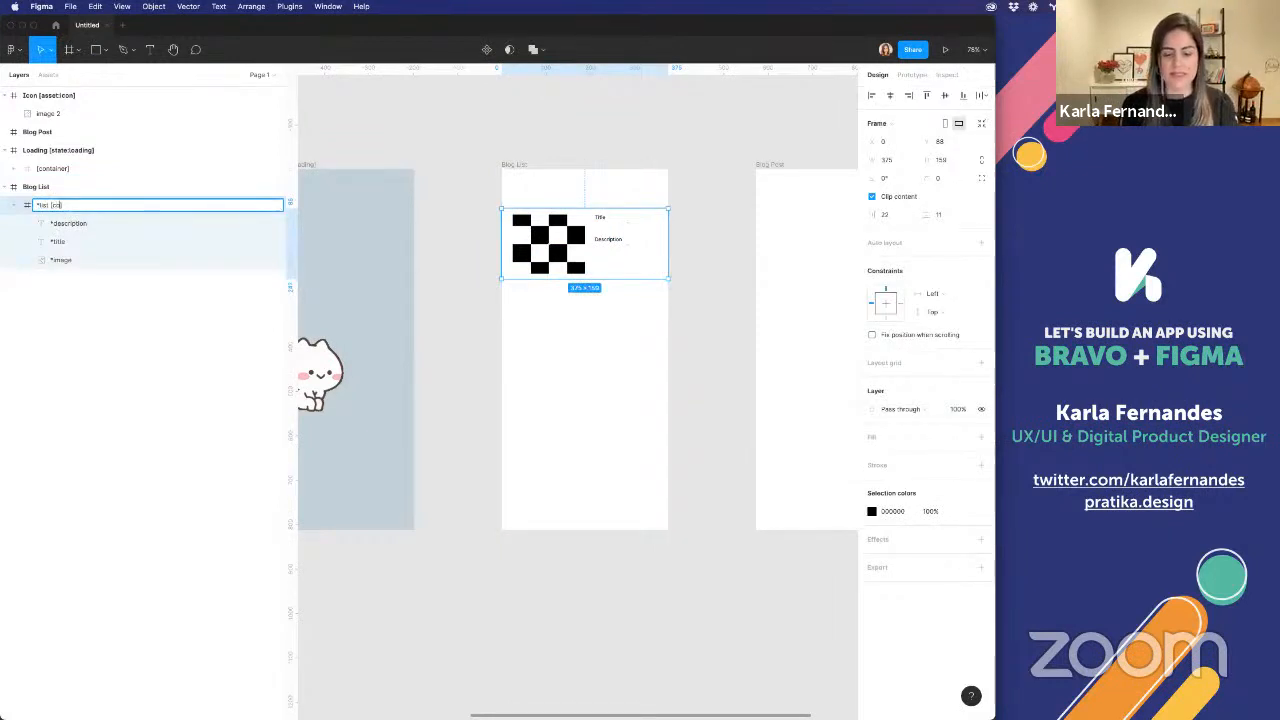
{"action": "key", "text": "Return"}
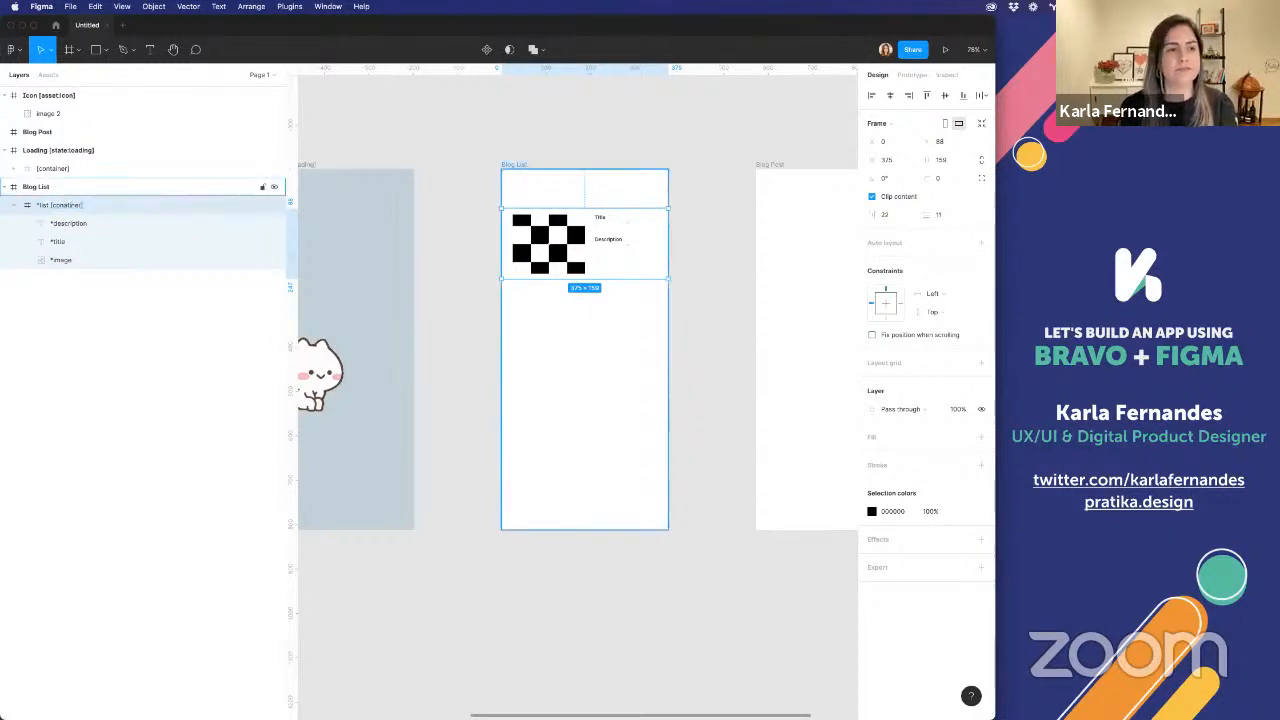
{"action": "double_click", "coordinate": [52, 203]}
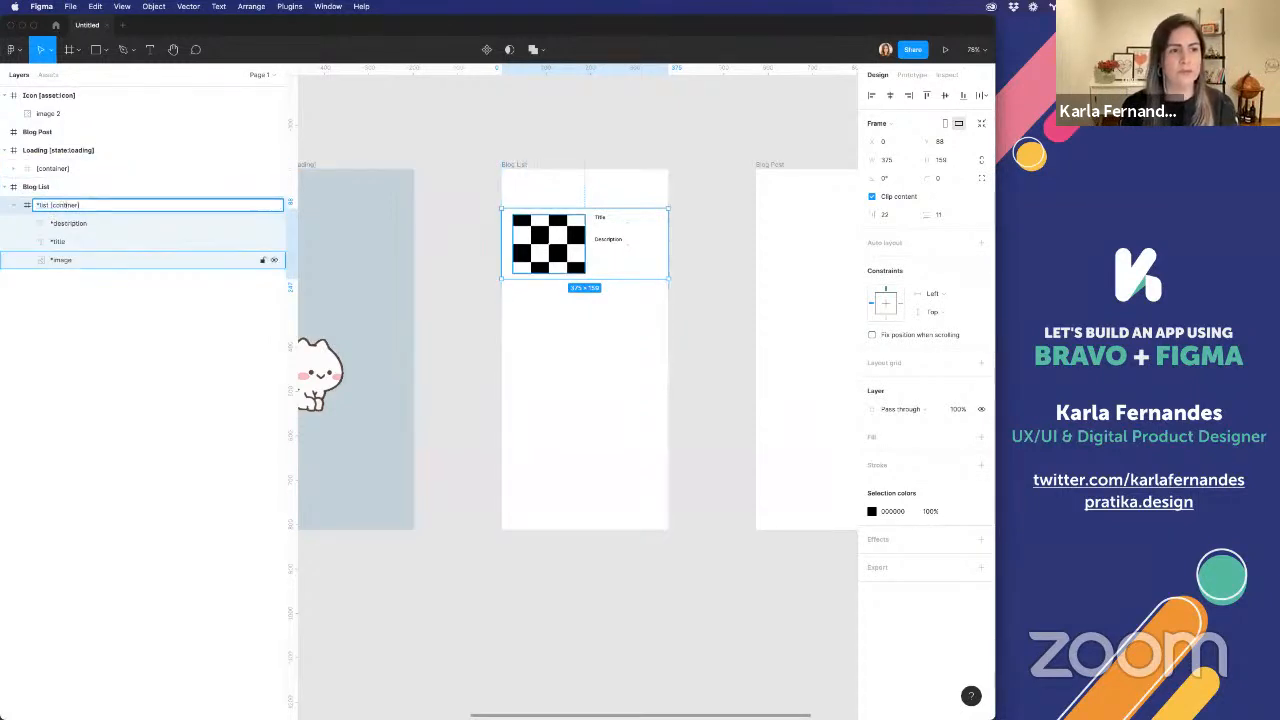
{"action": "key", "text": "Return"}
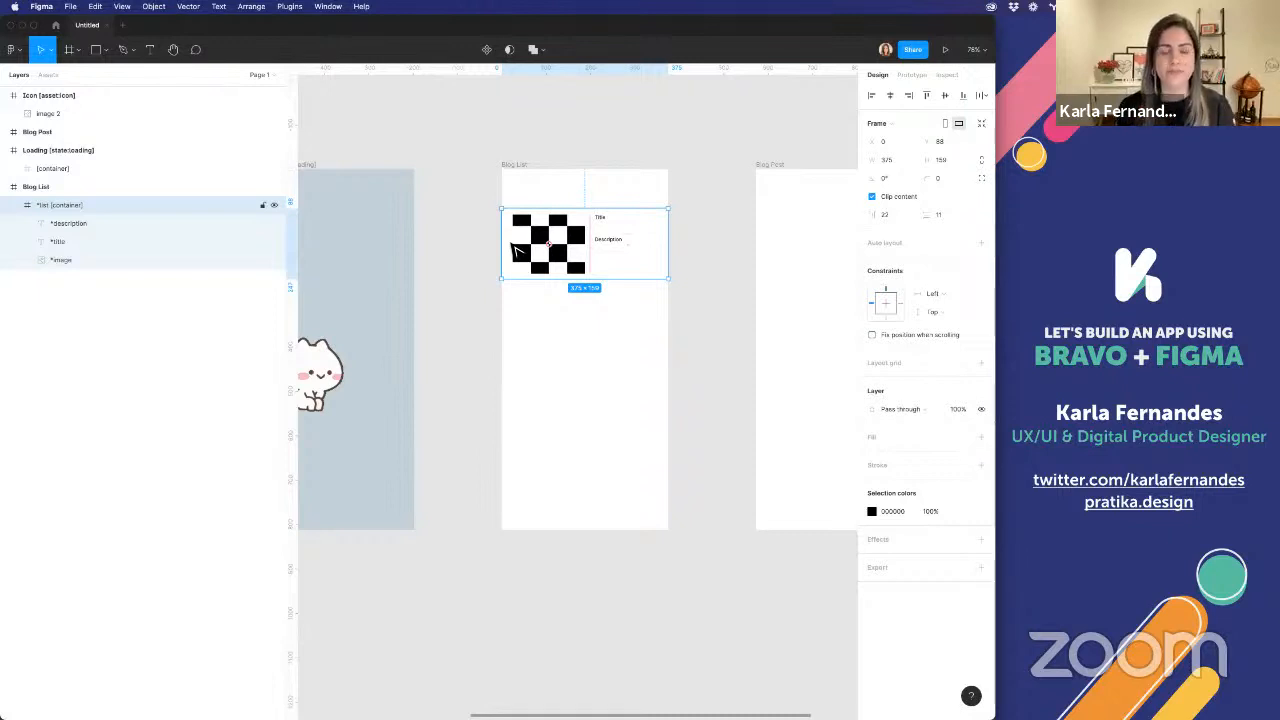
Copy the "*list [container]" frame from Blog List into the Blog Post frame
{"action": "left_click", "coordinate": [523, 177]}
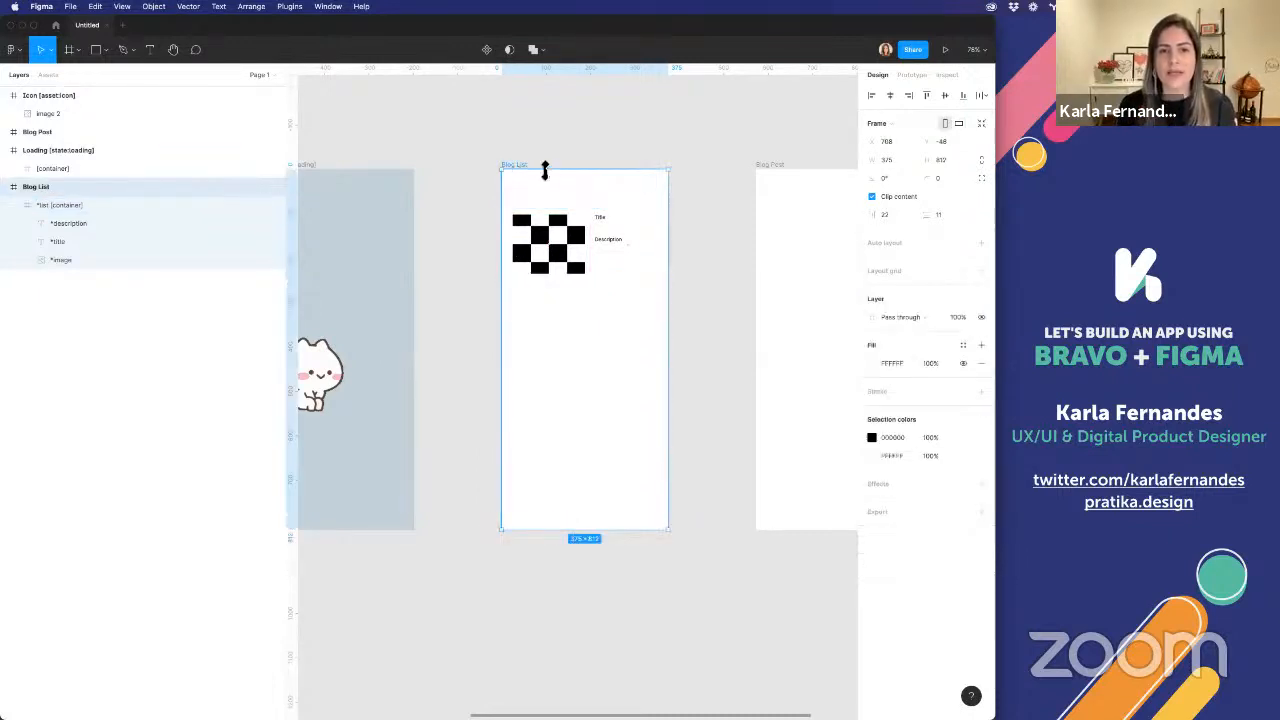
{"action": "left_click", "coordinate": [837, 194]}
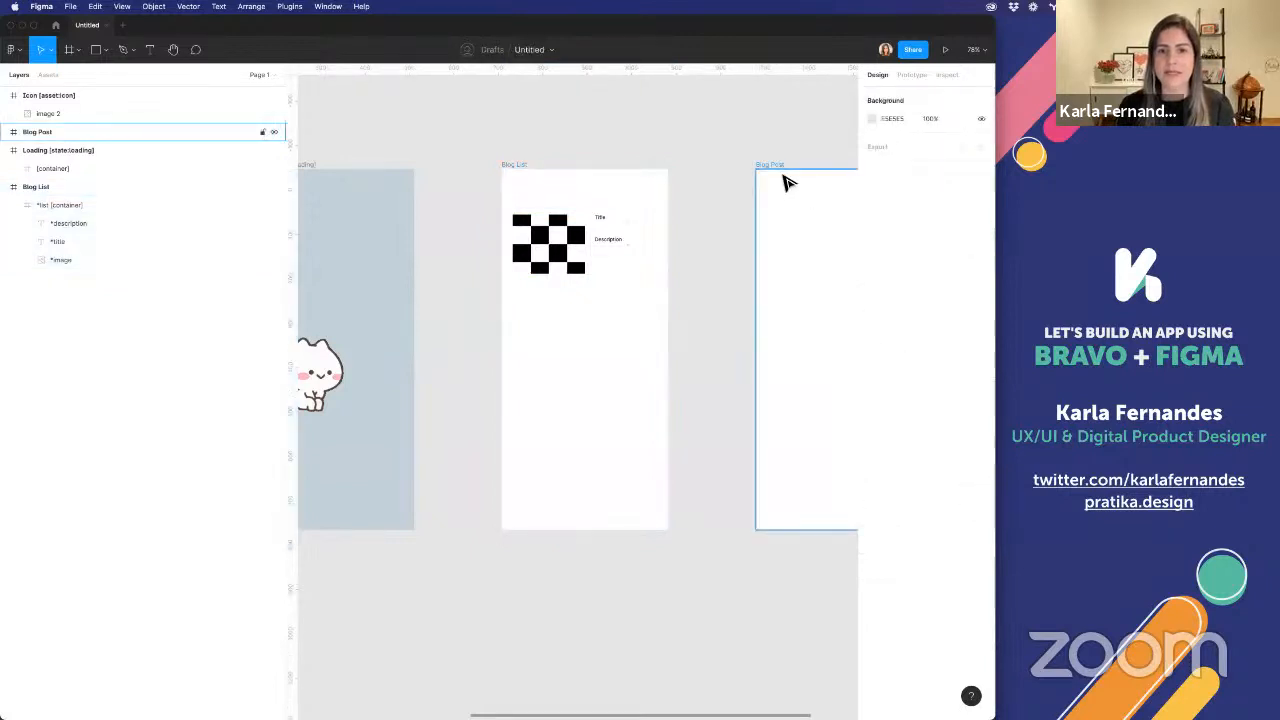
{"action": "scroll", "coordinate": [786, 180], "scroll_direction": "right", "scroll_amount": 3}
{"action": "left_click", "coordinate": [510, 237]}
{"action": "scroll", "coordinate": [514, 236], "scroll_direction": "right", "scroll_amount": 3}
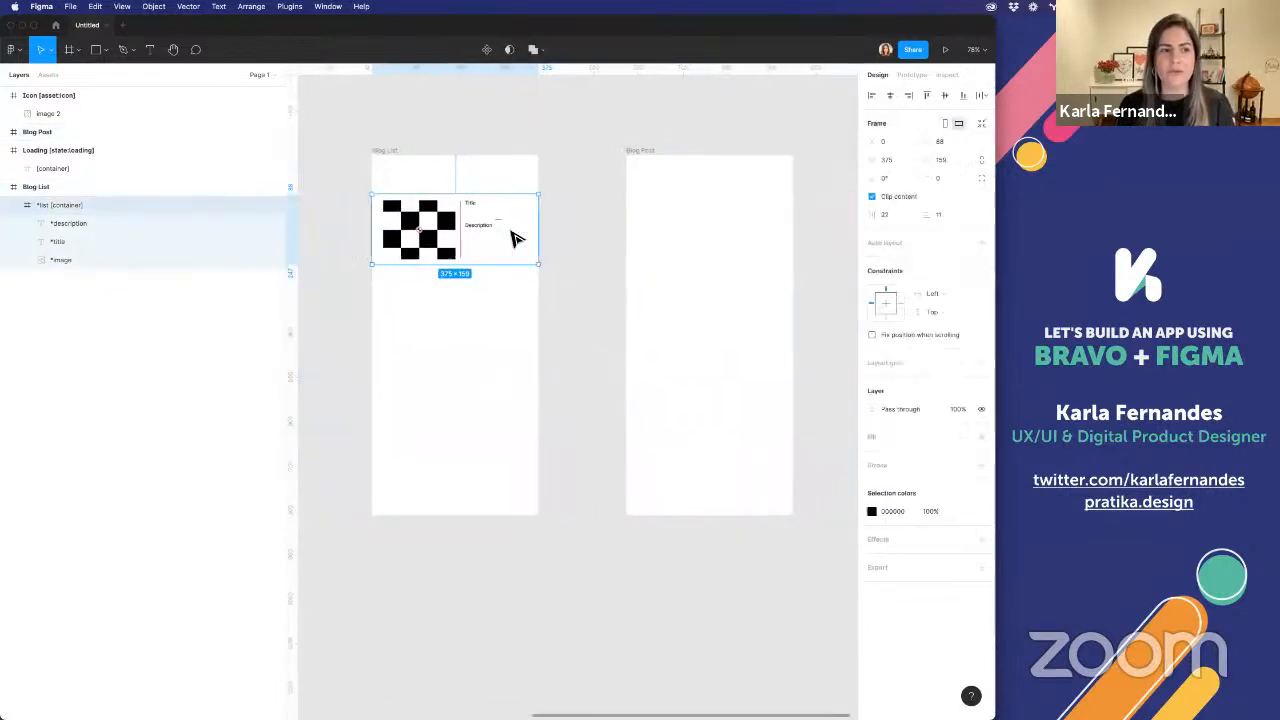
{"action": "left_click", "coordinate": [640, 170]}
{"action": "key", "text": "ctrl+v"}
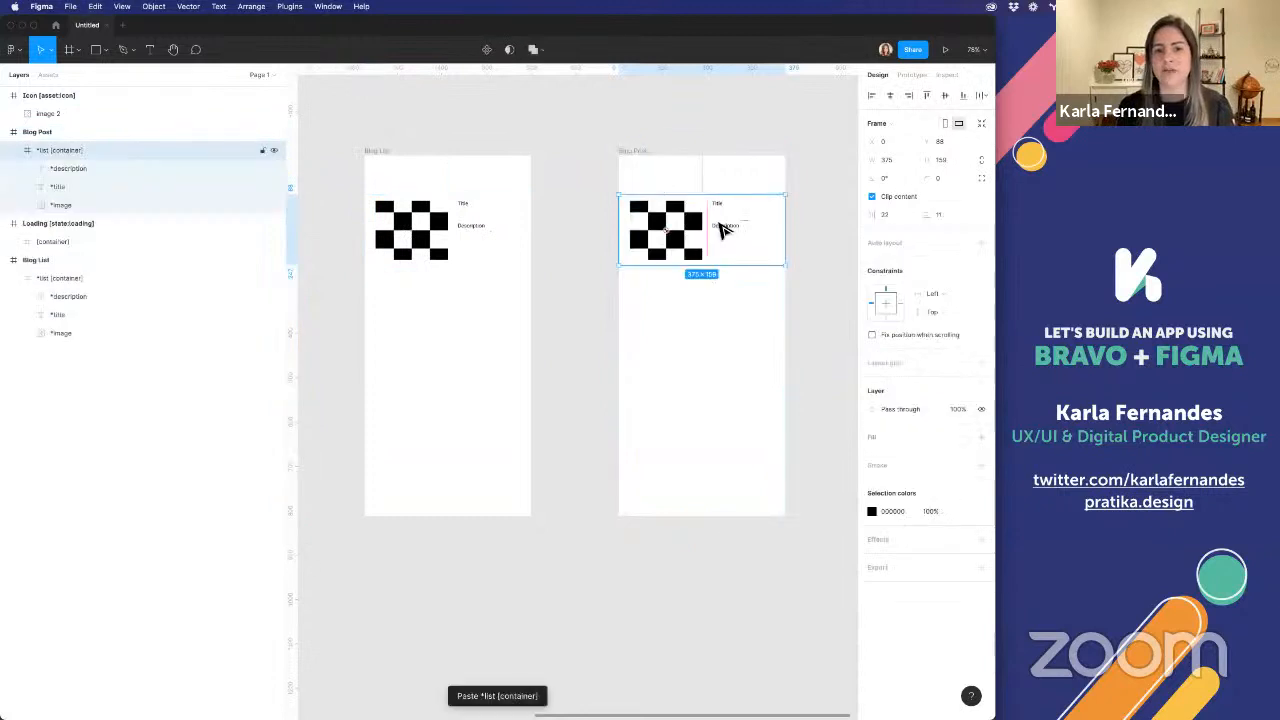
Rename the pasted frame in Blog Post as "post [container]" and extend it downward to about 375 × 738 px
{"action": "double_click", "coordinate": [46, 151]}
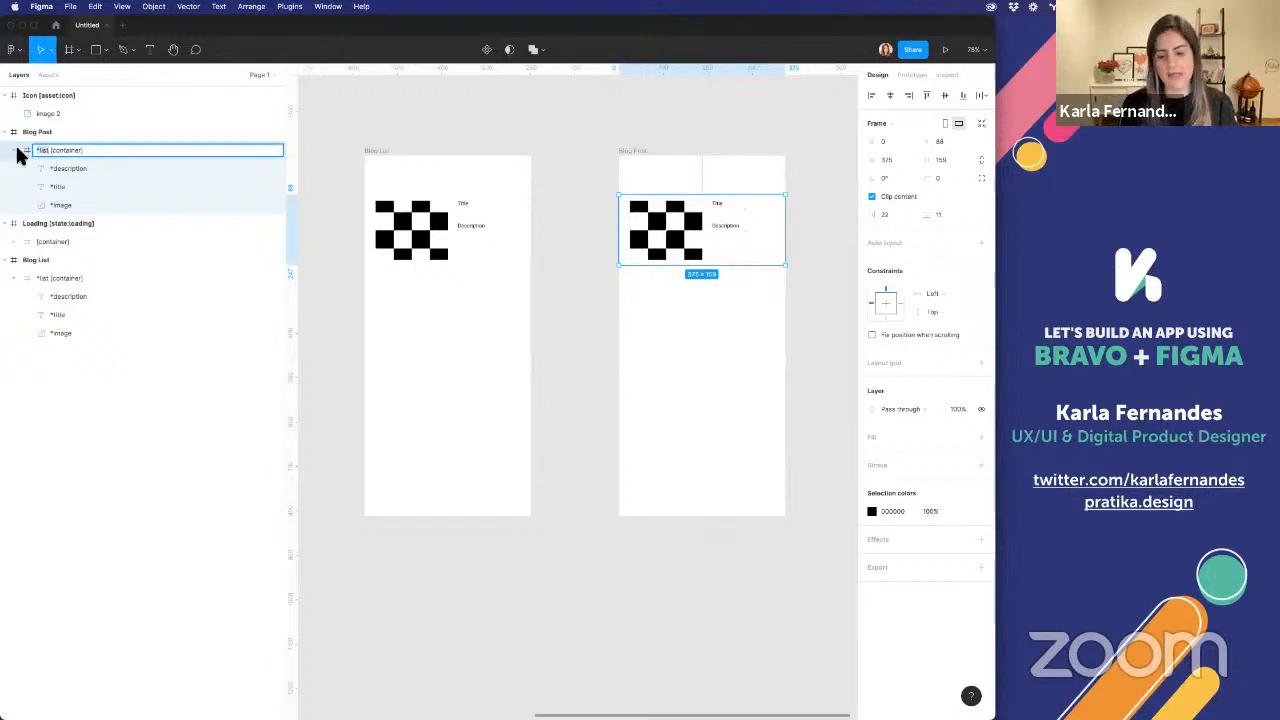
{"action": "type", "text": "post"}
{"action": "key", "text": "Return"}
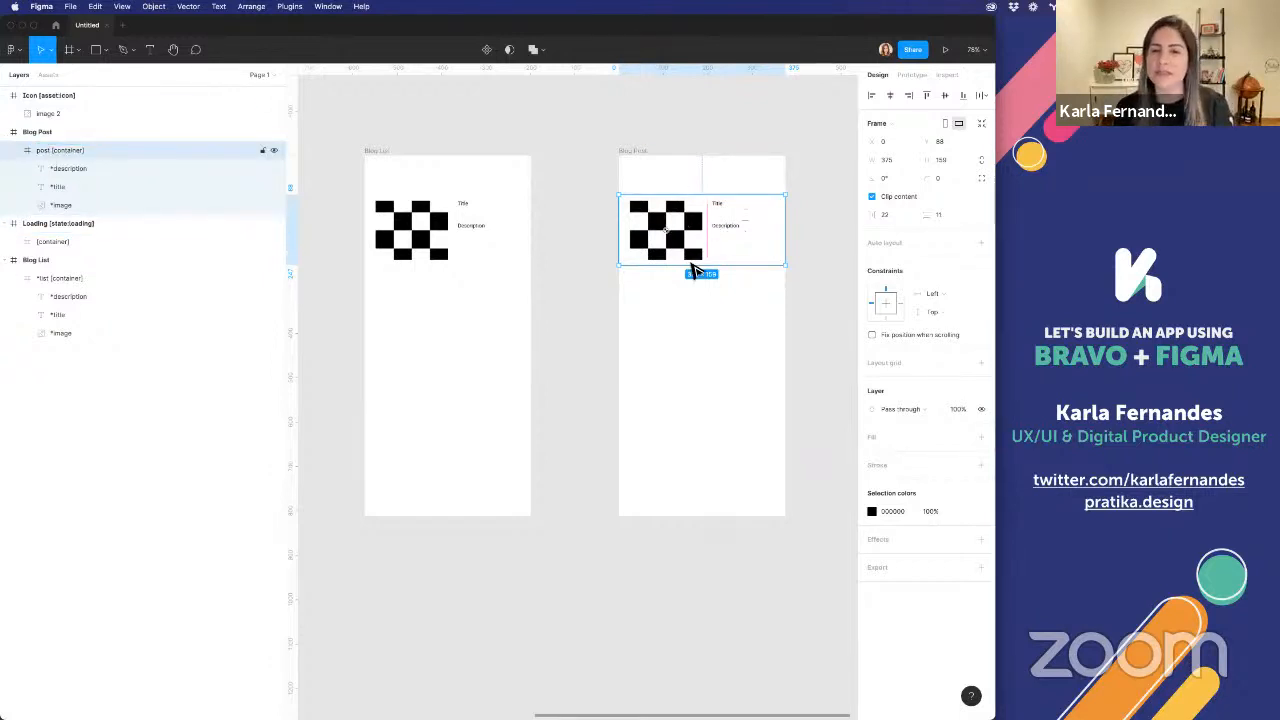
{"action": "left_click_drag", "start_coordinate": [686, 266], "coordinate": [688, 522]}
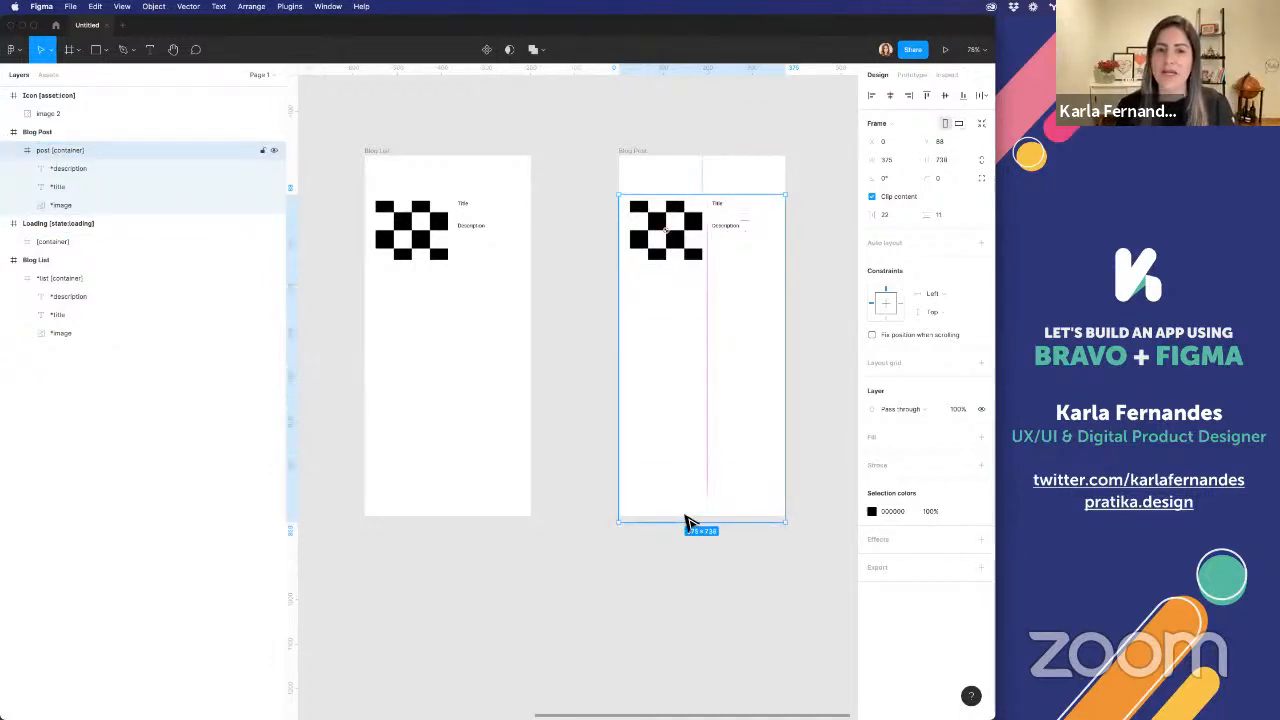
Move the title and description closer together and place them below the image in Blog Post, aligned with its left edge
{"action": "left_click", "coordinate": [722, 205]}
{"action": "left_click", "coordinate": [724, 228], "text": "shift"}
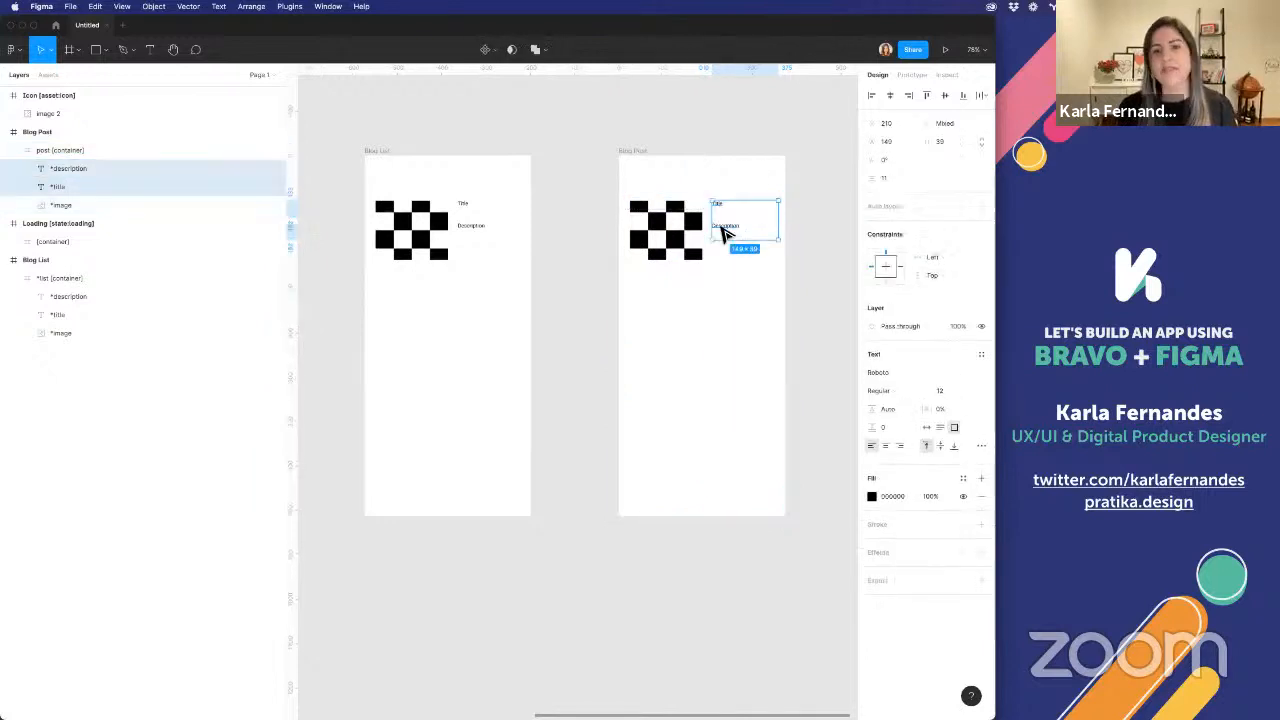
{"action": "left_click_drag", "start_coordinate": [723, 209], "coordinate": [728, 222]}
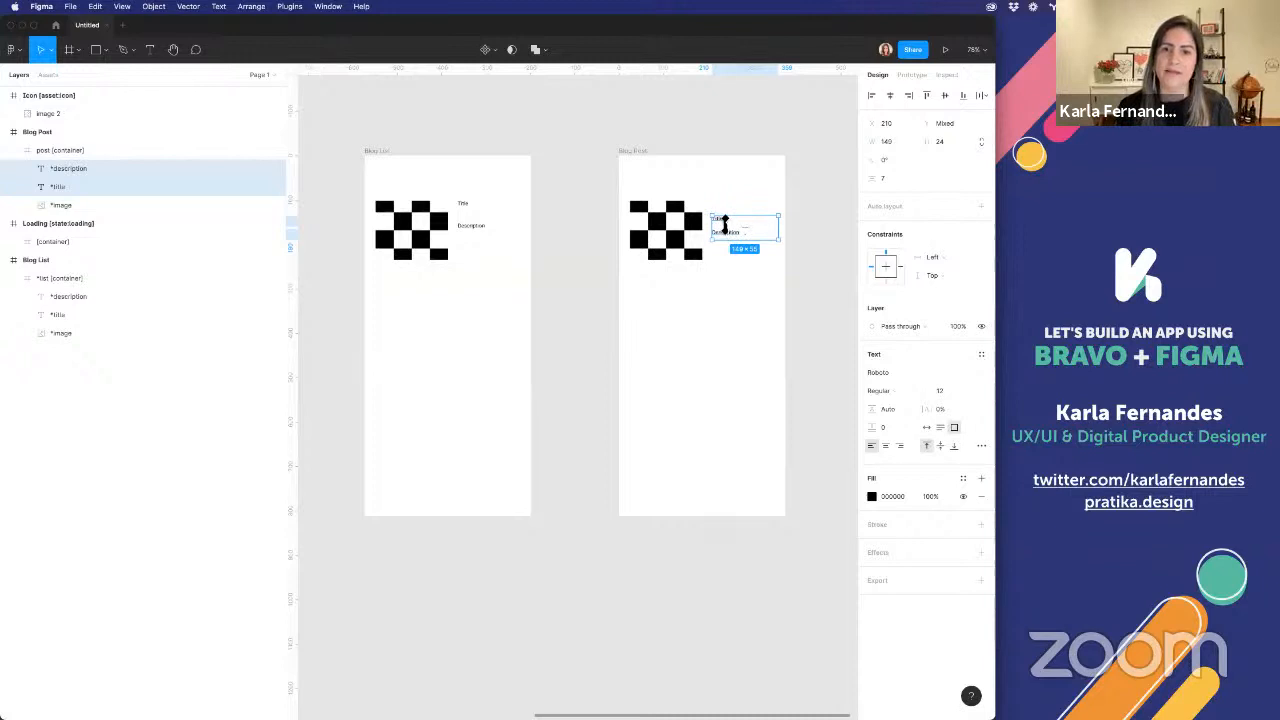
{"action": "left_click_drag", "start_coordinate": [724, 226], "coordinate": [641, 284]}
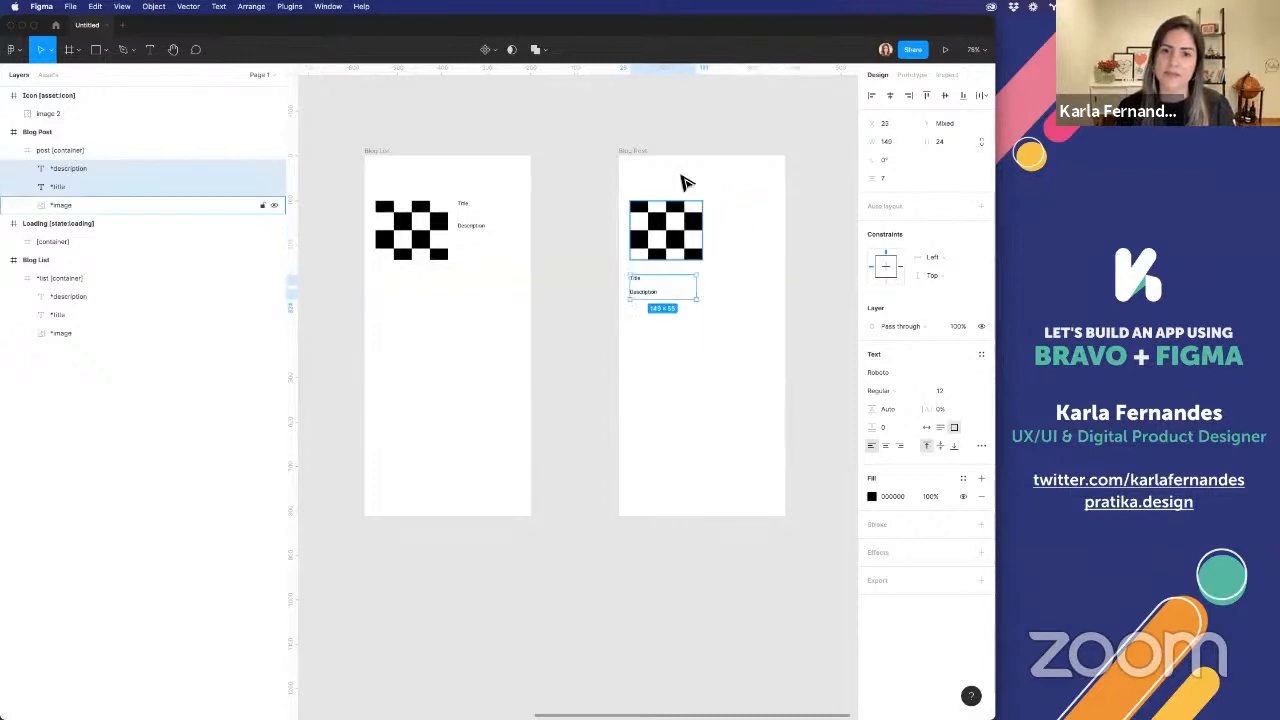
Stretch the Blog Post image across the full width of the post container, flush with the container's upper edge
{"action": "left_click", "coordinate": [696, 230]}
{"action": "left_click_drag", "start_coordinate": [710, 229], "coordinate": [788, 229]}
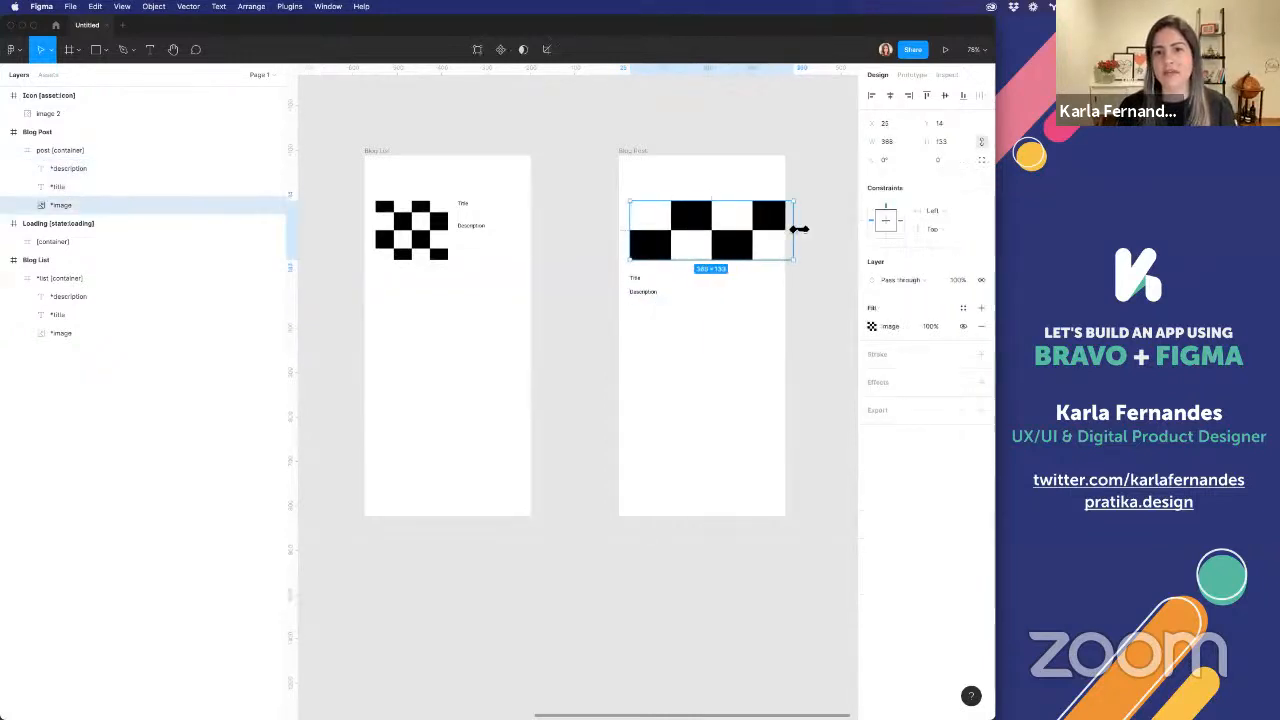
{"action": "mouse_move", "coordinate": [637, 205]}
{"action": "left_mouse_down"}
{"action": "mouse_move", "coordinate": [614, 177]}
{"action": "mouse_move", "coordinate": [625, 204]}
{"action": "left_mouse_up"}
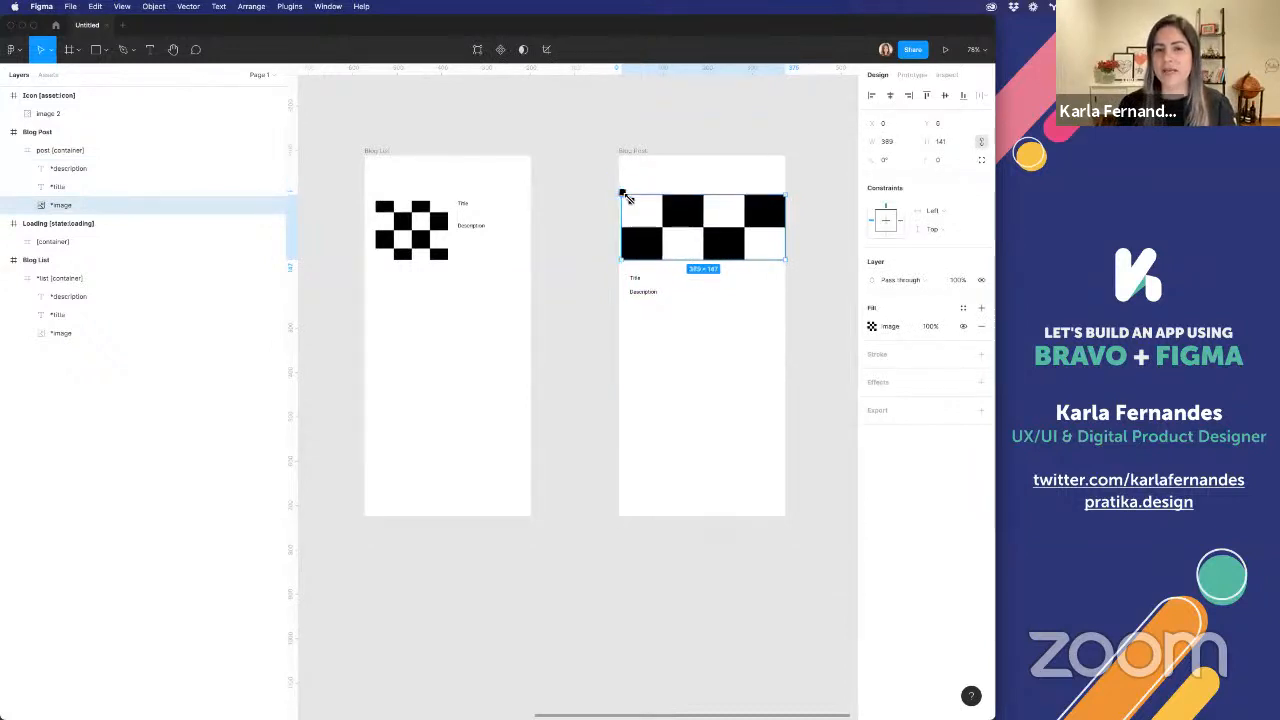
{"action": "left_click", "coordinate": [588, 200]}
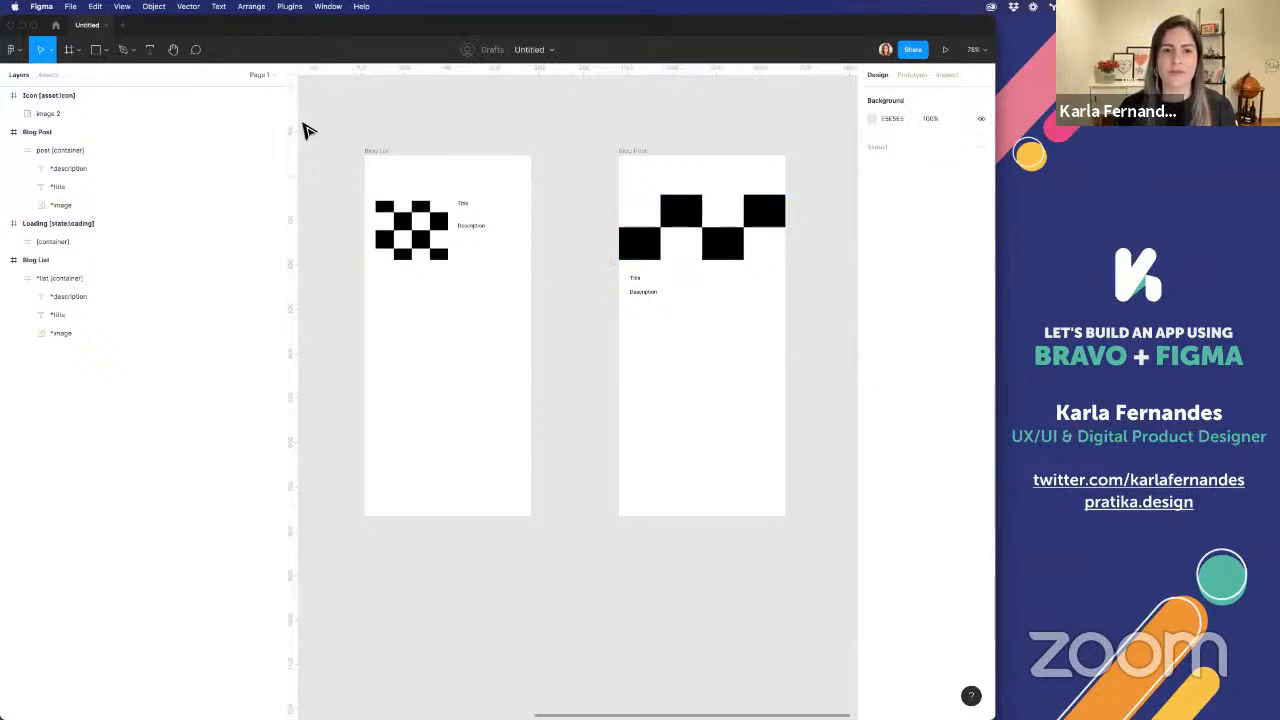
Close the LottieFiles plugin and run Bravo Studio Tag Manager with the Blog List frame selected
{"action": "left_click", "coordinate": [379, 155]}
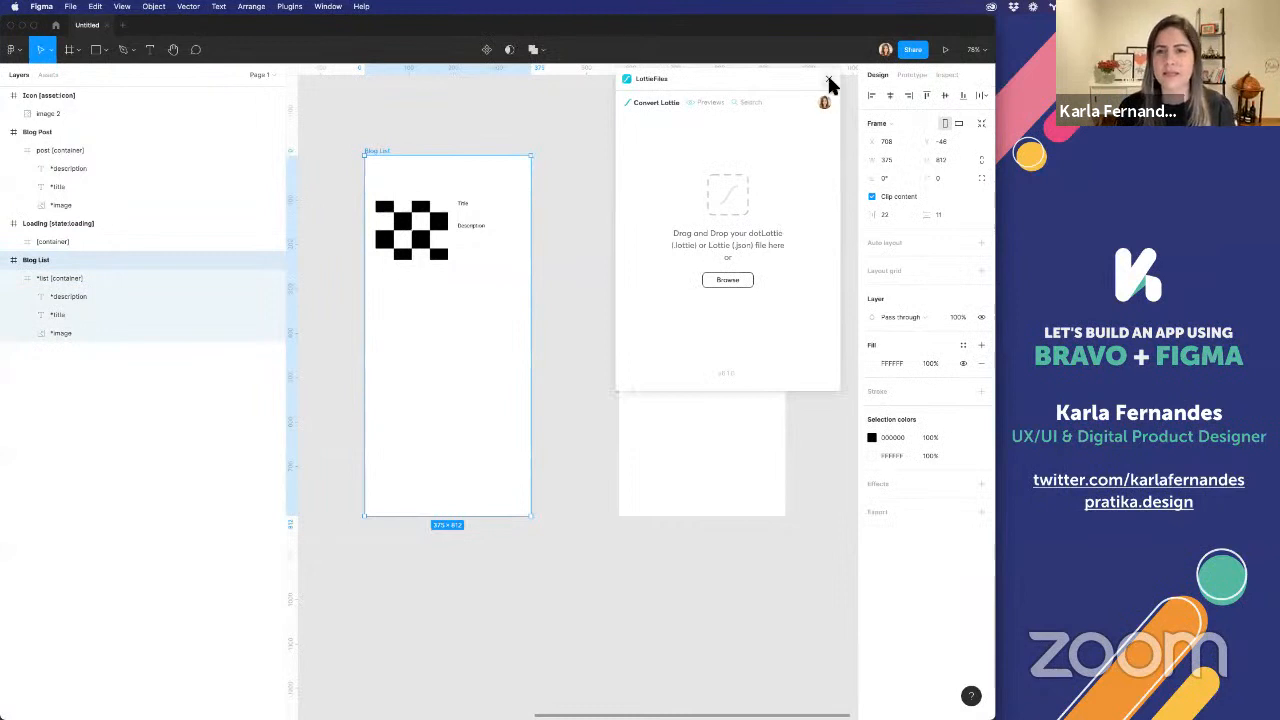
{"action": "left_click", "coordinate": [828, 80]}
{"action": "right_click", "coordinate": [587, 263]}
{"action": "mouse_move", "coordinate": [674, 331]}
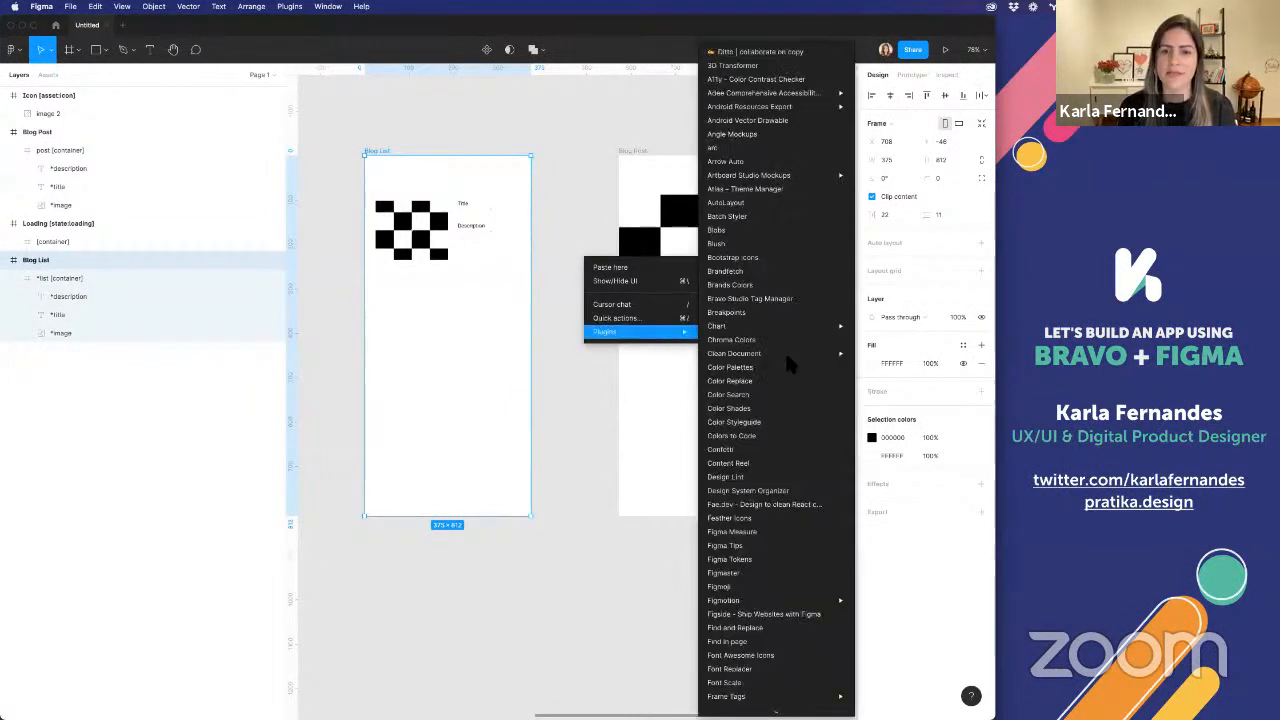
{"action": "left_click", "coordinate": [750, 300]}
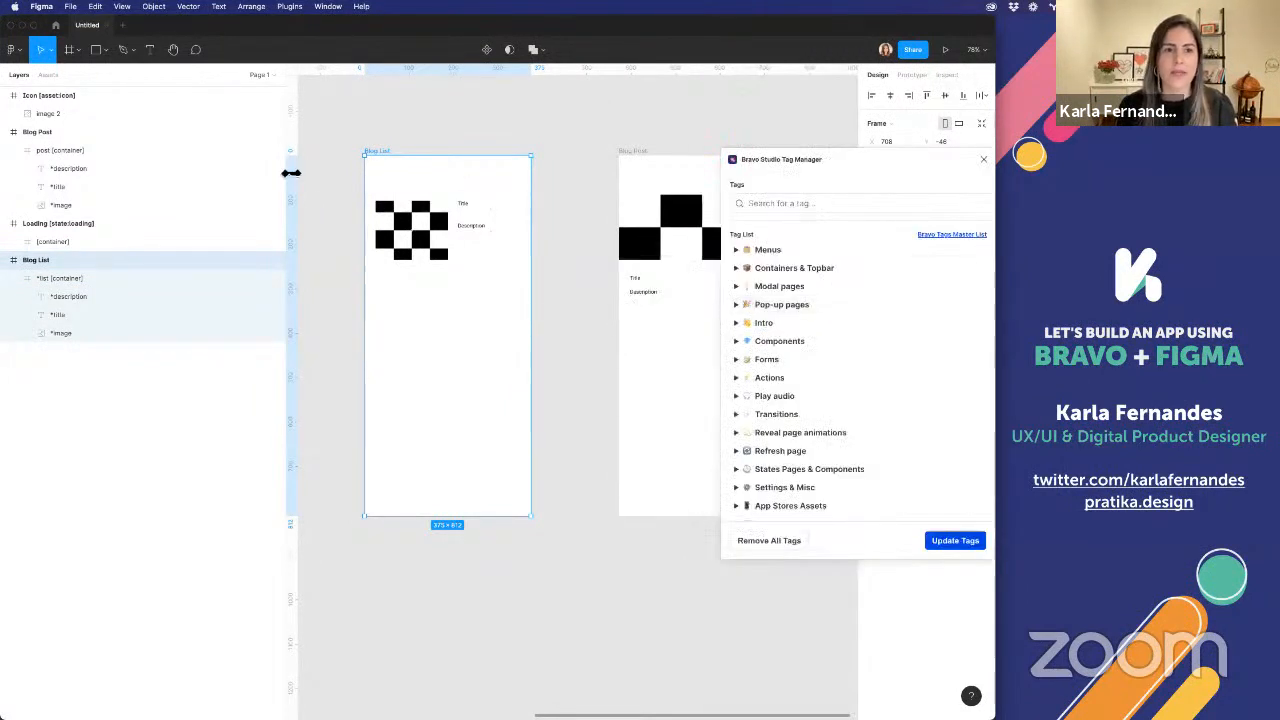
Find the dark status bar tag and apply [statusbar:dark] to the Blog List frame
{"action": "left_click", "coordinate": [806, 202]}
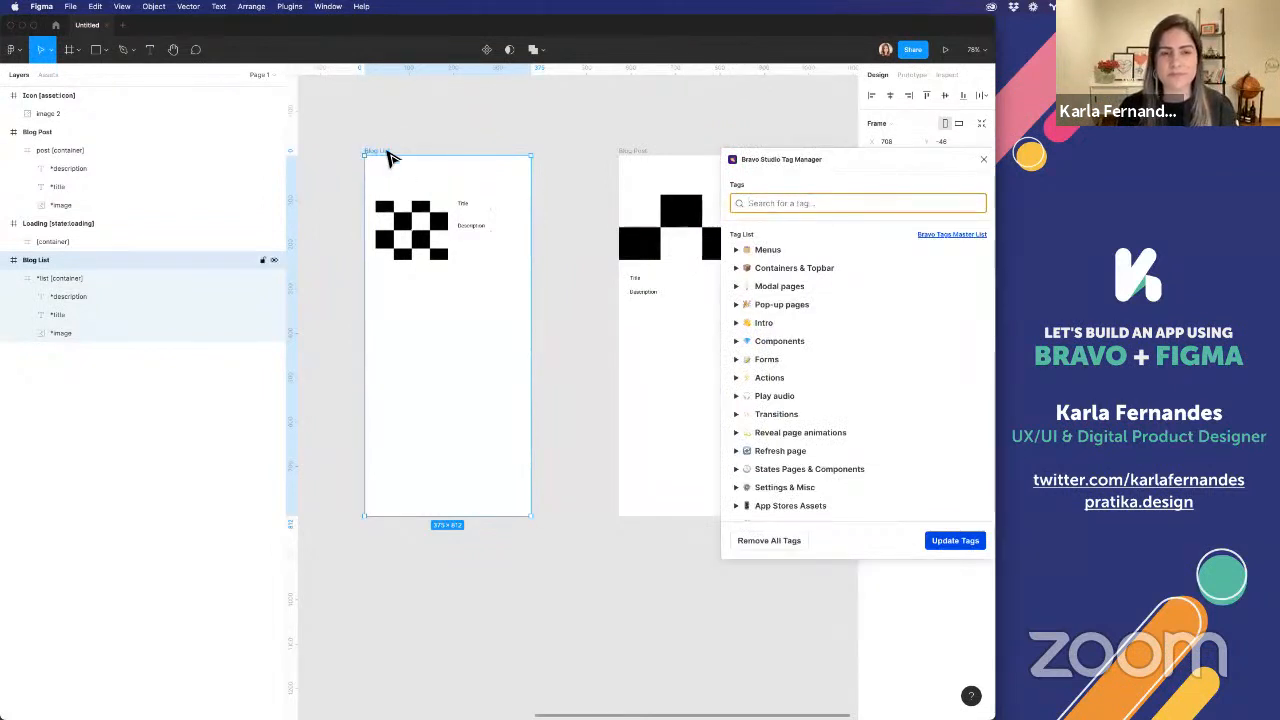
{"action": "left_click", "coordinate": [389, 153]}
{"action": "left_click", "coordinate": [822, 217]}
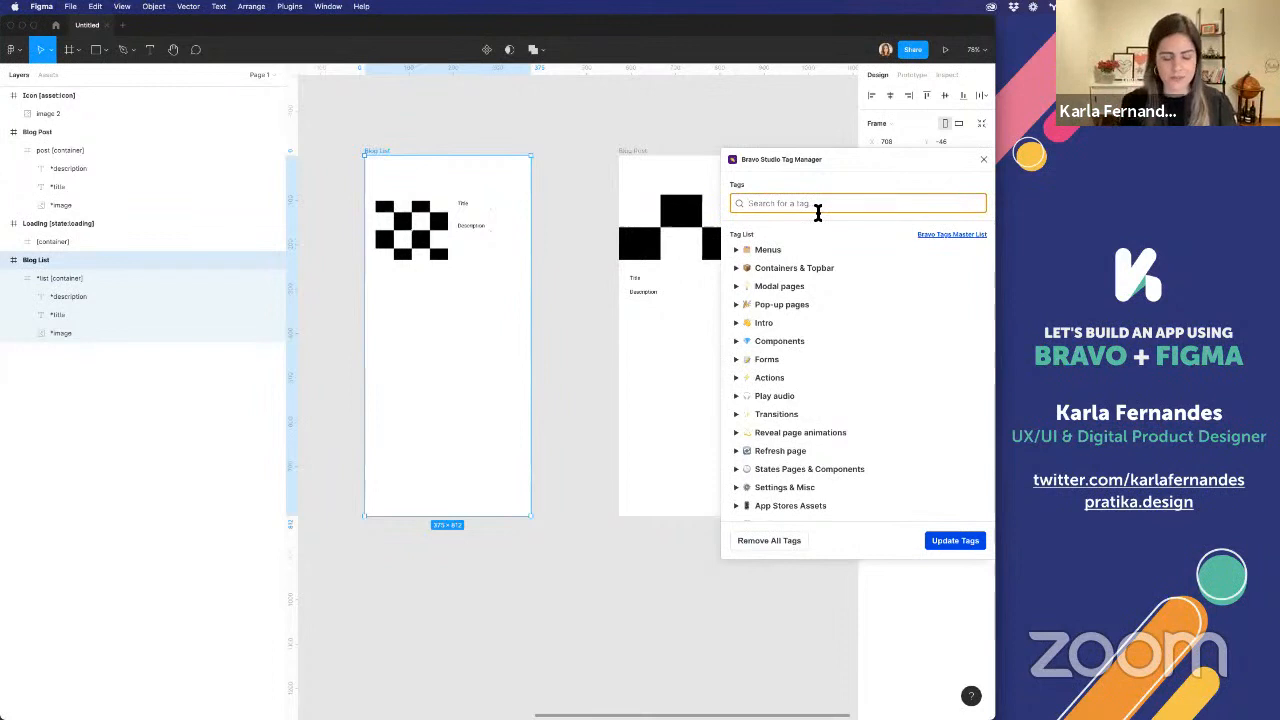
{"action": "type", "text": "sta"}
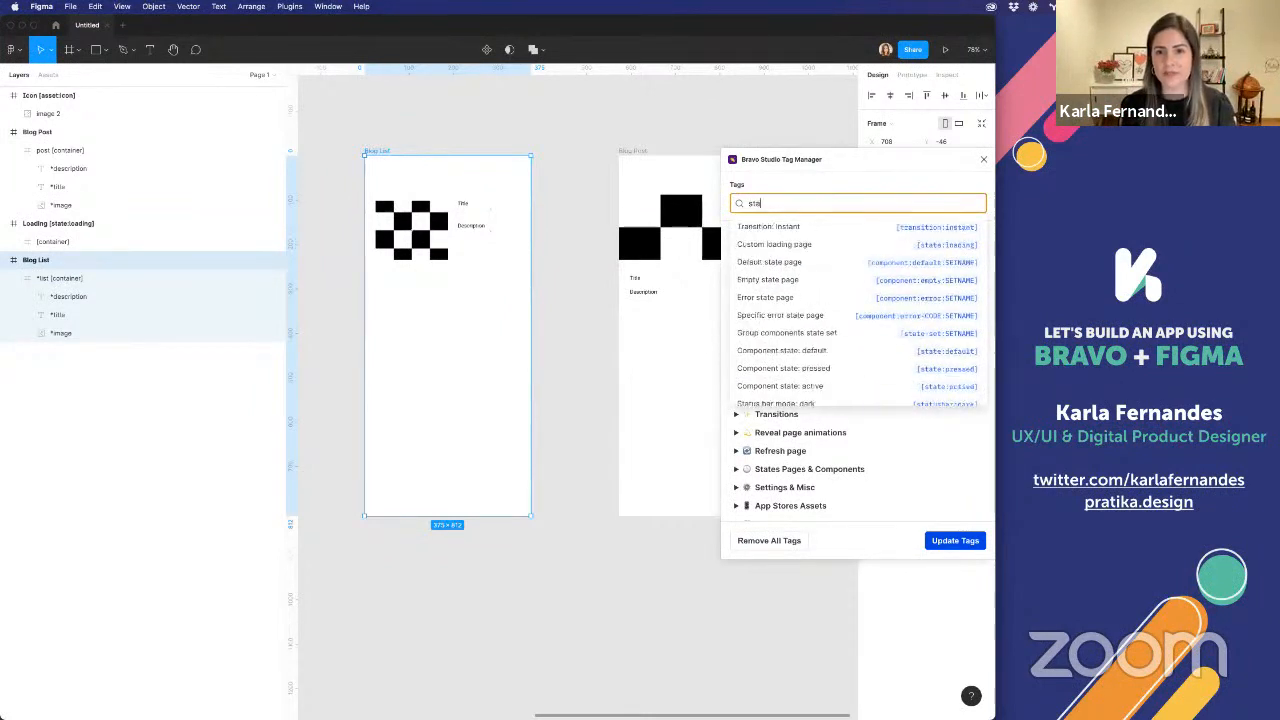
{"action": "type", "text": "tu"}
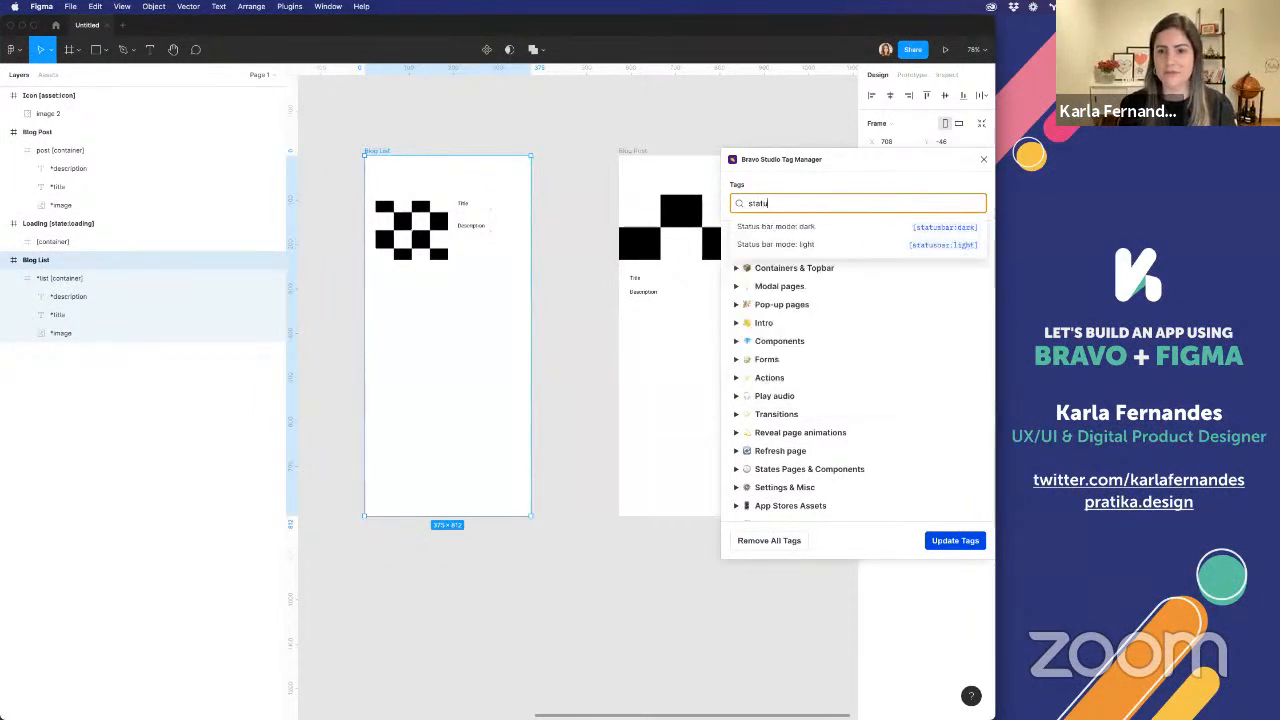
{"action": "left_click", "coordinate": [825, 225]}
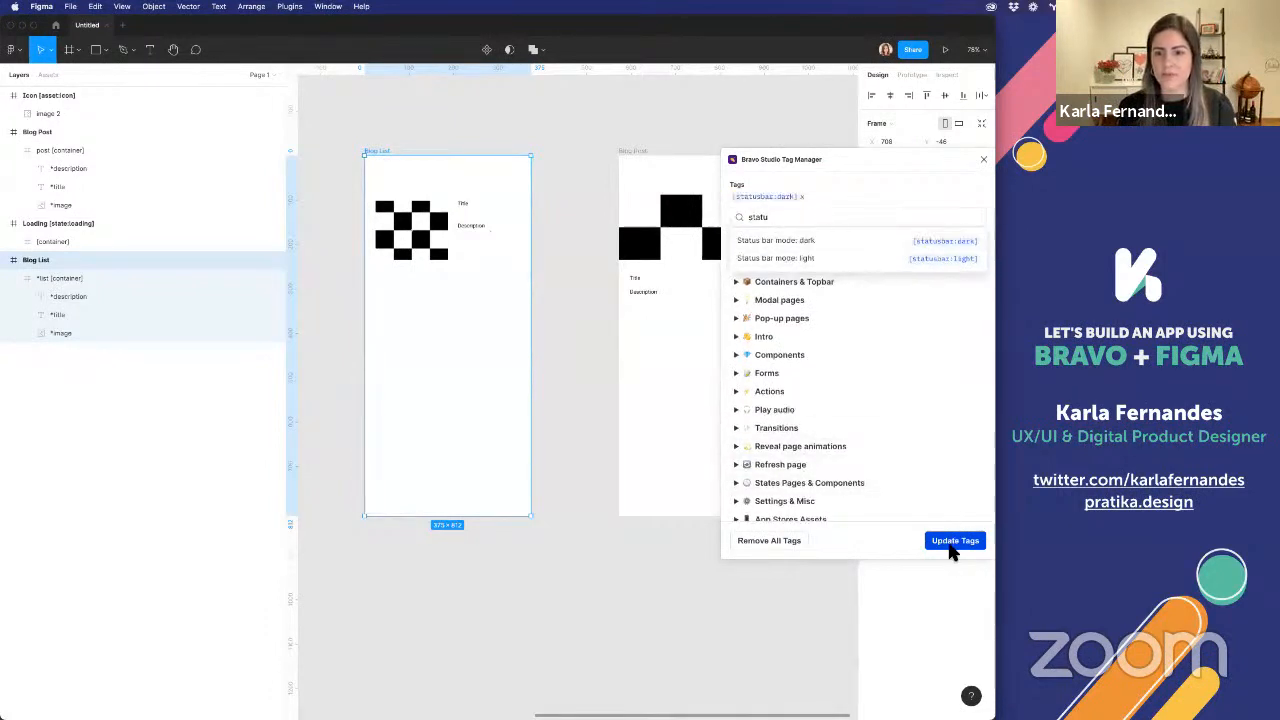
{"action": "left_click", "coordinate": [951, 544]}
Apply the [statusbar:dark] tag to the Blog Post frame
{"action": "left_click", "coordinate": [634, 151]}
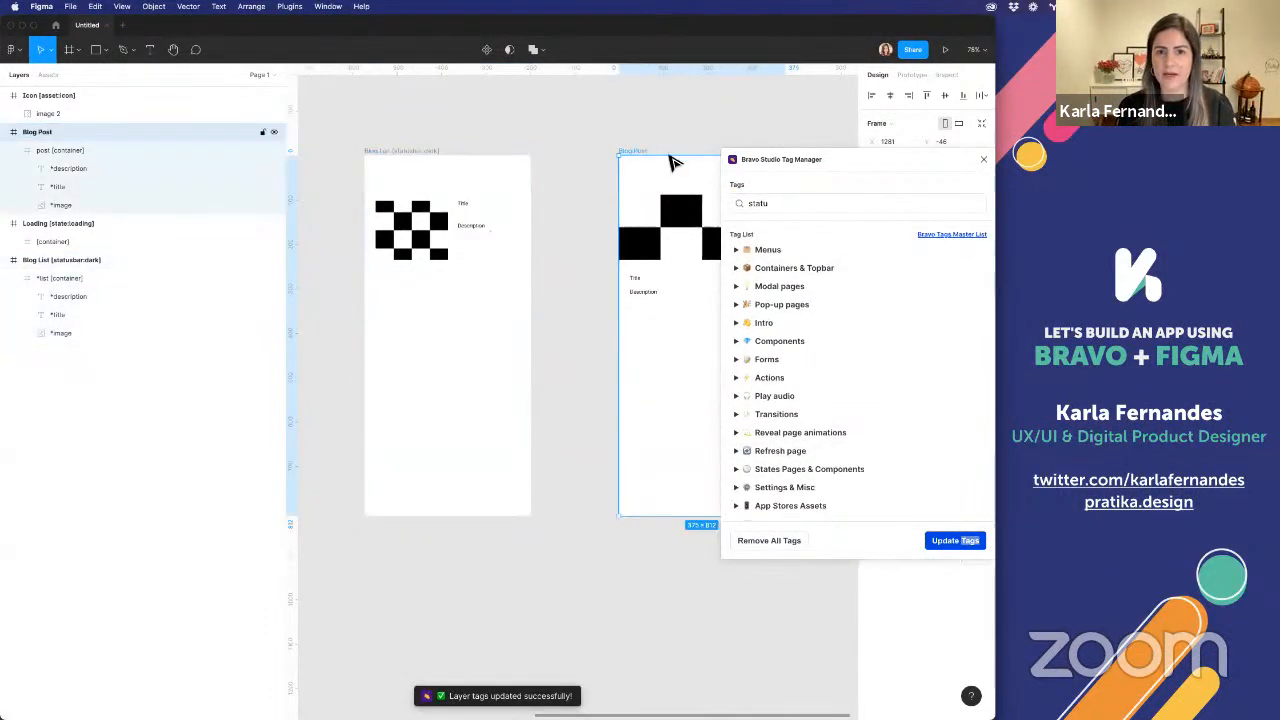
{"action": "left_click", "coordinate": [797, 203]}
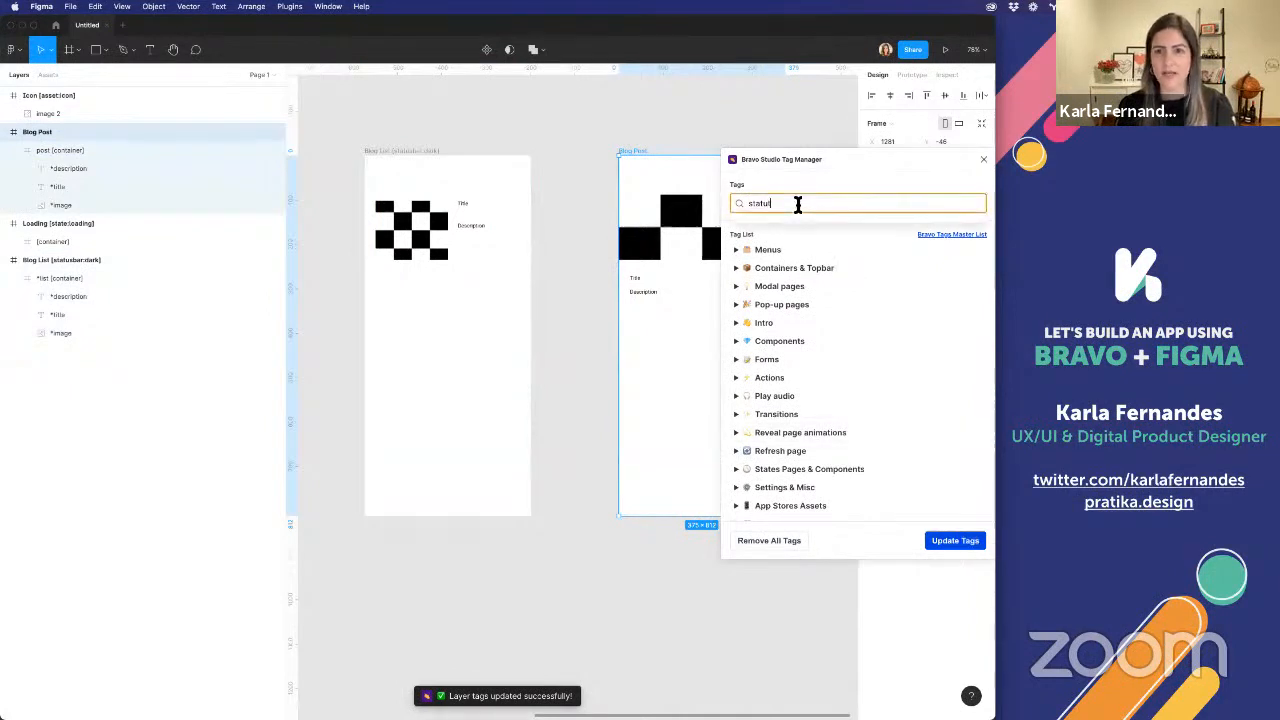
{"action": "type", "text": "s"}
{"action": "left_click", "coordinate": [838, 226]}
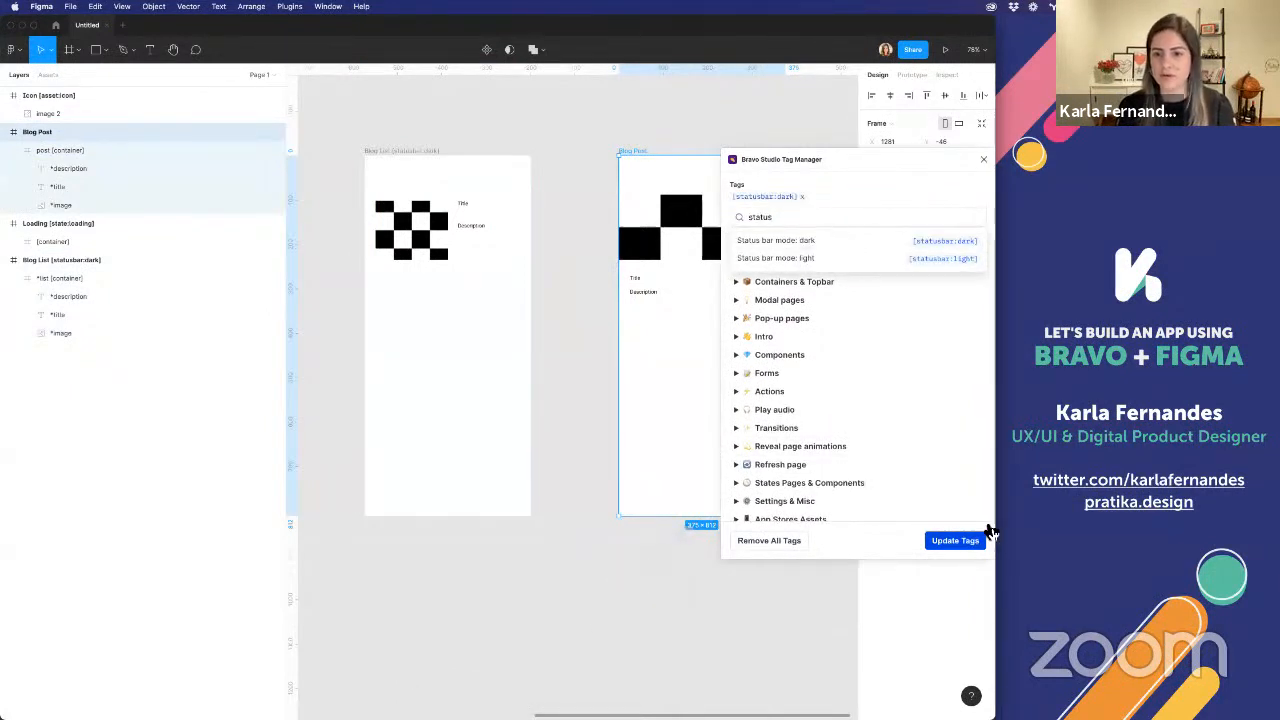
{"action": "left_click", "coordinate": [955, 541]}
{"action": "left_click", "coordinate": [500, 240]}
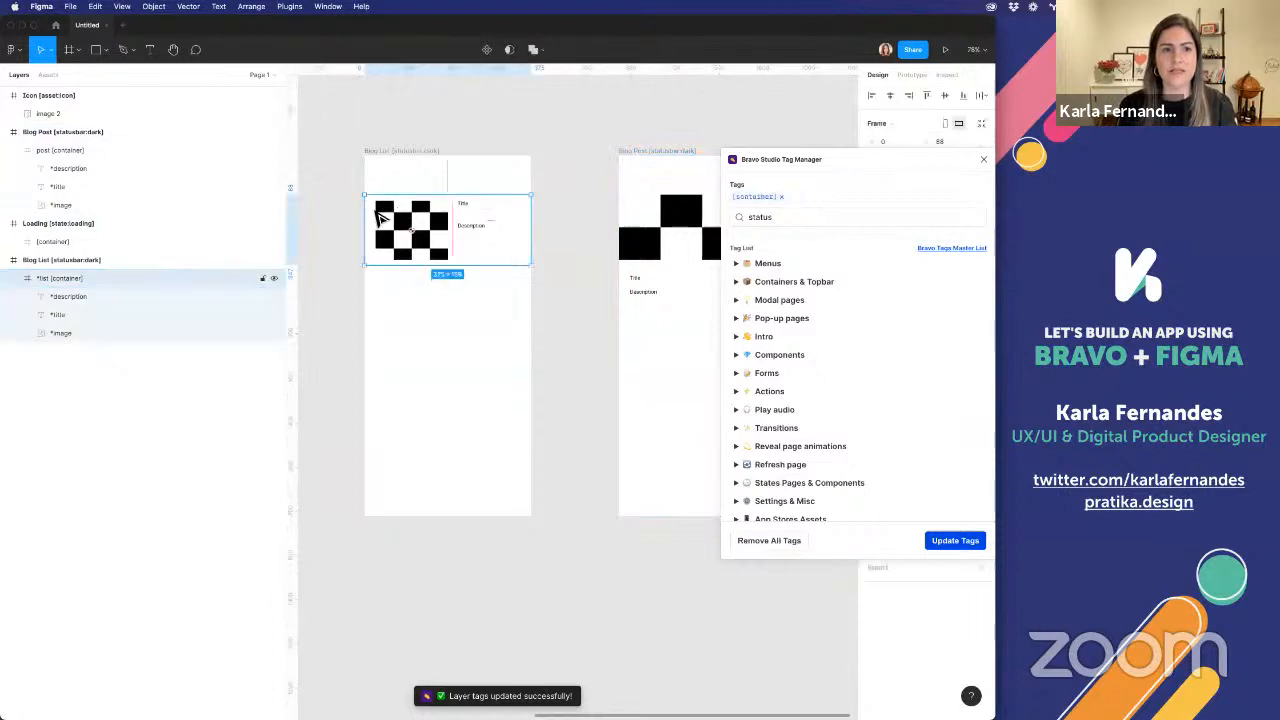
{"action": "left_click", "coordinate": [664, 217]}
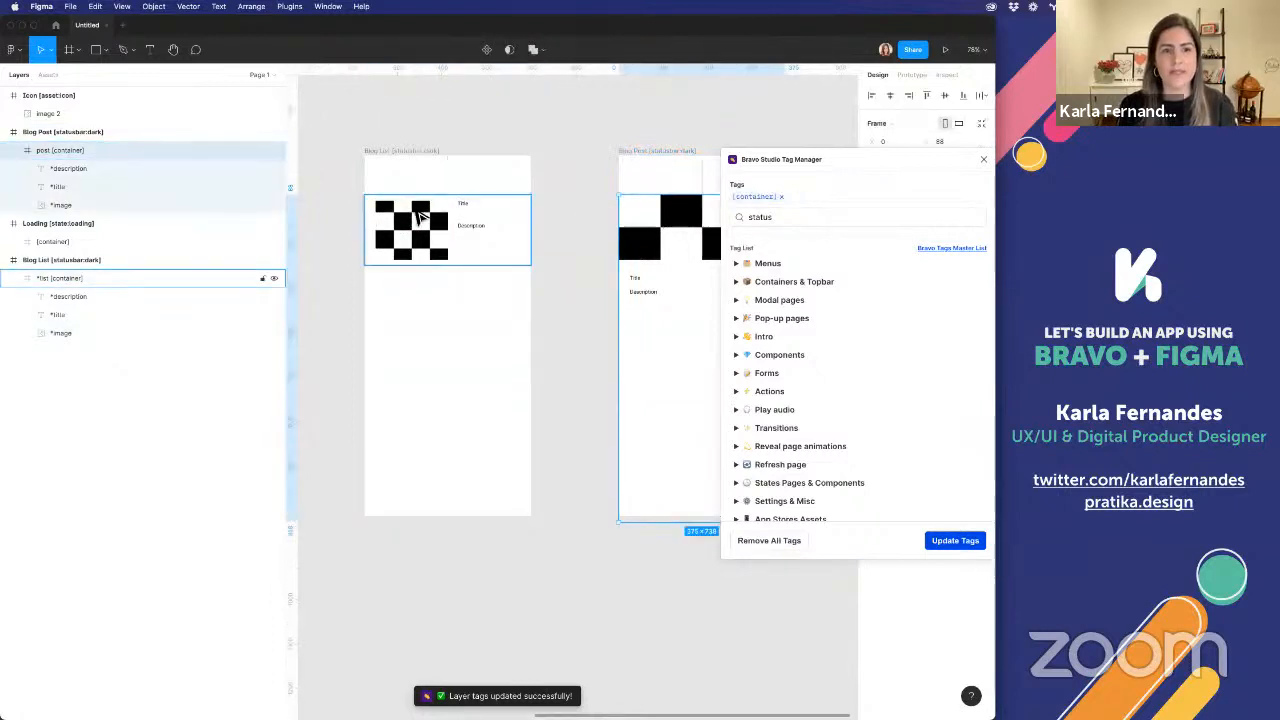
{"action": "left_click", "coordinate": [415, 211]}
{"action": "left_click", "coordinate": [416, 178]}
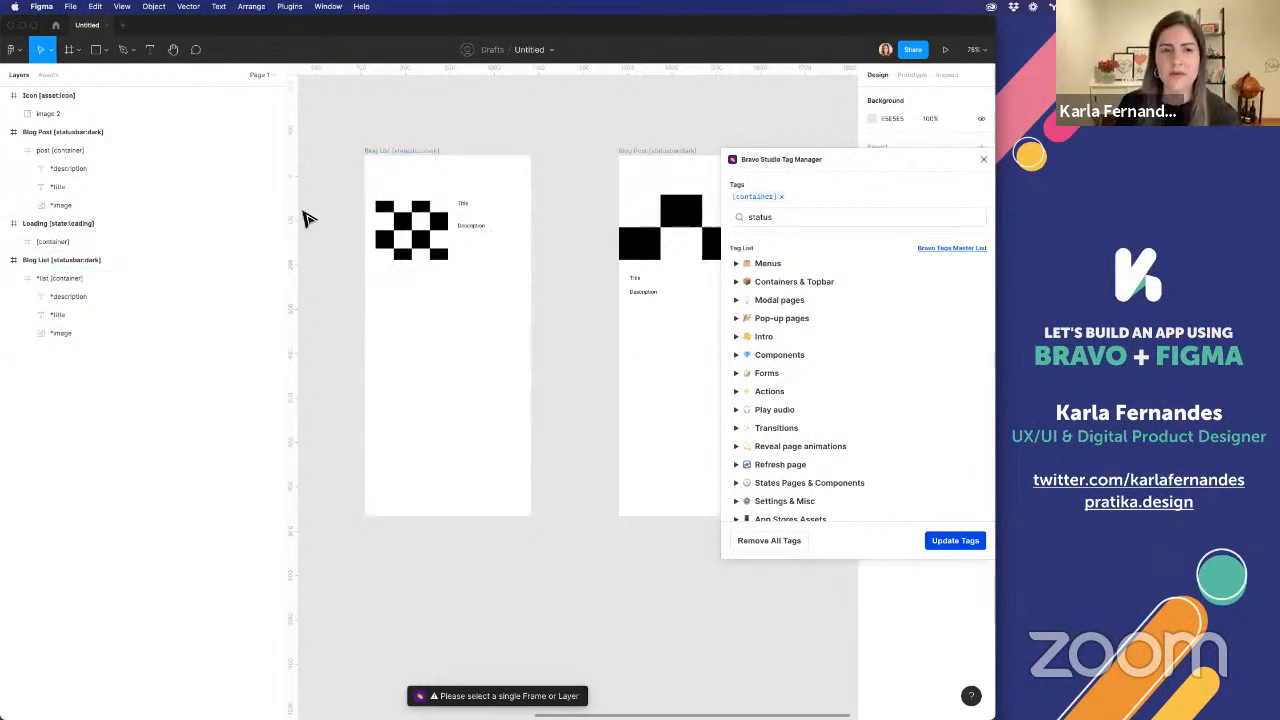
Draw a 375 × 42 px rectangle along the upper edge of Blog List and place a horizontal guide at its lower edge
{"action": "left_click", "coordinate": [96, 49]}
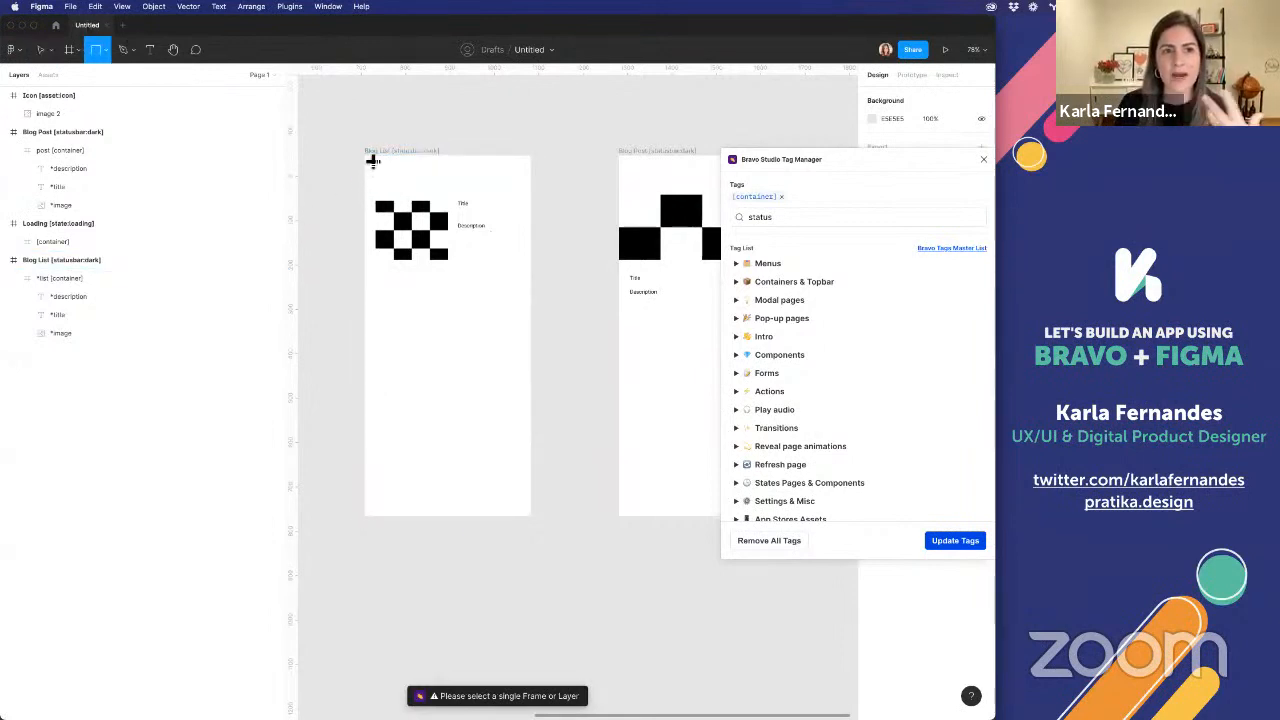
{"action": "left_click_drag", "start_coordinate": [380, 160], "coordinate": [531, 185]}
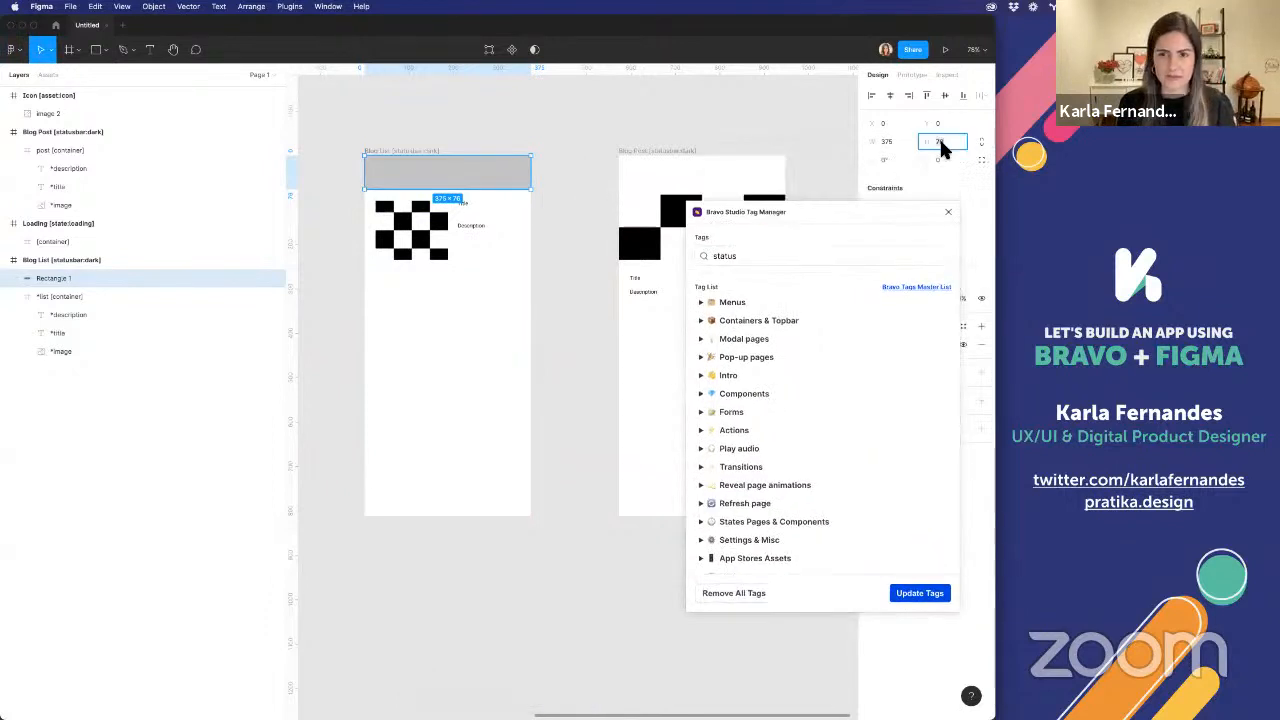
{"action": "type", "text": "42"}
{"action": "key", "text": "Return"}
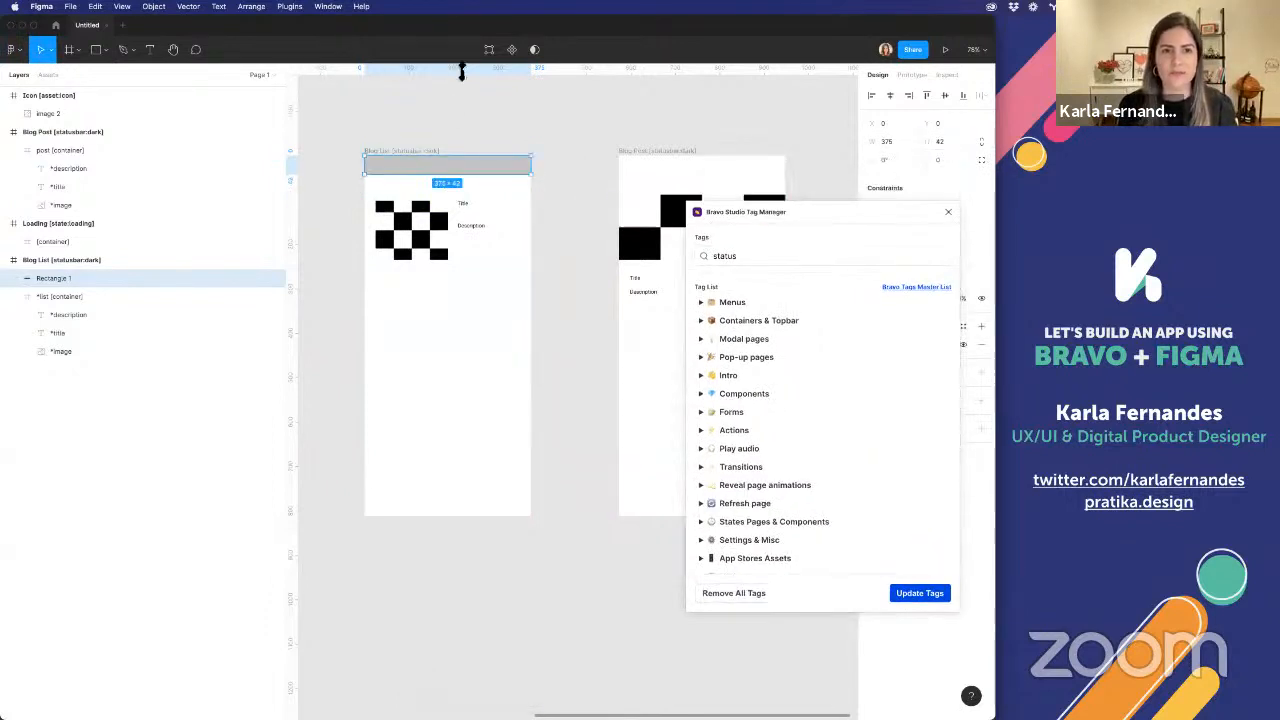
{"action": "left_click_drag", "start_coordinate": [461, 72], "coordinate": [551, 178]}
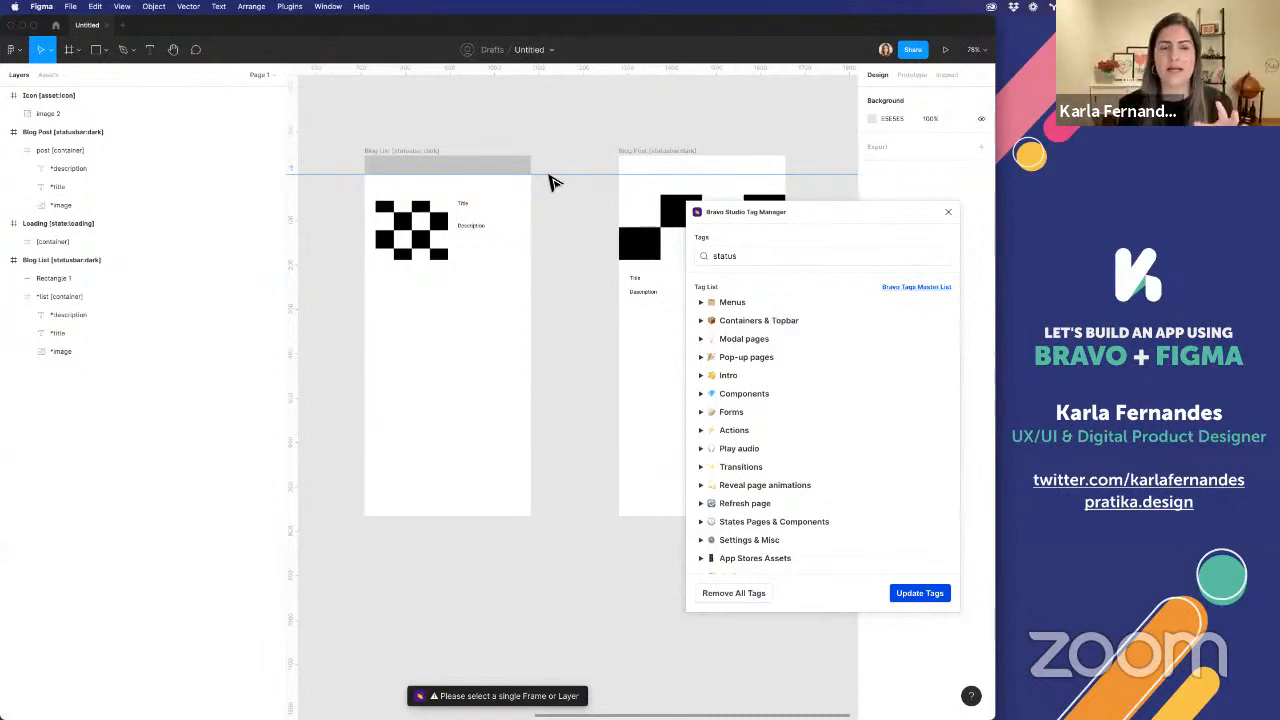
Search the Bravo tags for "con" with the grey rectangle in Blog List selected
{"action": "left_click", "coordinate": [470, 172]}
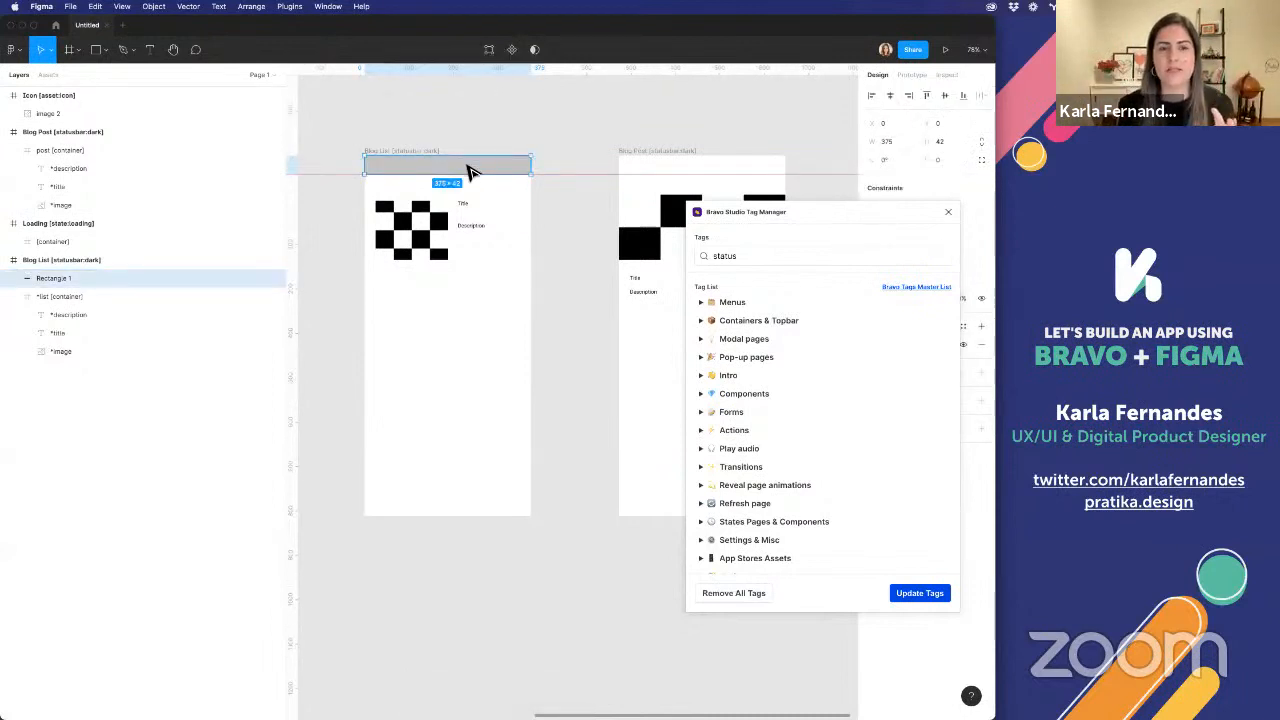
{"action": "left_click", "coordinate": [741, 257]}
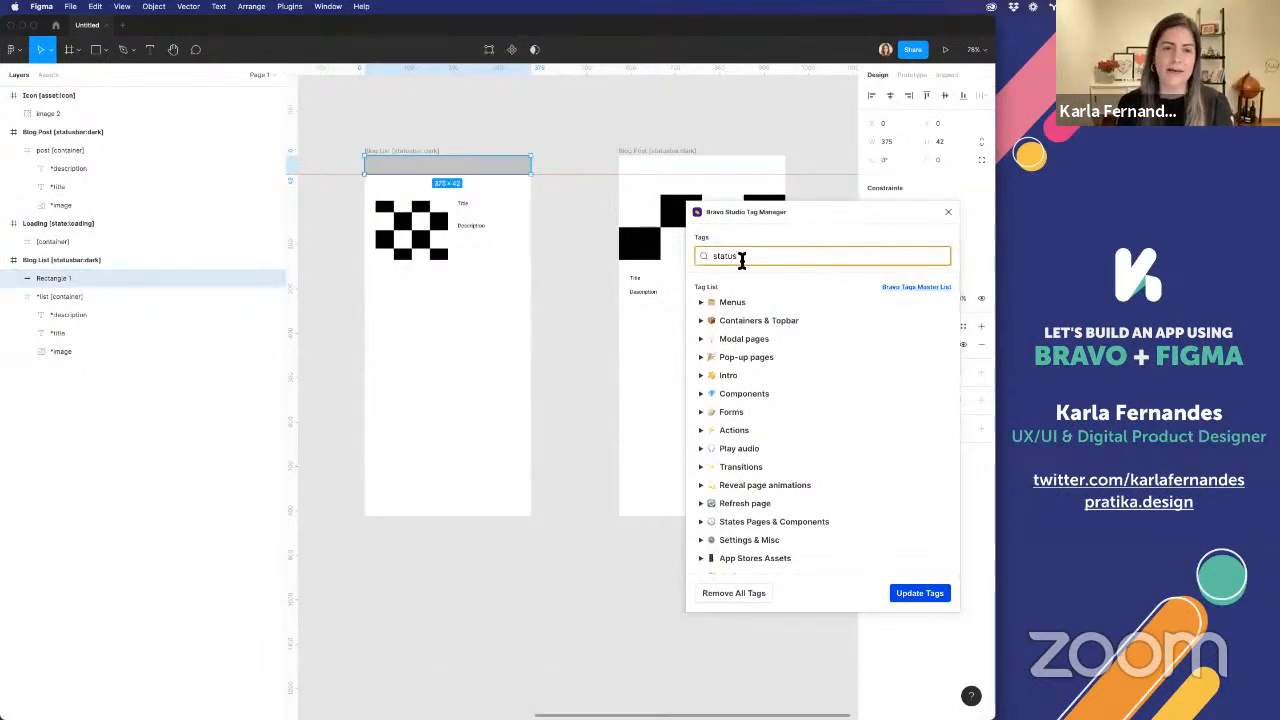
{"action": "key", "text": "BackSpace"}
{"action": "key", "text": "BackSpace"}
{"action": "key", "text": "BackSpace"}
{"action": "key", "text": "BackSpace"}
{"action": "key", "text": "BackSpace"}
{"action": "key", "text": "BackSpace"}
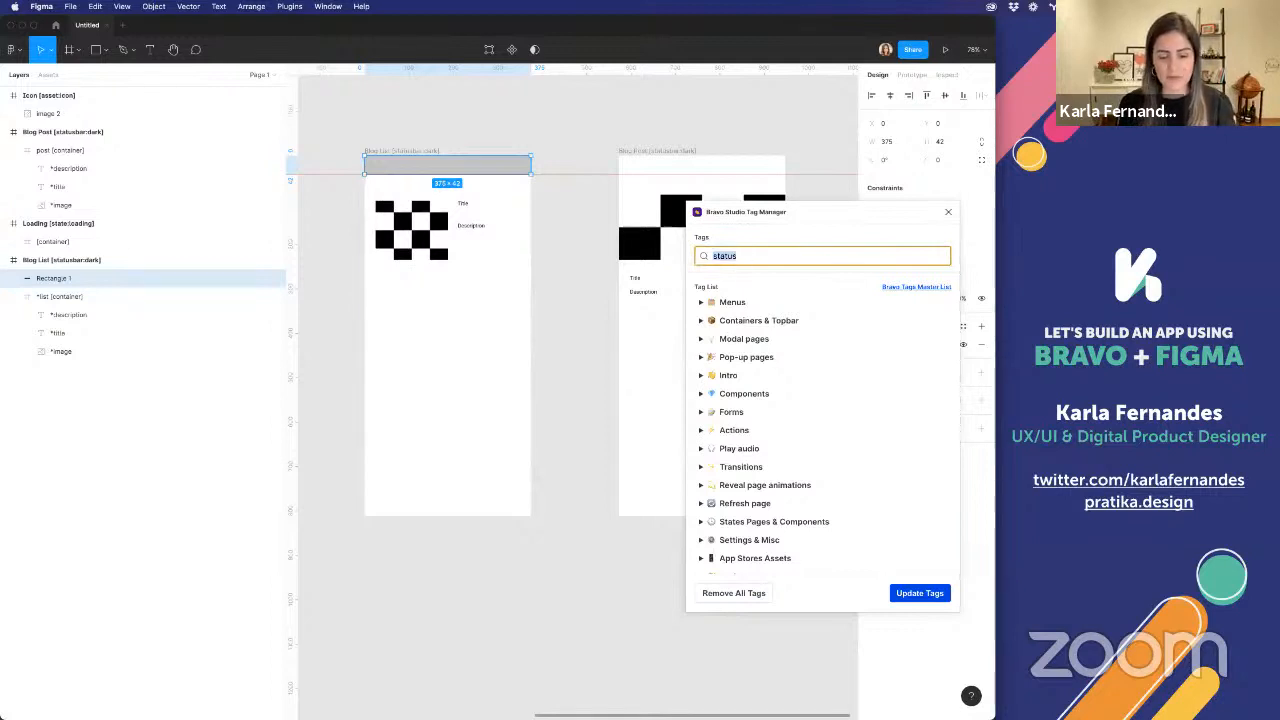
{"action": "type", "text": "con"}
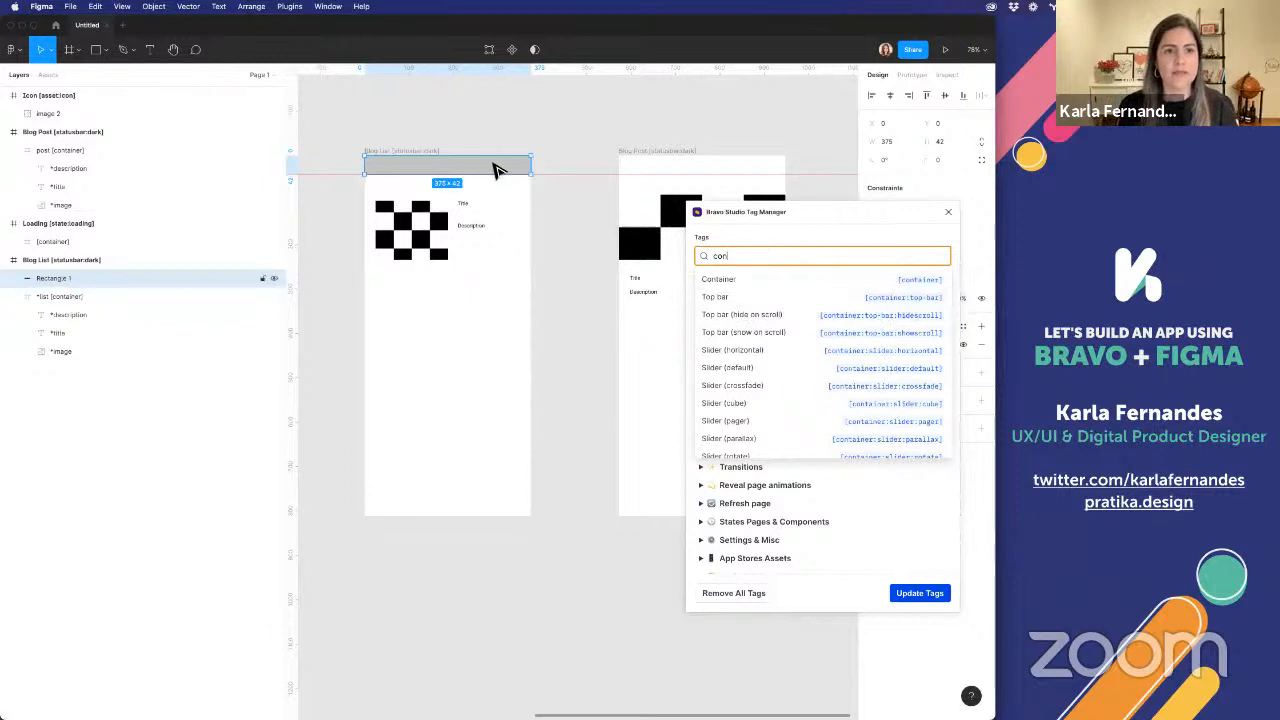
Draw a 375 × 42 px frame around the grey rectangle, apply the [container:top-bar] tag to it and close the tag manager
{"action": "left_click", "coordinate": [68, 49]}
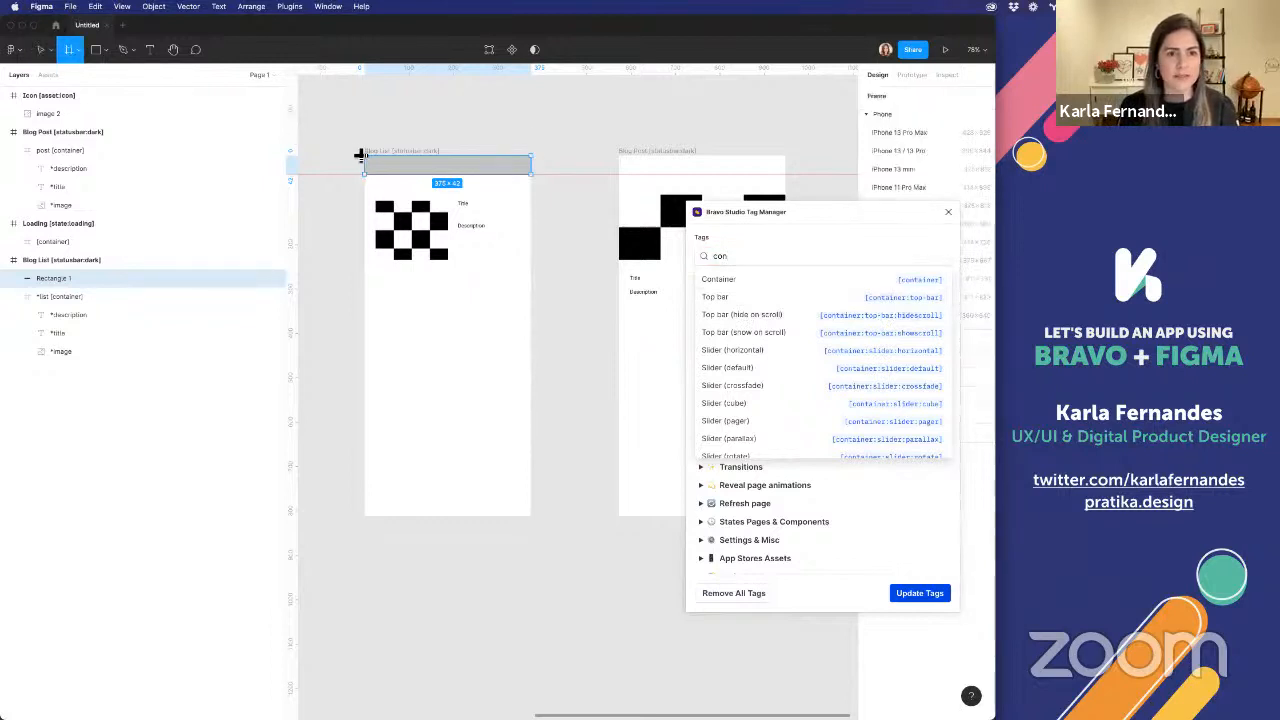
{"action": "left_click_drag", "start_coordinate": [362, 155], "coordinate": [531, 178]}
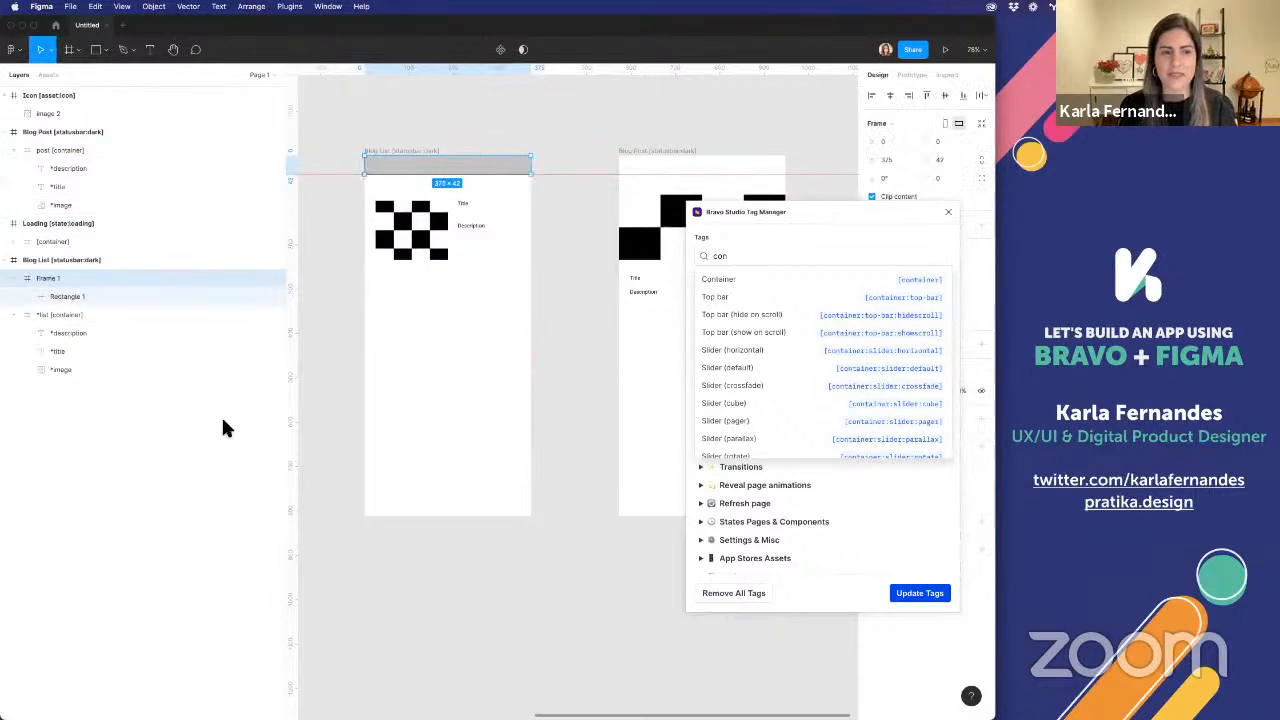
{"action": "left_click", "coordinate": [922, 297]}
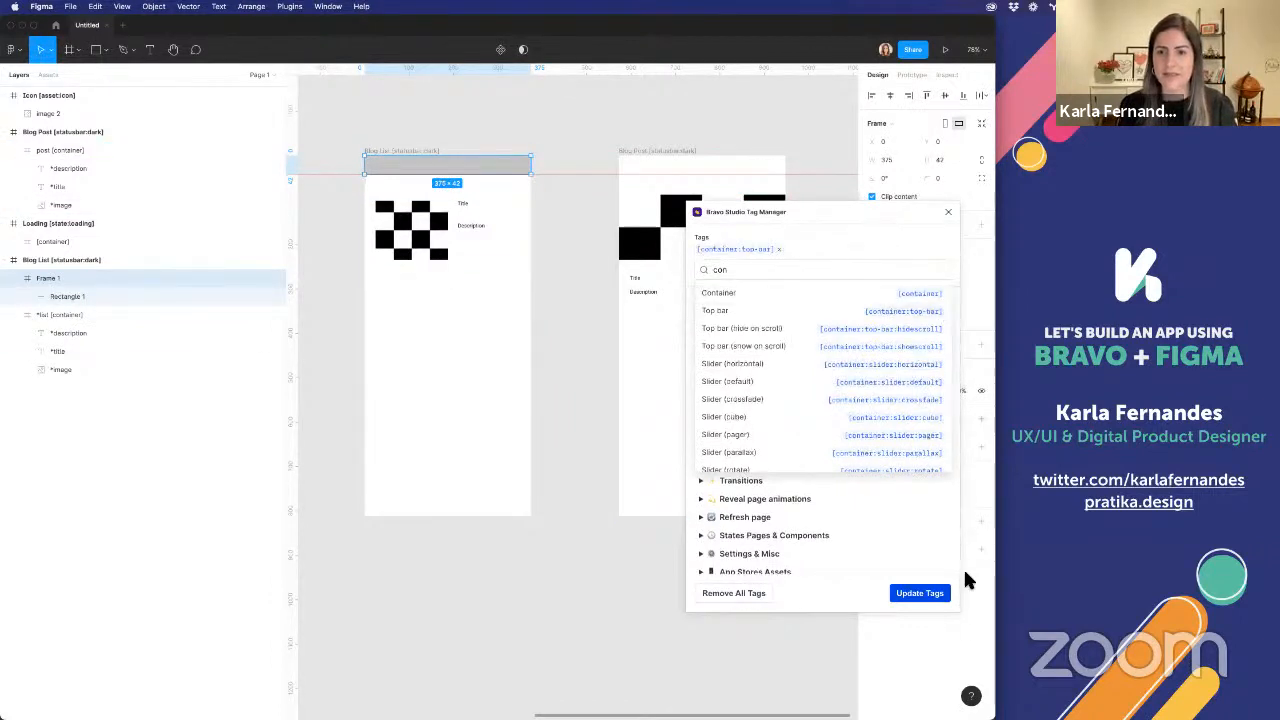
{"action": "left_click", "coordinate": [931, 594]}
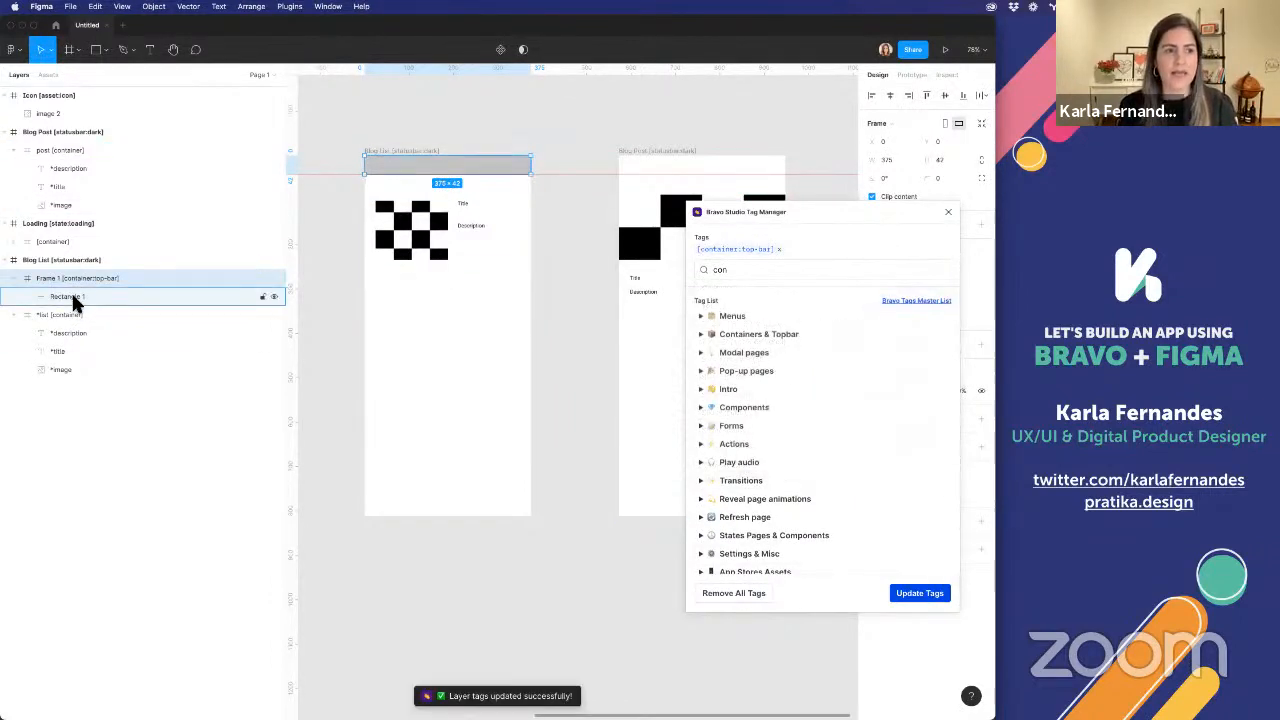
{"action": "double_click", "coordinate": [72, 297]}
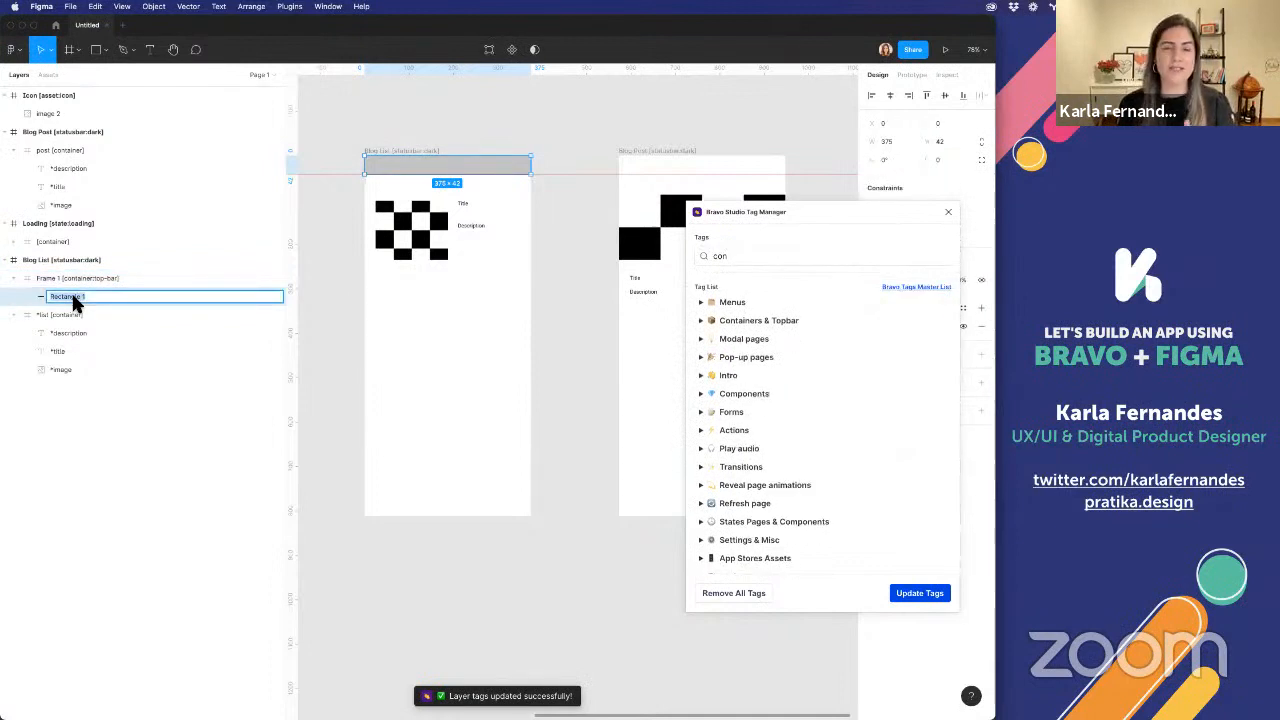
{"action": "left_click", "coordinate": [948, 212]}
Fill the Blog List frame with the pink sampled from the Icon frame, and select the Blog Post frame
{"action": "scroll", "coordinate": [463, 262], "scroll_direction": "left", "scroll_amount": 4}
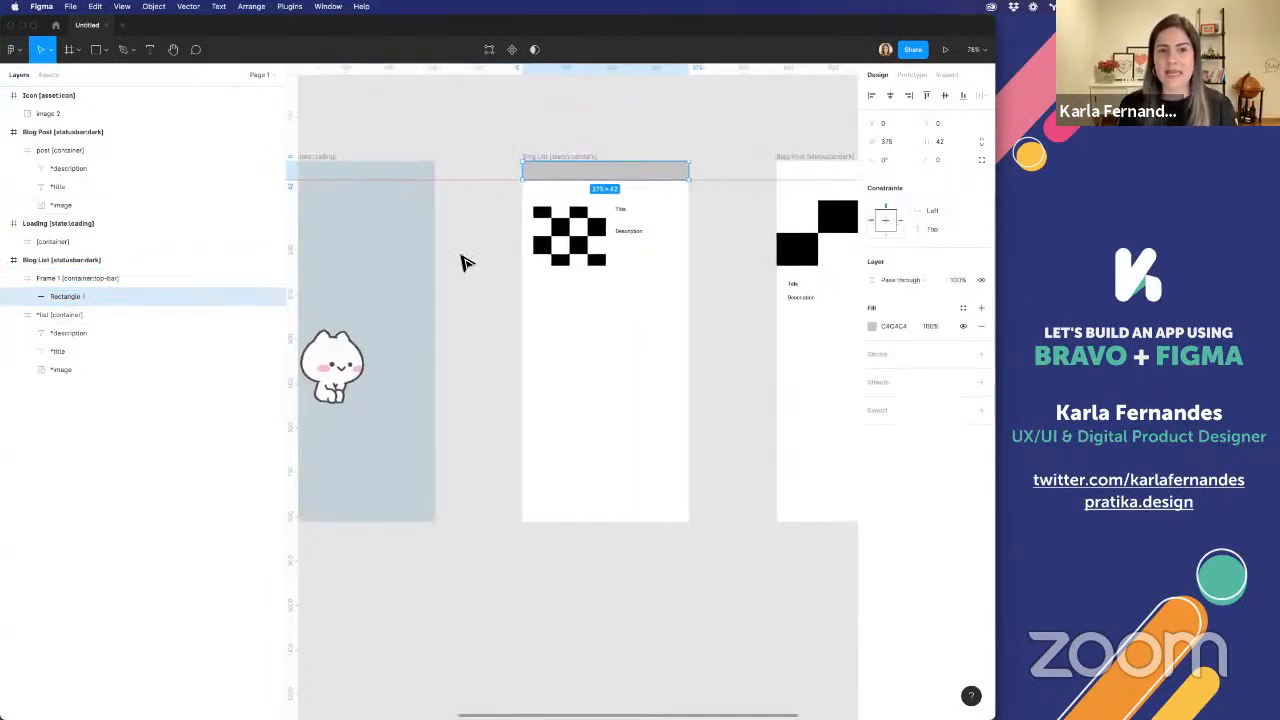
{"action": "left_click", "coordinate": [535, 160]}
{"action": "scroll", "coordinate": [576, 342], "scroll_direction": "down", "scroll_amount": 5}
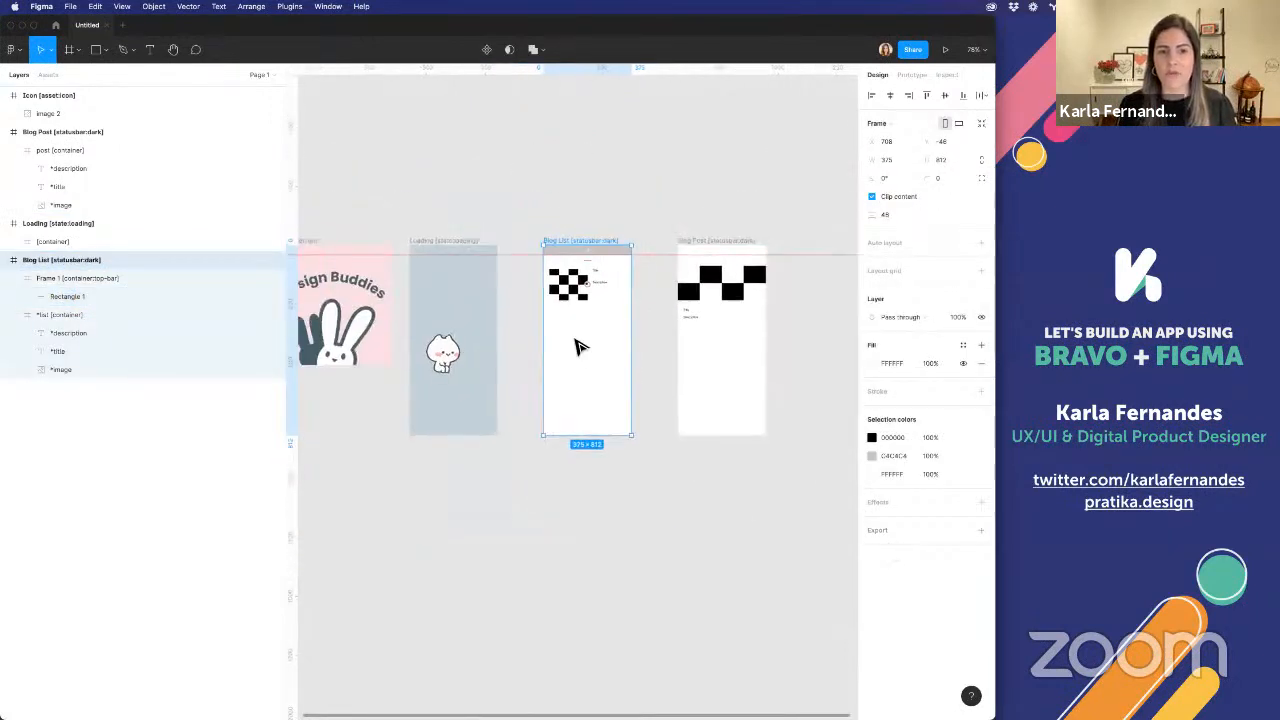
{"action": "scroll", "coordinate": [577, 343], "scroll_direction": "left", "scroll_amount": 2}
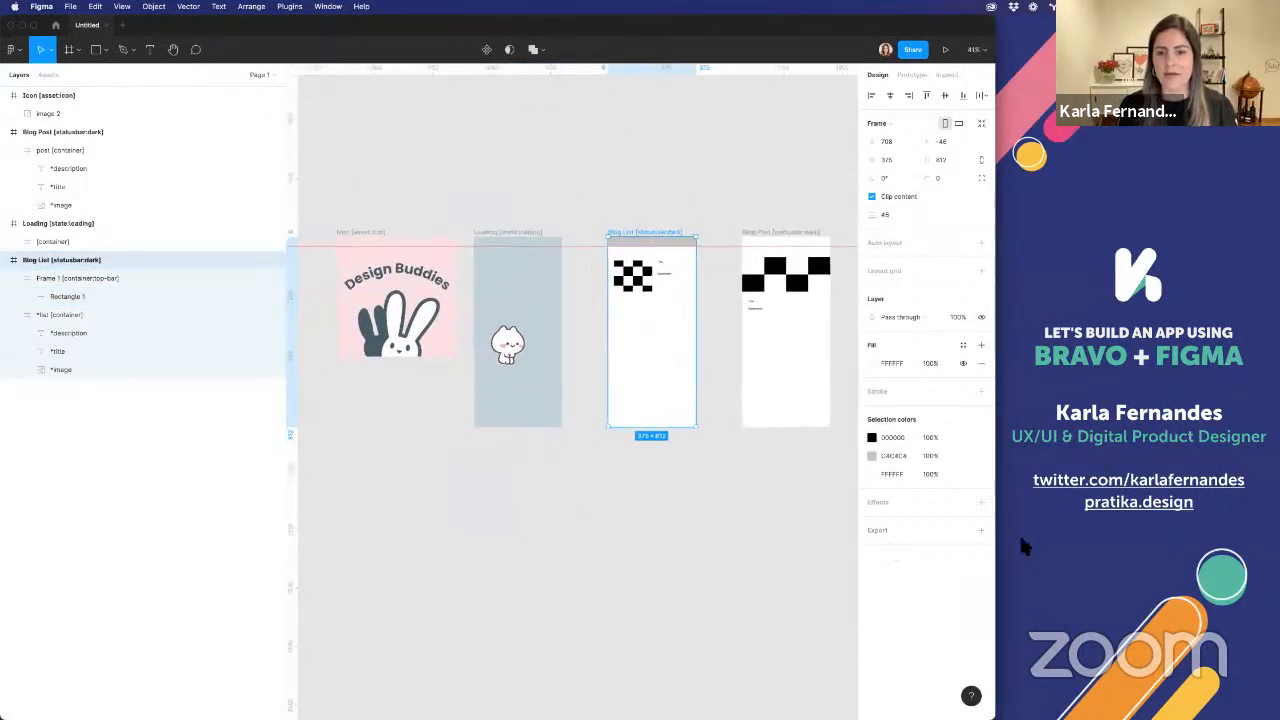
{"action": "left_click", "coordinate": [871, 364]}
{"action": "left_click", "coordinate": [737, 536]}
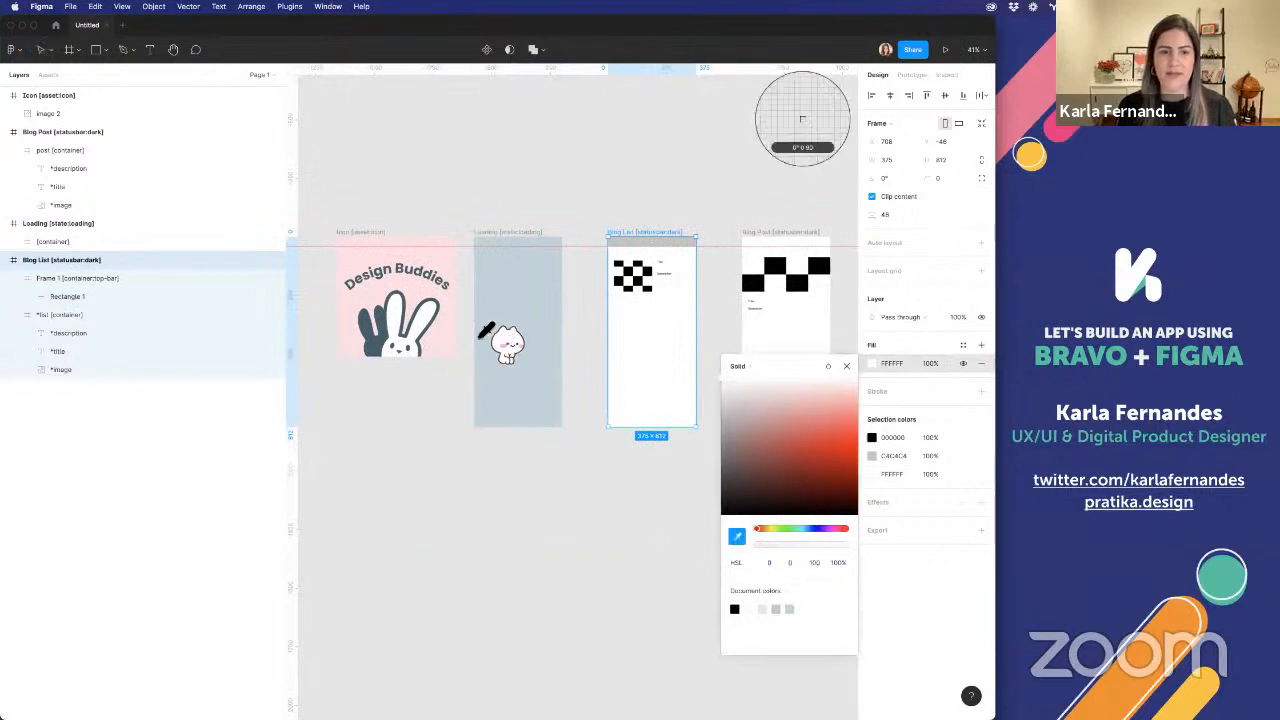
{"action": "left_click", "coordinate": [452, 325]}
{"action": "left_click", "coordinate": [700, 220]}
{"action": "left_click", "coordinate": [781, 236]}
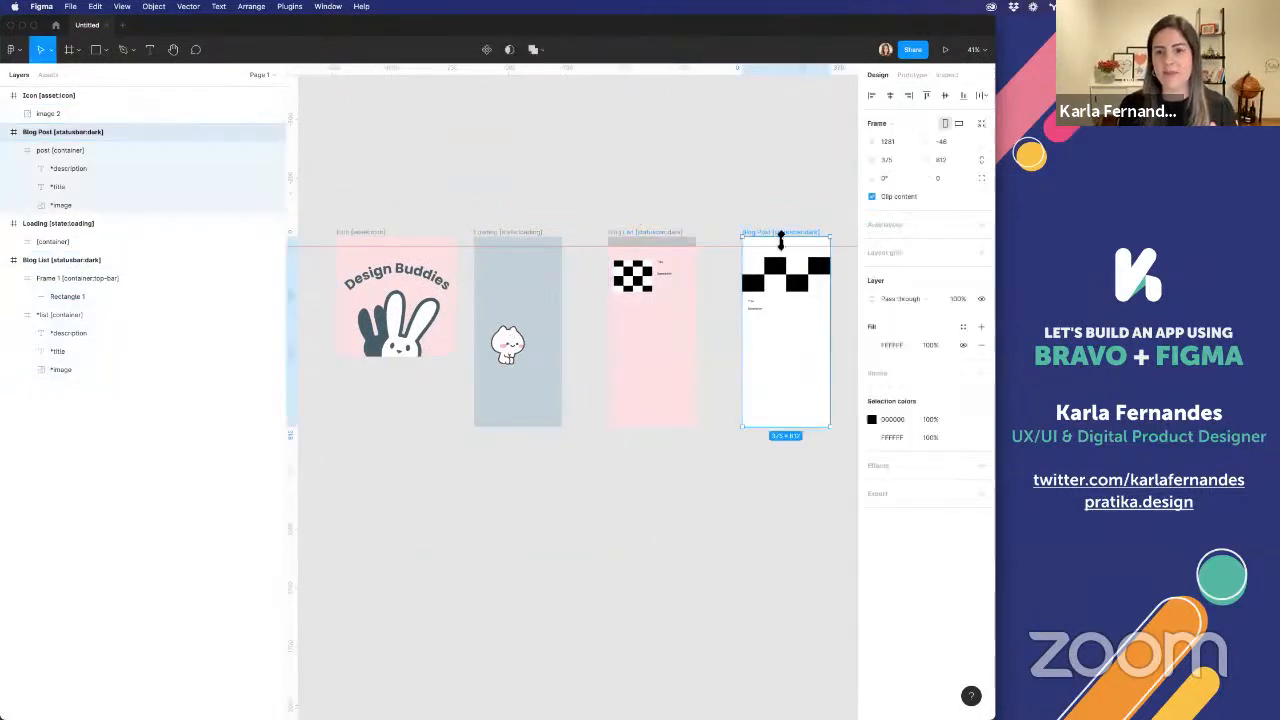
{"action": "left_click", "coordinate": [871, 419]}
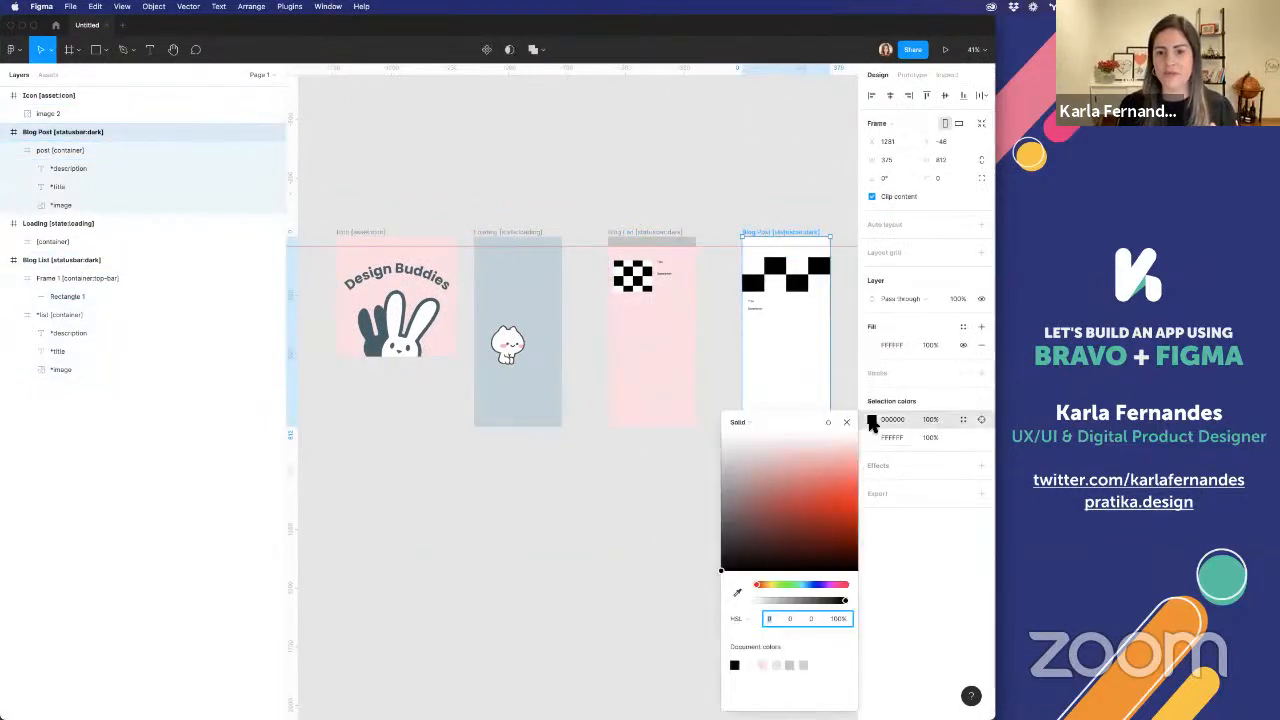
{"action": "left_click", "coordinate": [737, 593]}
{"action": "left_click", "coordinate": [551, 420]}
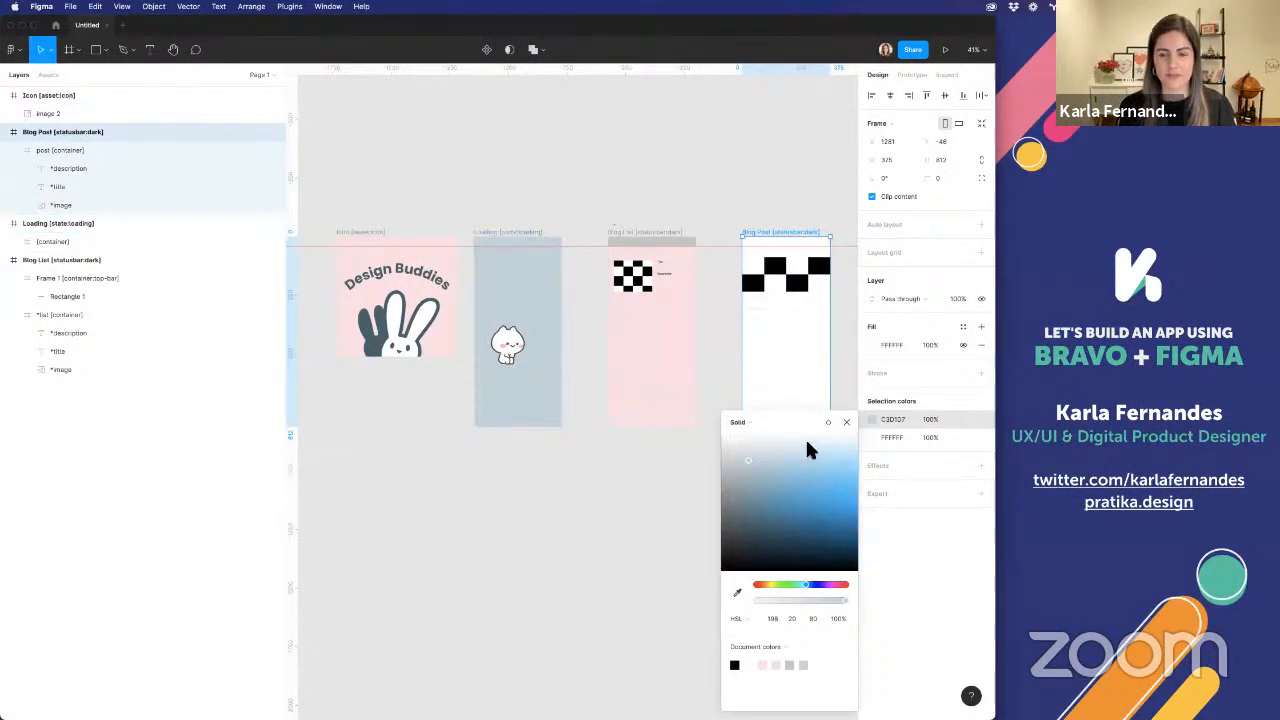
Fill the Blog Post frame with the blue-grey sampled from the Loading frame's background
{"action": "left_click", "coordinate": [871, 344]}
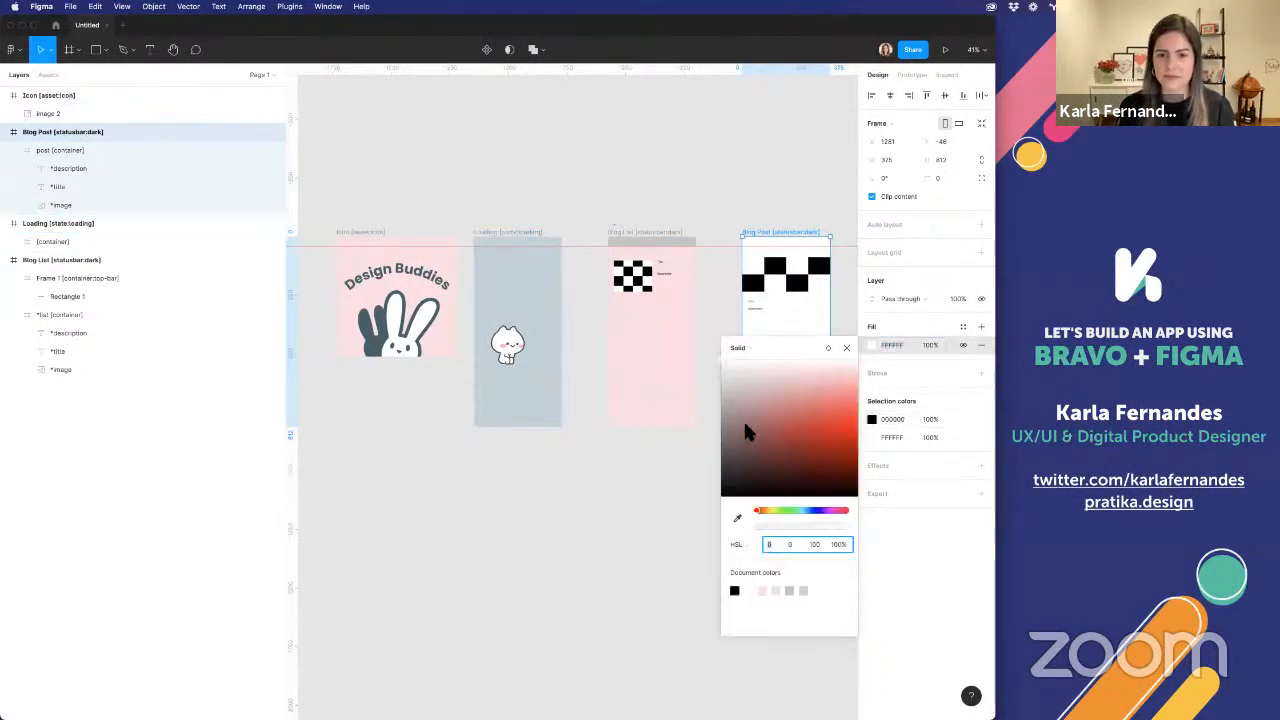
{"action": "left_click", "coordinate": [736, 519]}
{"action": "left_click", "coordinate": [528, 295]}
{"action": "left_click", "coordinate": [688, 177]}
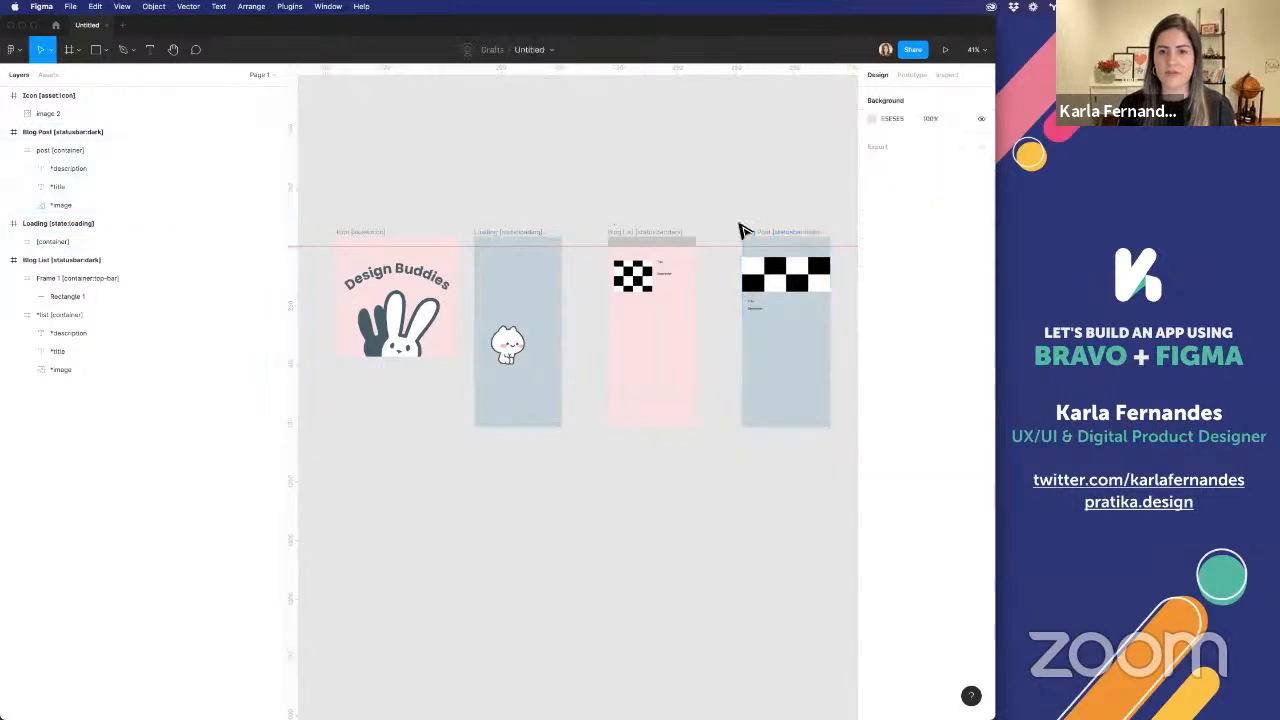
Change the fill of the rectangle inside Blog List's top bar frame from solid to a linear gradient
{"action": "scroll", "coordinate": [742, 232], "scroll_direction": "up", "scroll_amount": 5}
{"action": "double_click", "coordinate": [557, 263]}
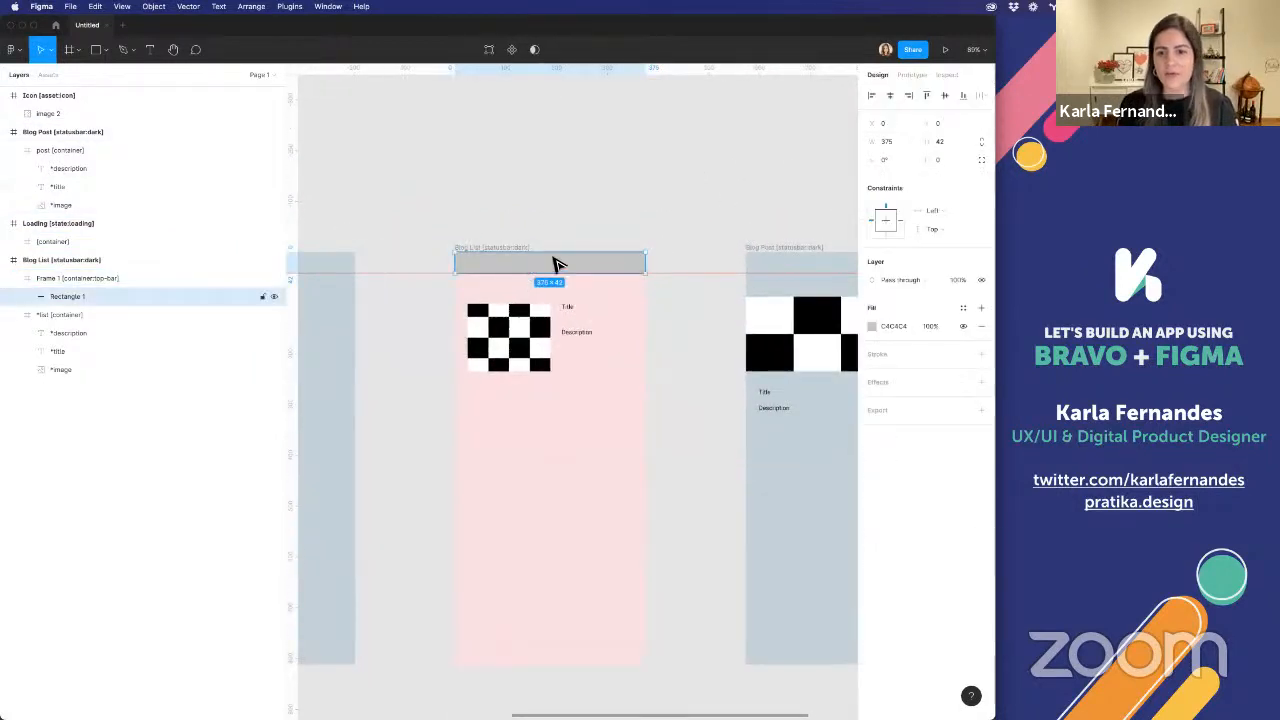
{"action": "key", "text": "Escape"}
{"action": "double_click", "coordinate": [496, 264]}
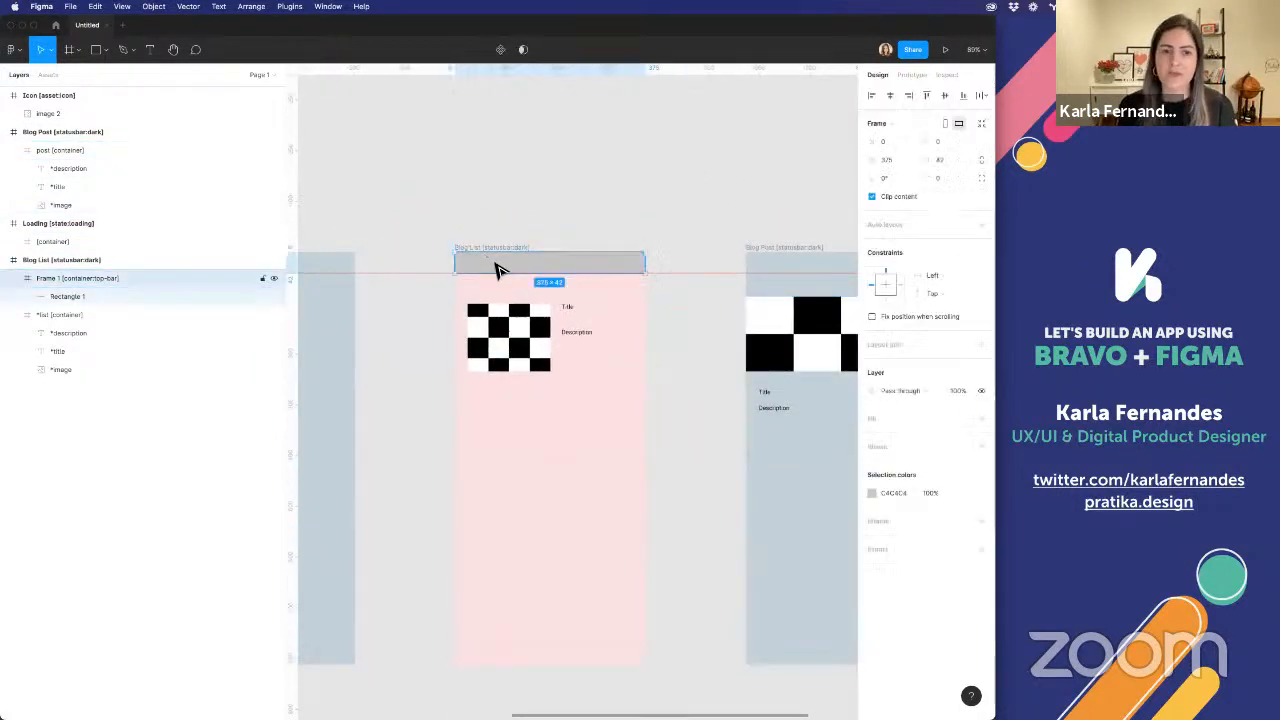
{"action": "left_click", "coordinate": [872, 326]}
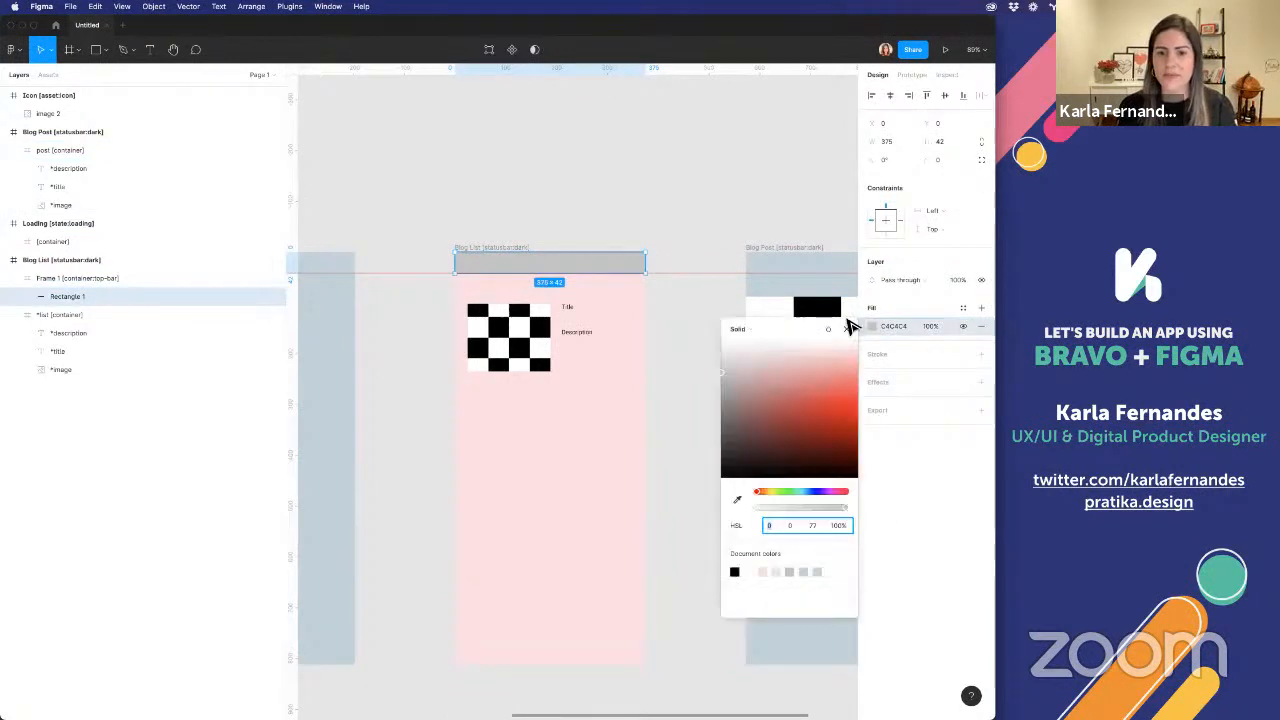
{"action": "left_click", "coordinate": [748, 329]}
{"action": "left_click", "coordinate": [752, 343]}
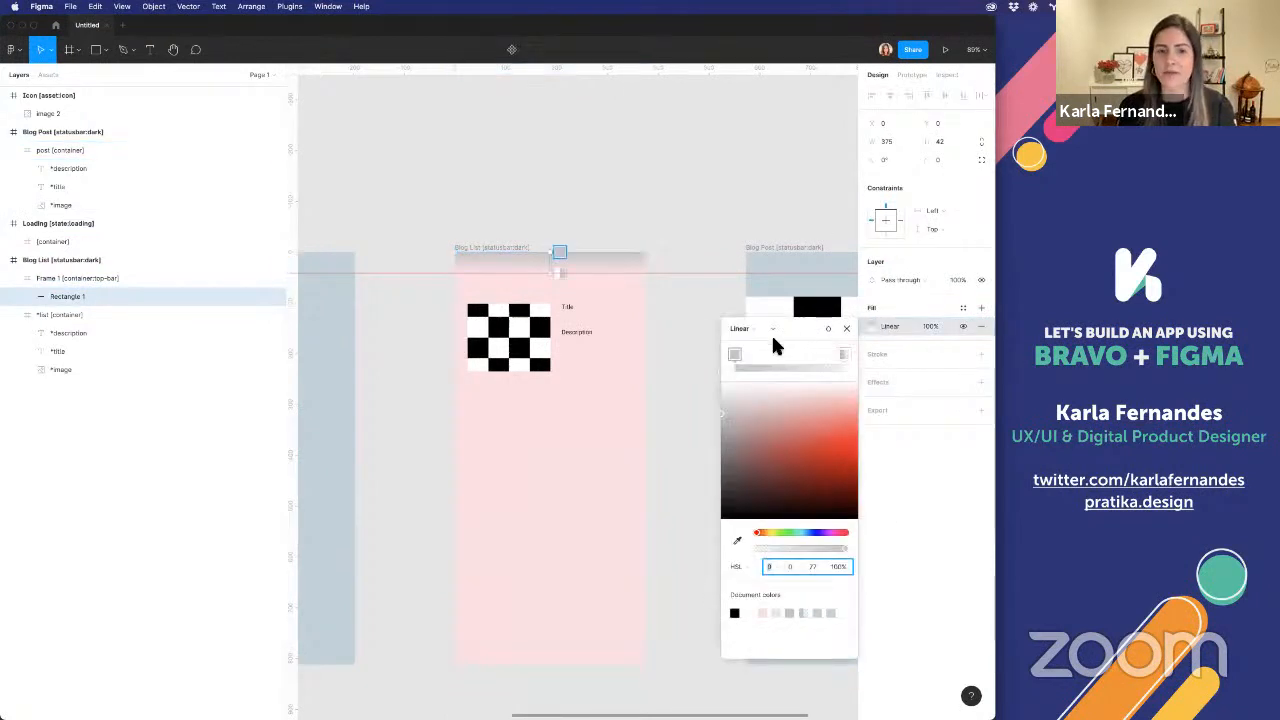
Set both gradient stops of the top bar rectangle to the document's pink and the end stop's opacity to 0%
{"action": "left_click", "coordinate": [730, 355]}
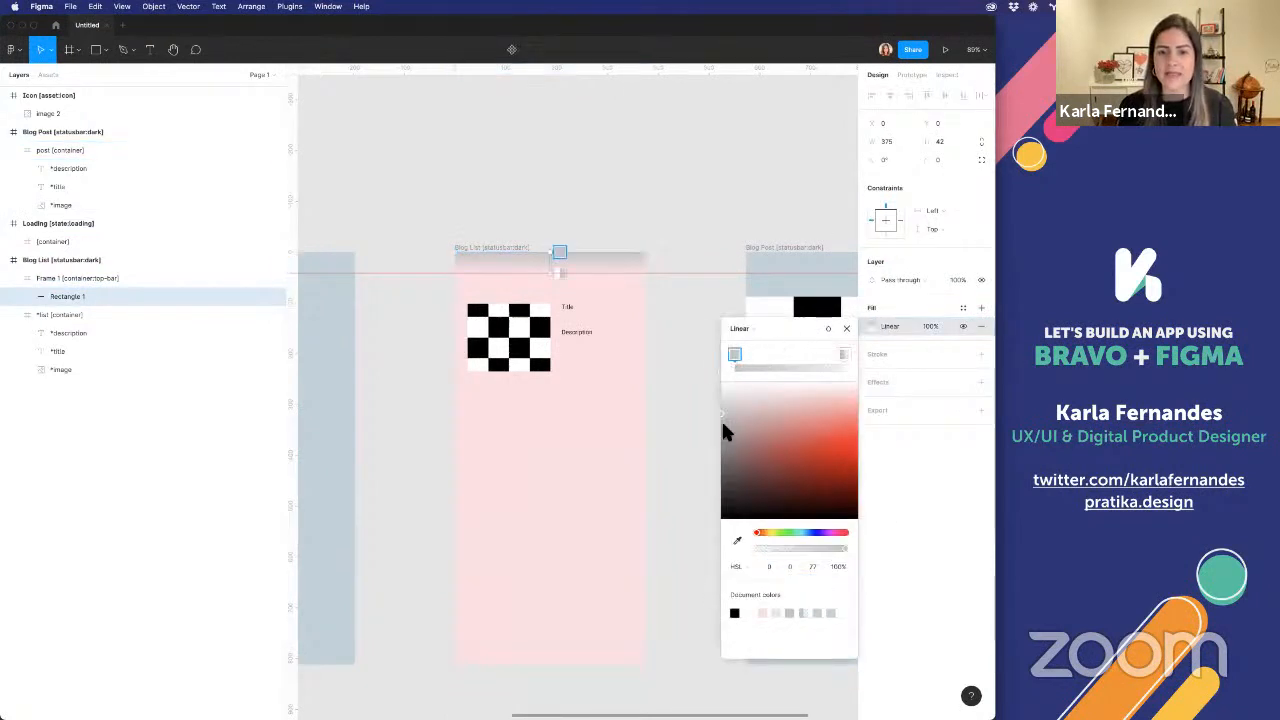
{"action": "left_click", "coordinate": [764, 614]}
{"action": "left_click", "coordinate": [843, 355]}
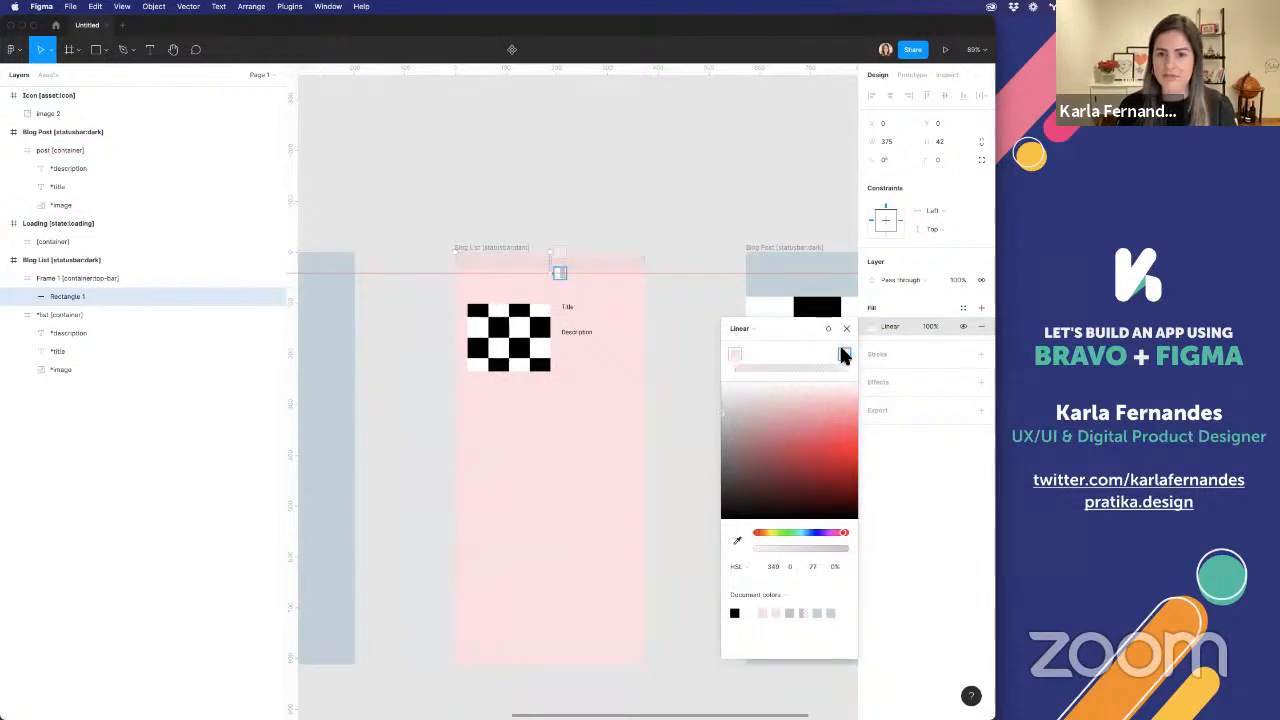
{"action": "left_click", "coordinate": [763, 614]}
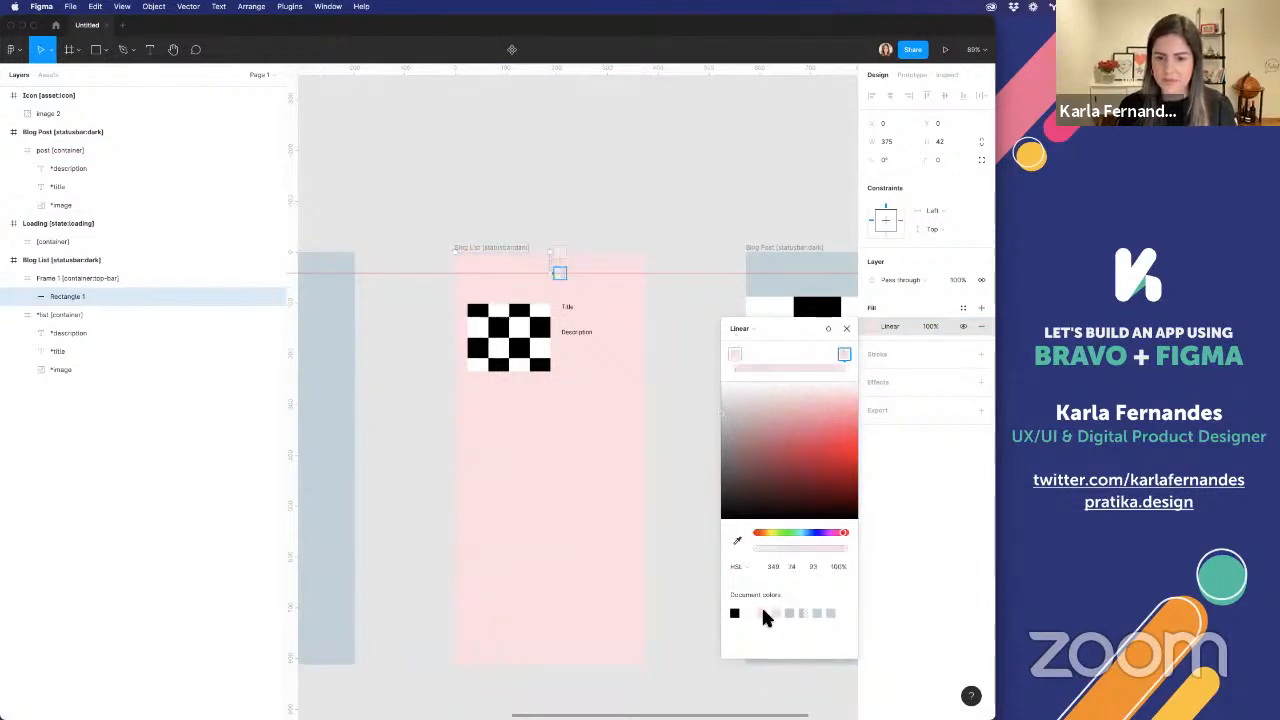
{"action": "left_click", "coordinate": [838, 567]}
{"action": "type", "text": "0"}
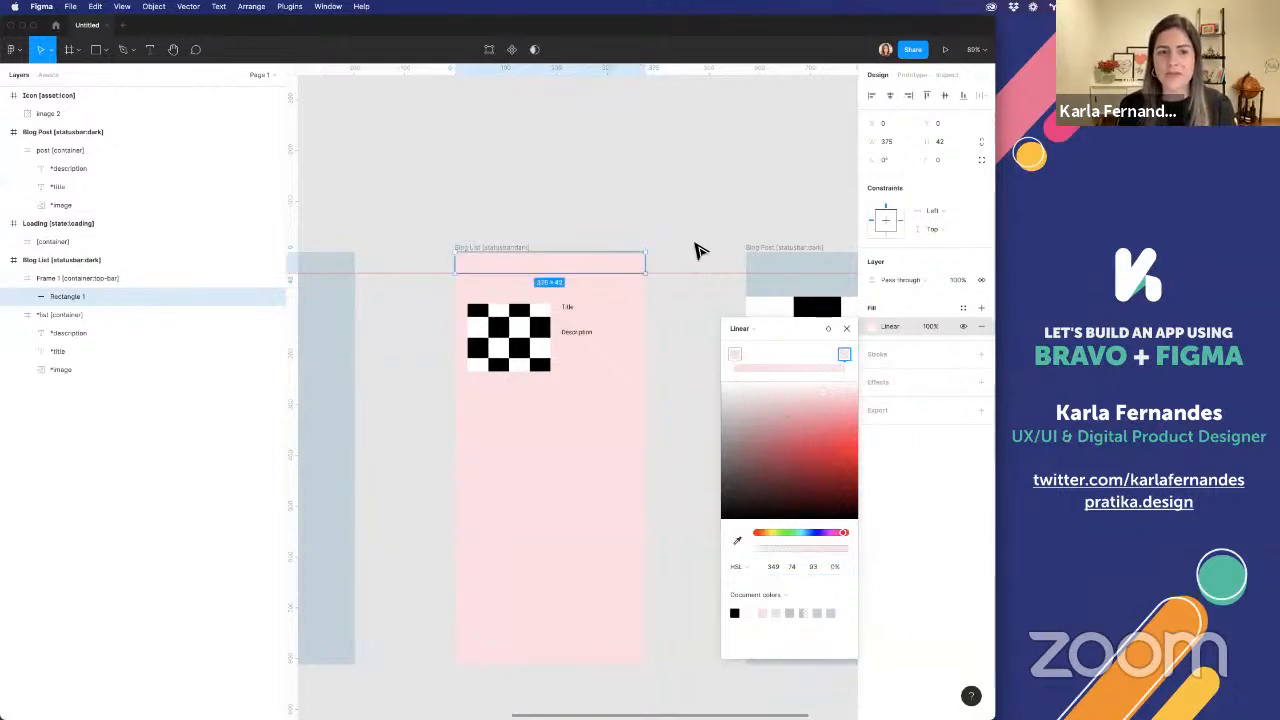
{"action": "left_click", "coordinate": [700, 251]}
Fine-tune the shade of the Blog List frame's pink fill
{"action": "left_click", "coordinate": [488, 249]}
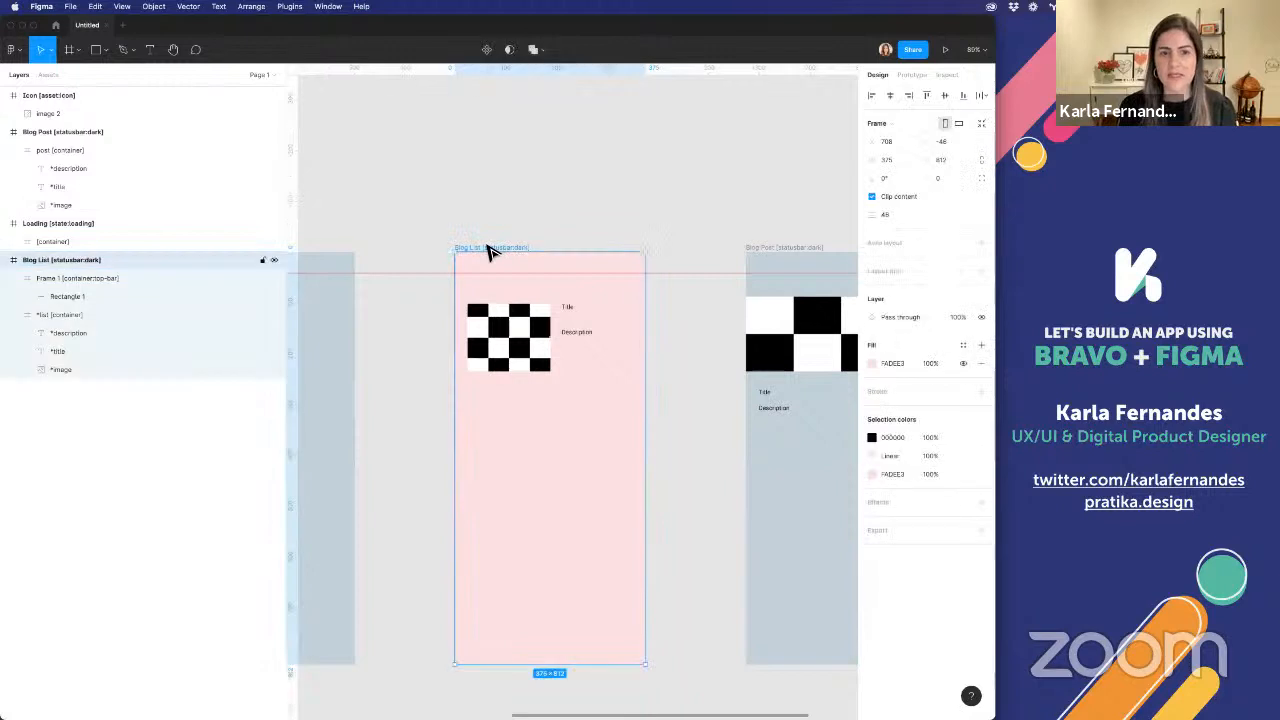
{"action": "left_click", "coordinate": [873, 363]}
{"action": "mouse_move", "coordinate": [829, 425]}
{"action": "left_mouse_down"}
{"action": "mouse_move", "coordinate": [855, 400]}
{"action": "mouse_move", "coordinate": [867, 513]}
{"action": "mouse_move", "coordinate": [817, 429]}
{"action": "left_mouse_up"}
{"action": "left_click", "coordinate": [676, 168]}
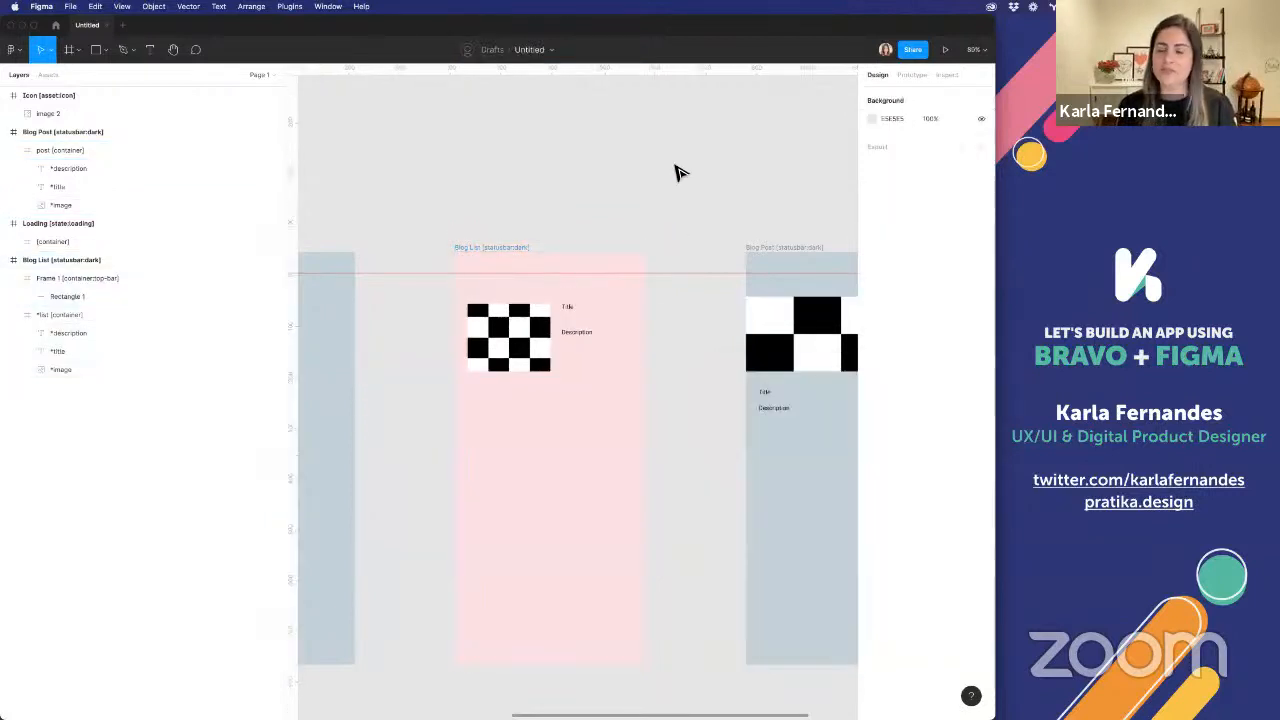
Move the *list [container] frame in Blog List up to the guide below the top bar, at Y 42
{"action": "scroll", "coordinate": [678, 173], "scroll_direction": "down", "scroll_amount": 5}
{"action": "left_click", "coordinate": [563, 292]}
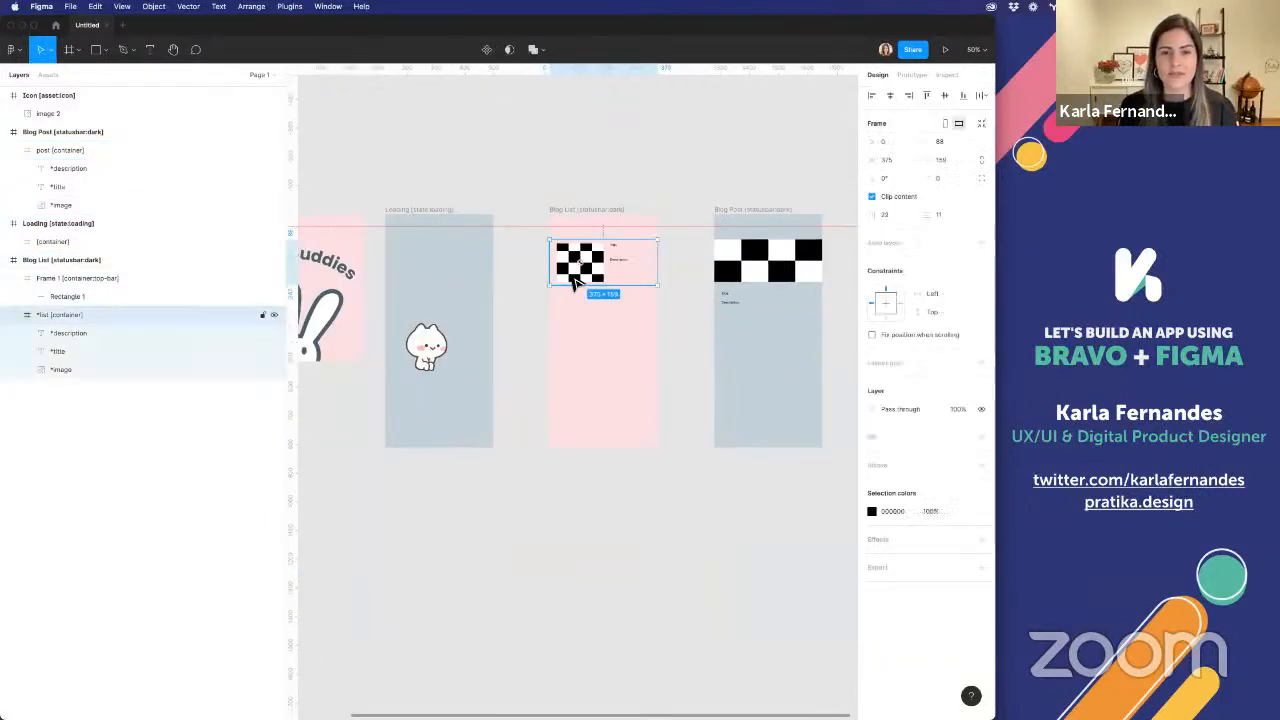
{"action": "scroll", "coordinate": [575, 280], "scroll_direction": "up", "scroll_amount": 5}
{"action": "left_click_drag", "start_coordinate": [563, 232], "coordinate": [558, 204]}
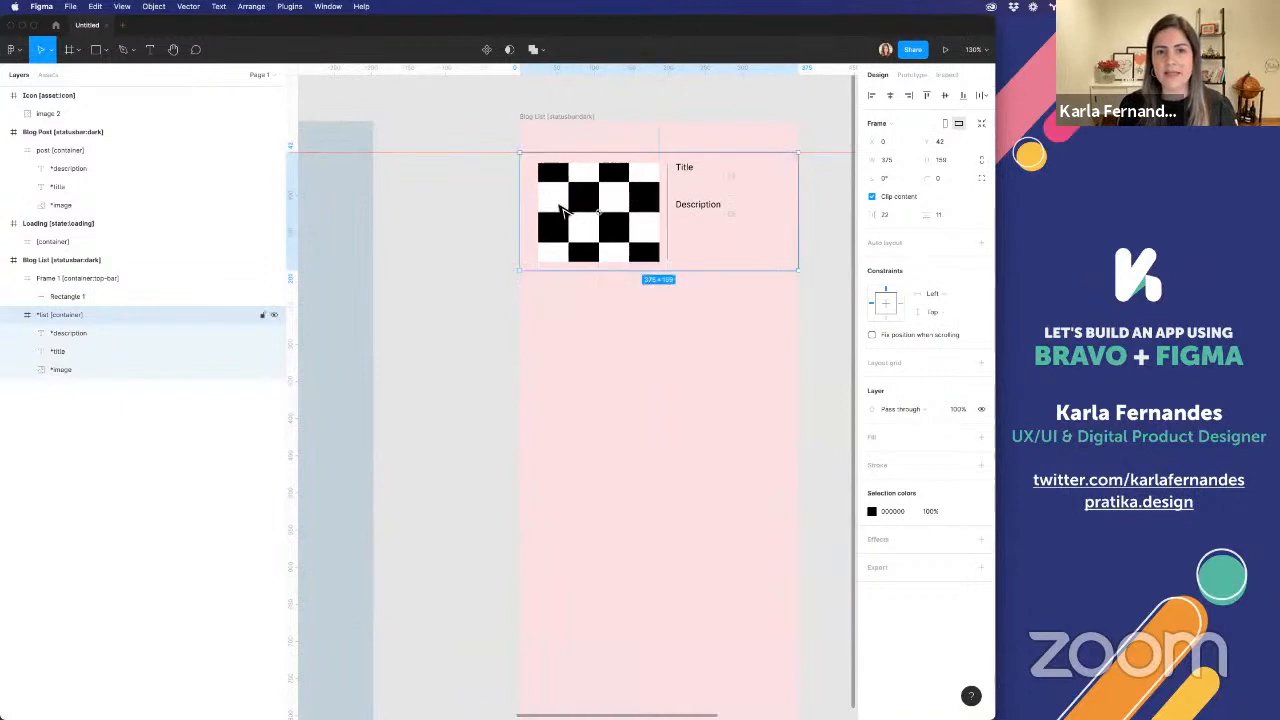
Rename Blog List's top bar frame to "top [container:top-bar]"
{"action": "scroll", "coordinate": [560, 206], "scroll_direction": "right", "scroll_amount": 1}
{"action": "scroll", "coordinate": [563, 213], "scroll_direction": "down", "scroll_amount": 3}
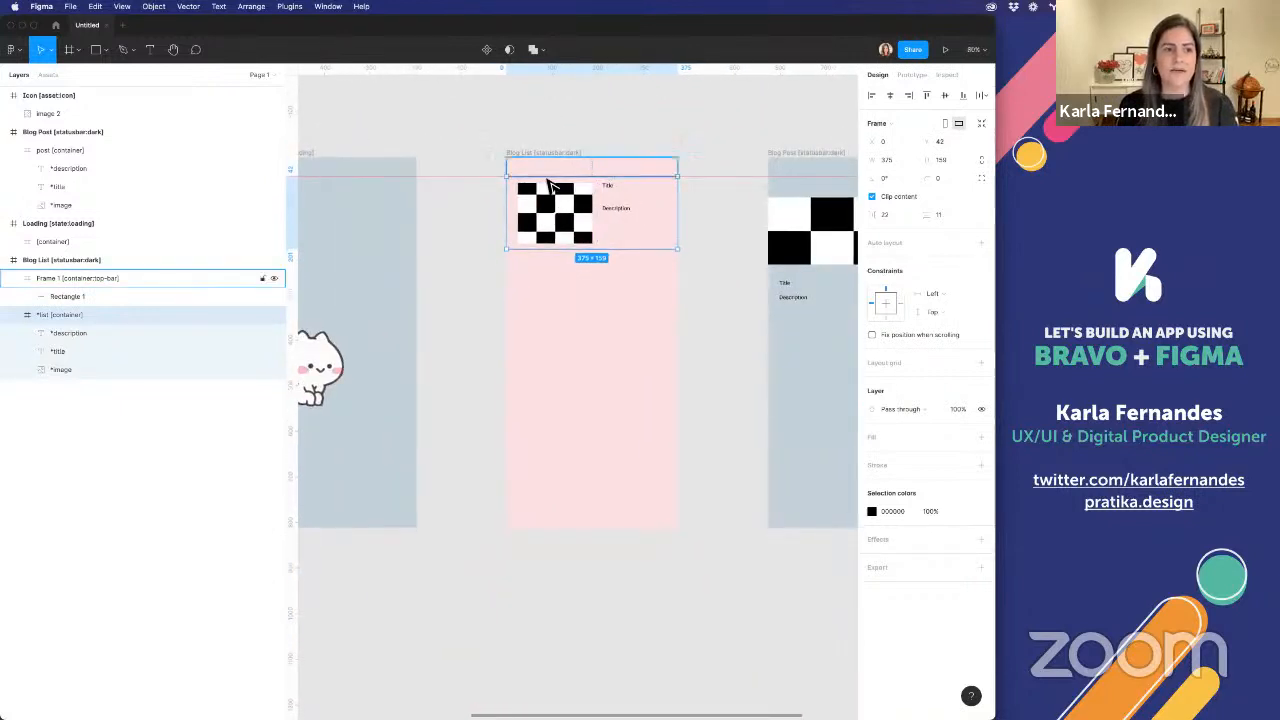
{"action": "left_click", "coordinate": [575, 168]}
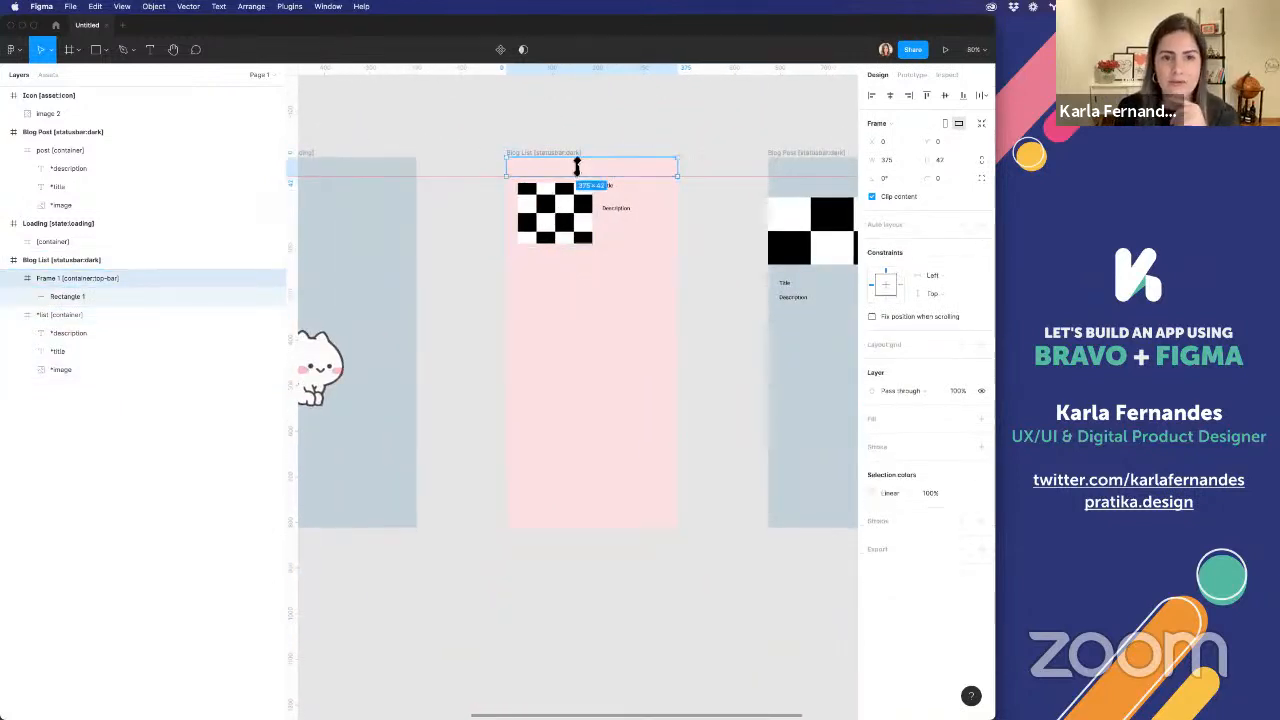
{"action": "double_click", "coordinate": [51, 280]}
{"action": "double_click", "coordinate": [50, 281]}
{"action": "type", "text": "top-"}
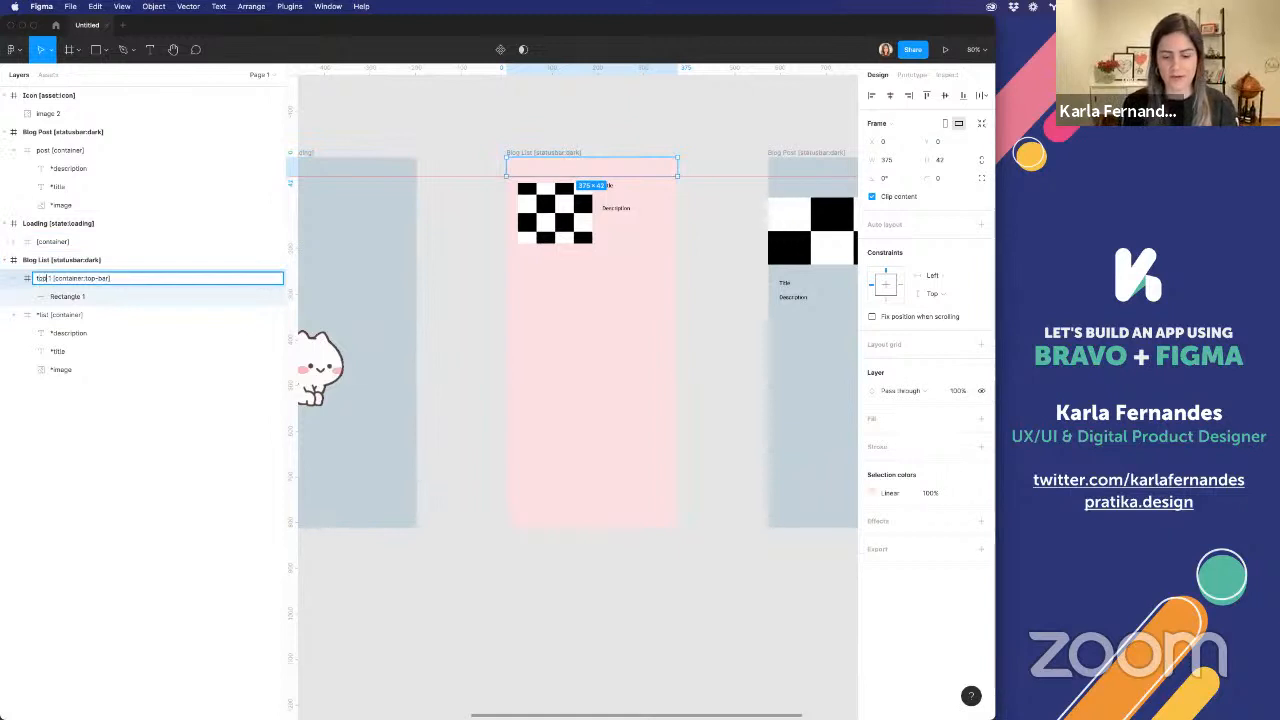
{"action": "type", "text": "bar"}
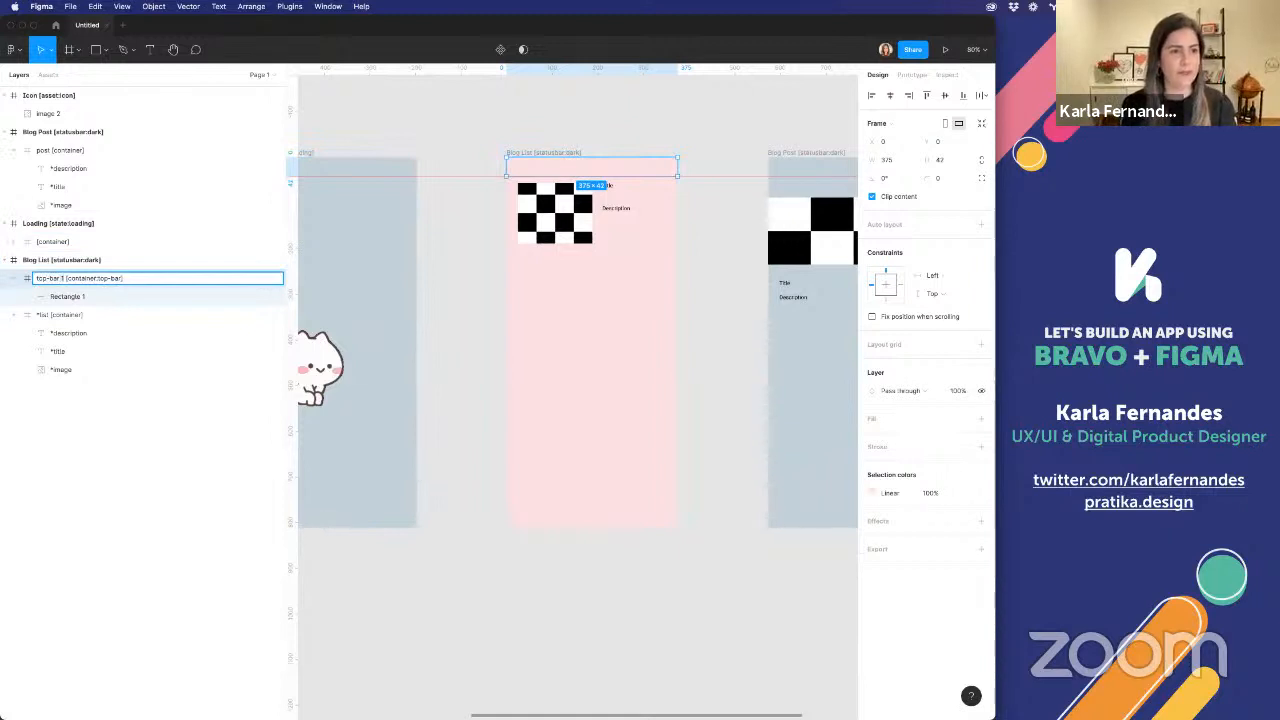
{"action": "key", "text": "Delete"}
{"action": "key", "text": "Delete"}
{"action": "key", "text": "BackSpace"}
{"action": "key", "text": "BackSpace"}
{"action": "key", "text": "Return"}
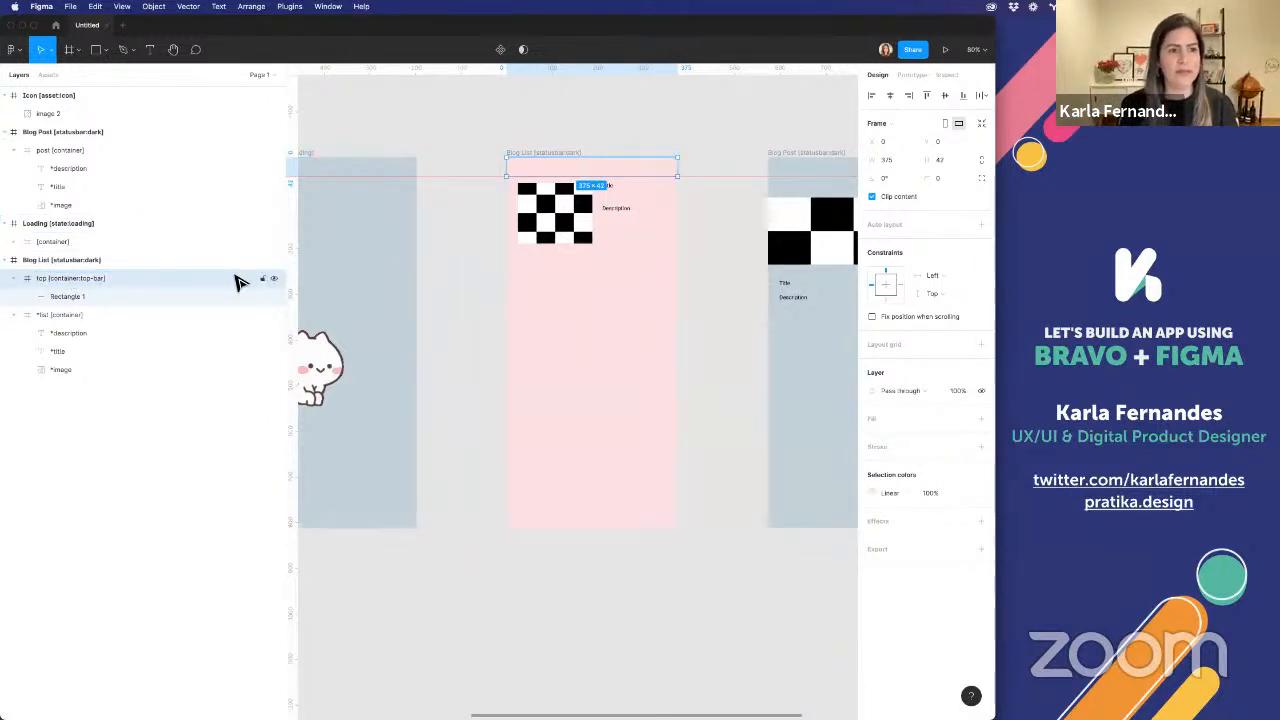
Paste the "top [container:top-bar]" frame into Blog Post and move its post [container] up to the guide at Y 42
{"action": "scroll", "coordinate": [680, 206], "scroll_direction": "right", "scroll_amount": 2}
{"action": "left_click", "coordinate": [657, 165]}
{"action": "key", "text": "ctrl+v"}
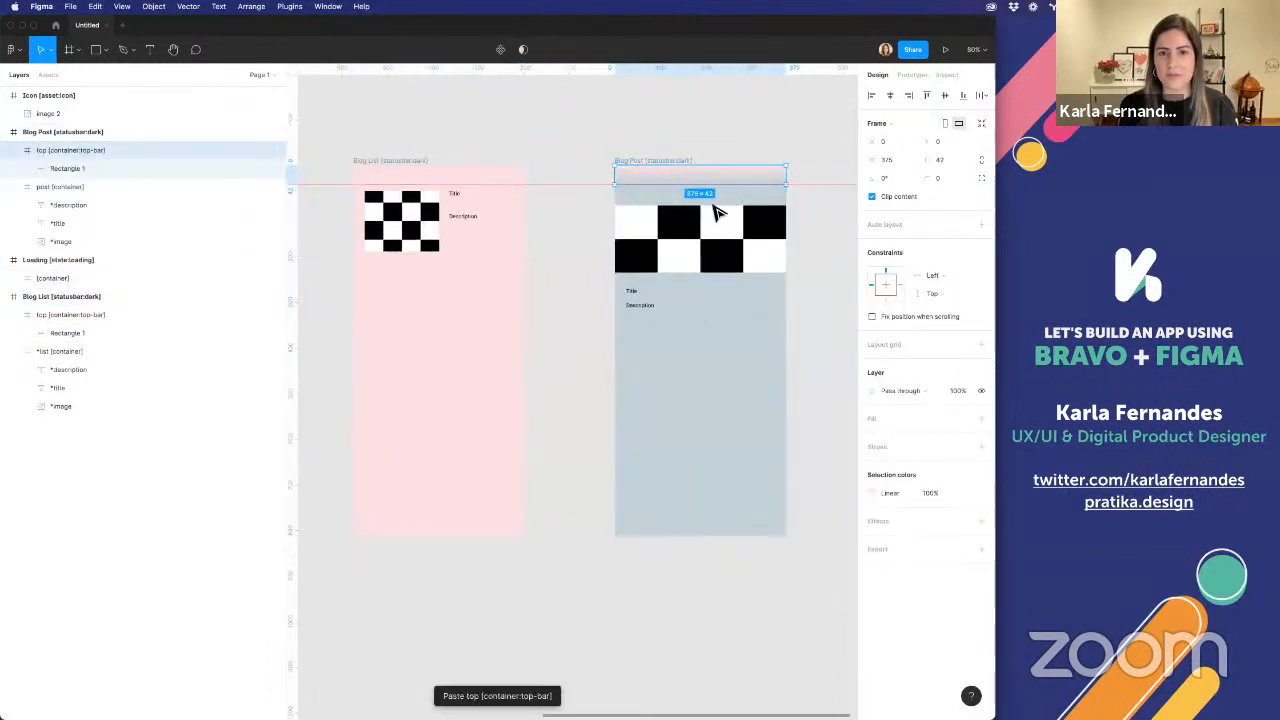
{"action": "left_click", "coordinate": [713, 230]}
{"action": "left_click_drag", "start_coordinate": [720, 205], "coordinate": [723, 186]}
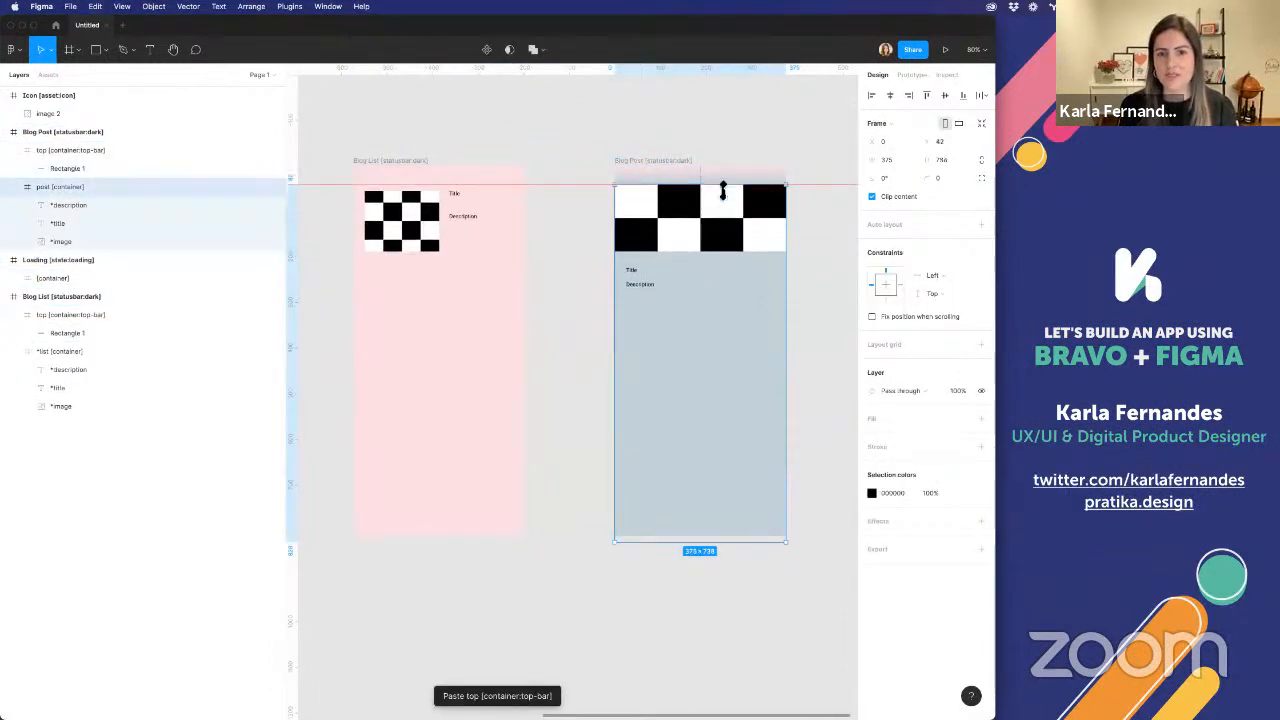
Recolor both gradient stops of Blog Post's top bar with the document's blue-gray and set the end stop's opacity to 0%
{"action": "left_click", "coordinate": [720, 182]}
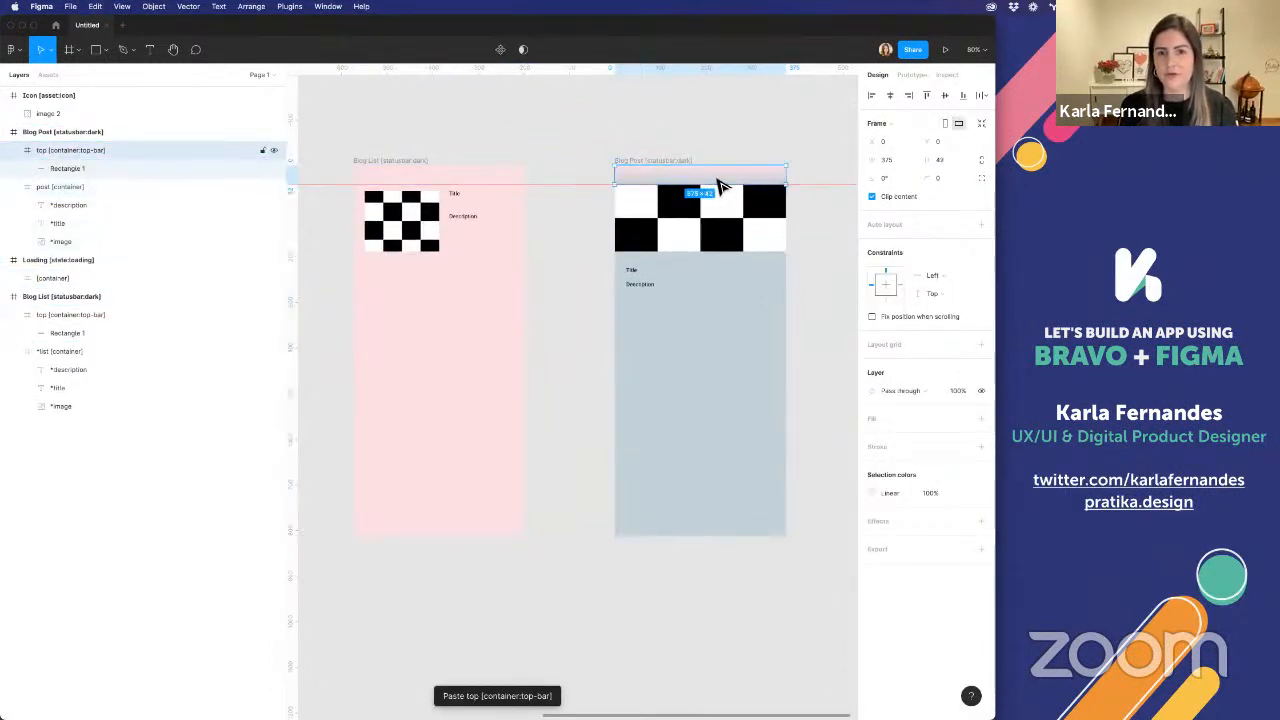
{"action": "left_click", "coordinate": [872, 493]}
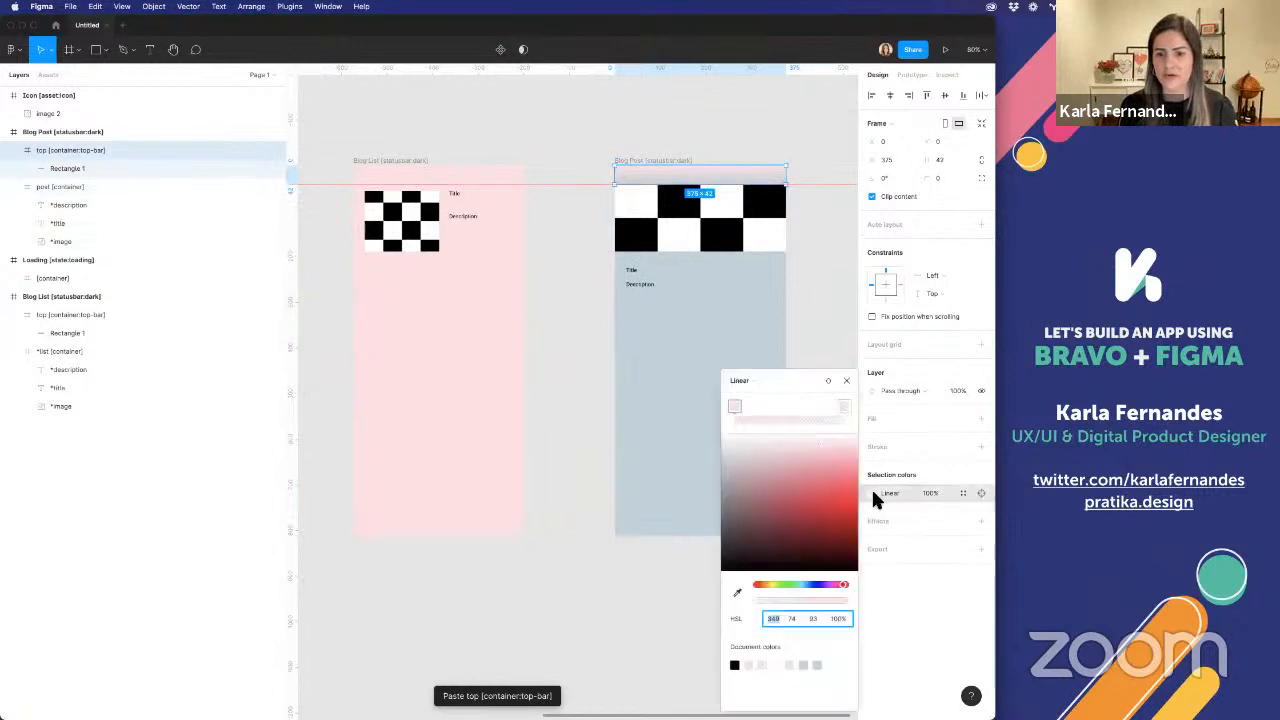
{"action": "left_click", "coordinate": [818, 667]}
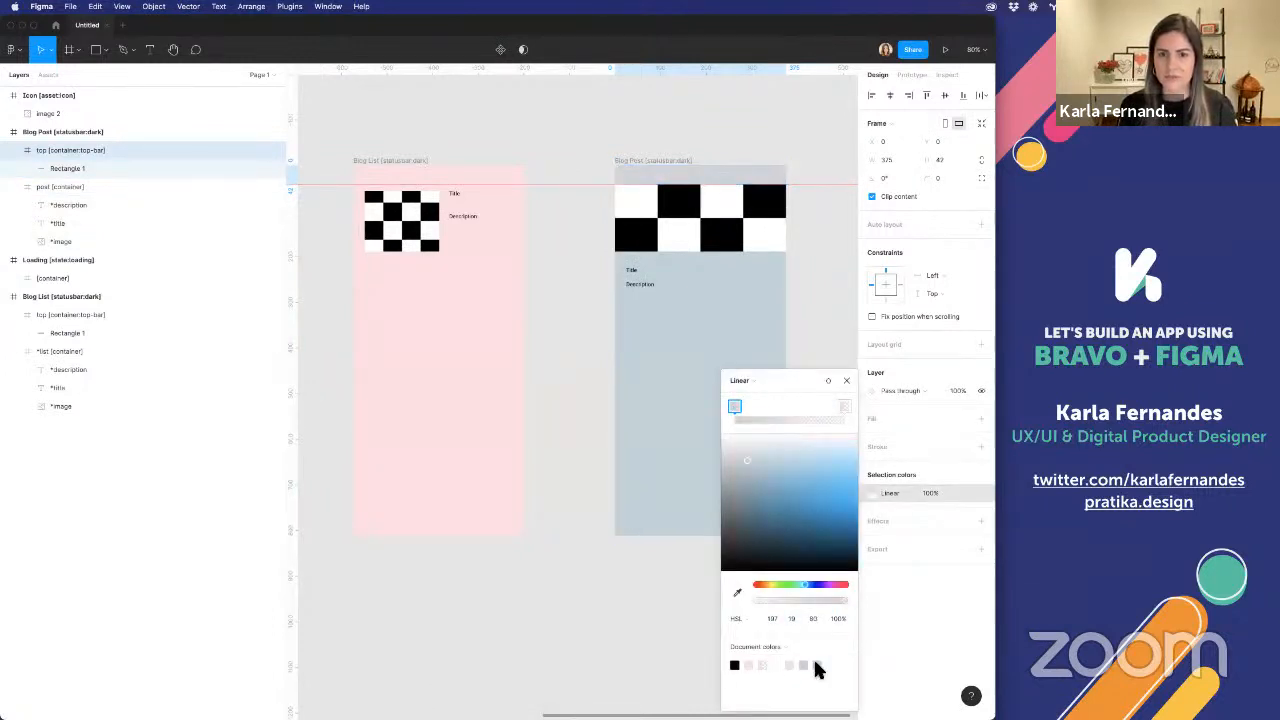
{"action": "left_click", "coordinate": [843, 407]}
{"action": "left_click", "coordinate": [818, 665]}
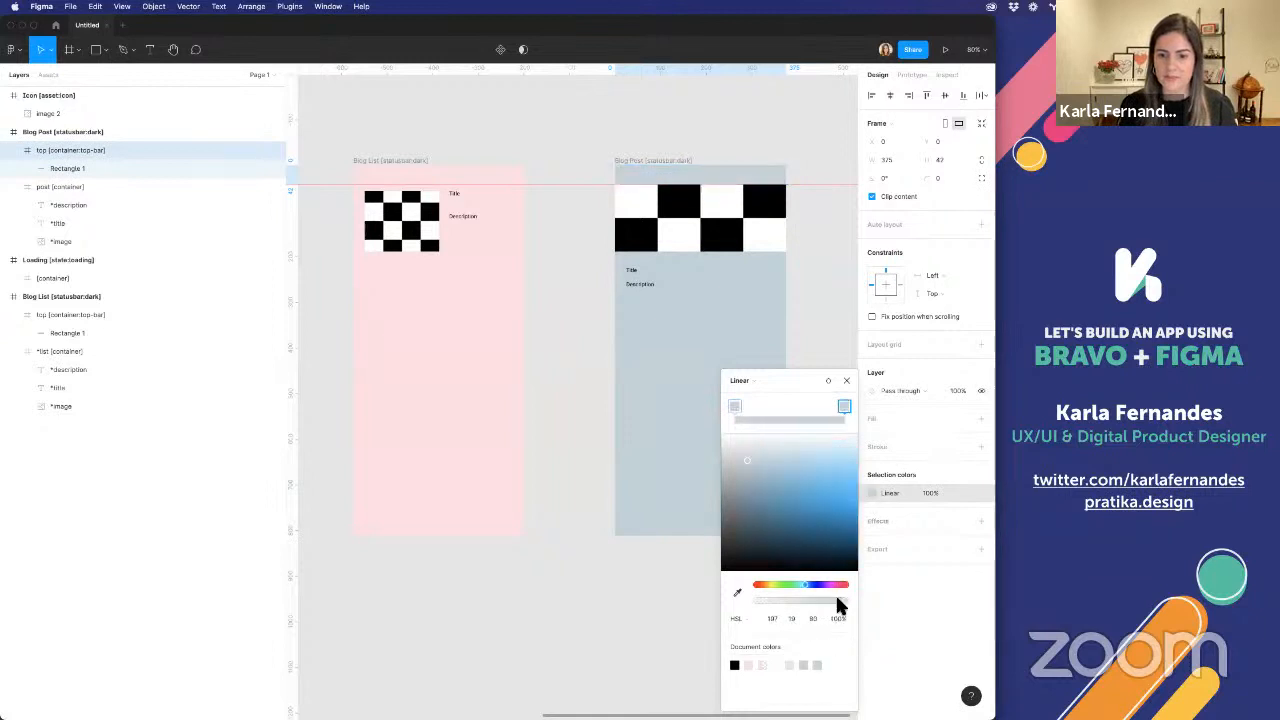
{"action": "type", "text": "0"}
{"action": "key", "text": "Return"}
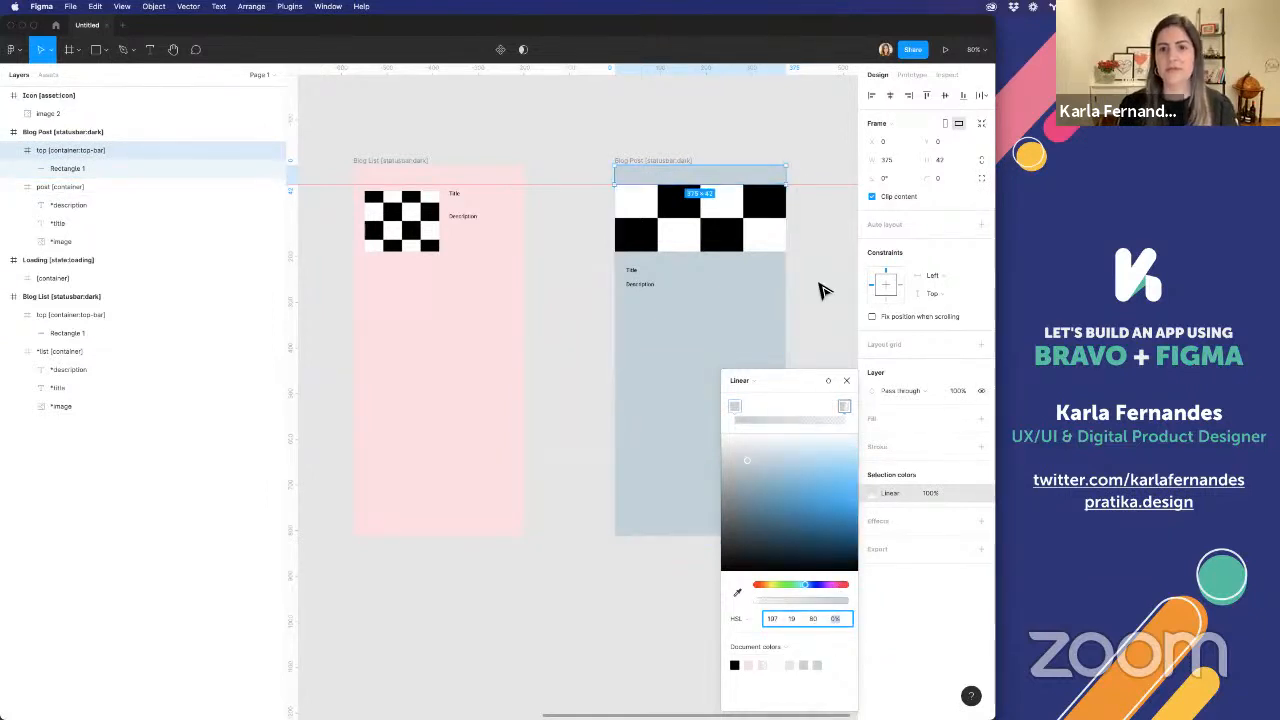
Resize post [container] to fill the Blog Post frame, from Y 0 under the top bar down to the frame's lower edge
{"action": "left_click", "coordinate": [706, 215]}
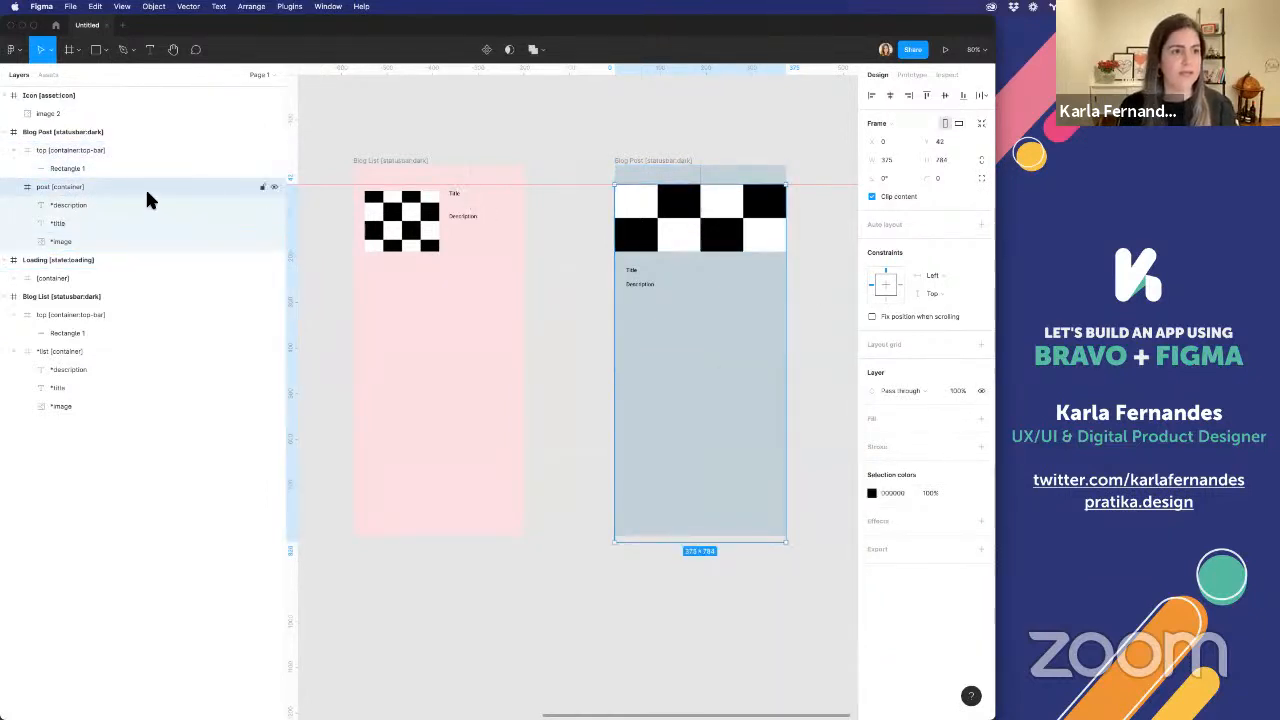
{"action": "mouse_move", "coordinate": [737, 186]}
{"action": "left_mouse_down"}
{"action": "mouse_move", "coordinate": [737, 157]}
{"action": "mouse_move", "coordinate": [733, 173]}
{"action": "left_mouse_up"}
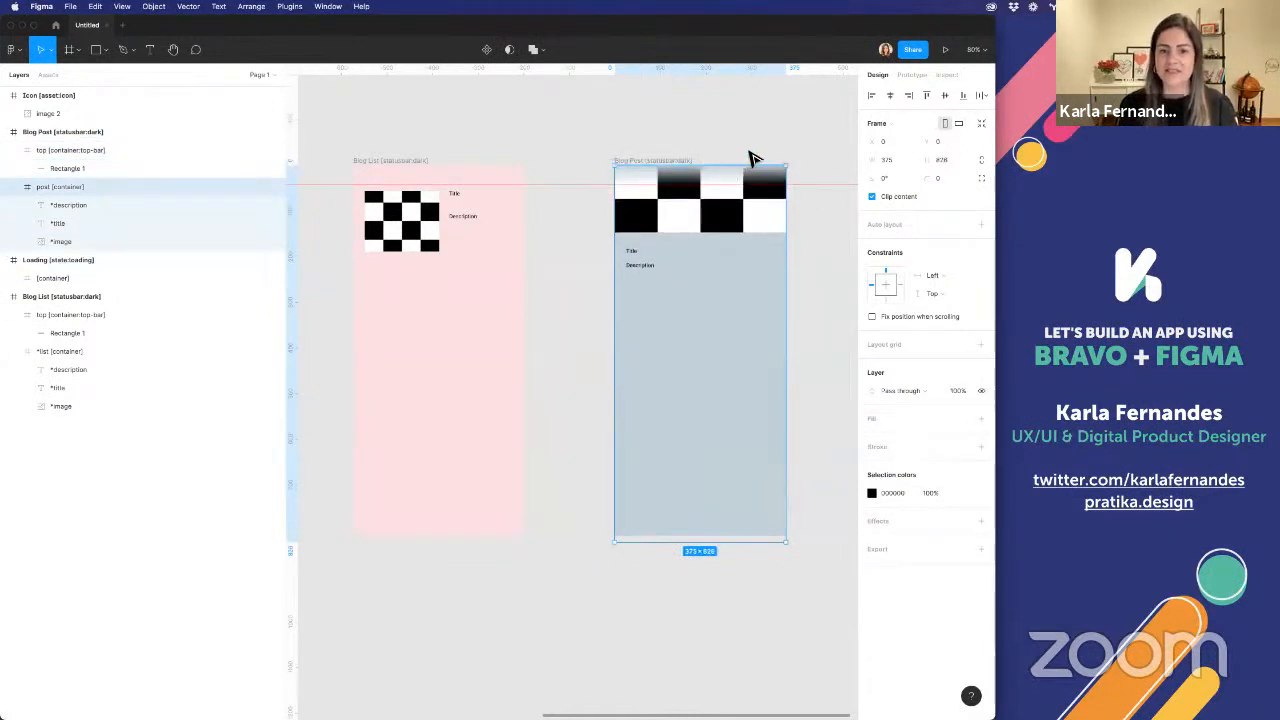
{"action": "left_click_drag", "start_coordinate": [661, 552], "coordinate": [661, 542]}
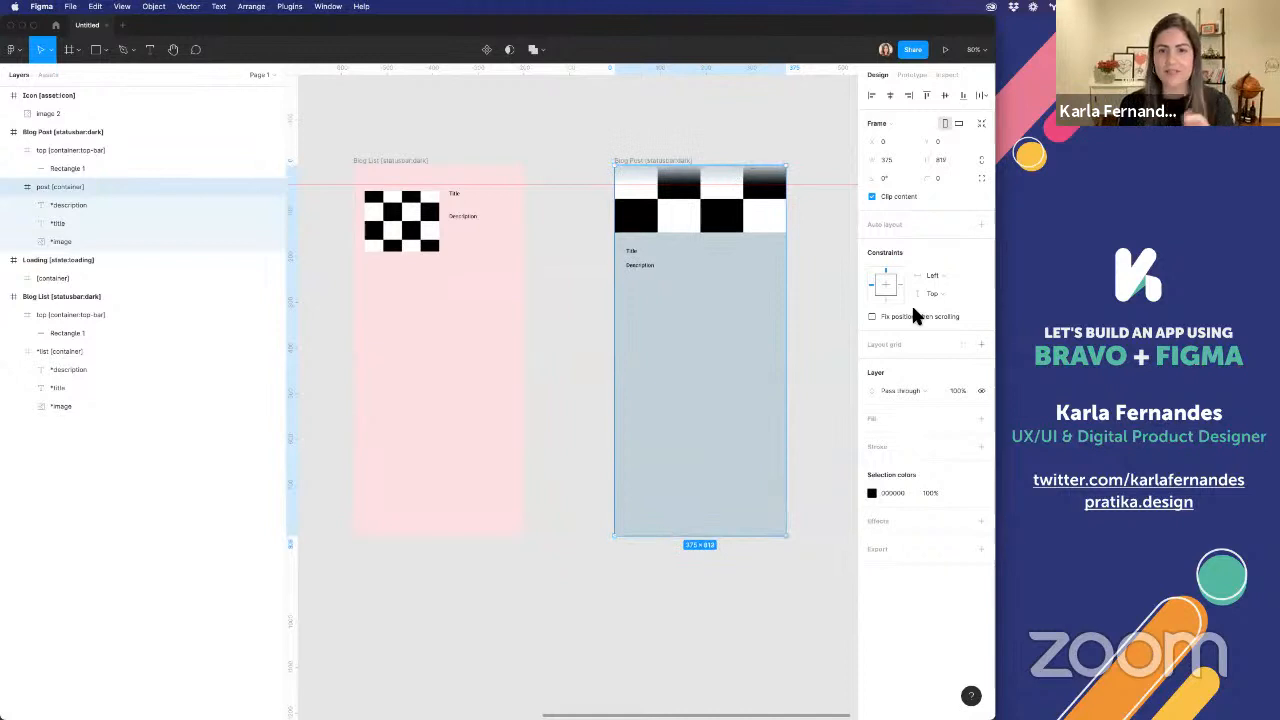
{"action": "left_click", "coordinate": [820, 338]}
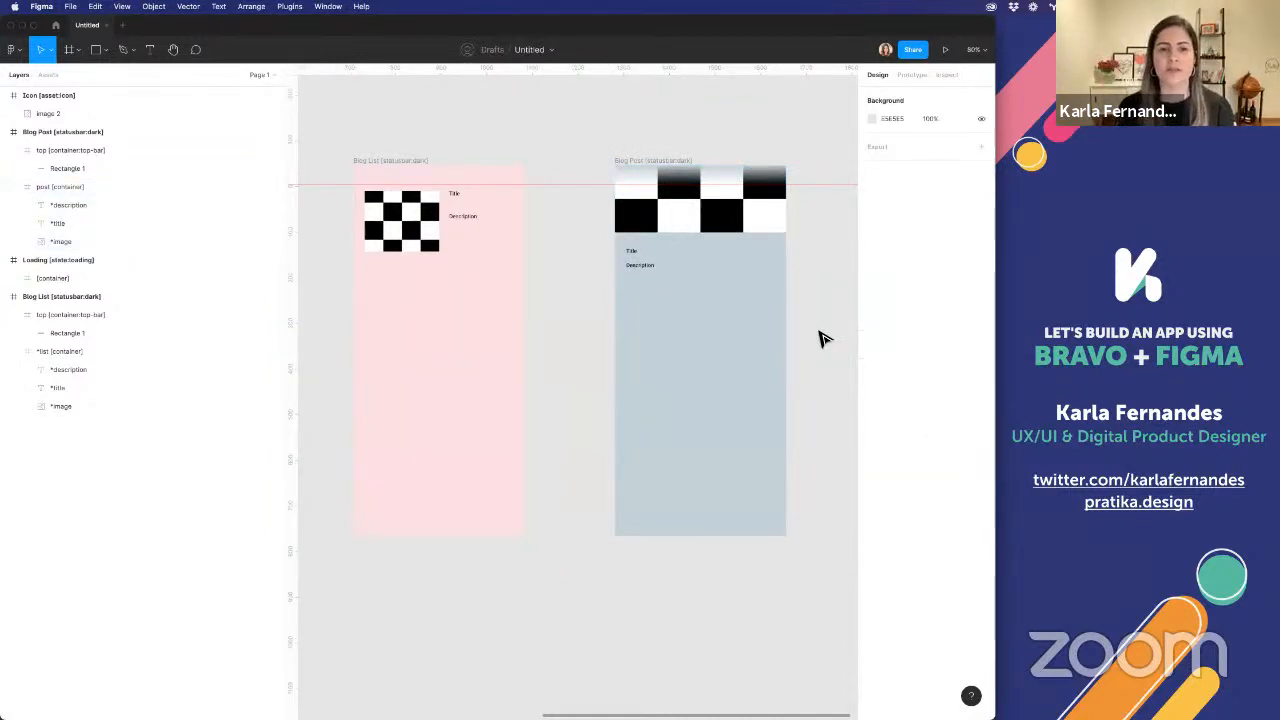
Open the prototype settings for the page with nothing selected
{"action": "scroll", "coordinate": [820, 338], "scroll_direction": "down", "scroll_amount": 5}
{"action": "scroll", "coordinate": [651, 211], "scroll_direction": "up", "scroll_amount": 2}
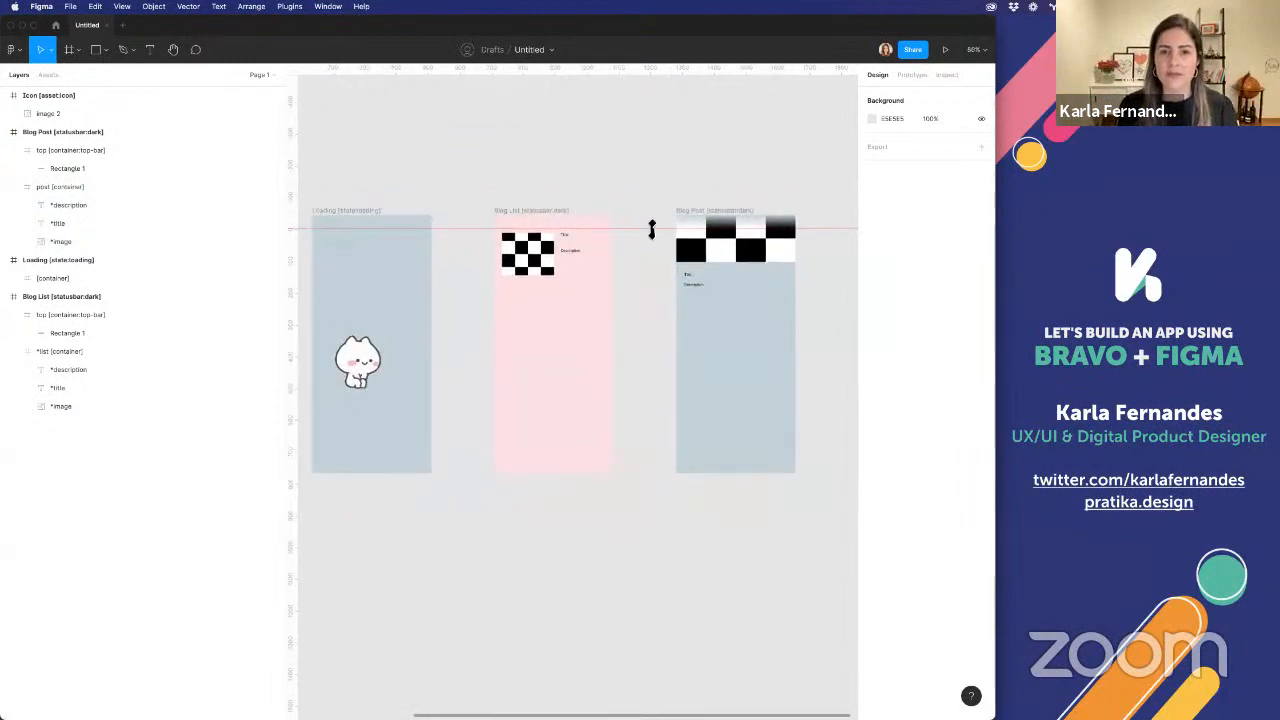
{"action": "scroll", "coordinate": [617, 246], "scroll_direction": "down", "scroll_amount": 4}
{"action": "scroll", "coordinate": [617, 246], "scroll_direction": "left", "scroll_amount": 3}
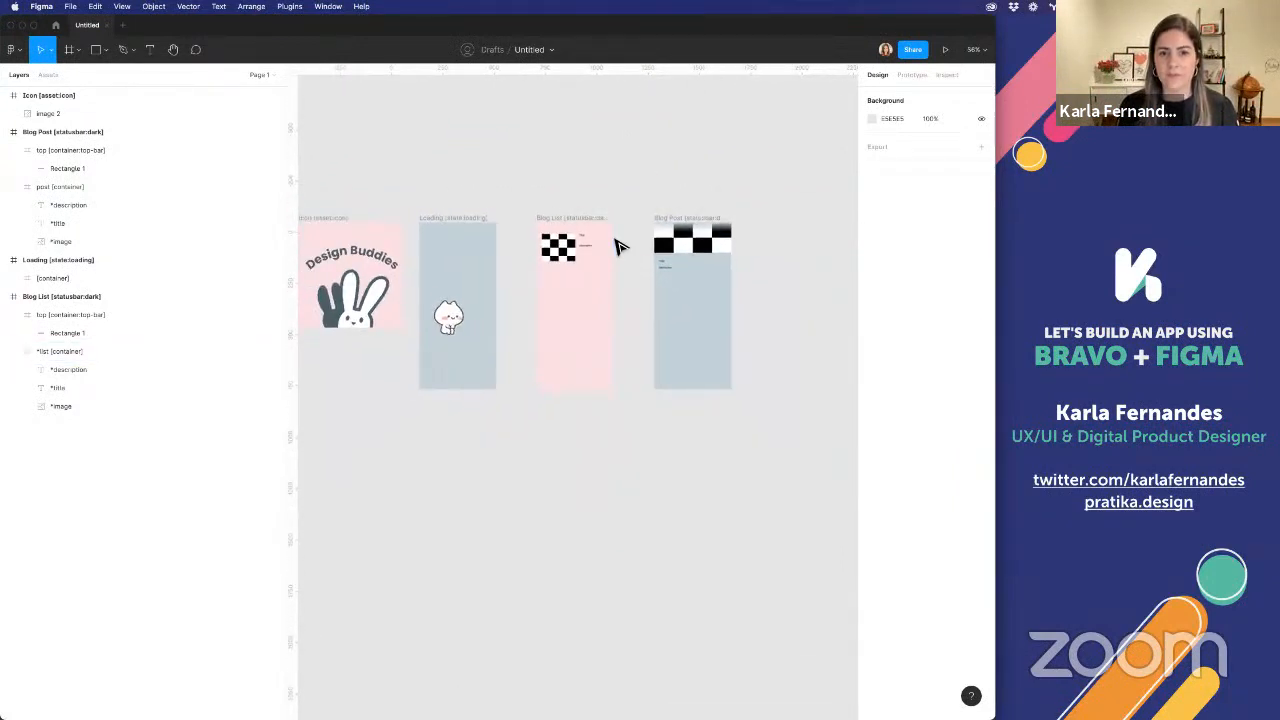
{"action": "scroll", "coordinate": [633, 262], "scroll_direction": "right", "scroll_amount": 2}
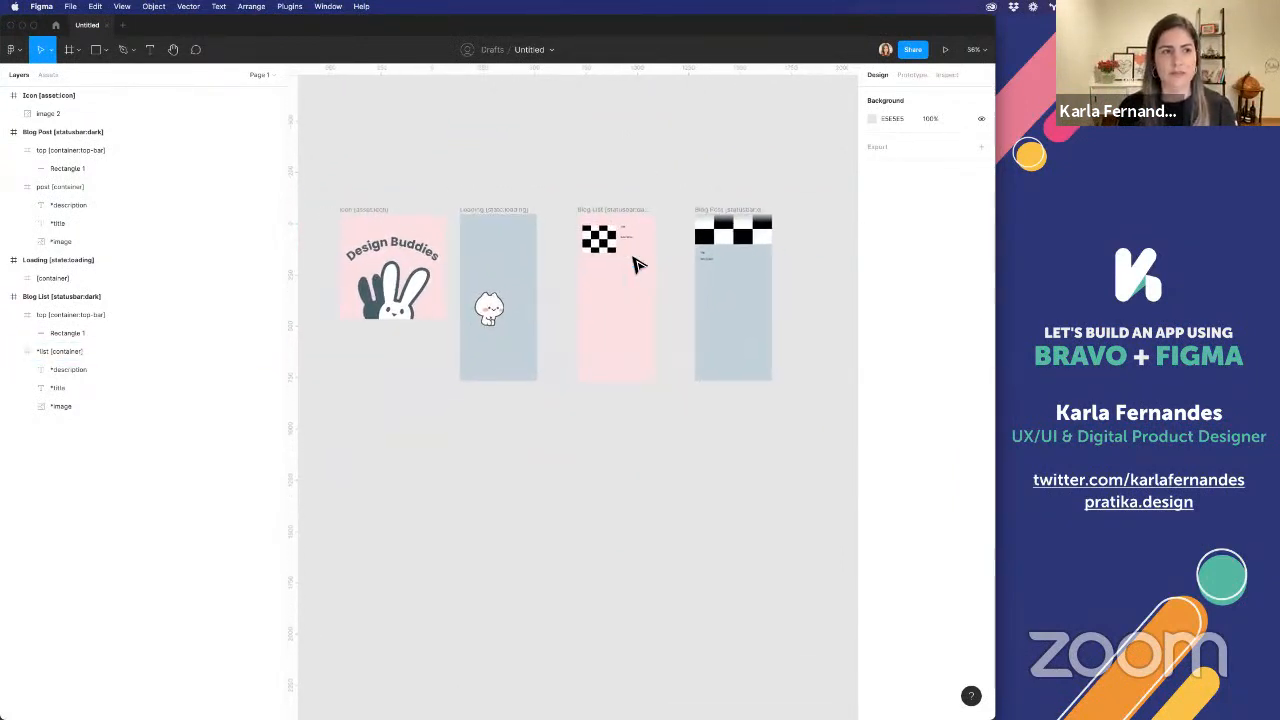
{"action": "left_click", "coordinate": [917, 77]}
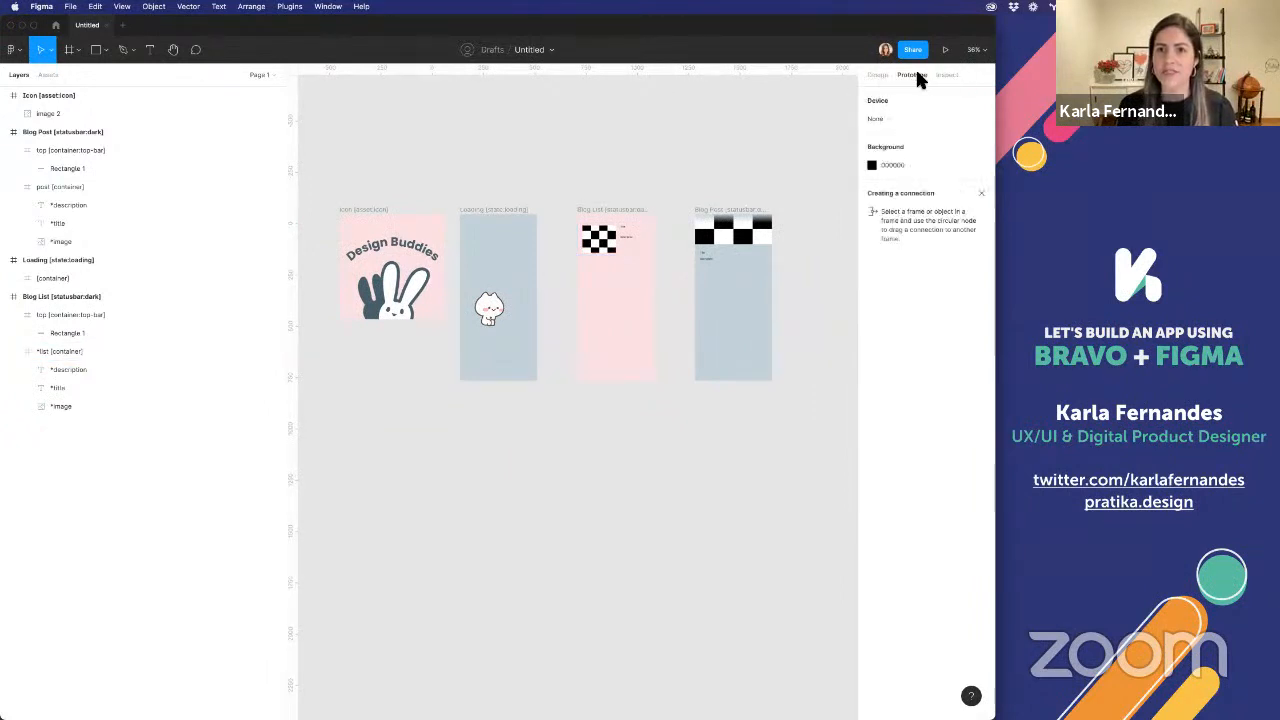
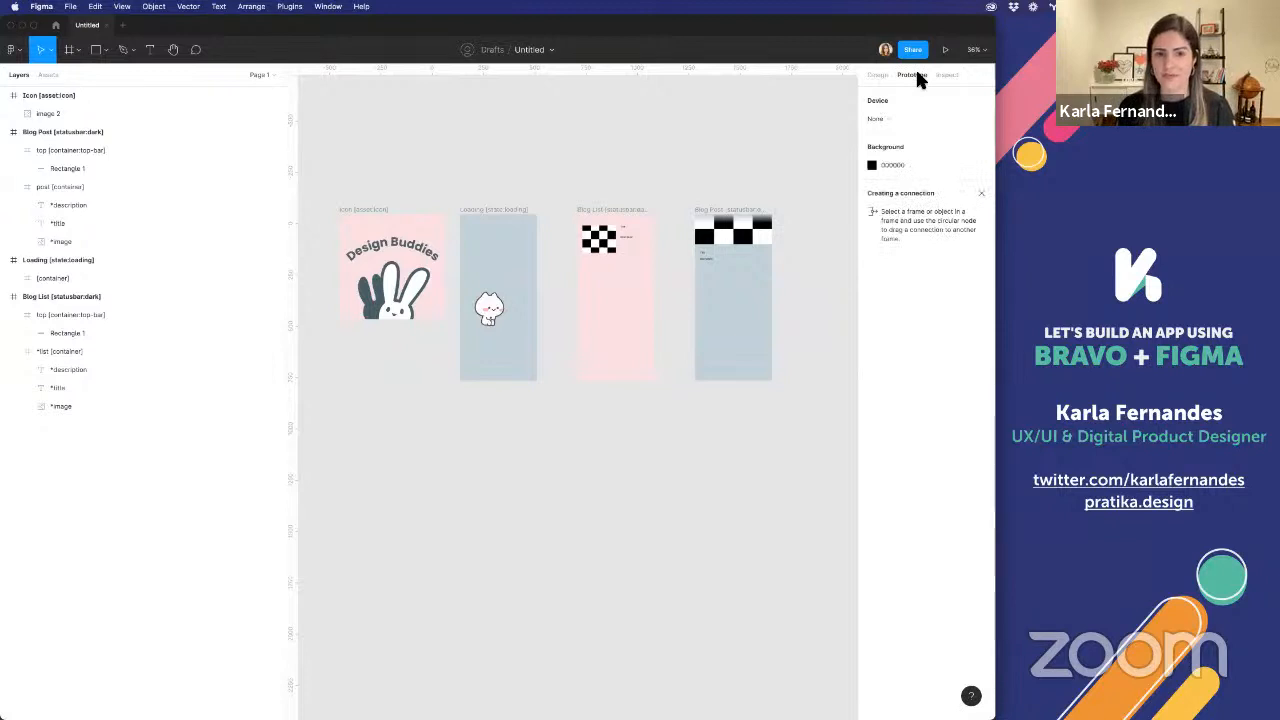
Link Blog List's *list [container] to the Blog Post frame with an on-click Navigate to interaction and rename the flow starting point Start
{"action": "left_click", "coordinate": [626, 234]}
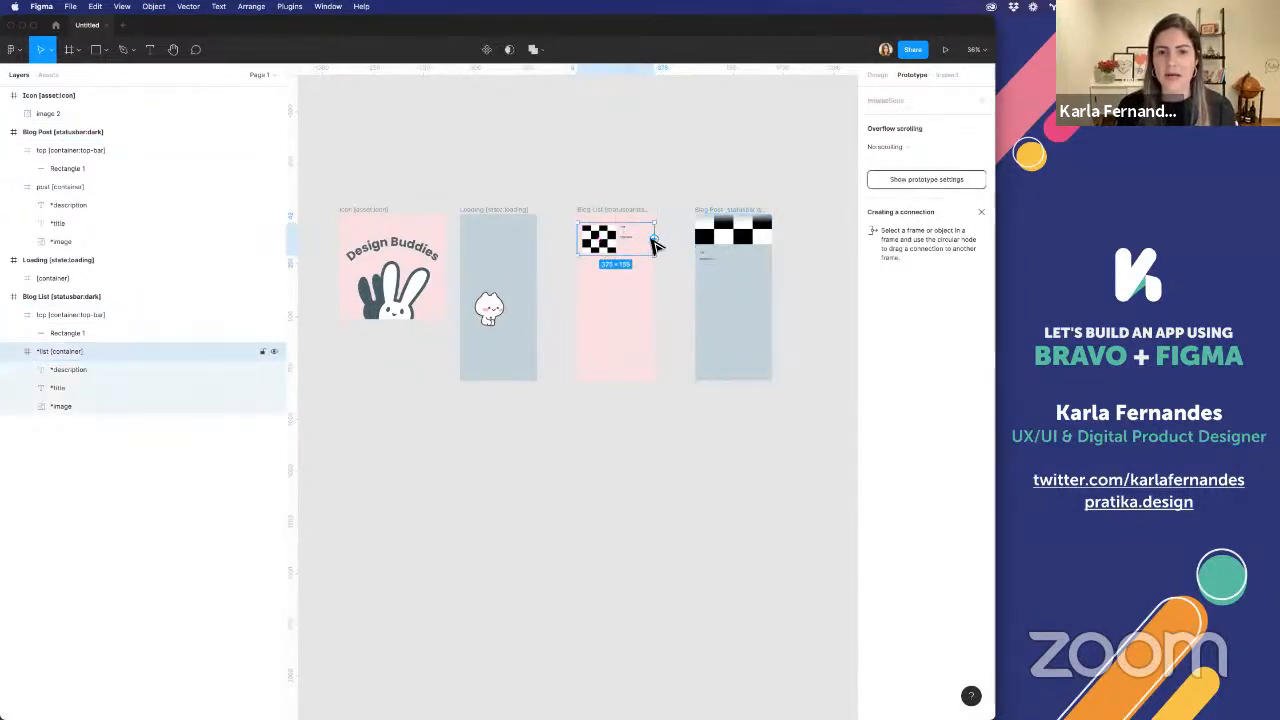
{"action": "left_click_drag", "start_coordinate": [654, 242], "coordinate": [722, 294]}
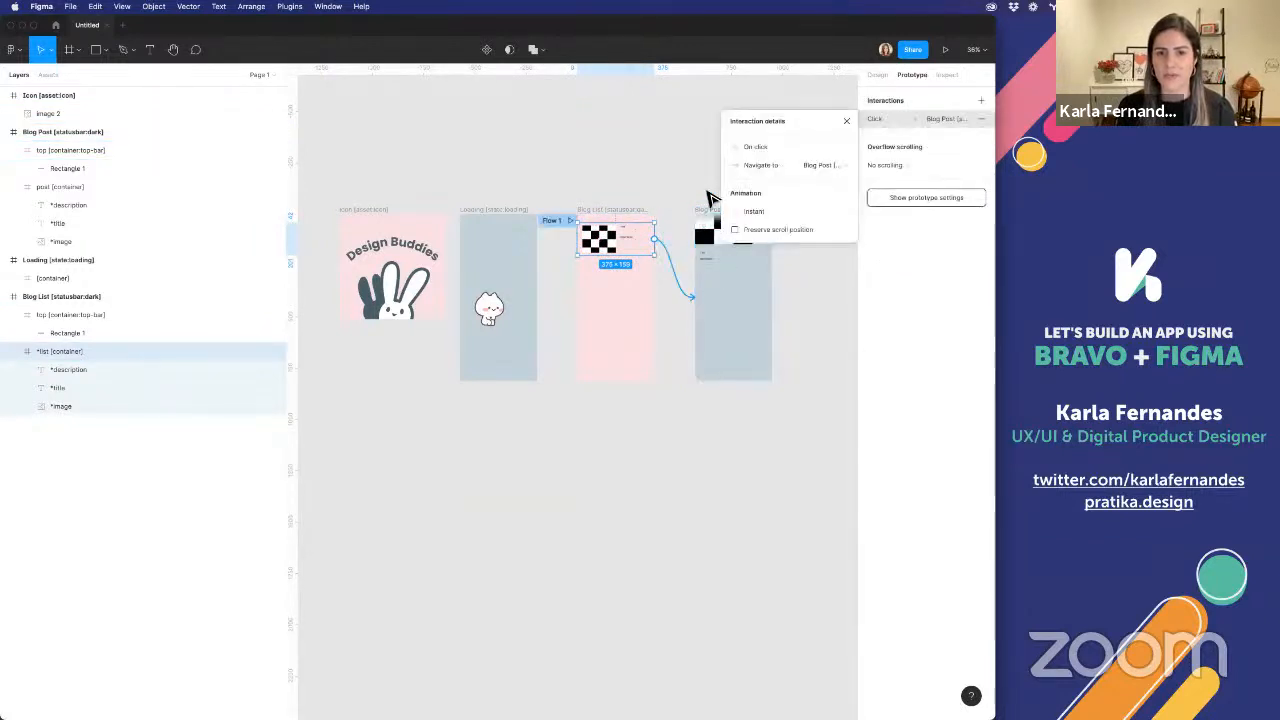
{"action": "left_click", "coordinate": [708, 193]}
{"action": "scroll", "coordinate": [710, 262], "scroll_direction": "right", "scroll_amount": 1}
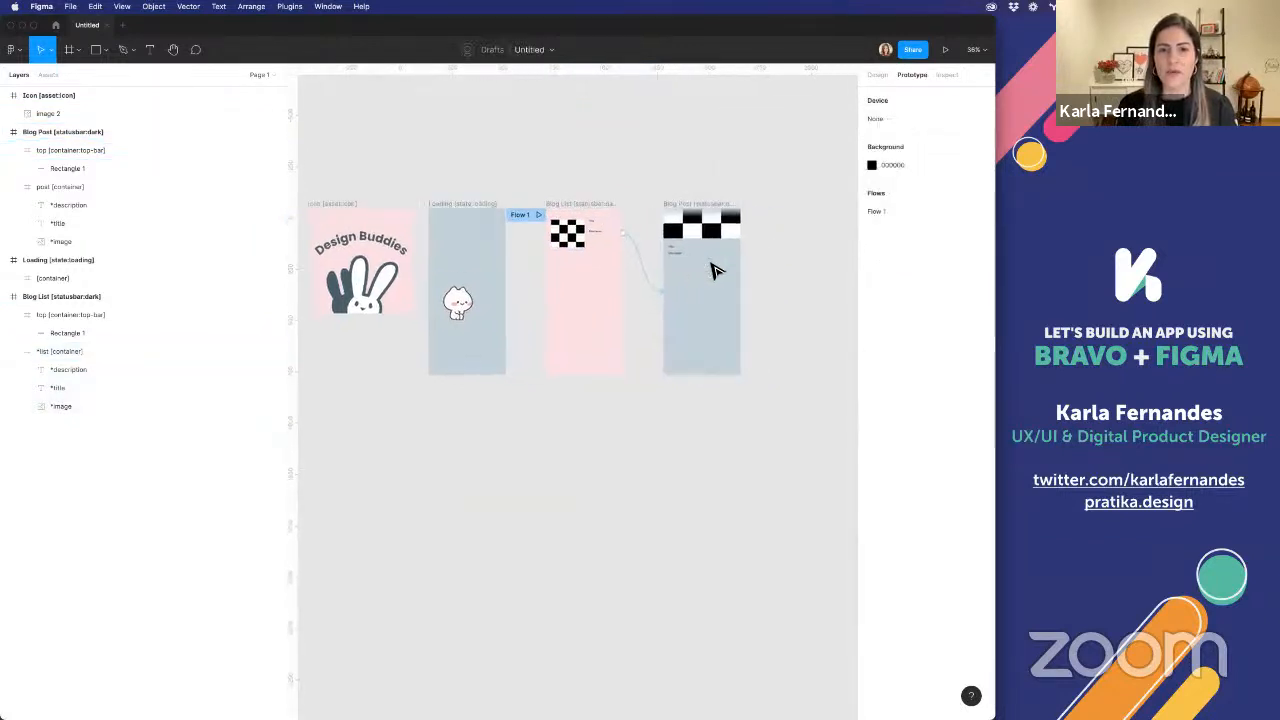
{"action": "left_click", "coordinate": [503, 216]}
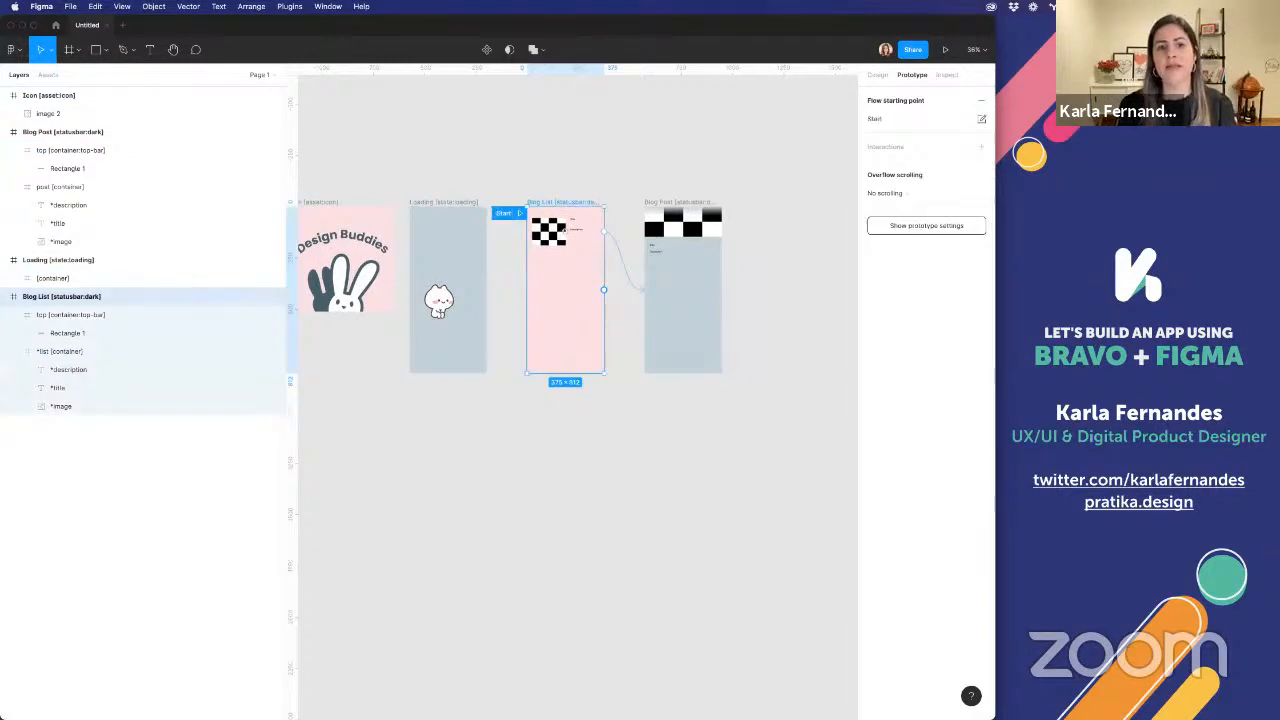
{"action": "left_click", "coordinate": [668, 201]}
{"action": "left_click", "coordinate": [670, 222]}
{"action": "scroll", "coordinate": [668, 218], "scroll_direction": "up", "scroll_amount": 3}
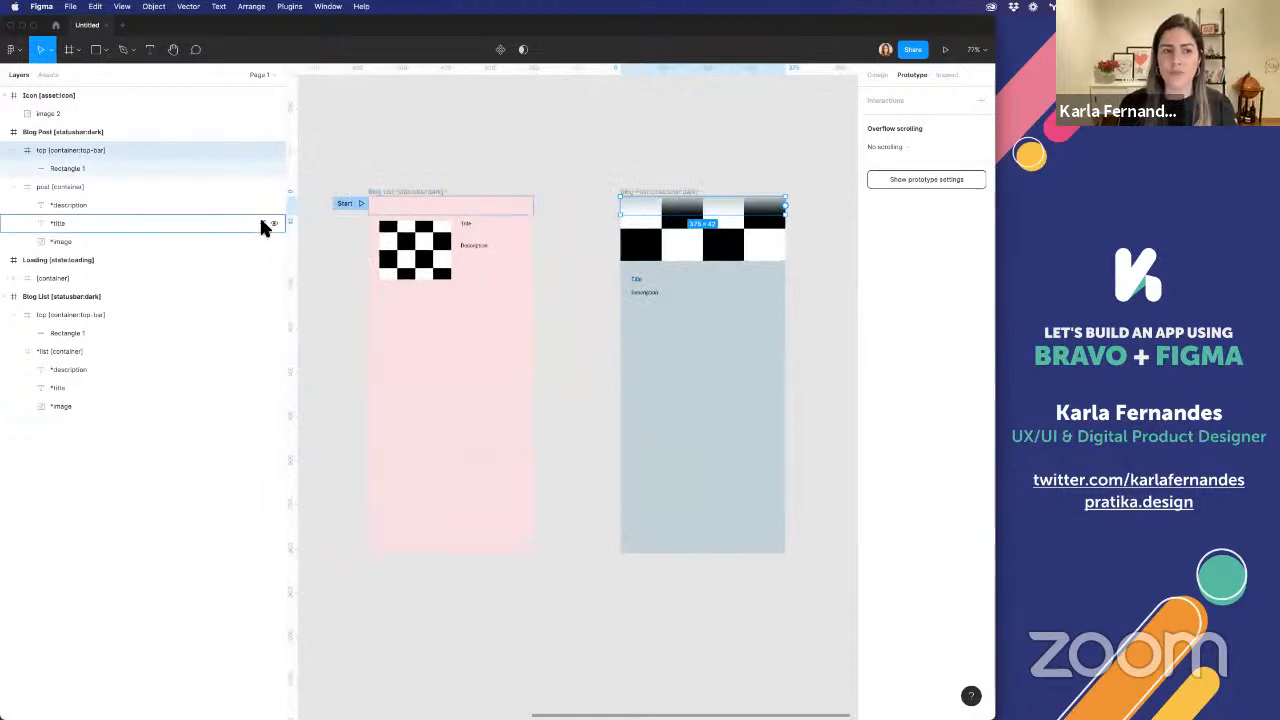
{"action": "left_click", "coordinate": [574, 154]}
{"action": "scroll", "coordinate": [660, 366], "scroll_direction": "right", "scroll_amount": 3}
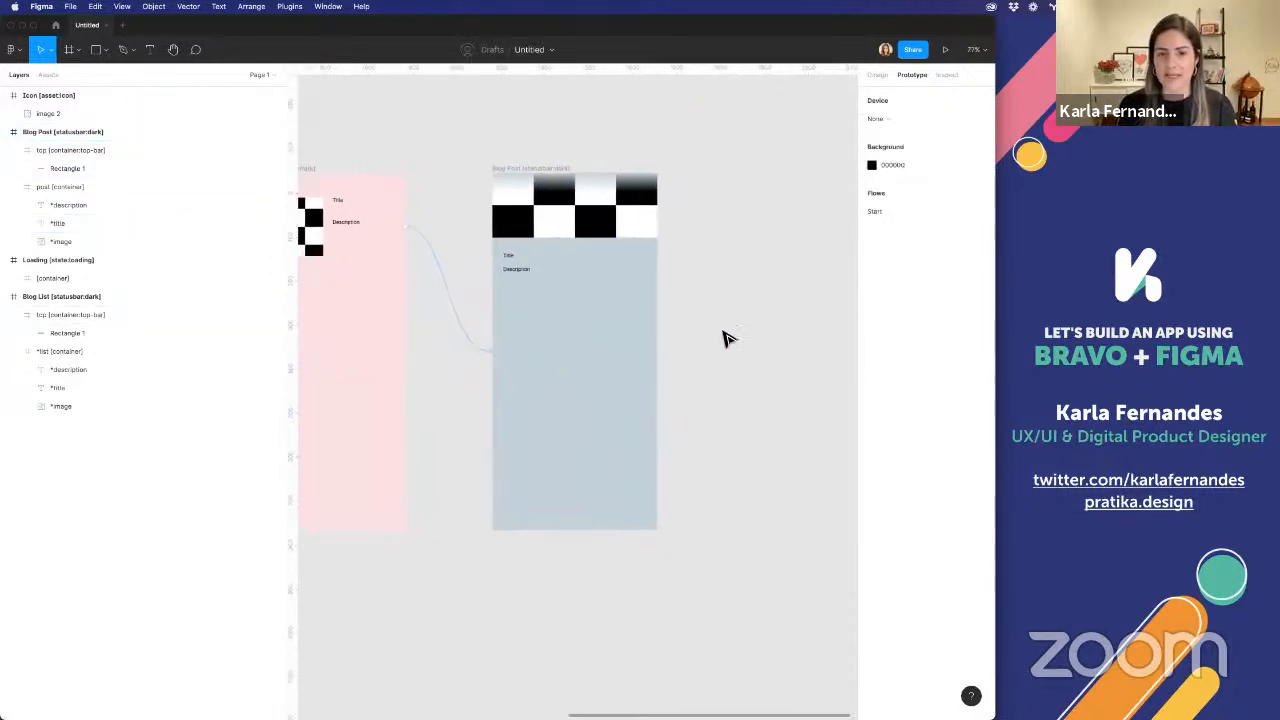
{"action": "right_click", "coordinate": [734, 329]}
{"action": "mouse_move", "coordinate": [769, 416]}
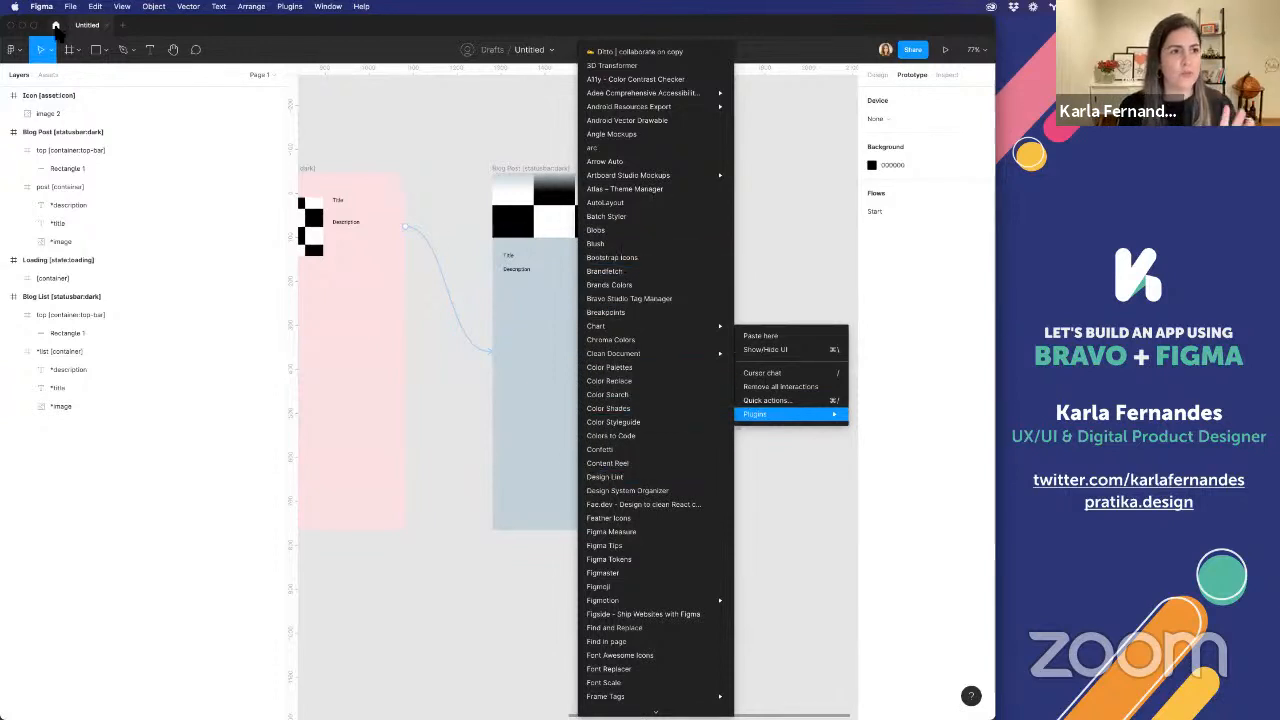
Search the plugins in the Figma Community for "feather icons"
{"action": "left_click", "coordinate": [57, 25]}
{"action": "left_click", "coordinate": [60, 48]}
{"action": "mouse_move", "coordinate": [86, 168]}
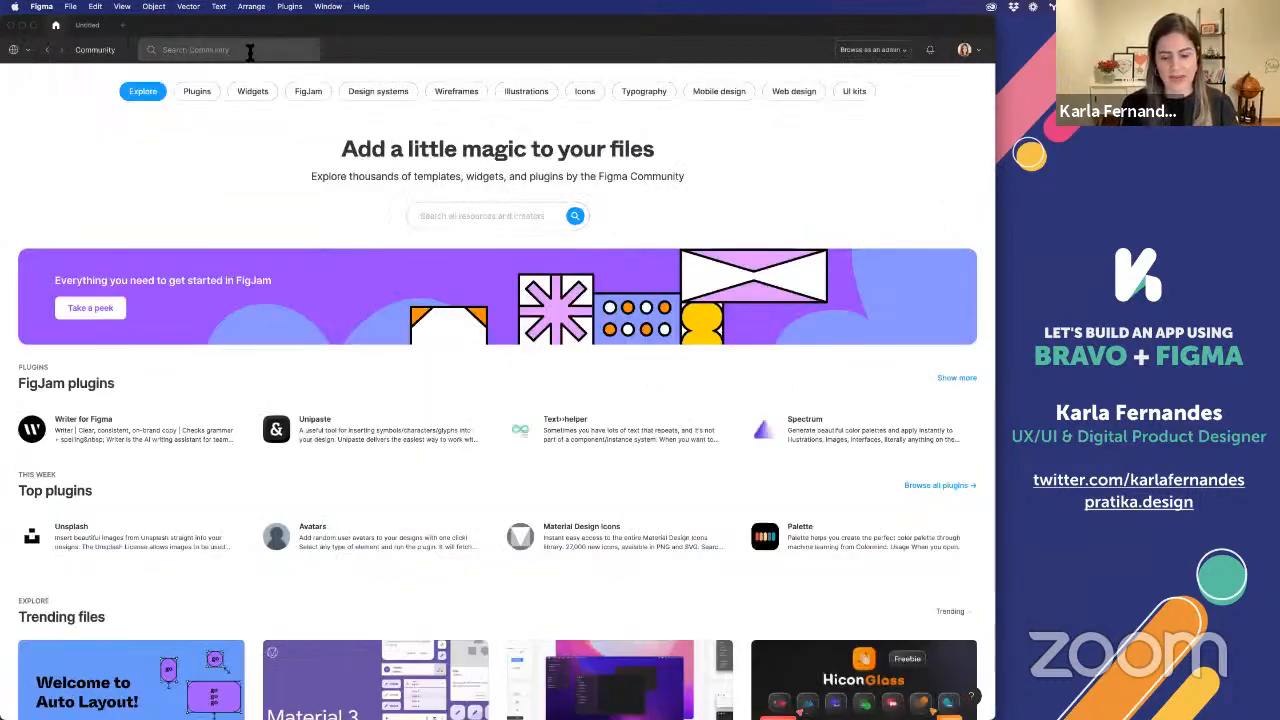
{"action": "type", "text": "icon"}
{"action": "key", "text": "Return"}
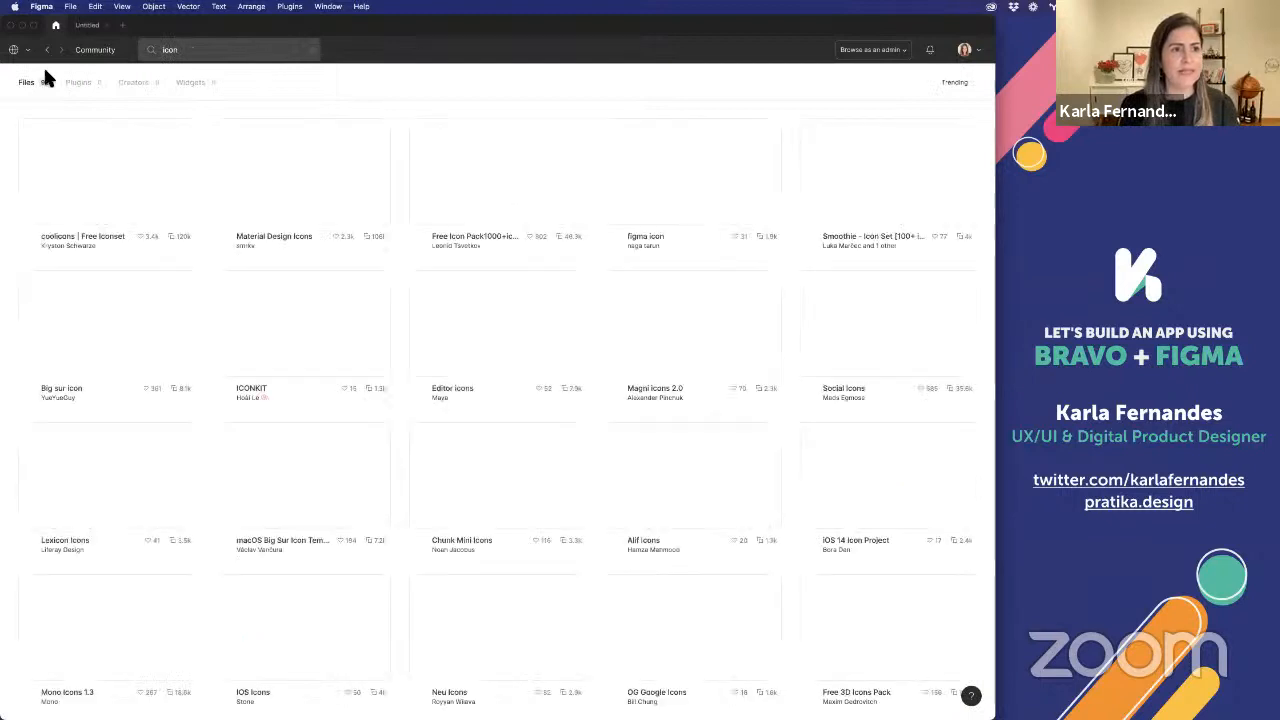
{"action": "left_click", "coordinate": [81, 86]}
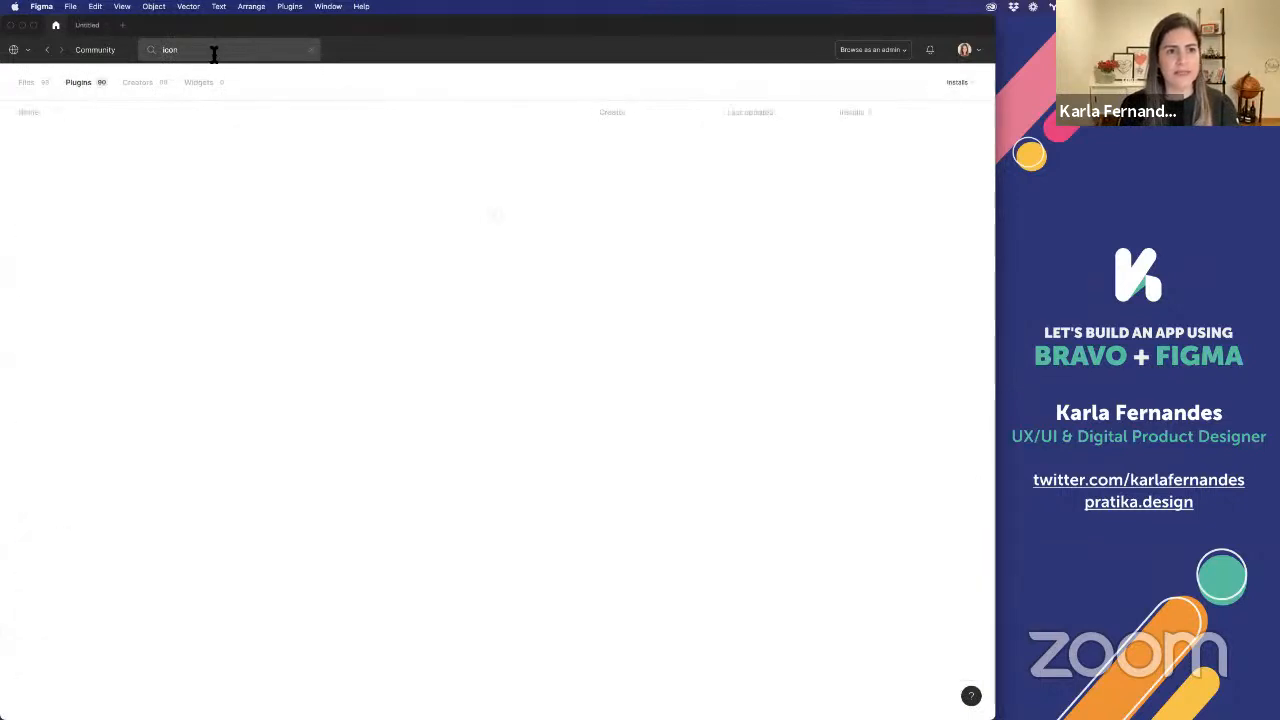
{"action": "key", "text": "BackSpace"}
{"action": "type", "text": "in"}
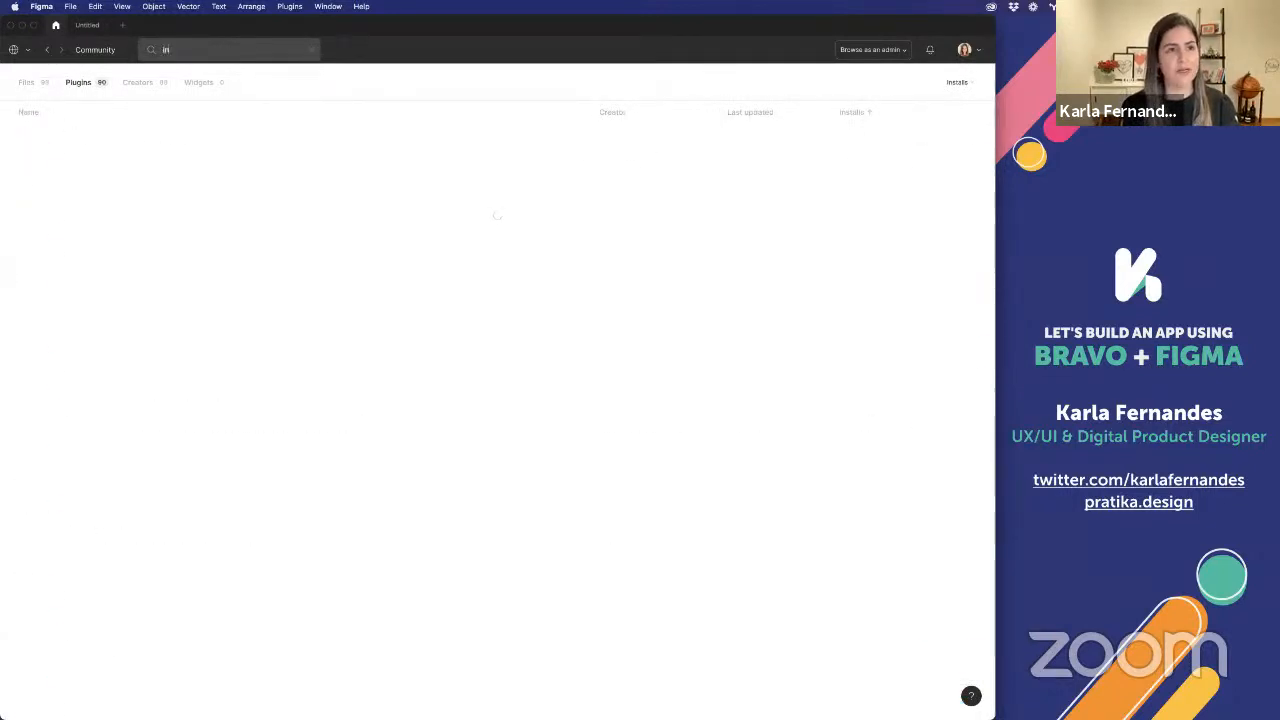
{"action": "type", "text": "co"}
{"action": "key", "text": "BackSpace"}
{"action": "key", "text": "BackSpace"}
{"action": "key", "text": "BackSpace"}
{"action": "type", "text": "cons"}
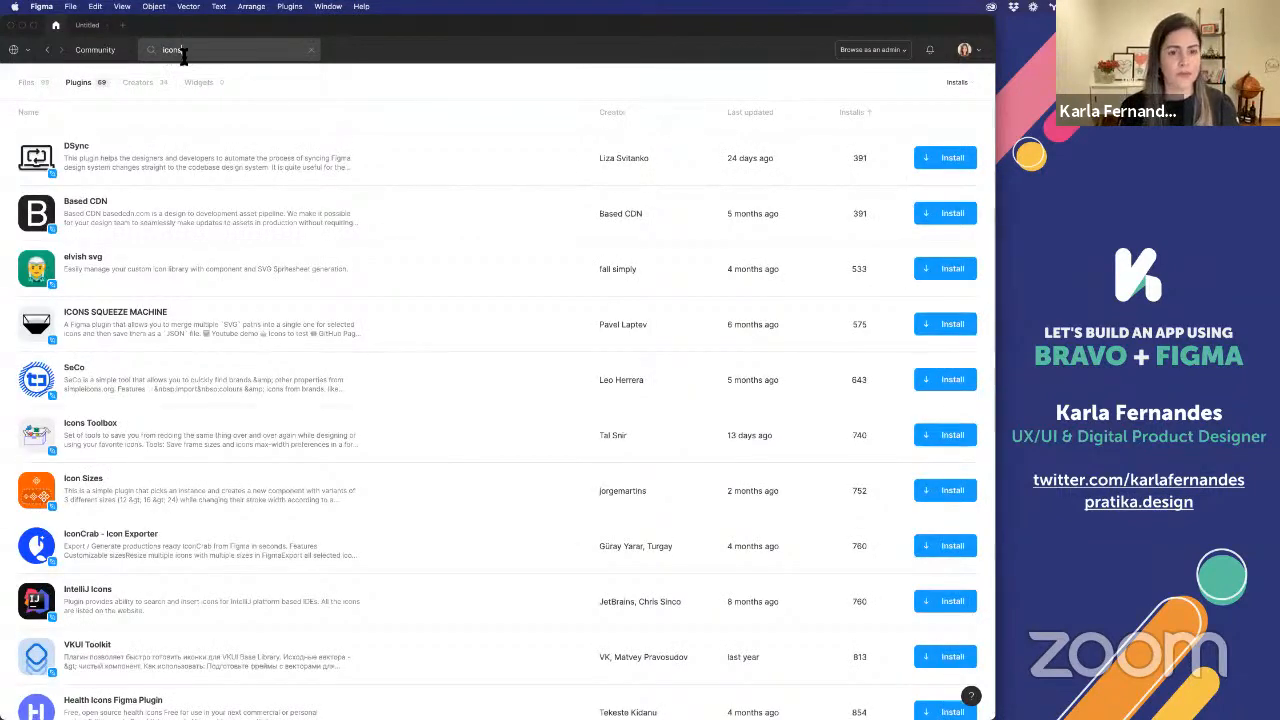
{"action": "type", "text": "ather"}
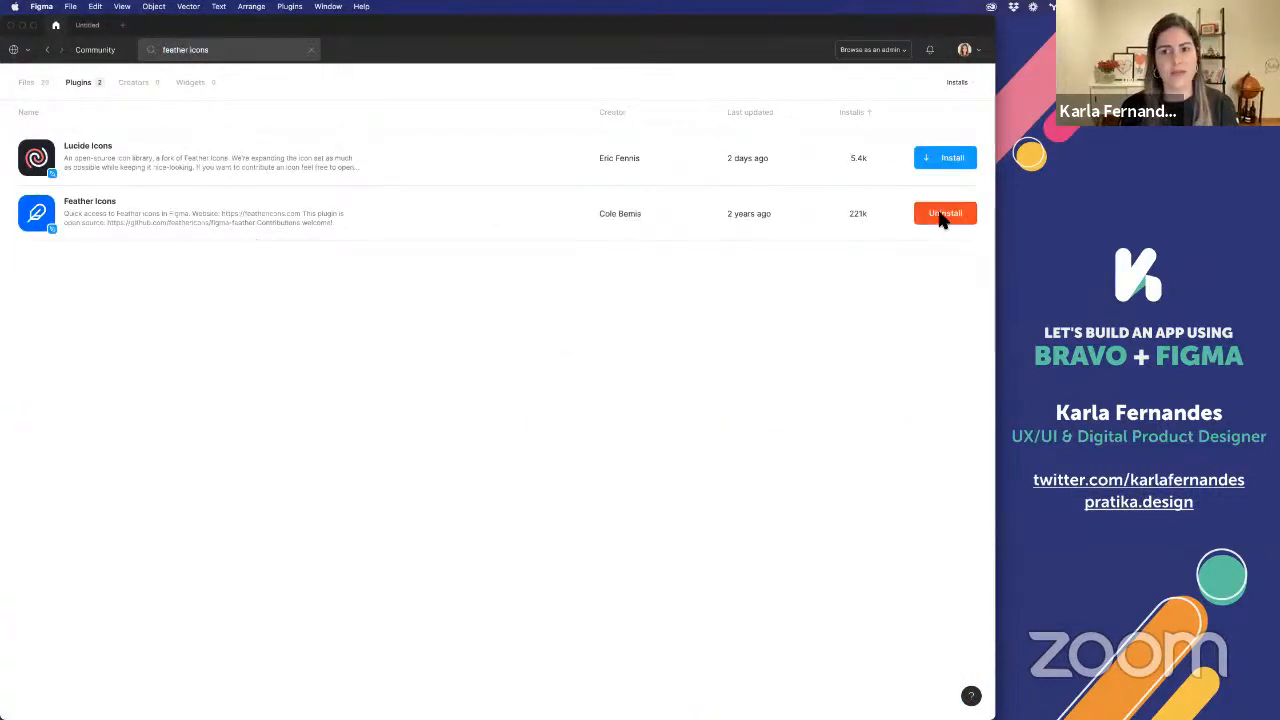
Return to the Untitled design file and insert the arrow-left icon with the Feather Icons plugin
{"action": "left_click", "coordinate": [86, 25]}
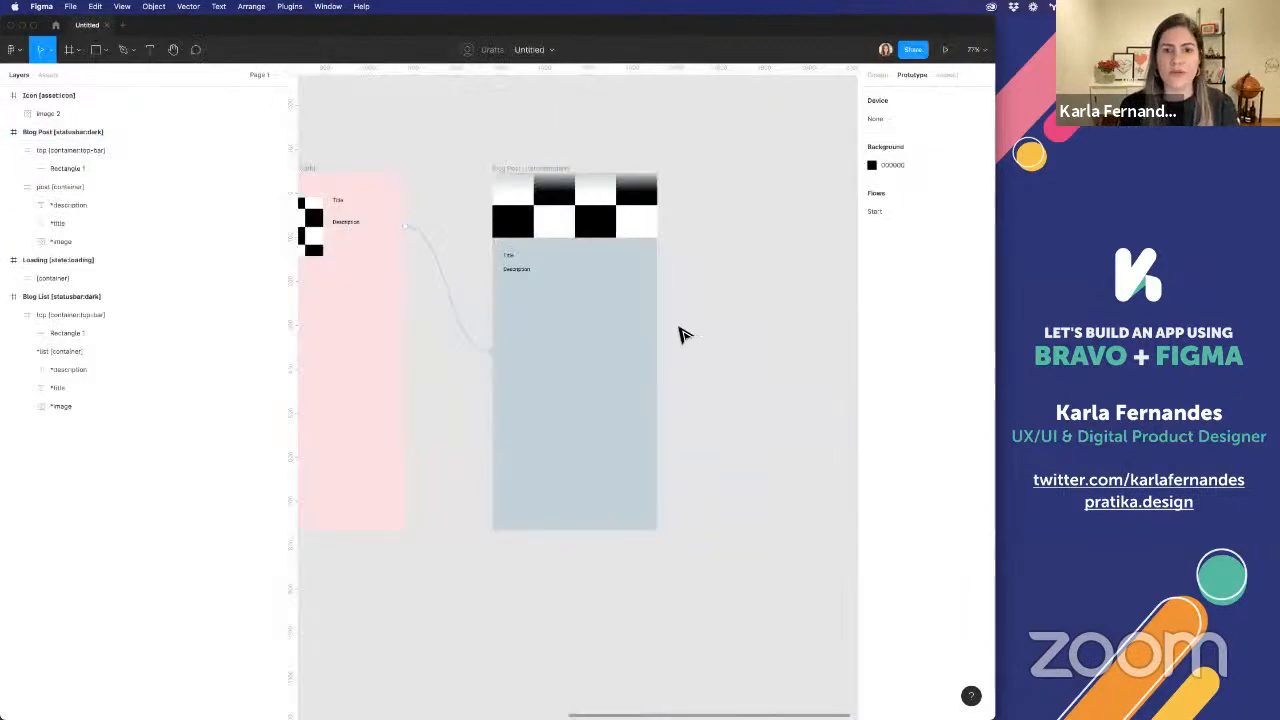
{"action": "right_click", "coordinate": [845, 354]}
{"action": "mouse_move", "coordinate": [840, 355]}
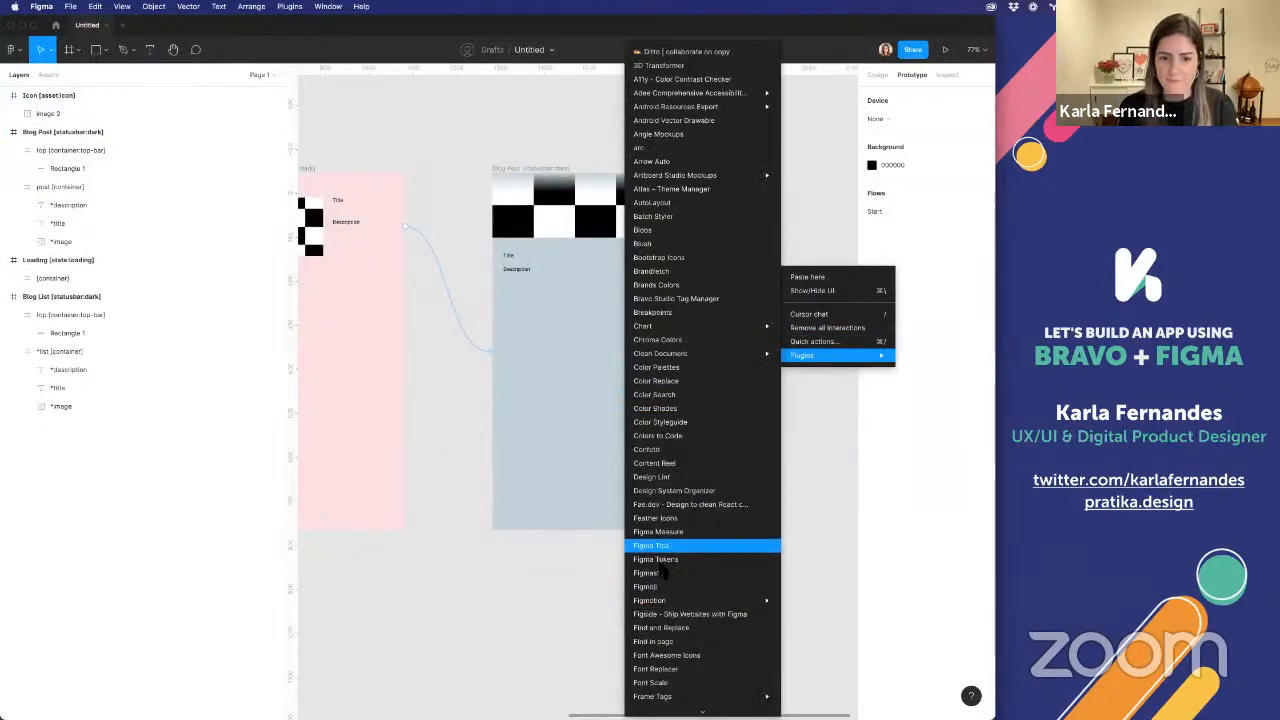
{"action": "scroll", "coordinate": [655, 605], "scroll_direction": "down", "scroll_amount": 2}
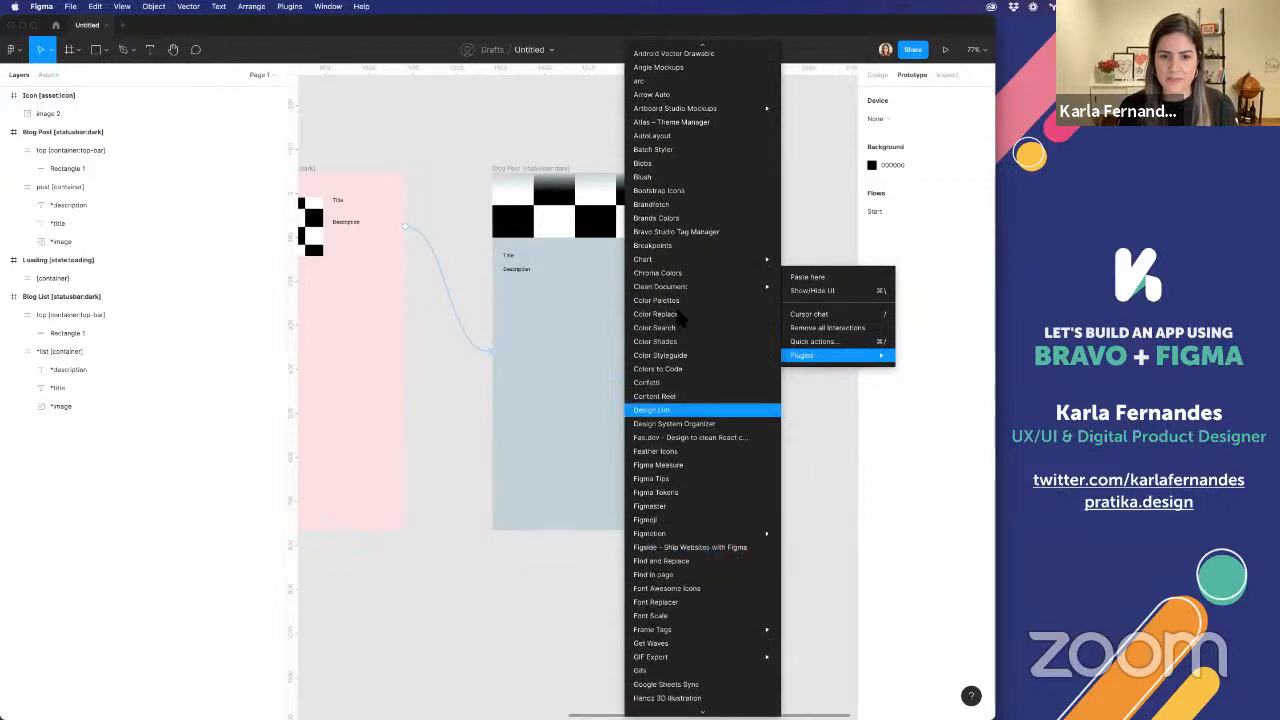
{"action": "scroll", "coordinate": [670, 568], "scroll_direction": "down", "scroll_amount": 2}
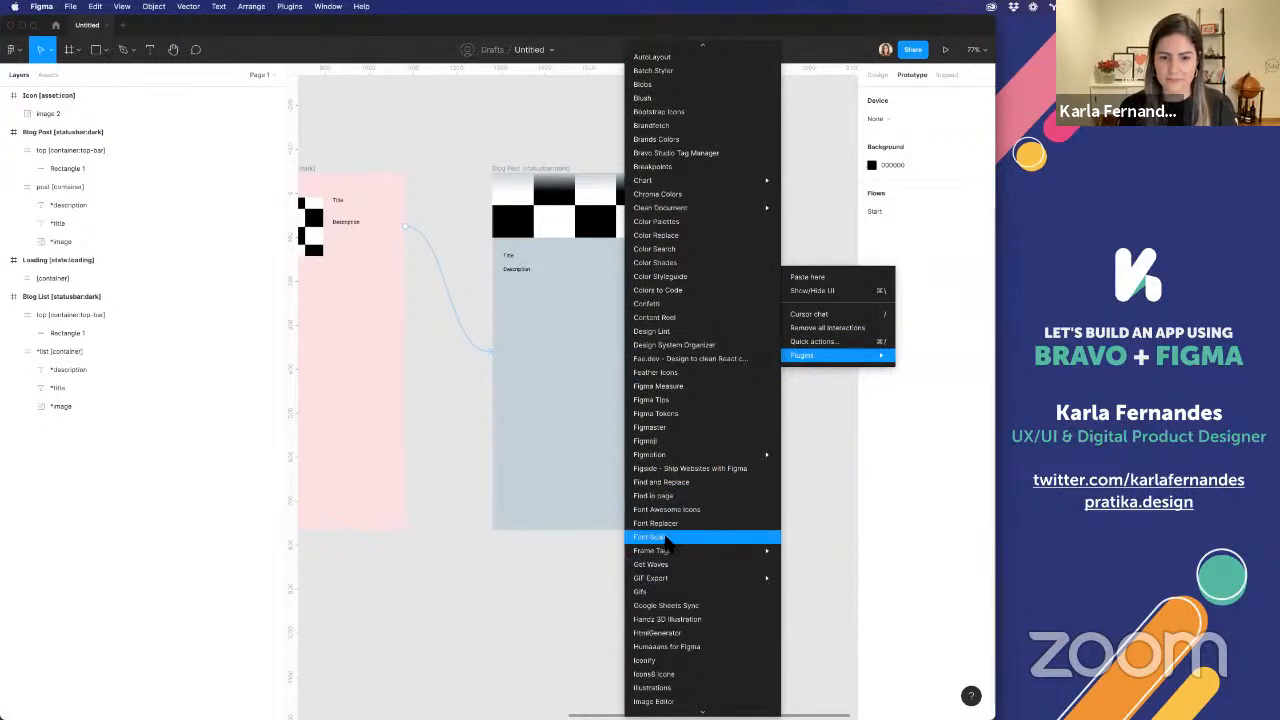
{"action": "left_click", "coordinate": [668, 386]}
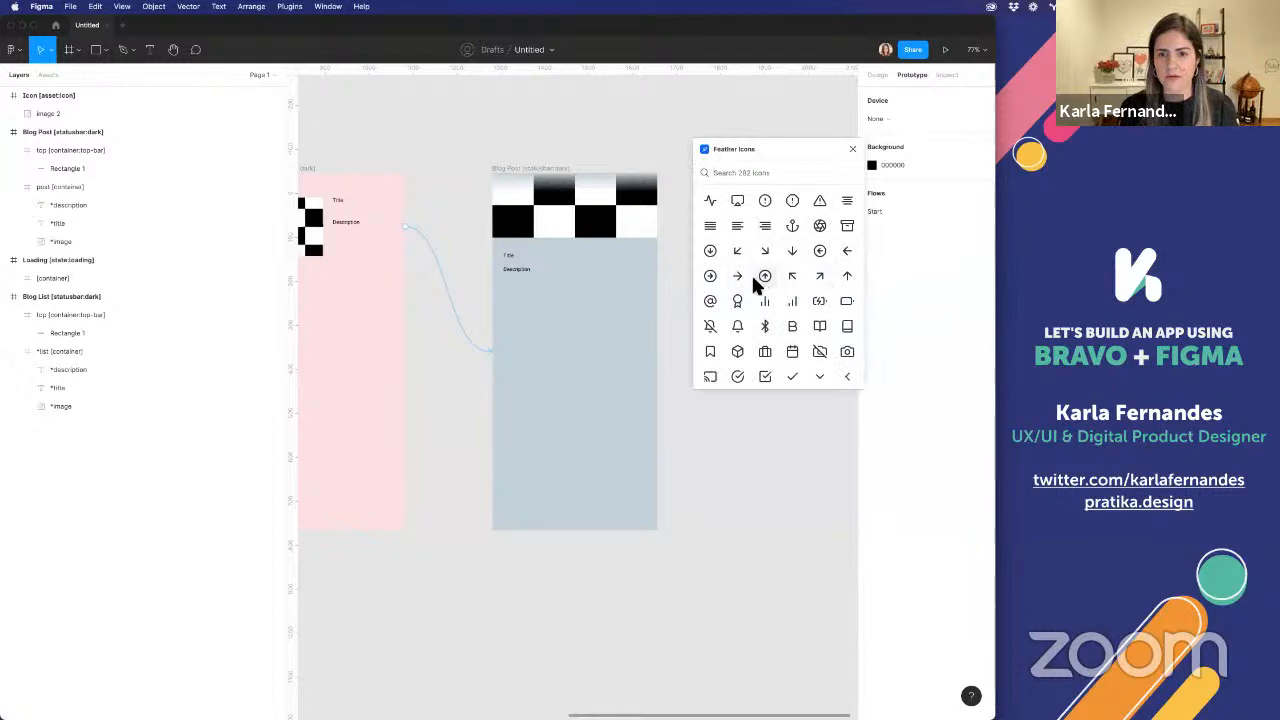
{"action": "left_click", "coordinate": [847, 250]}
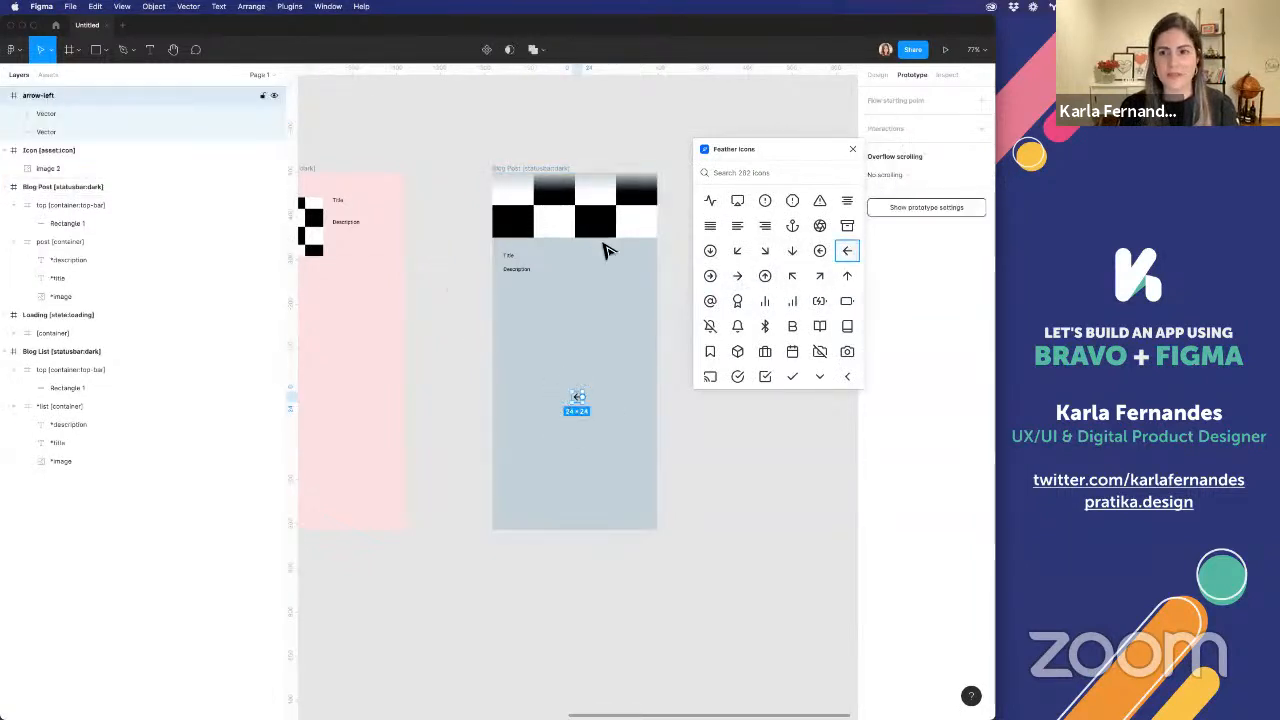
Resize the arrow-left icon frame to 48 × 48 with its proportions constrained
{"action": "left_click", "coordinate": [872, 76]}
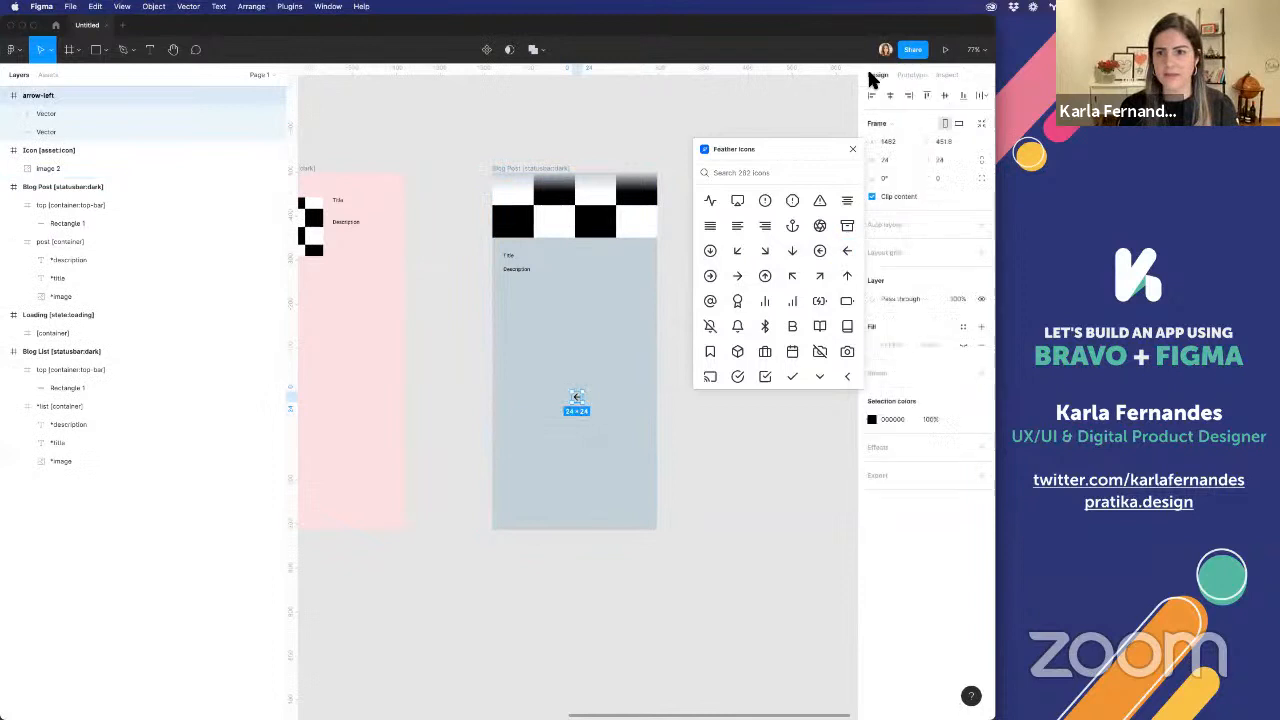
{"action": "left_click", "coordinate": [981, 160]}
{"action": "type", "text": "48"}
{"action": "key", "text": "Return"}
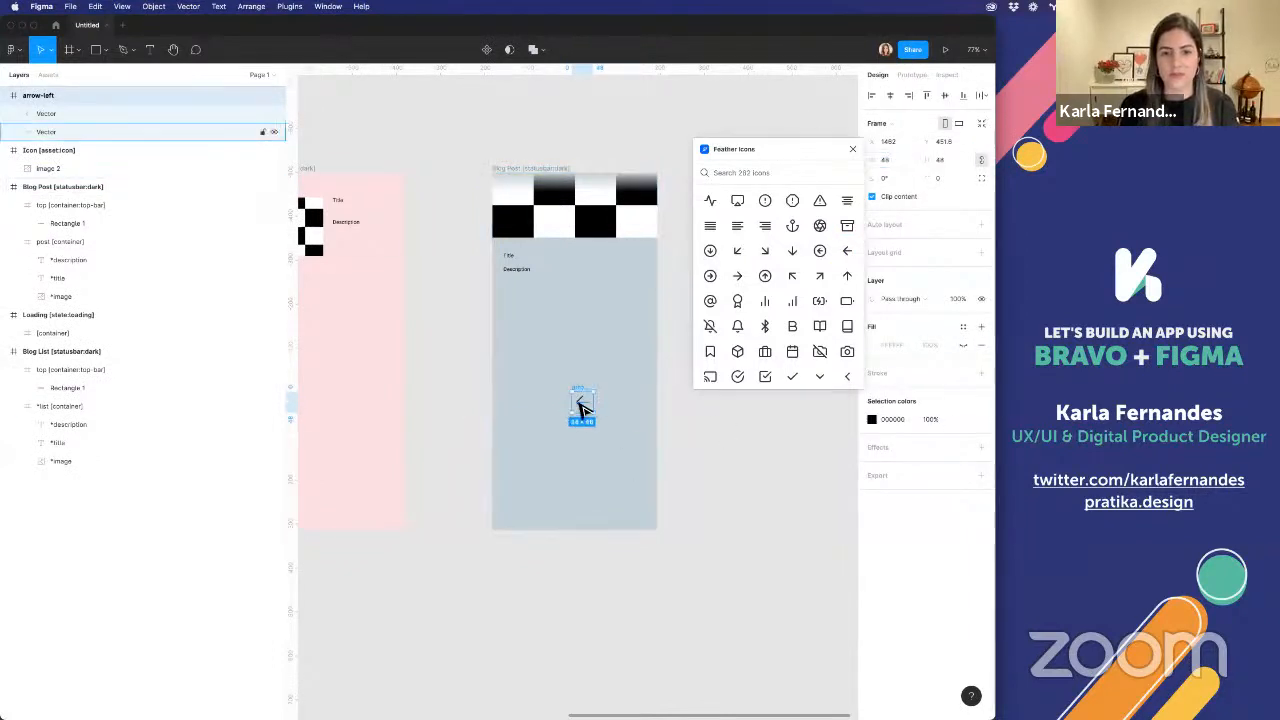
Set the stroke width of both arrow-left vectors to 4 and outline their strokes into a single flattened vector
{"action": "left_click", "coordinate": [59, 111]}
{"action": "left_click", "coordinate": [59, 127], "text": "shift"}
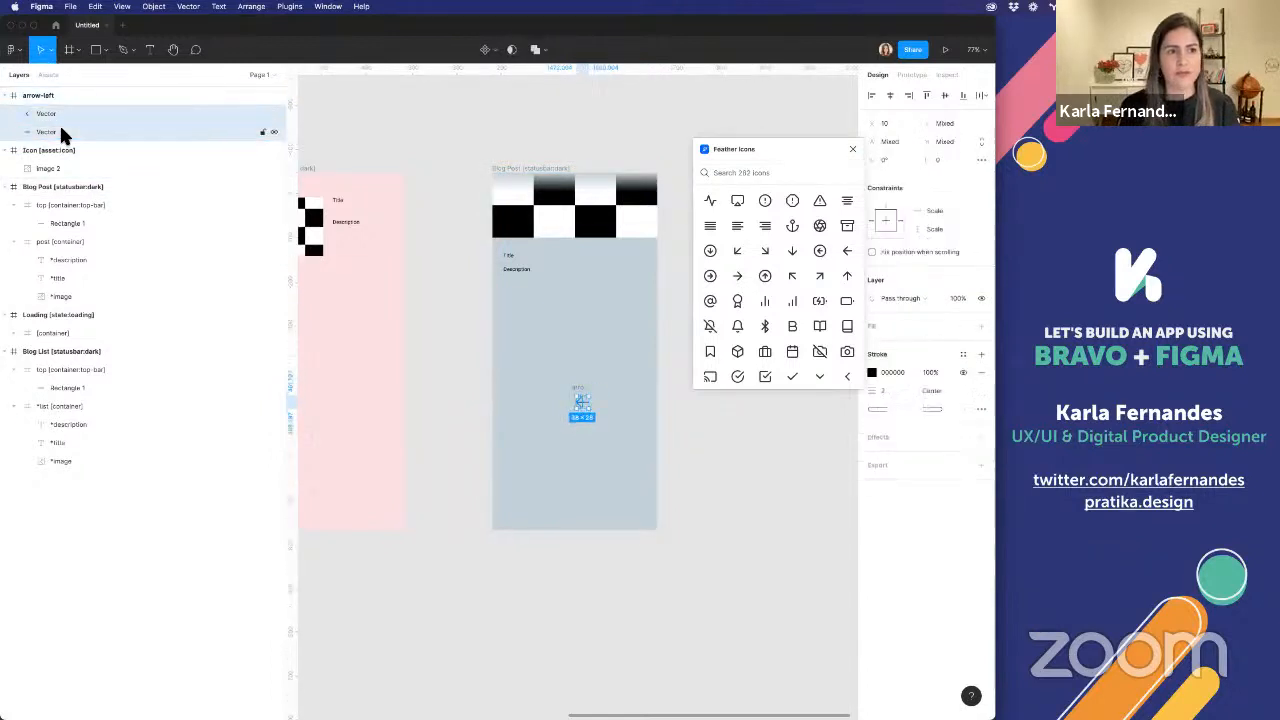
{"action": "left_click", "coordinate": [889, 390]}
{"action": "type", "text": "4"}
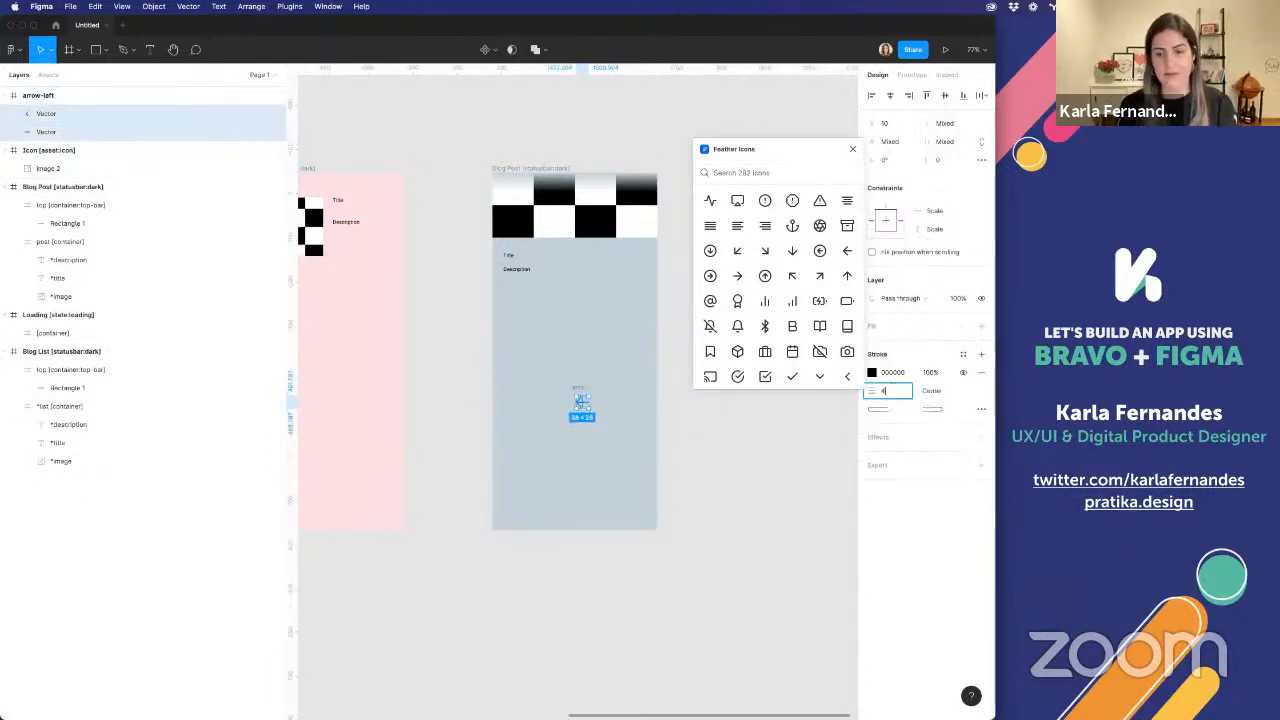
{"action": "key", "text": "Return"}
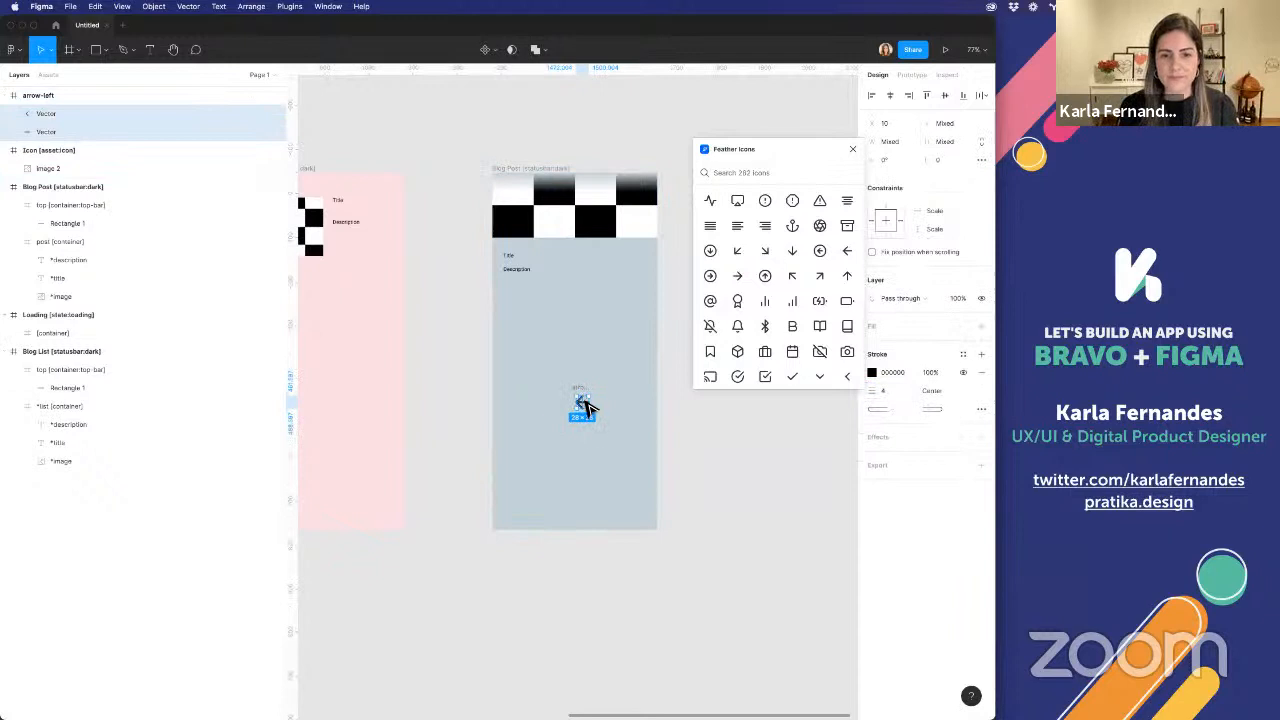
{"action": "right_click", "coordinate": [588, 405]}
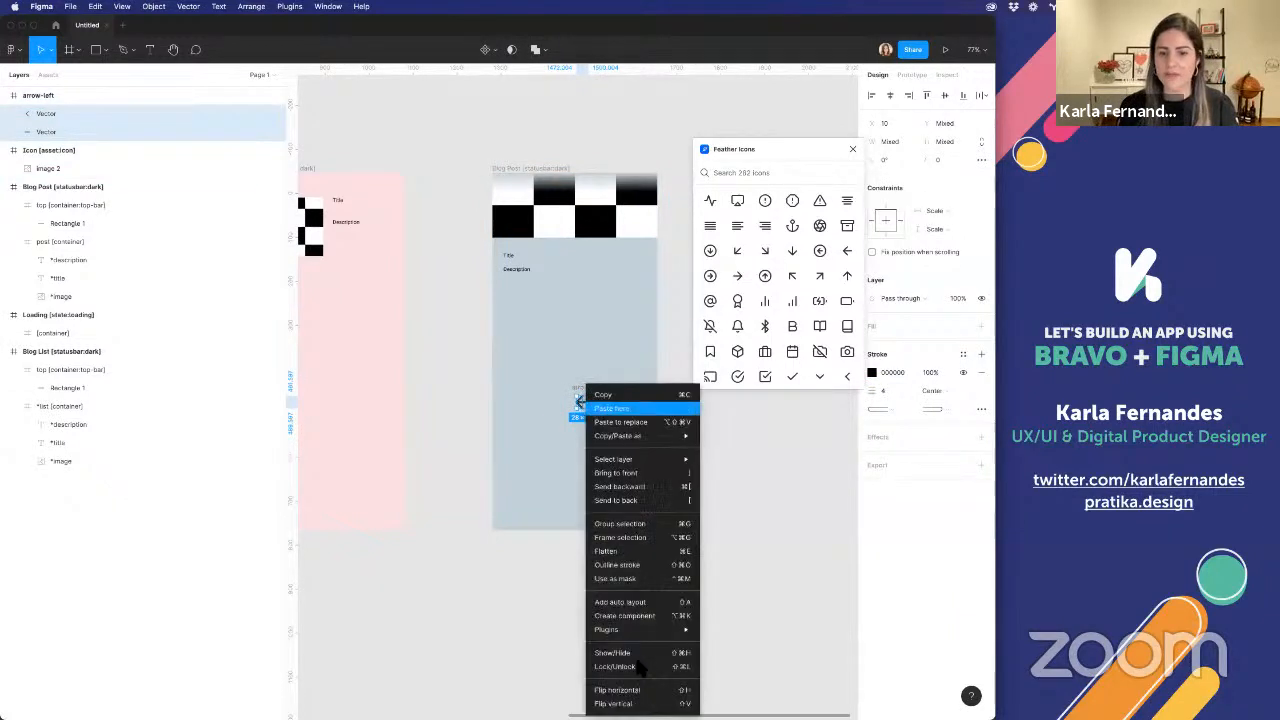
{"action": "left_click", "coordinate": [660, 570]}
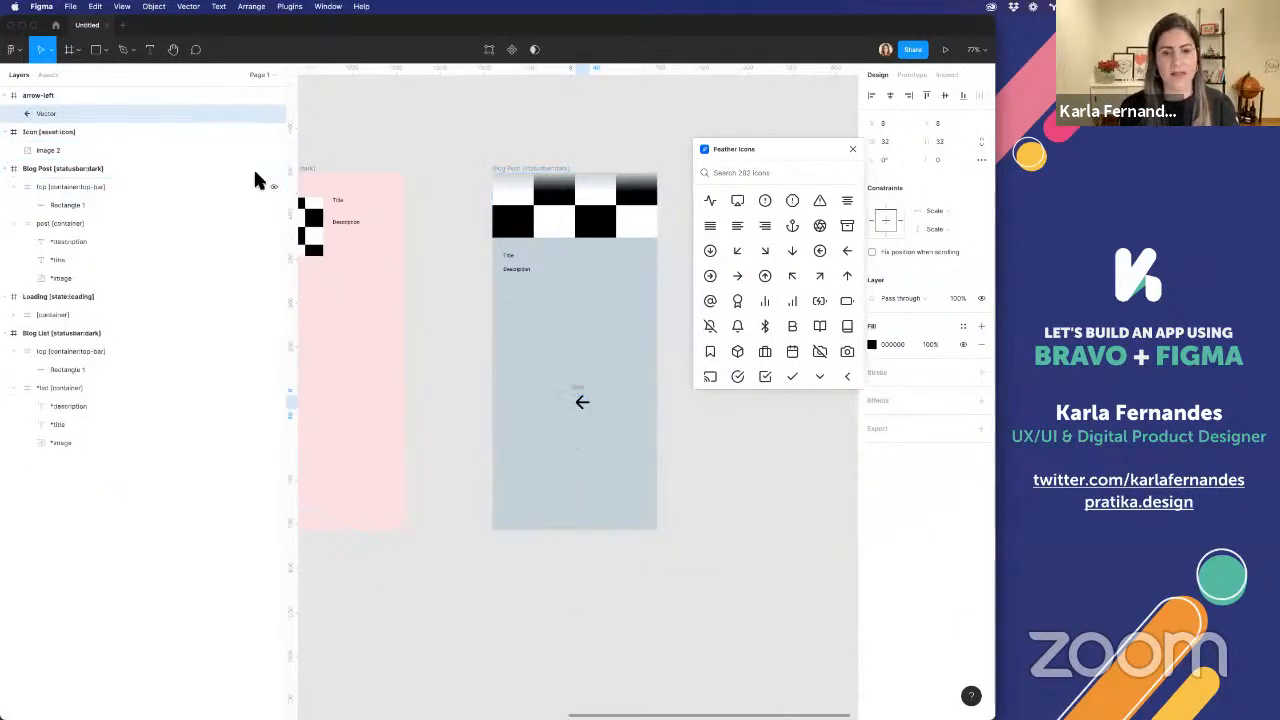
Move arrow-left into Blog Post's upper-left corner at X 11, Y 8 and increase the top bar frame's height to about 73
{"action": "left_click", "coordinate": [29, 95]}
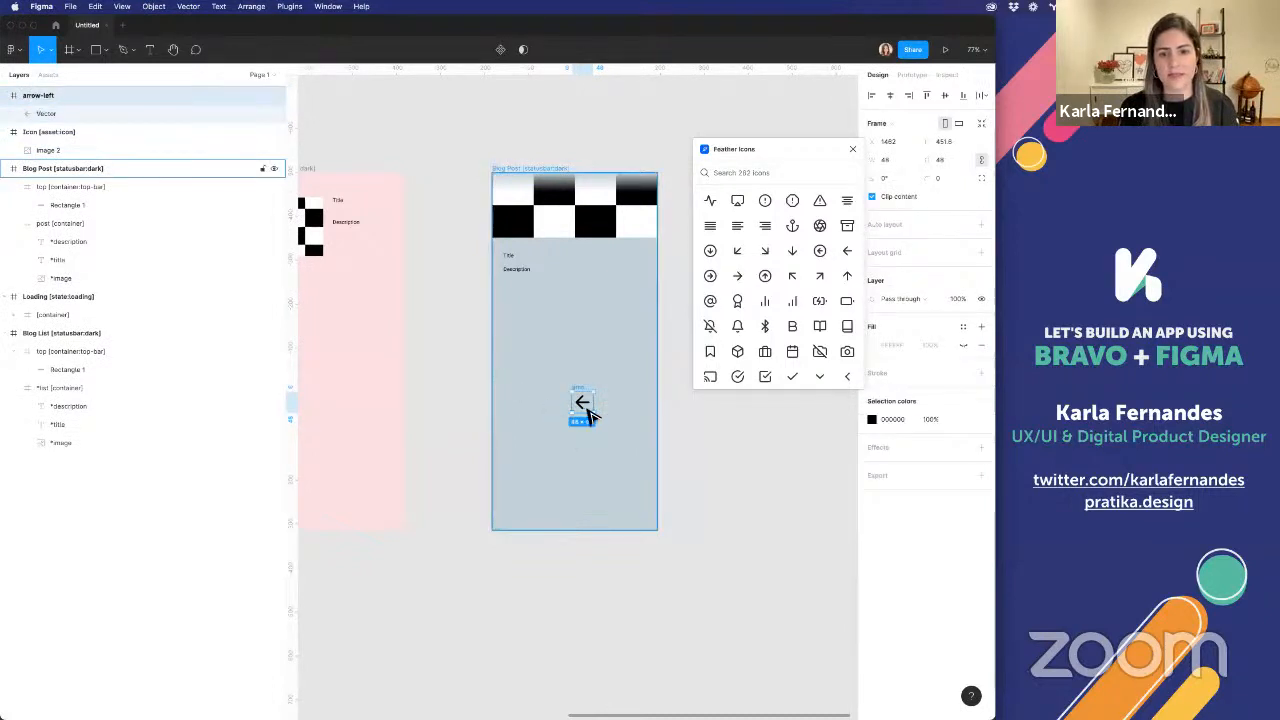
{"action": "left_click_drag", "start_coordinate": [584, 405], "coordinate": [511, 195]}
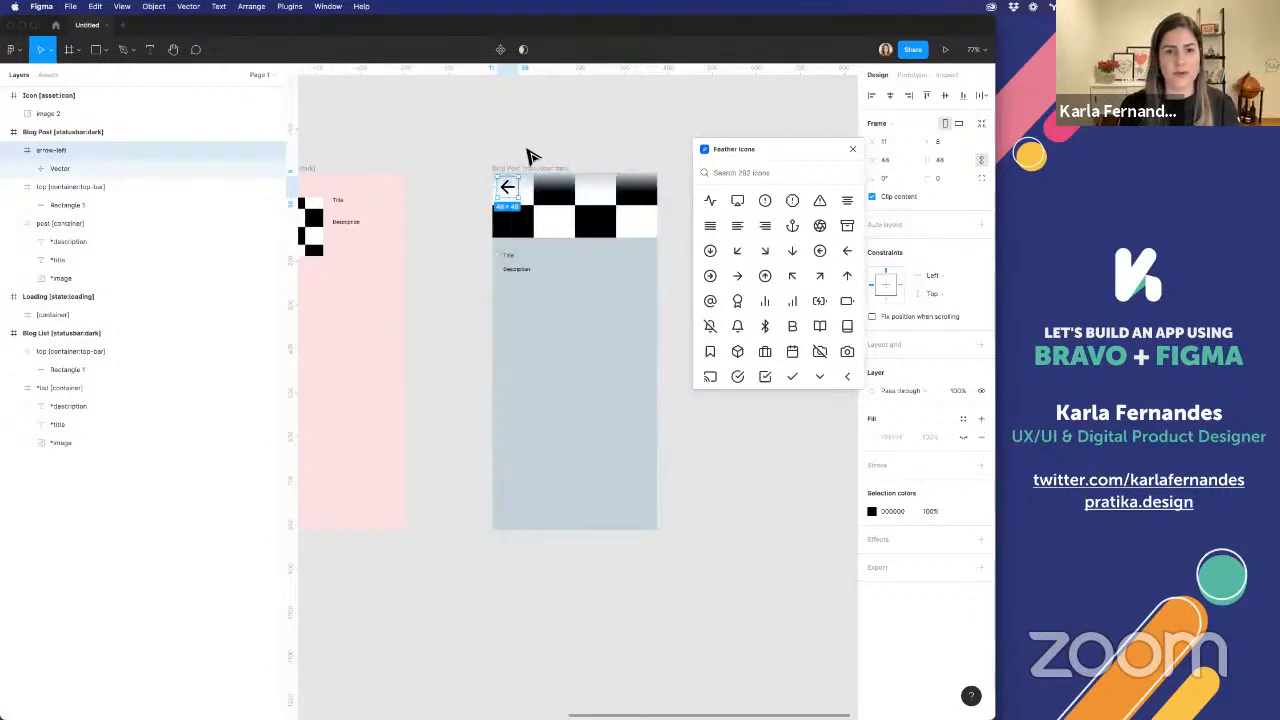
{"action": "left_click", "coordinate": [59, 187]}
{"action": "left_click_drag", "start_coordinate": [512, 192], "coordinate": [517, 211]}
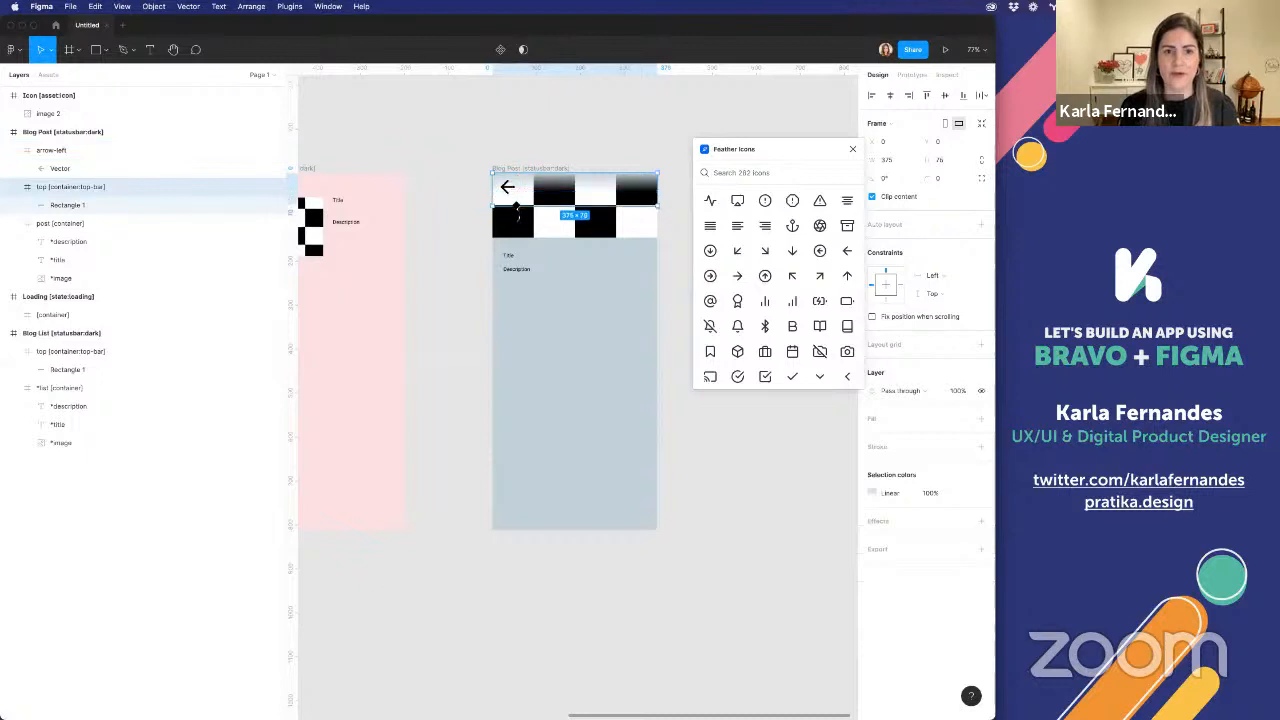
{"action": "scroll", "coordinate": [515, 208], "scroll_direction": "up", "scroll_amount": 5}
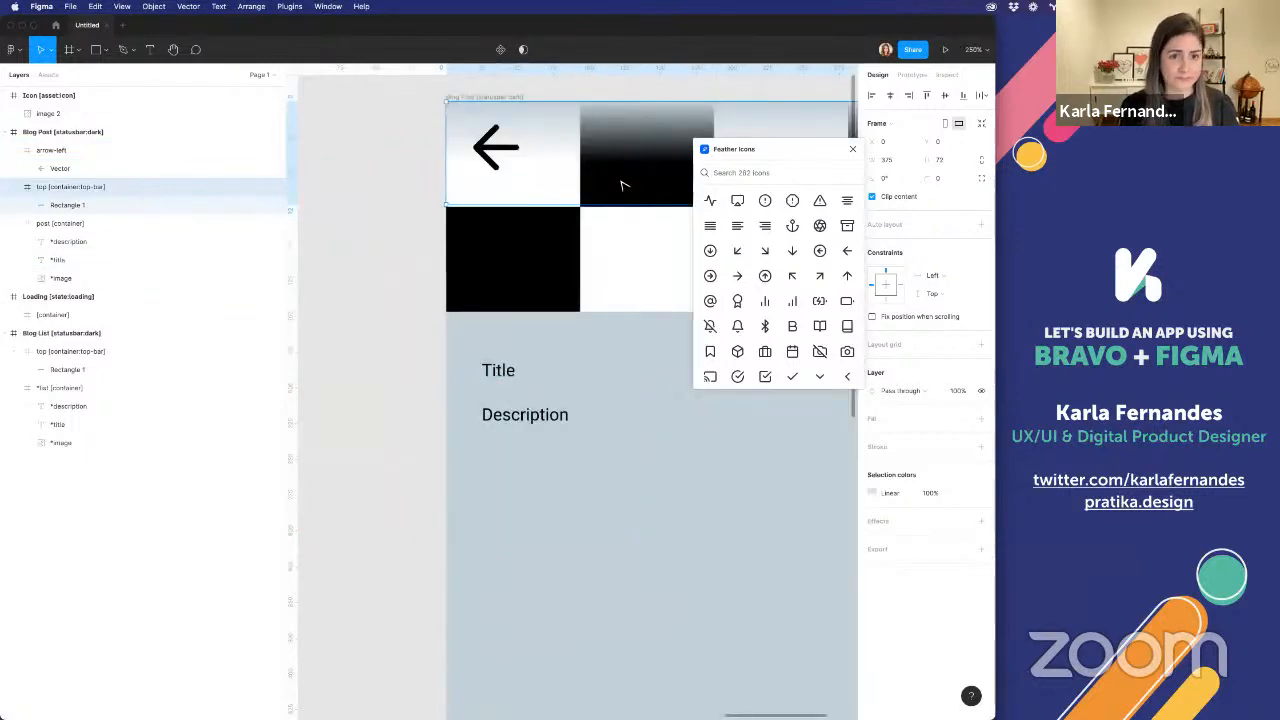
{"action": "mouse_move", "coordinate": [566, 204]}
{"action": "left_mouse_down"}
{"action": "mouse_move", "coordinate": [566, 219]}
{"action": "mouse_move", "coordinate": [566, 207]}
{"action": "left_mouse_up"}
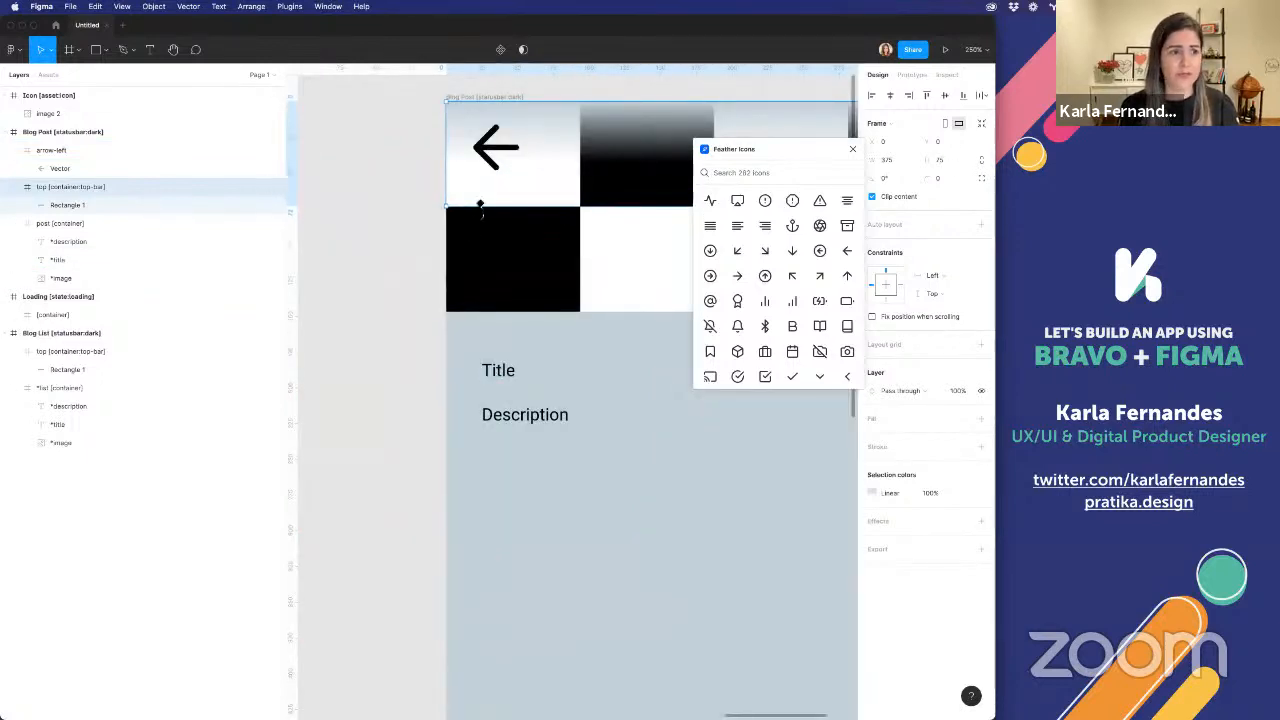
Nest arrow-left inside Blog Post's top [container:top-bar] above Rectangle 1 and move it down within that frame
{"action": "left_click_drag", "start_coordinate": [57, 150], "coordinate": [87, 195]}
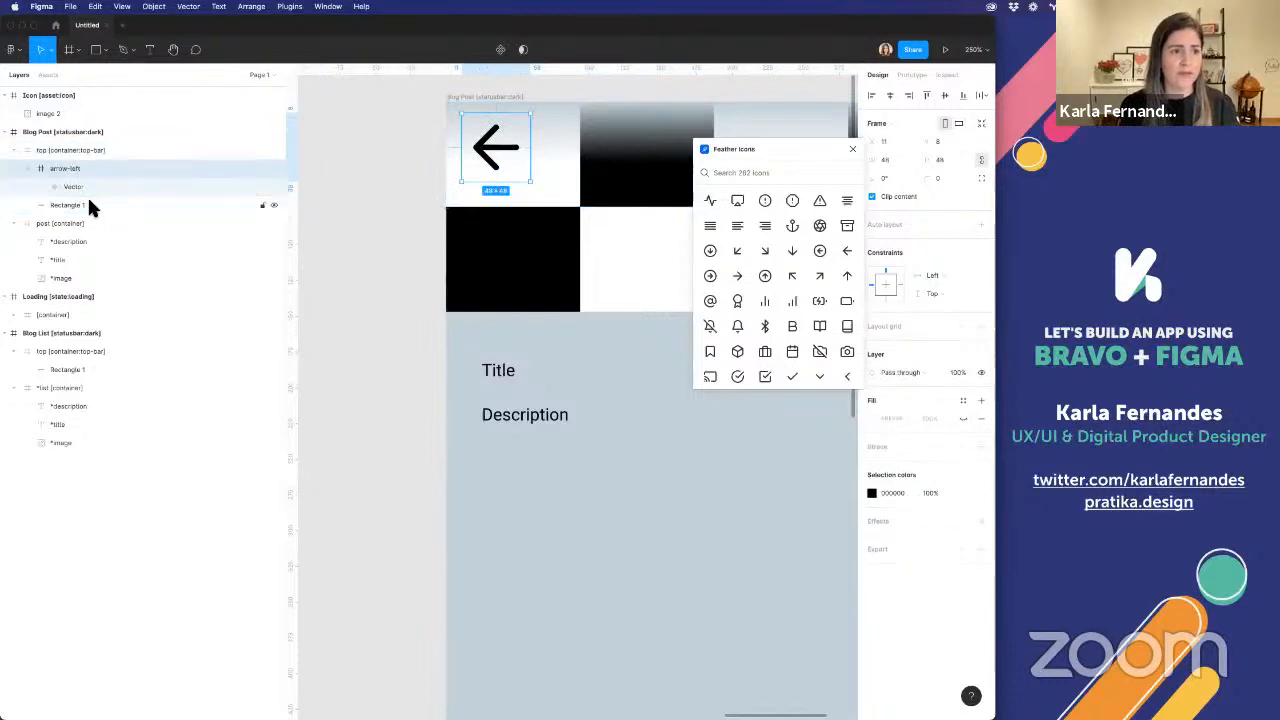
{"action": "left_click_drag", "start_coordinate": [486, 148], "coordinate": [489, 192]}
{"action": "left_click", "coordinate": [520, 137]}
{"action": "left_click", "coordinate": [494, 186]}
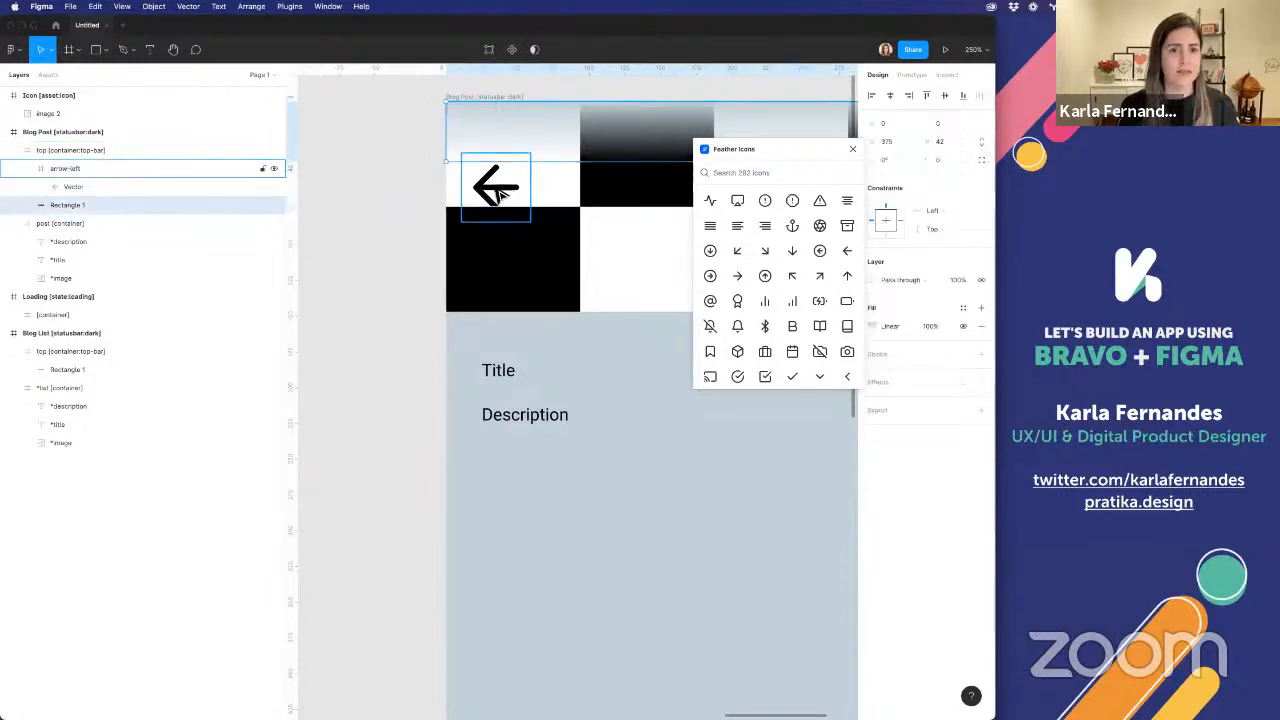
Extend Blog Post's top [container:top-bar] frame down to the lower edge of the arrow-left icon
{"action": "left_click", "coordinate": [500, 120]}
{"action": "left_click", "coordinate": [279, 151]}
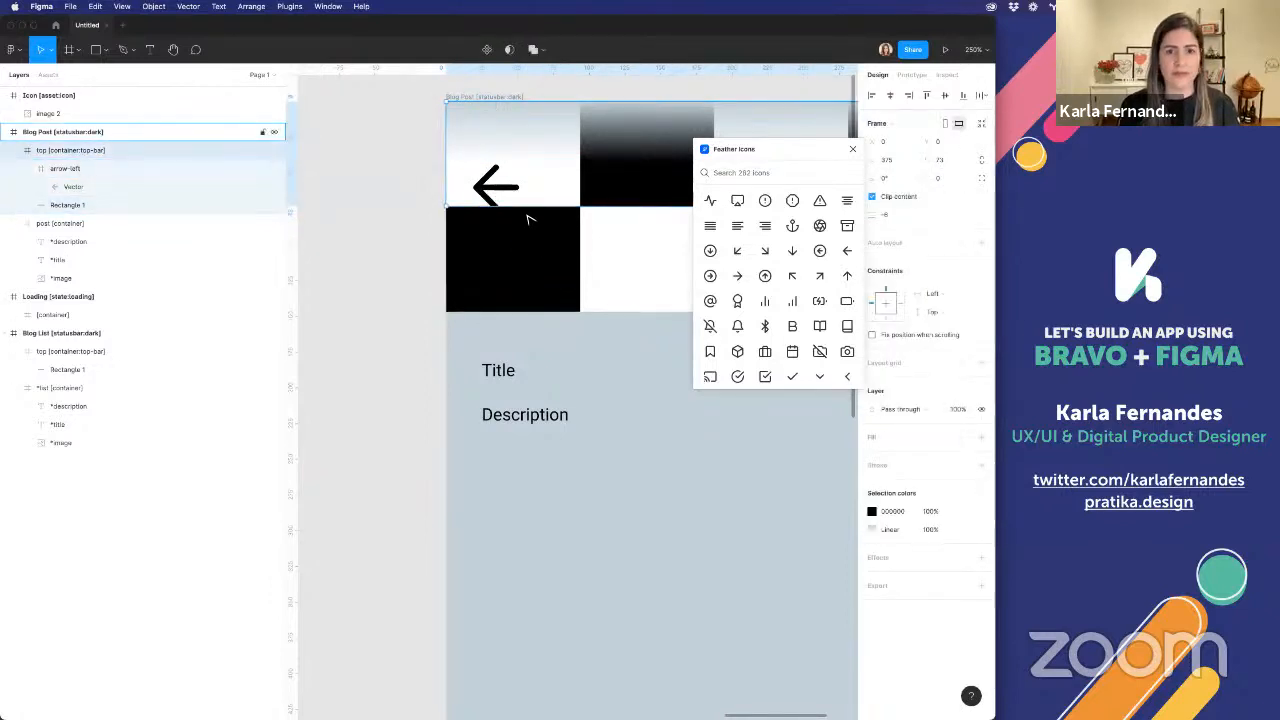
{"action": "left_click_drag", "start_coordinate": [516, 243], "coordinate": [514, 228]}
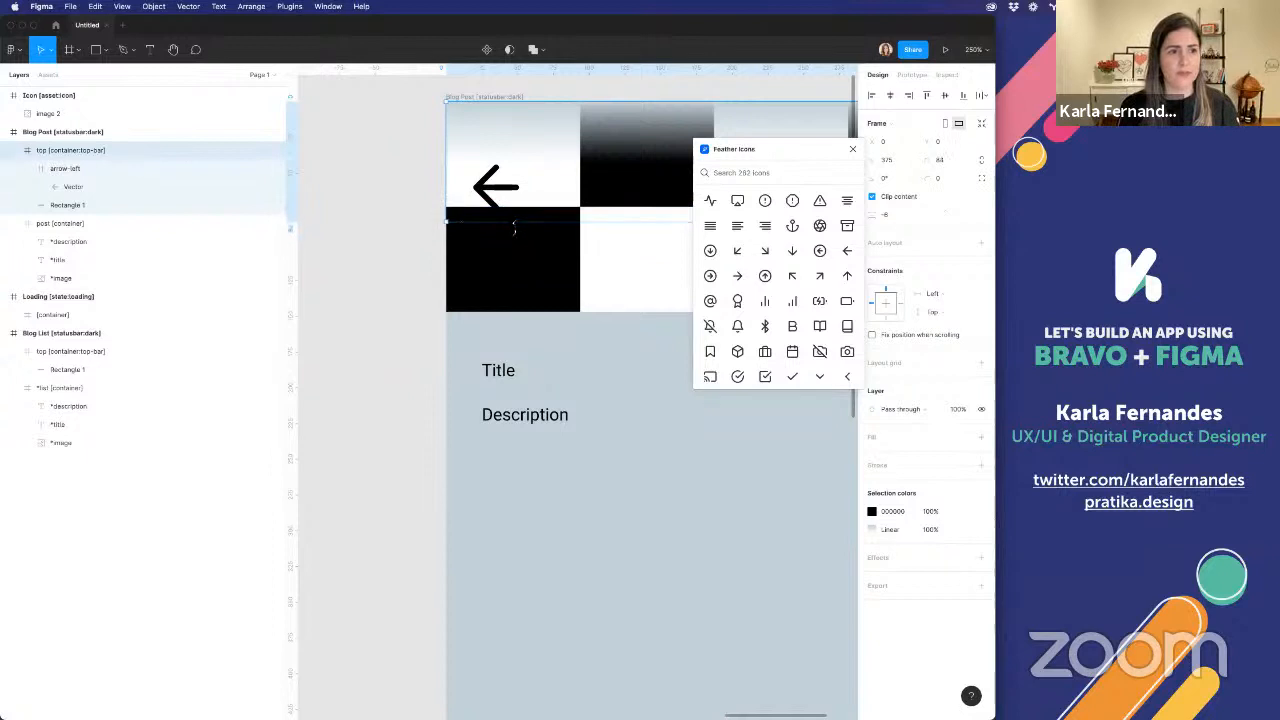
Stretch Rectangle 1 in Blog Post's top [container:top-bar] down to the frame's full height of 84
{"action": "scroll", "coordinate": [514, 228], "scroll_direction": "down", "scroll_amount": 5}
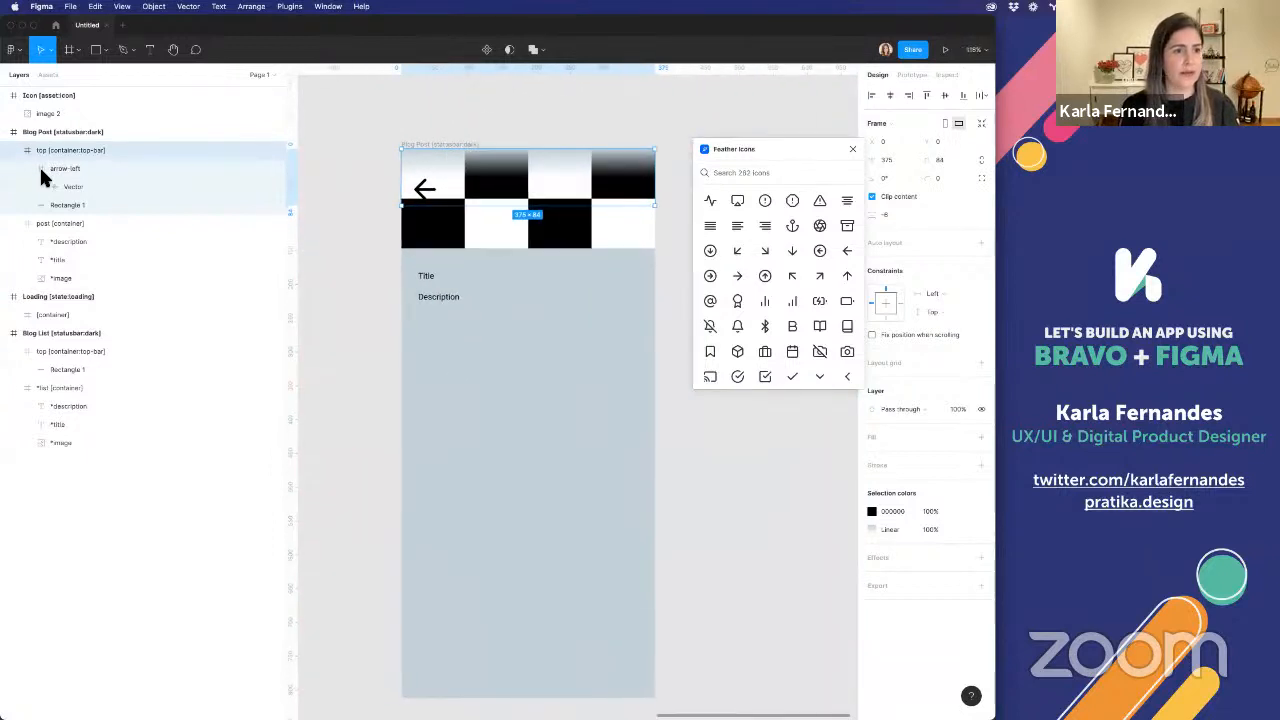
{"action": "left_click", "coordinate": [63, 205]}
{"action": "left_click_drag", "start_coordinate": [525, 178], "coordinate": [524, 208]}
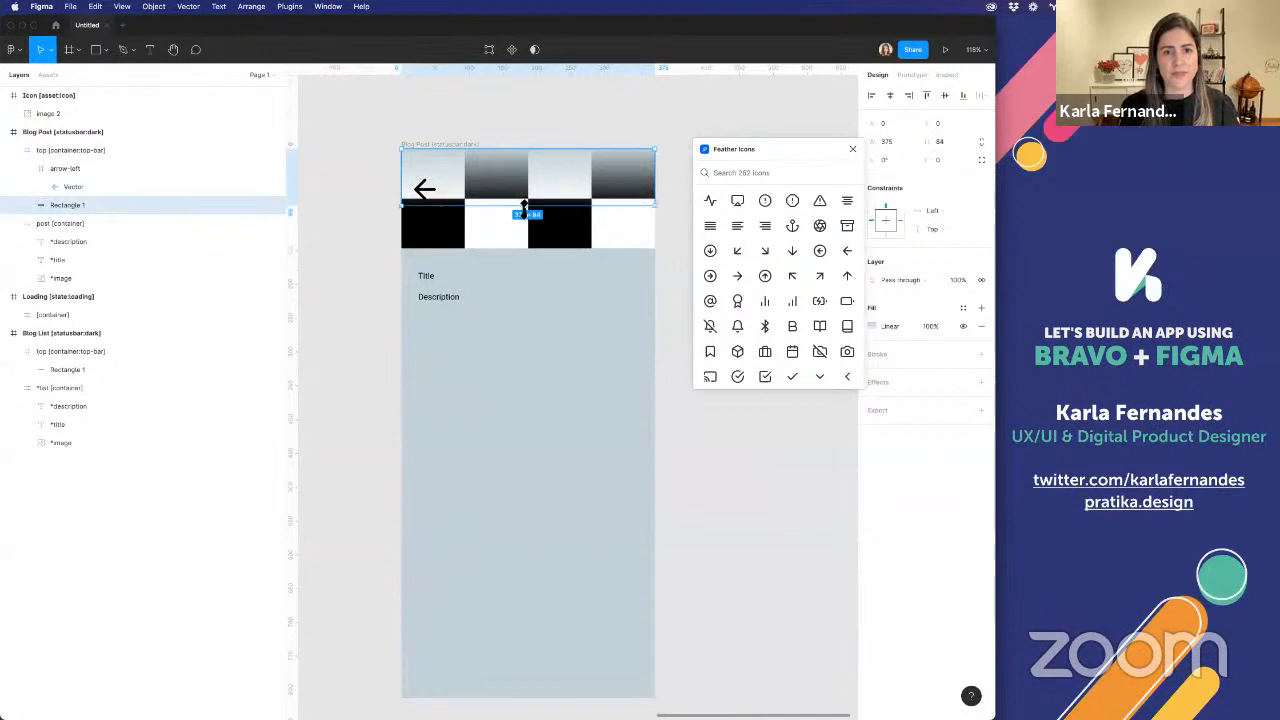
{"action": "left_click", "coordinate": [430, 183]}
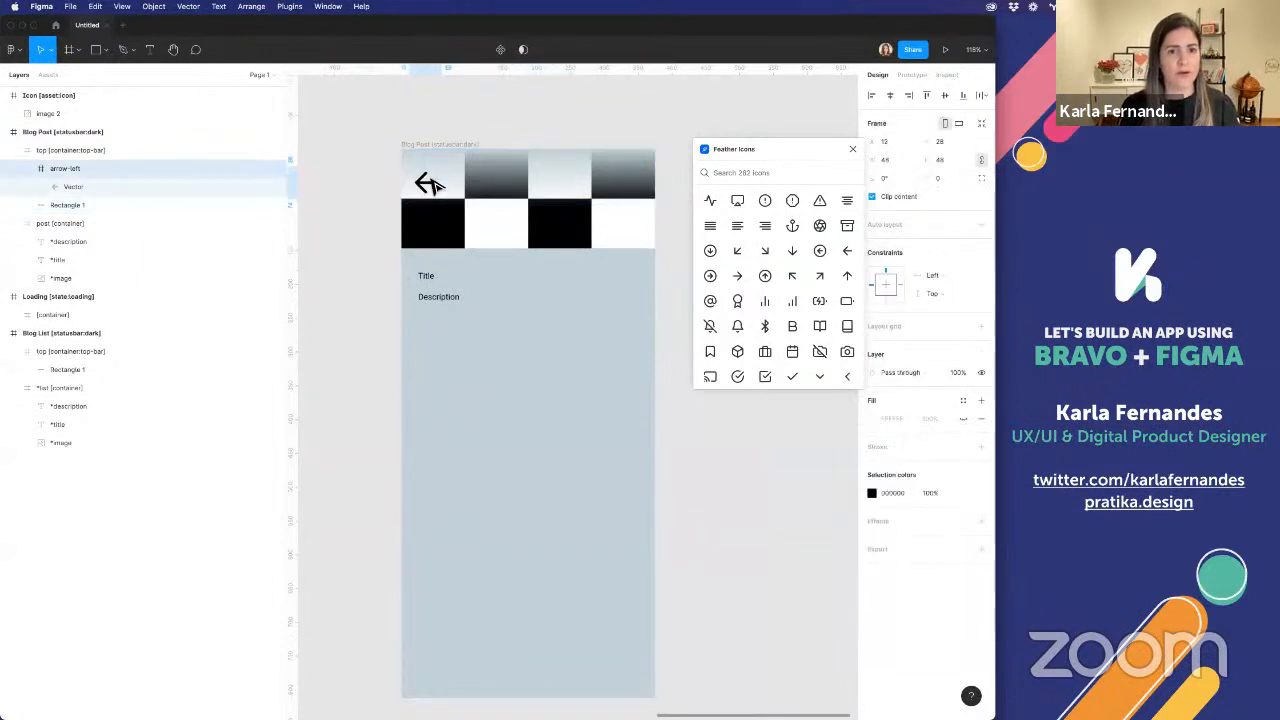
{"action": "left_click", "coordinate": [455, 182]}
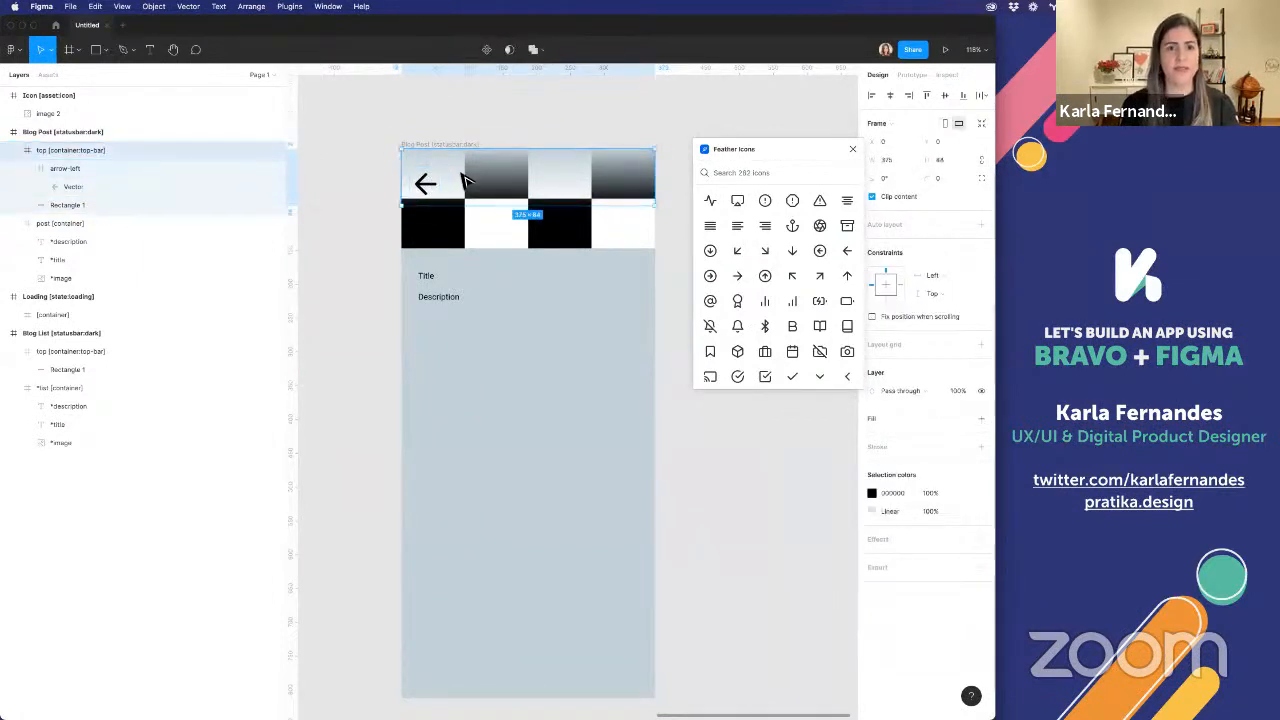
{"action": "left_click", "coordinate": [561, 142]}
Rename Rectangle 1 in Blog Post's top bar as bg and close the Feather Icons plugin
{"action": "scroll", "coordinate": [561, 142], "scroll_direction": "down", "scroll_amount": 3}
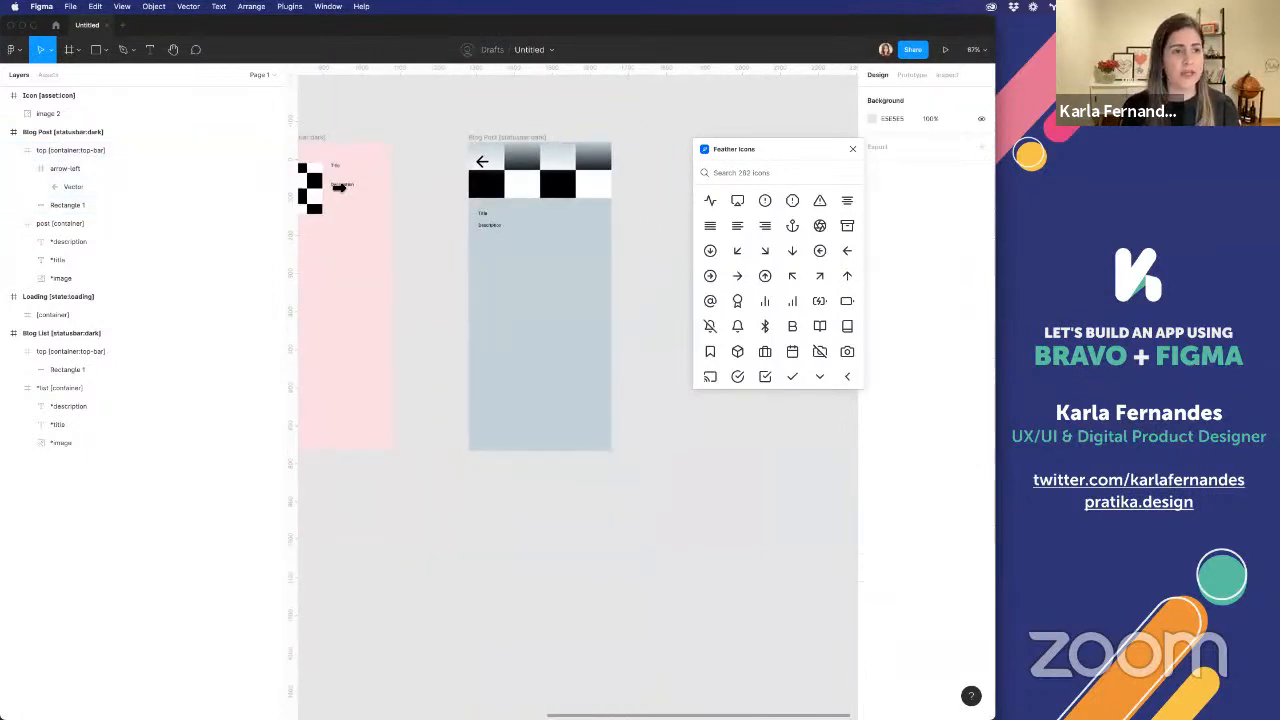
{"action": "double_click", "coordinate": [68, 186]}
{"action": "type", "text": "bg"}
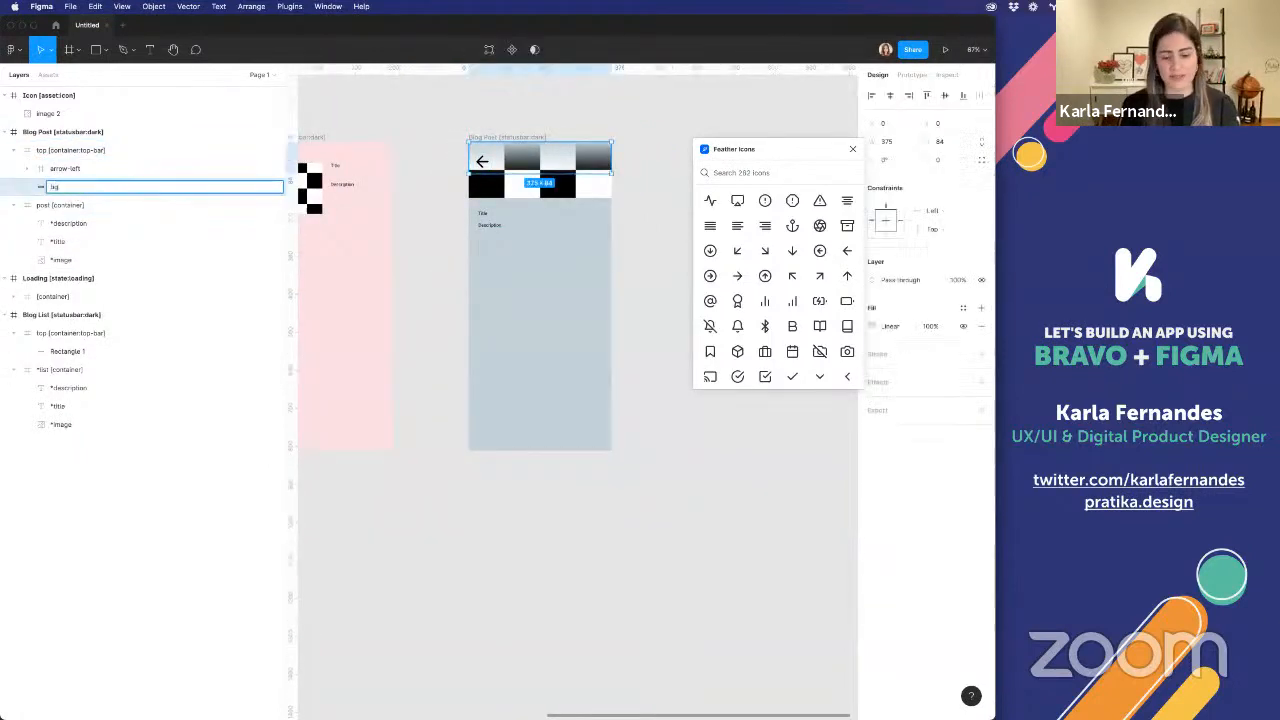
{"action": "key", "text": "Return"}
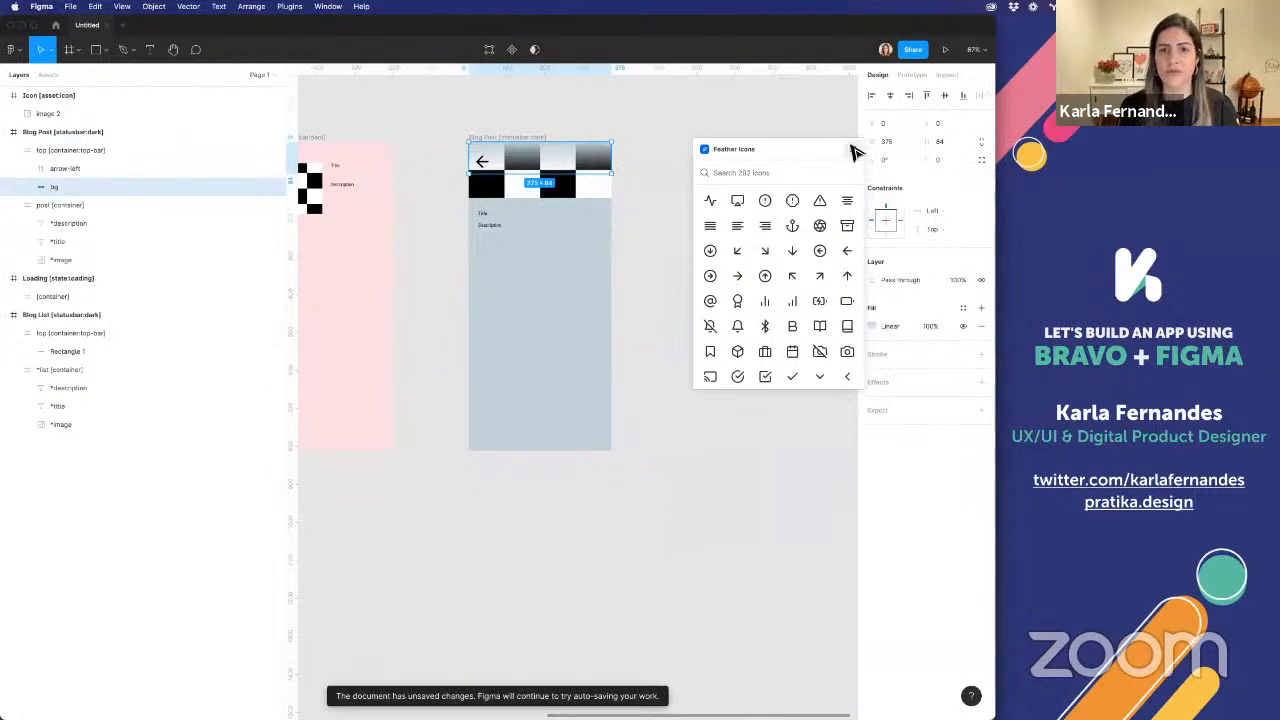
{"action": "left_click", "coordinate": [852, 149]}
{"action": "left_click", "coordinate": [737, 246]}
Add a prototype connection from the arrow-left frame in Blog Post's top bar back to the Blog List frame
{"action": "scroll", "coordinate": [737, 246], "scroll_direction": "down", "scroll_amount": 4}
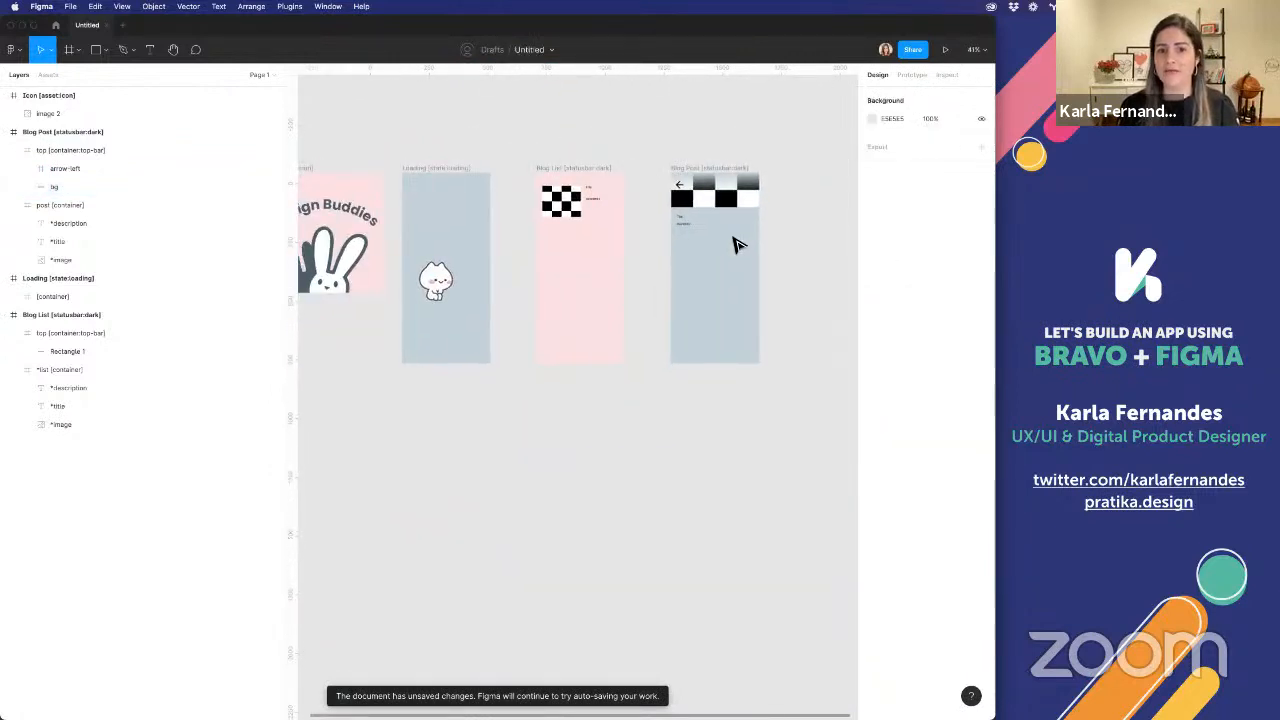
{"action": "left_click", "coordinate": [737, 246]}
{"action": "left_click", "coordinate": [911, 75]}
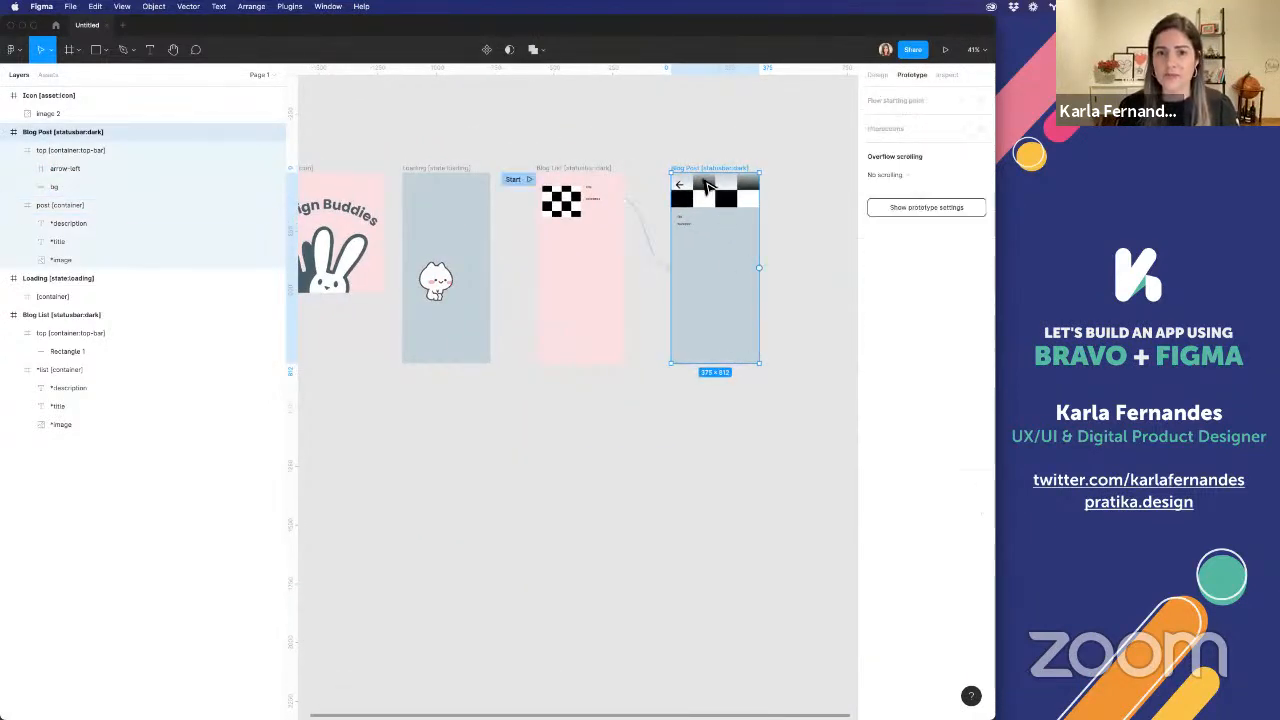
{"action": "double_click", "coordinate": [680, 185]}
{"action": "double_click", "coordinate": [680, 185]}
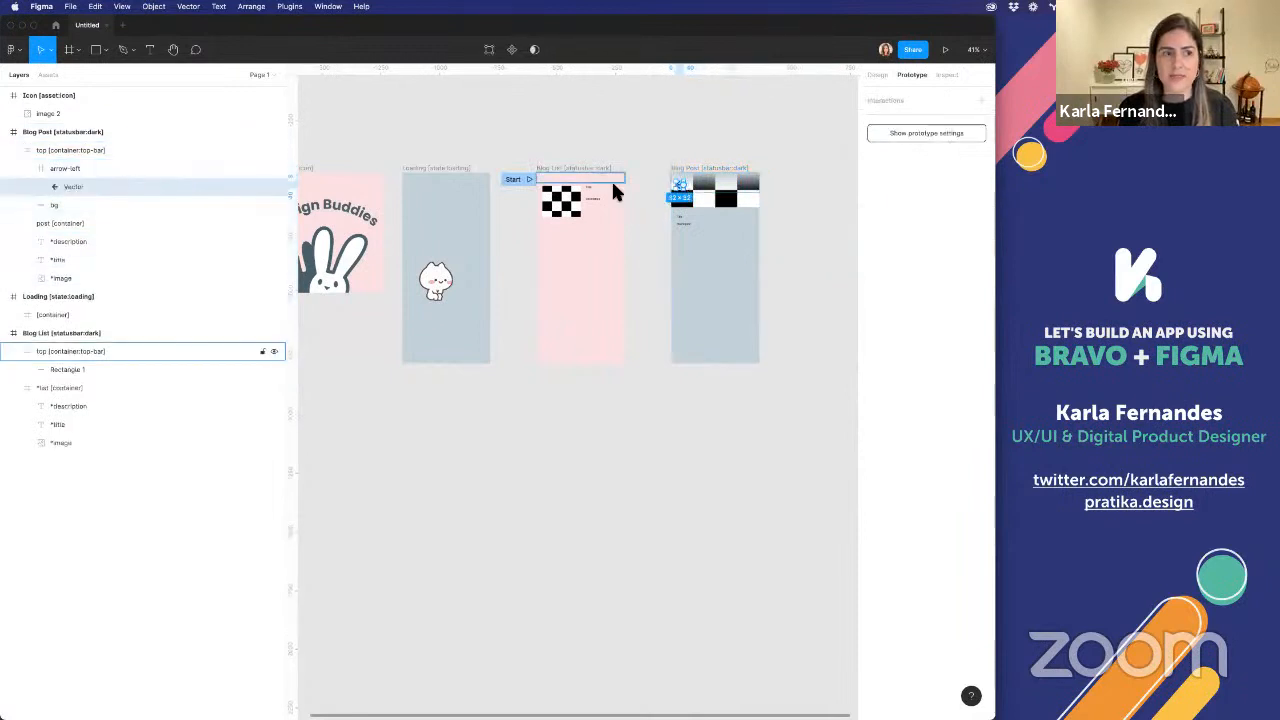
{"action": "left_click", "coordinate": [83, 168]}
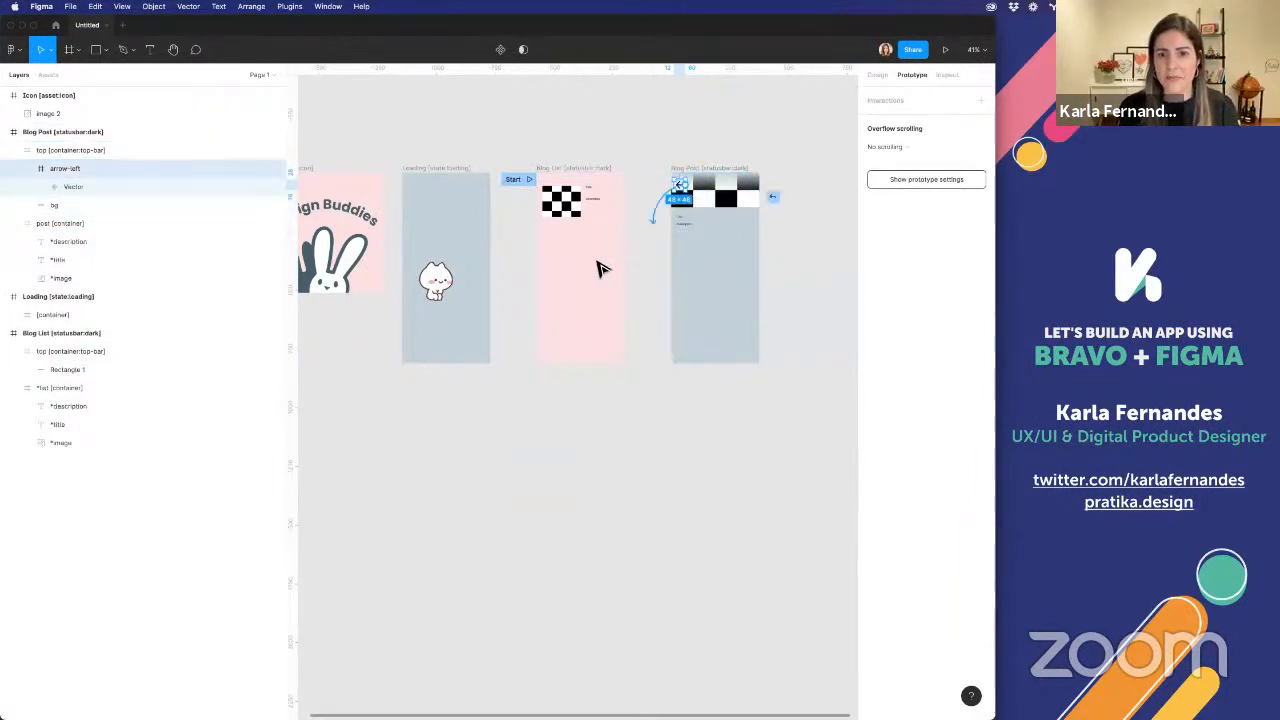
{"action": "left_click_drag", "start_coordinate": [600, 268], "coordinate": [571, 271]}
{"action": "left_click", "coordinate": [680, 158]}
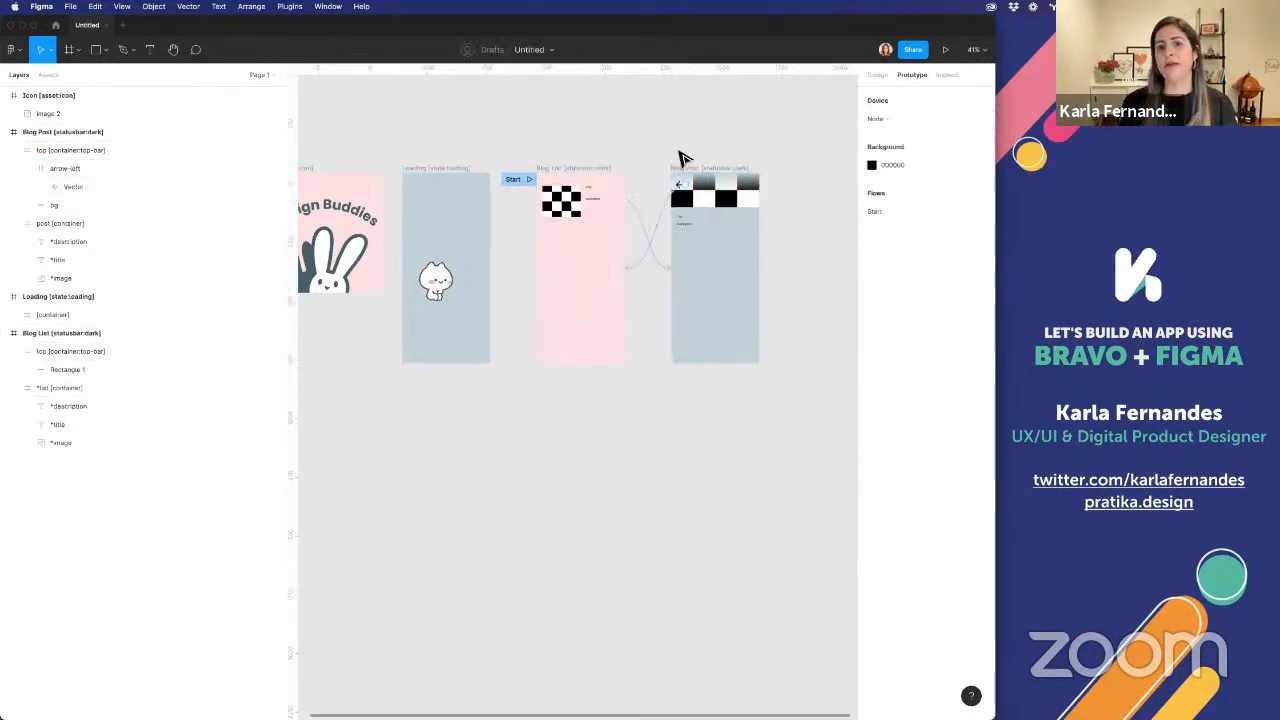
Rename the file as DesignBuddiesBlog and copy its share link
{"action": "scroll", "coordinate": [781, 160], "scroll_direction": "down", "scroll_amount": 2}
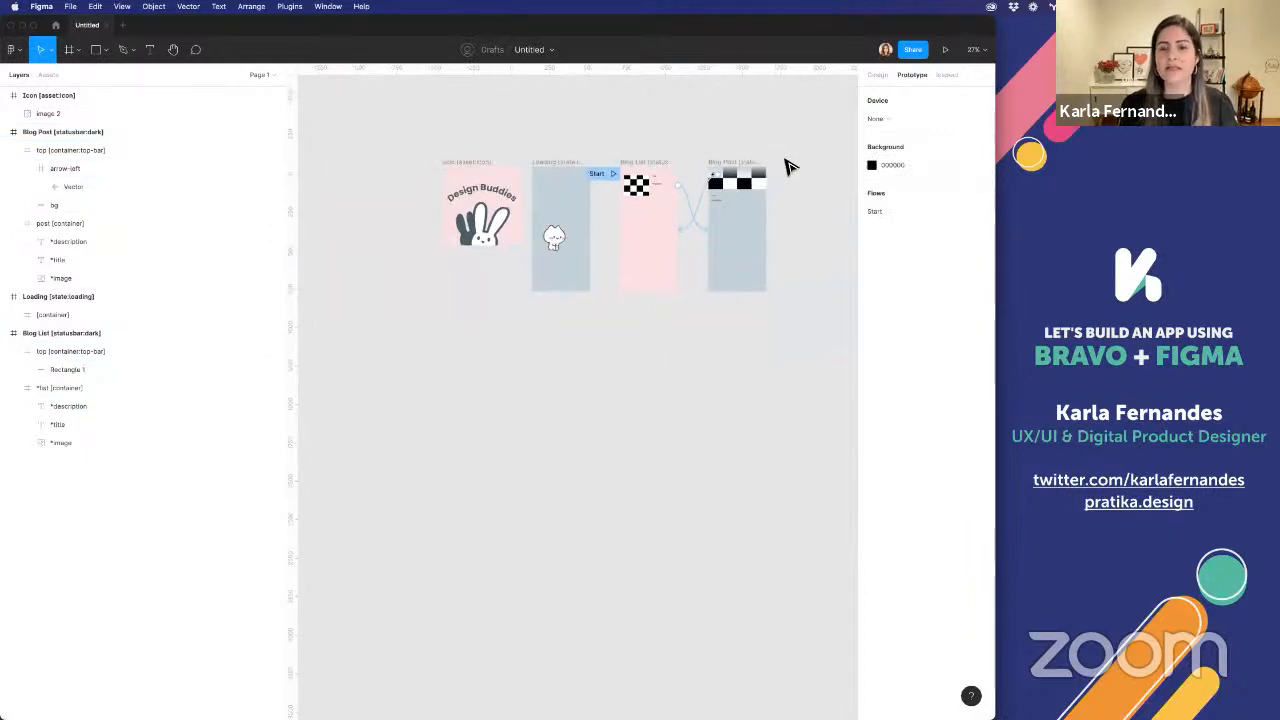
{"action": "scroll", "coordinate": [785, 166], "scroll_direction": "left", "scroll_amount": 3}
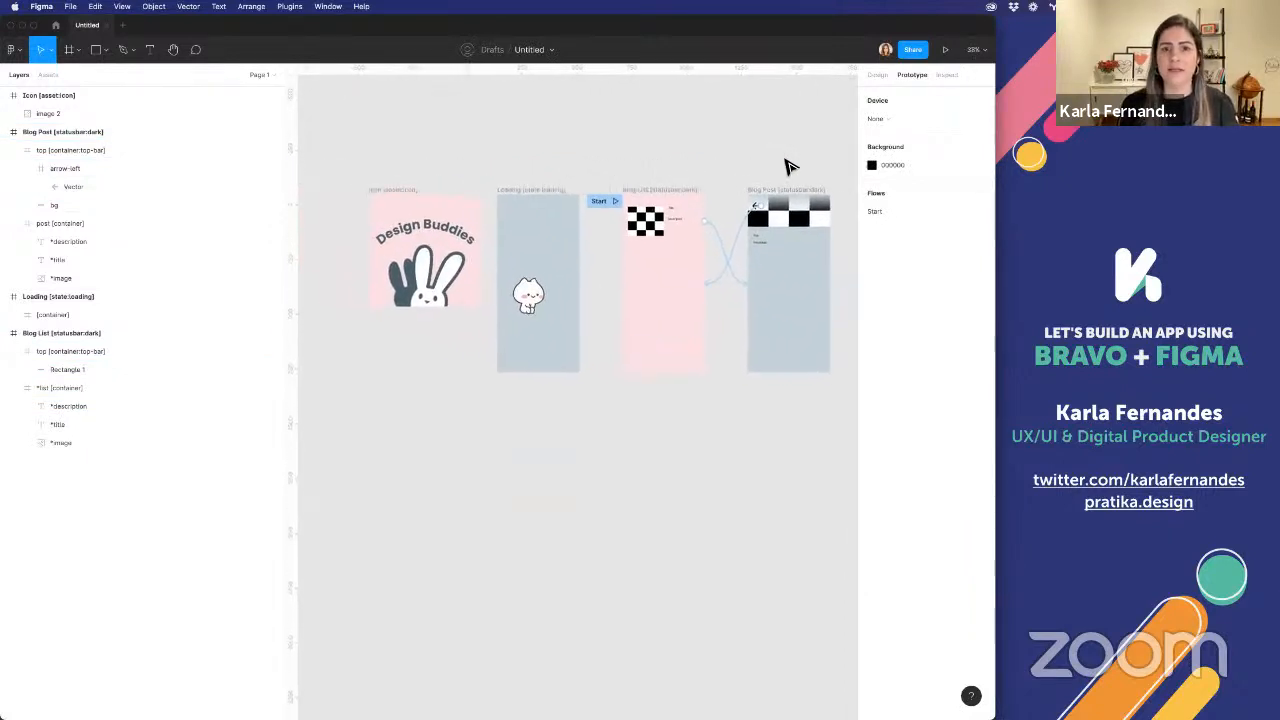
{"action": "left_click", "coordinate": [530, 50]}
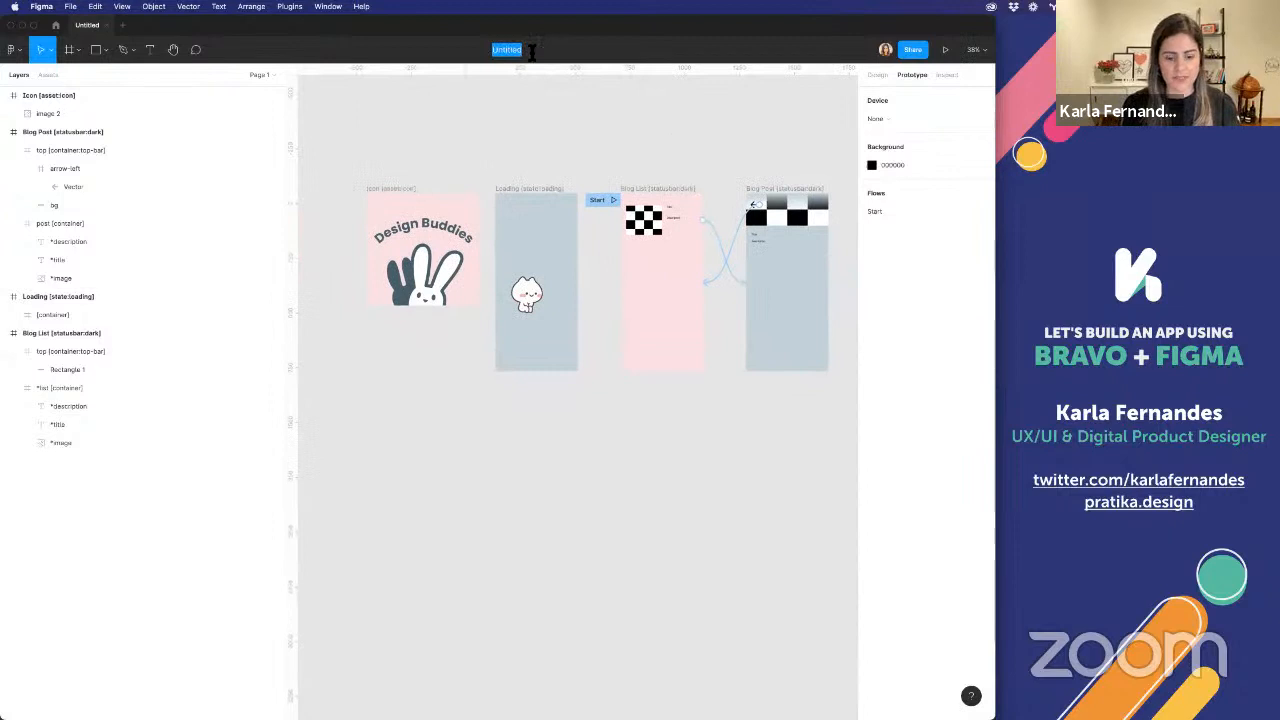
{"action": "type", "text": "DesignBuddies"}
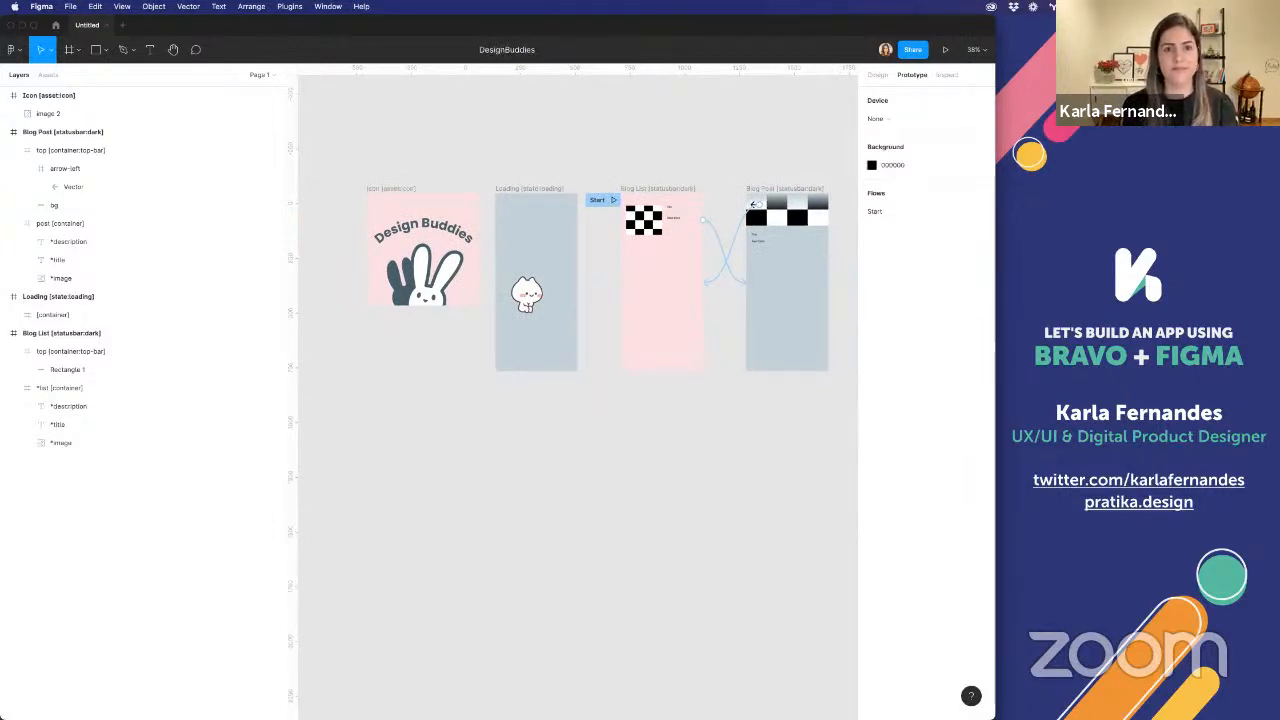
{"action": "type", "text": "Blog"}
{"action": "key", "text": "Return"}
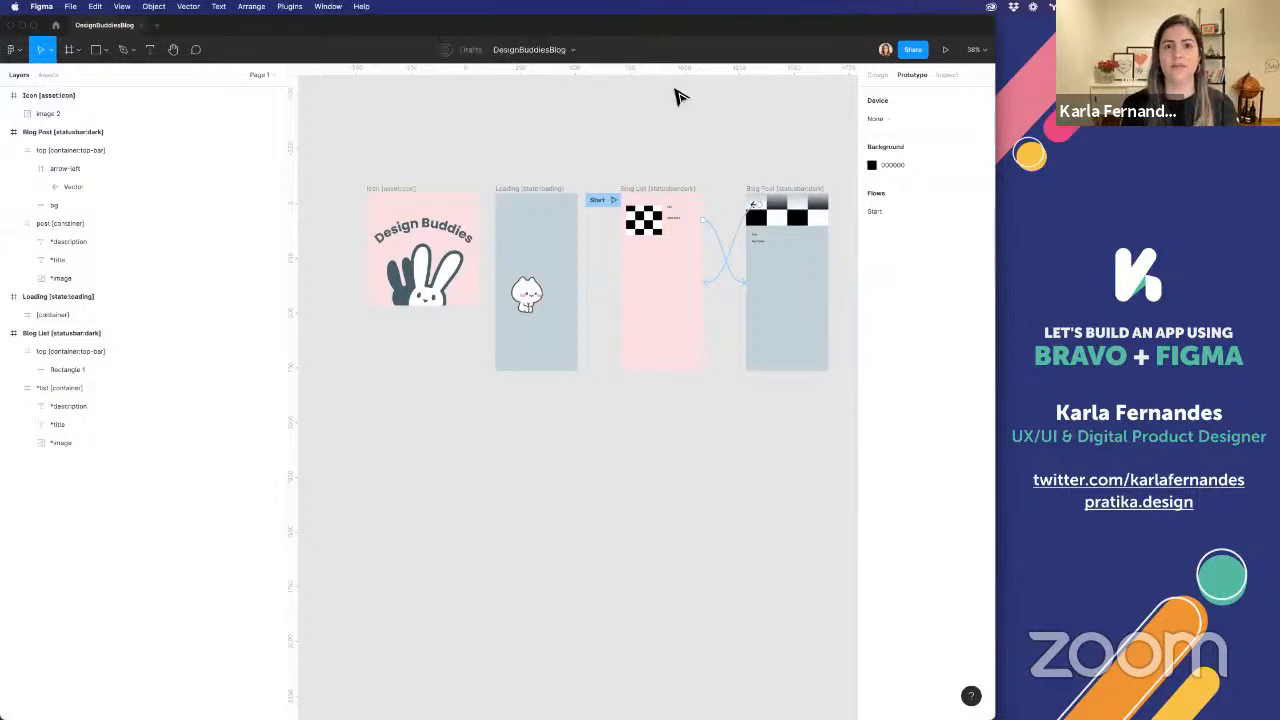
{"action": "left_click", "coordinate": [914, 50]}
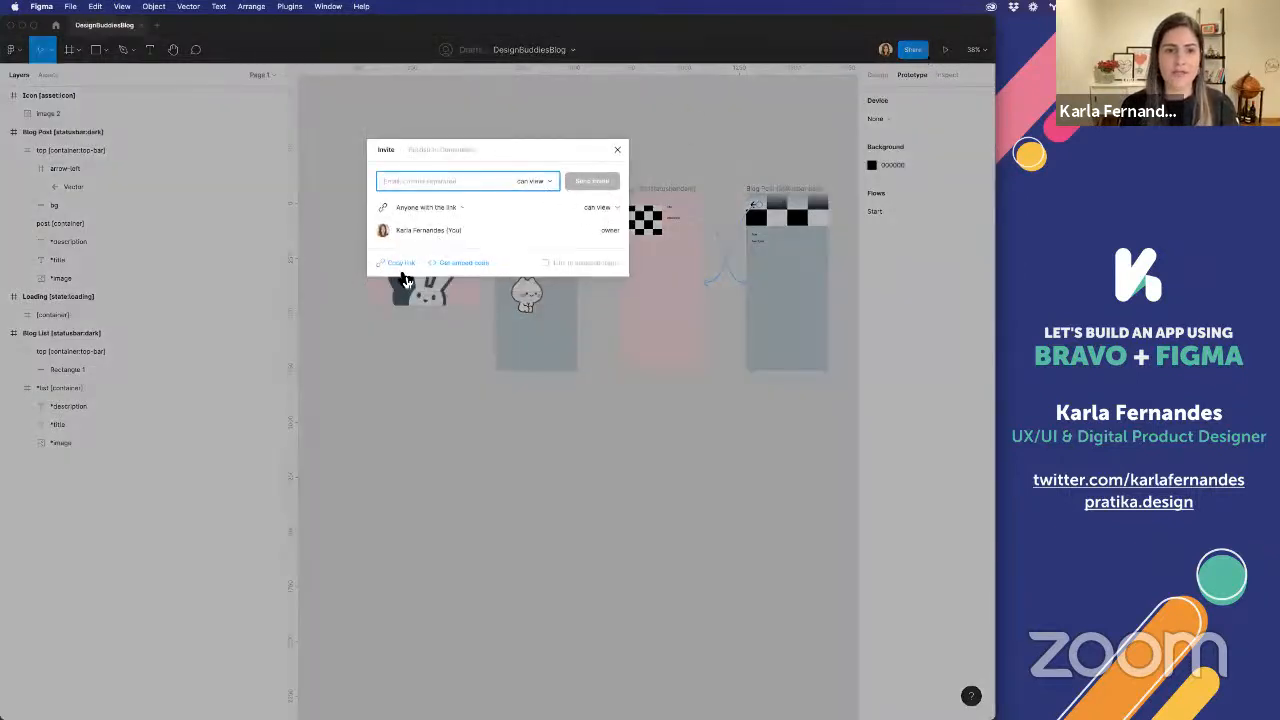
{"action": "left_click", "coordinate": [400, 266]}
Switch to Firefox and open the Bravo Studio login page from the Bravo Academy site
{"action": "key", "text": "super+Tab"}
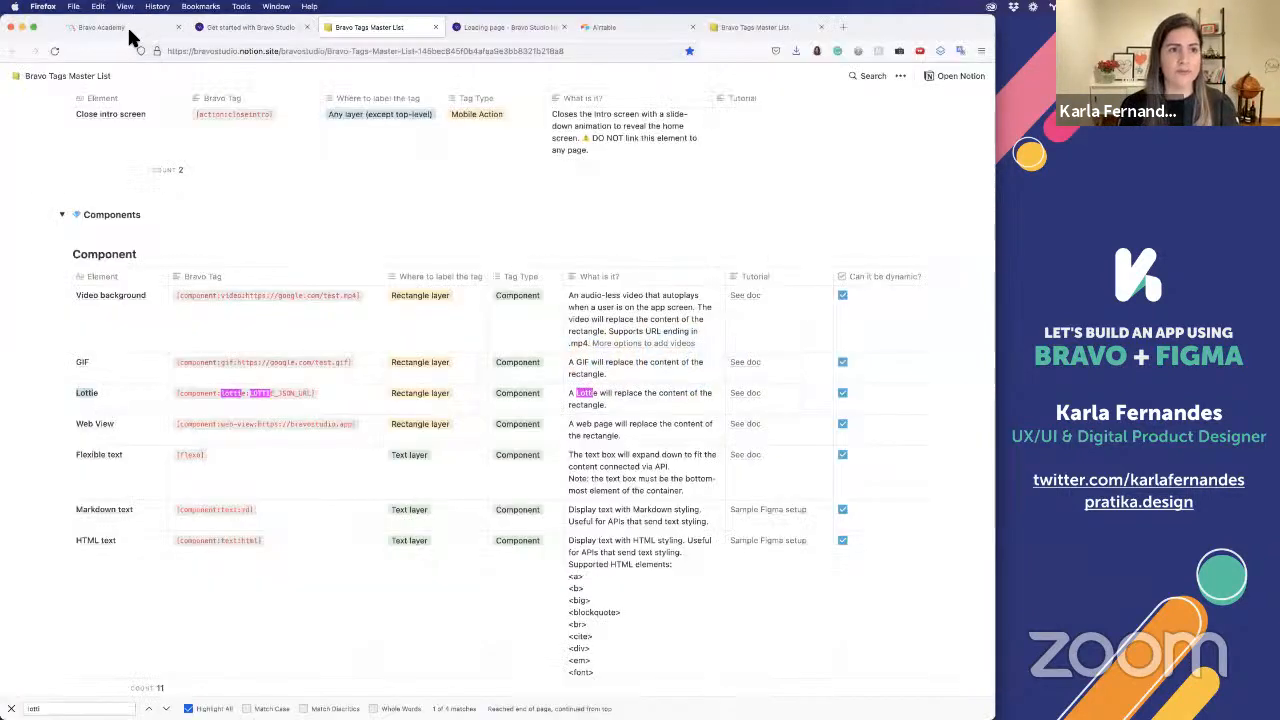
{"action": "left_click", "coordinate": [125, 27]}
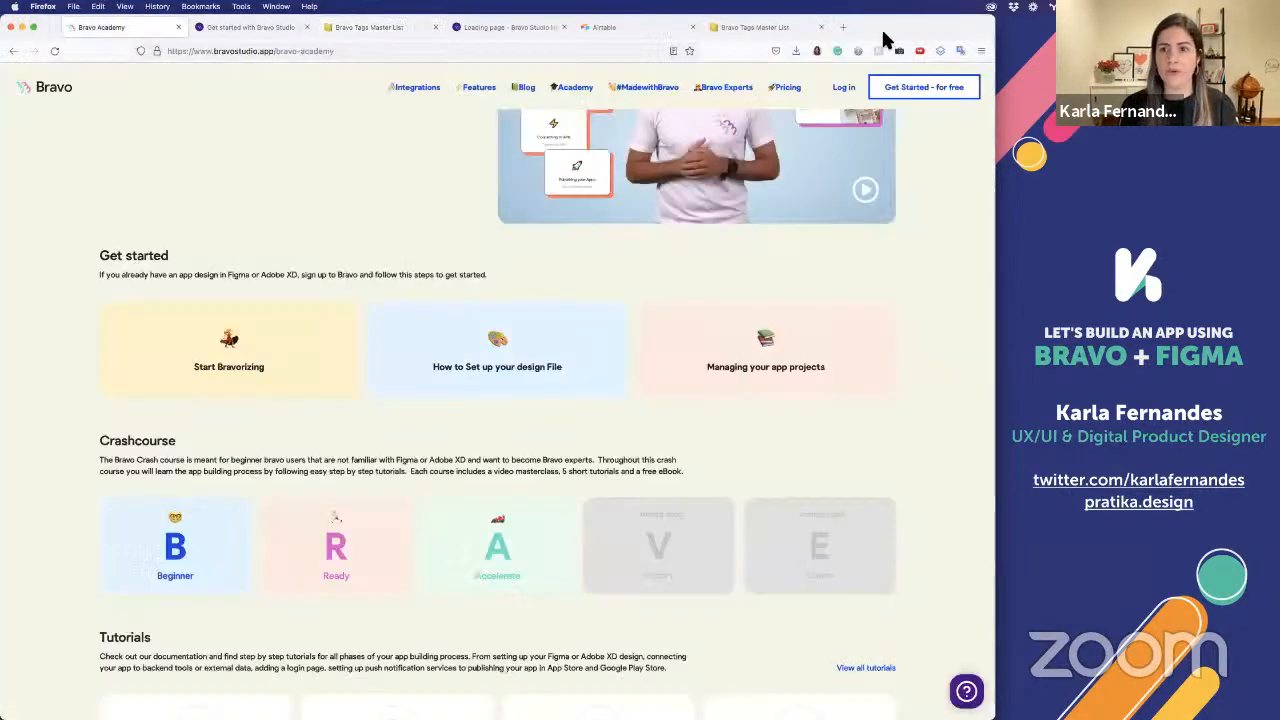
{"action": "left_click", "coordinate": [840, 89]}
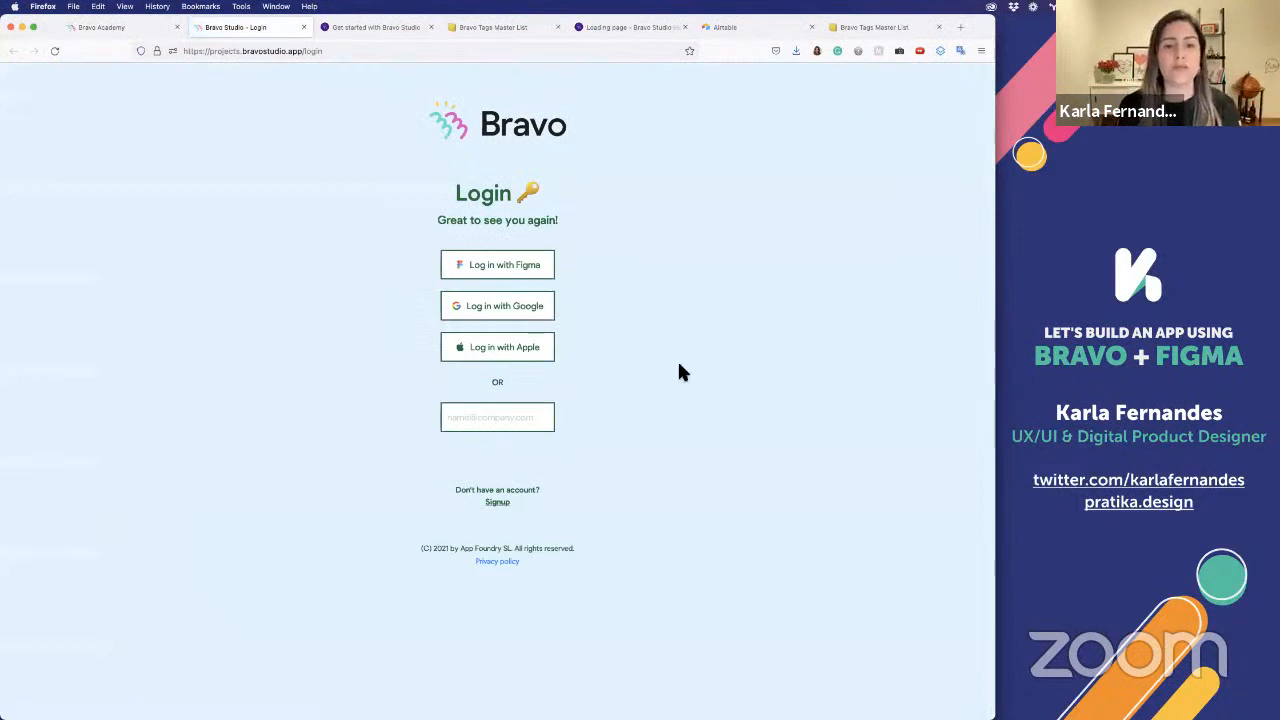
Log in to Bravo Studio with a Google account and try to create a project from the copied Figma link
{"action": "left_click", "coordinate": [495, 305]}
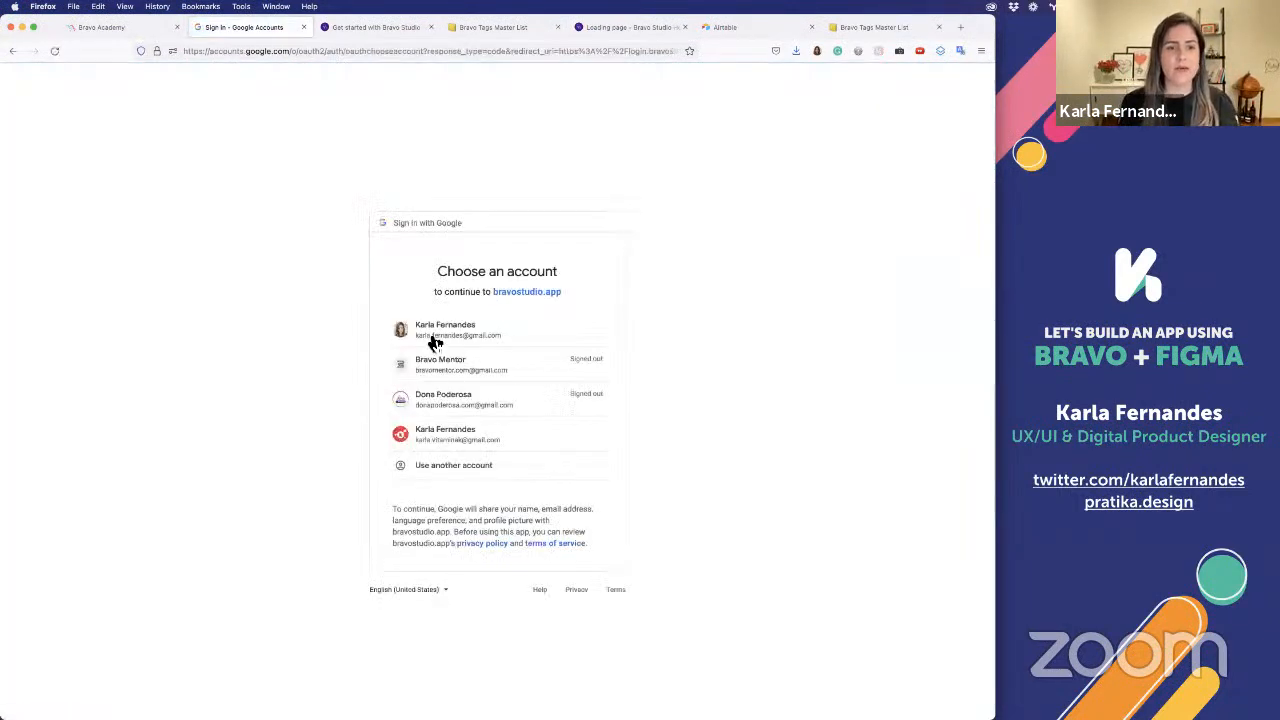
{"action": "left_click", "coordinate": [432, 338]}
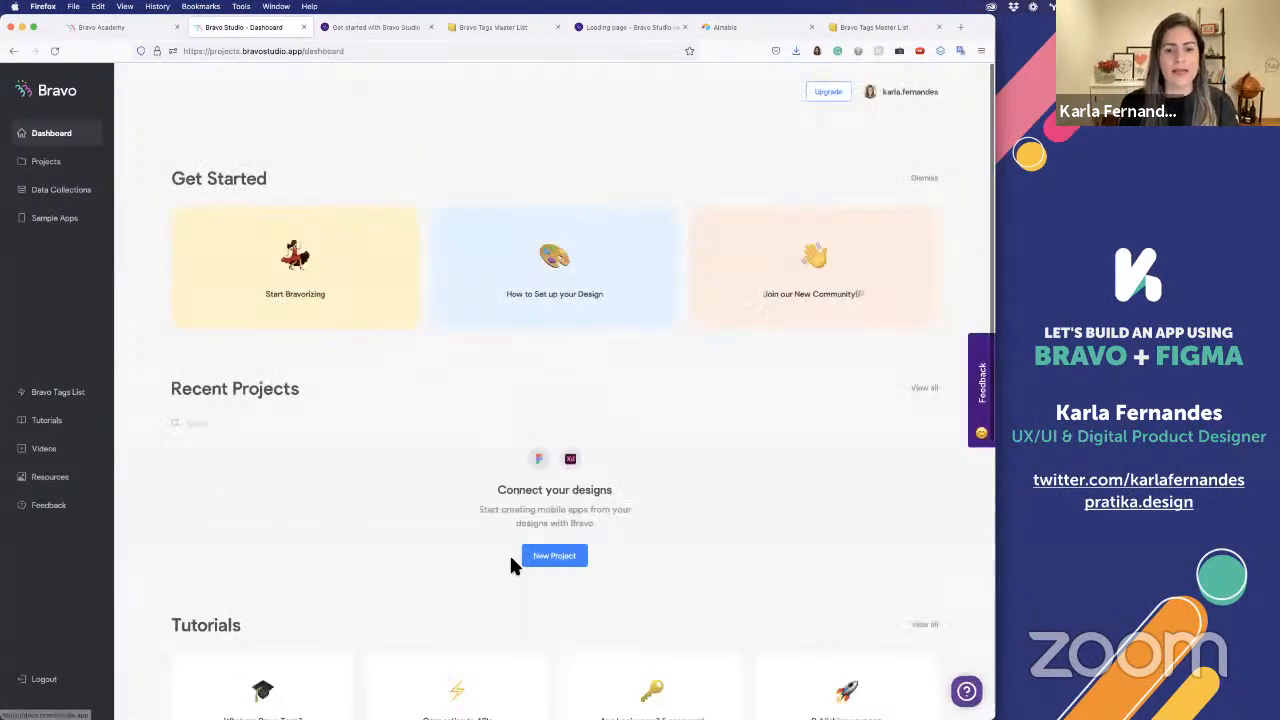
{"action": "left_click", "coordinate": [566, 556]}
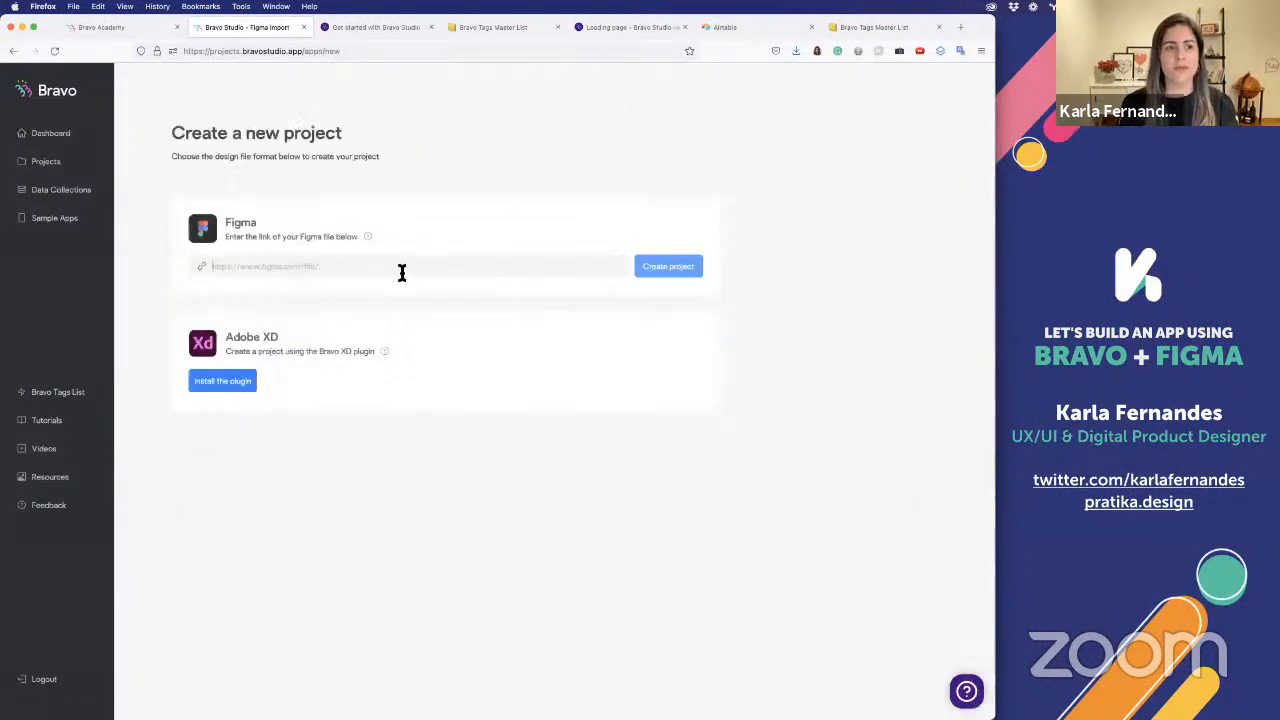
{"action": "key", "text": "super+v"}
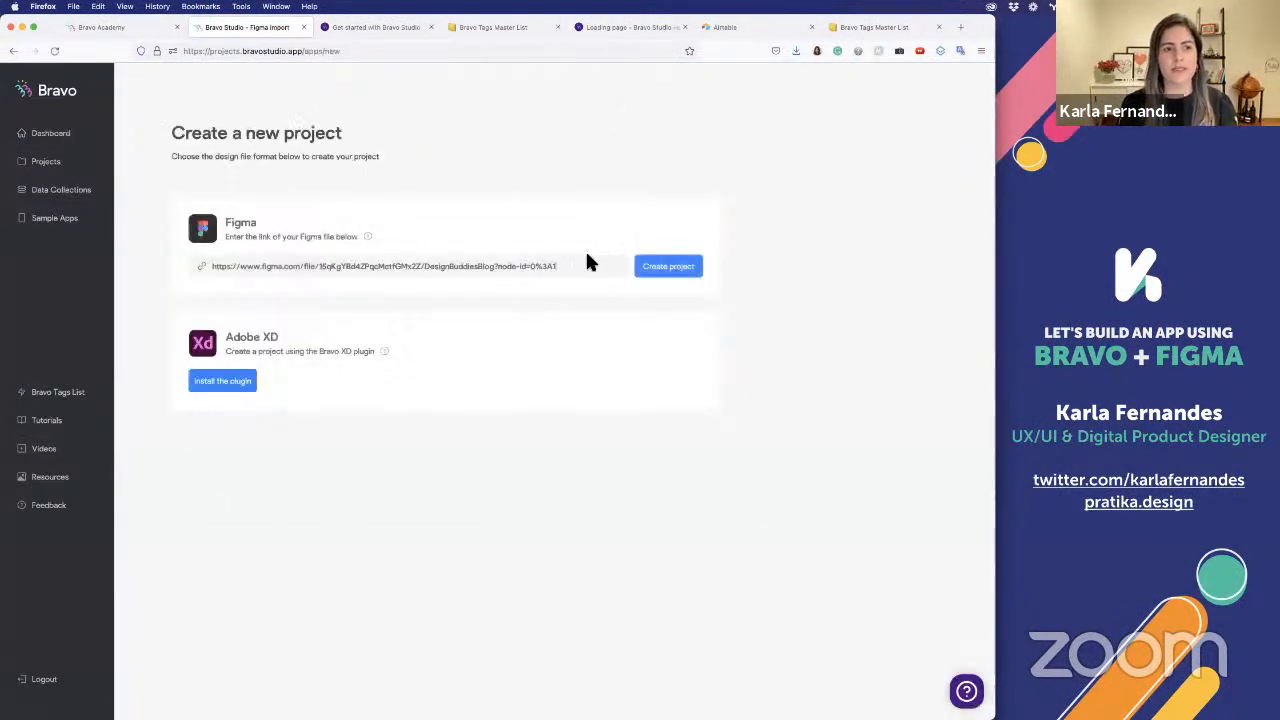
{"action": "left_click", "coordinate": [664, 268]}
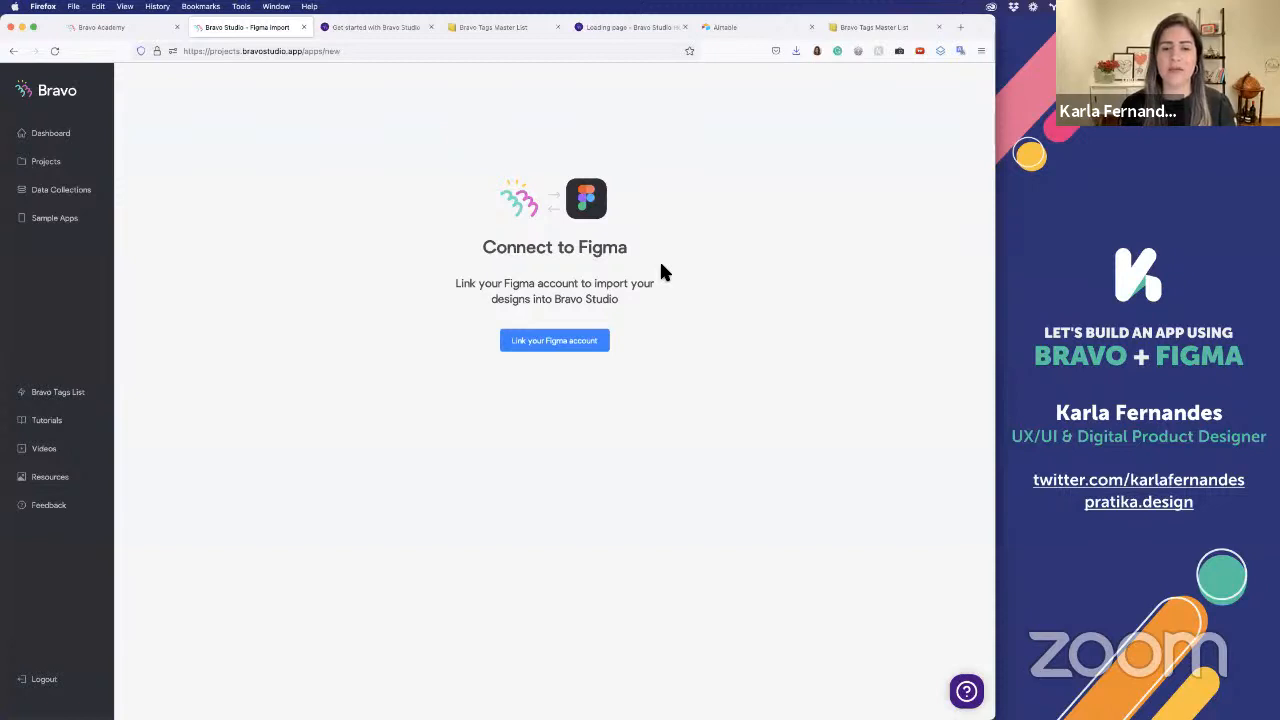
Log out of Bravo Studio and log back in through Figma, allowing access to the account
{"action": "left_click", "coordinate": [38, 684]}
{"action": "left_click", "coordinate": [509, 266]}
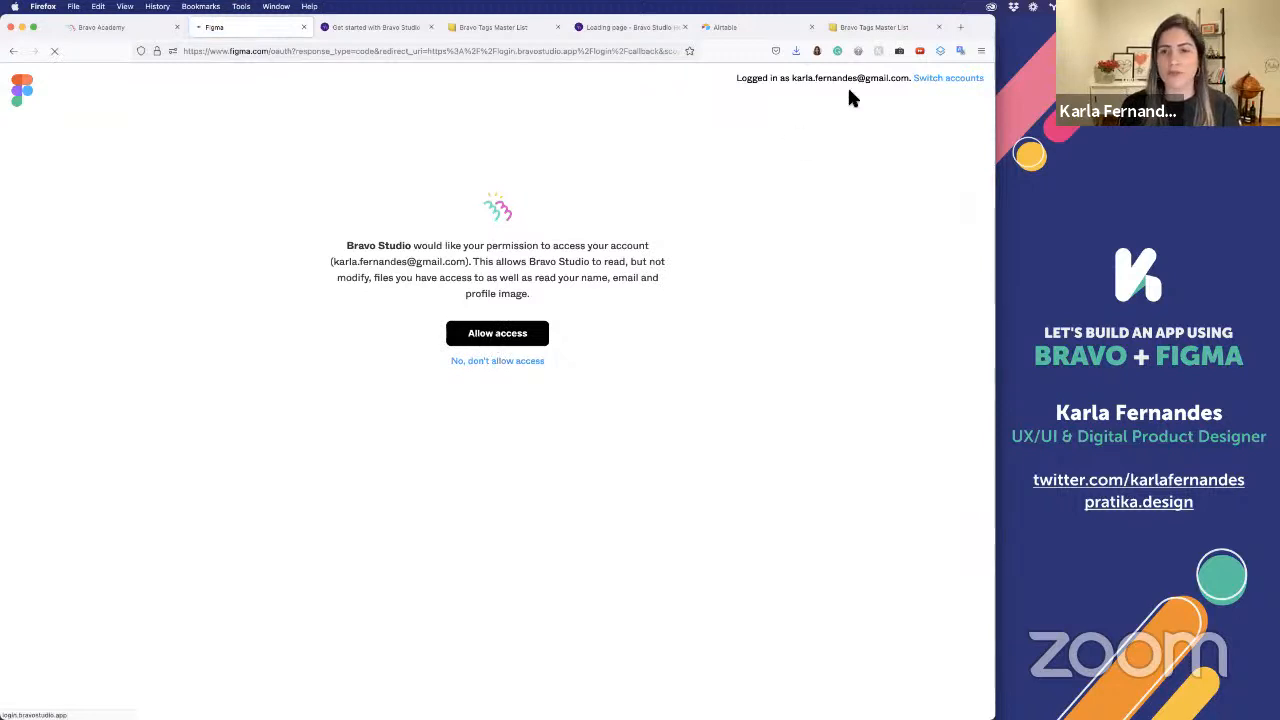
{"action": "left_click", "coordinate": [487, 334]}
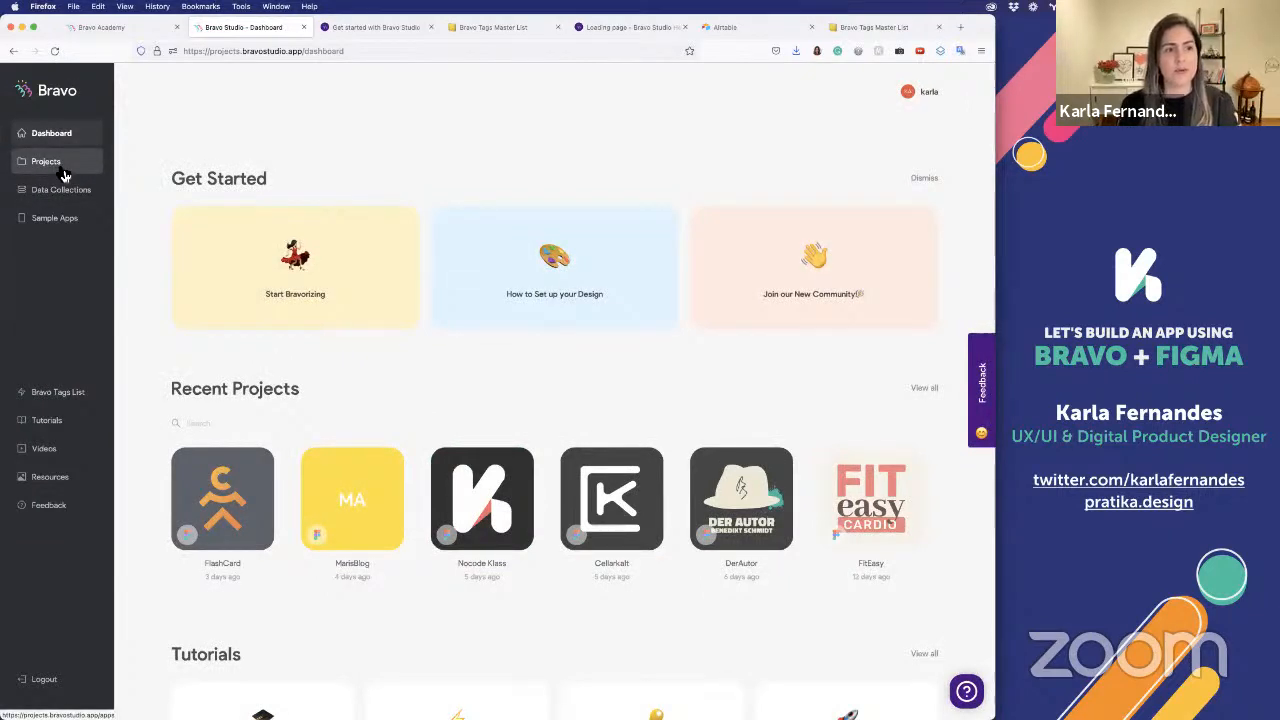
Create a new Bravo Studio project from the copied DesignBuddiesBlog Figma file link
{"action": "left_click", "coordinate": [62, 168]}
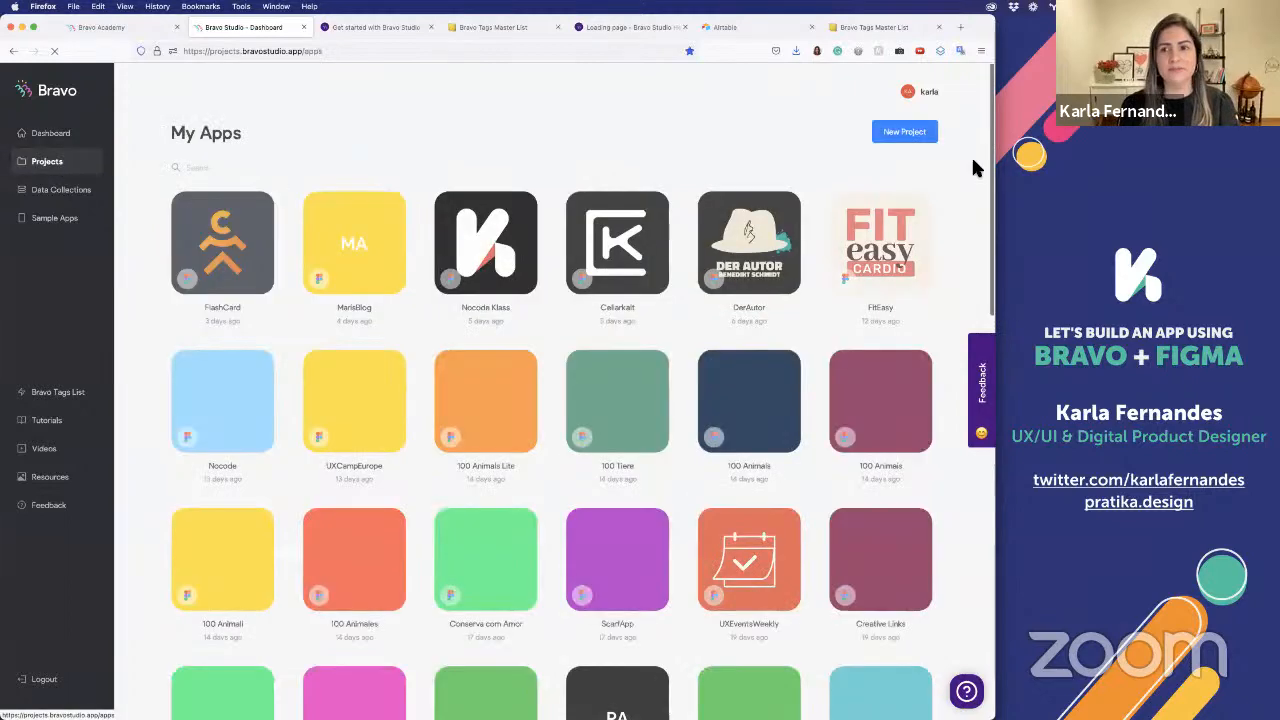
{"action": "left_click", "coordinate": [922, 137]}
{"action": "left_click", "coordinate": [332, 270]}
{"action": "key", "text": "ctrl+v"}
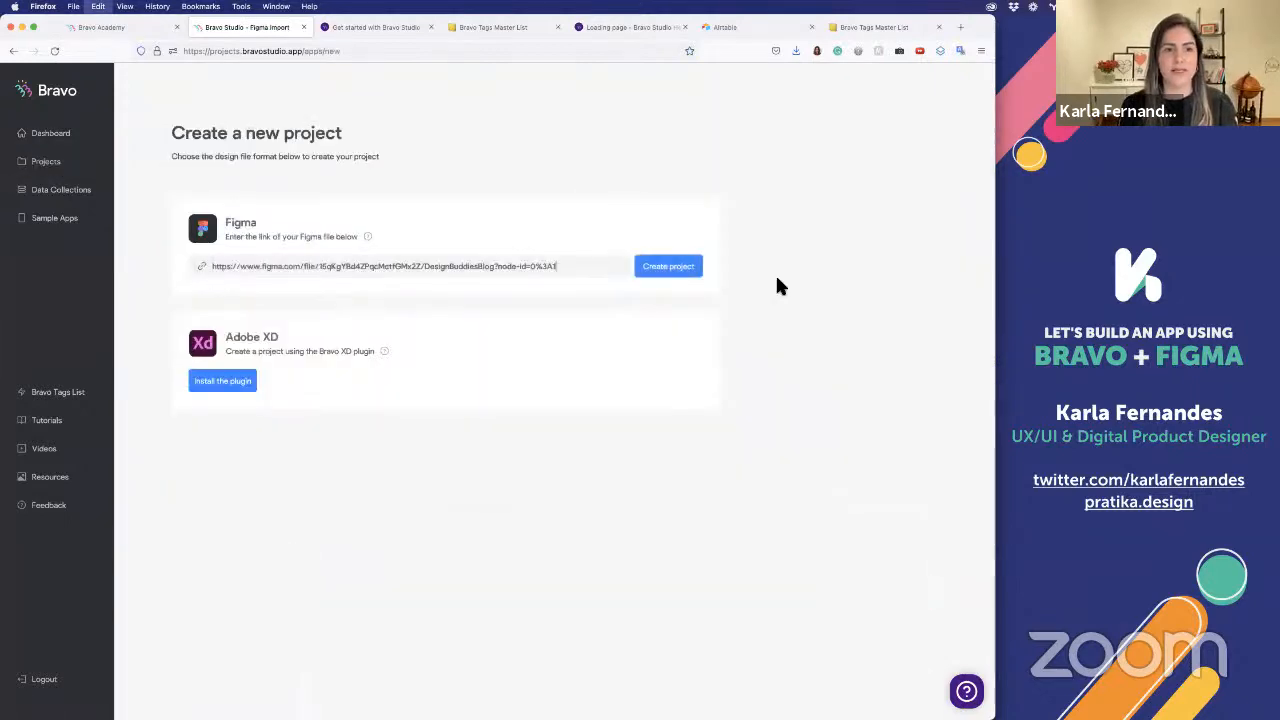
{"action": "left_click", "coordinate": [665, 266]}
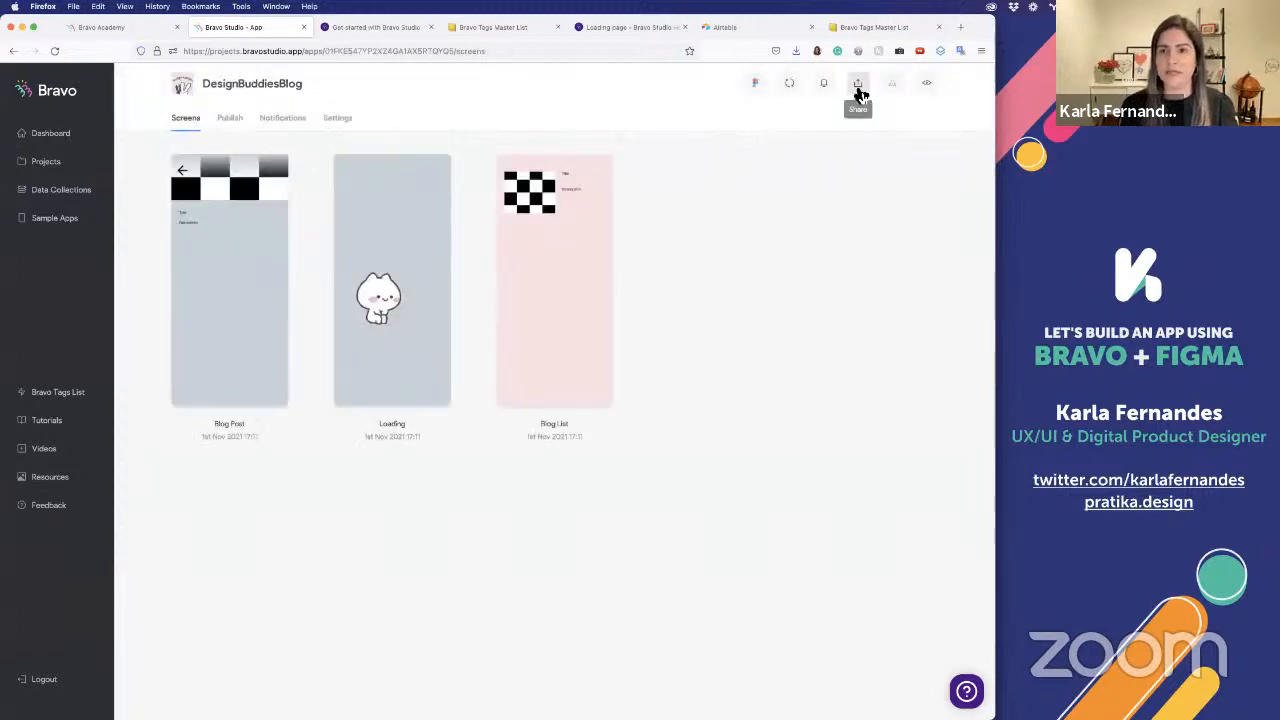
Check the notifications of the imported DesignBuddiesBlog project
{"action": "left_click", "coordinate": [858, 88]}
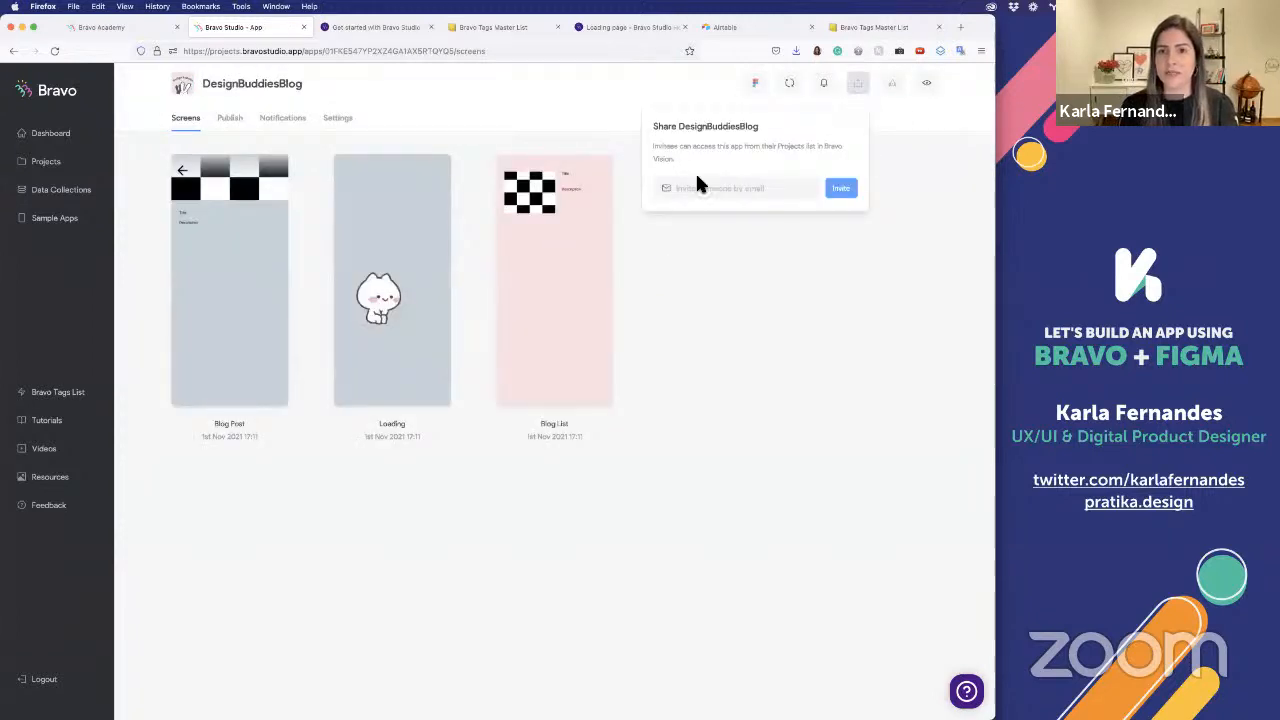
{"action": "left_click", "coordinate": [824, 84]}
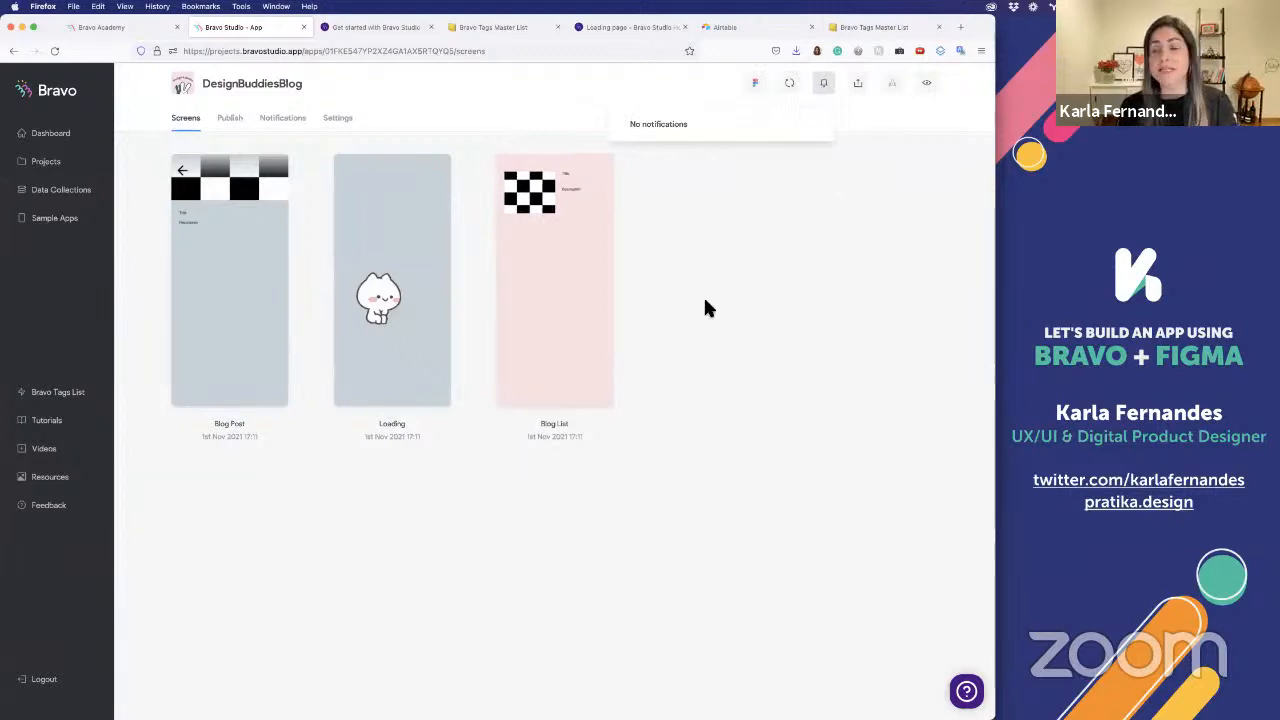
{"action": "left_click", "coordinate": [713, 354]}
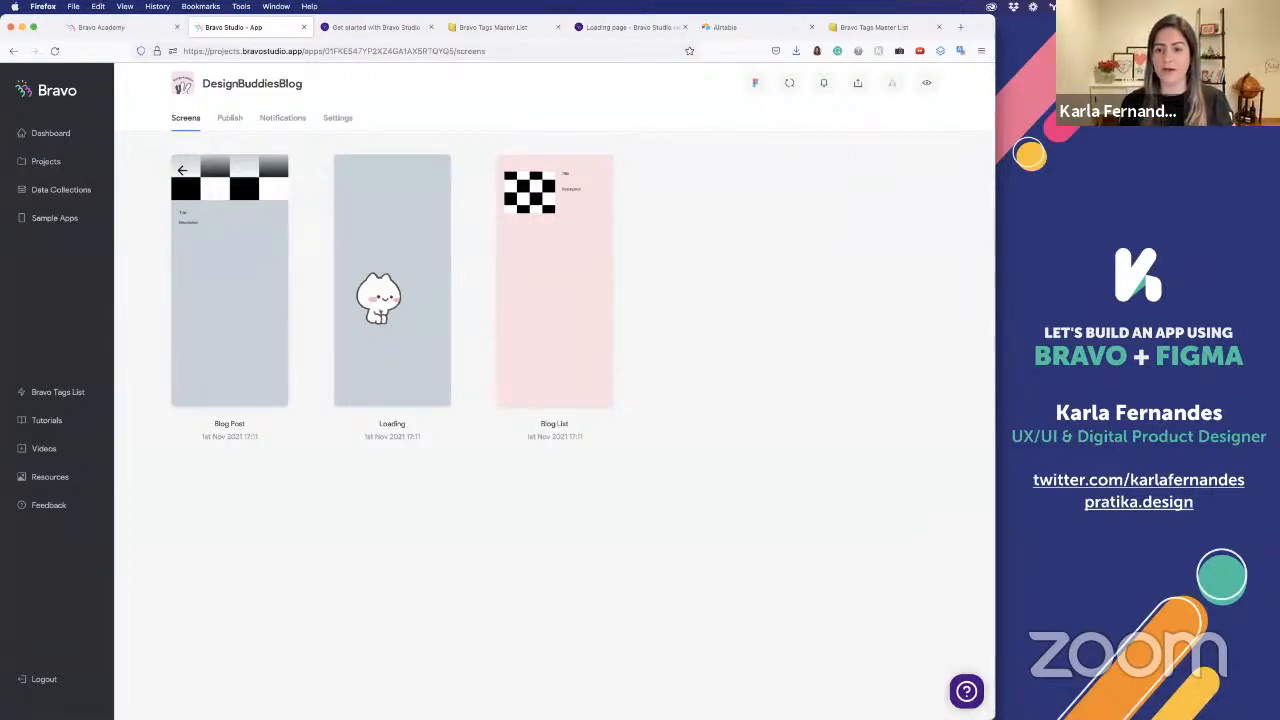
Switch to Bravo Vision, postpone the app update and open the DesignBuddiesBlog project to preview it
{"action": "key", "text": "super+Tab"}
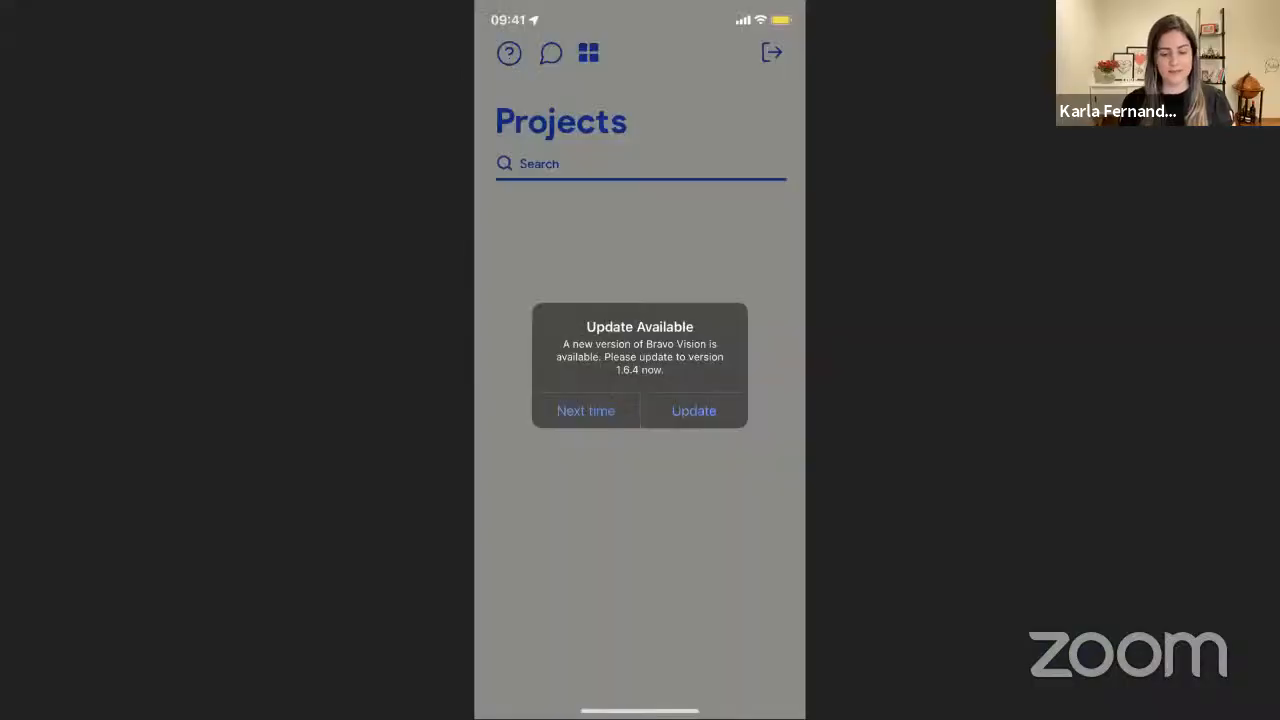
{"action": "left_click", "coordinate": [586, 411]}
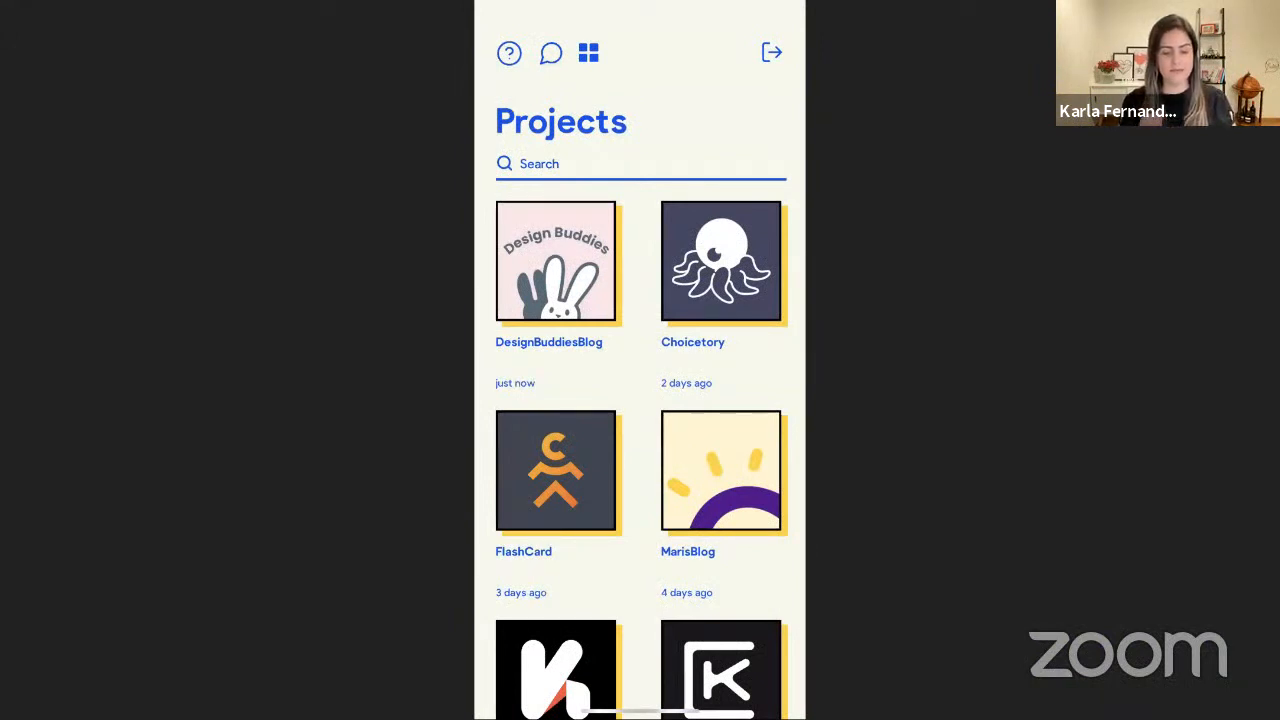
{"action": "left_click", "coordinate": [556, 262]}
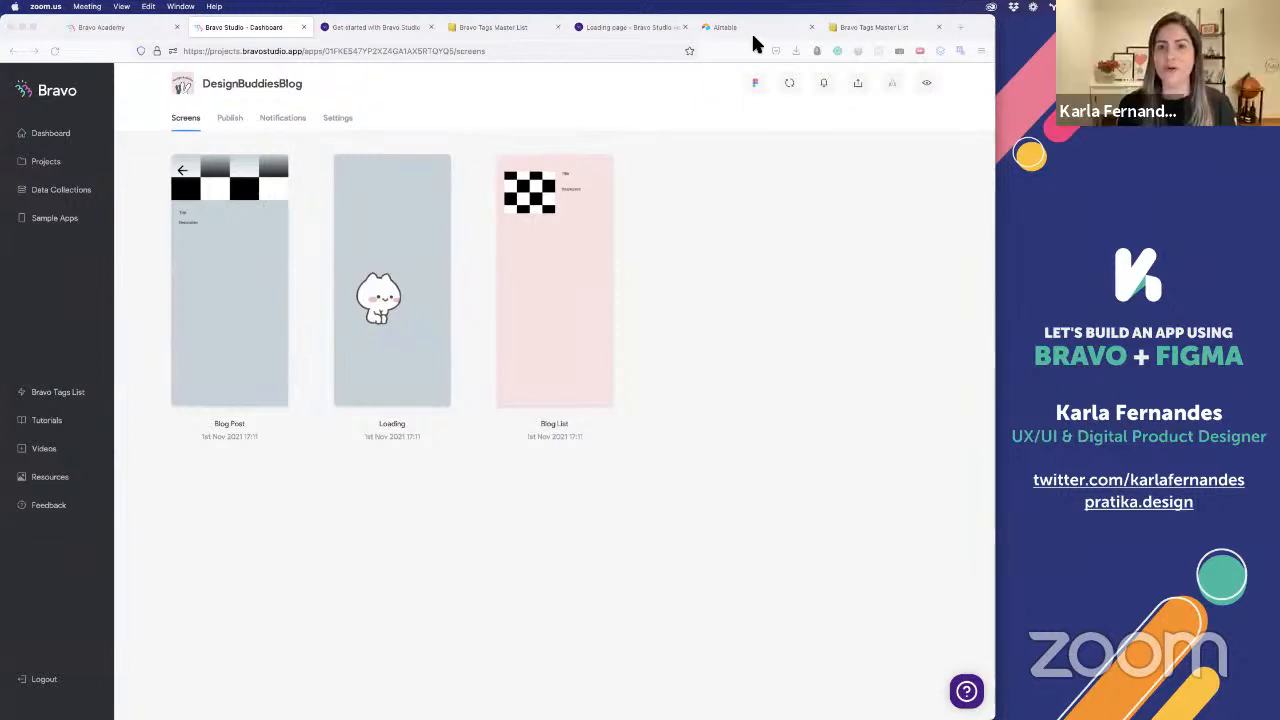
Close the Get started with Bravo Studio page in Firefox and open the blog of designbuddies.community from a new tab
{"action": "left_click", "coordinate": [352, 27]}
{"action": "left_click", "coordinate": [431, 28]}
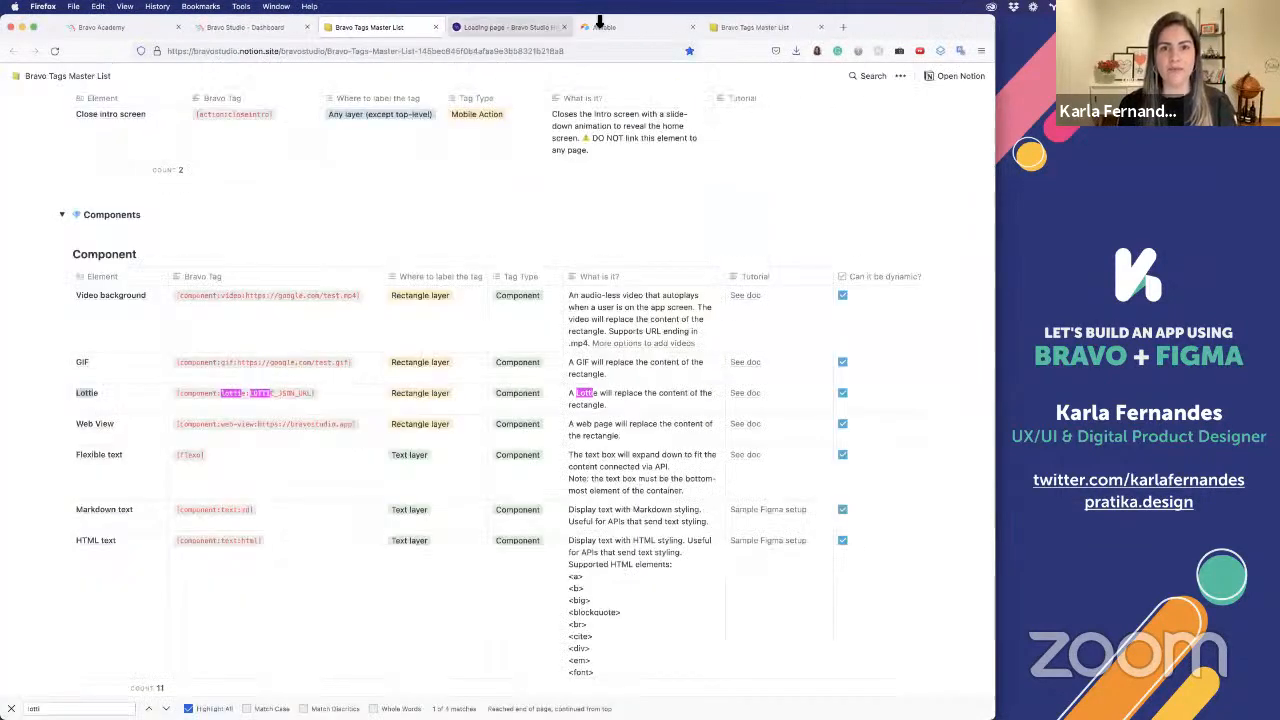
{"action": "left_click", "coordinate": [600, 30]}
{"action": "key", "text": "super+t"}
{"action": "type", "text": "dess"}
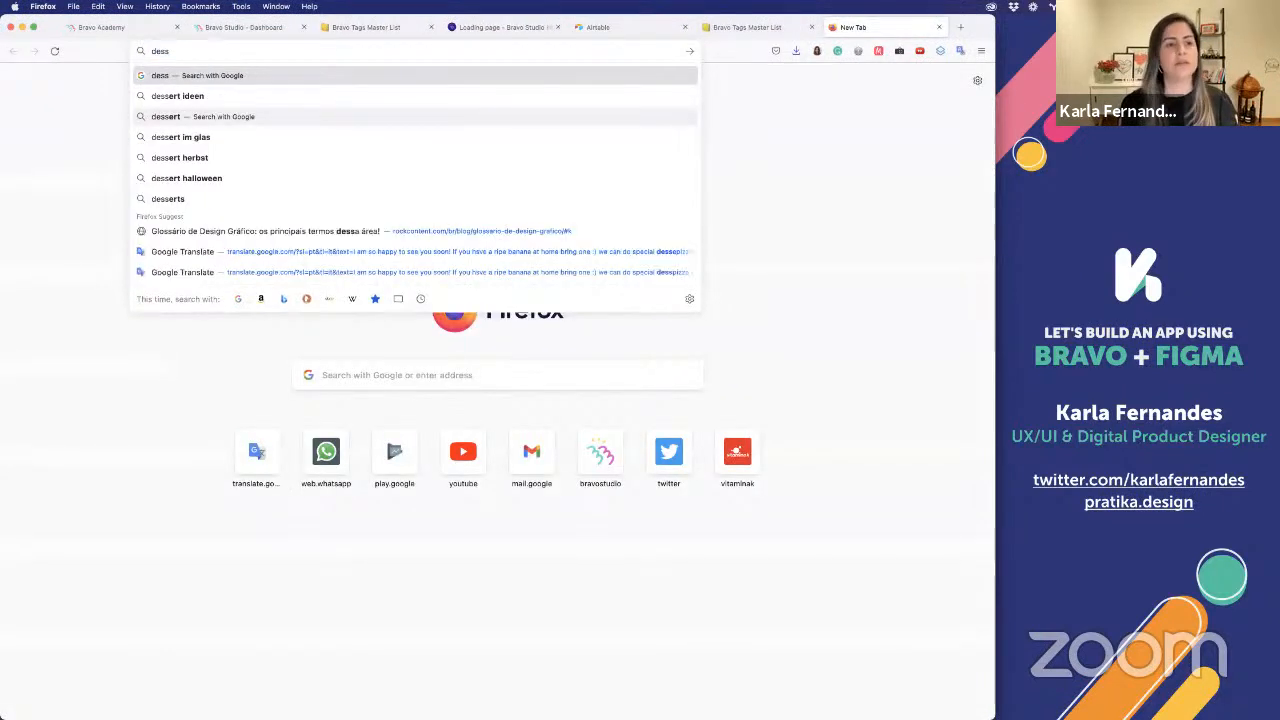
{"action": "key", "text": "BackSpace"}
{"action": "type", "text": "ignbu"}
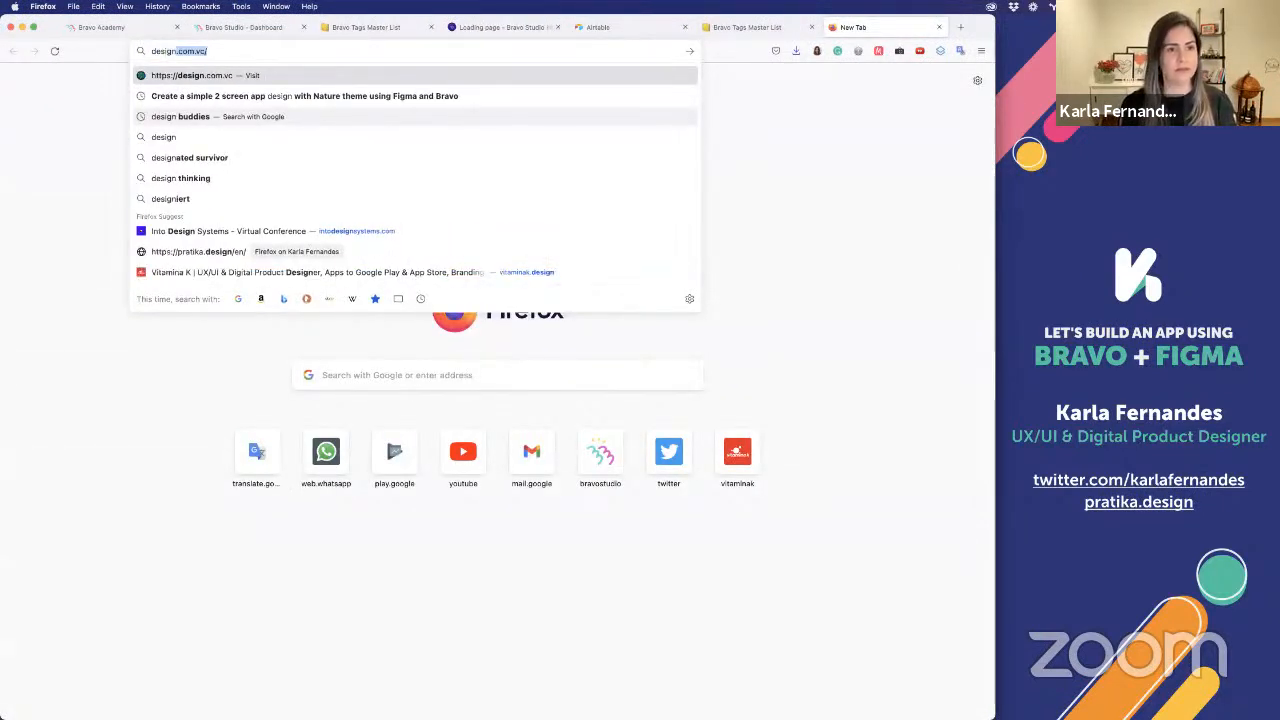
{"action": "type", "text": "ddies"}
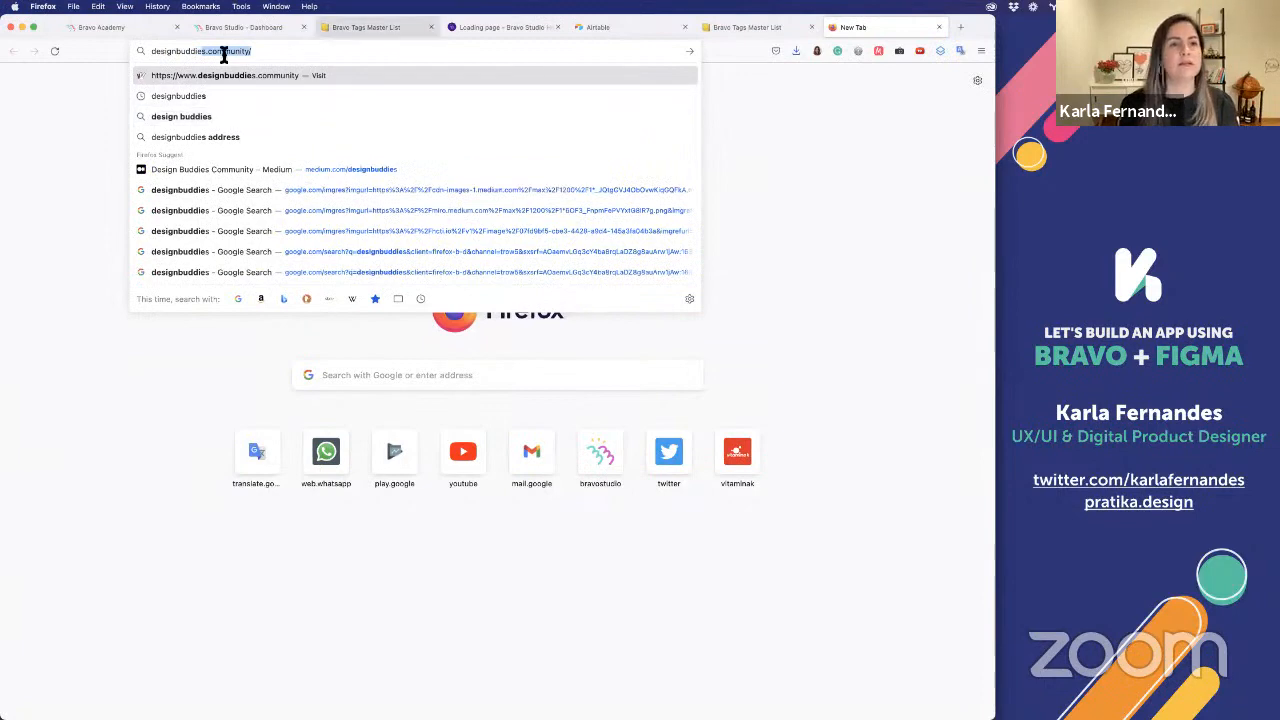
{"action": "key", "text": "Return"}
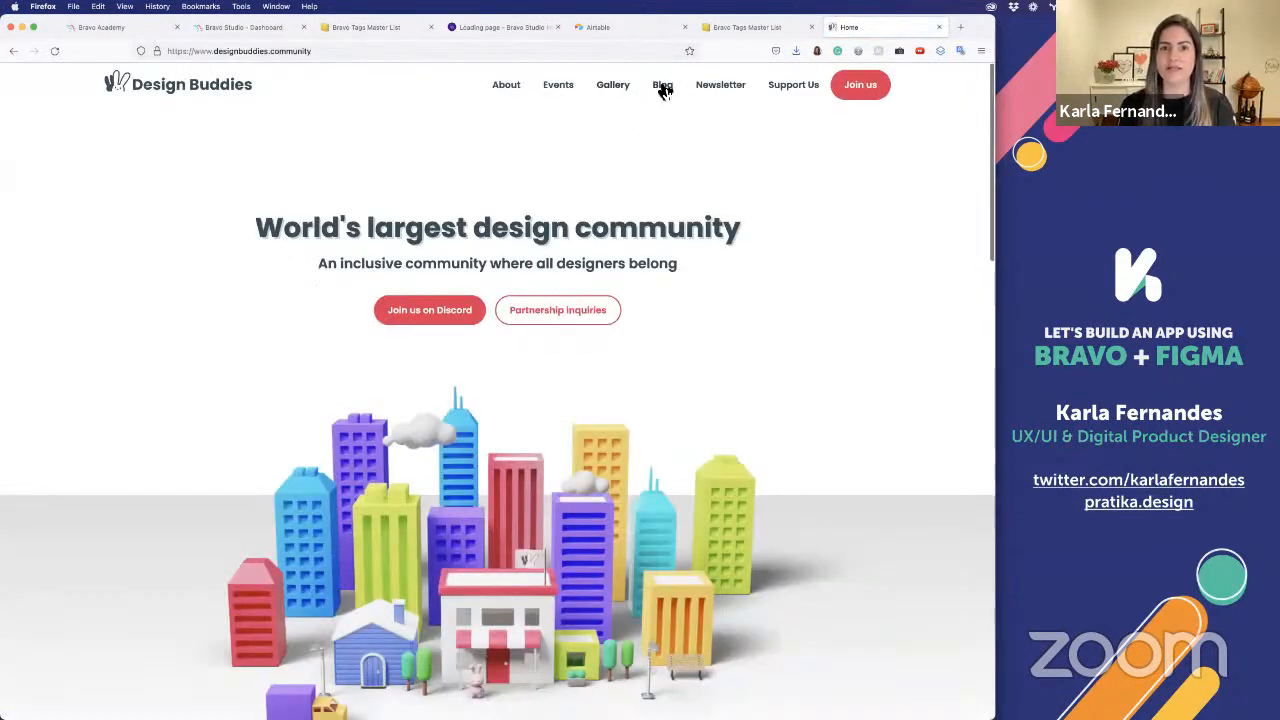
{"action": "left_click", "coordinate": [662, 86]}
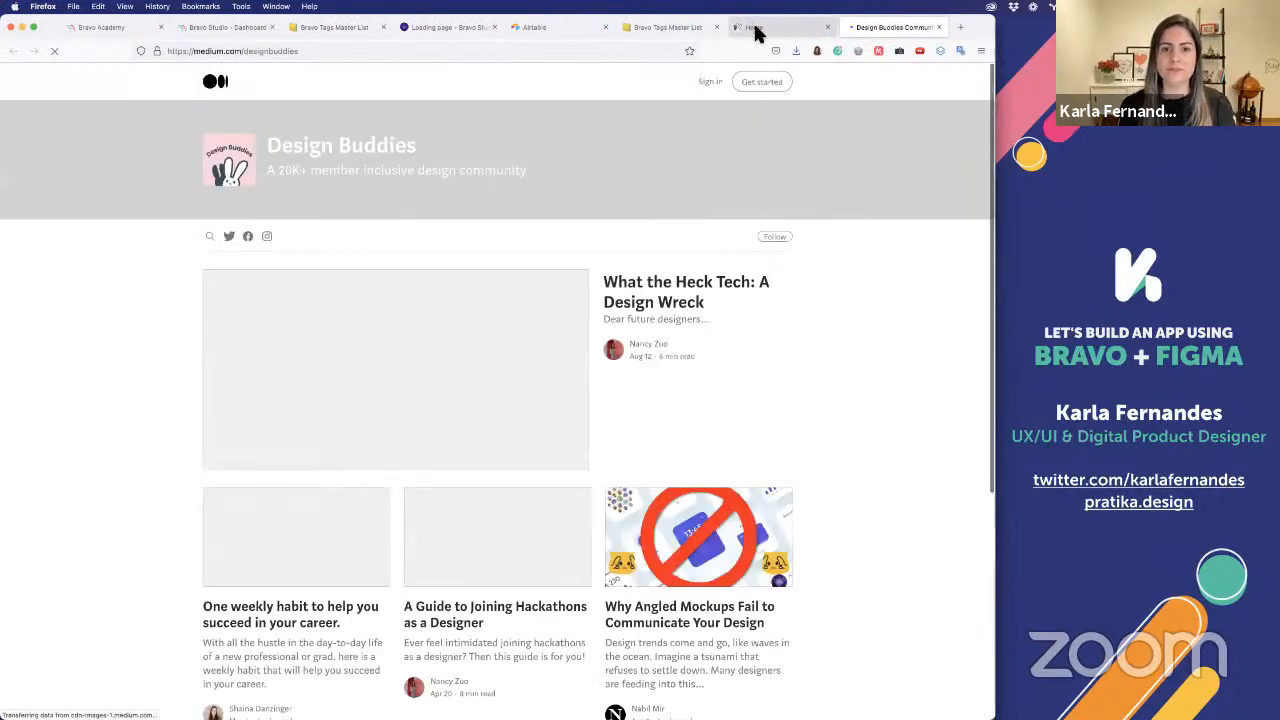
Open the blog articles on the weekly habit, joining hackathons and angled mockups in separate tabs
{"action": "scroll", "coordinate": [731, 337], "scroll_direction": "down", "scroll_amount": 2}
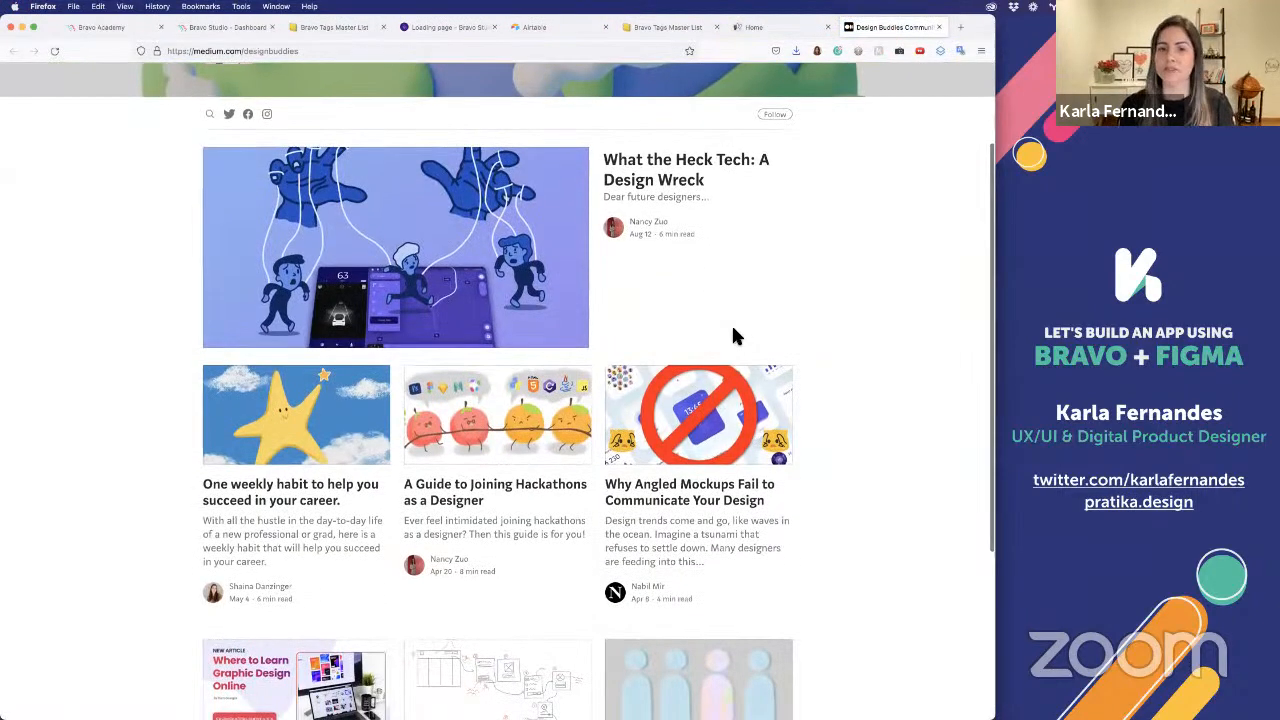
{"action": "scroll", "coordinate": [415, 420], "scroll_direction": "down", "scroll_amount": 3}
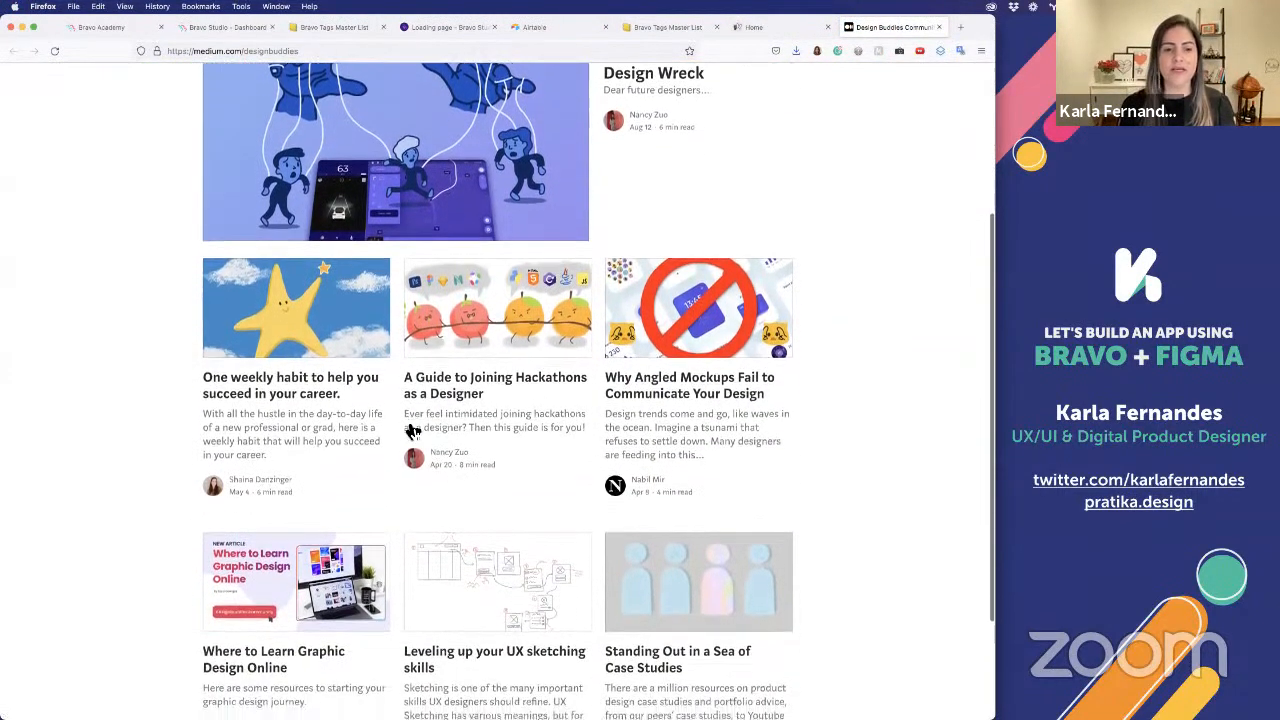
{"action": "scroll", "coordinate": [405, 424], "scroll_direction": "down", "scroll_amount": 1}
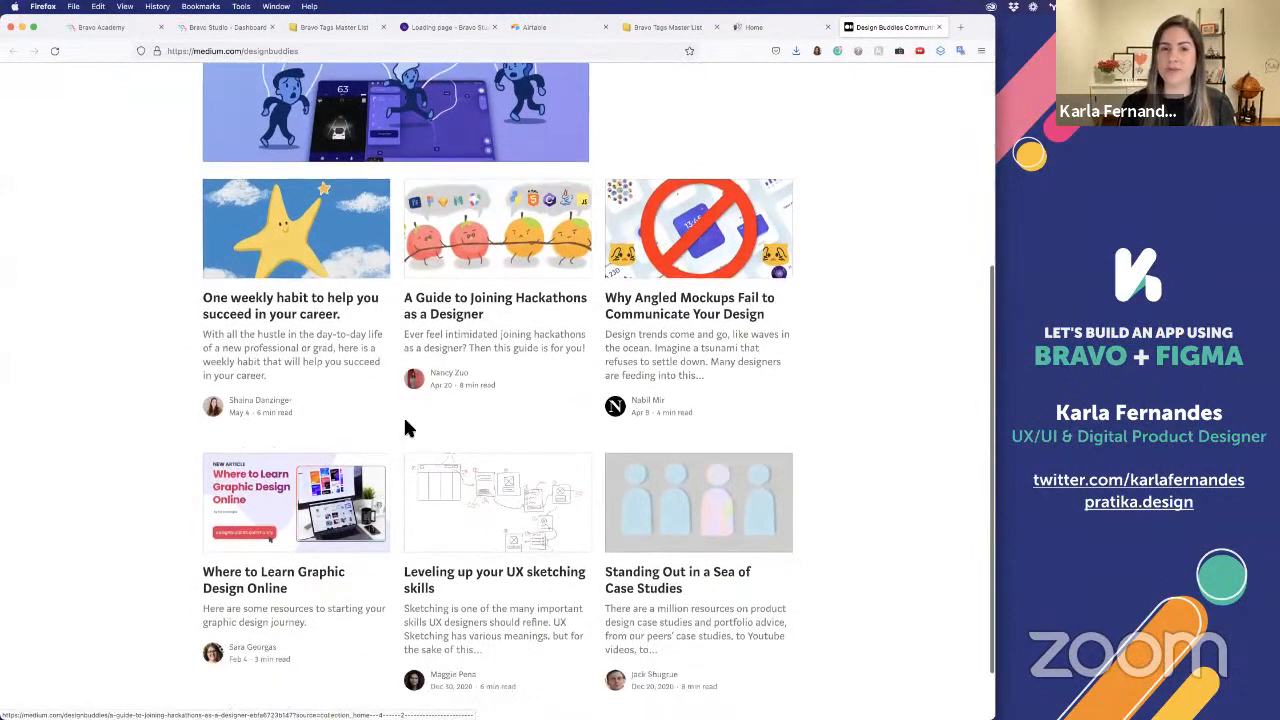
{"action": "left_click", "coordinate": [308, 302], "text": "super"}
{"action": "left_click", "coordinate": [490, 305], "text": "super"}
{"action": "left_click", "coordinate": [626, 300], "text": "super"}
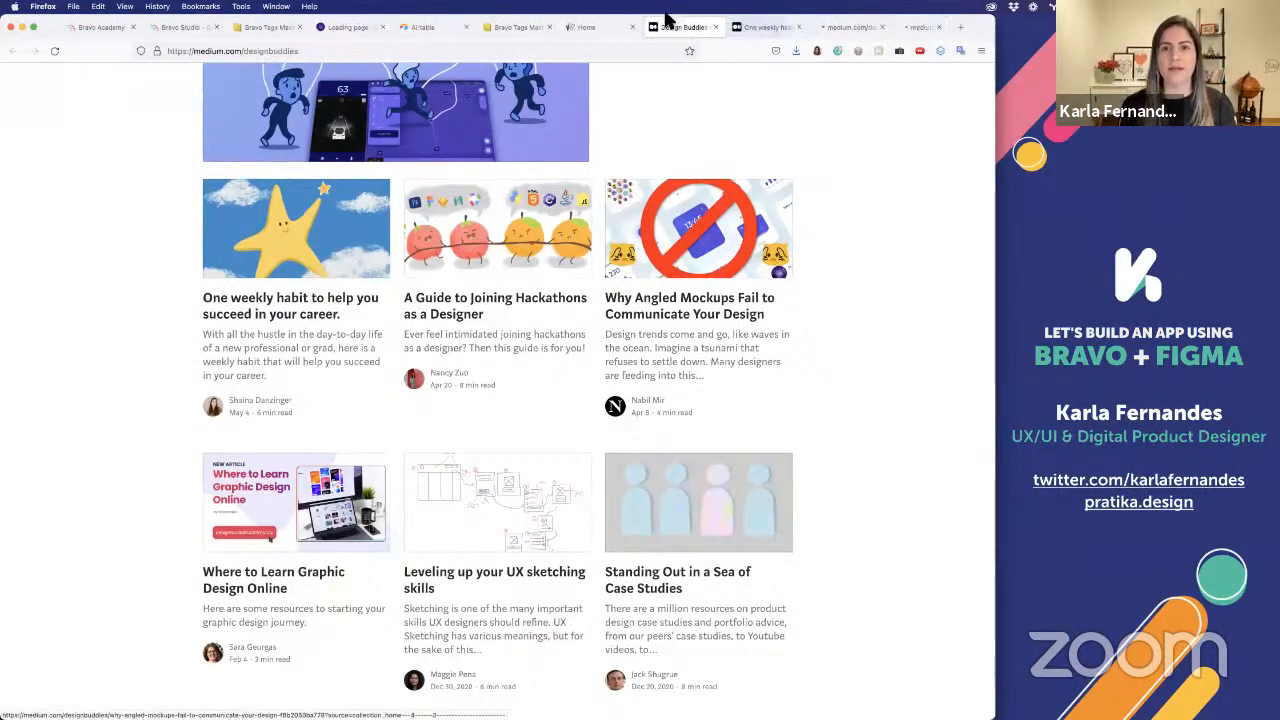
Close the Design Buddies blog, its home page and the duplicate Bravo Tags Master List
{"action": "key", "text": "super+w"}
{"action": "left_click", "coordinate": [620, 28]}
{"action": "key", "text": "super+w"}
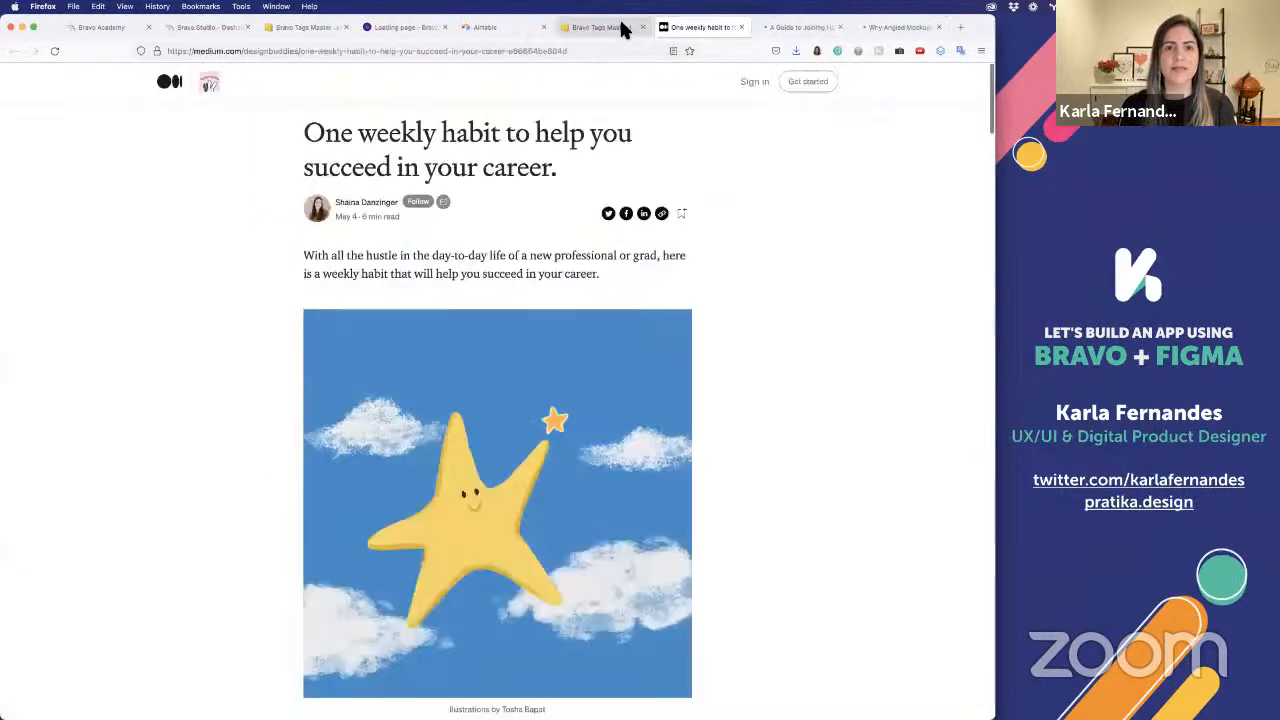
Create a new Airtable base from scratch in My First Workspace
{"action": "left_click", "coordinate": [541, 24]}
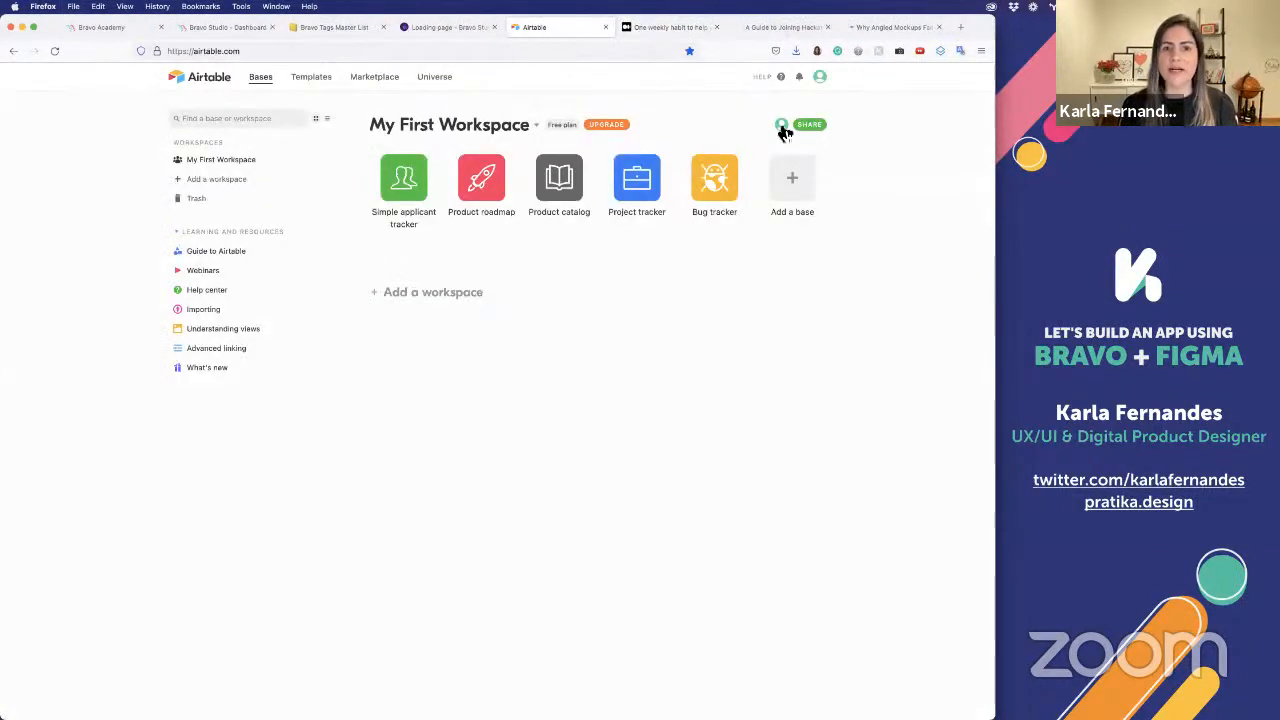
{"action": "left_click", "coordinate": [800, 178]}
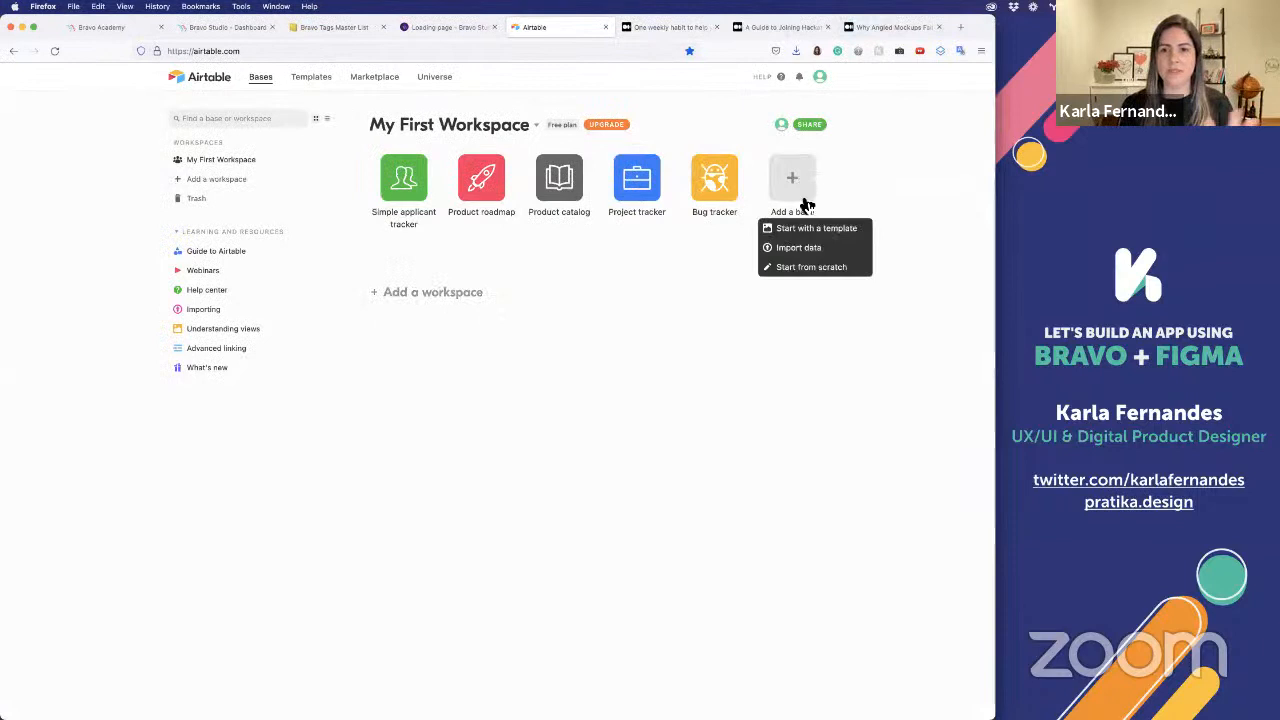
{"action": "right_click", "coordinate": [857, 272]}
{"action": "left_click", "coordinate": [837, 271]}
{"action": "right_click", "coordinate": [837, 270]}
{"action": "left_click", "coordinate": [838, 271]}
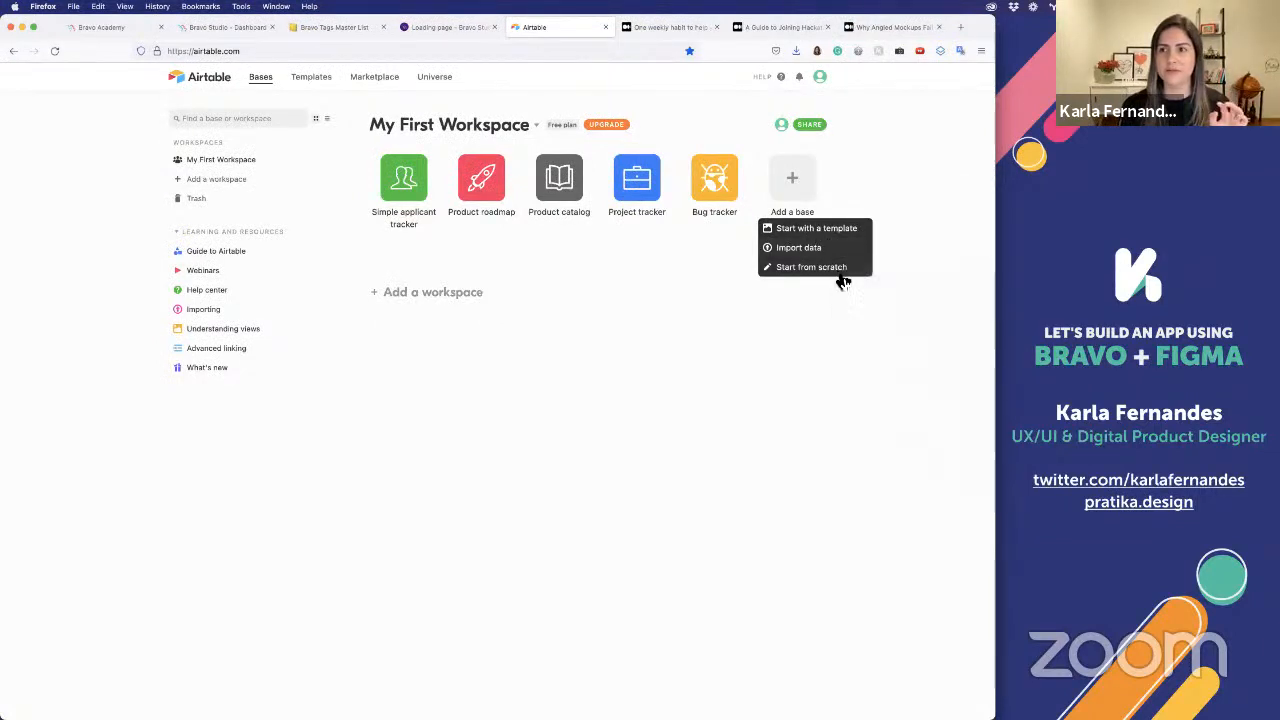
{"action": "left_click", "coordinate": [790, 268]}
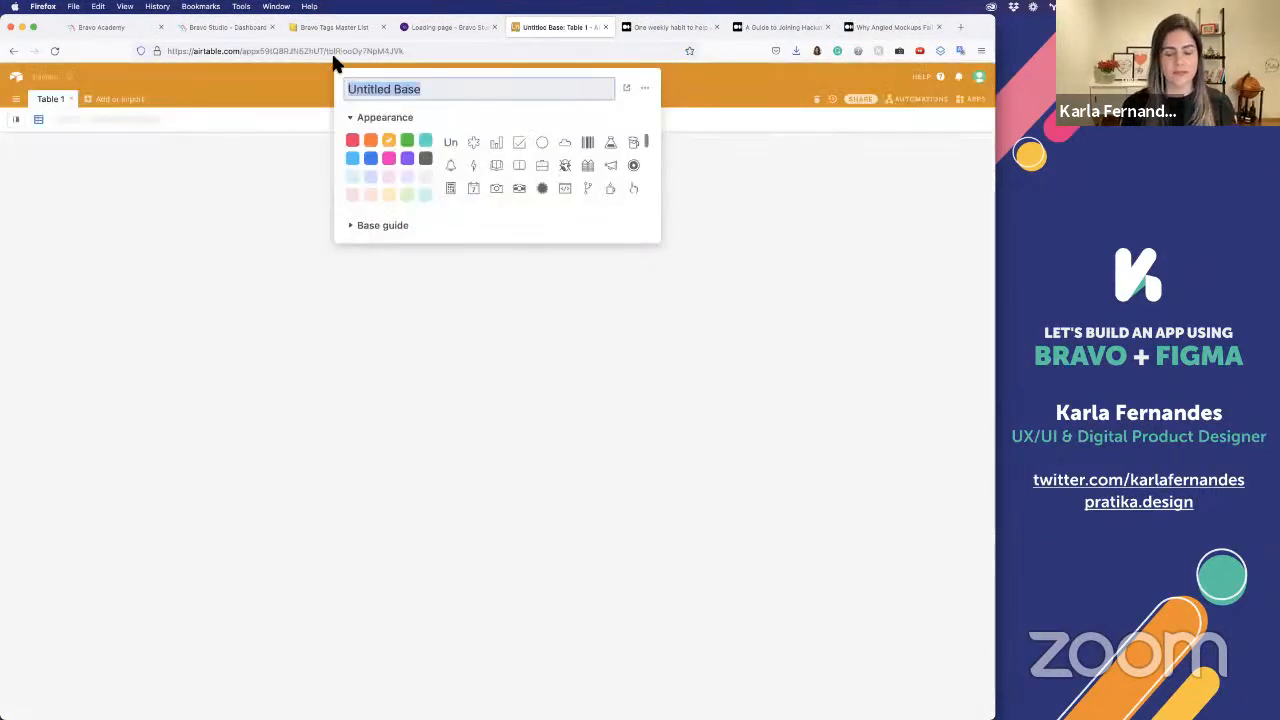
Name the new base DesignBuddies and set its color to bright pink
{"action": "type", "text": "Design"}
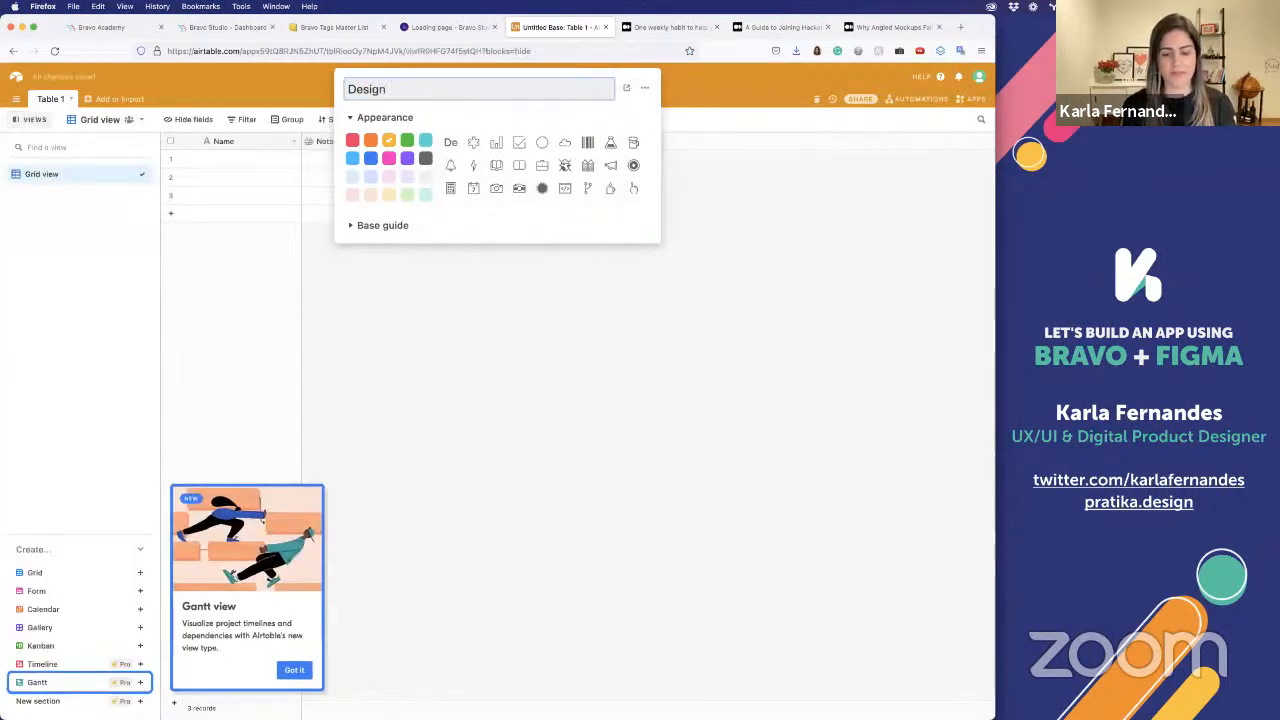
{"action": "type", "text": "Buddies"}
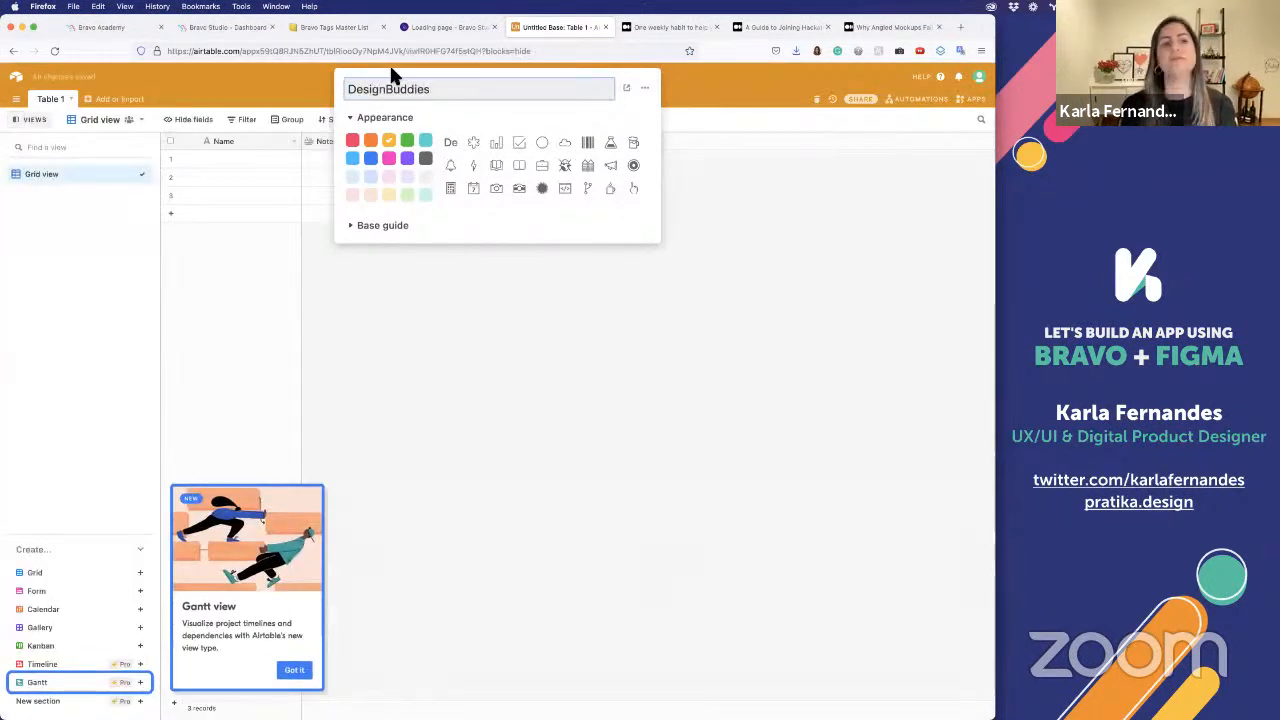
{"action": "left_click", "coordinate": [389, 160]}
Try to apply the light pink color to the DesignBuddies base
{"action": "left_click", "coordinate": [387, 178]}
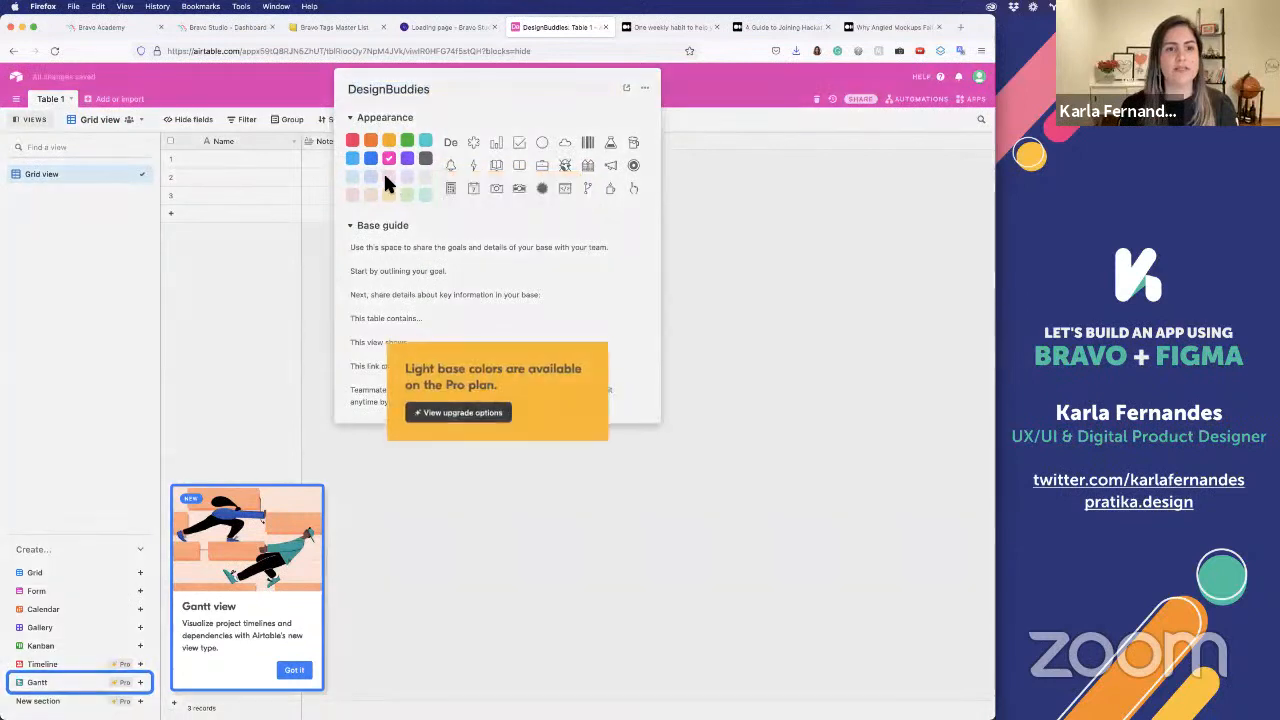
{"action": "left_click", "coordinate": [385, 176]}
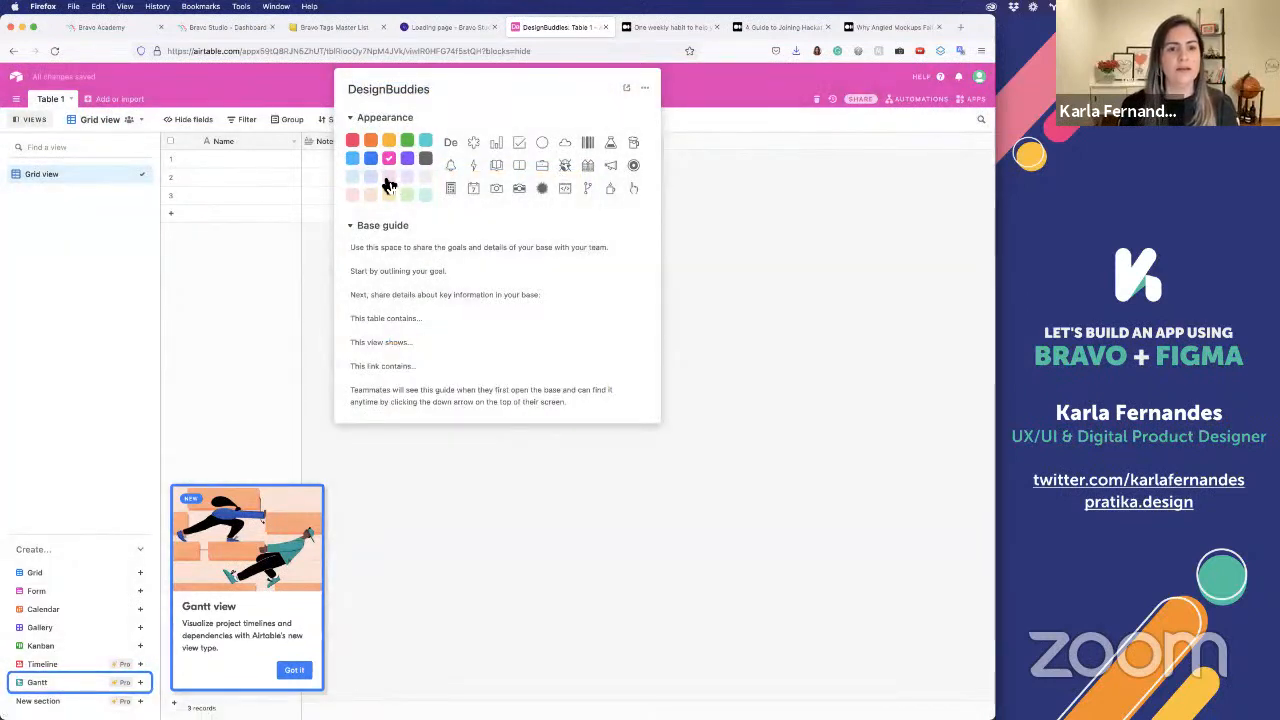
{"action": "left_click", "coordinate": [385, 176]}
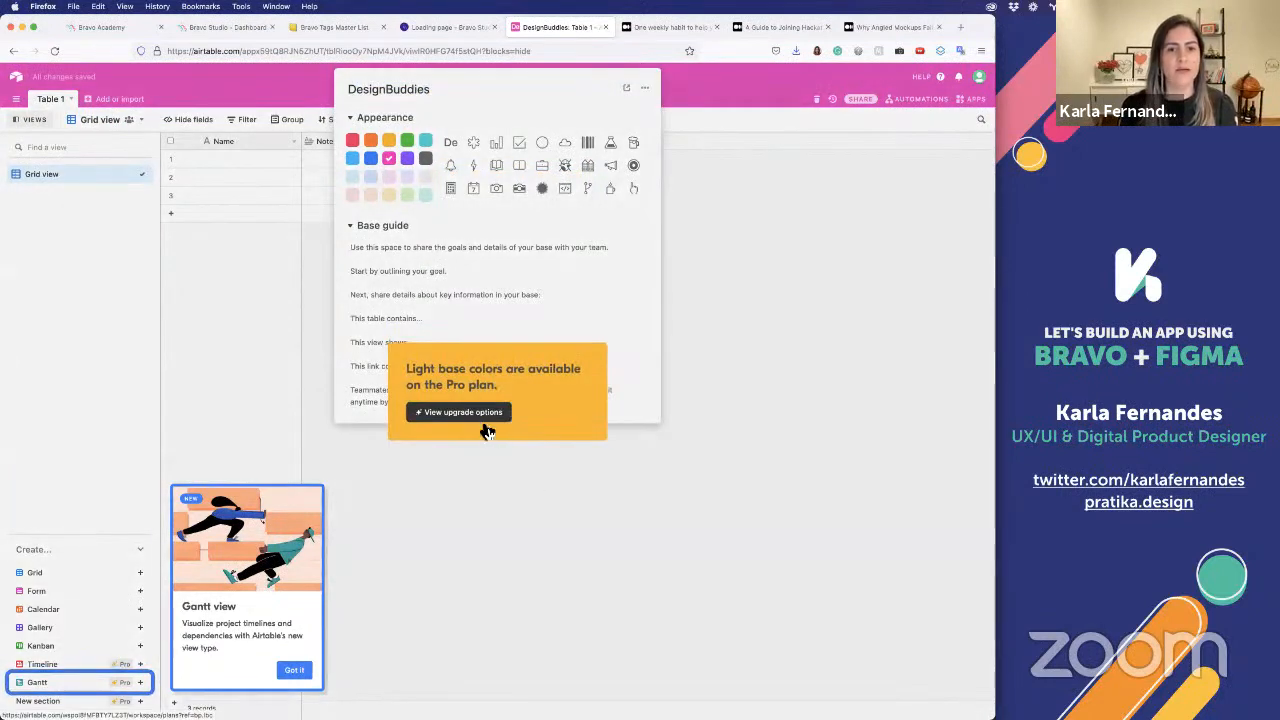
{"action": "left_click", "coordinate": [319, 168]}
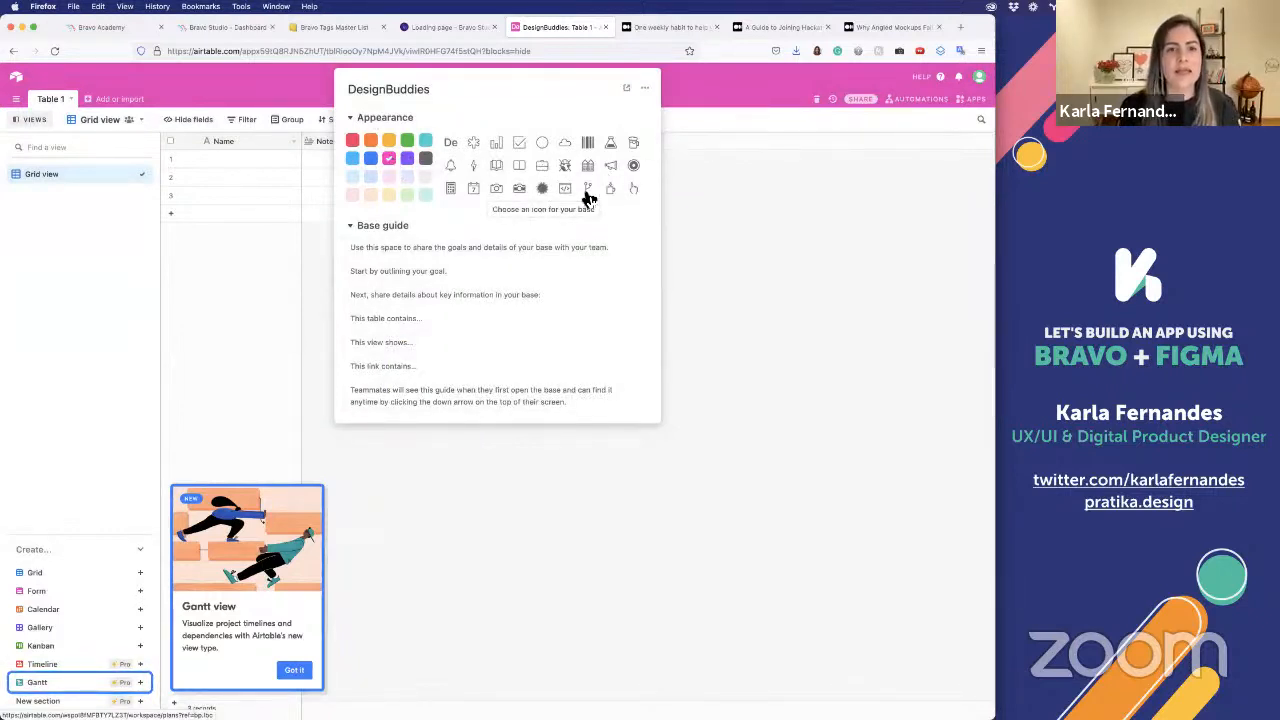
Choose the asterisk-like icon for the DesignBuddies base and leave its appearance settings
{"action": "scroll", "coordinate": [587, 196], "scroll_direction": "down", "scroll_amount": 4}
{"action": "scroll", "coordinate": [588, 198], "scroll_direction": "down", "scroll_amount": 2}
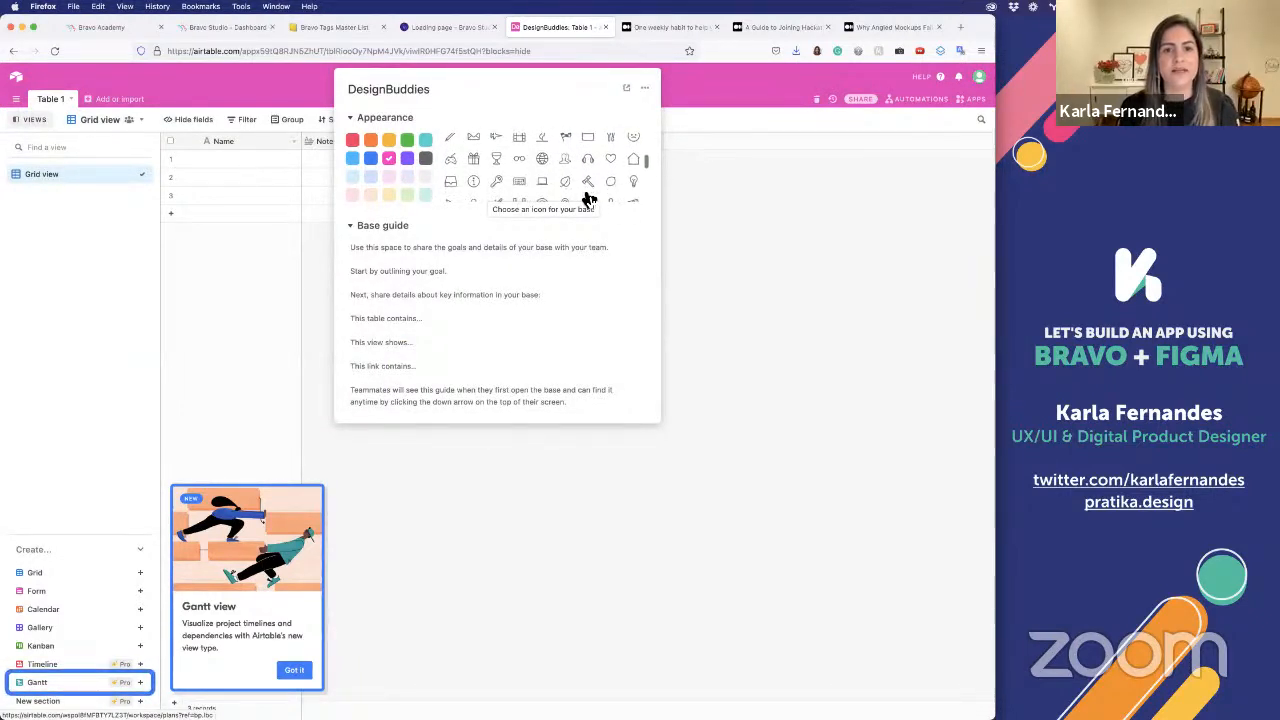
{"action": "scroll", "coordinate": [588, 198], "scroll_direction": "up", "scroll_amount": 1}
{"action": "scroll", "coordinate": [593, 178], "scroll_direction": "down", "scroll_amount": 4}
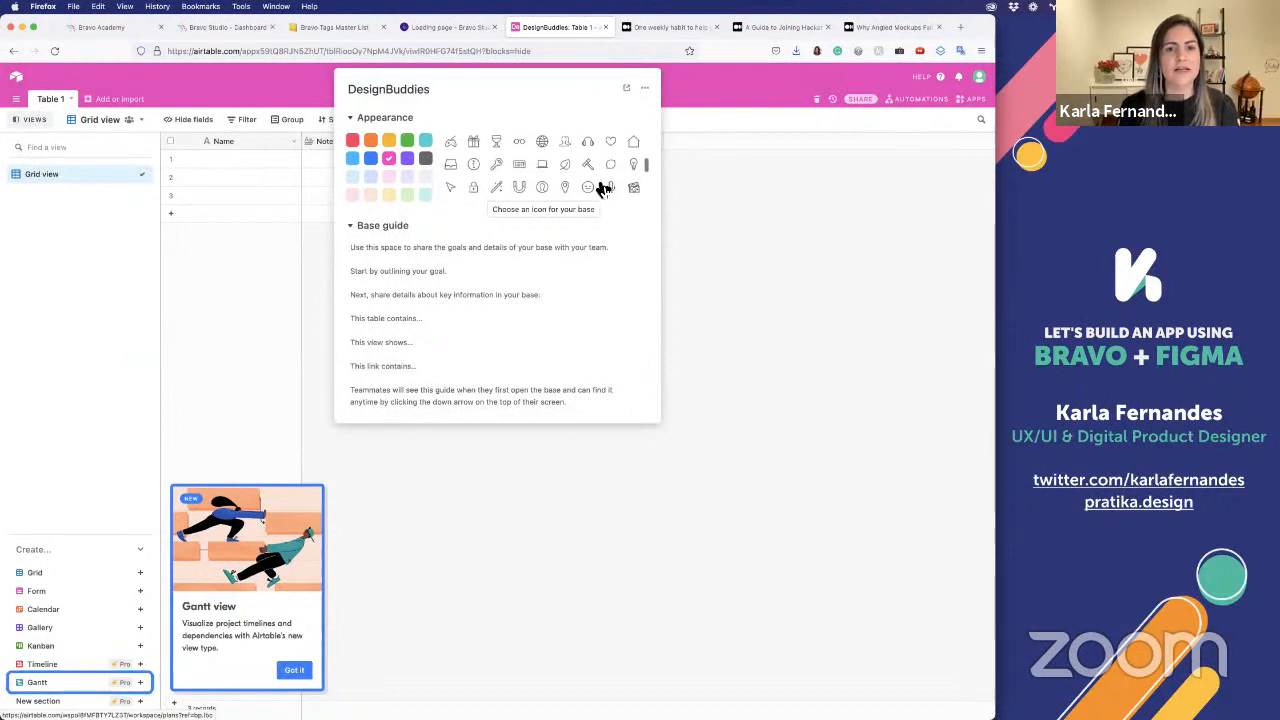
{"action": "scroll", "coordinate": [603, 190], "scroll_direction": "up", "scroll_amount": 5}
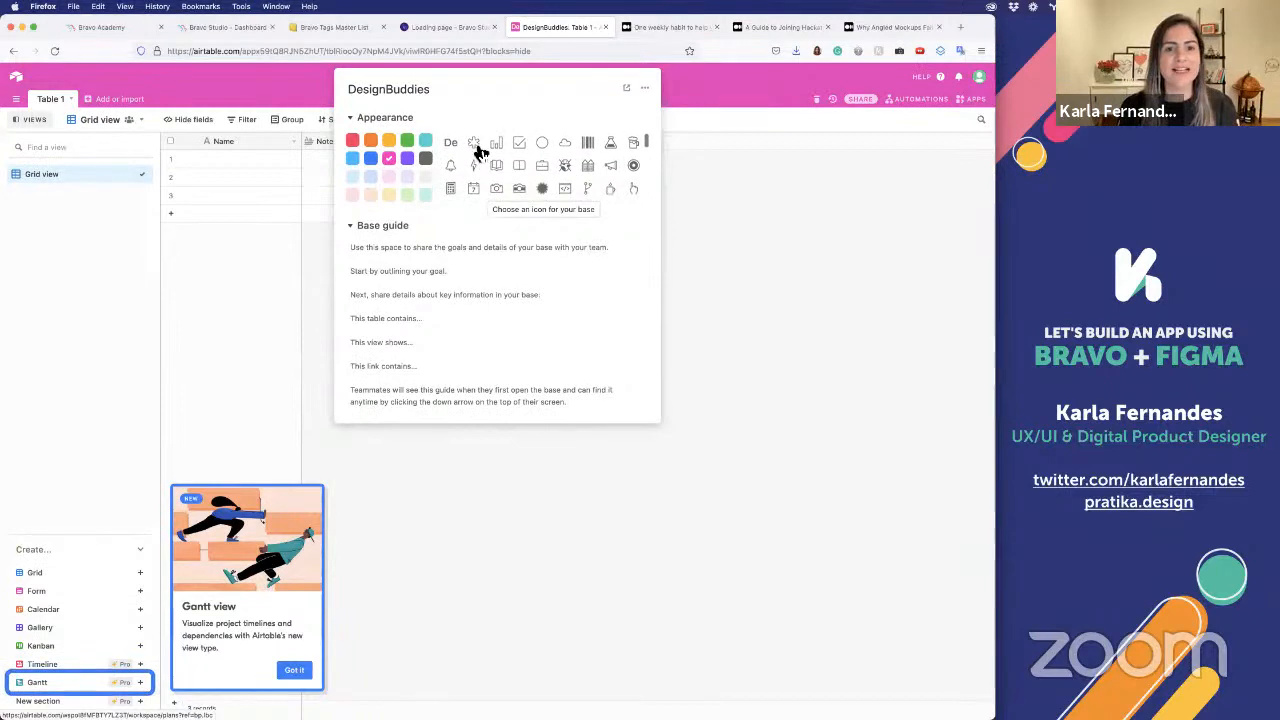
{"action": "left_click", "coordinate": [473, 145]}
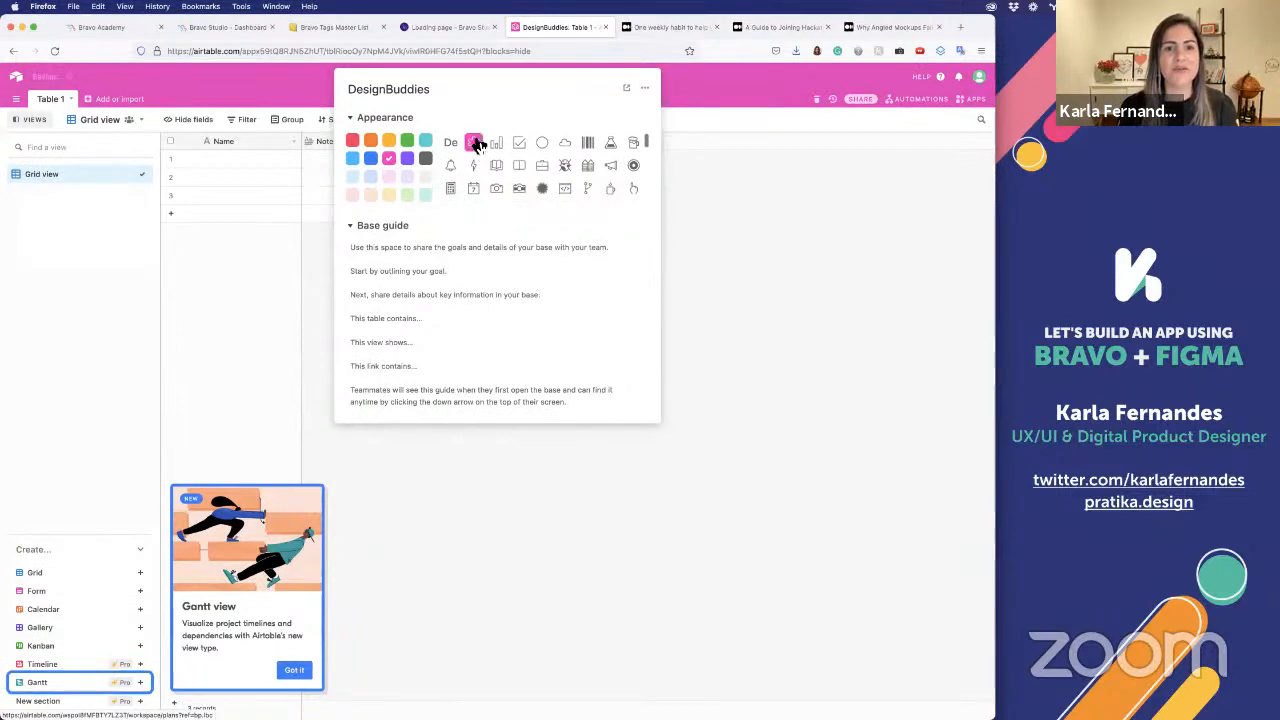
{"action": "left_click", "coordinate": [715, 204]}
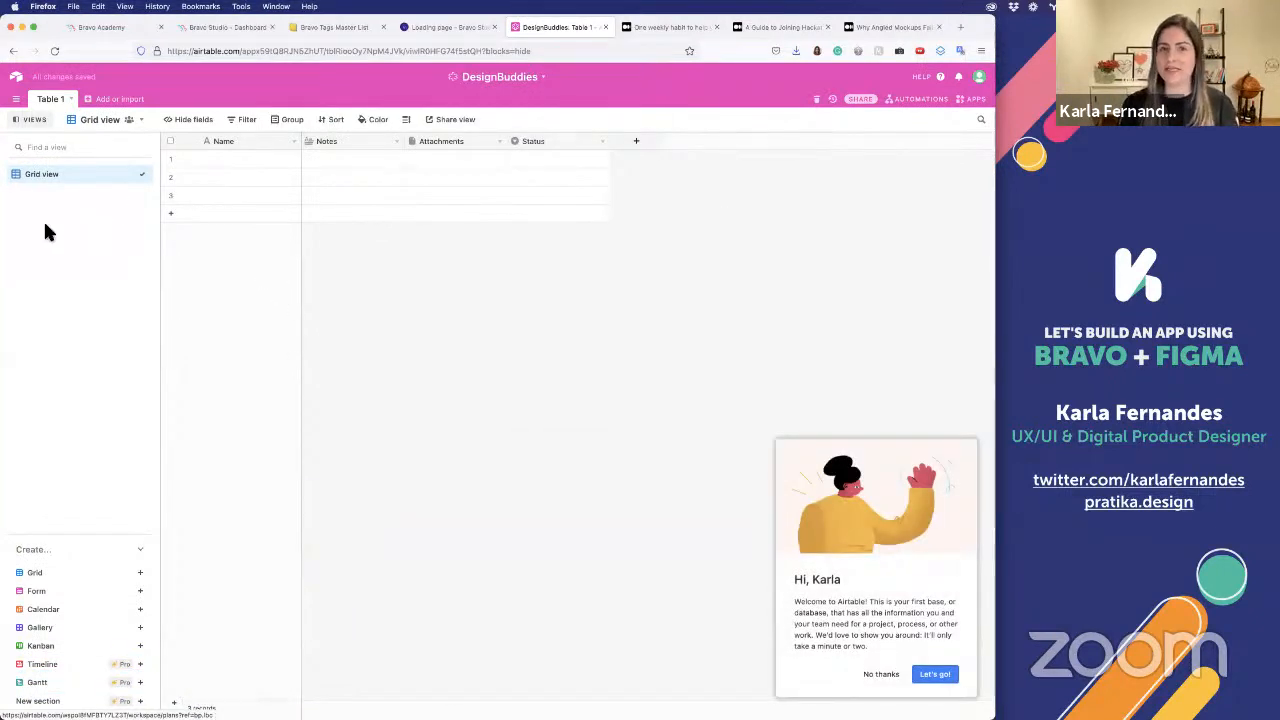
Rename the base's first table as Blog
{"action": "left_click", "coordinate": [72, 100]}
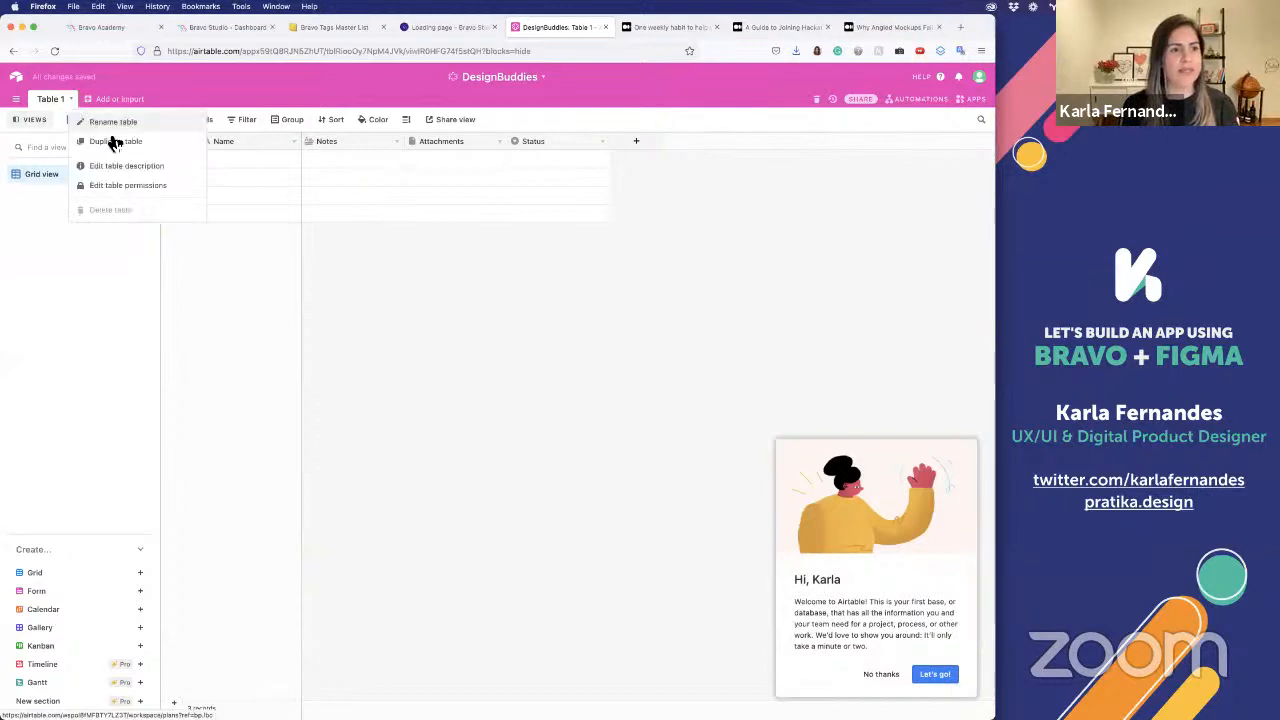
{"action": "left_click", "coordinate": [113, 123]}
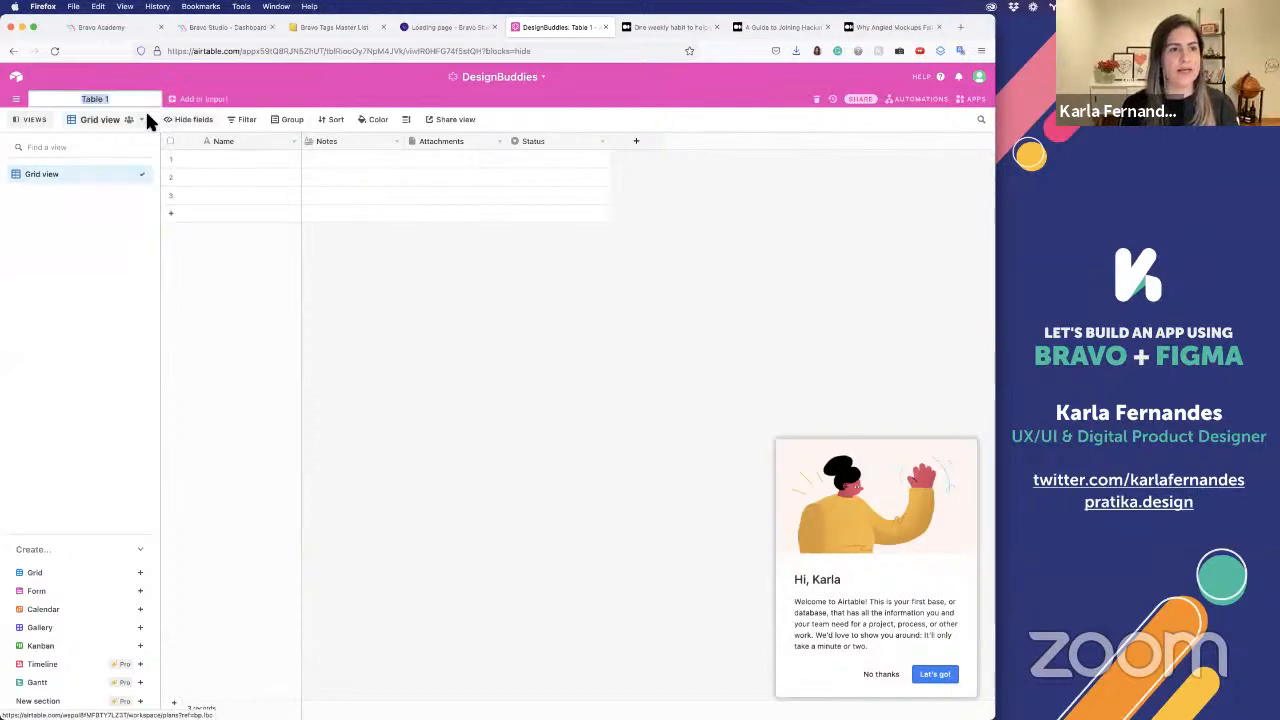
{"action": "type", "text": "Blog"}
{"action": "key", "text": "Return"}
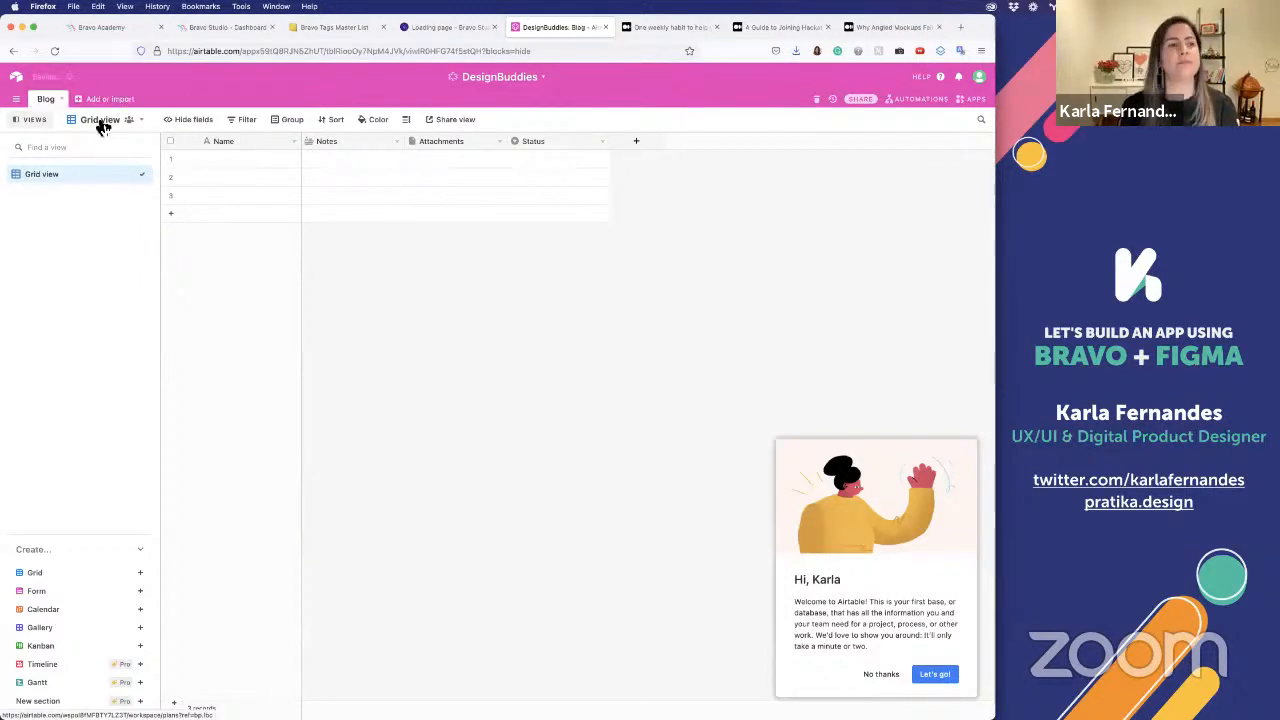
{"action": "left_click", "coordinate": [62, 100]}
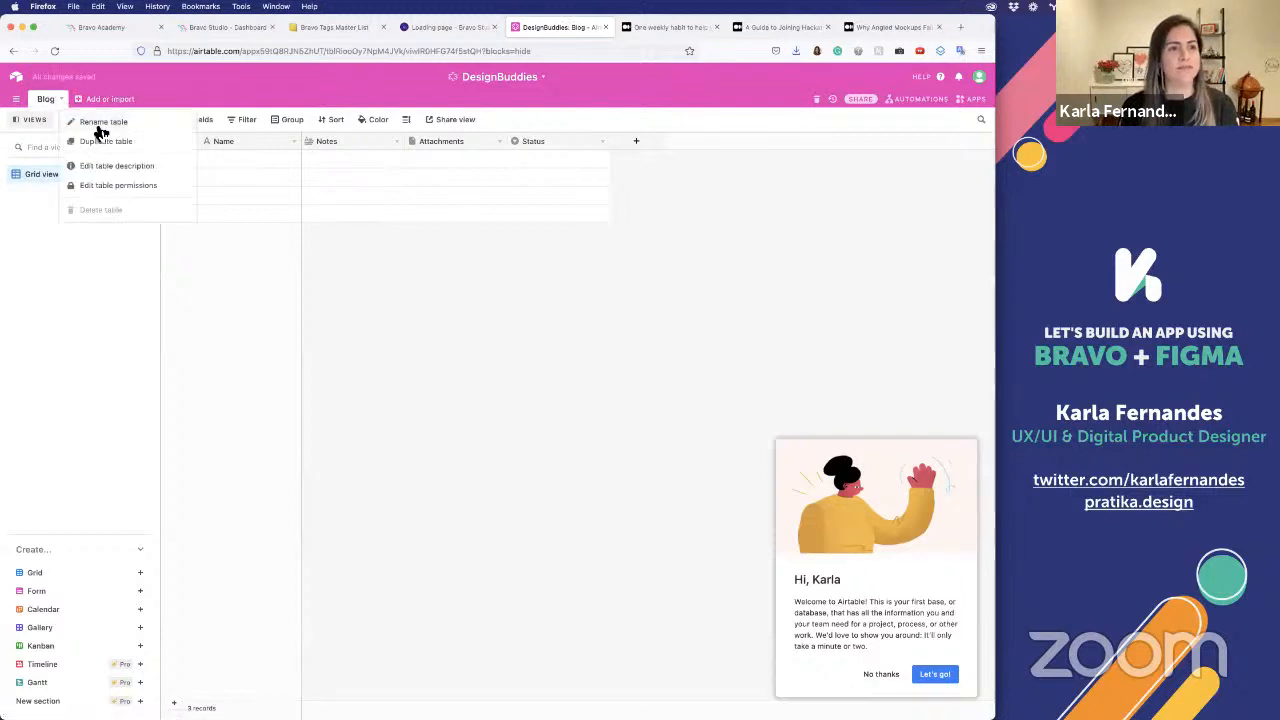
{"action": "left_click", "coordinate": [98, 123]}
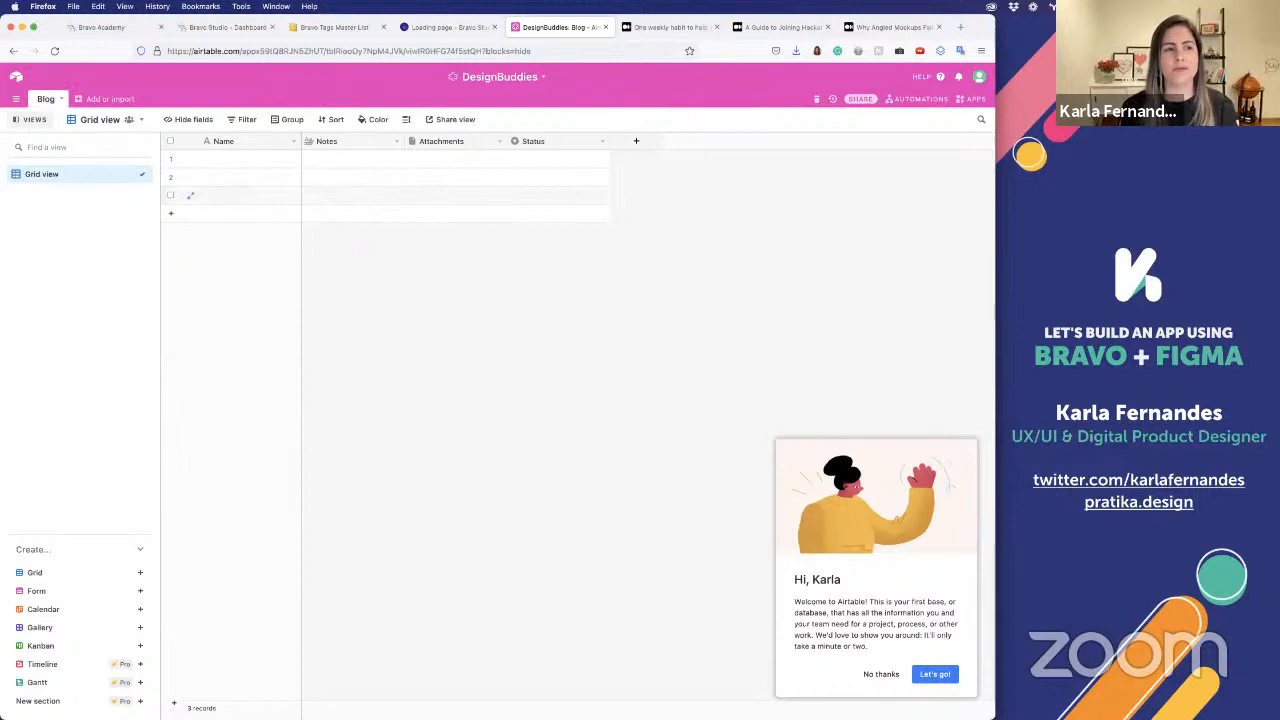
Rename the Blog table's grid view as all
{"action": "left_click", "coordinate": [134, 175]}
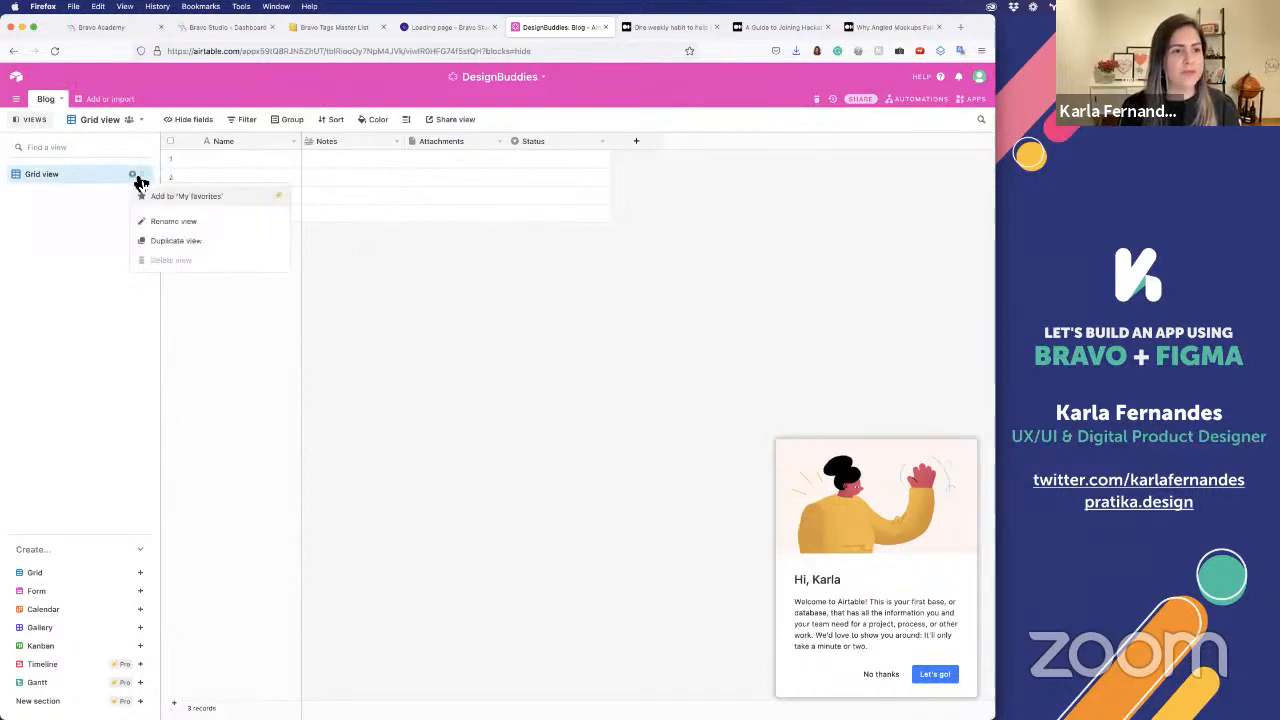
{"action": "left_click", "coordinate": [160, 221]}
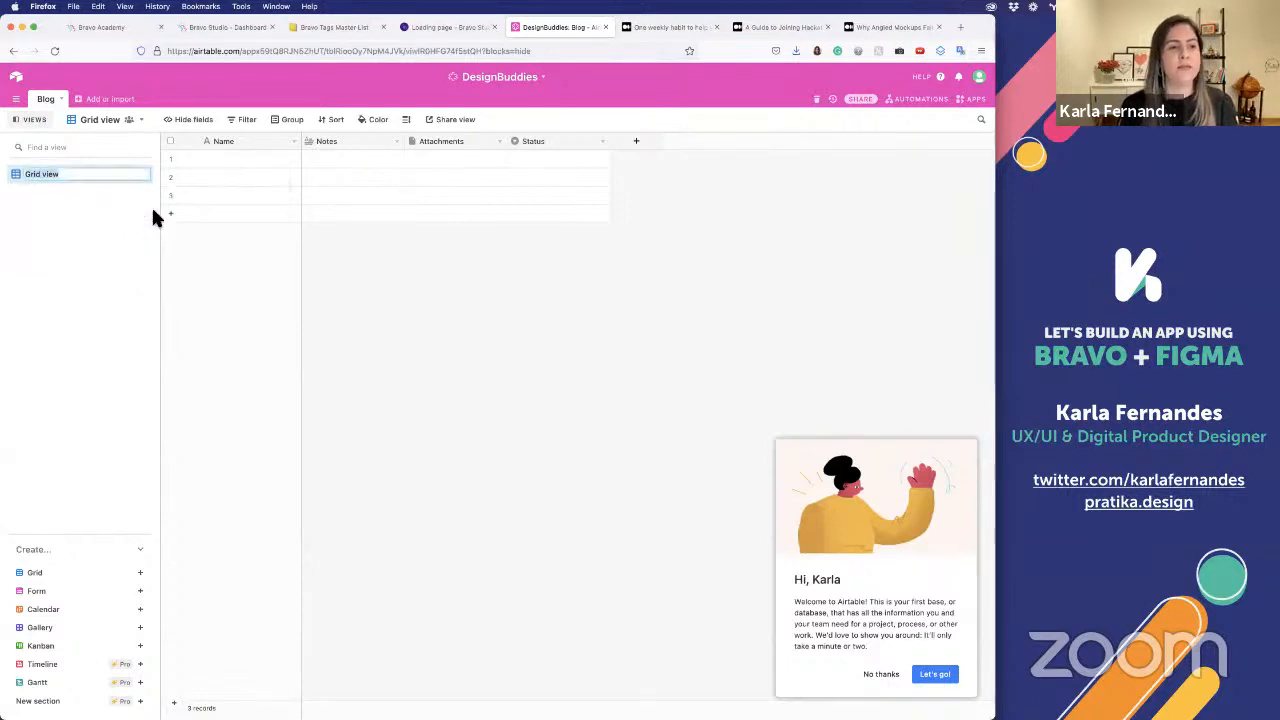
{"action": "type", "text": "all"}
{"action": "key", "text": "Return"}
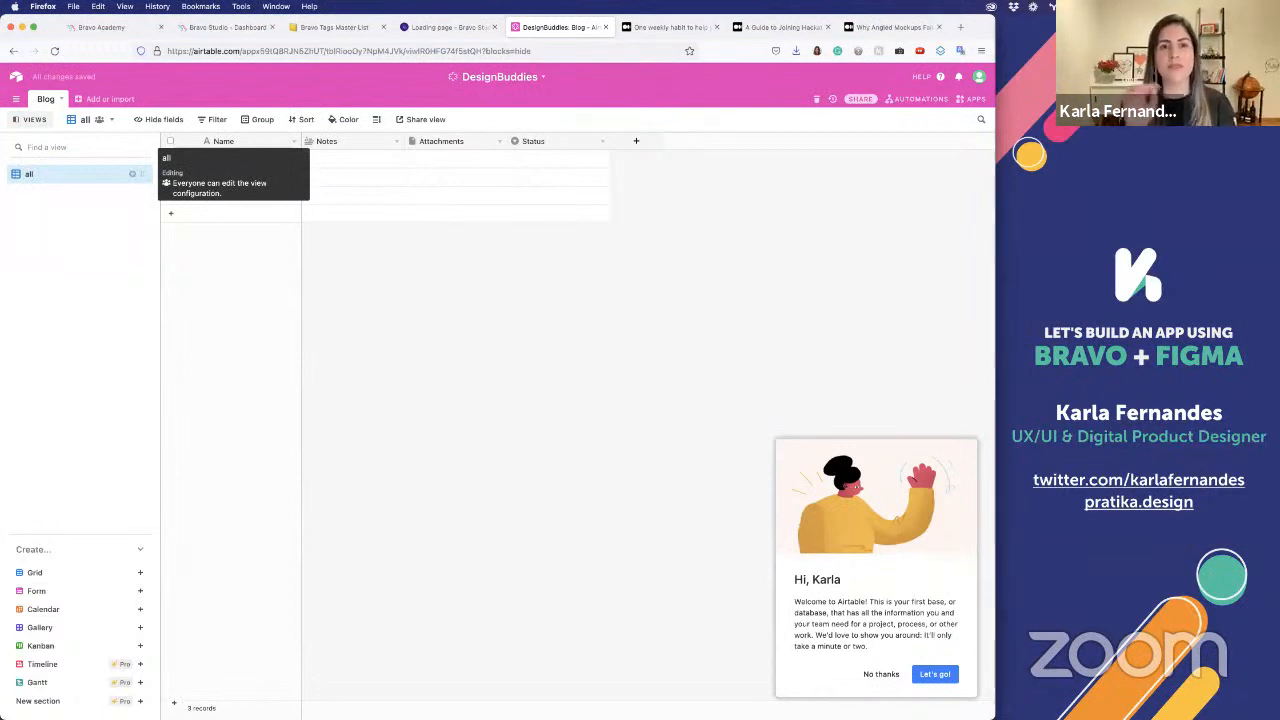
Delete two of the empty records so that only the first one is left in the Blog table
{"action": "right_click", "coordinate": [342, 176]}
{"action": "left_click", "coordinate": [390, 298]}
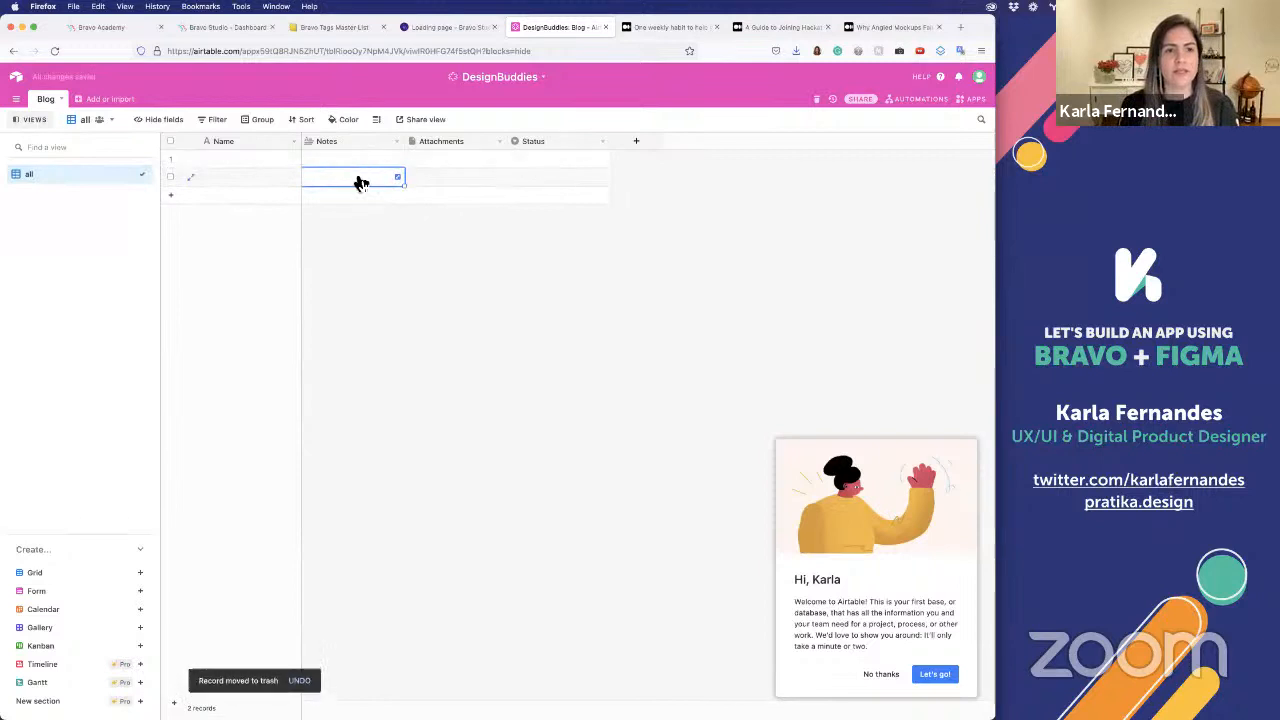
{"action": "right_click", "coordinate": [357, 179]}
{"action": "left_click", "coordinate": [380, 304]}
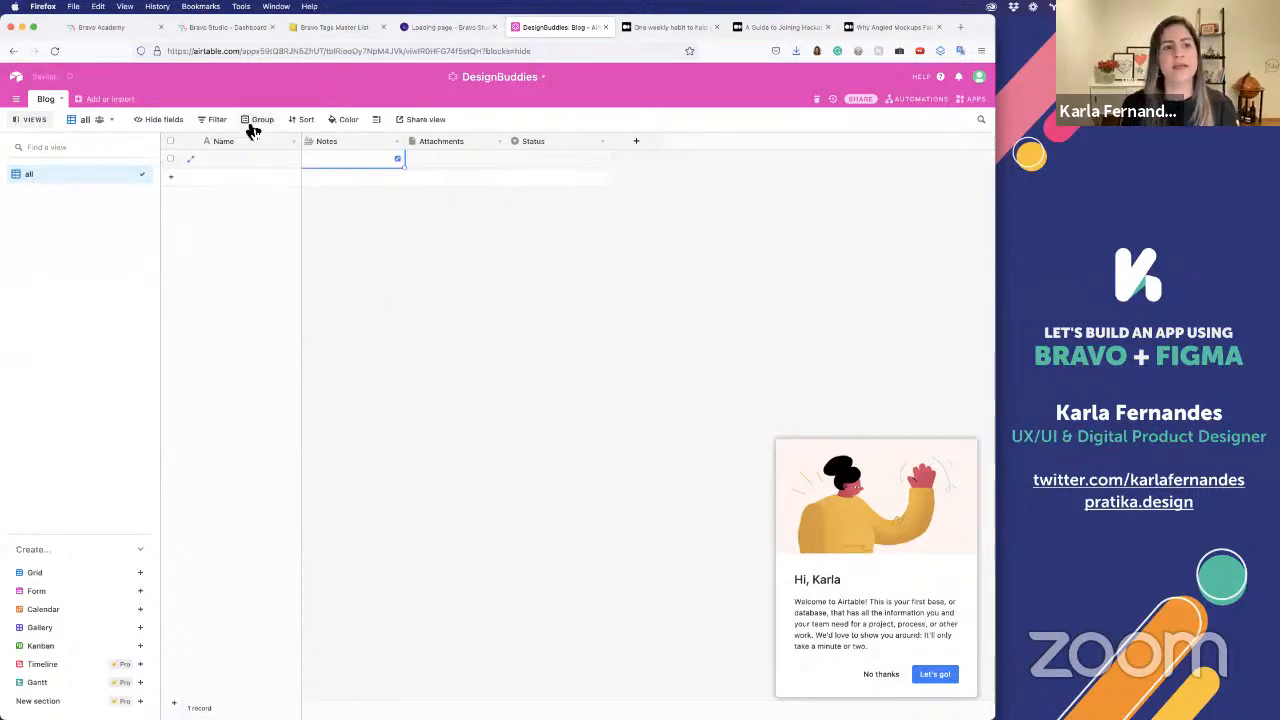
Rename the primary Name field as post_id and turn it into a formula field using RECORD_ID()
{"action": "left_click", "coordinate": [297, 148]}
{"action": "left_click", "coordinate": [288, 158]}
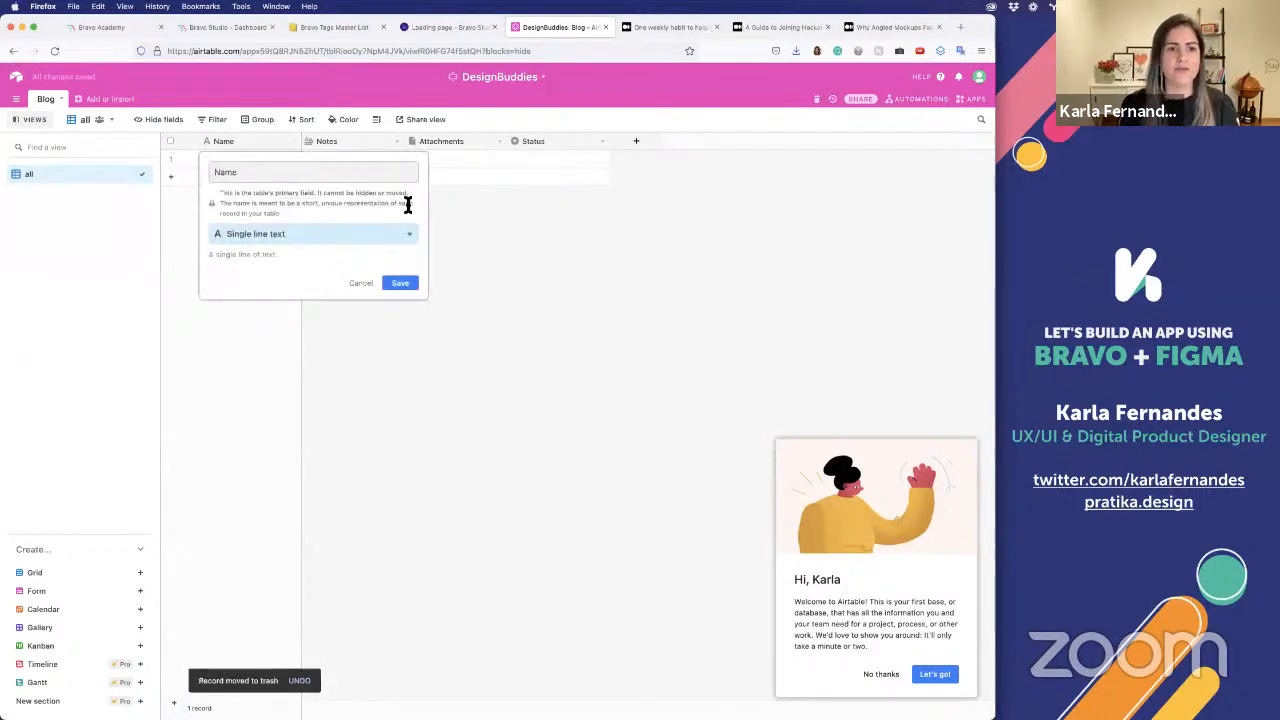
{"action": "double_click", "coordinate": [386, 169]}
{"action": "type", "text": "post_id"}
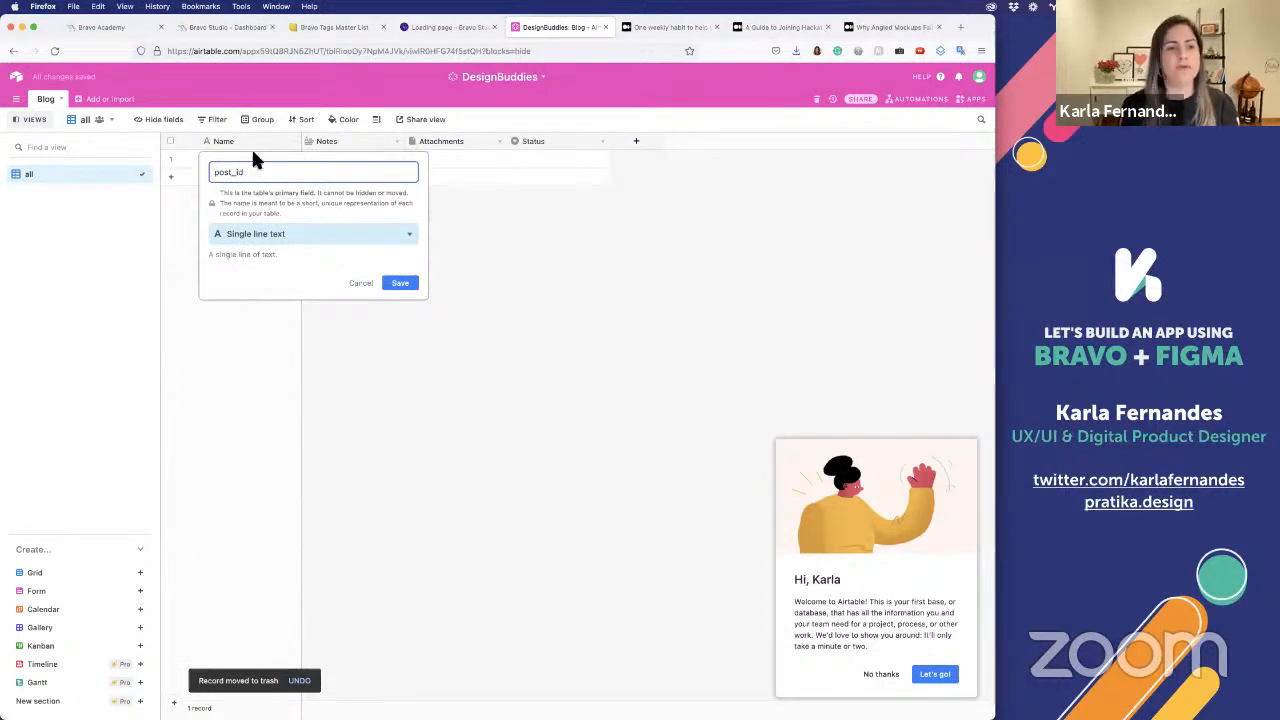
{"action": "left_click", "coordinate": [283, 236]}
{"action": "type", "text": "for"}
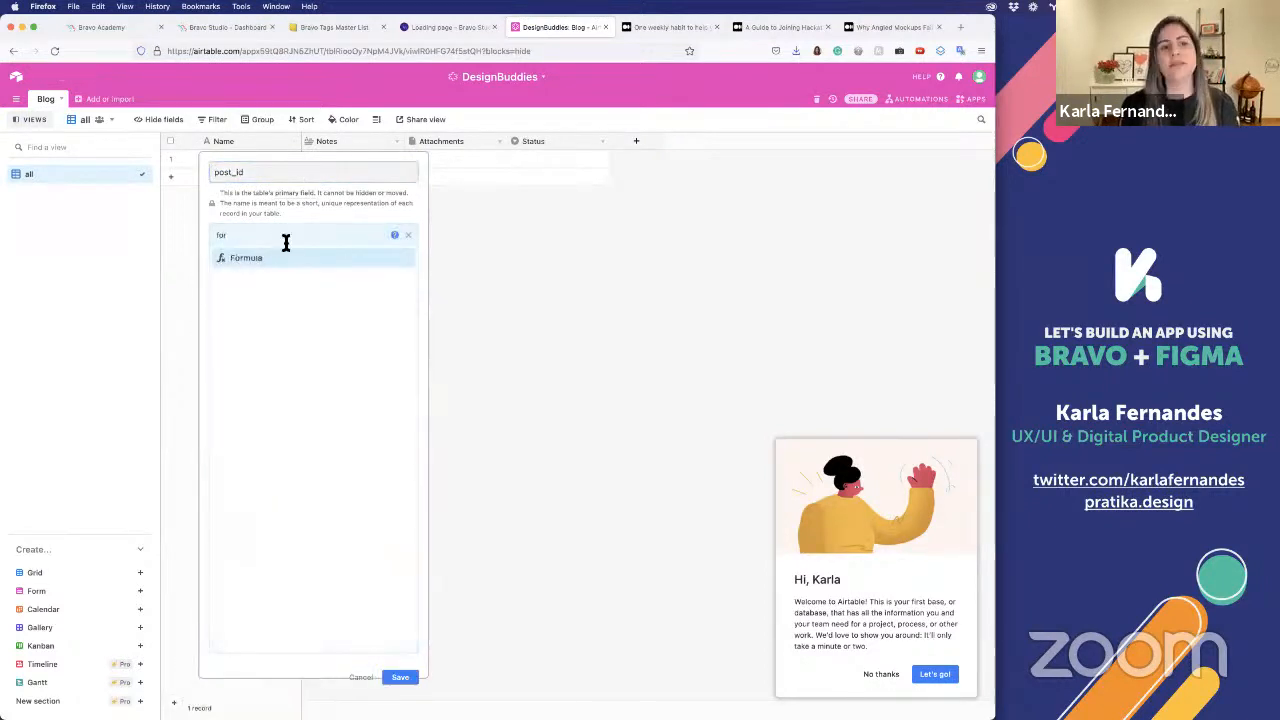
{"action": "left_click", "coordinate": [295, 267]}
{"action": "left_click", "coordinate": [266, 309]}
{"action": "type", "text": "rec"}
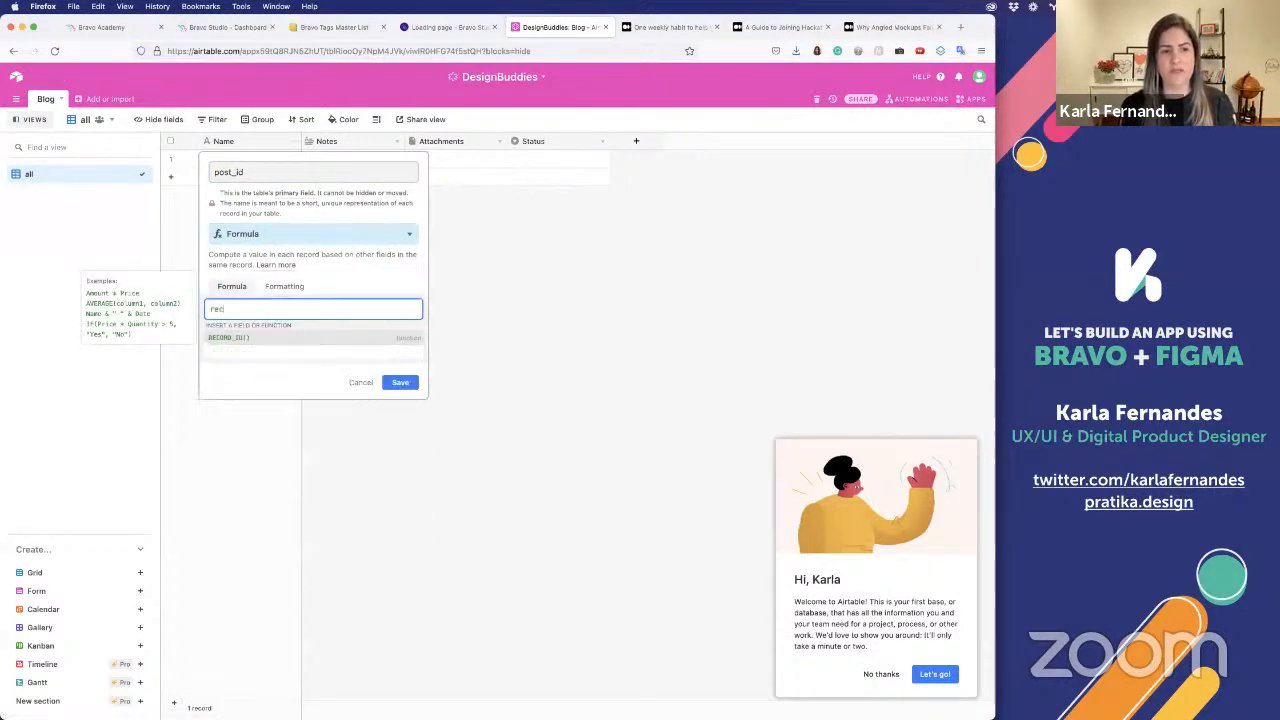
{"action": "left_click", "coordinate": [282, 339]}
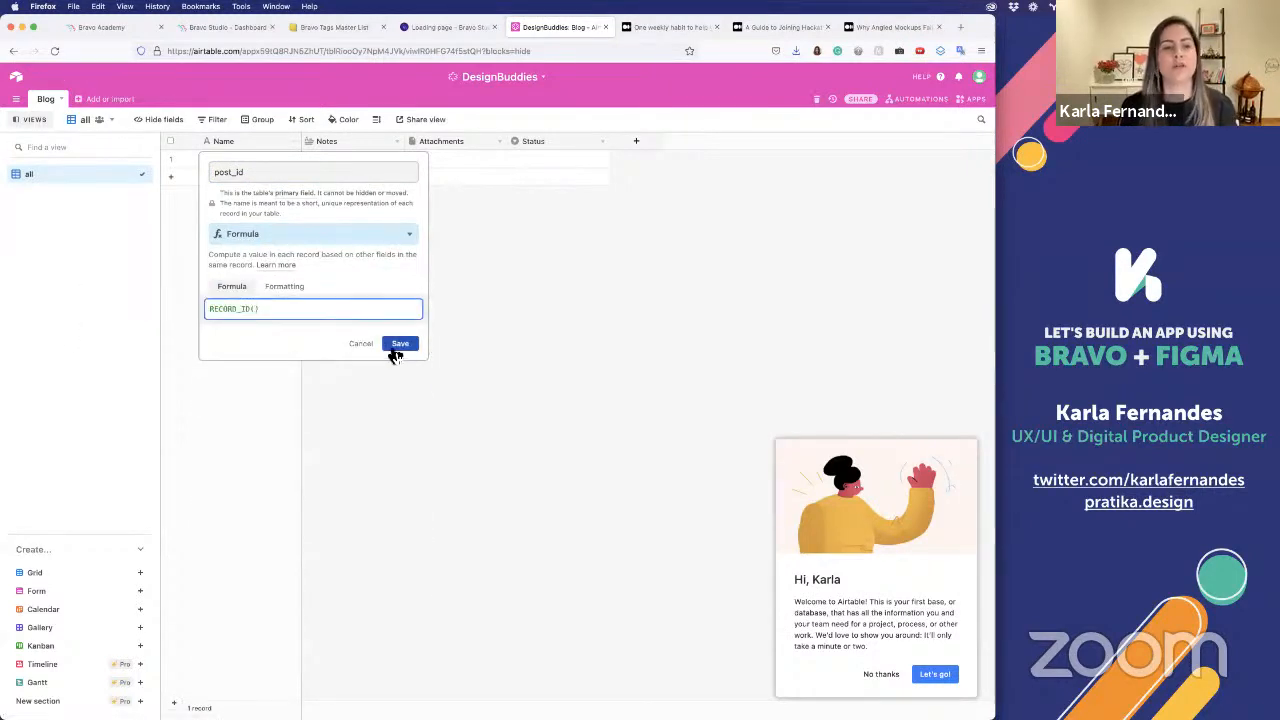
{"action": "left_click", "coordinate": [396, 350]}
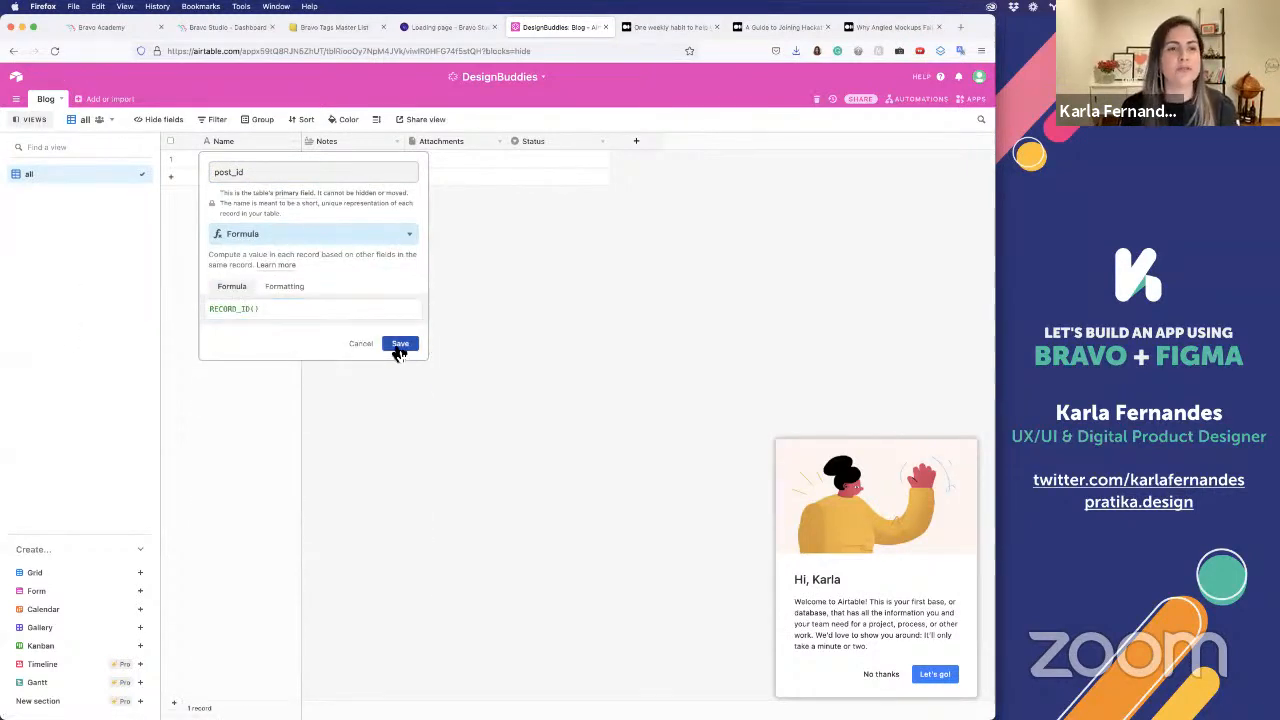
Rename the Notes field as Title and change its type to Single line text
{"action": "left_click", "coordinate": [396, 145]}
{"action": "left_click", "coordinate": [390, 160]}
{"action": "double_click", "coordinate": [395, 170]}
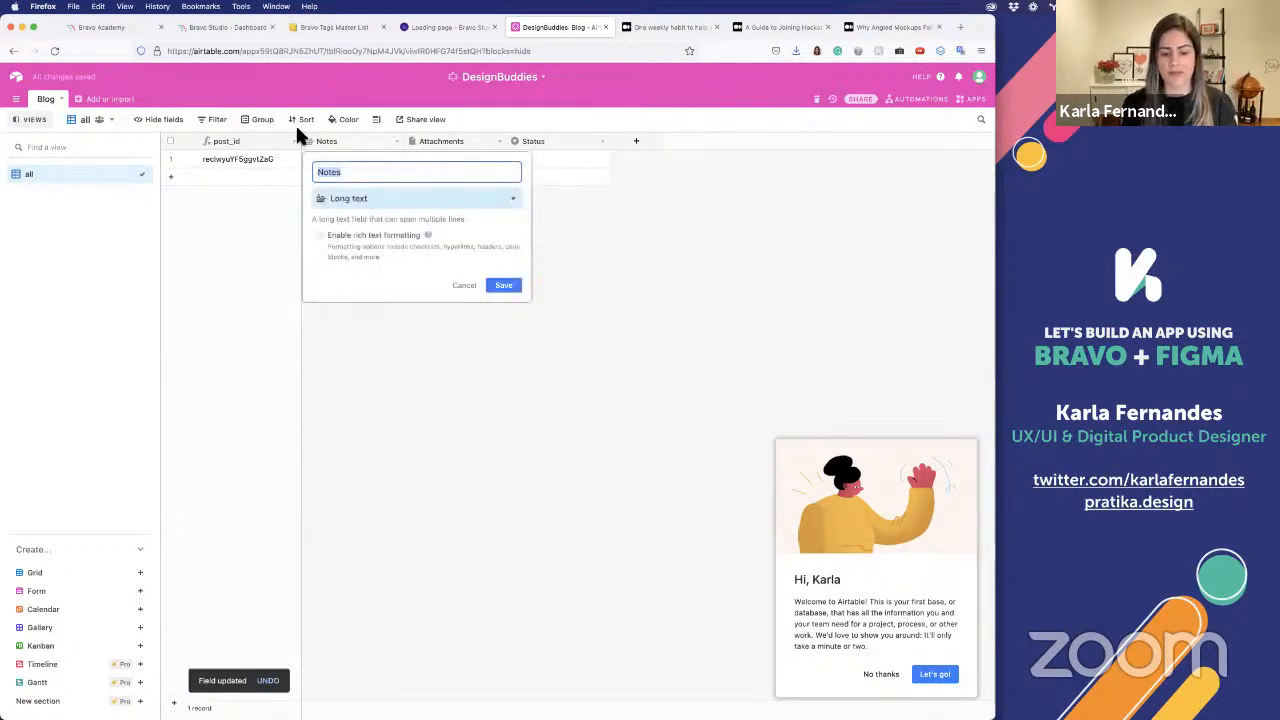
{"action": "type", "text": "Title"}
{"action": "left_click", "coordinate": [364, 200]}
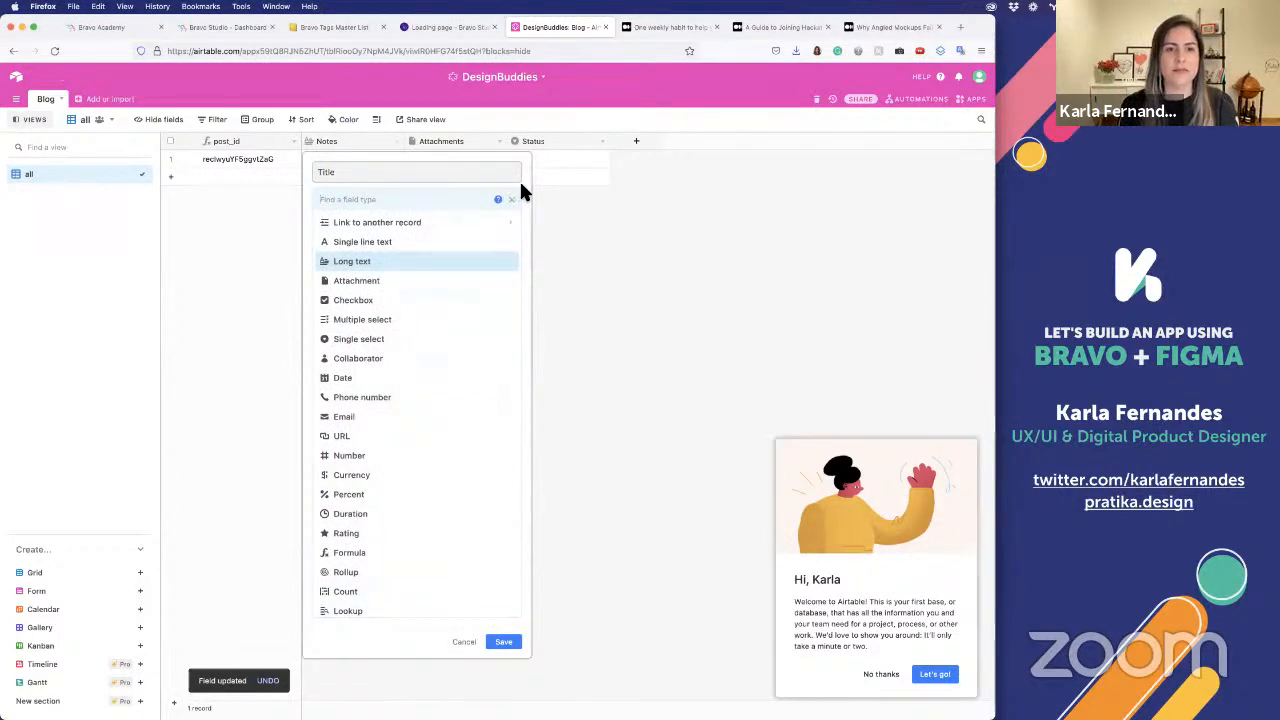
{"action": "left_click", "coordinate": [515, 195]}
{"action": "left_click", "coordinate": [490, 202]}
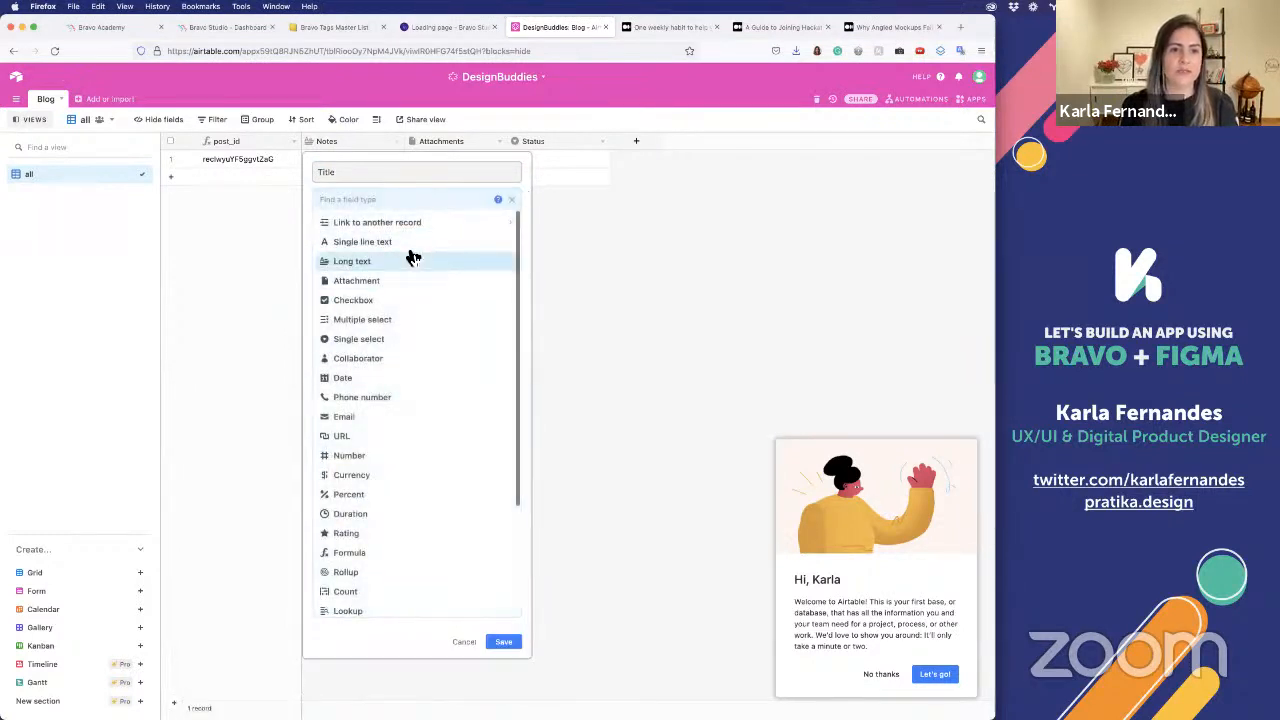
{"action": "left_click", "coordinate": [407, 245]}
{"action": "left_click", "coordinate": [505, 290]}
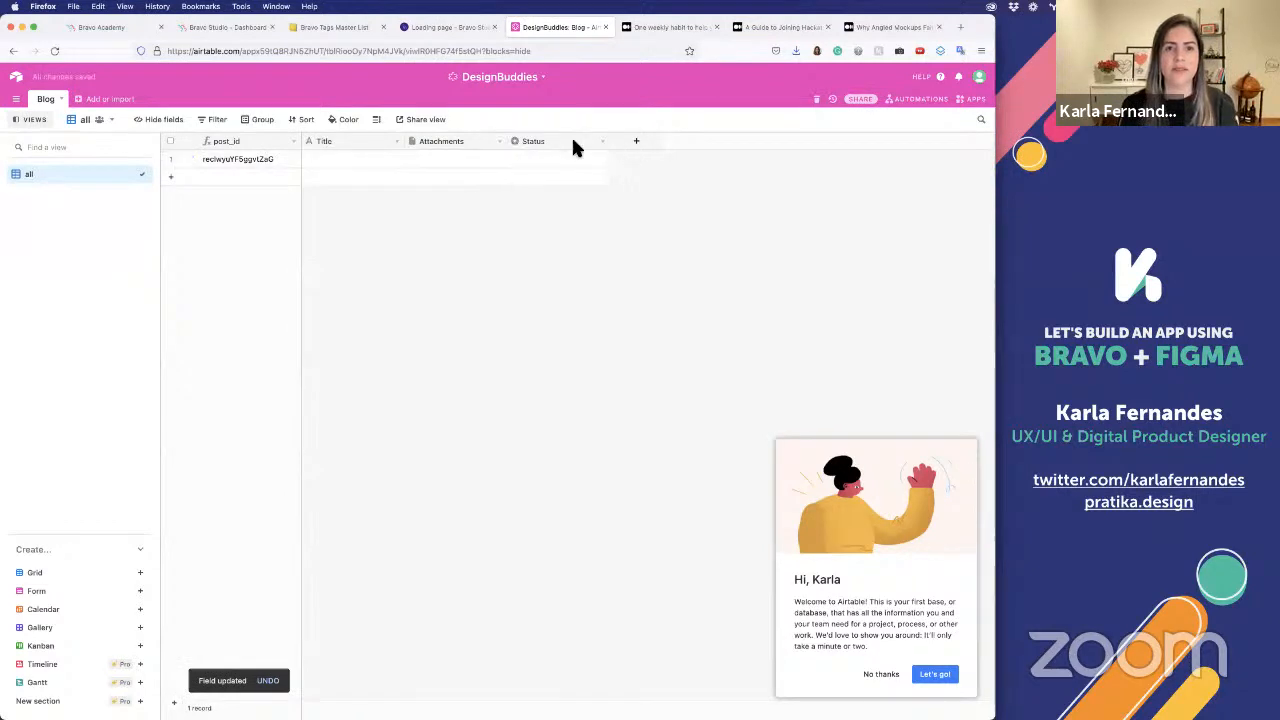
Move the Status field before Attachments and turn it into a Long text field named description
{"action": "left_click_drag", "start_coordinate": [574, 143], "coordinate": [477, 147]}
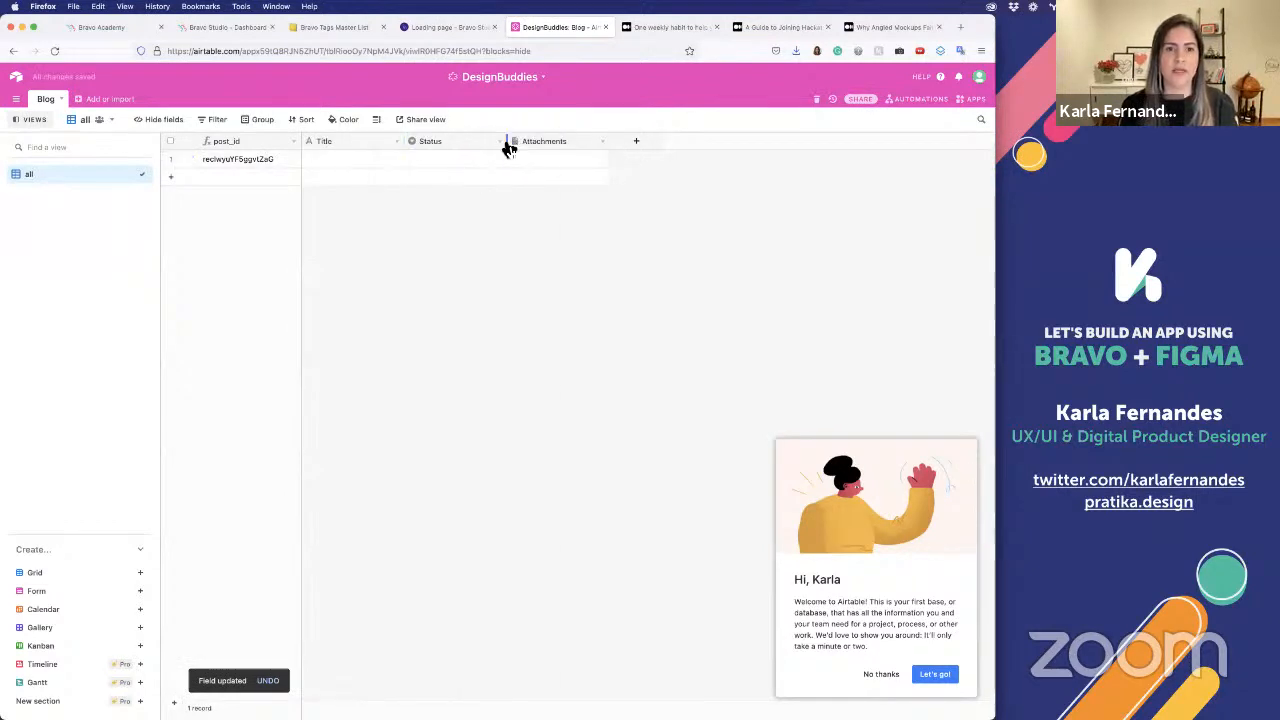
{"action": "left_click", "coordinate": [501, 142]}
{"action": "left_click", "coordinate": [486, 158]}
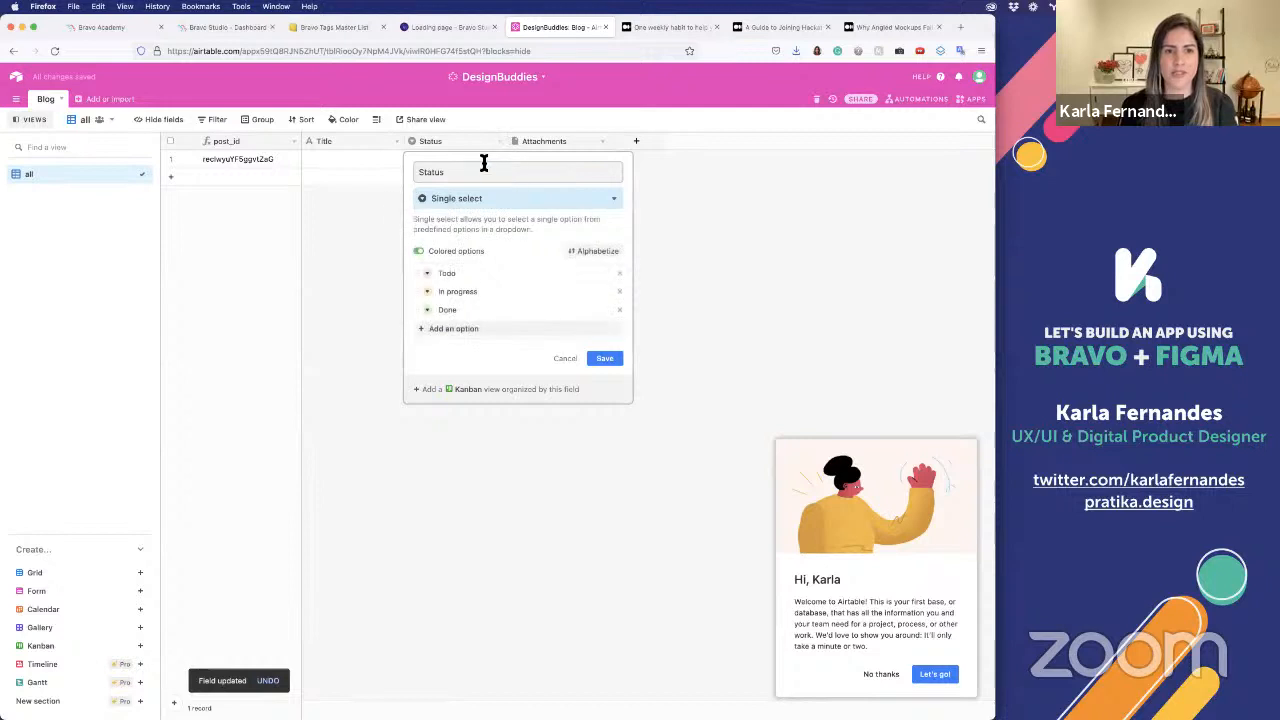
{"action": "double_click", "coordinate": [480, 171]}
{"action": "type", "text": "D"}
{"action": "key", "text": "BackSpace"}
{"action": "key", "text": "BackSpace"}
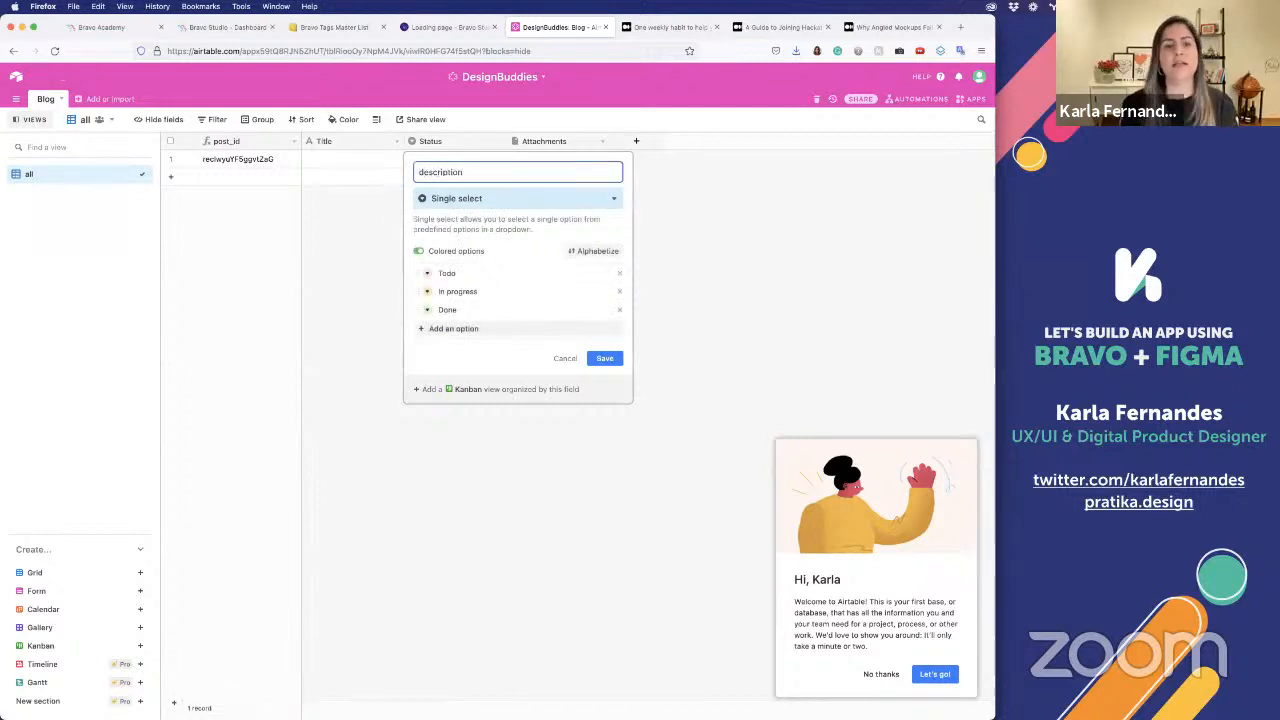
{"action": "left_click", "coordinate": [500, 198]}
{"action": "left_click", "coordinate": [493, 261]}
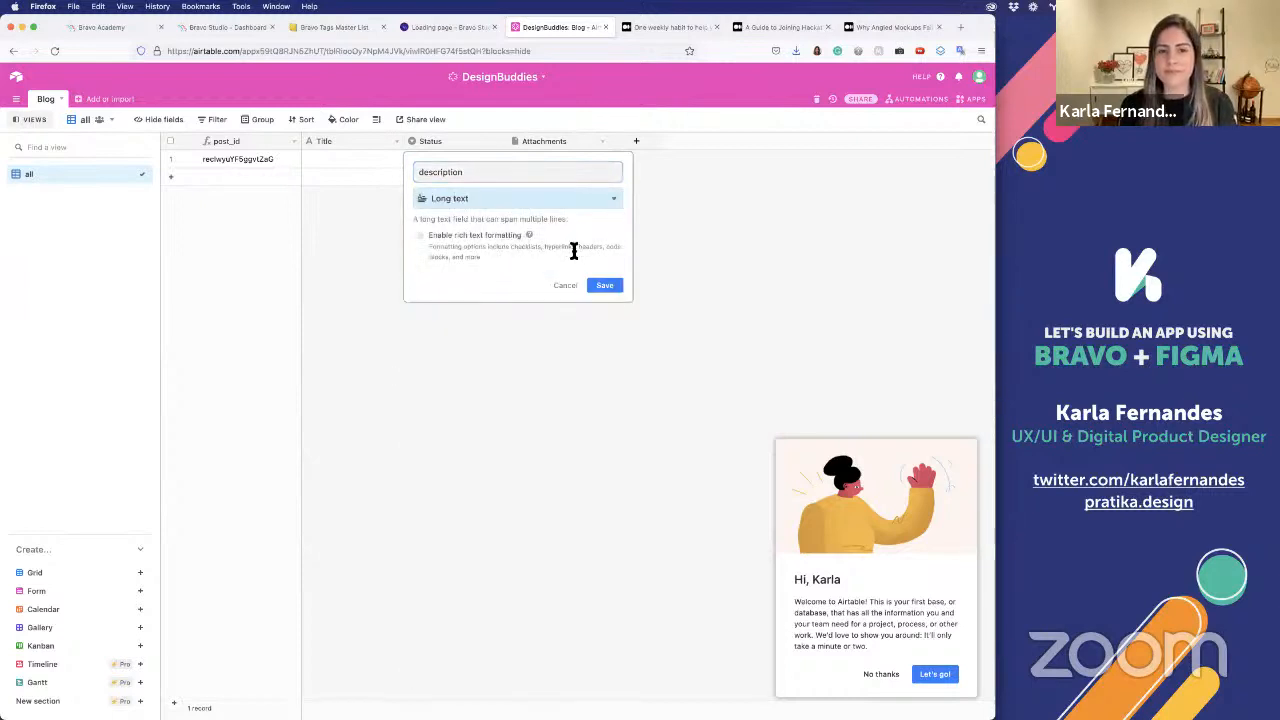
{"action": "left_click", "coordinate": [610, 286]}
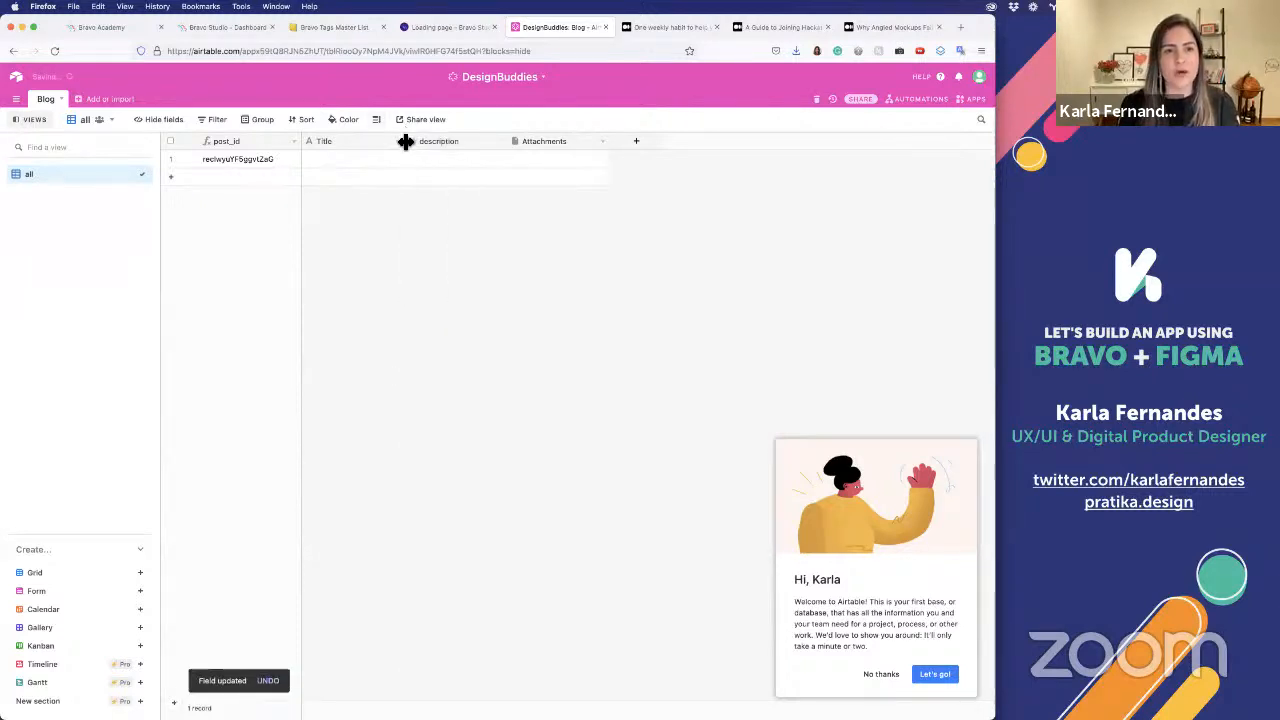
Change the Title field's name to lowercase title
{"action": "left_click", "coordinate": [399, 145]}
{"action": "left_click", "coordinate": [385, 158]}
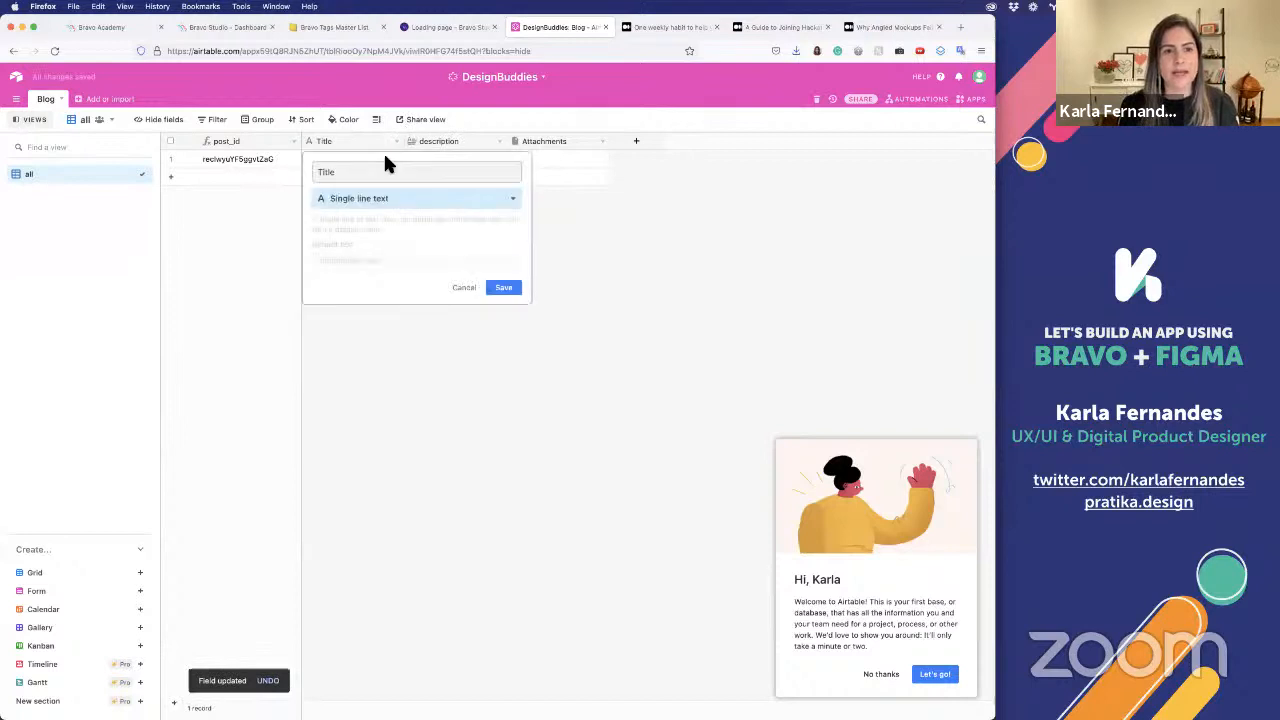
{"action": "left_click", "coordinate": [319, 174]}
{"action": "key", "text": "Delete"}
{"action": "type", "text": "t"}
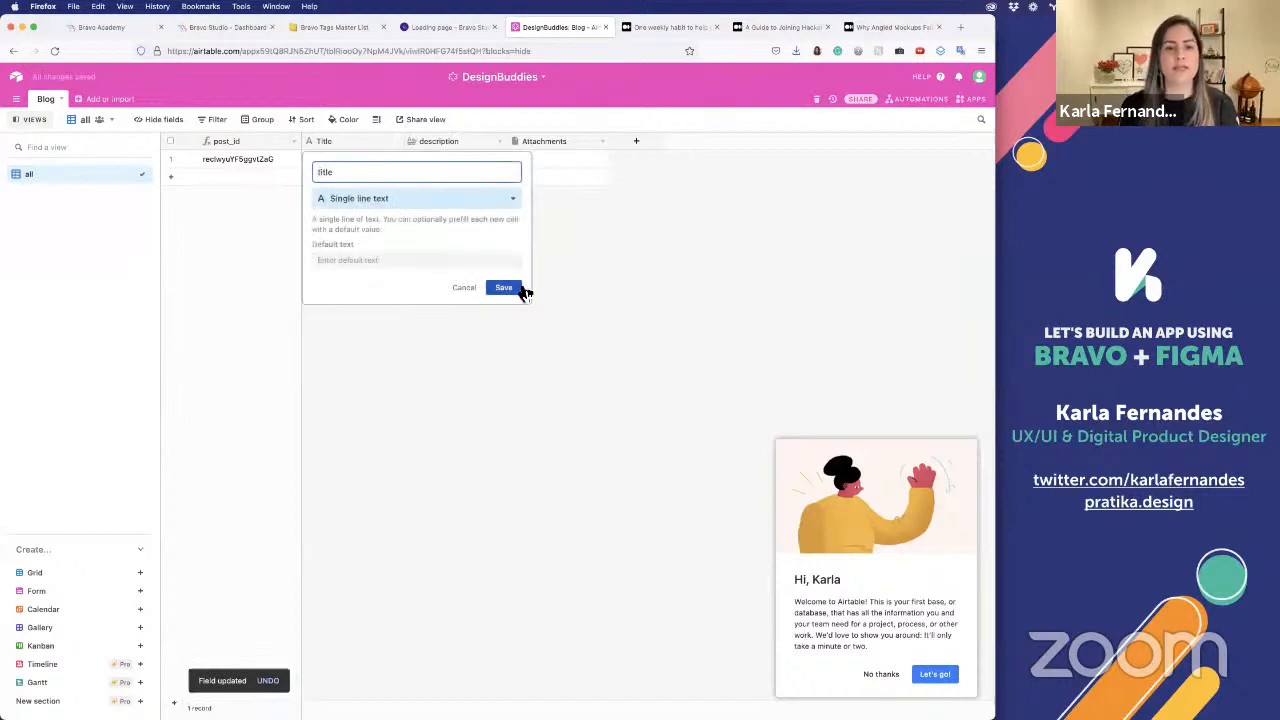
{"action": "left_click", "coordinate": [504, 288]}
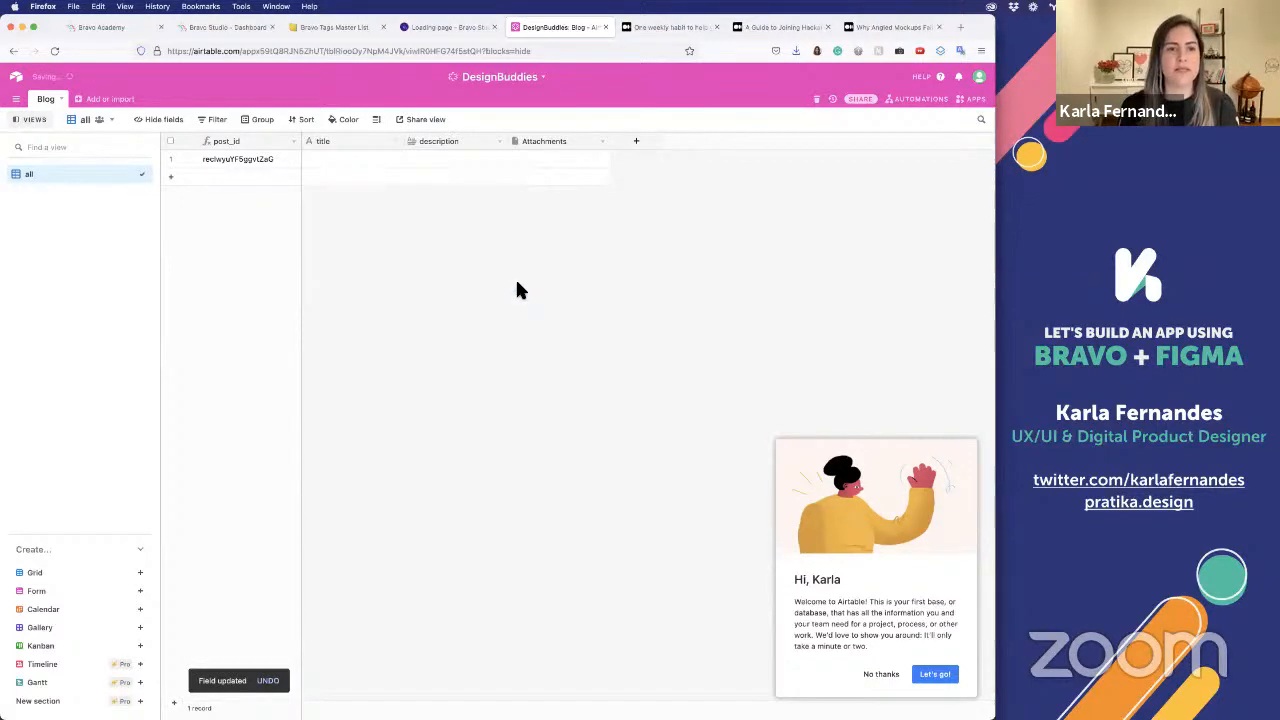
Rename the Attachments field as image, keeping its attachment type
{"action": "left_click", "coordinate": [602, 142]}
{"action": "left_click", "coordinate": [571, 177]}
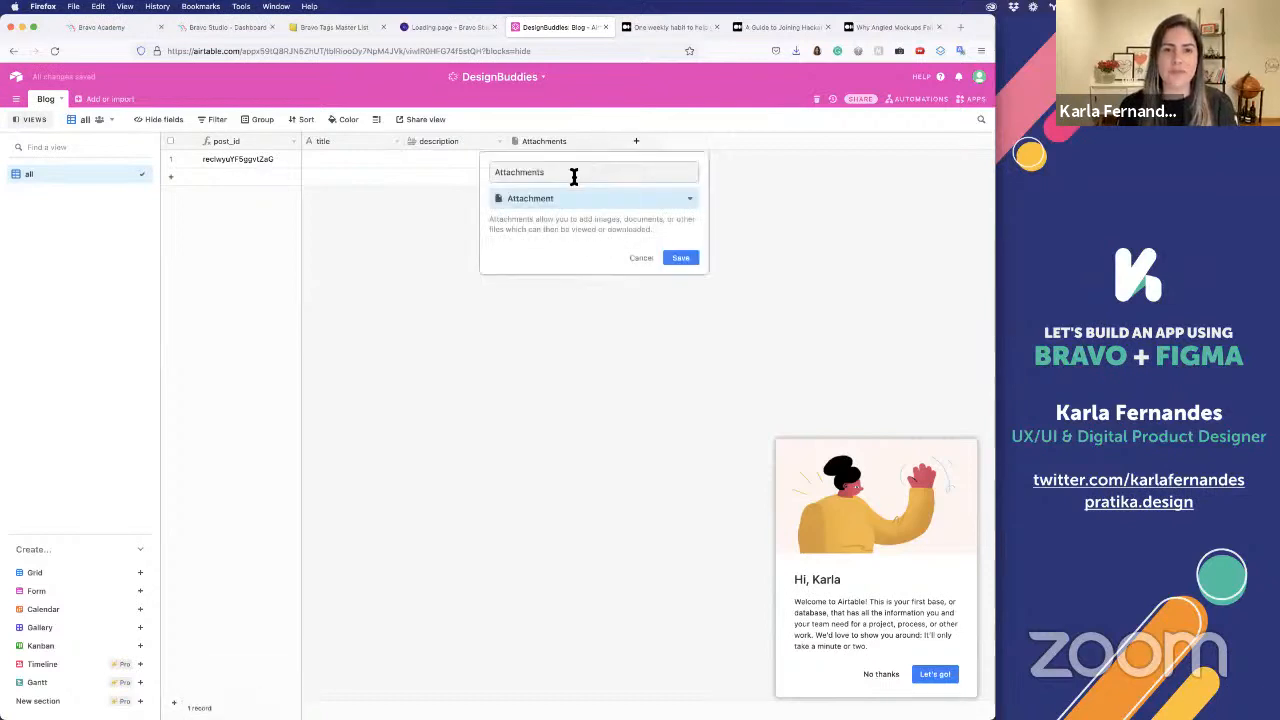
{"action": "type", "text": "image"}
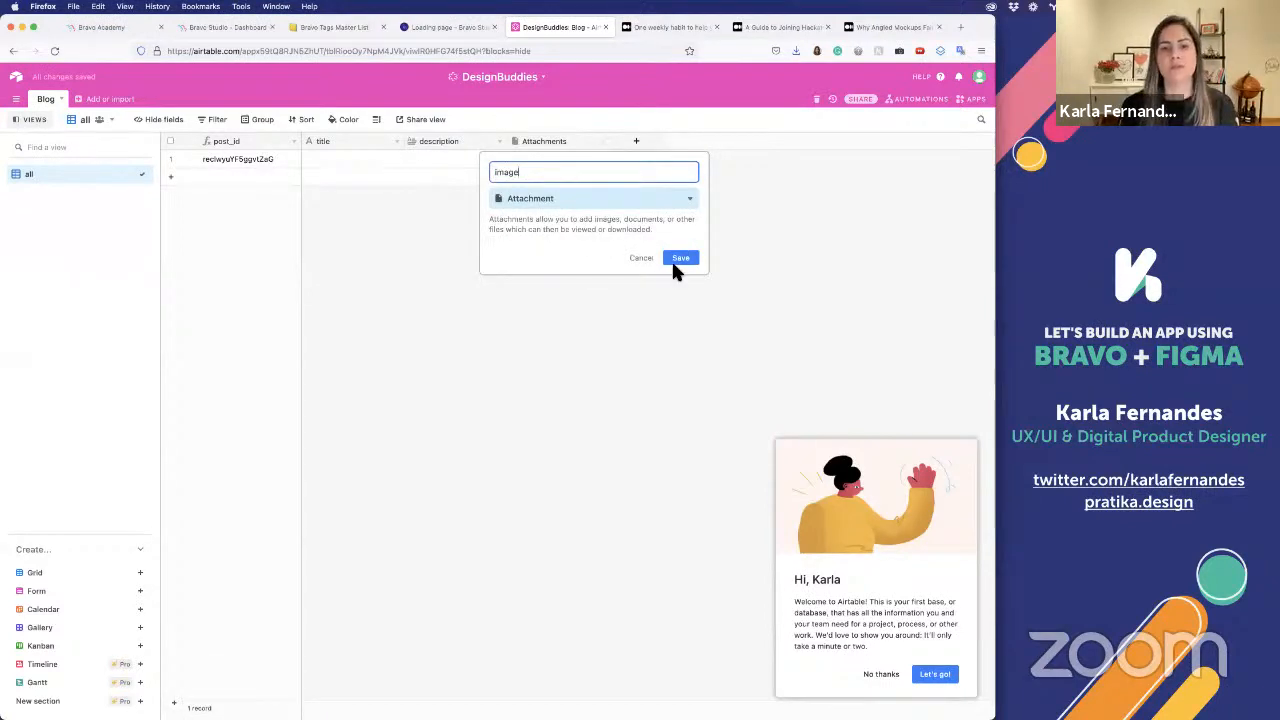
{"action": "left_click", "coordinate": [676, 259]}
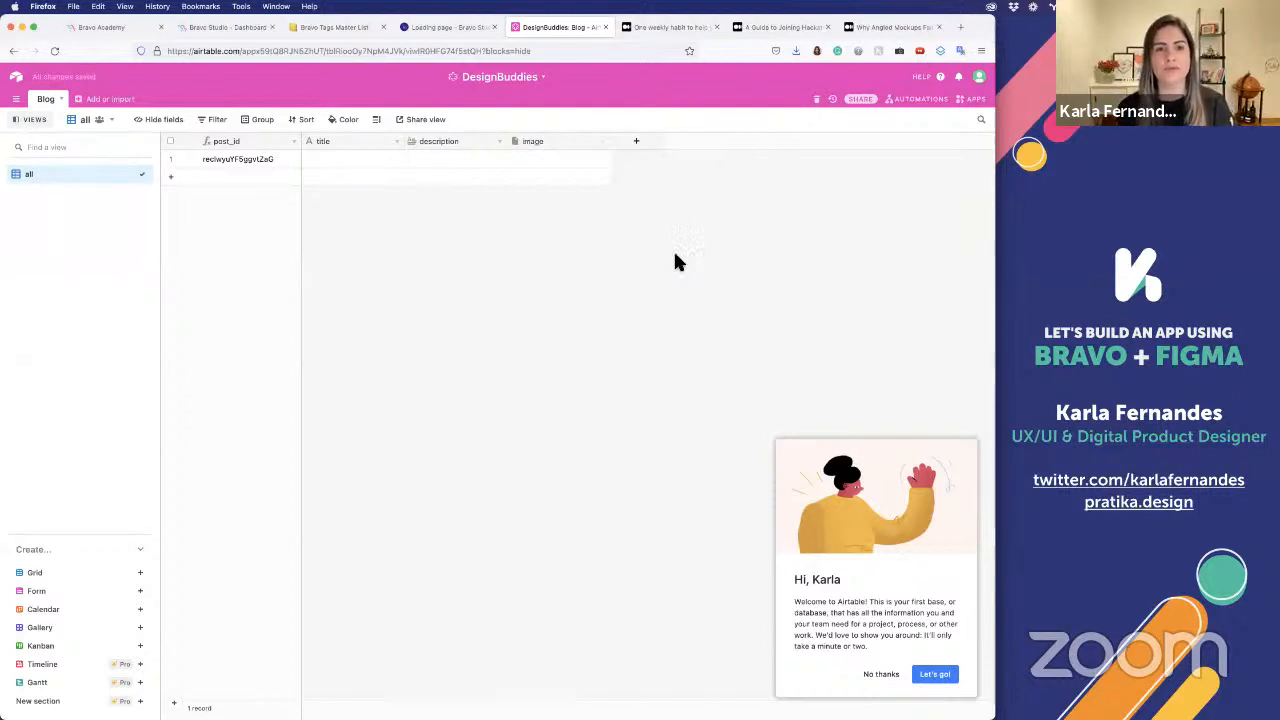
Switch to Figma, dismiss the sharing dialog, and check the Blog List layer names against the Airtable fields before returning to the browser
{"action": "key", "text": "super+Tab"}
{"action": "key", "text": "super+Tab"}
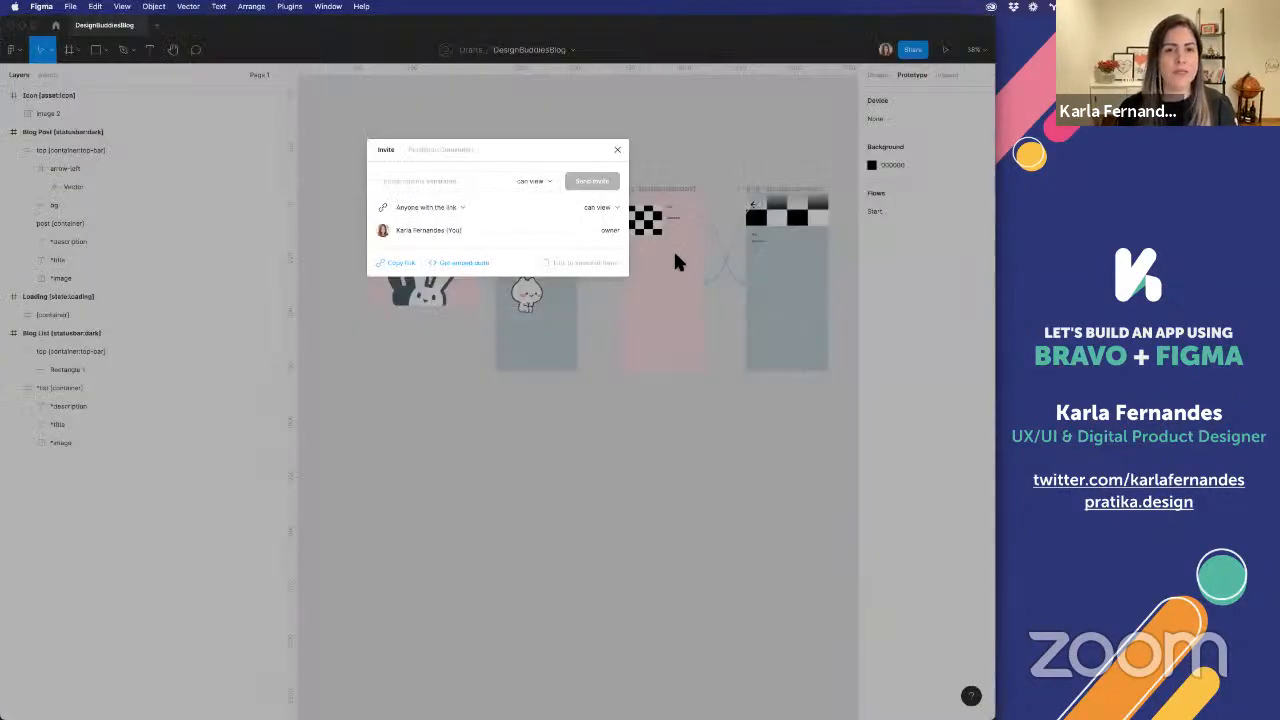
{"action": "left_click", "coordinate": [617, 150]}
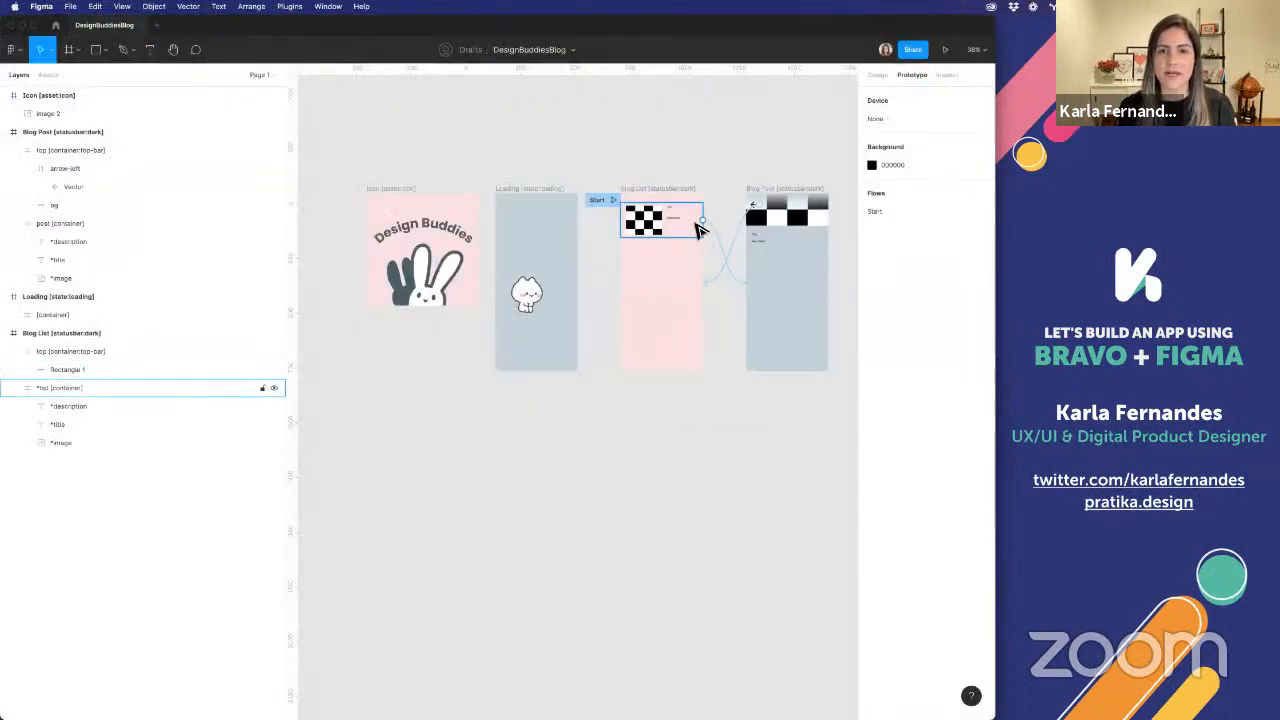
{"action": "scroll", "coordinate": [650, 220], "scroll_direction": "up", "scroll_amount": 5}
{"action": "key", "text": "super+Tab"}
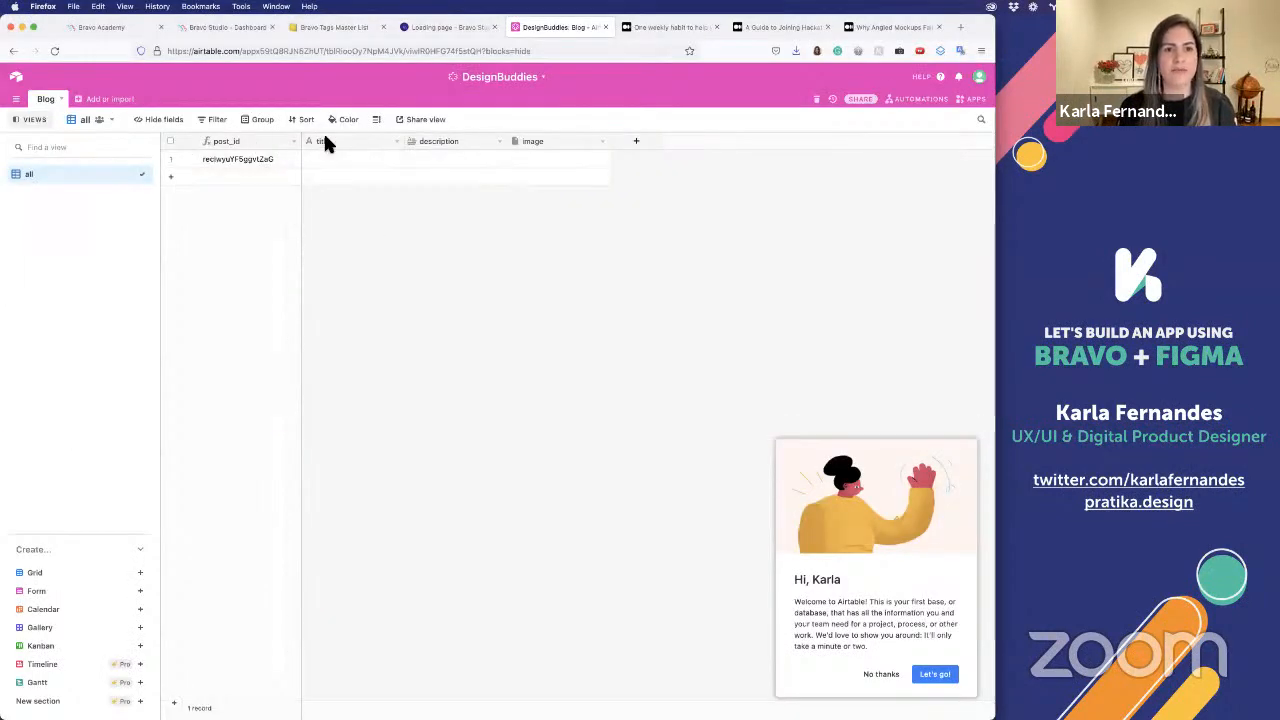
Copy the headline "One weekly habit to help you succeed in your career." from the Medium article into the first record's title
{"action": "left_click", "coordinate": [656, 27]}
{"action": "left_click_drag", "start_coordinate": [308, 122], "coordinate": [581, 165]}
{"action": "key", "text": "ctrl+c"}
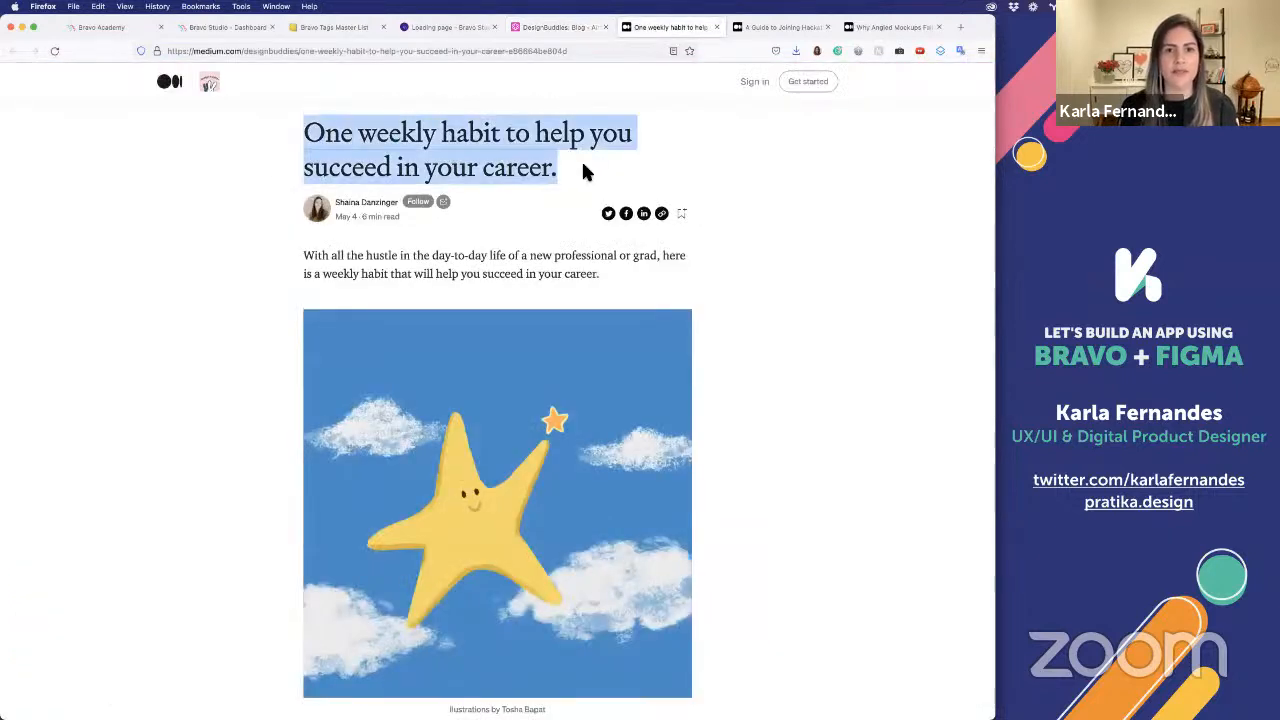
{"action": "left_click", "coordinate": [552, 27]}
{"action": "left_click", "coordinate": [337, 160]}
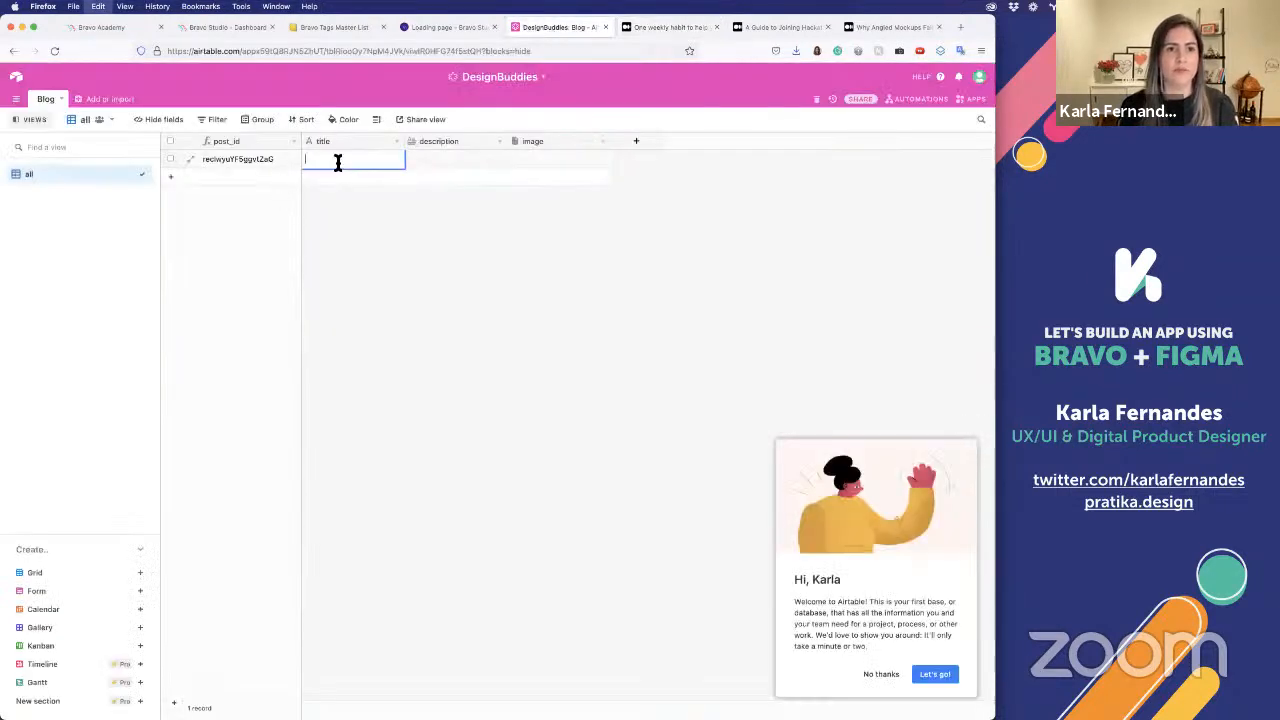
{"action": "key", "text": "ctrl+v"}
Copy the article's introductory sentence about a weekly habit into the first record's description
{"action": "left_click", "coordinate": [459, 155]}
{"action": "left_click", "coordinate": [668, 24]}
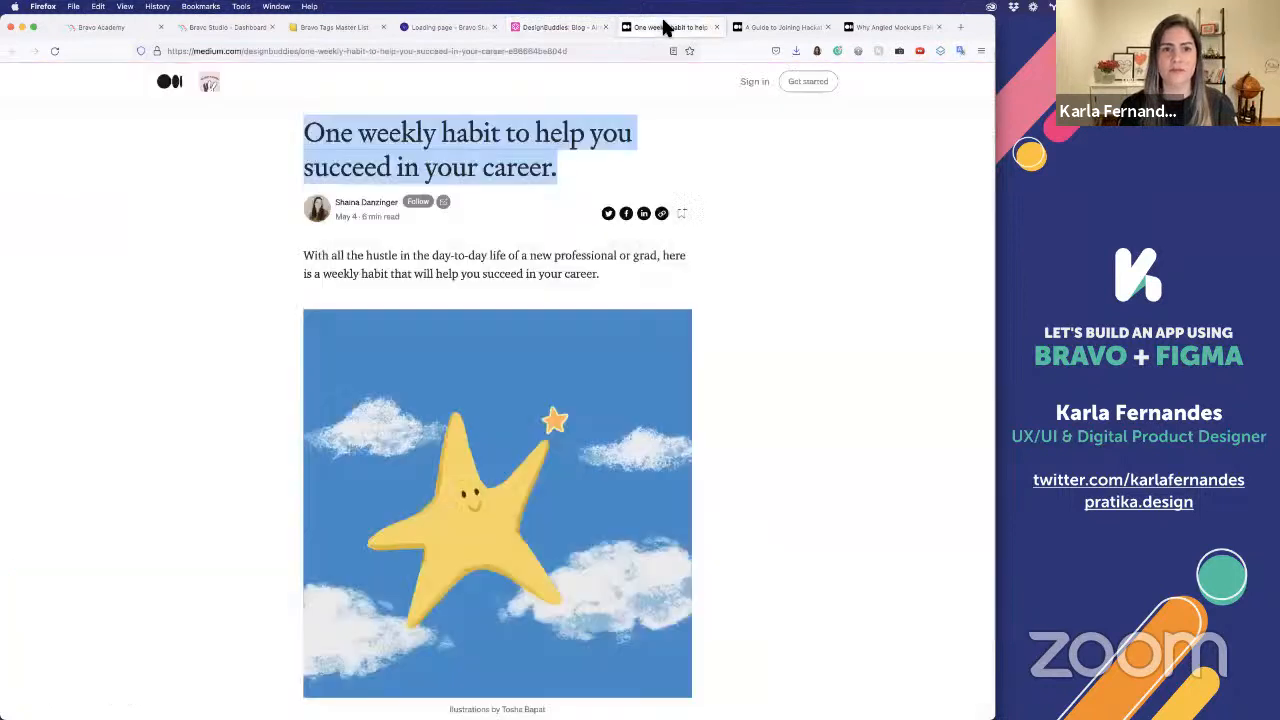
{"action": "left_click_drag", "start_coordinate": [304, 249], "coordinate": [605, 275]}
{"action": "key", "text": "super+c"}
{"action": "left_click", "coordinate": [583, 30]}
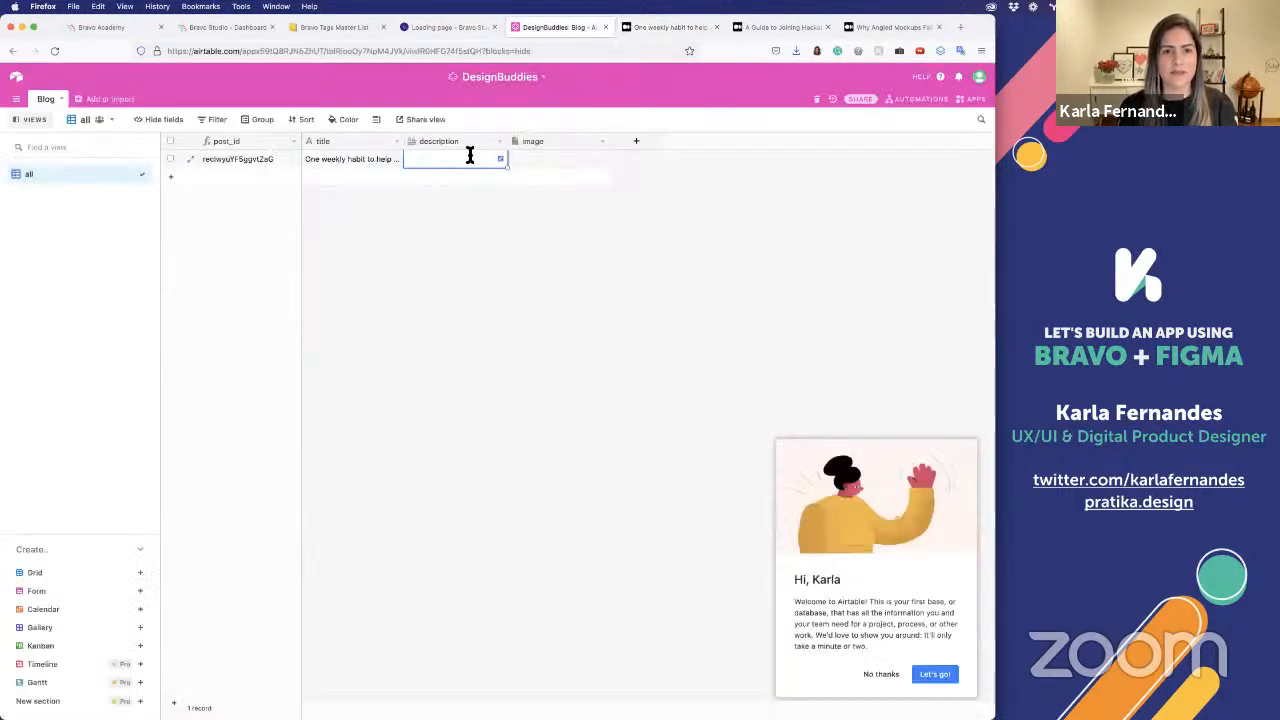
{"action": "key", "text": "super+v"}
Save the star illustration from the weekly habit article to the Desktop as a PNG image
{"action": "left_click", "coordinate": [551, 158]}
{"action": "left_click", "coordinate": [667, 27]}
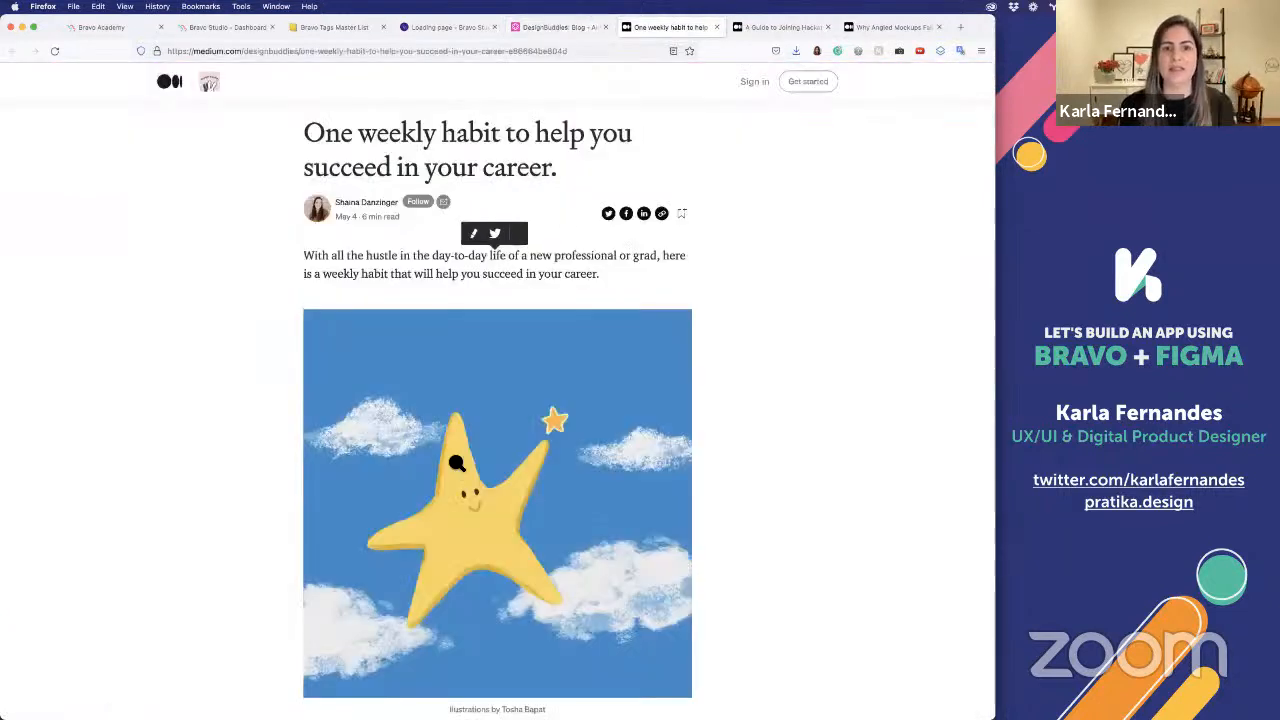
{"action": "right_click", "coordinate": [523, 467]}
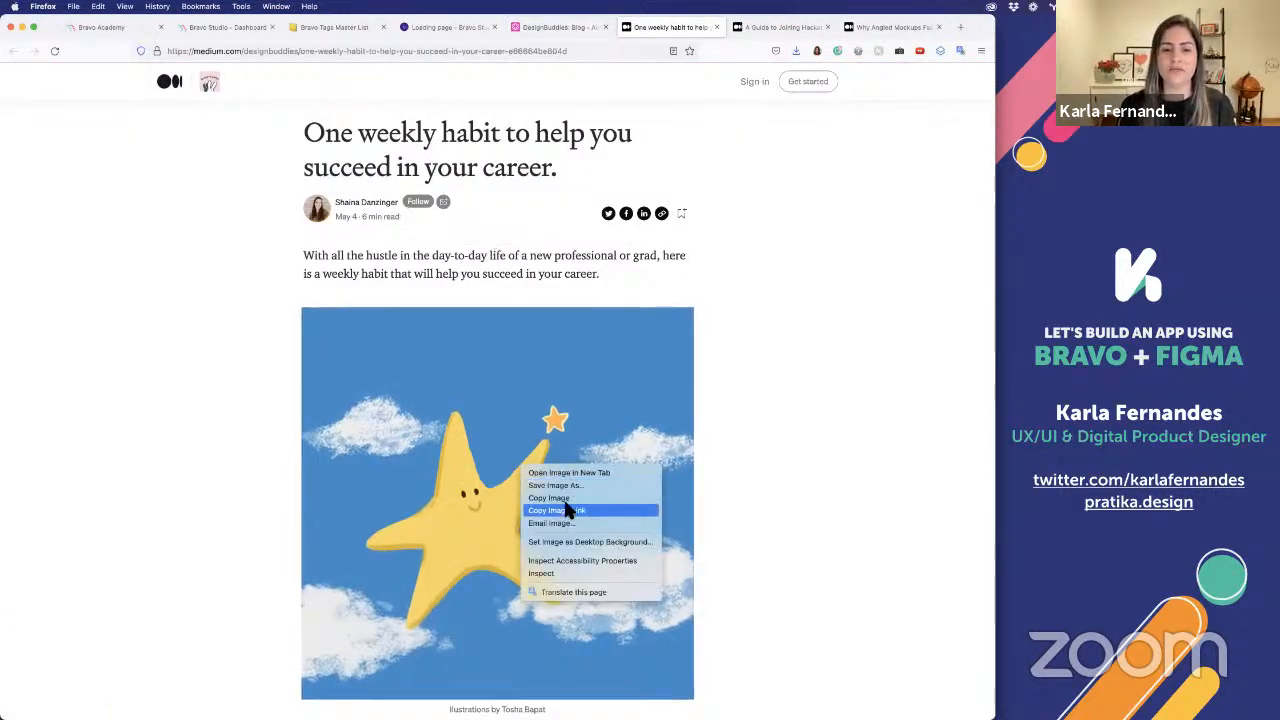
{"action": "left_click", "coordinate": [791, 441]}
{"action": "scroll", "coordinate": [788, 445], "scroll_direction": "down", "scroll_amount": 3}
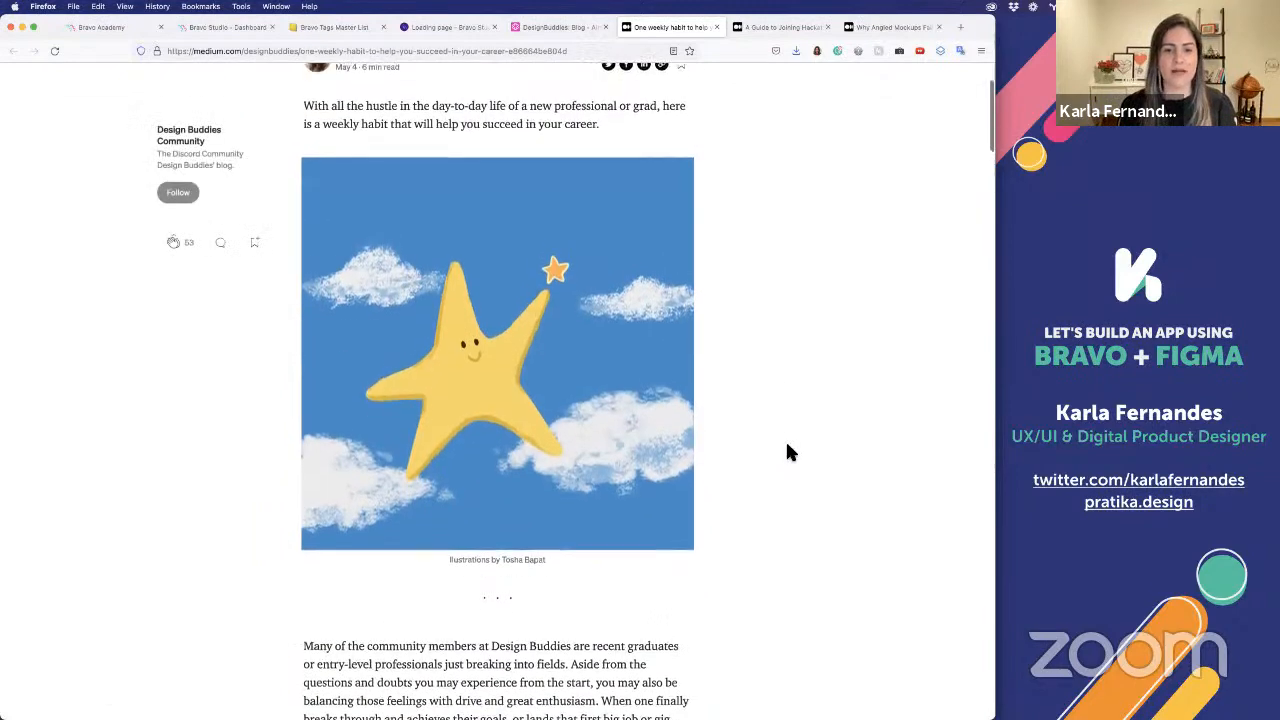
{"action": "scroll", "coordinate": [787, 452], "scroll_direction": "up", "scroll_amount": 1}
{"action": "right_click", "coordinate": [507, 357]}
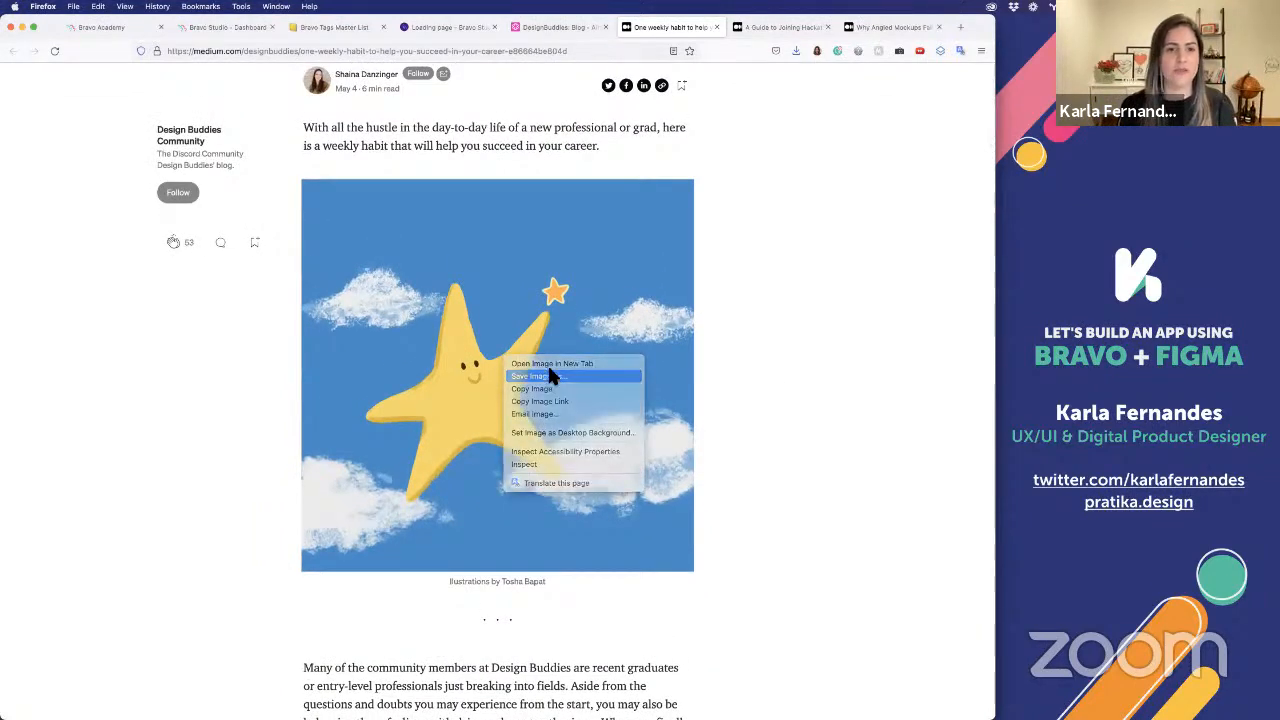
{"action": "left_click", "coordinate": [547, 376]}
{"action": "left_click", "coordinate": [652, 240]}
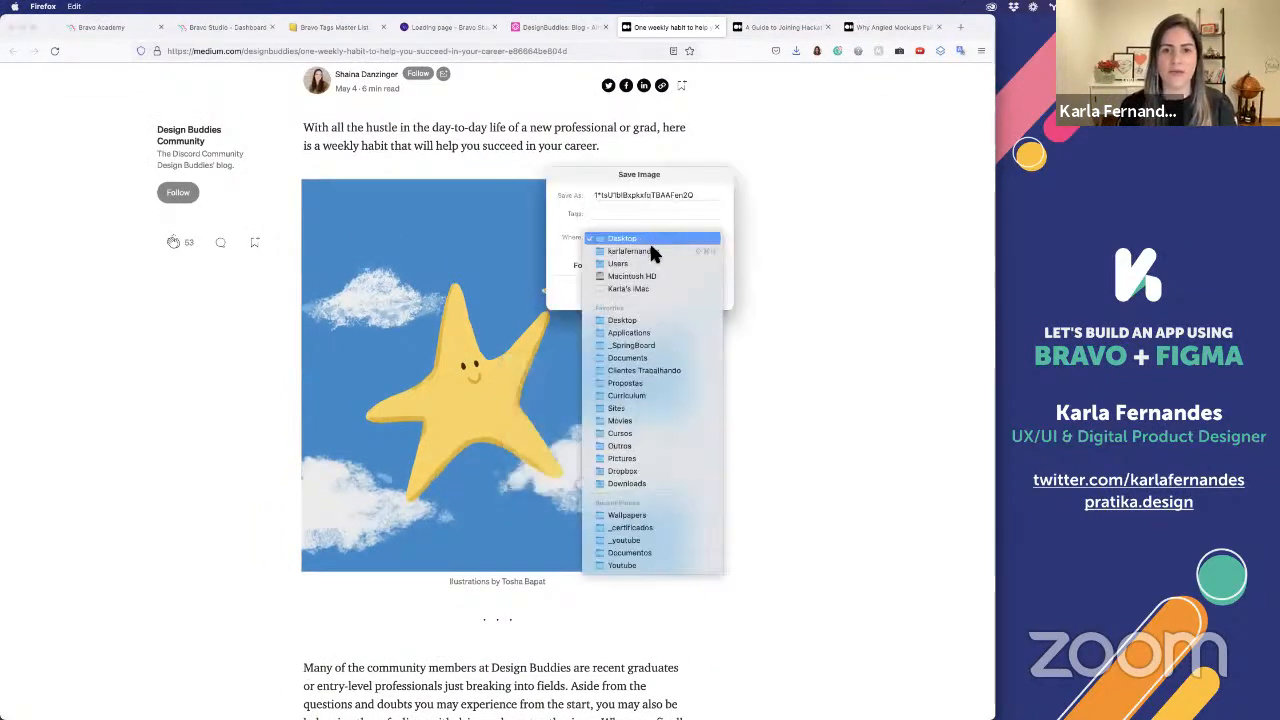
{"action": "left_click", "coordinate": [635, 322]}
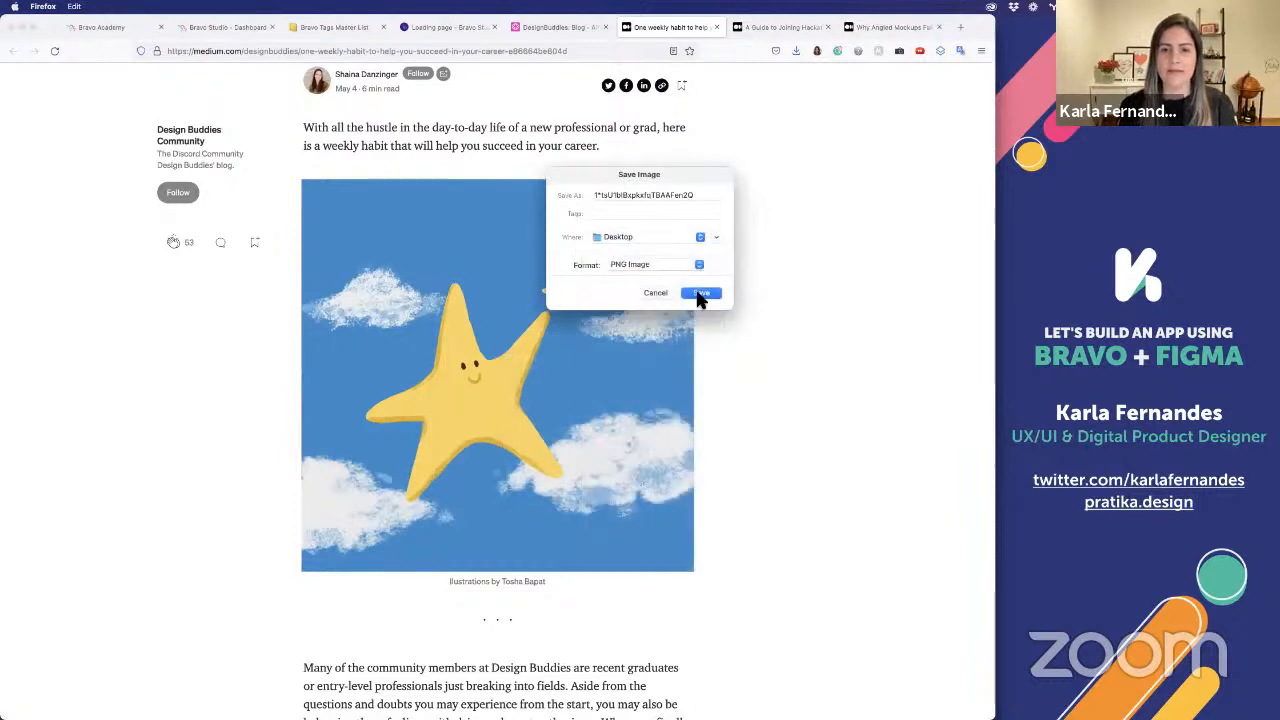
{"action": "left_click", "coordinate": [700, 297]}
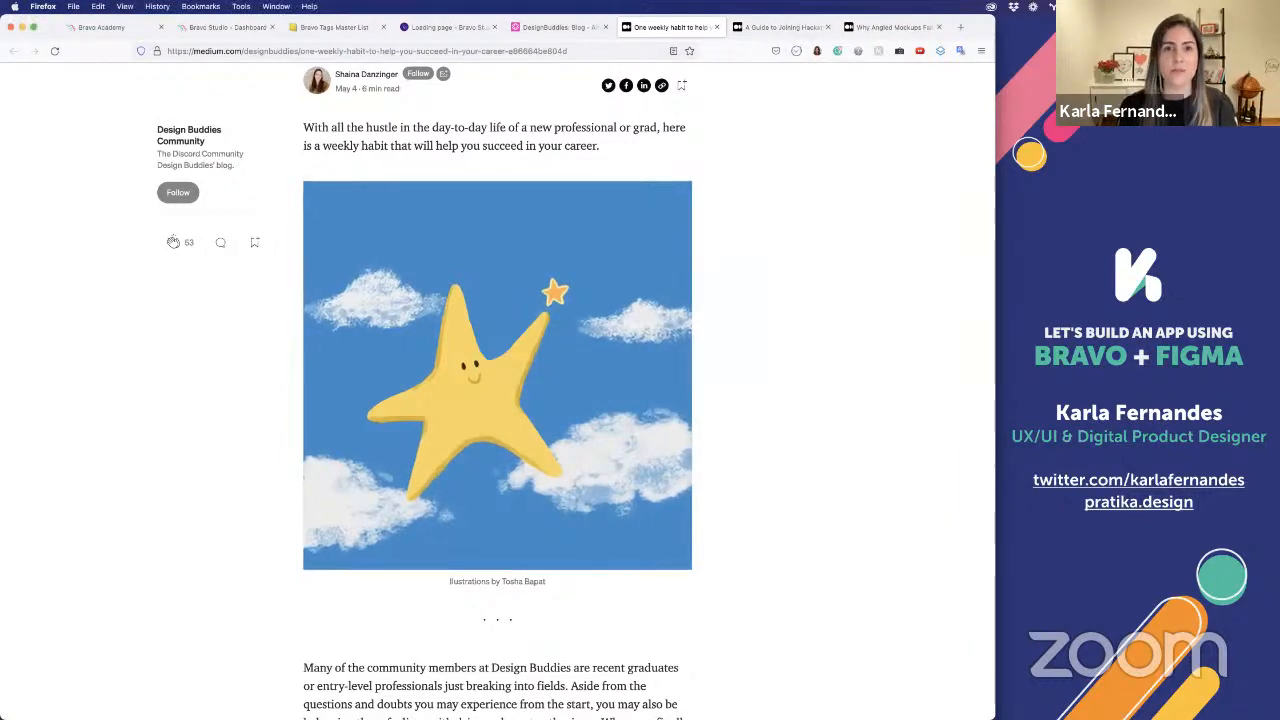
Copy the headline "A Guide to Joining Hackathons as a Designer" from its article into a second record's title
{"action": "left_click", "coordinate": [760, 27]}
{"action": "triple_click", "coordinate": [354, 140]}
{"action": "key", "text": "ctrl+c"}
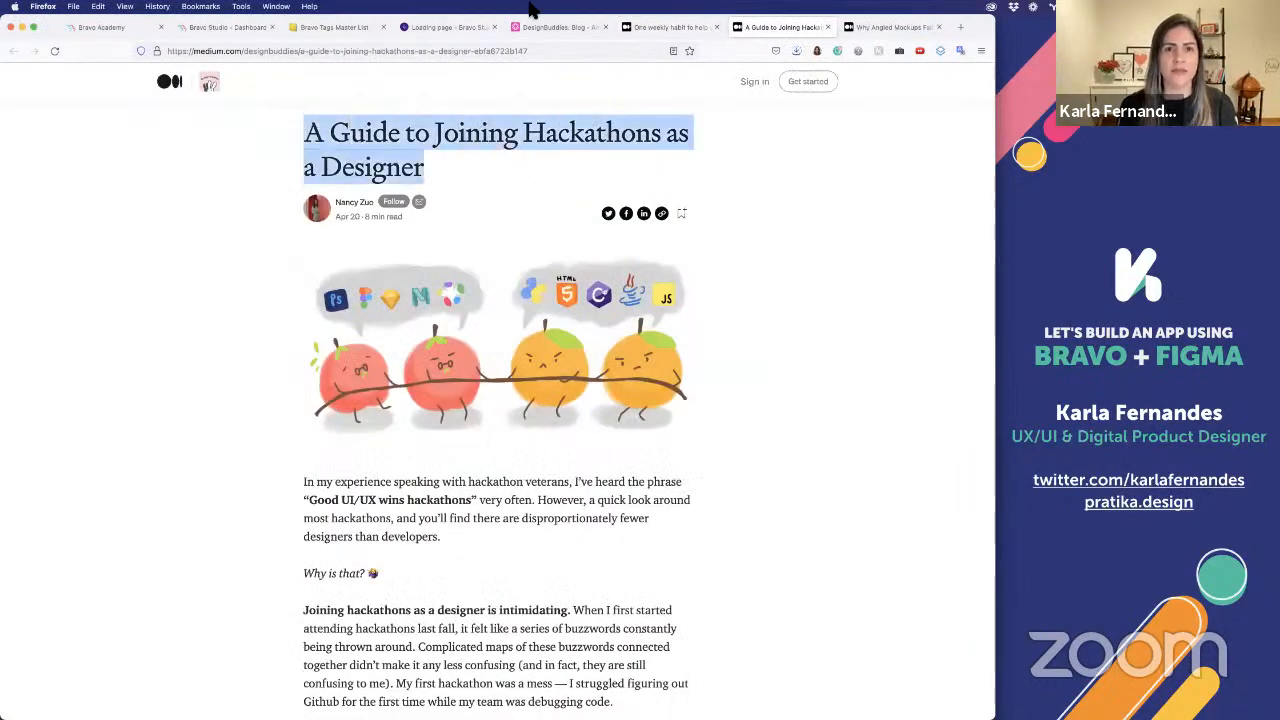
{"action": "left_click", "coordinate": [537, 29]}
{"action": "left_click", "coordinate": [335, 175]}
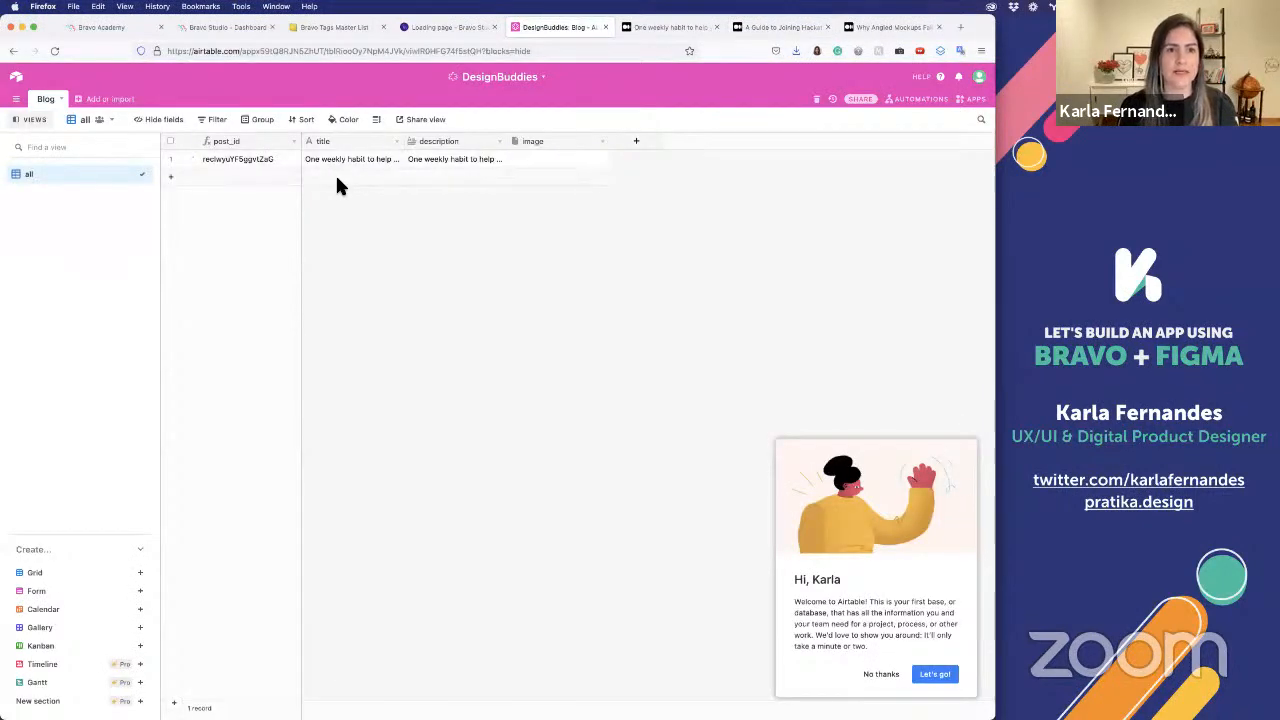
{"action": "key", "text": "ctrl+v"}
Try to copy the hackathon article's opening paragraph into the second record's description, checking the first record's description on the way
{"action": "left_click", "coordinate": [474, 180]}
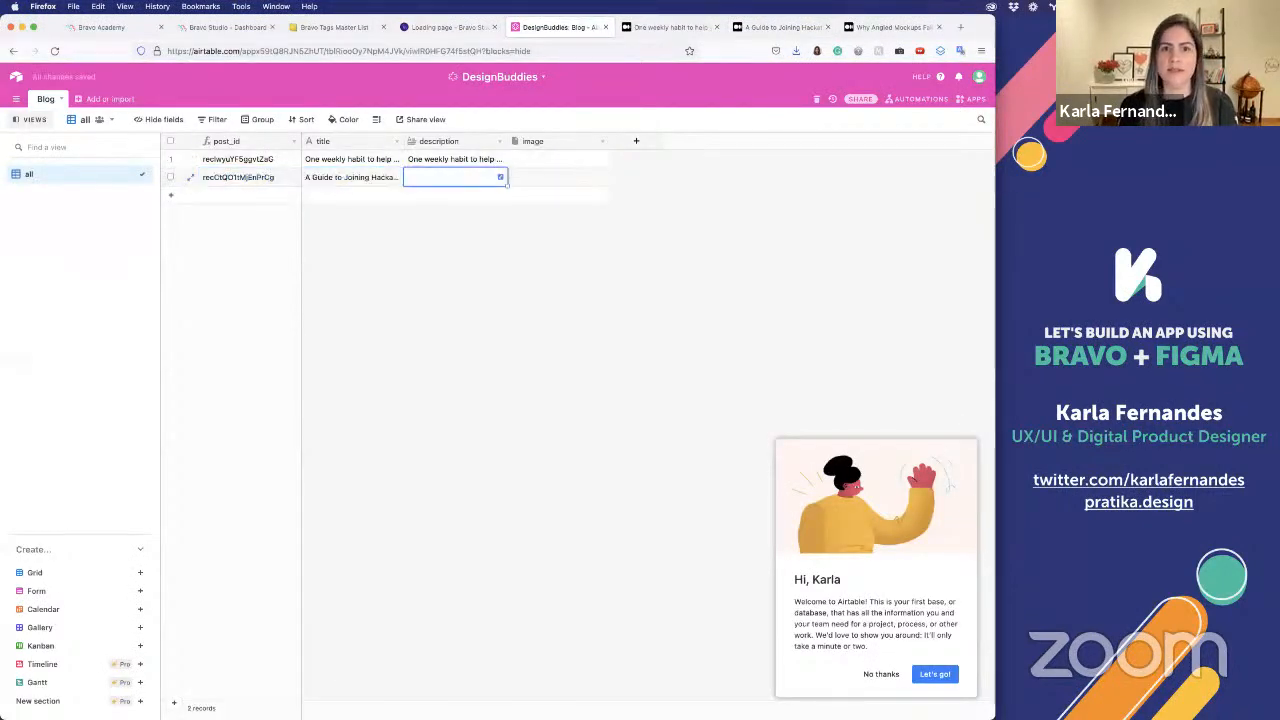
{"action": "left_click", "coordinate": [783, 27]}
{"action": "left_click_drag", "start_coordinate": [297, 483], "coordinate": [475, 530]}
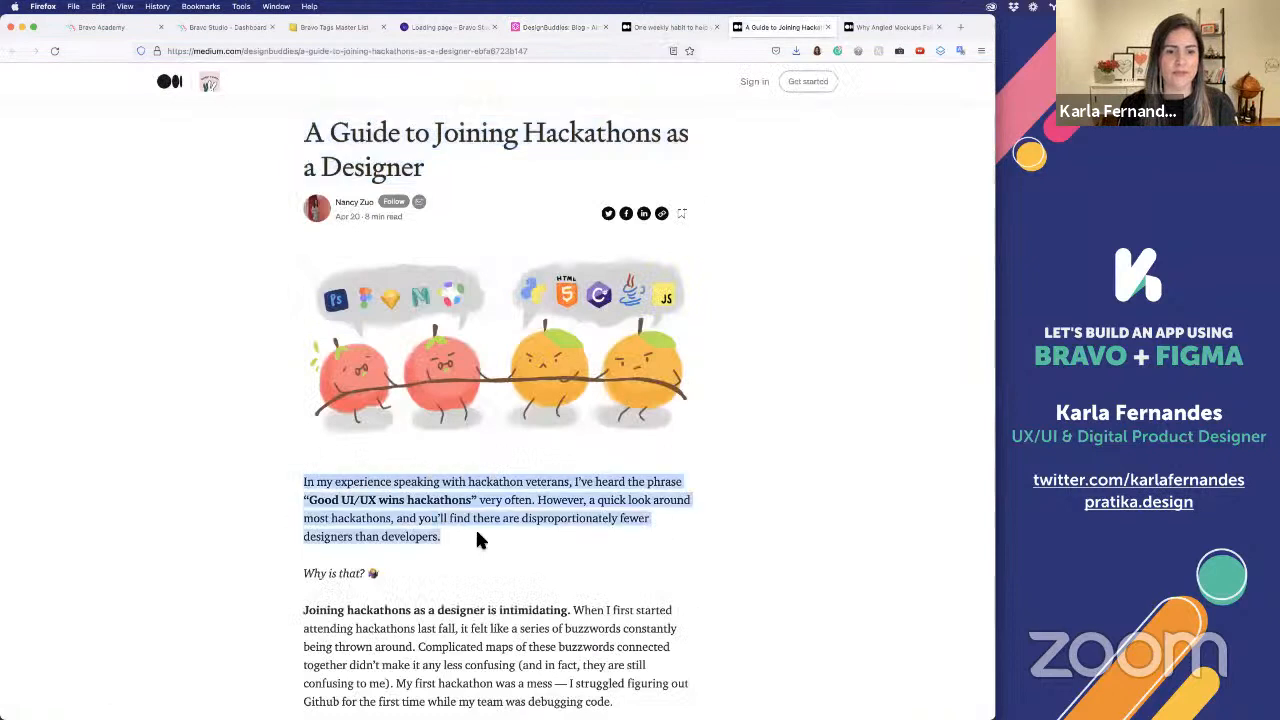
{"action": "left_click", "coordinate": [568, 28]}
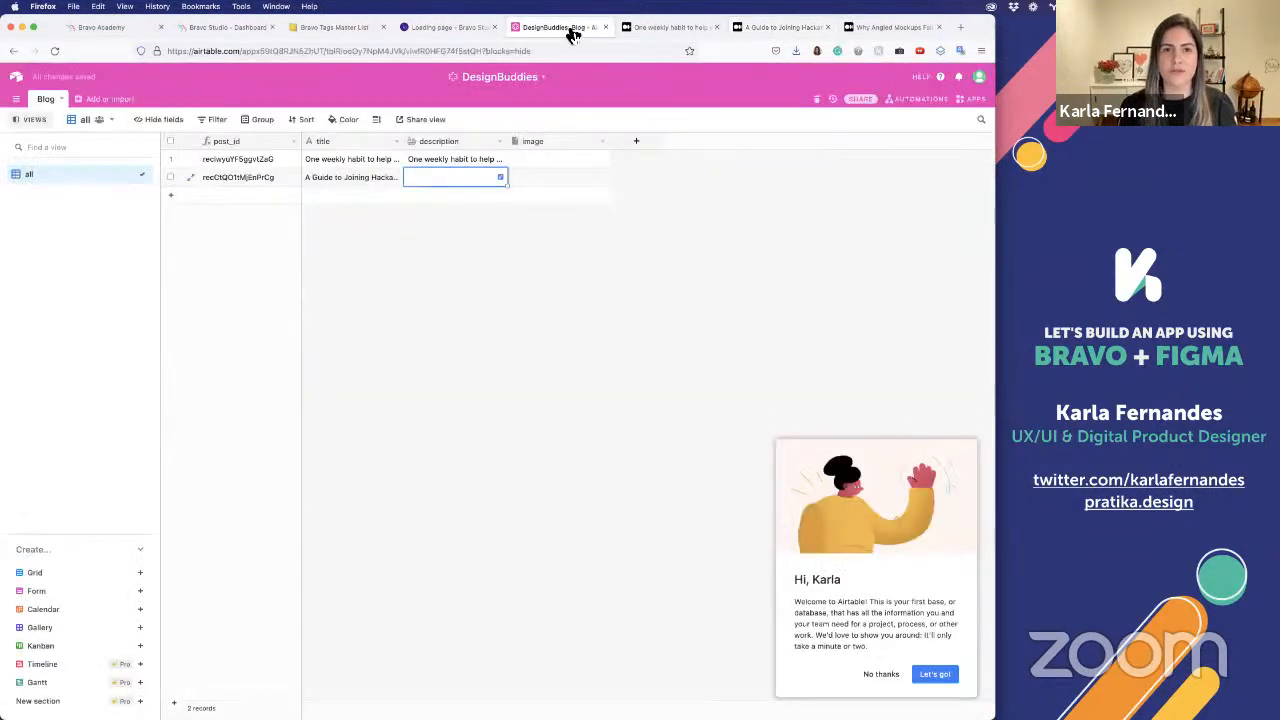
{"action": "double_click", "coordinate": [430, 163]}
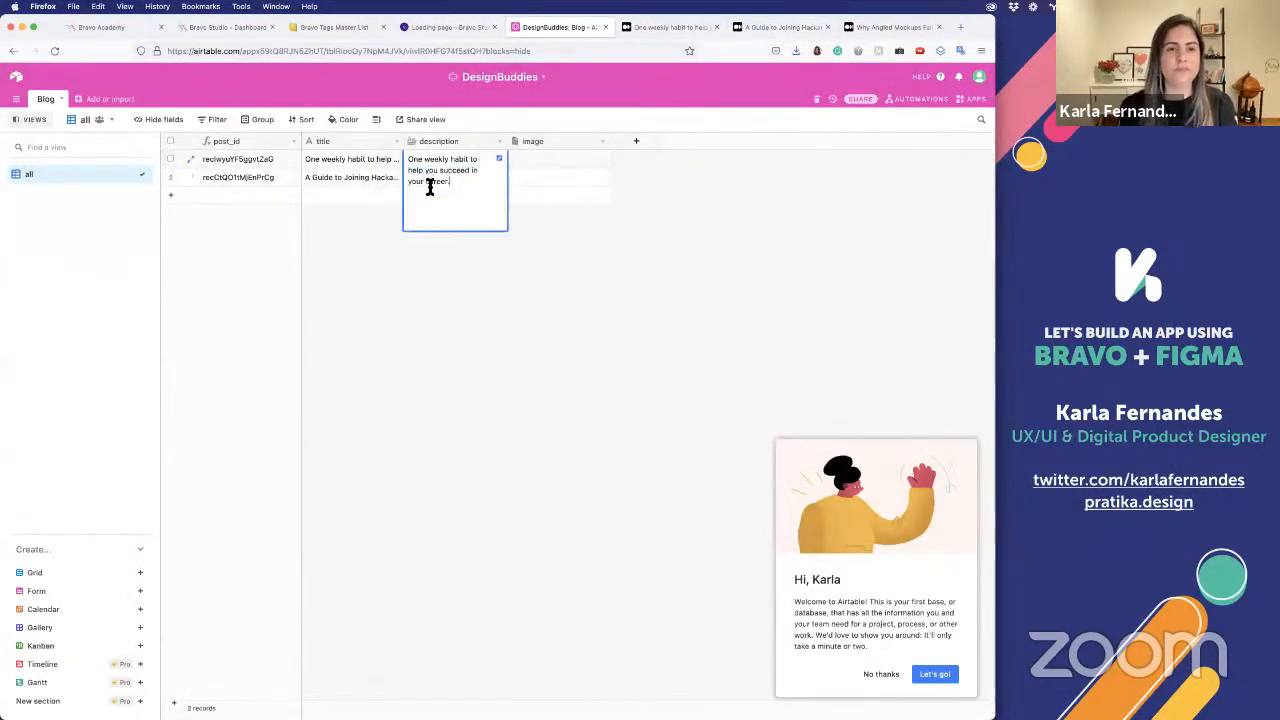
{"action": "left_click", "coordinate": [455, 244]}
{"action": "double_click", "coordinate": [444, 174]}
{"action": "key", "text": "super+v"}
{"action": "left_click", "coordinate": [614, 264]}
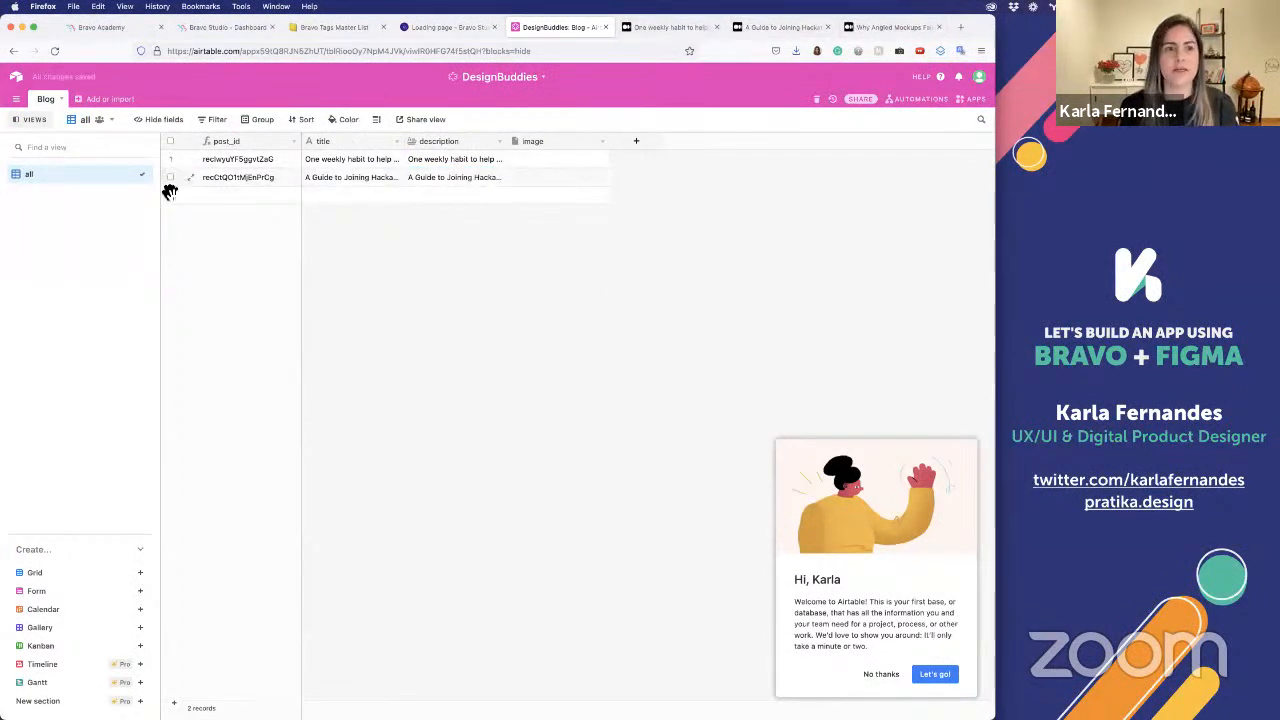
Copy the headline "Why Angled Mockups Fail to Communicate Your Design" from its article into a third record's title
{"action": "left_click", "coordinate": [891, 26]}
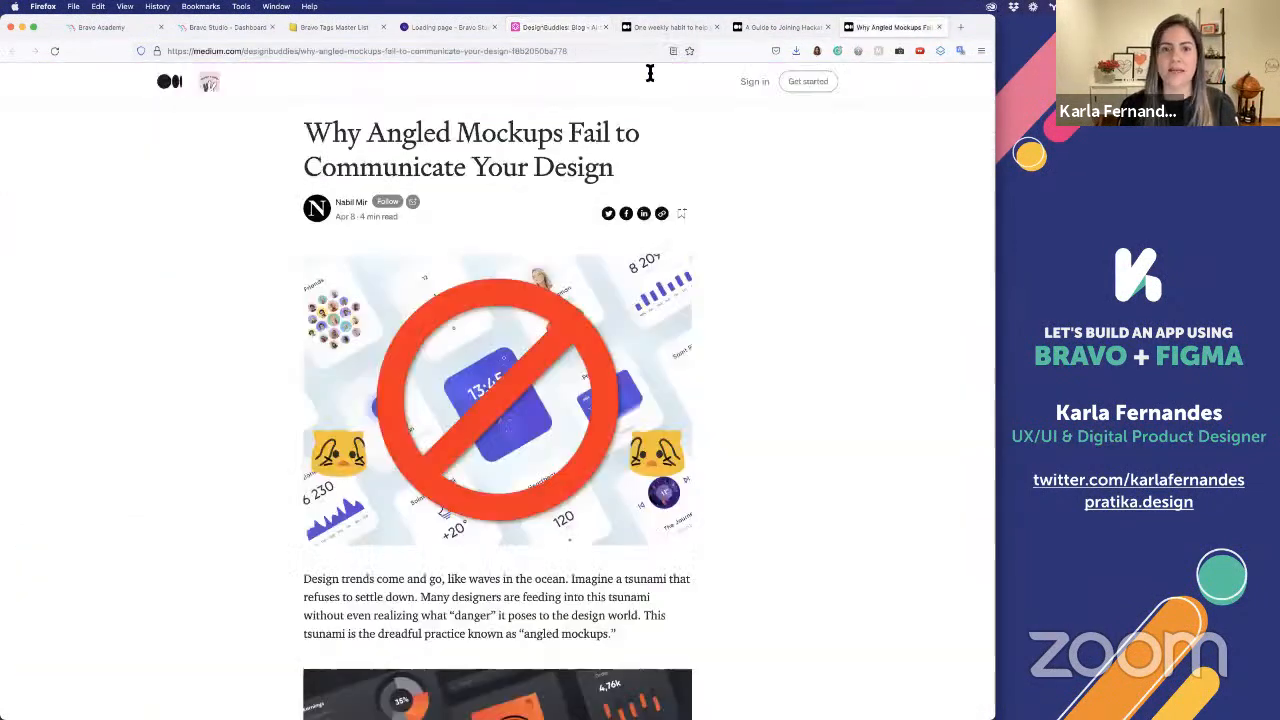
{"action": "left_click_drag", "start_coordinate": [305, 130], "coordinate": [635, 158]}
{"action": "key", "text": "super+c"}
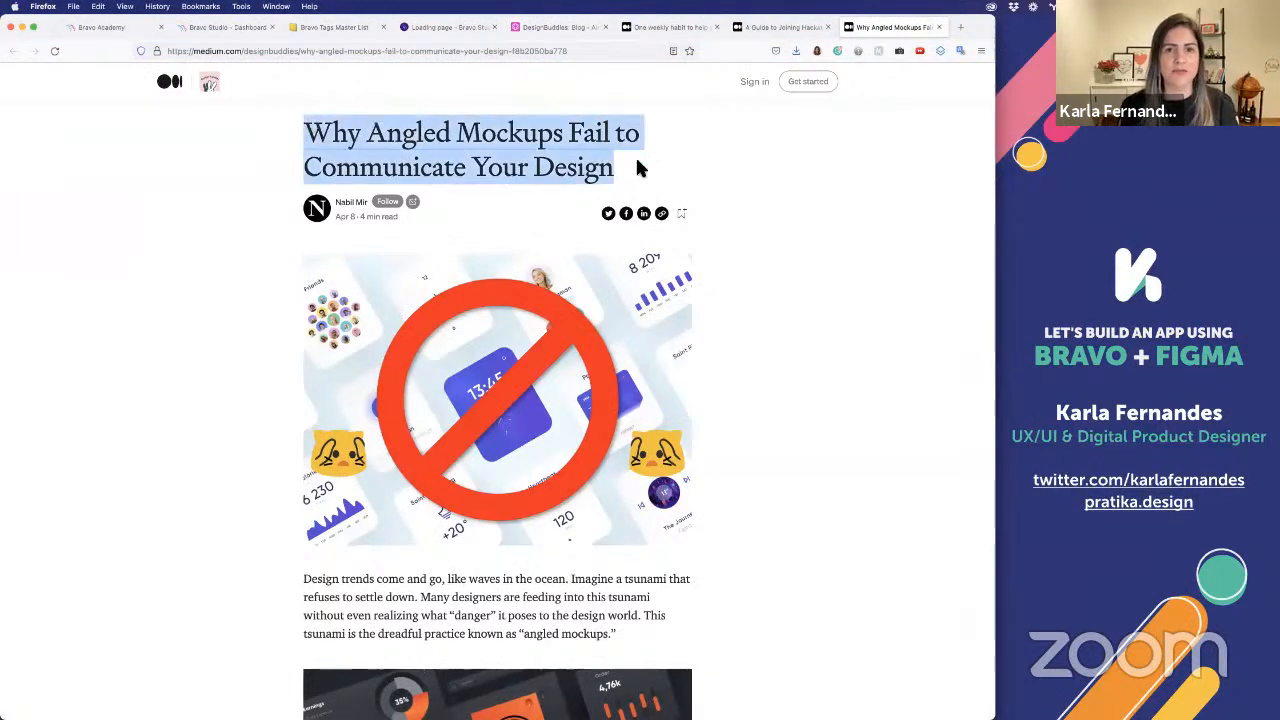
{"action": "left_click", "coordinate": [518, 29]}
{"action": "left_click", "coordinate": [380, 200]}
{"action": "key", "text": "super+v"}
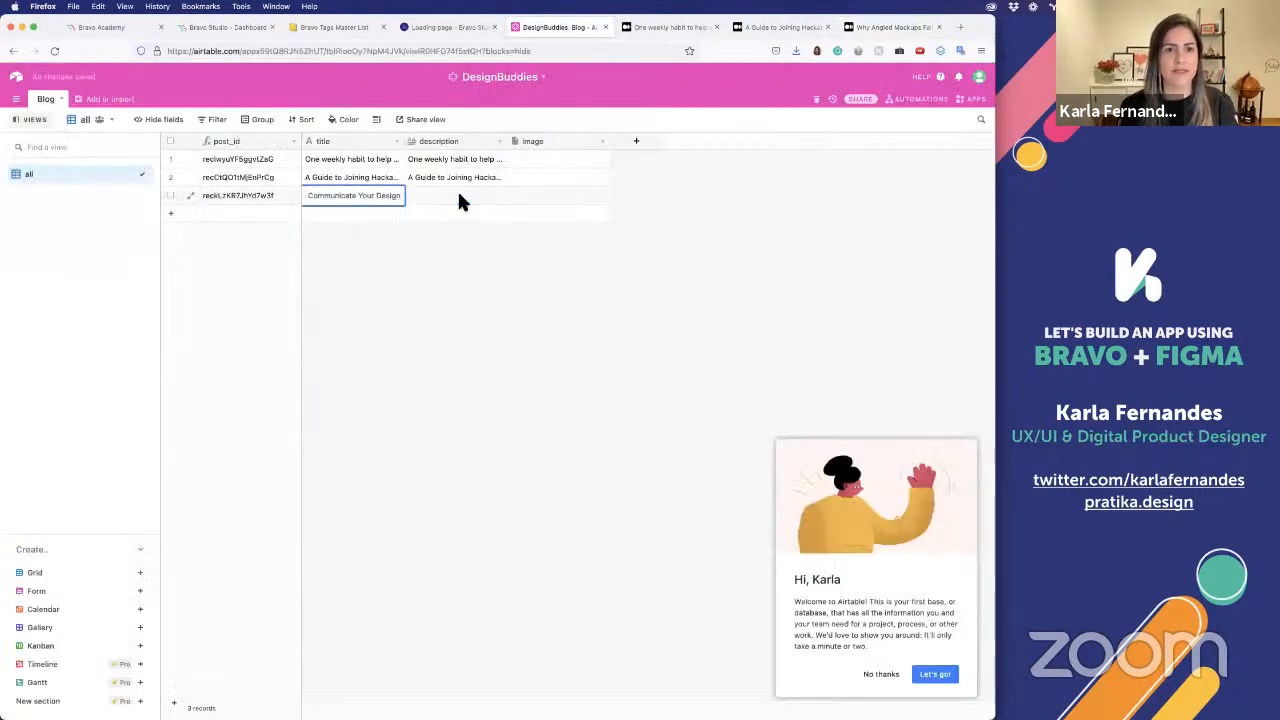
Try to copy the angled mockups article's opening paragraph about design trends into the third record's description
{"action": "left_click", "coordinate": [459, 196]}
{"action": "left_click", "coordinate": [891, 27]}
{"action": "scroll", "coordinate": [320, 420], "scroll_direction": "down", "scroll_amount": 3}
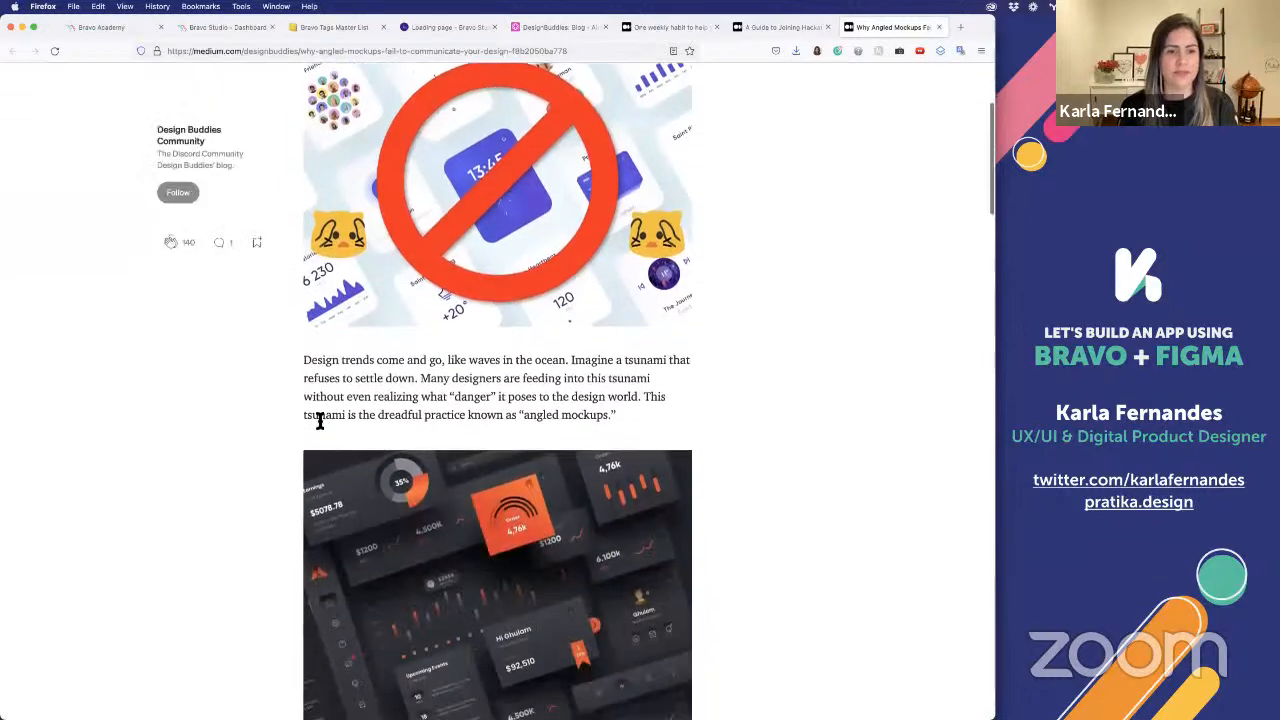
{"action": "left_click_drag", "start_coordinate": [328, 359], "coordinate": [616, 416]}
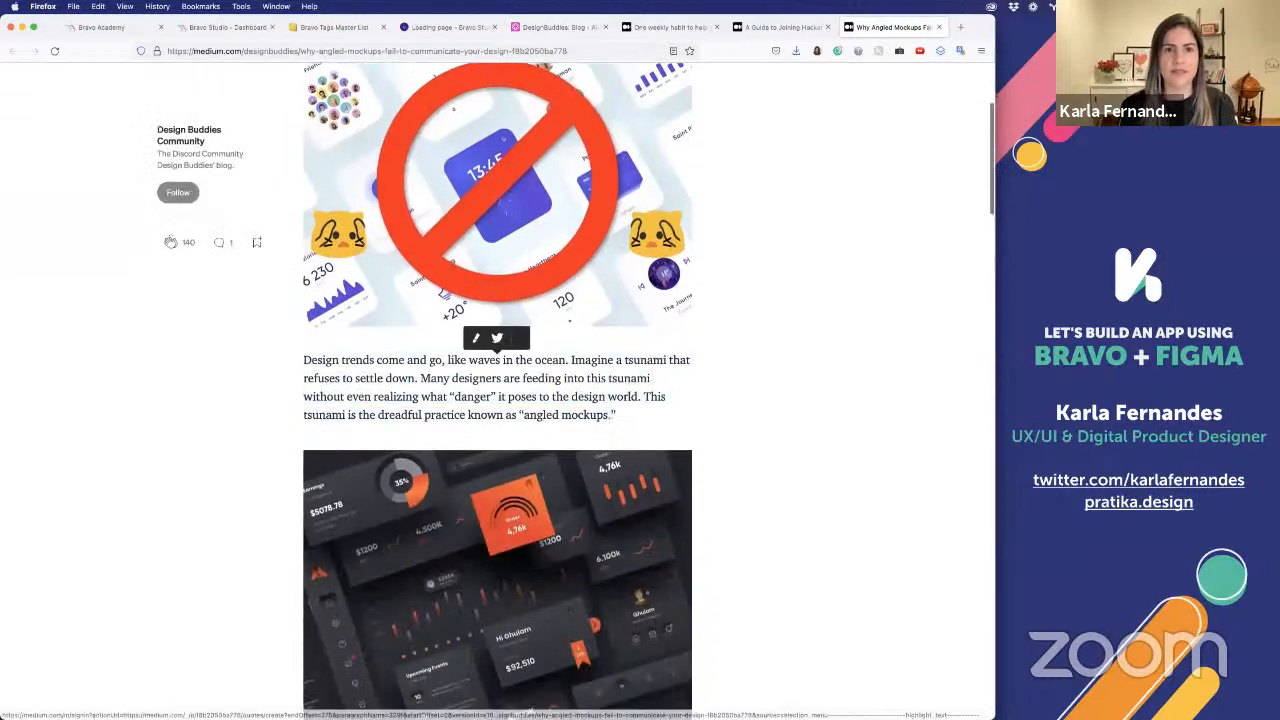
{"action": "left_click", "coordinate": [535, 27]}
{"action": "double_click", "coordinate": [457, 197]}
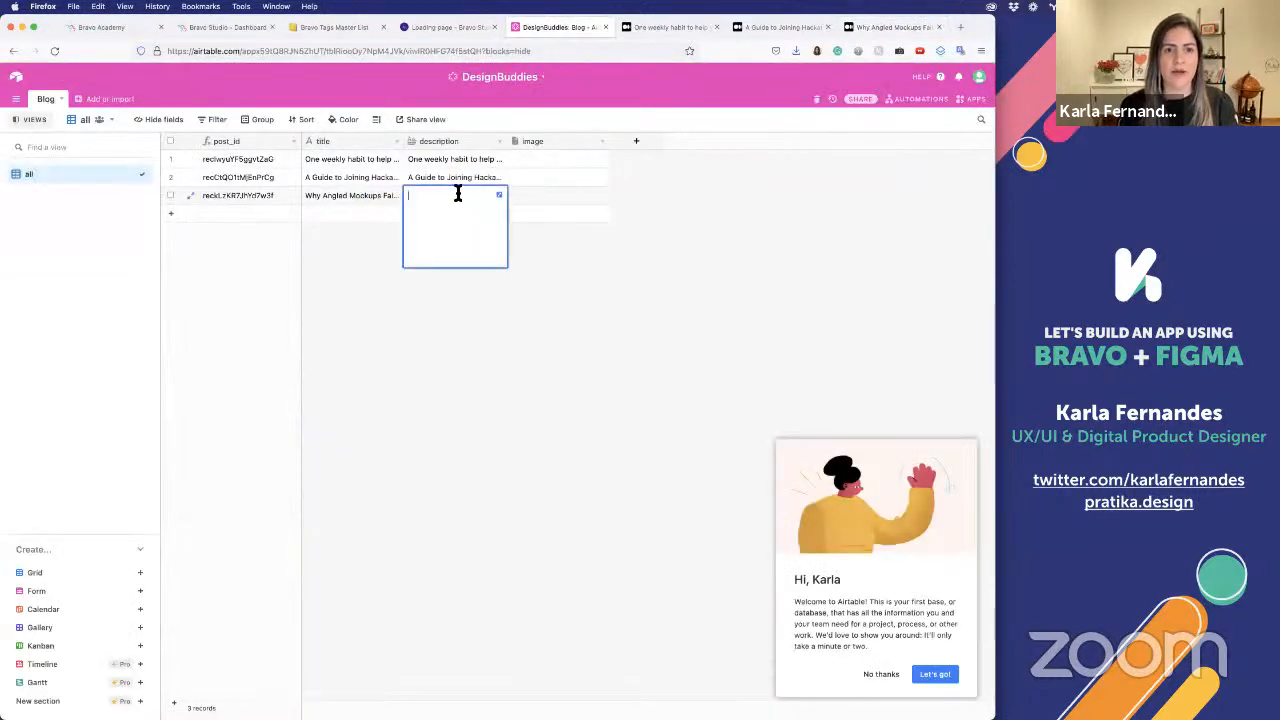
{"action": "key", "text": "super+v"}
{"action": "left_click", "coordinate": [737, 227]}
Save the fruit illustration from the hackathon article to the Desktop as a PNG image
{"action": "left_click", "coordinate": [775, 27]}
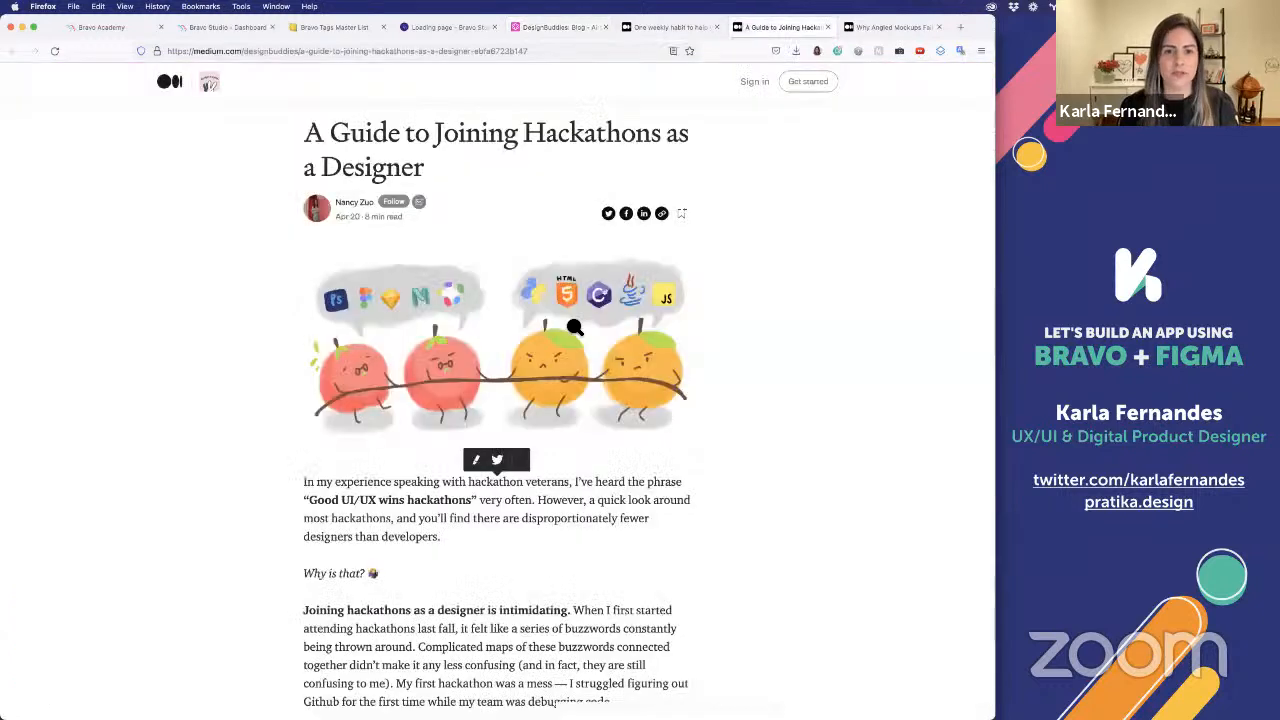
{"action": "right_click", "coordinate": [574, 322]}
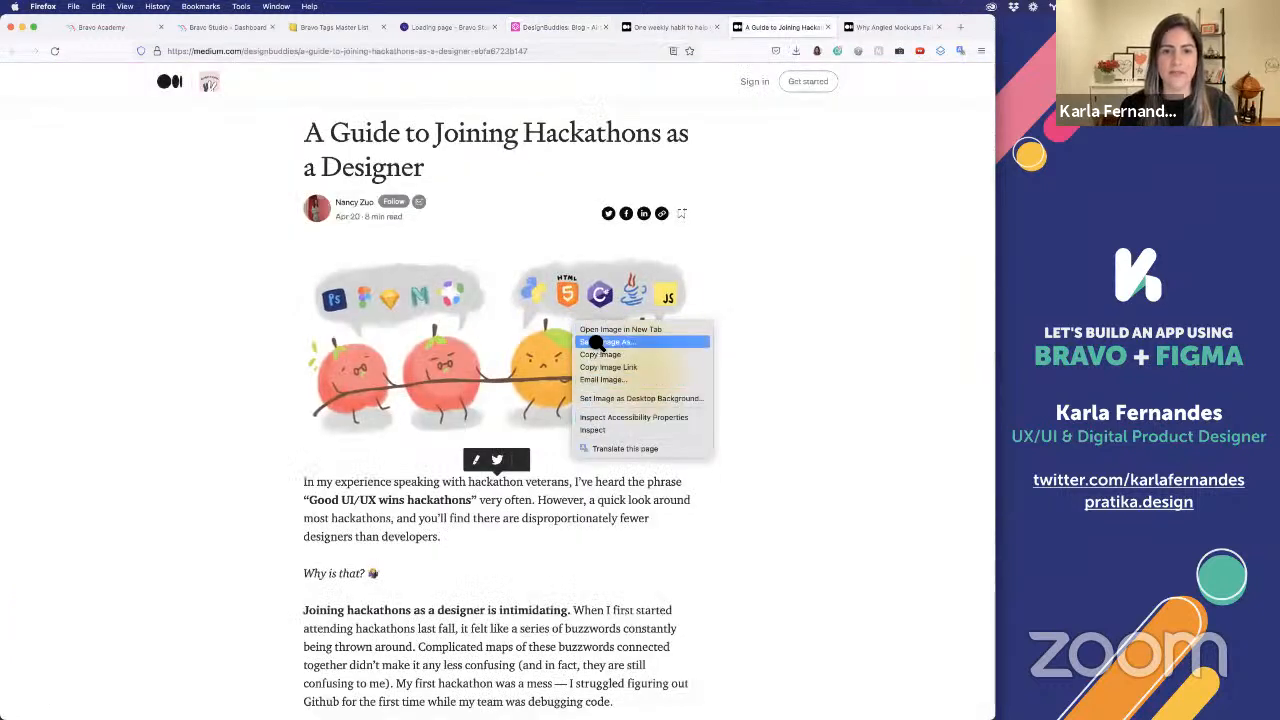
{"action": "left_click", "coordinate": [593, 342]}
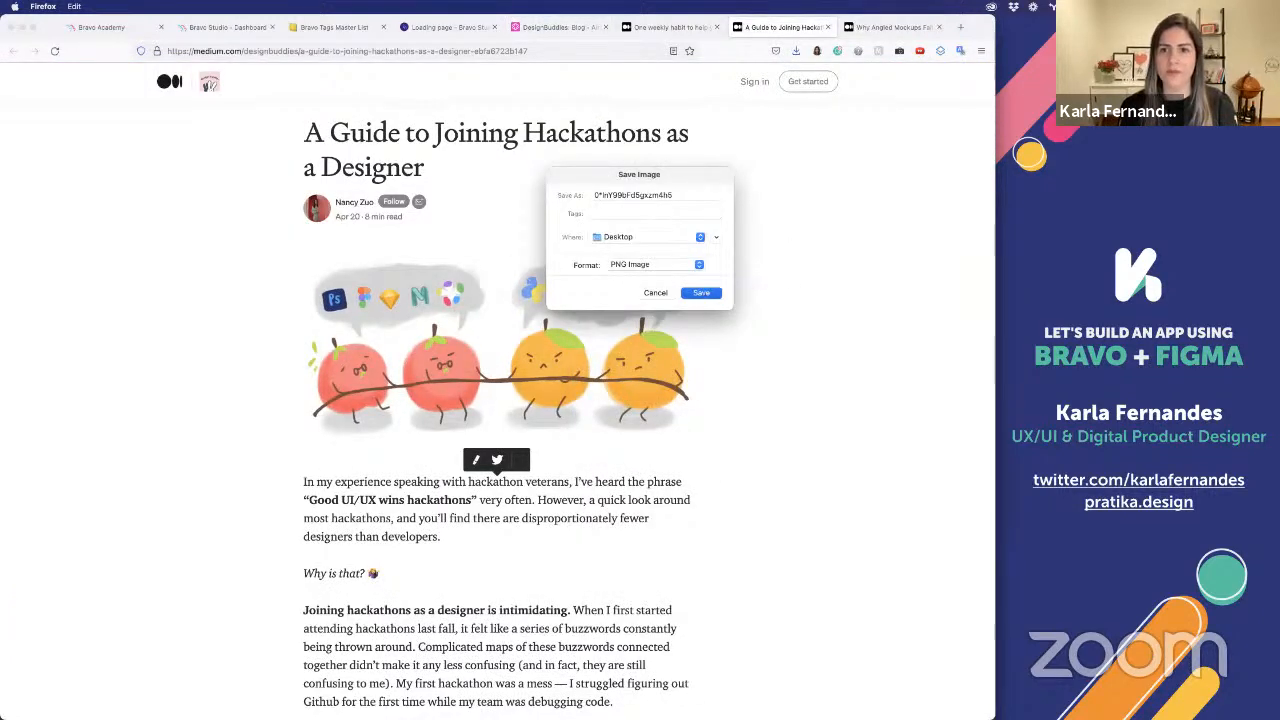
{"action": "key", "text": "Return"}
Save the angled mockups article's header image to the Desktop as a JPEG image and return to the Airtable base
{"action": "left_click", "coordinate": [880, 27]}
{"action": "right_click", "coordinate": [512, 211]}
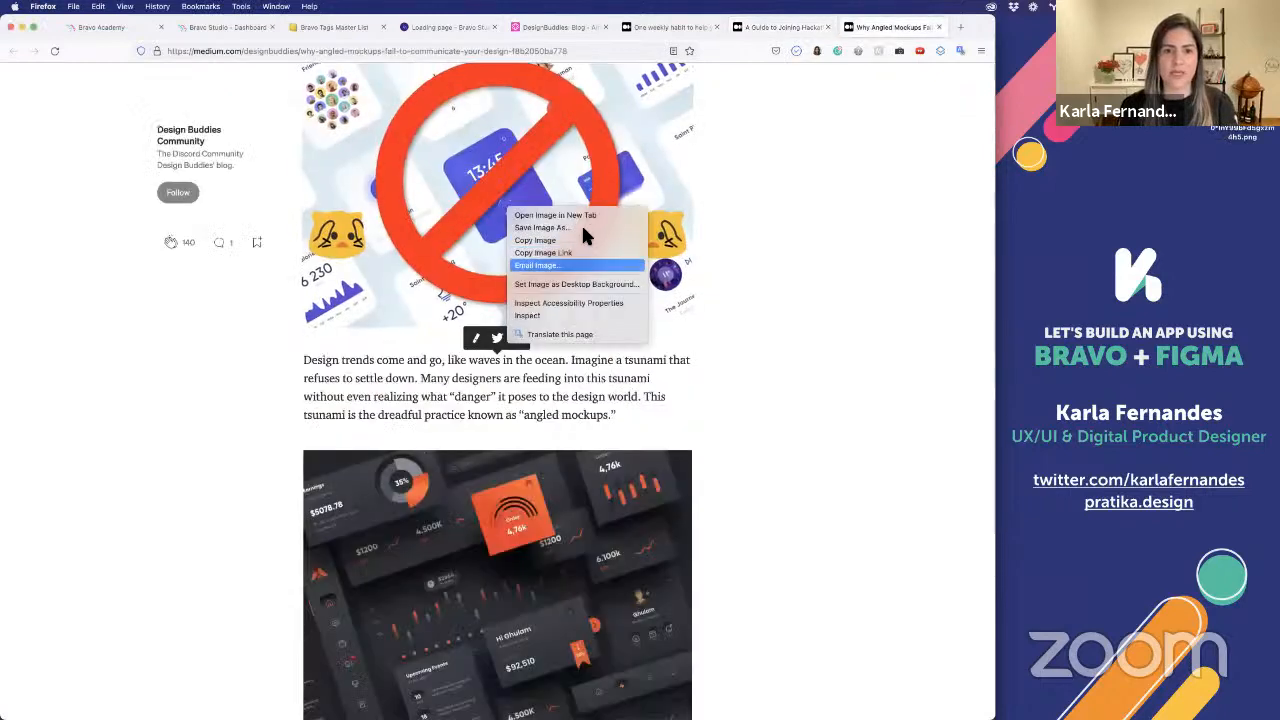
{"action": "left_click", "coordinate": [579, 226]}
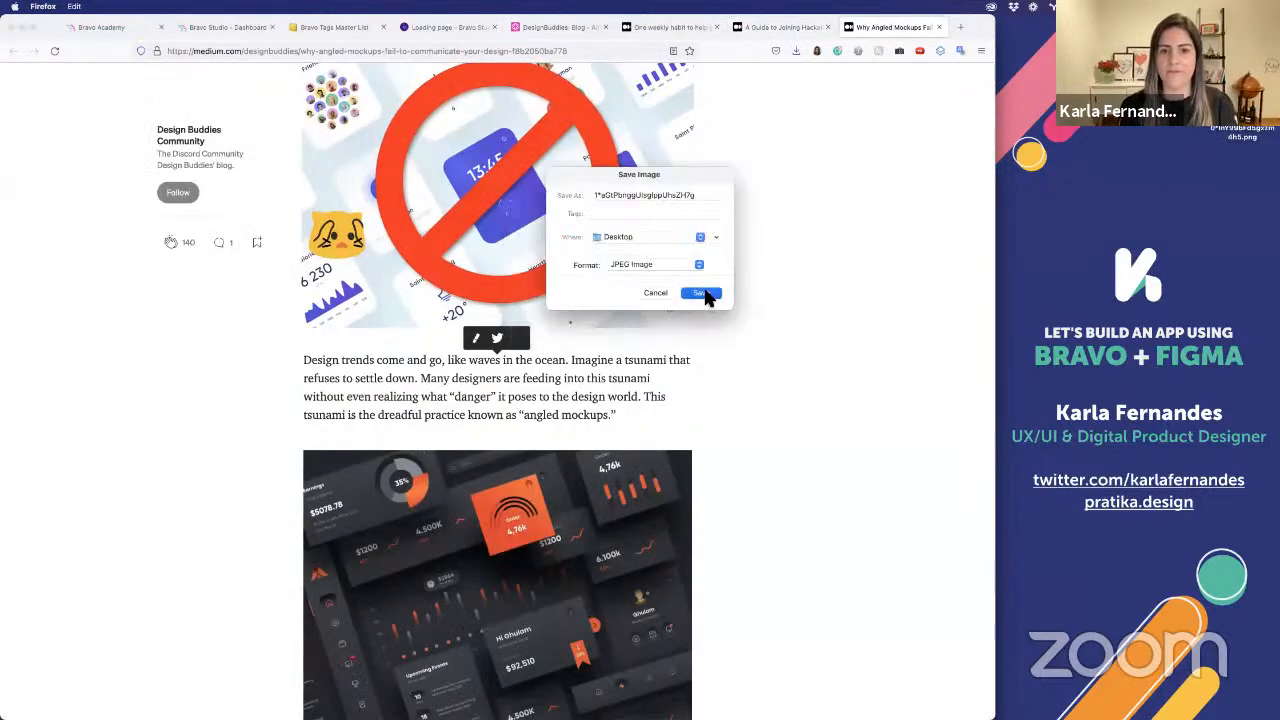
{"action": "left_click", "coordinate": [700, 293]}
{"action": "scroll", "coordinate": [806, 166], "scroll_direction": "up", "scroll_amount": 5}
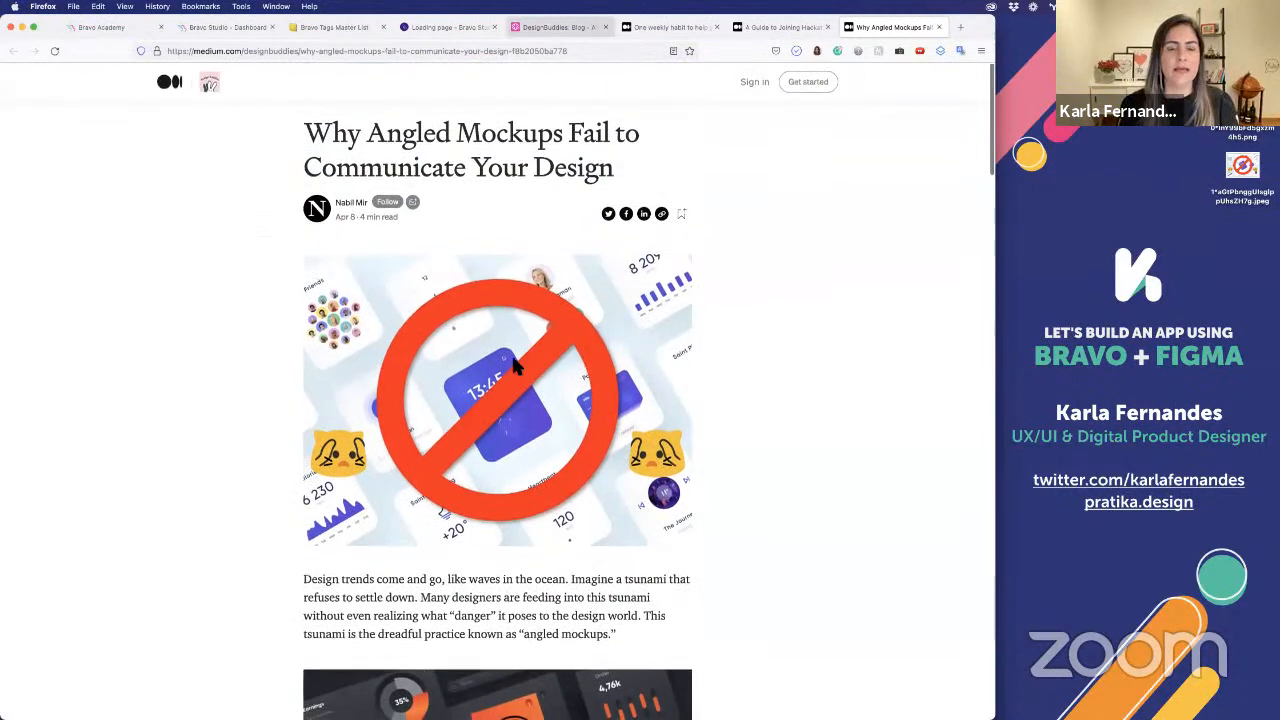
{"action": "left_click", "coordinate": [556, 27]}
Switch to Finder and try to place the saved star image from the Desktop folder into the first record's image field
{"action": "key", "text": "super+Tab"}
{"action": "key", "text": "super+Tab"}
{"action": "key", "text": "super+Tab"}
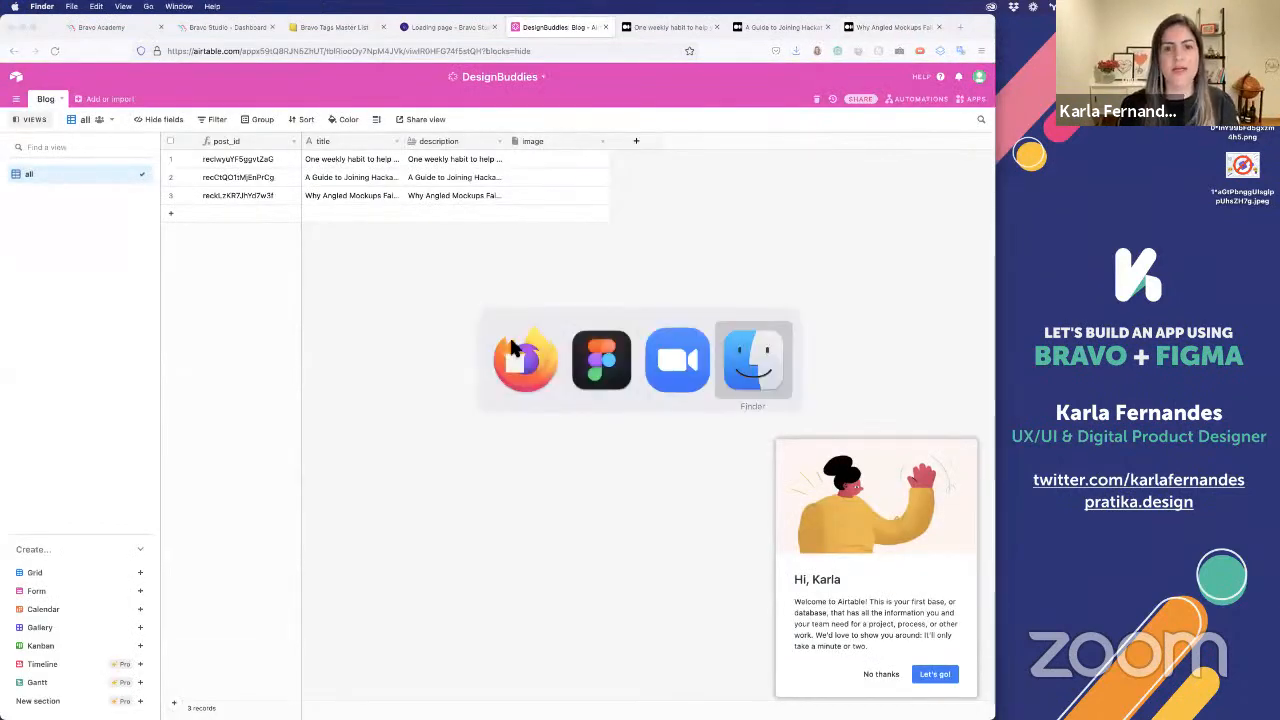
{"action": "left_click_drag", "start_coordinate": [689, 36], "coordinate": [566, 328]}
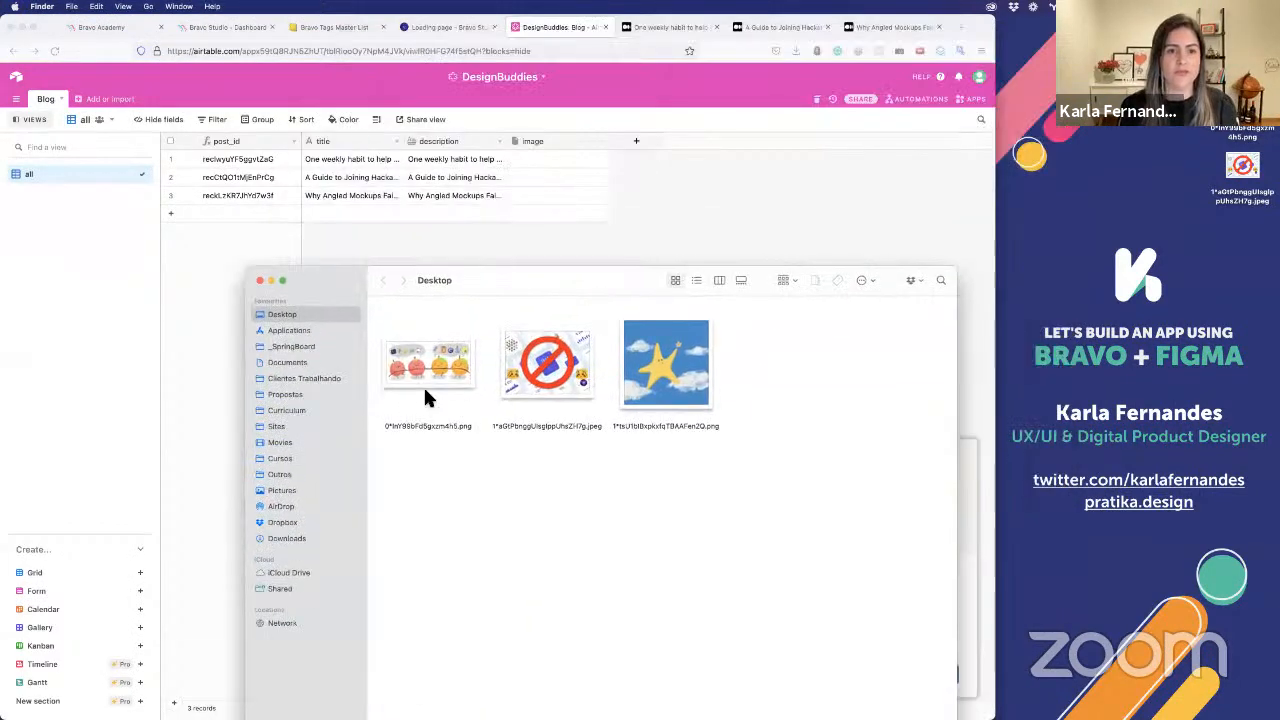
{"action": "left_click_drag", "start_coordinate": [677, 443], "coordinate": [585, 225]}
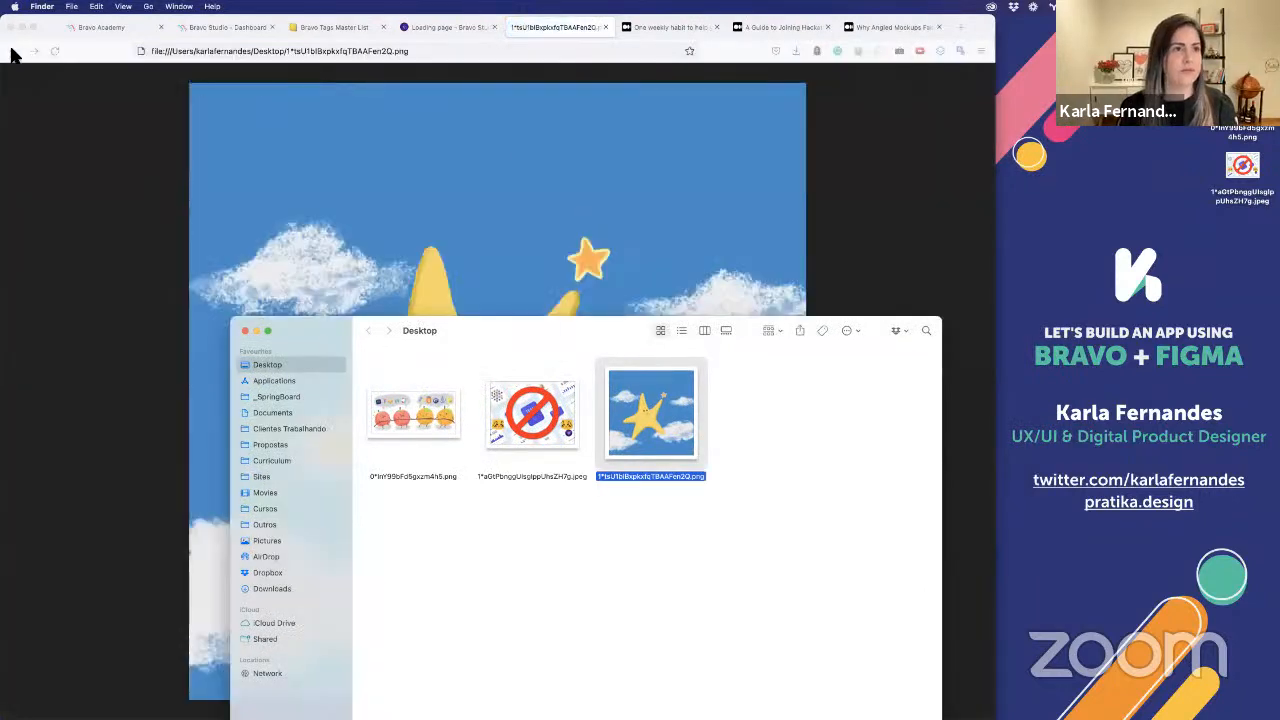
{"action": "left_click", "coordinate": [13, 51]}
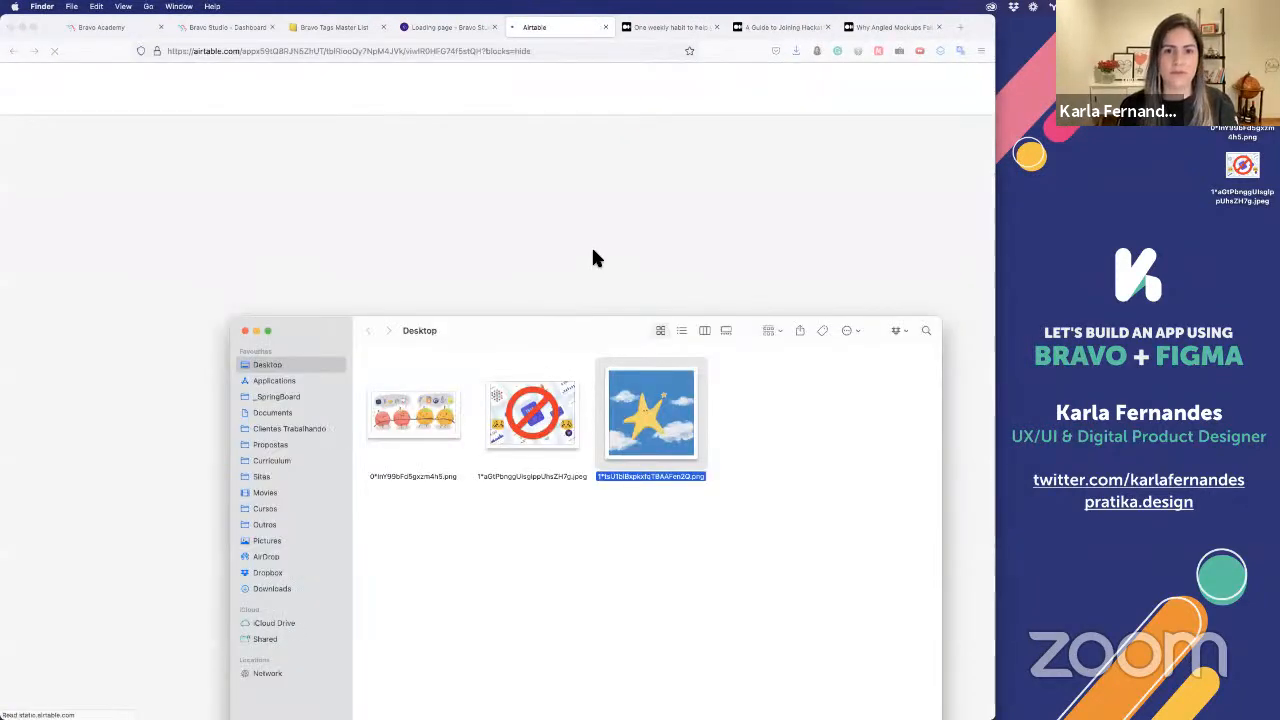
{"action": "left_click", "coordinate": [591, 247]}
{"action": "left_click", "coordinate": [531, 160]}
{"action": "key", "text": "super+Tab"}
{"action": "left_click_drag", "start_coordinate": [633, 412], "coordinate": [667, 474]}
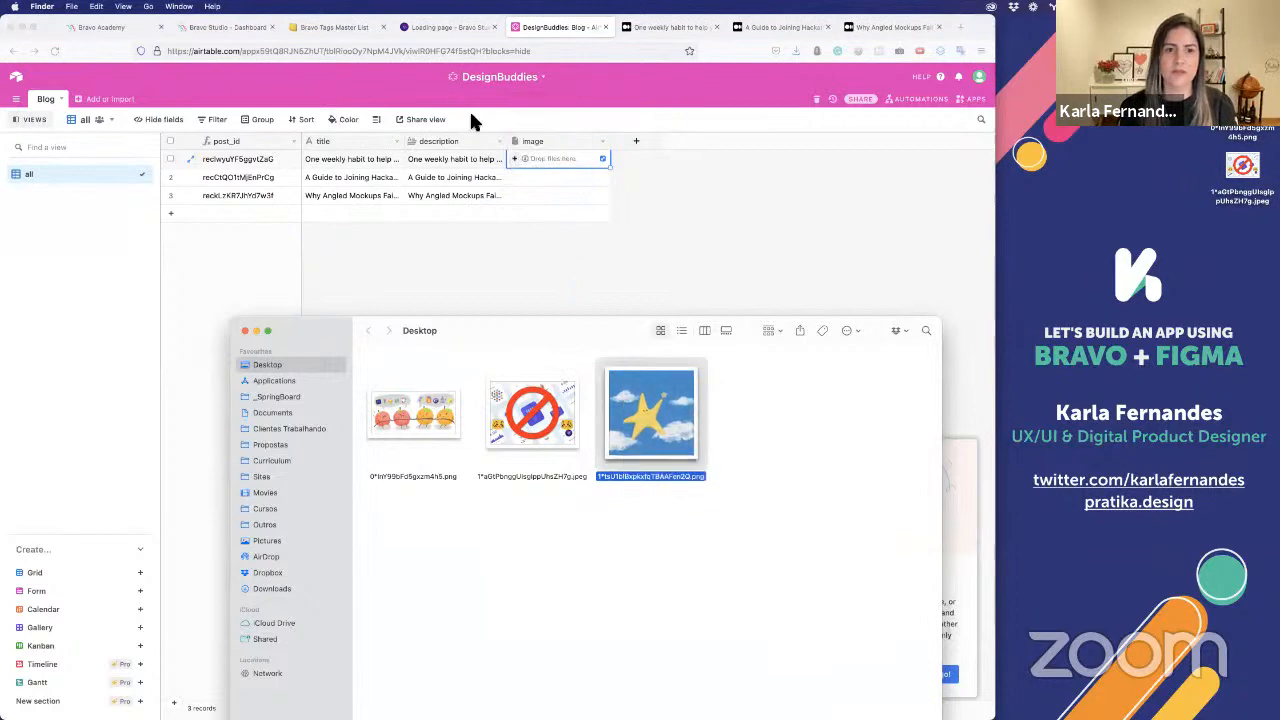
Upload the star PNG image from the Desktop folder as an attachment in the first record's image field
{"action": "left_click", "coordinate": [512, 155]}
{"action": "left_click", "coordinate": [512, 153]}
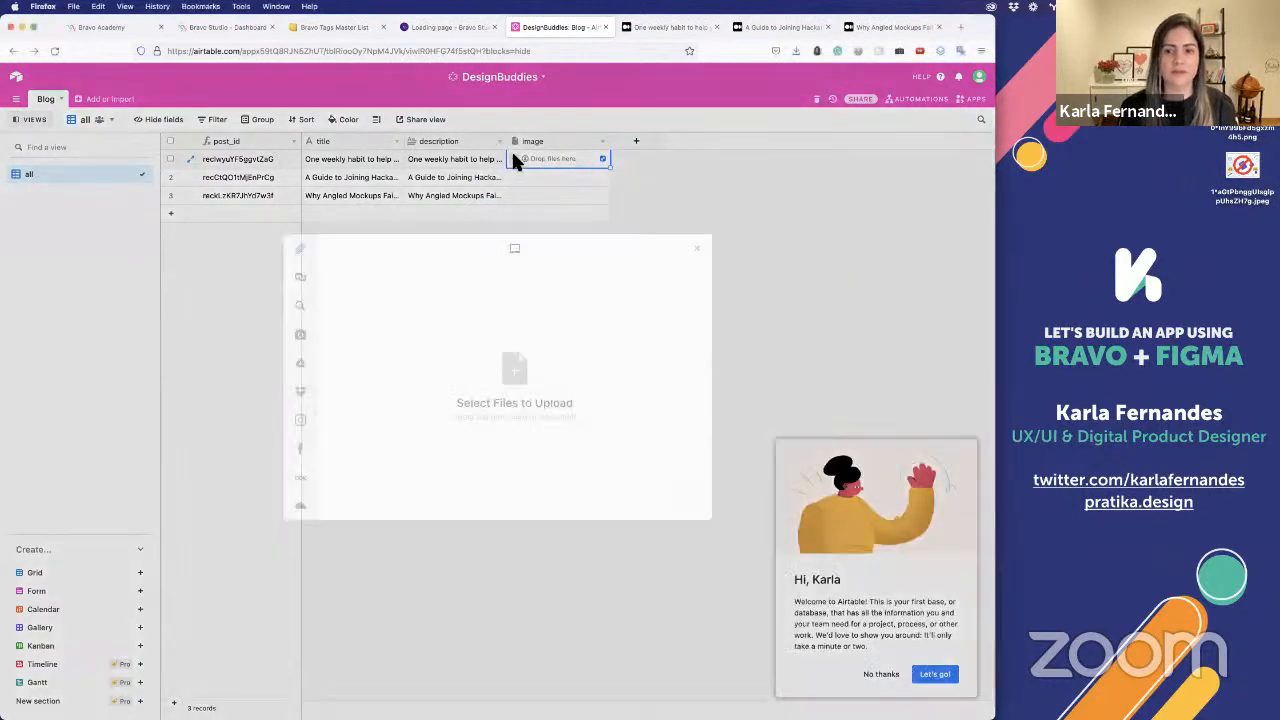
{"action": "left_click", "coordinate": [507, 395]}
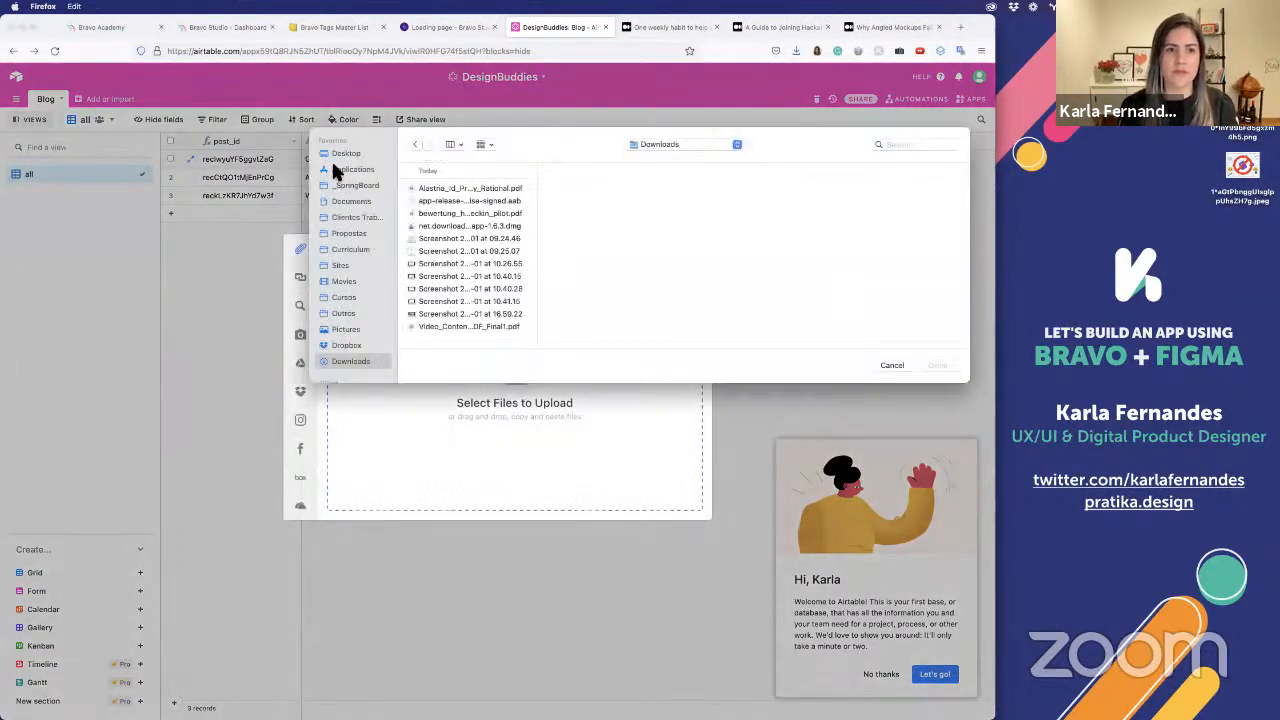
{"action": "left_click", "coordinate": [344, 153]}
{"action": "left_click", "coordinate": [459, 213]}
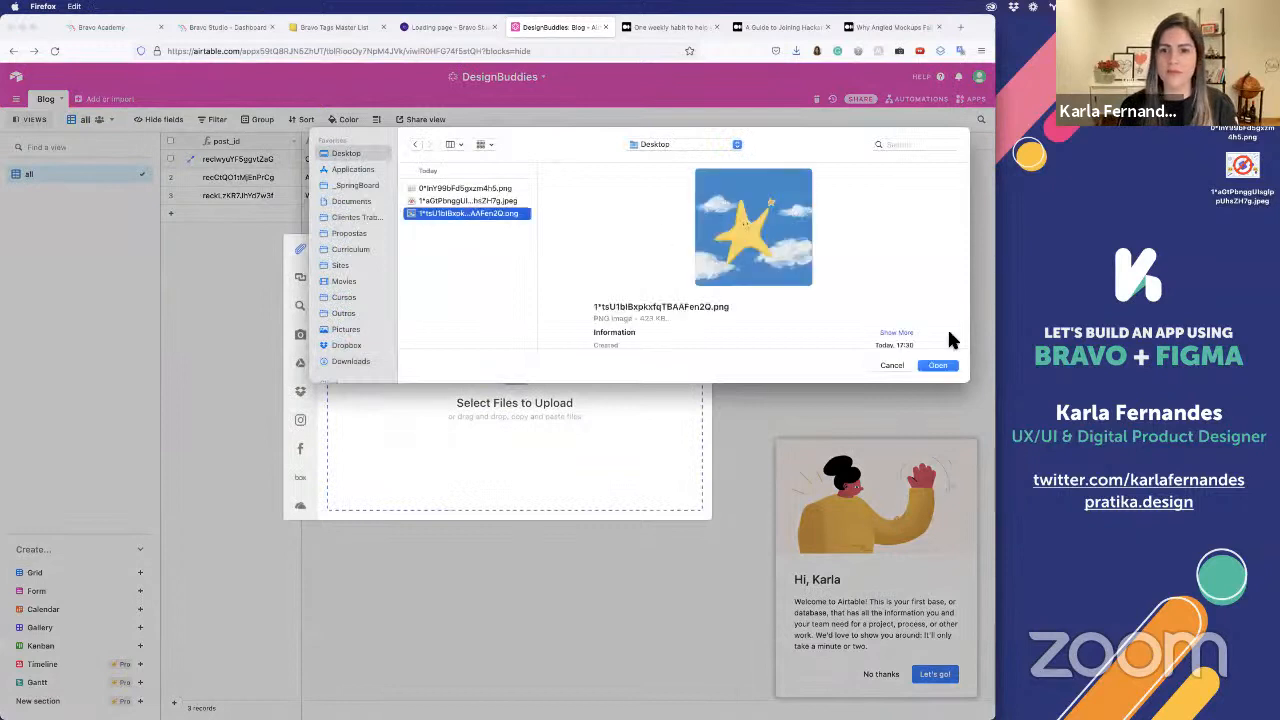
{"action": "left_click", "coordinate": [936, 366]}
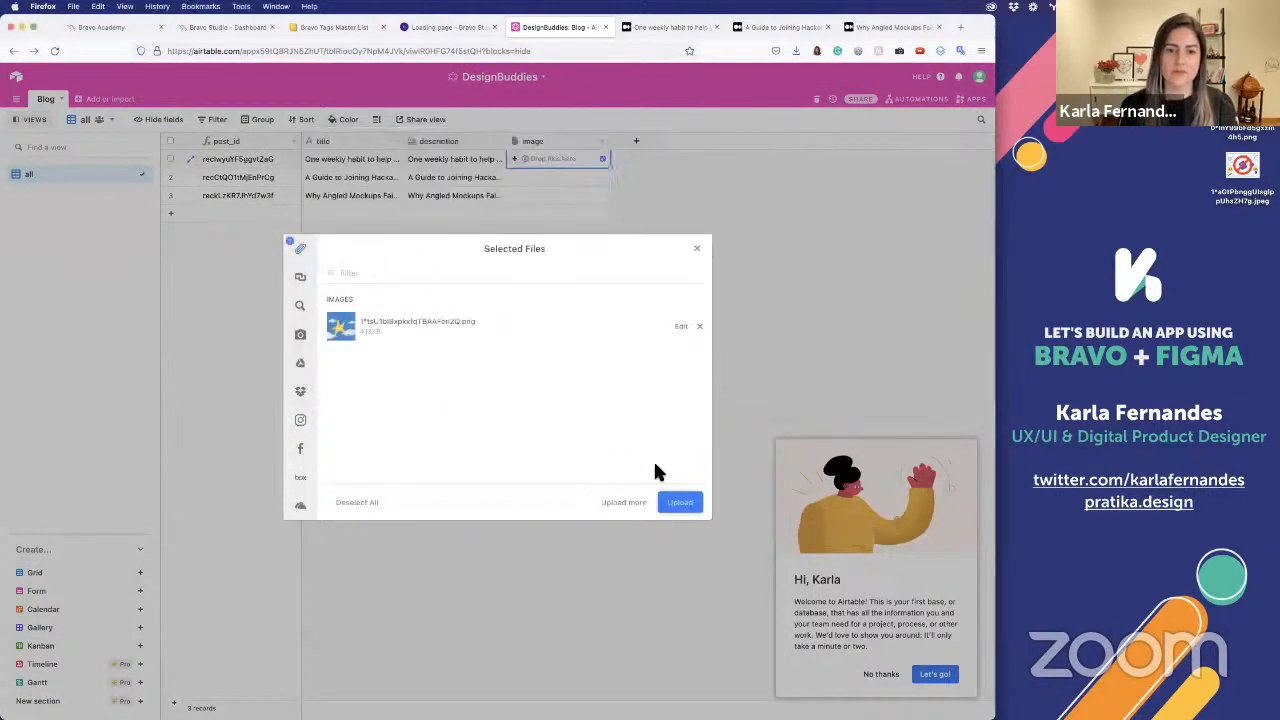
{"action": "left_click", "coordinate": [680, 503]}
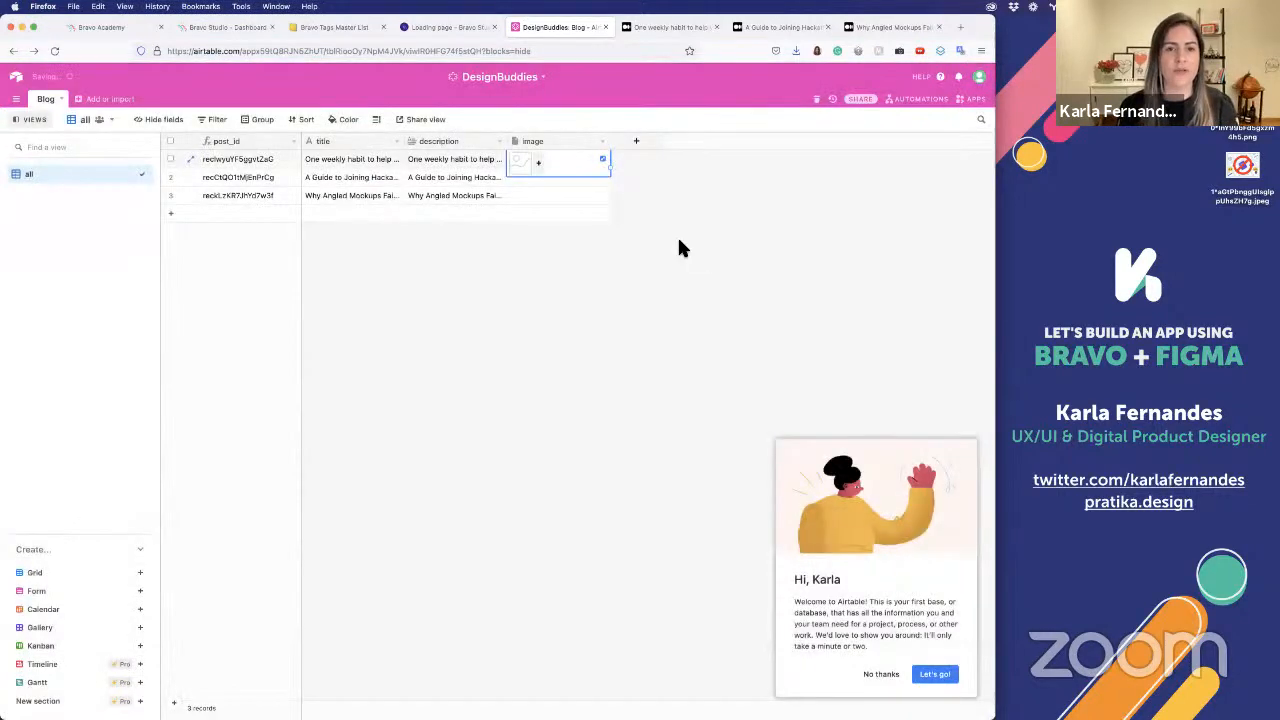
Upload the fruit illustration PNG from the Desktop as an attachment in the second record's image field
{"action": "left_click", "coordinate": [545, 175]}
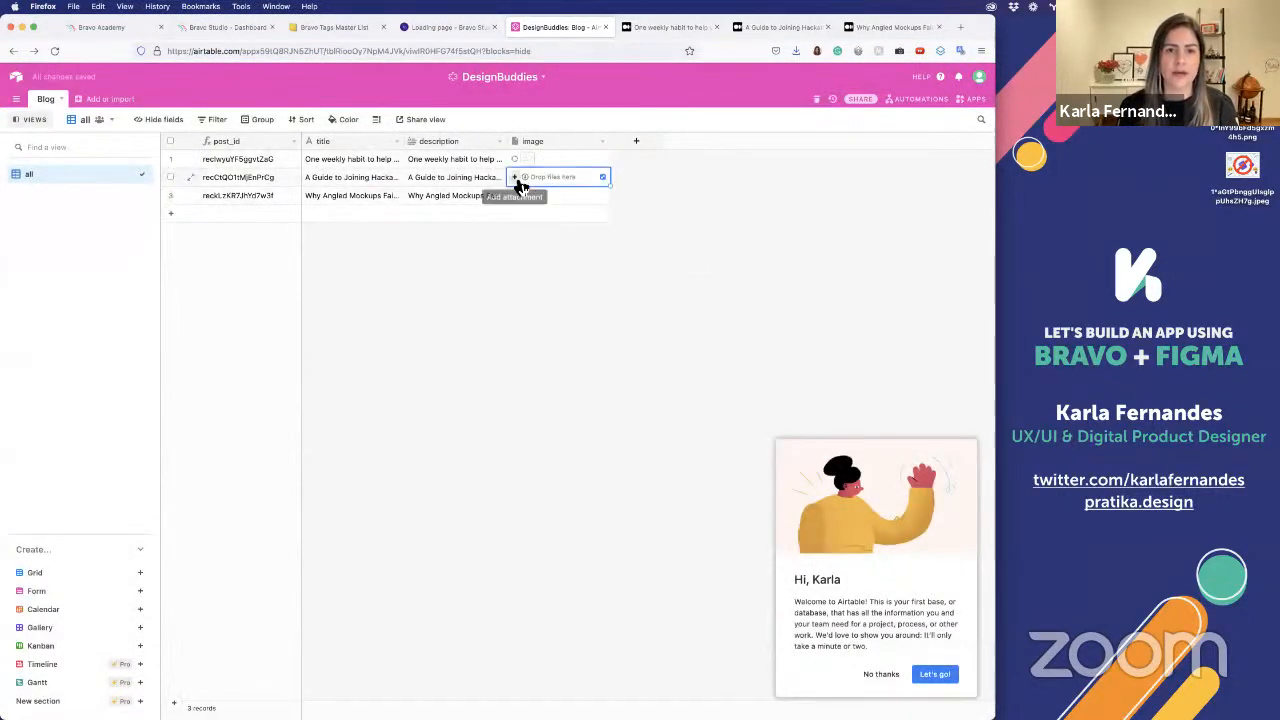
{"action": "left_click", "coordinate": [517, 177]}
{"action": "left_click", "coordinate": [500, 403]}
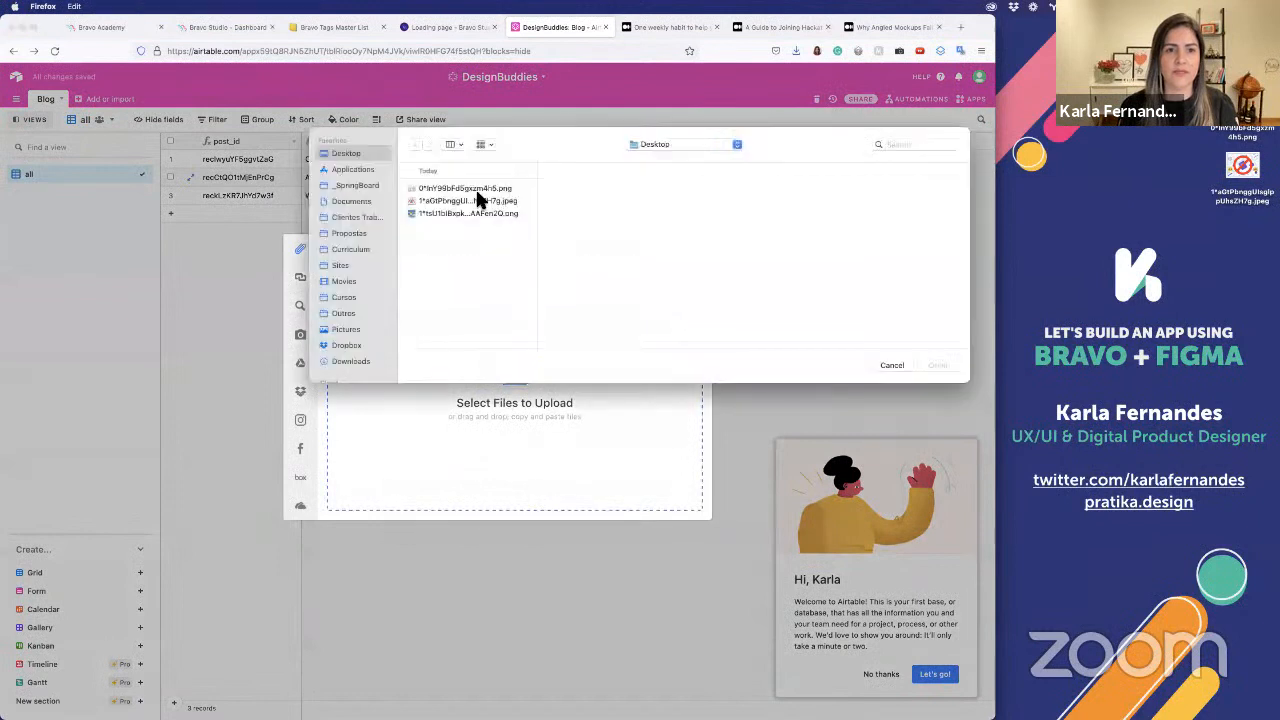
{"action": "left_click", "coordinate": [481, 211]}
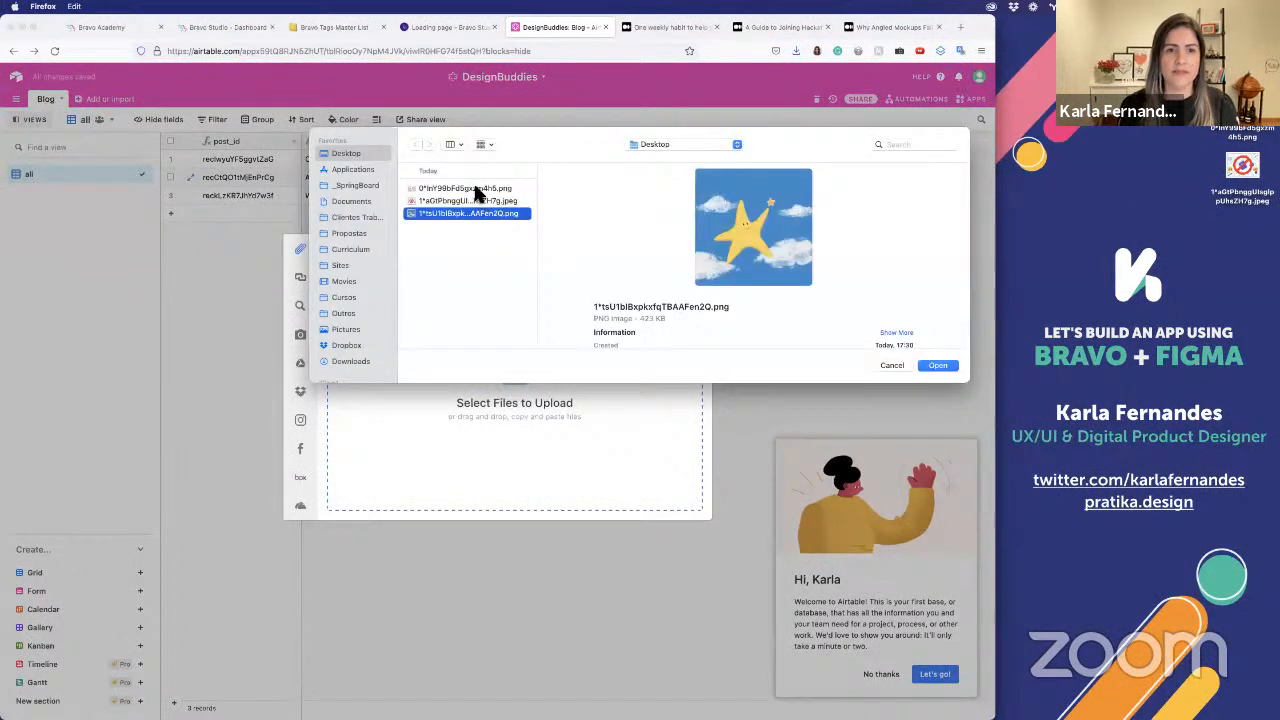
{"action": "left_click", "coordinate": [478, 190]}
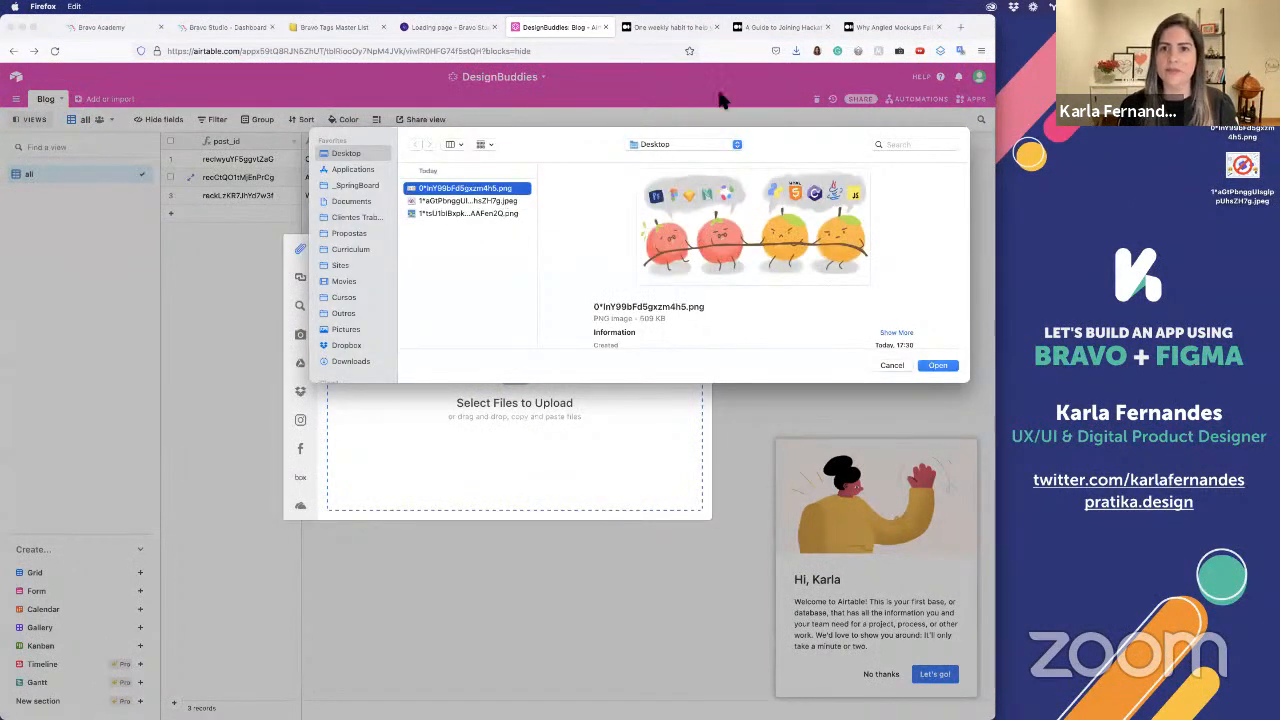
{"action": "left_click", "coordinate": [941, 366]}
{"action": "left_click", "coordinate": [688, 507]}
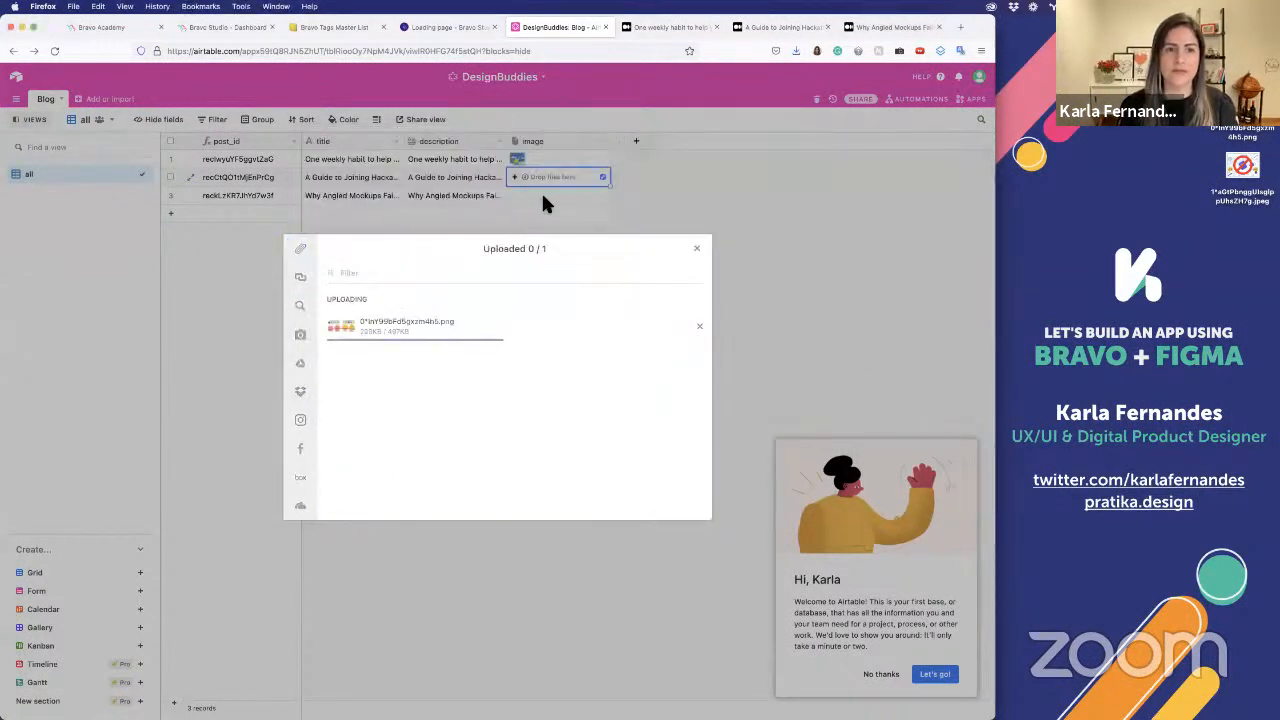
Upload the angled mockups JPEG from the Desktop as an attachment in the third record's image field
{"action": "left_click", "coordinate": [541, 195]}
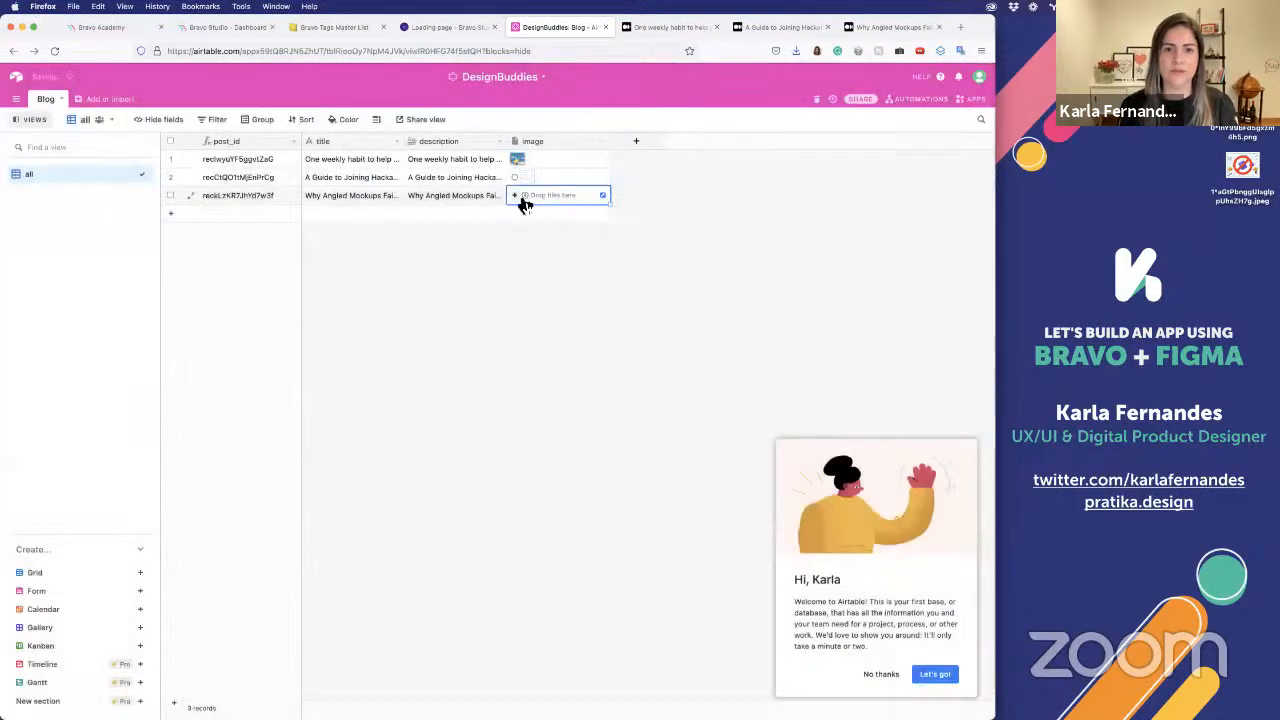
{"action": "left_click", "coordinate": [514, 195]}
{"action": "left_click", "coordinate": [510, 368]}
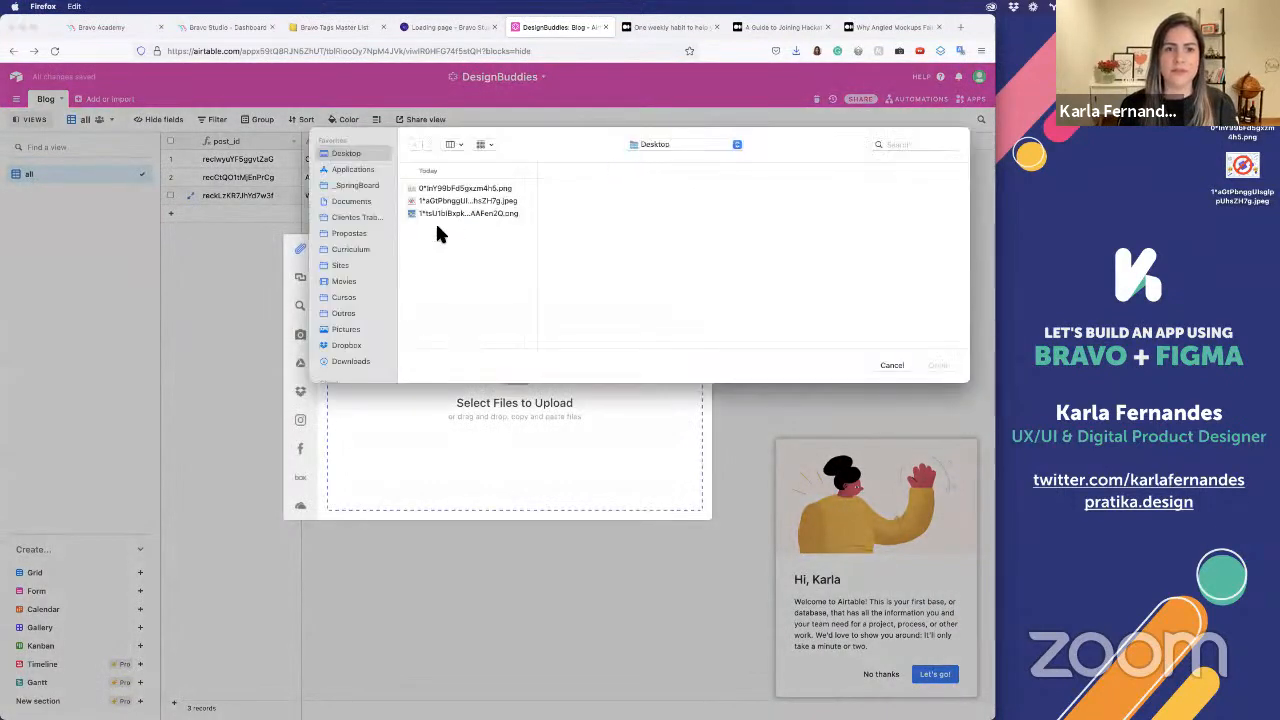
{"action": "left_click", "coordinate": [440, 201]}
{"action": "left_click", "coordinate": [938, 365]}
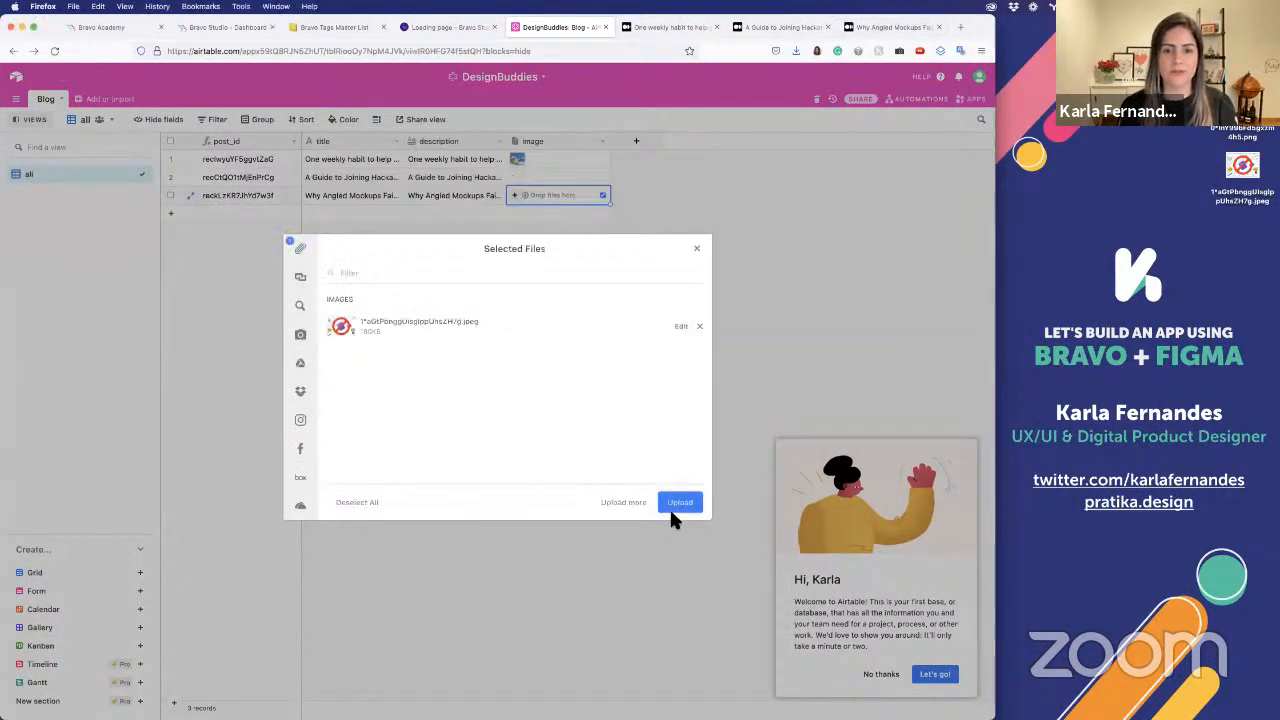
{"action": "left_click", "coordinate": [679, 505]}
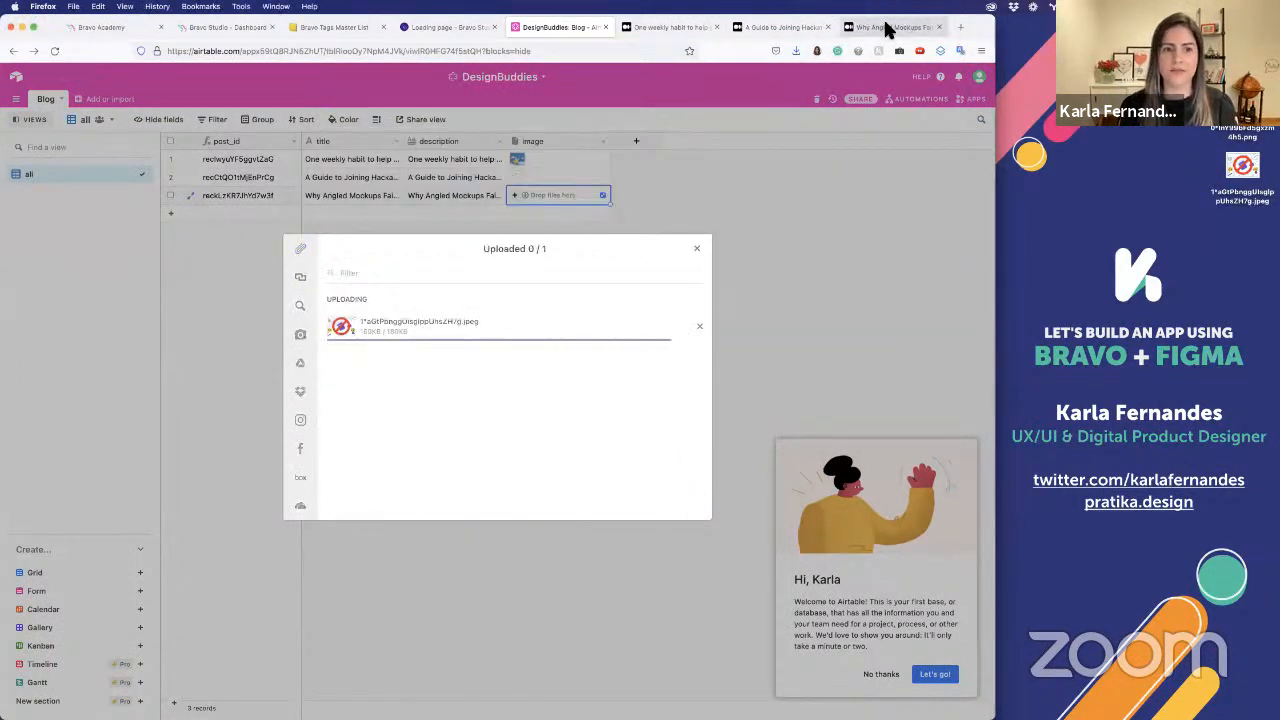
{"action": "left_click", "coordinate": [885, 22]}
{"action": "left_click", "coordinate": [558, 30]}
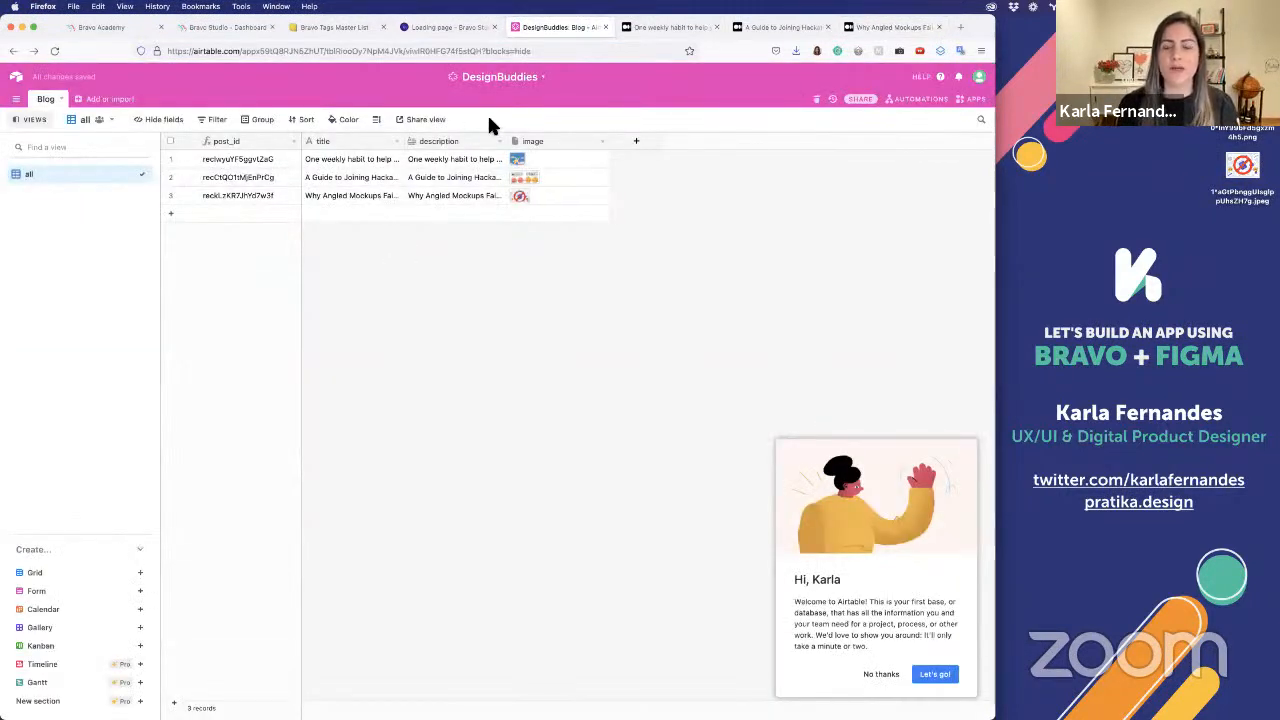
Skip the base guide, create a read-only shared link to the whole DesignBuddies base, and copy that link
{"action": "left_click", "coordinate": [862, 101]}
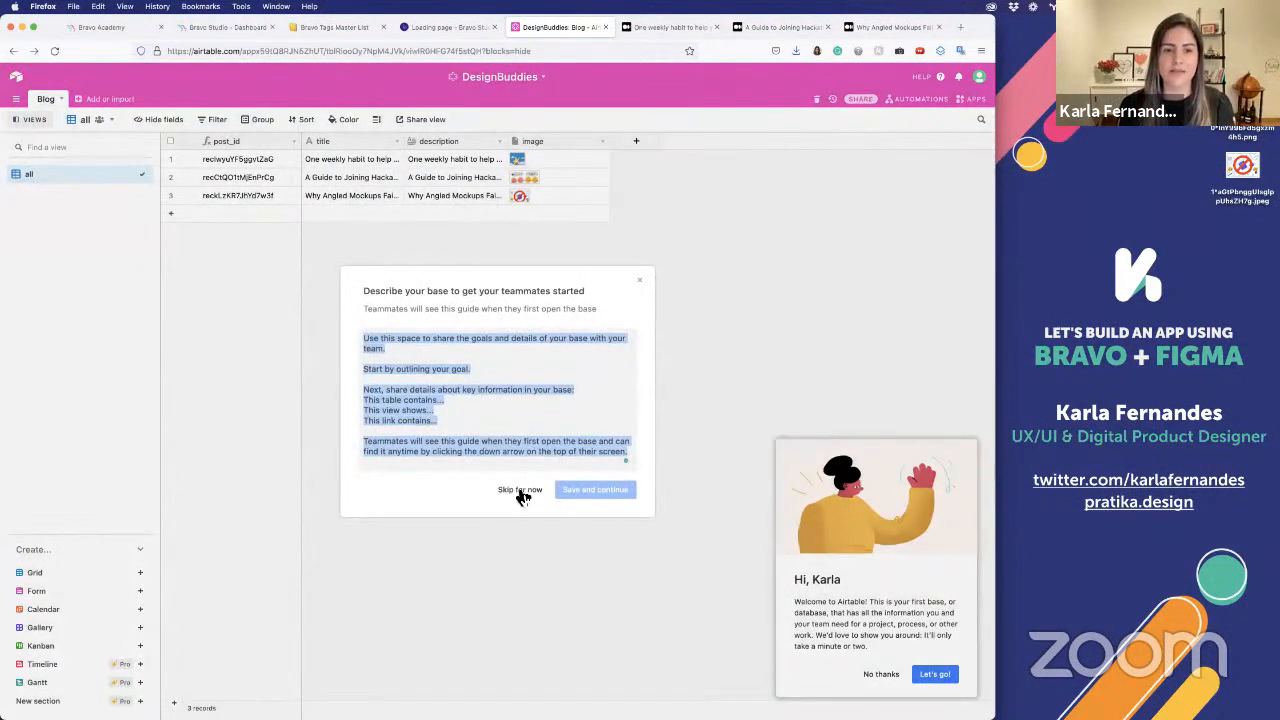
{"action": "left_click", "coordinate": [520, 490]}
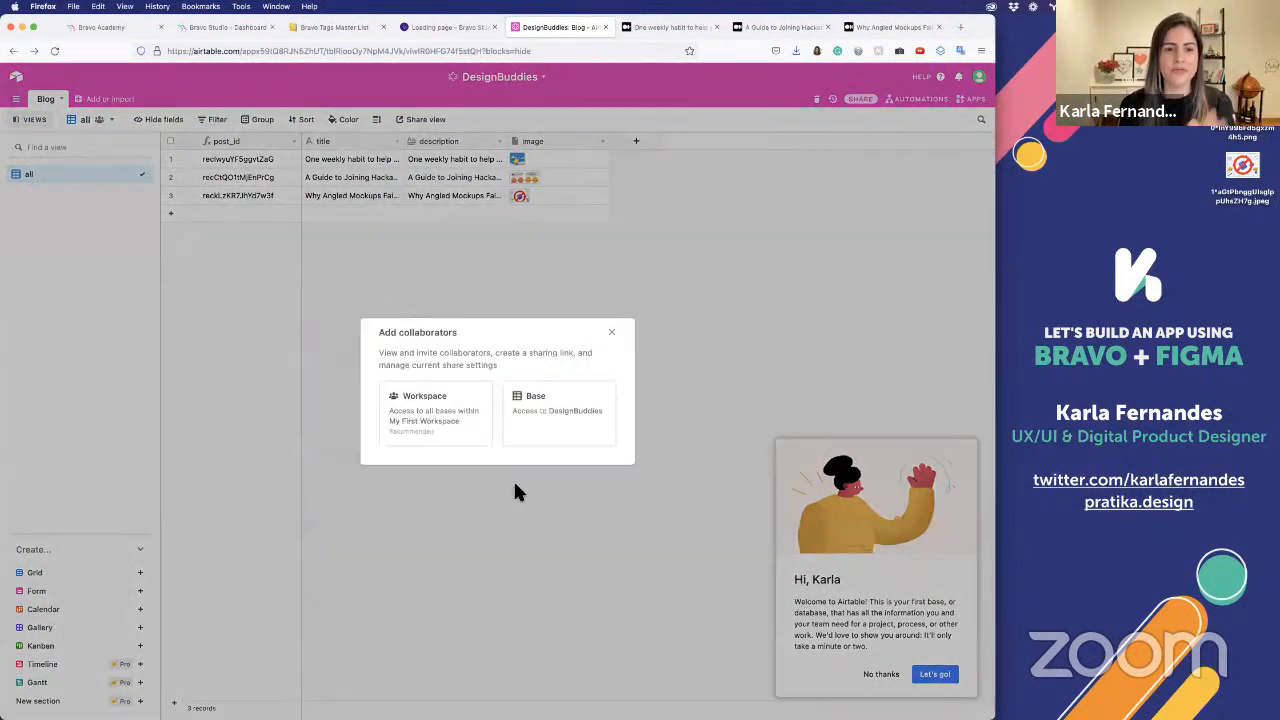
{"action": "left_click", "coordinate": [525, 397]}
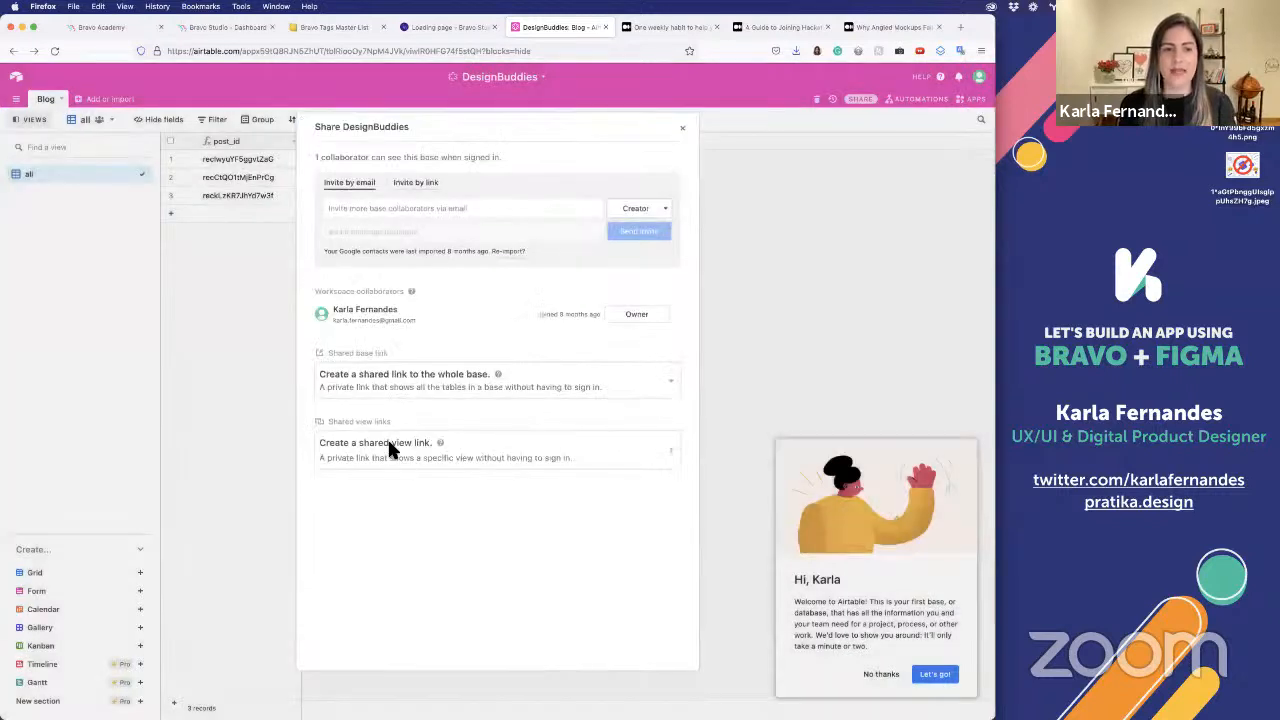
{"action": "left_click", "coordinate": [402, 392]}
{"action": "left_click", "coordinate": [378, 468]}
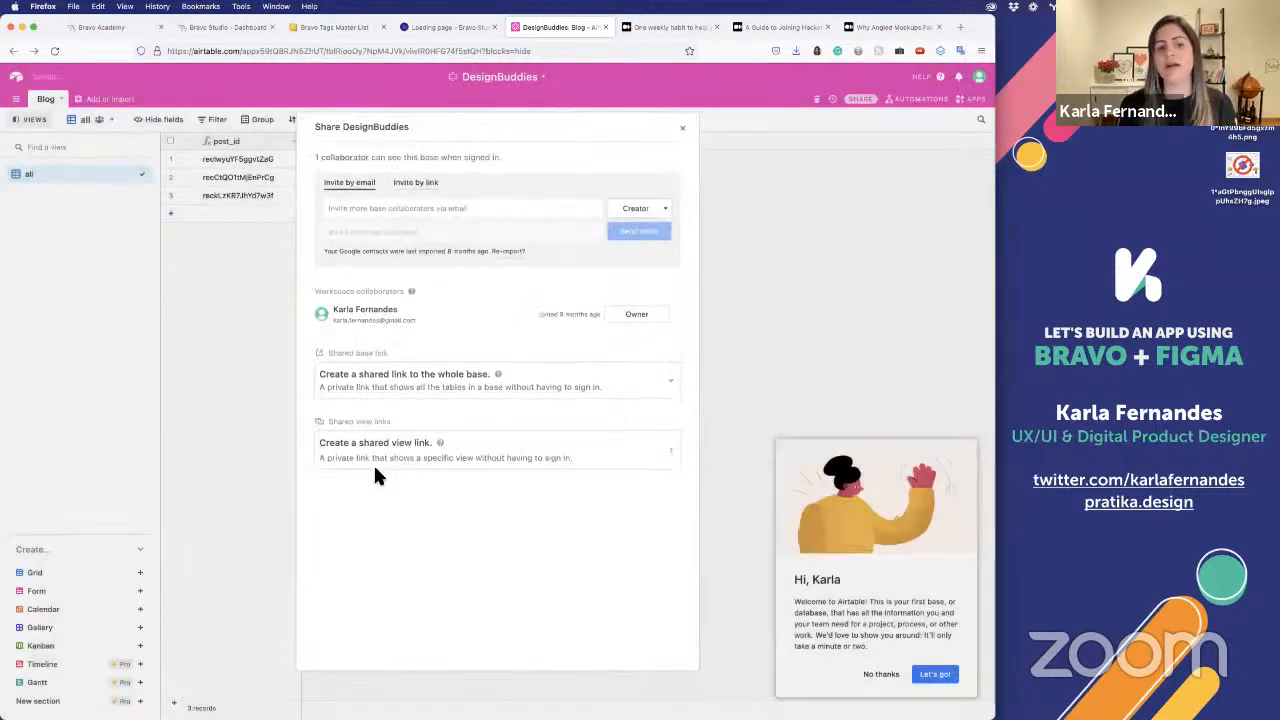
{"action": "left_click", "coordinate": [380, 407]}
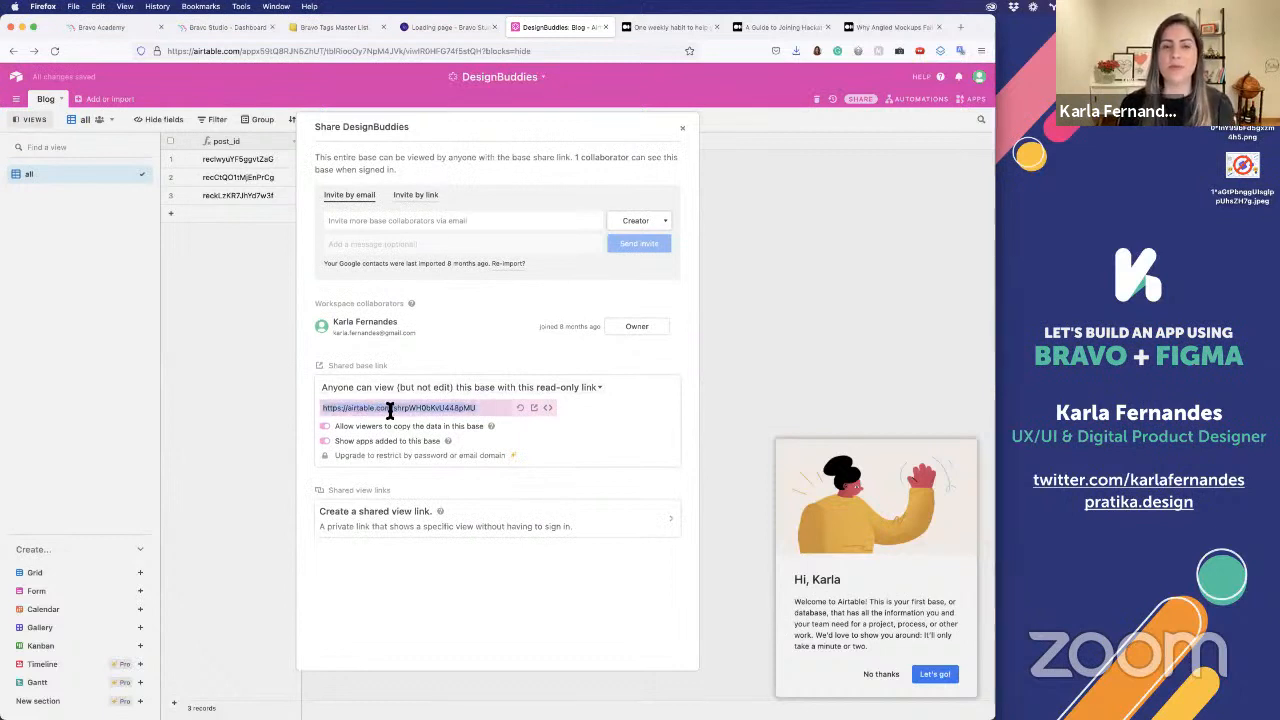
{"action": "right_click", "coordinate": [390, 410]}
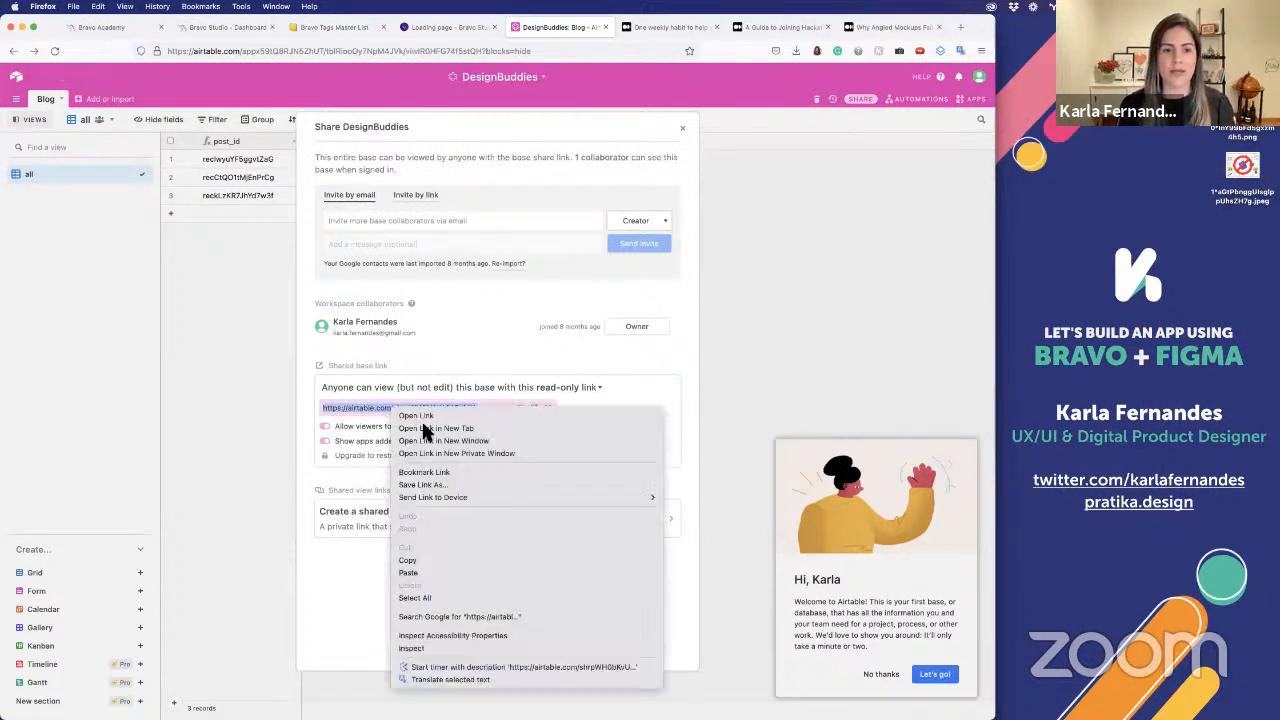
{"action": "left_click", "coordinate": [409, 564]}
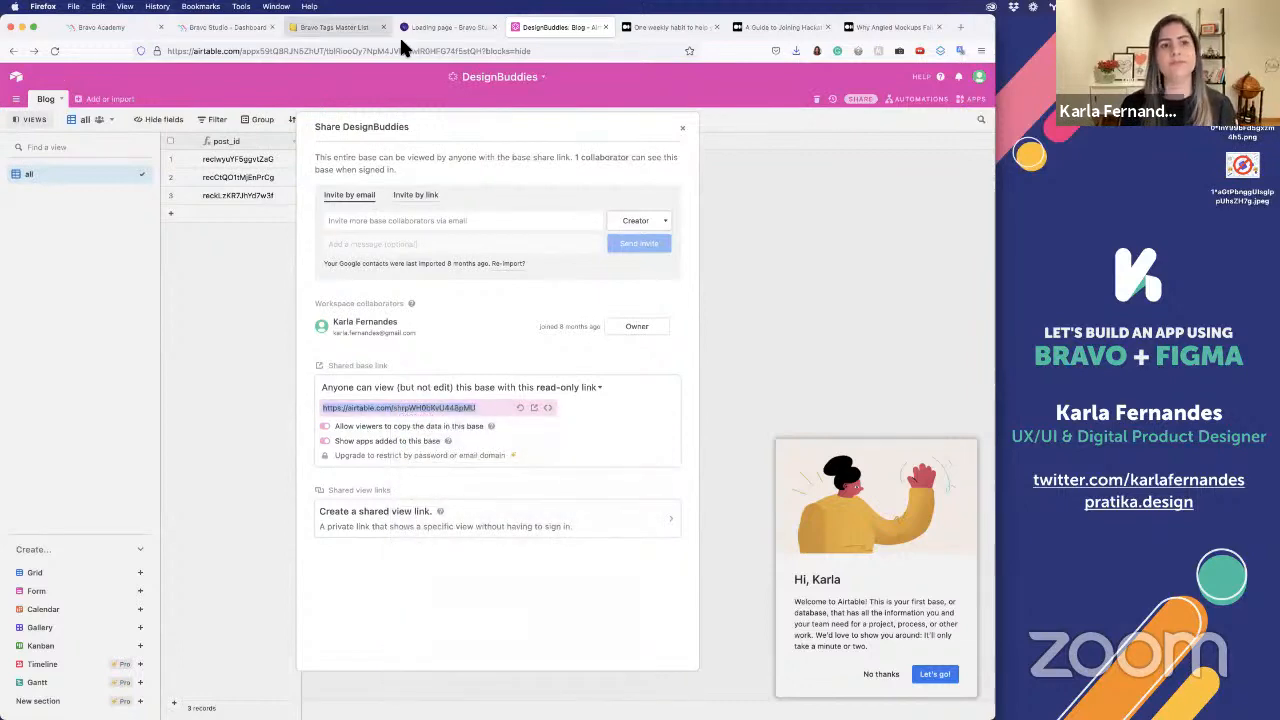
Switch to Bravo Studio and start a new data collection with the Airtable Wizard, supplying the copied base share link
{"action": "left_click", "coordinate": [89, 27]}
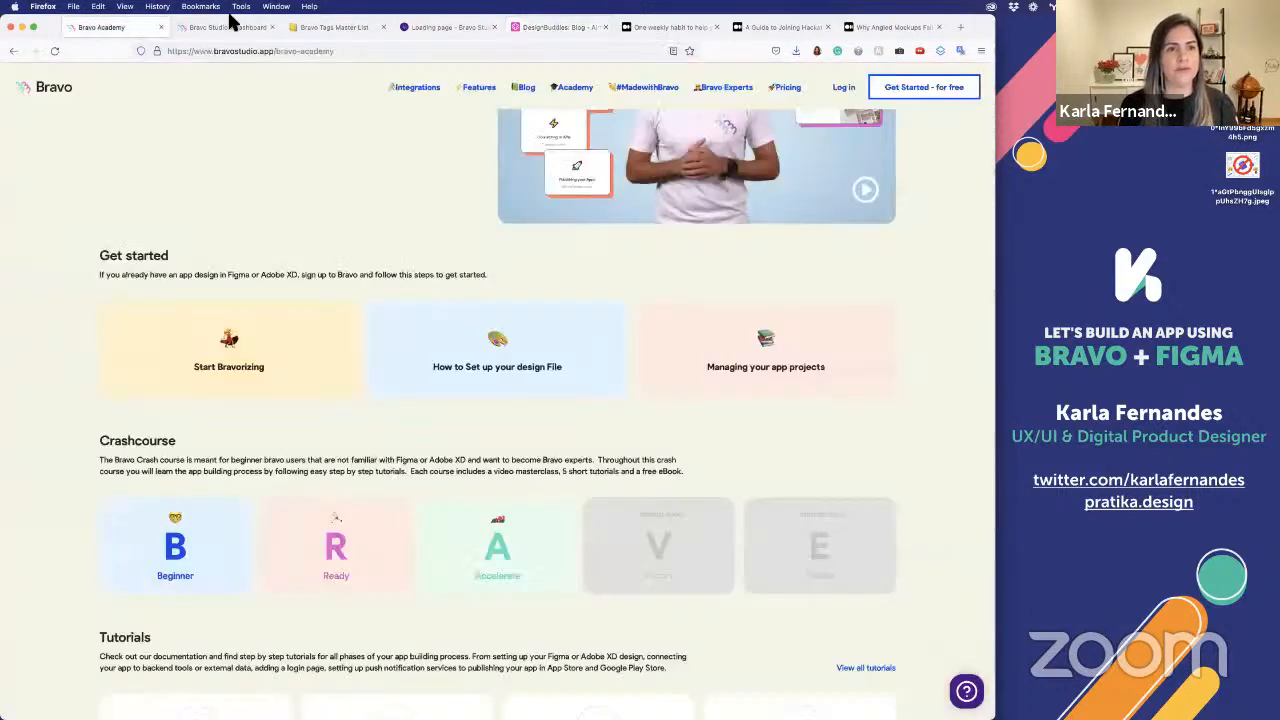
{"action": "left_click", "coordinate": [229, 27]}
{"action": "left_click", "coordinate": [64, 191]}
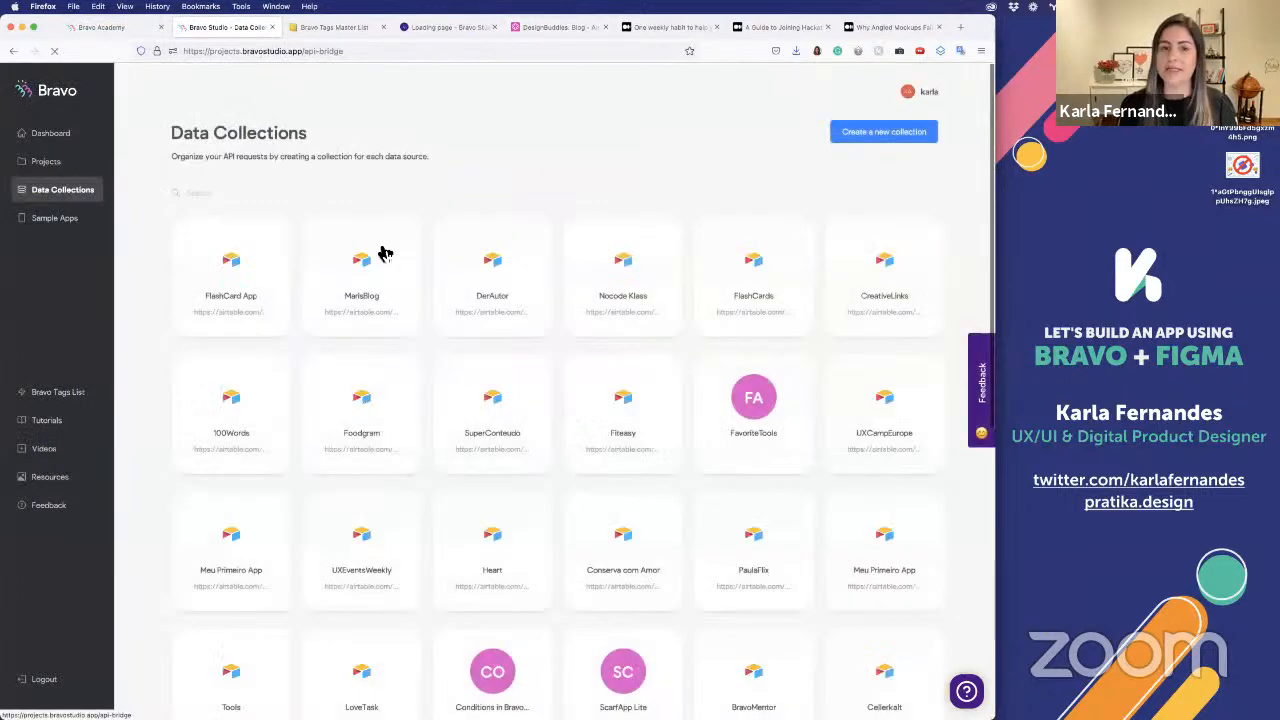
{"action": "left_click", "coordinate": [868, 136]}
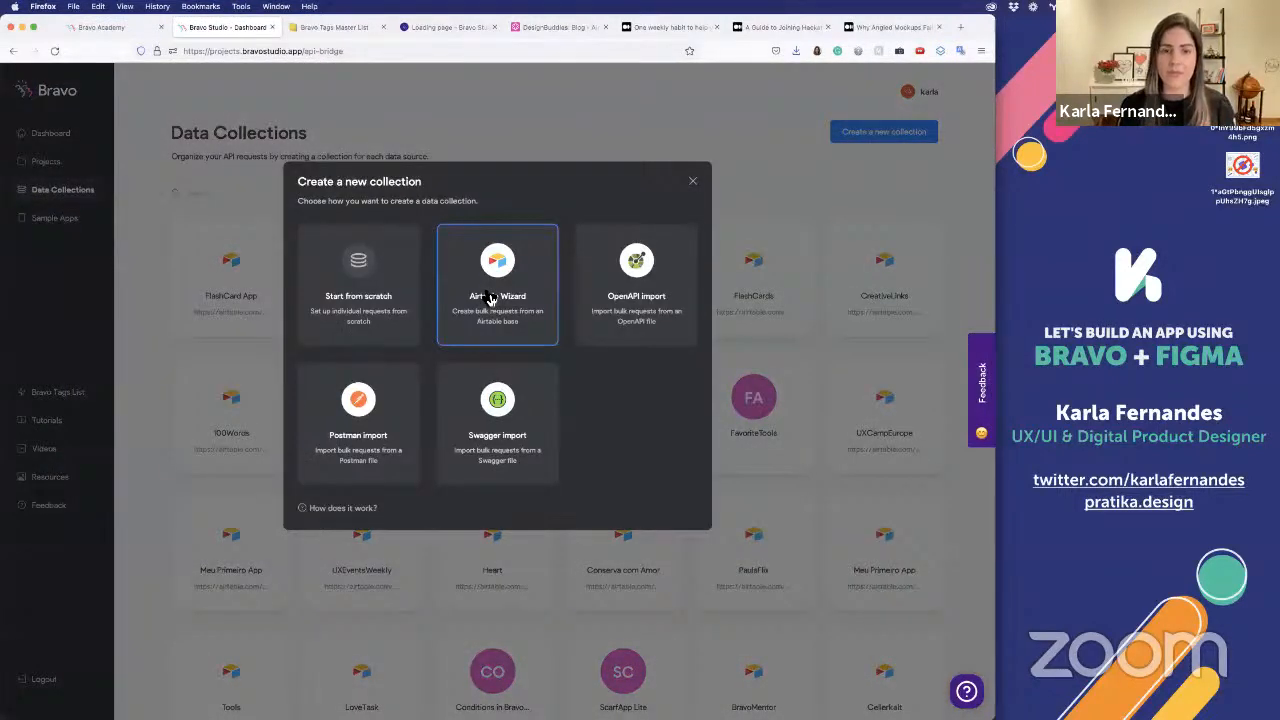
{"action": "left_click", "coordinate": [489, 298]}
{"action": "left_click", "coordinate": [555, 317]}
{"action": "key", "text": "ctrl+v"}
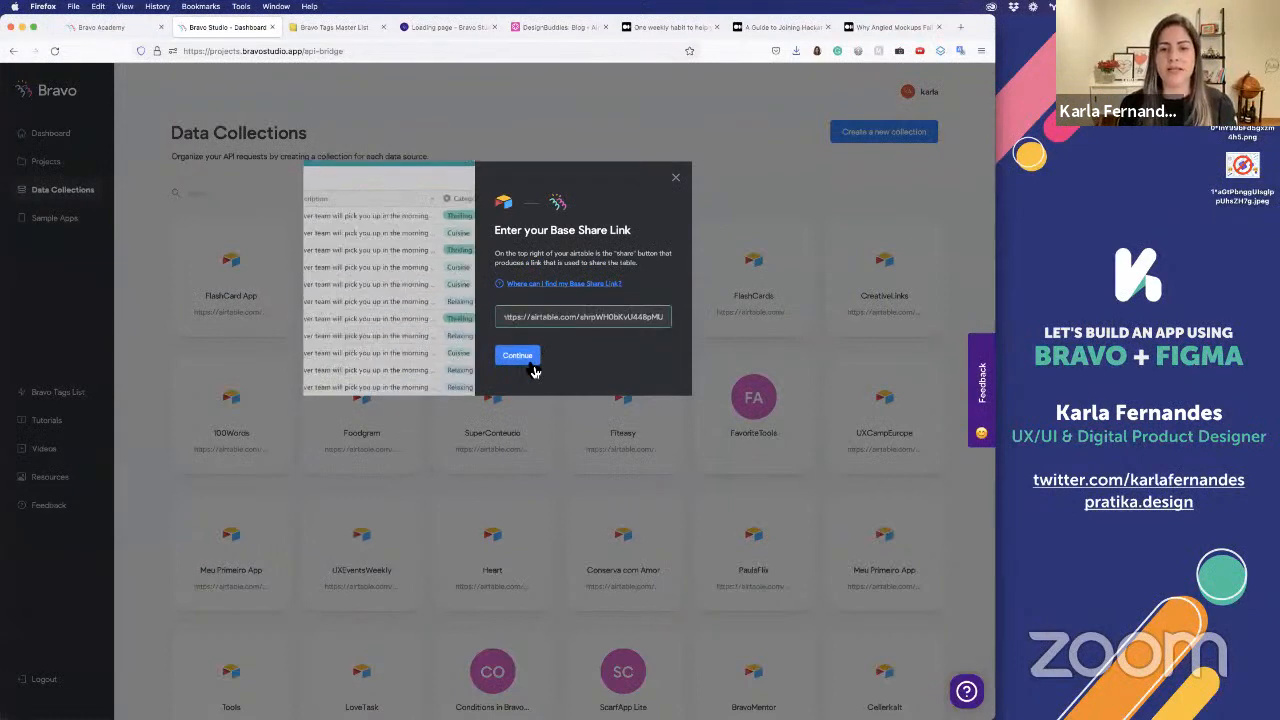
{"action": "left_click", "coordinate": [531, 366]}
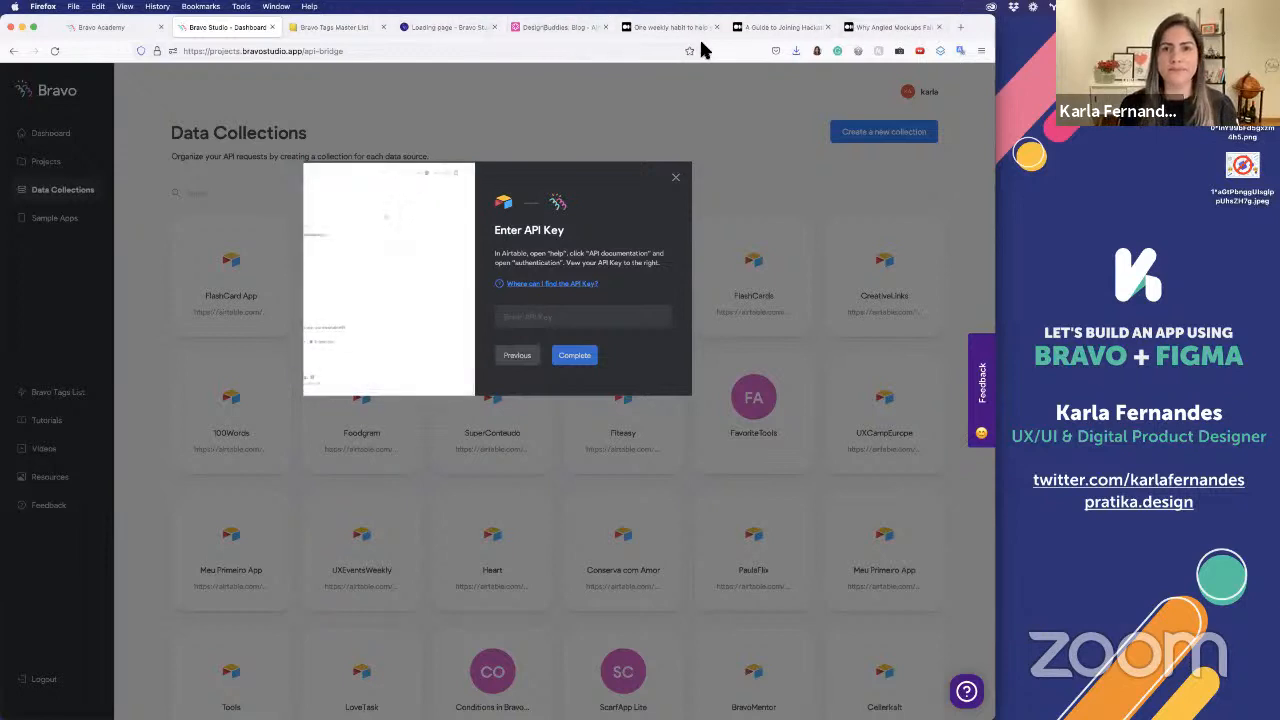
Return to Airtable, close the share dialog, then generate a personal API key in the account overview and copy it
{"action": "left_click", "coordinate": [530, 28]}
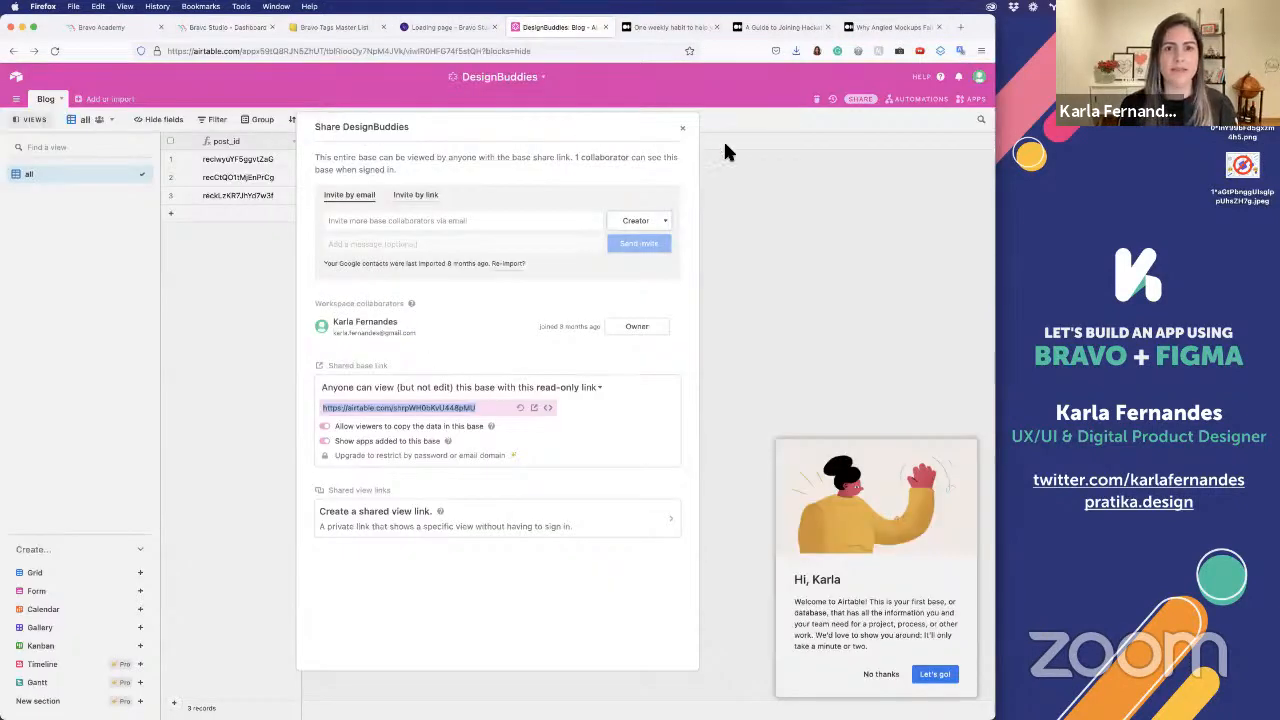
{"action": "left_click", "coordinate": [688, 128]}
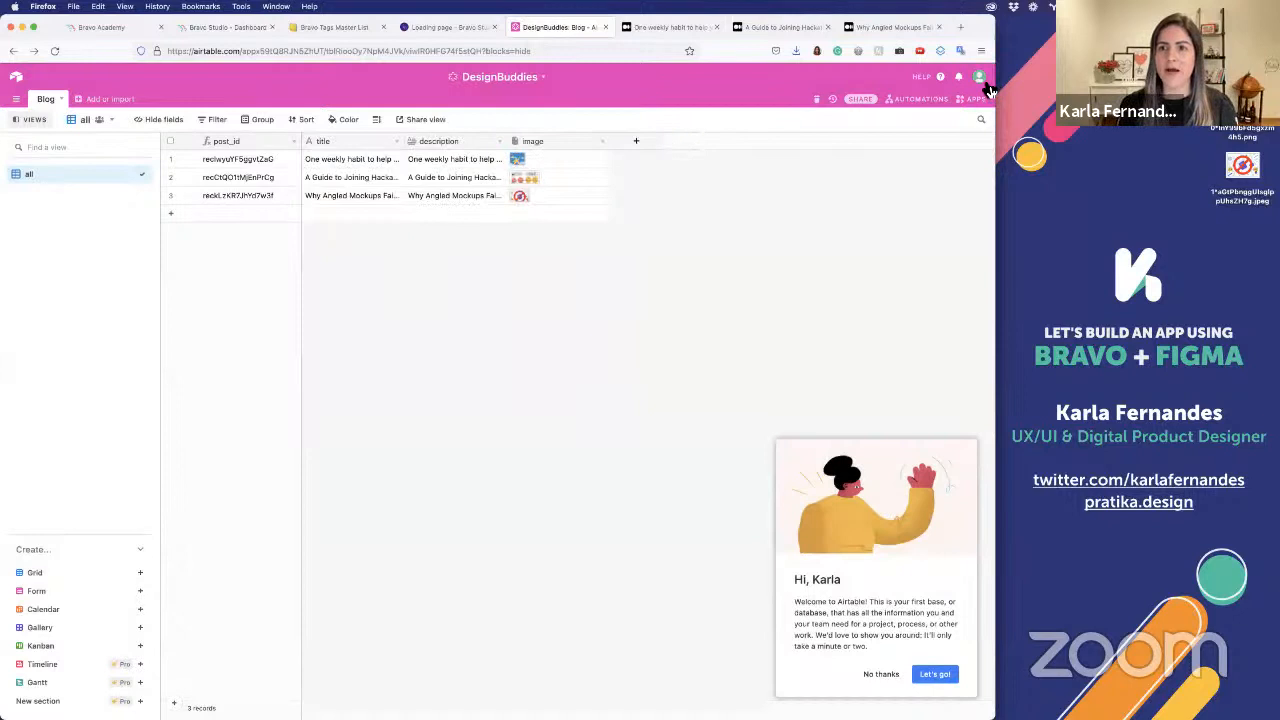
{"action": "left_click", "coordinate": [982, 80]}
{"action": "left_click", "coordinate": [917, 127]}
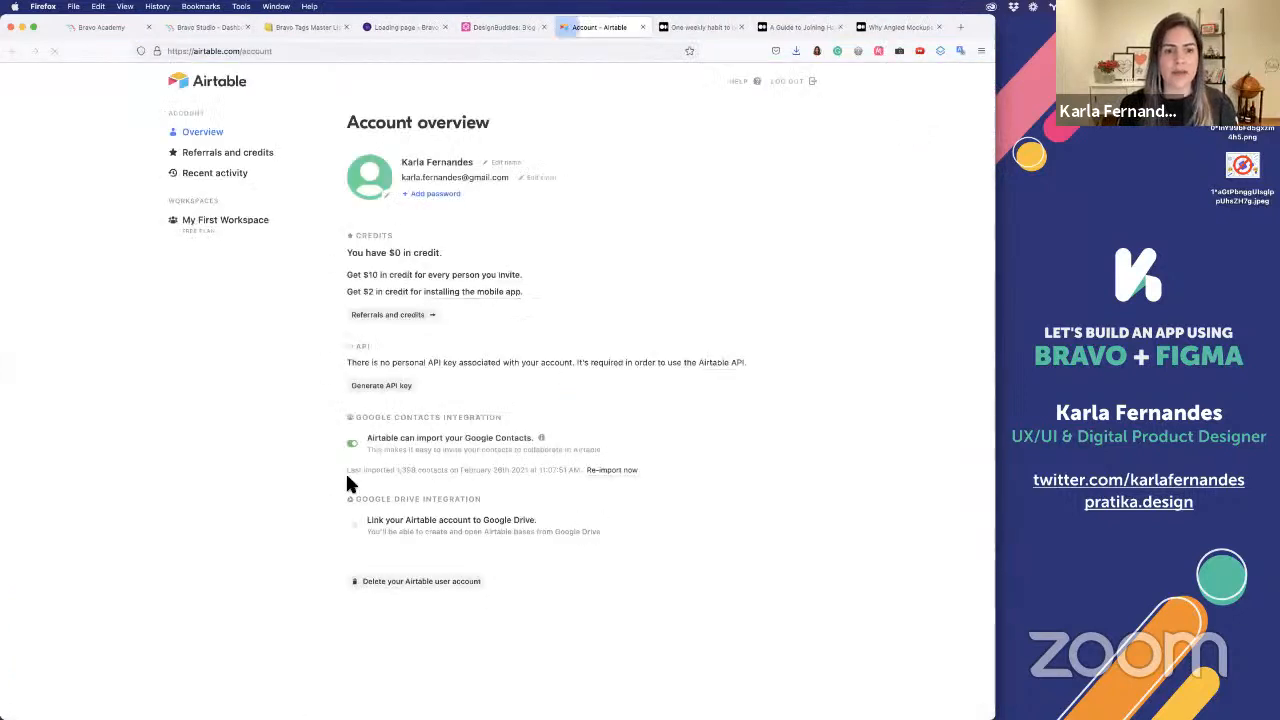
{"action": "left_click", "coordinate": [390, 386]}
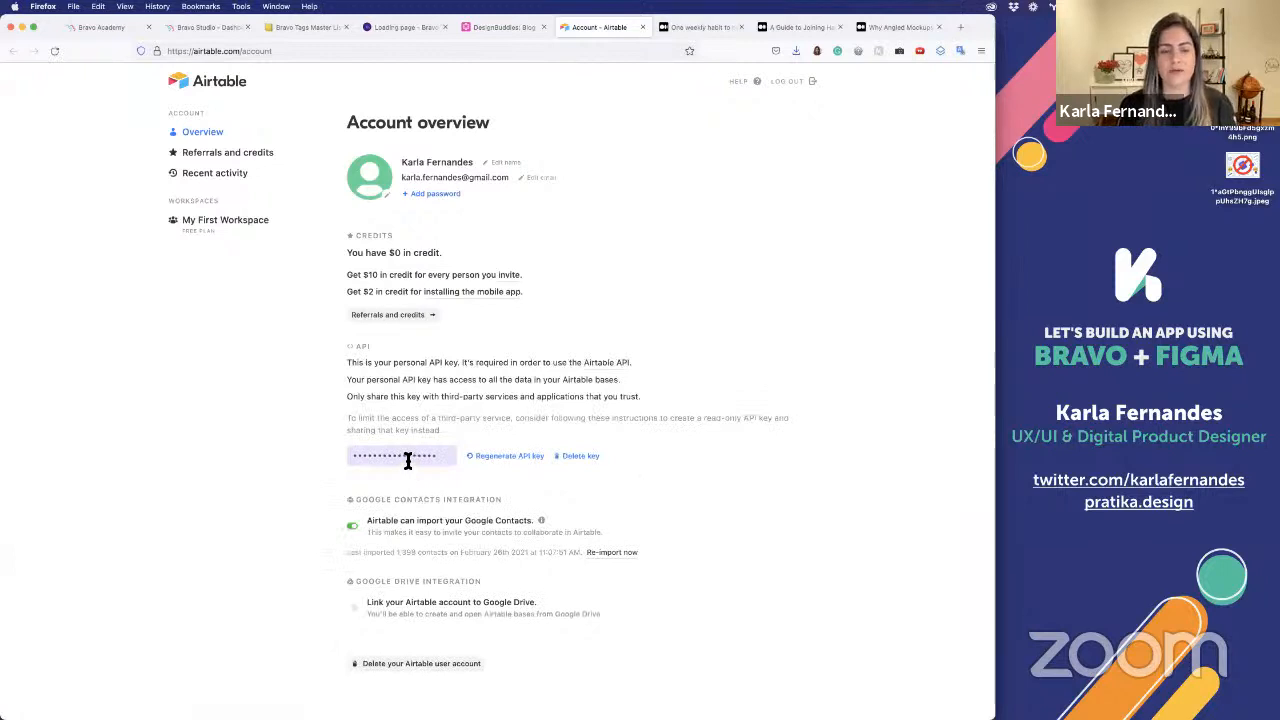
{"action": "left_click", "coordinate": [368, 455]}
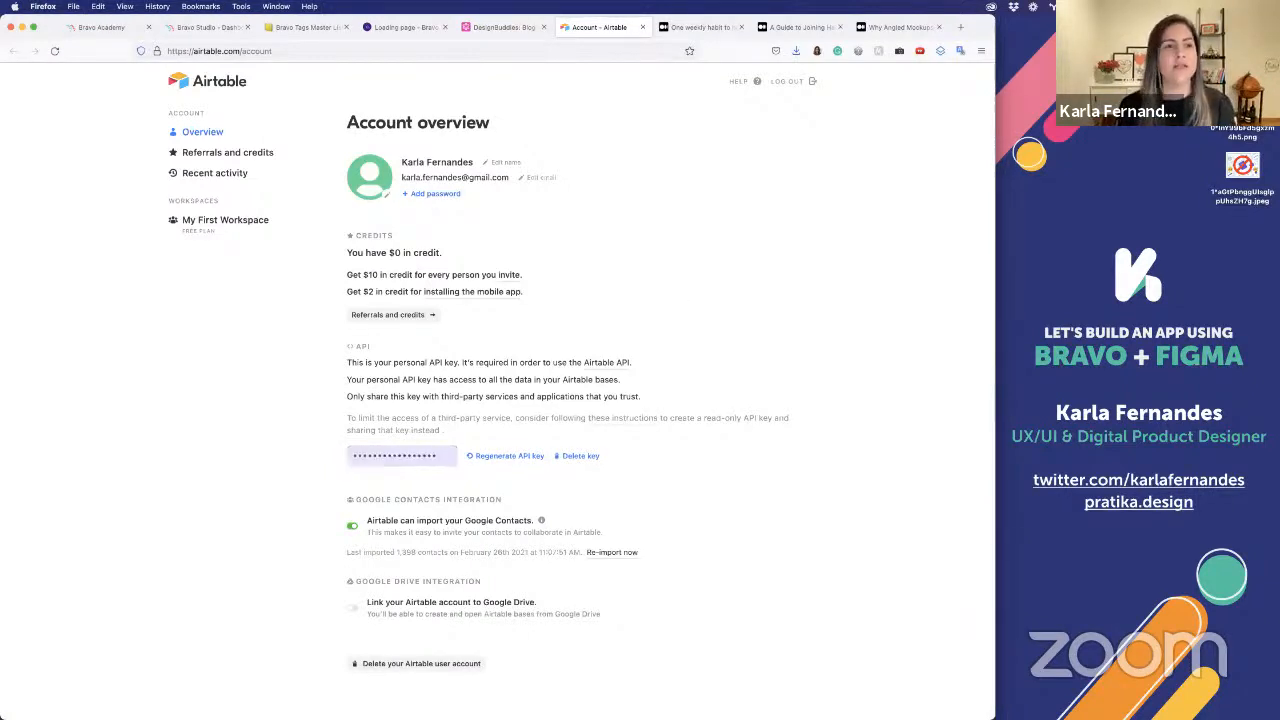
Switch back to Bravo Studio, paste the Airtable API key into the wizard, and complete the data collection import
{"action": "left_click", "coordinate": [100, 27]}
{"action": "left_click", "coordinate": [218, 27]}
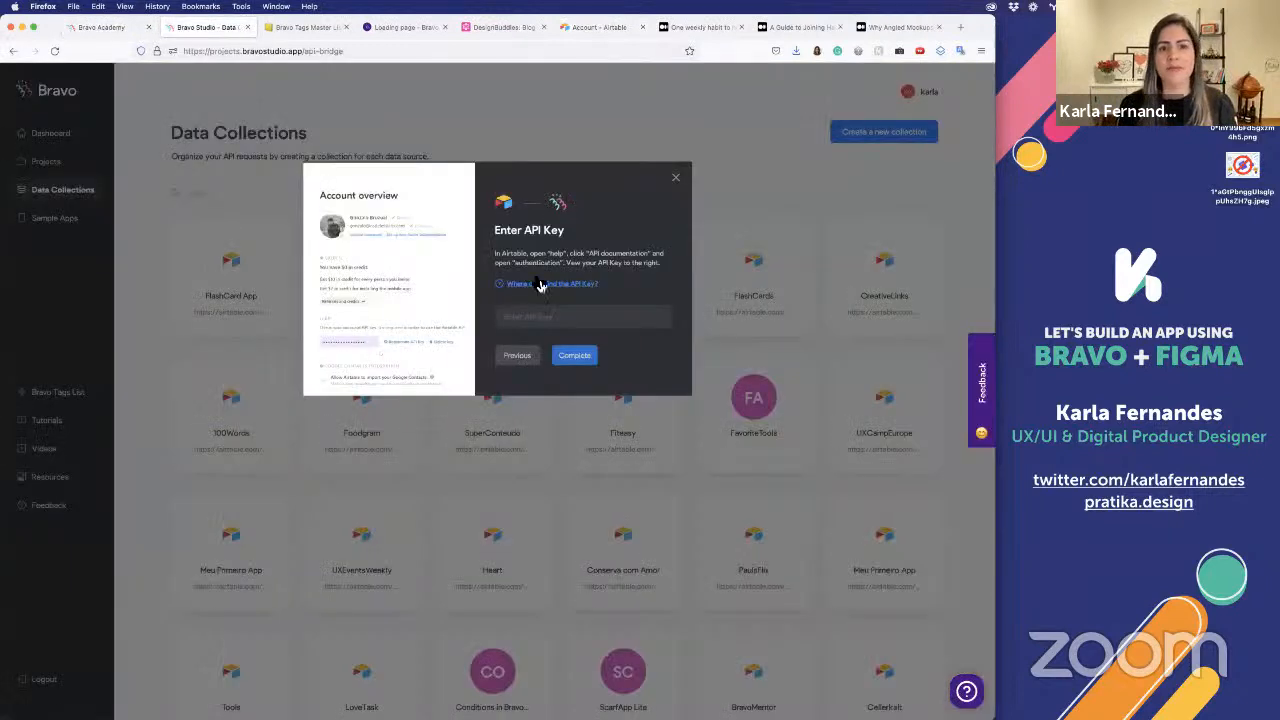
{"action": "left_click", "coordinate": [521, 316]}
{"action": "key", "text": "super+v"}
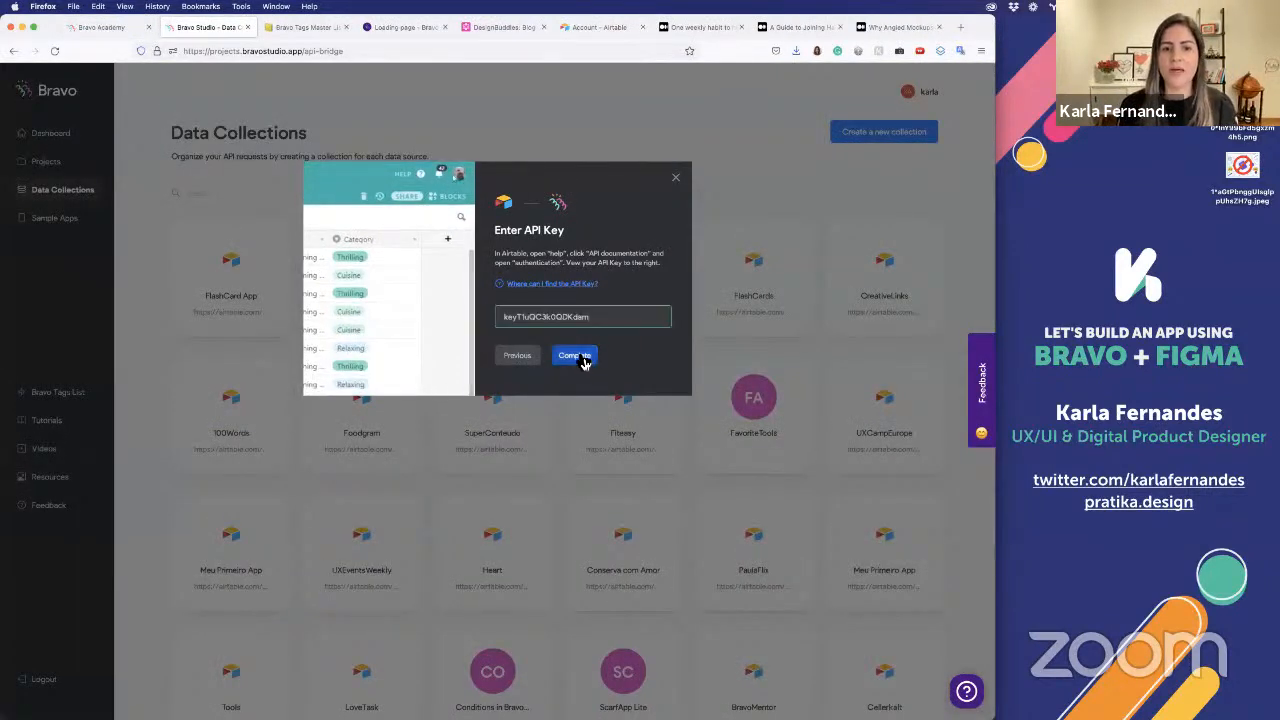
{"action": "left_click", "coordinate": [585, 360]}
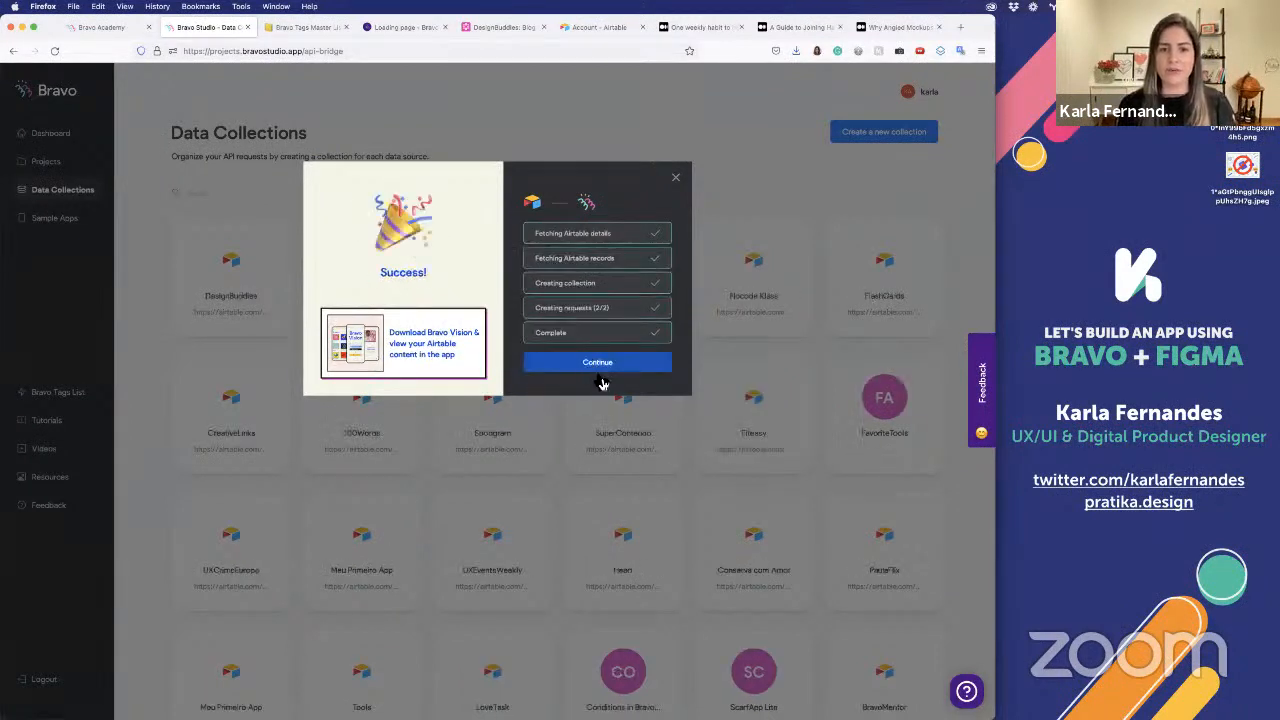
Continue to the DesignBuddies collection, view the Blog - Detail request, then return to Blog - List and send its request
{"action": "left_click", "coordinate": [598, 366]}
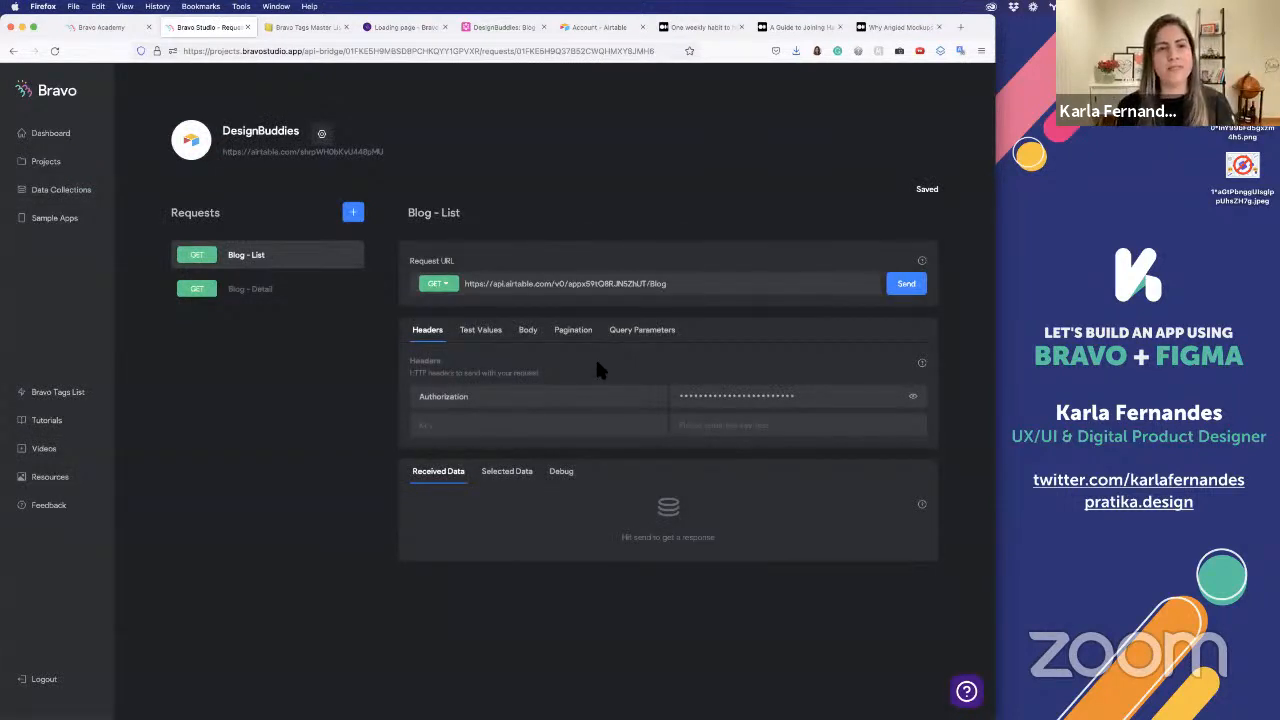
{"action": "left_click", "coordinate": [303, 290]}
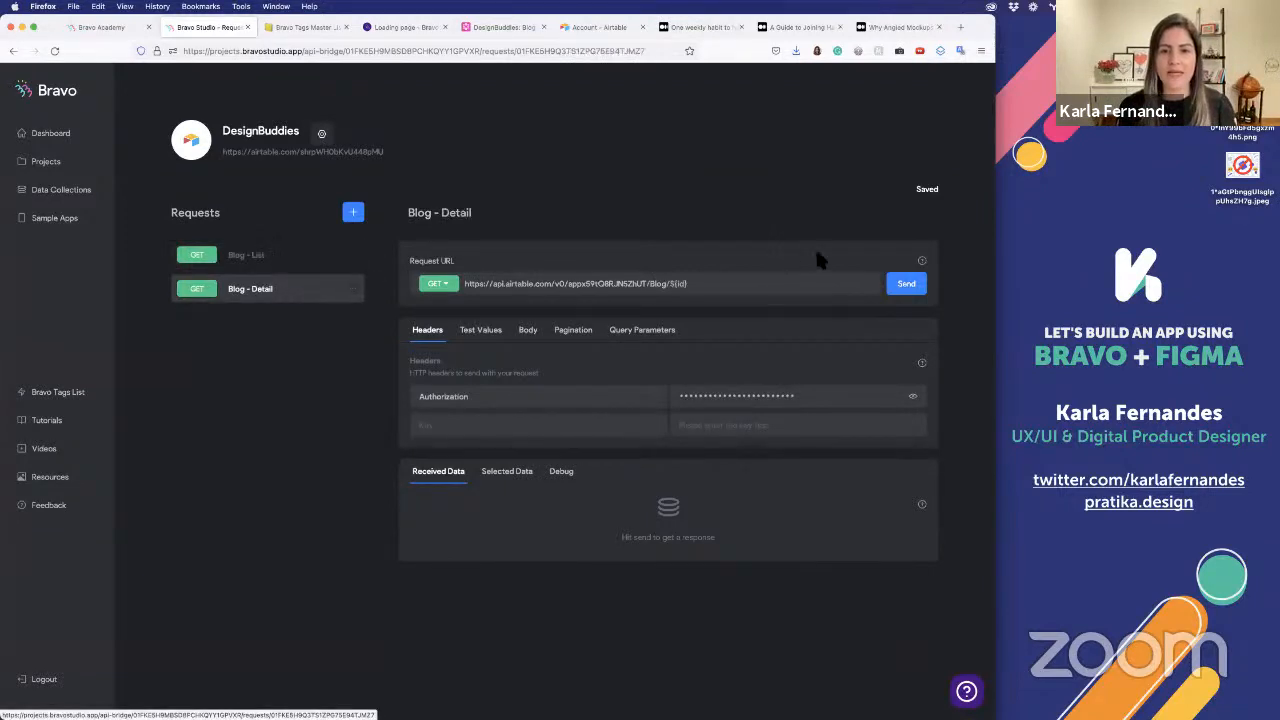
{"action": "right_click", "coordinate": [223, 258]}
{"action": "left_click", "coordinate": [249, 256]}
{"action": "left_click", "coordinate": [254, 264]}
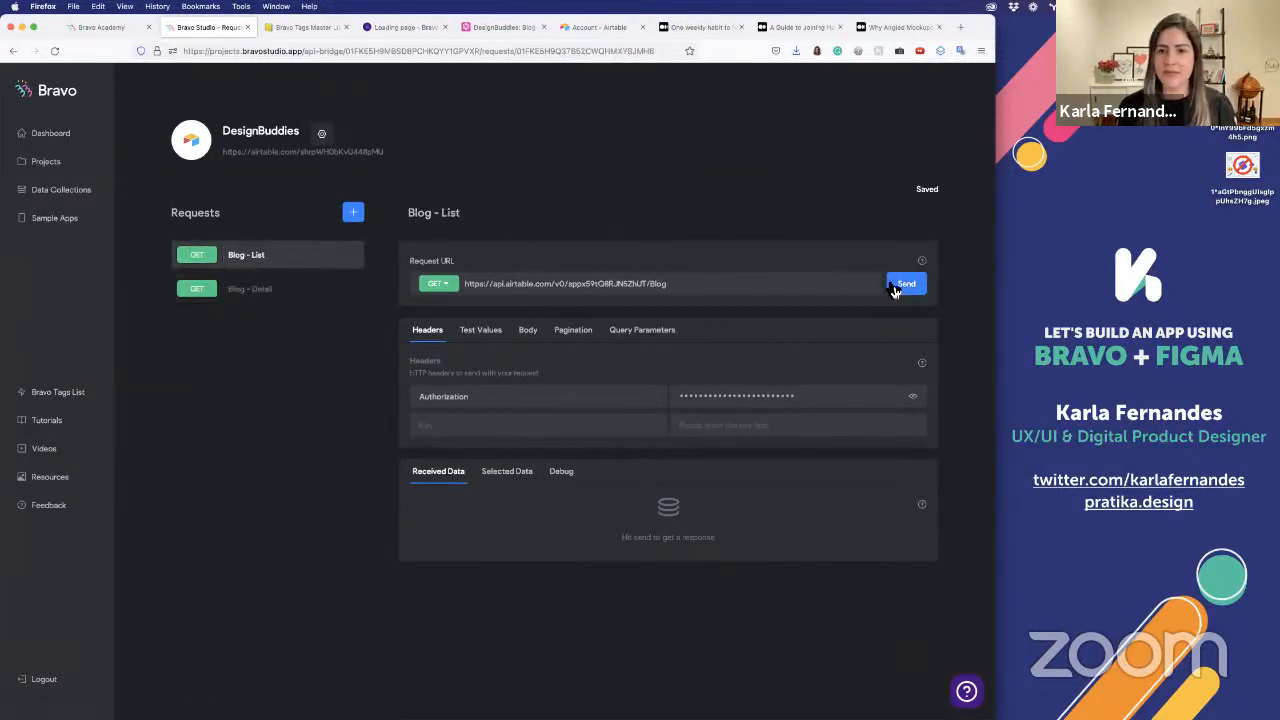
{"action": "left_click", "coordinate": [906, 287]}
Examine the data fields received for Blog - List, including the record selection options and the title, description and image fields
{"action": "scroll", "coordinate": [657, 382], "scroll_direction": "down", "scroll_amount": 8}
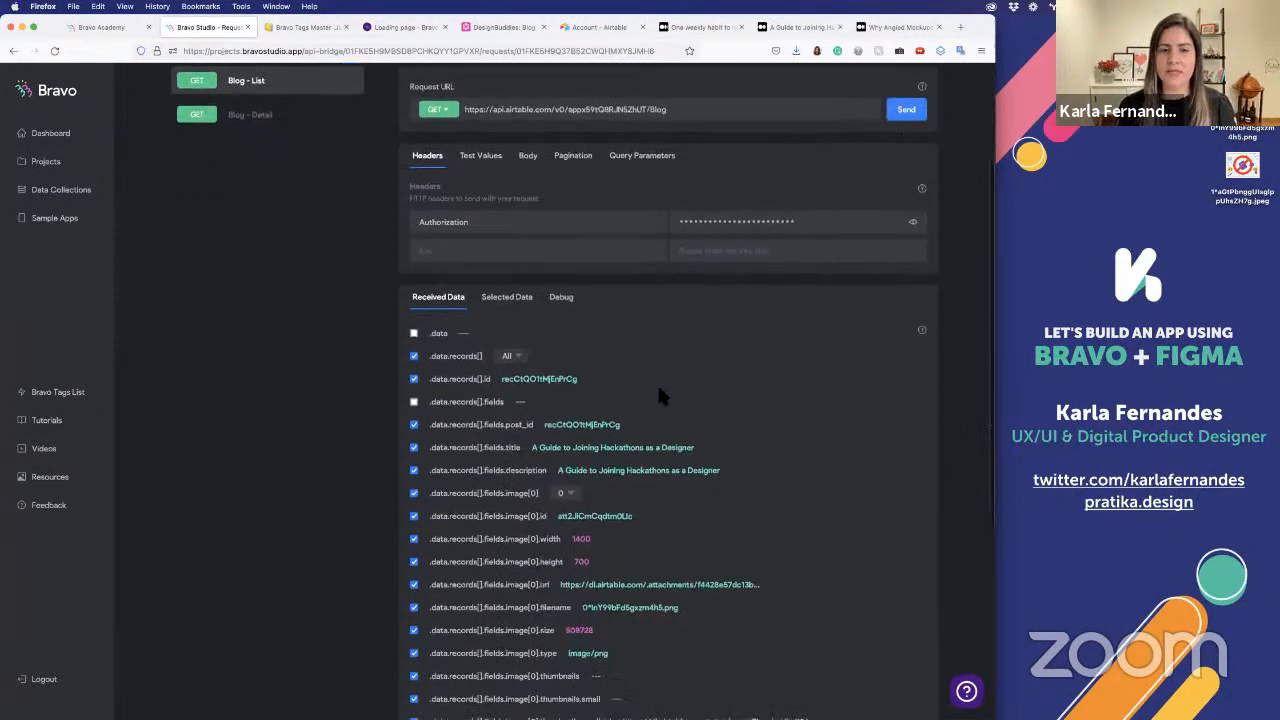
{"action": "scroll", "coordinate": [617, 261], "scroll_direction": "down", "scroll_amount": 3}
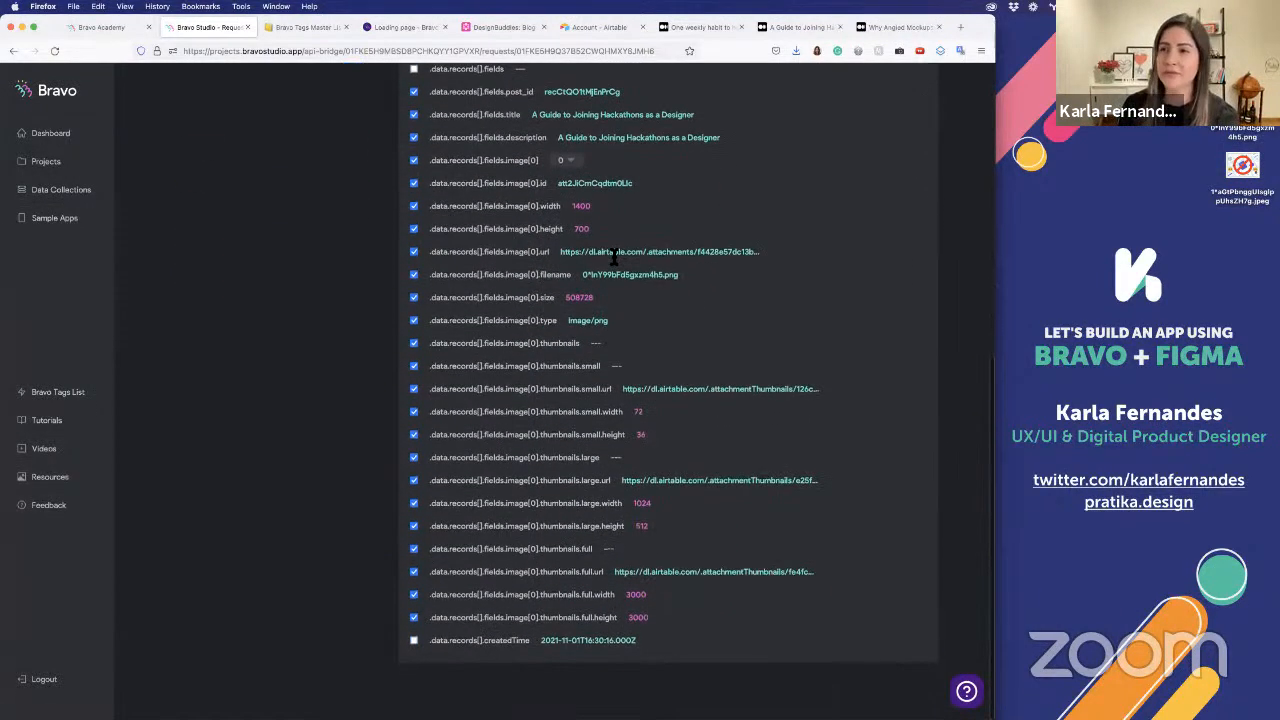
{"action": "scroll", "coordinate": [613, 256], "scroll_direction": "up", "scroll_amount": 6}
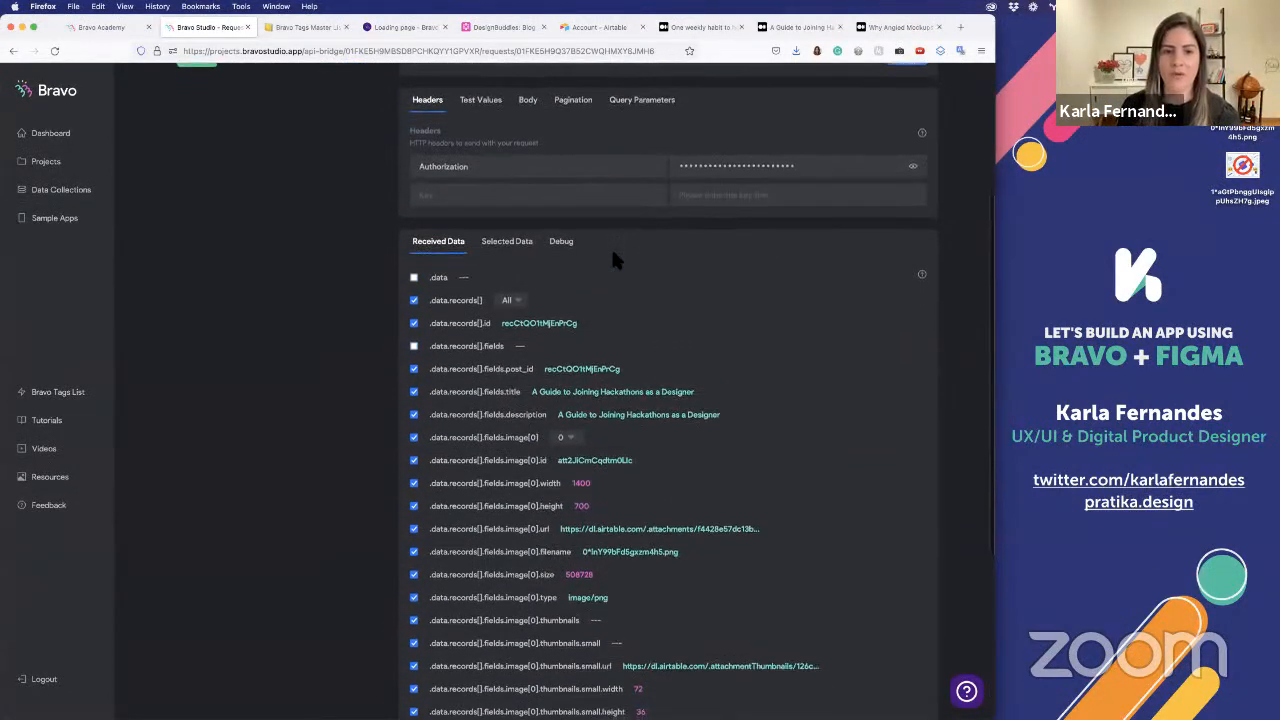
{"action": "scroll", "coordinate": [611, 257], "scroll_direction": "down", "scroll_amount": 5}
{"action": "scroll", "coordinate": [508, 223], "scroll_direction": "up", "scroll_amount": 3}
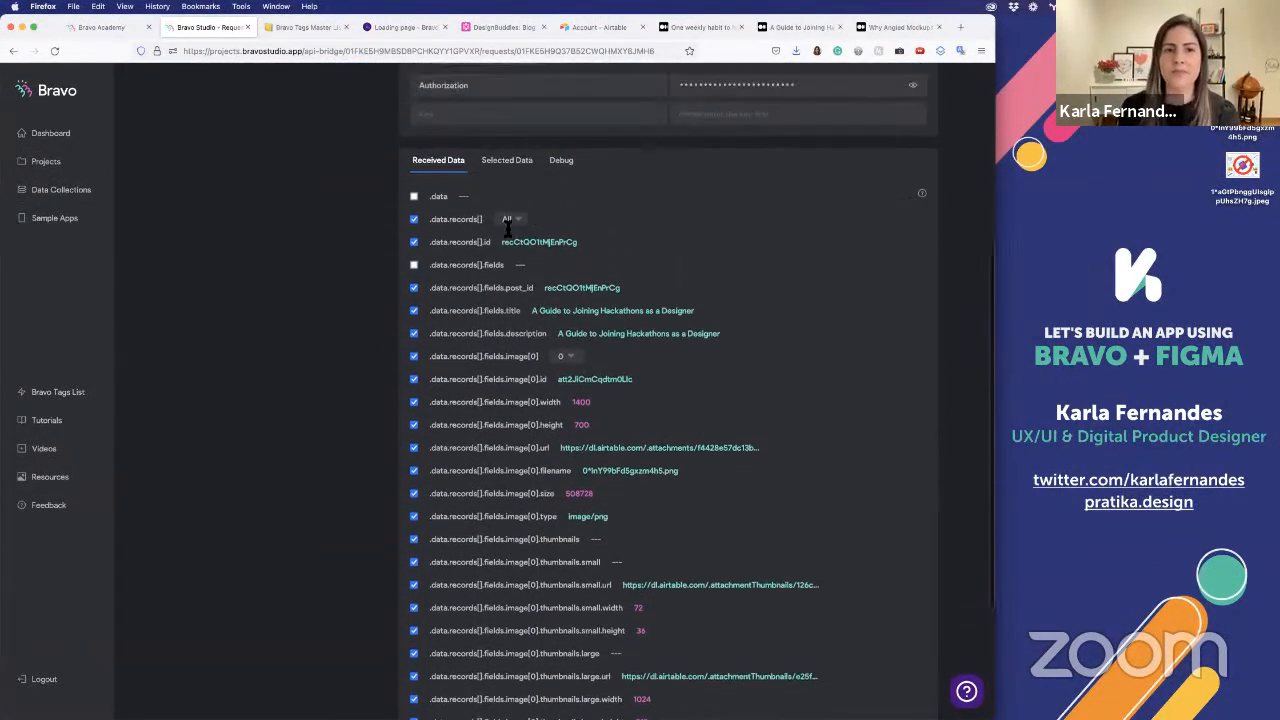
{"action": "left_click", "coordinate": [514, 220]}
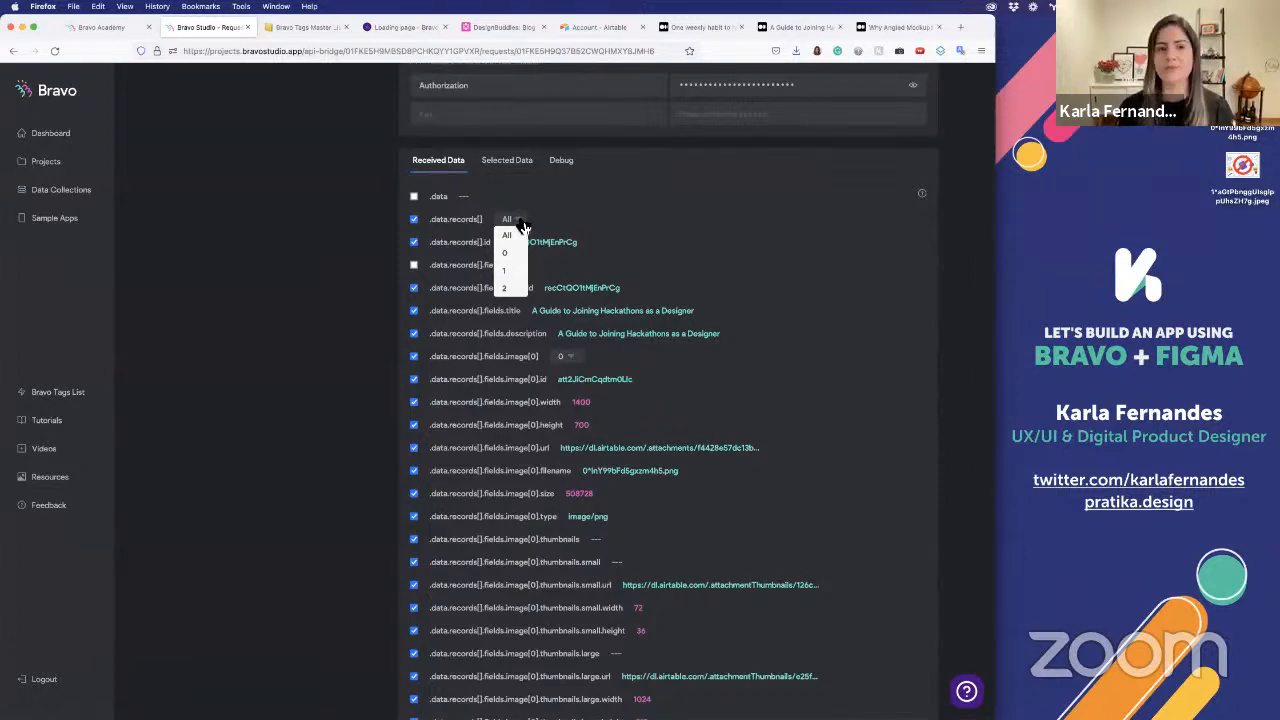
{"action": "left_click", "coordinate": [520, 224]}
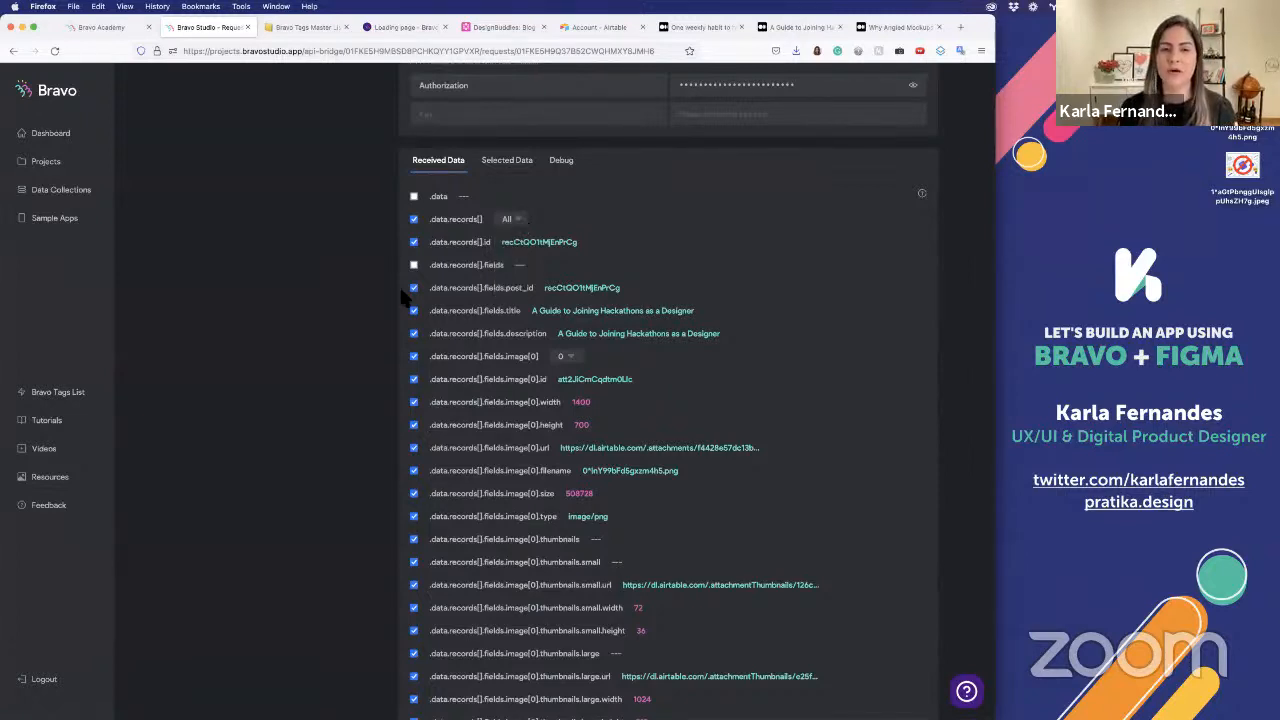
{"action": "scroll", "coordinate": [405, 297], "scroll_direction": "down", "scroll_amount": 2}
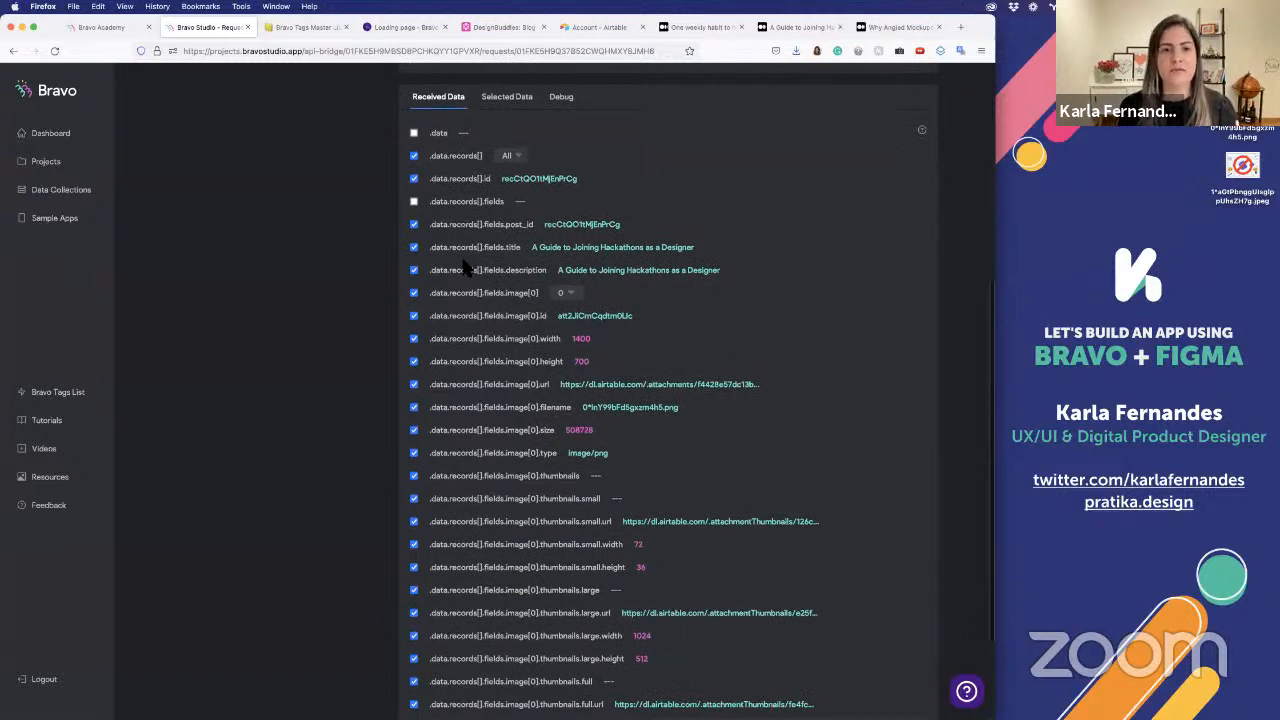
{"action": "scroll", "coordinate": [464, 262], "scroll_direction": "down", "scroll_amount": 2}
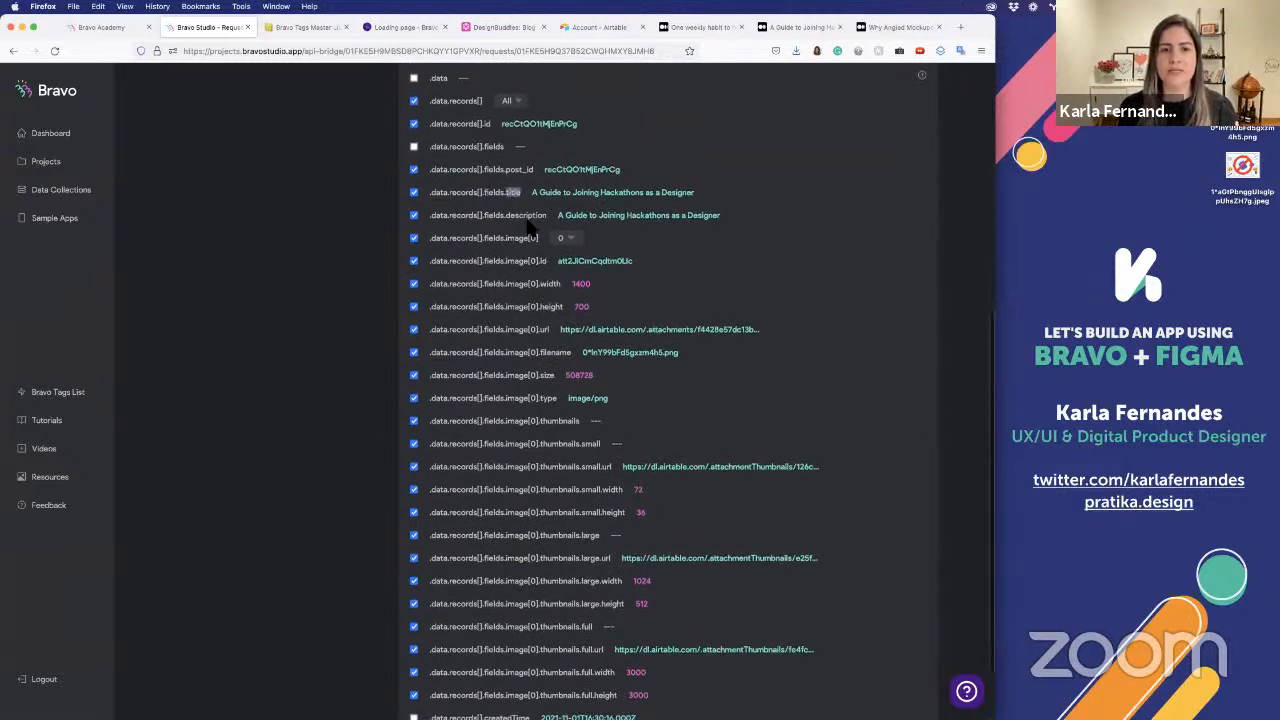
{"action": "scroll", "coordinate": [705, 295], "scroll_direction": "down", "scroll_amount": 2}
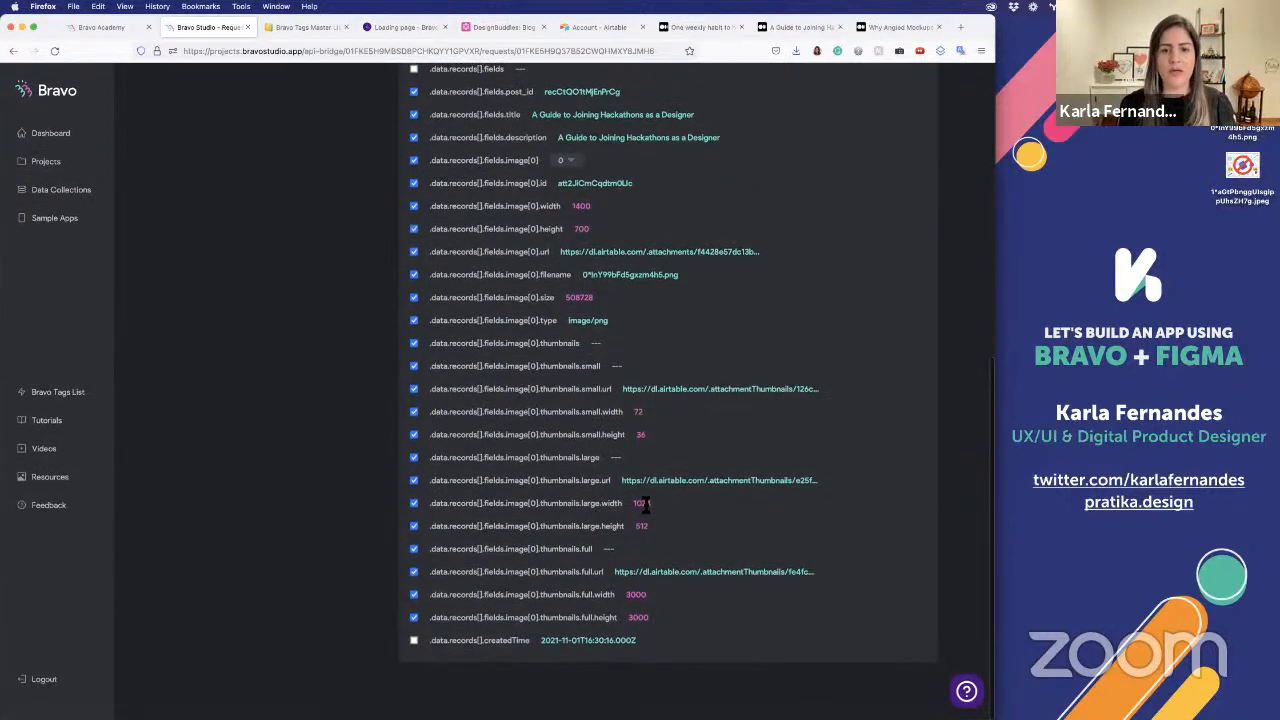
Deselect the large and full thumbnail fields in the received data, keeping only the large thumbnail URL selected
{"action": "triple_click", "coordinate": [585, 480]}
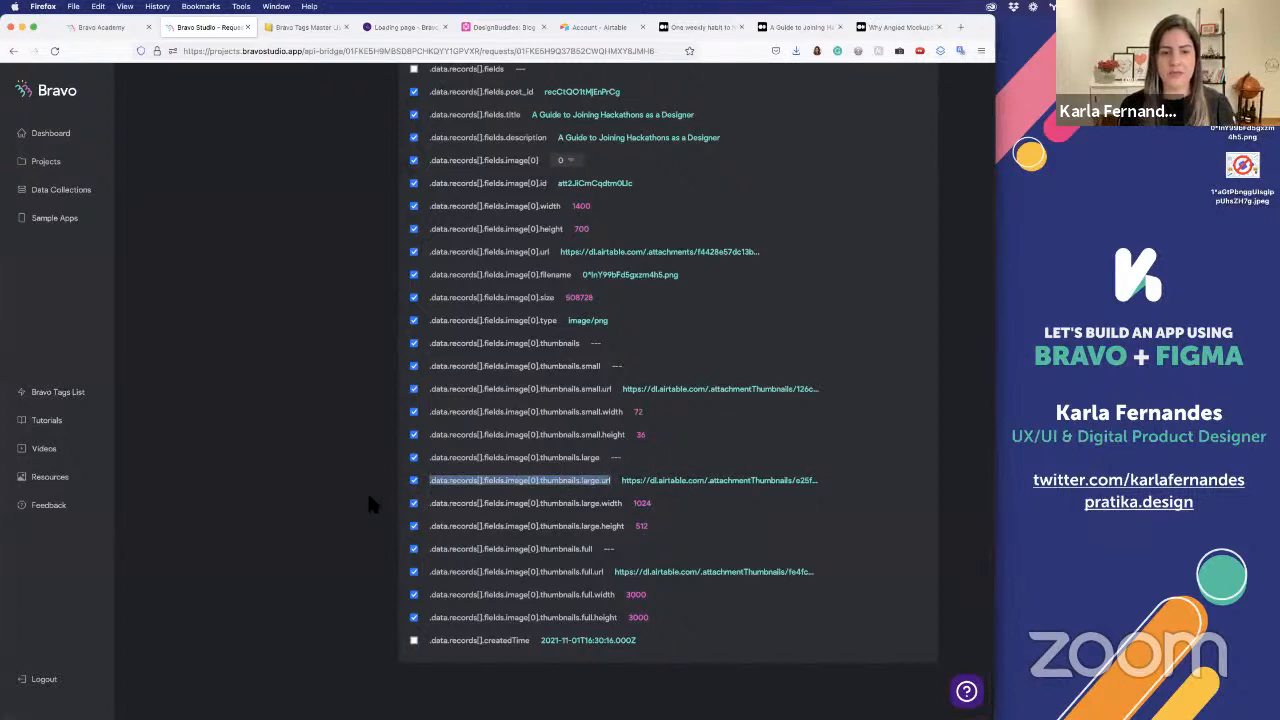
{"action": "left_click", "coordinate": [409, 469]}
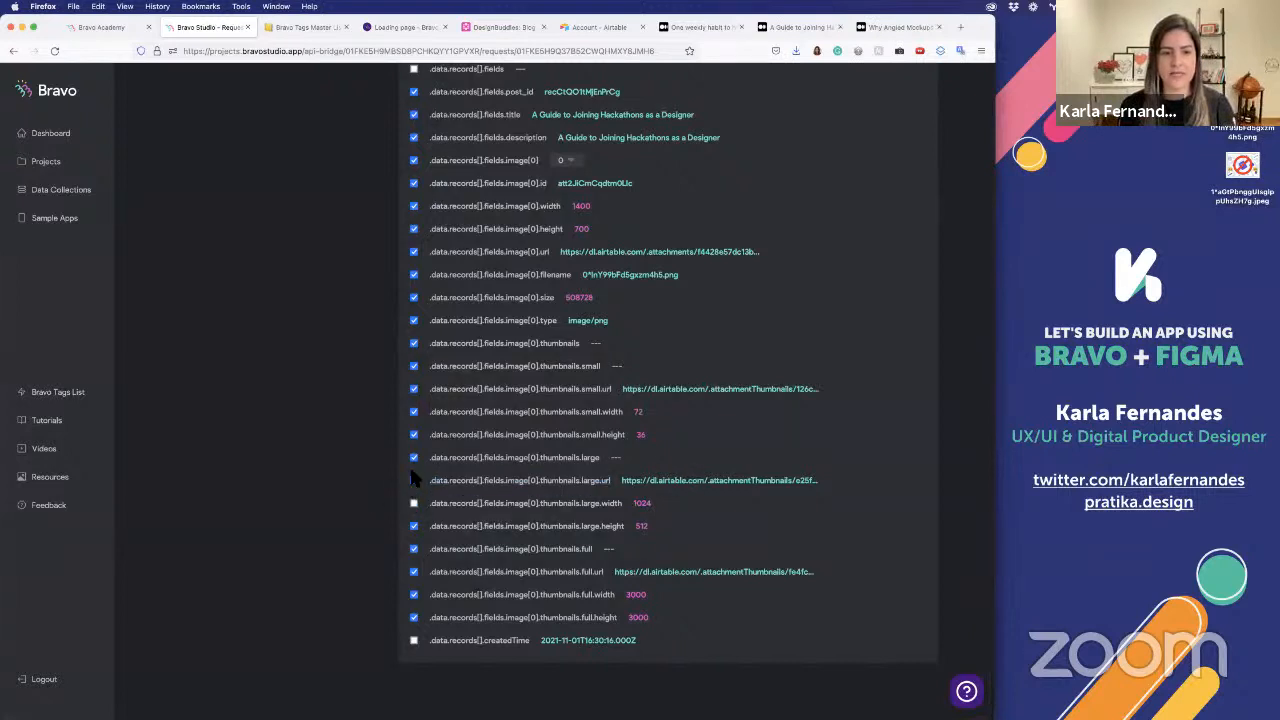
{"action": "left_click", "coordinate": [413, 458]}
{"action": "left_click", "coordinate": [413, 526]}
{"action": "left_click", "coordinate": [413, 549]}
{"action": "left_click", "coordinate": [413, 571]}
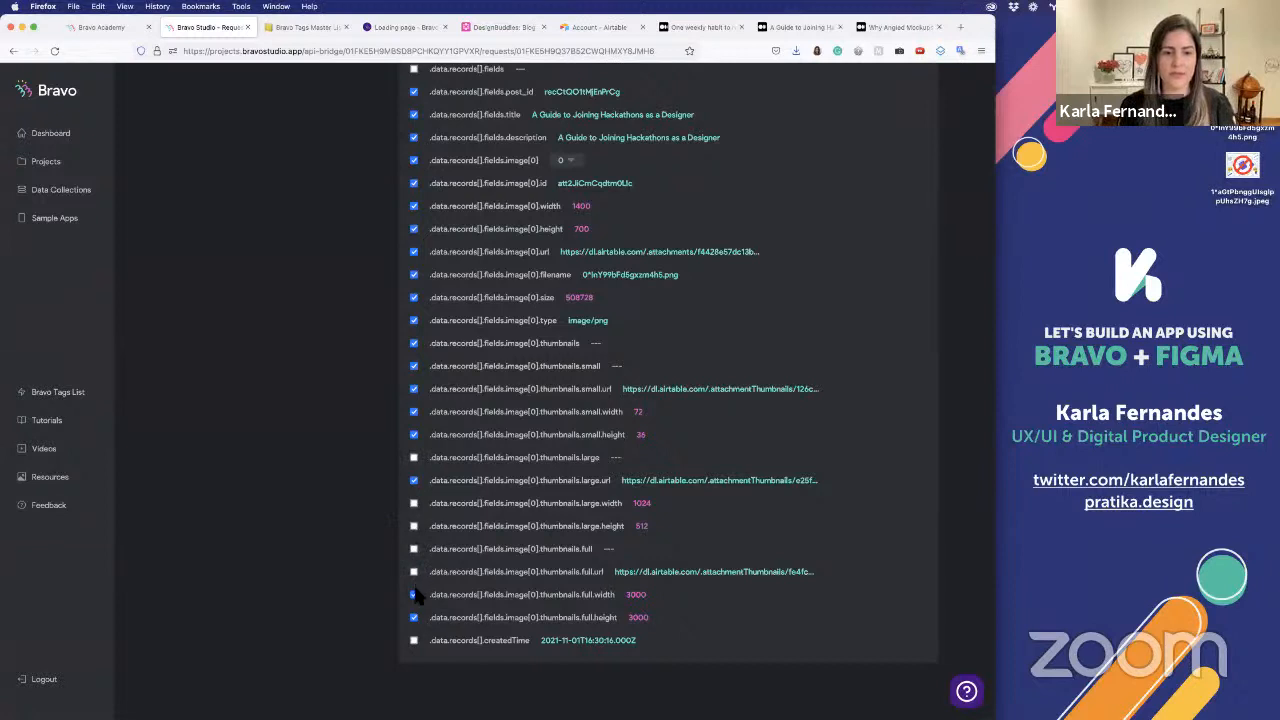
{"action": "left_click", "coordinate": [413, 594]}
{"action": "left_click", "coordinate": [413, 617]}
Deselect the small thumbnail's width, height and URL along with the parent thumbnails and thumbnails.small fields
{"action": "left_click", "coordinate": [413, 411]}
{"action": "left_click", "coordinate": [413, 434]}
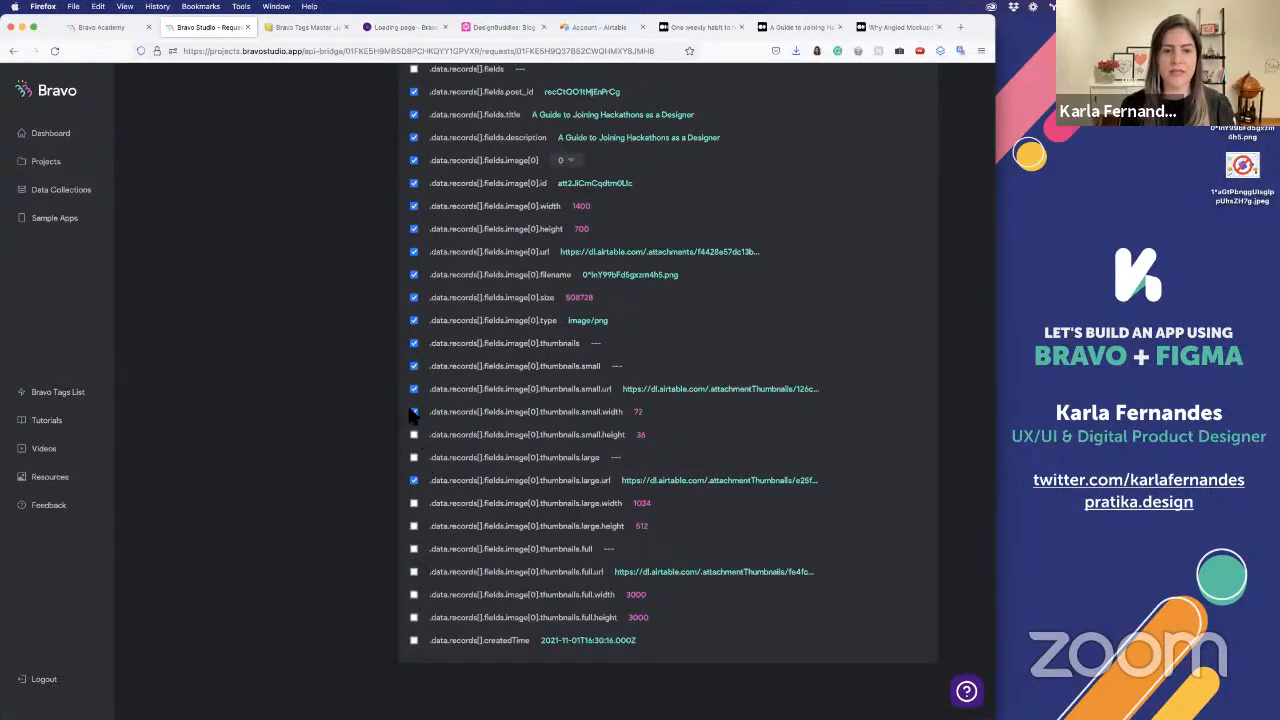
{"action": "left_click", "coordinate": [413, 388]}
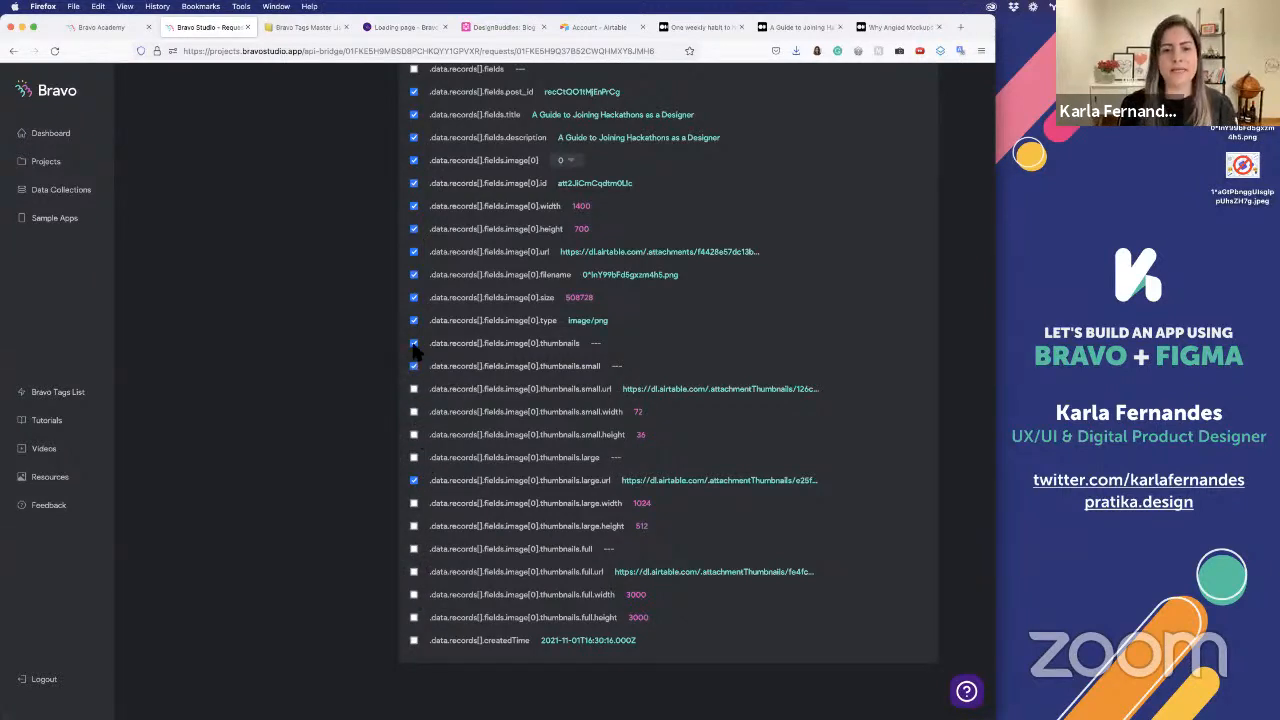
{"action": "left_click", "coordinate": [413, 366]}
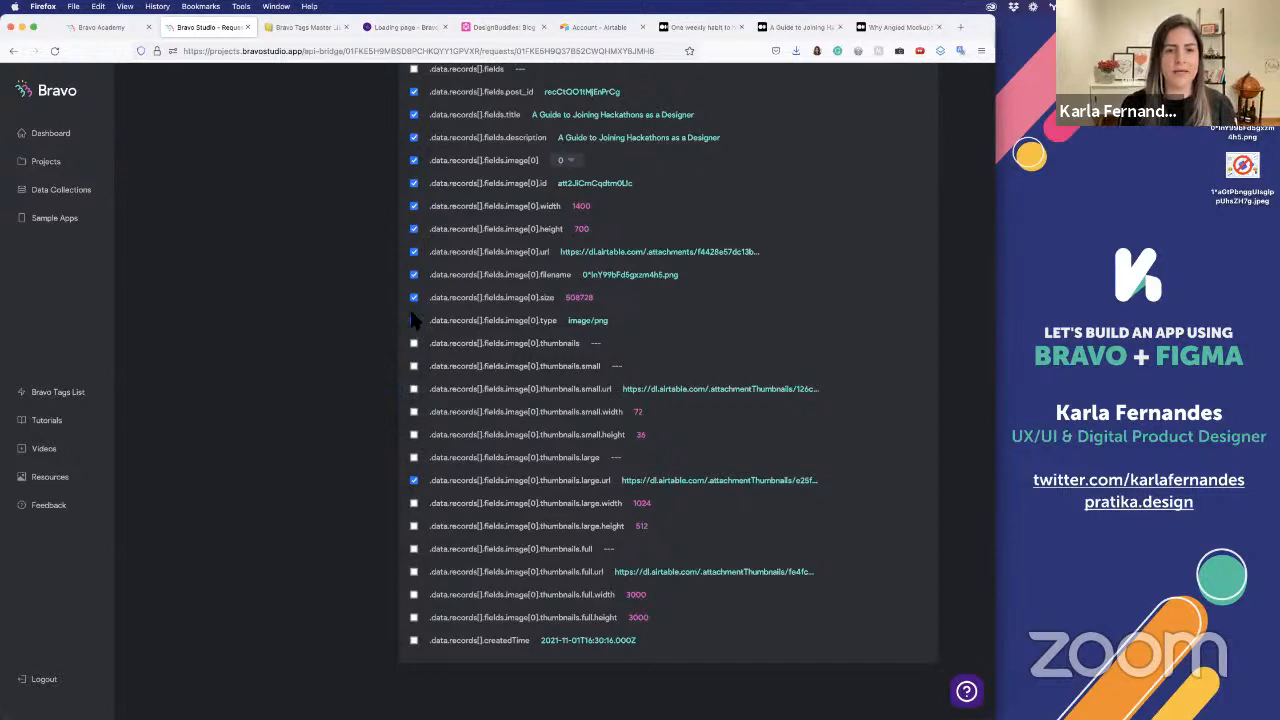
Deselect the image's type, size, filename, URL, height, width and id, plus the parent image[0] field
{"action": "left_click", "coordinate": [413, 320]}
{"action": "left_click", "coordinate": [413, 297]}
{"action": "left_click", "coordinate": [413, 274]}
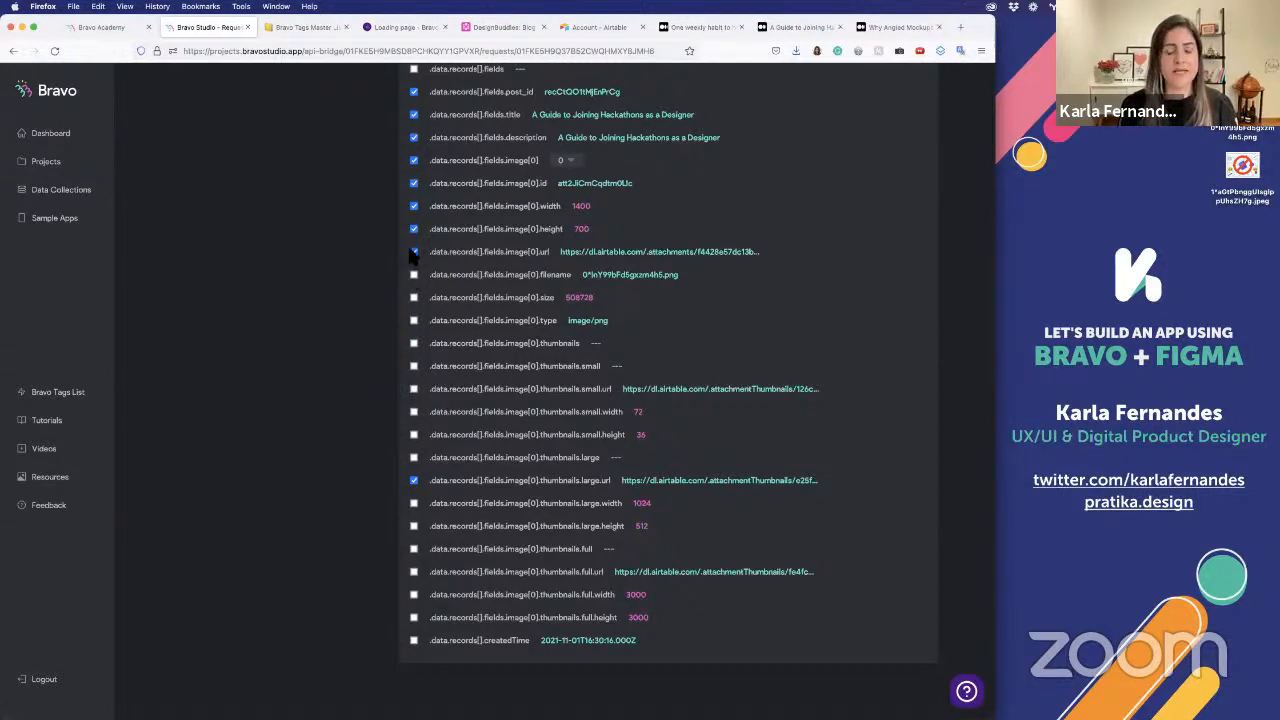
{"action": "left_click", "coordinate": [413, 229]}
{"action": "left_click", "coordinate": [413, 206]}
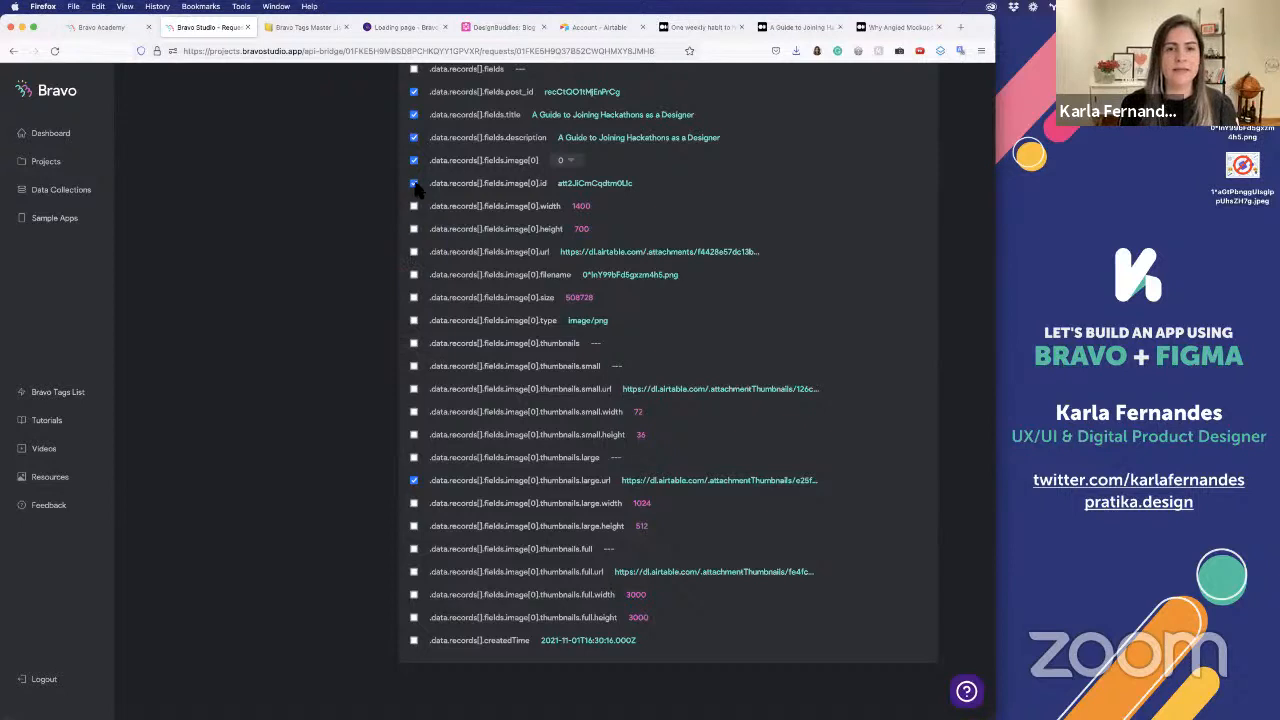
{"action": "left_click", "coordinate": [413, 183]}
{"action": "left_click", "coordinate": [413, 160]}
Compare the selected fields with the received values and remove the duplicate post_id field from the selected data
{"action": "scroll", "coordinate": [487, 130], "scroll_direction": "up", "scroll_amount": 4}
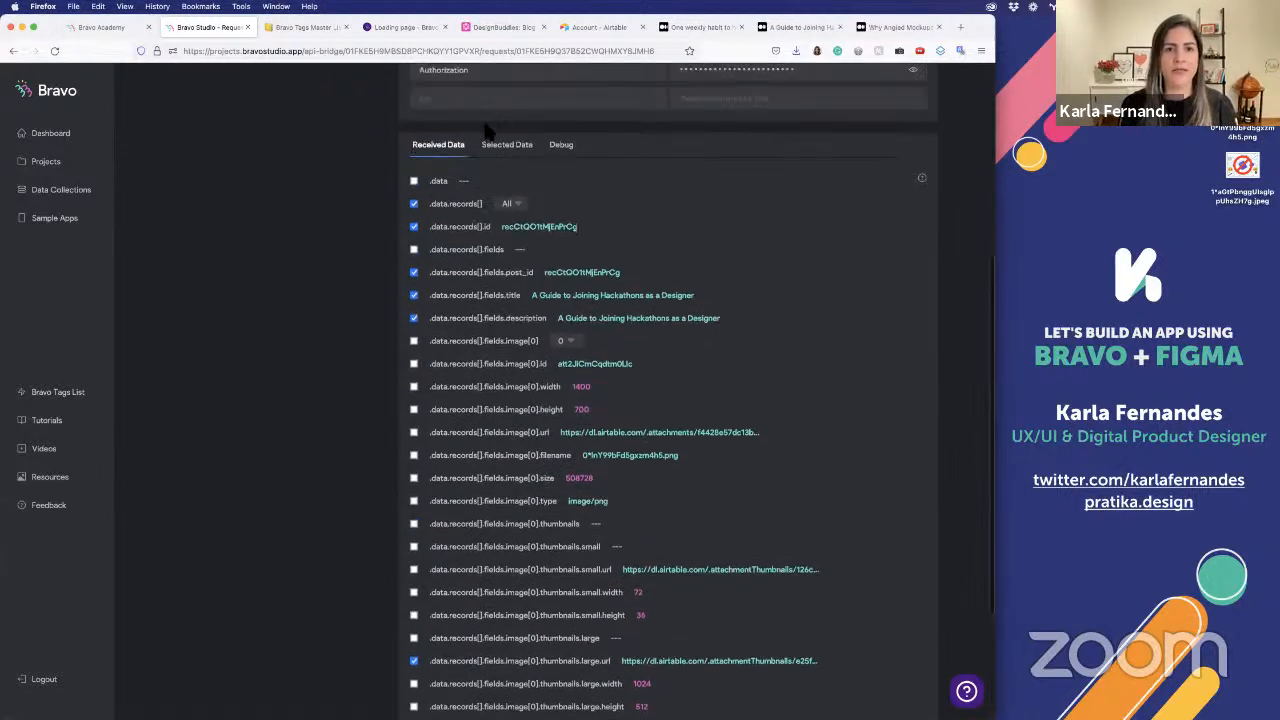
{"action": "left_click", "coordinate": [506, 146]}
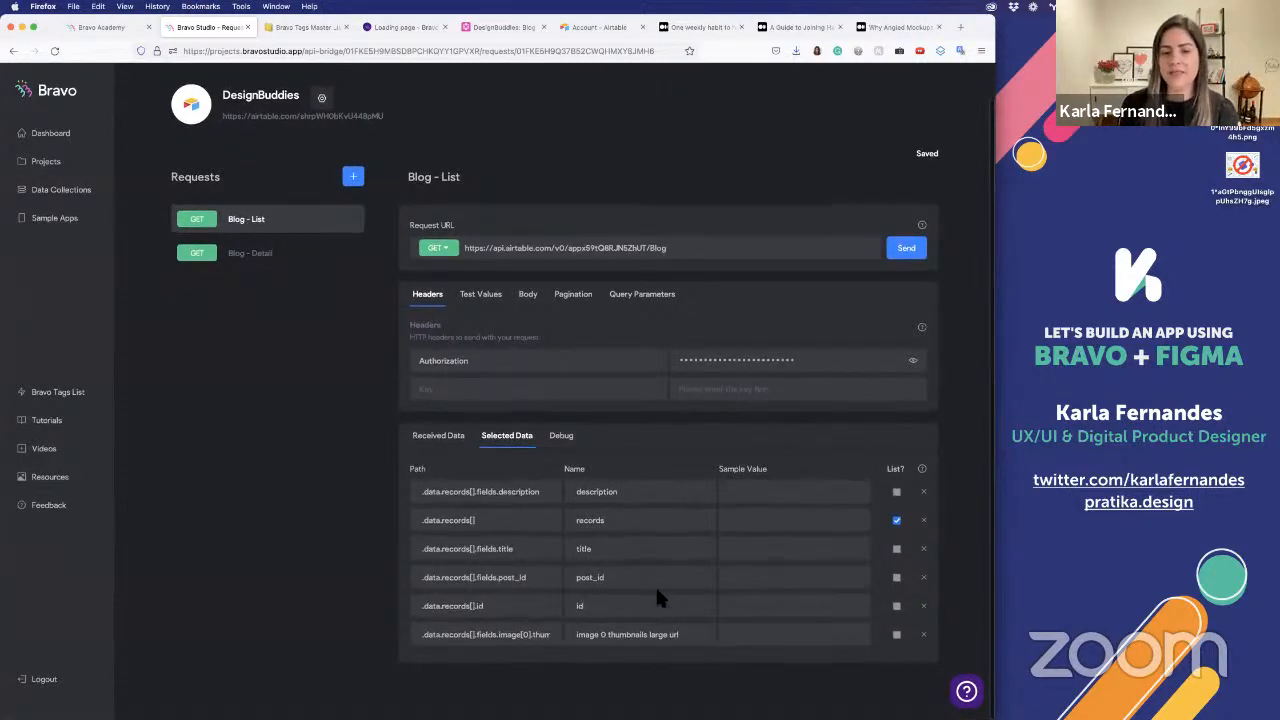
{"action": "left_click", "coordinate": [450, 437]}
{"action": "scroll", "coordinate": [586, 545], "scroll_direction": "down", "scroll_amount": 2}
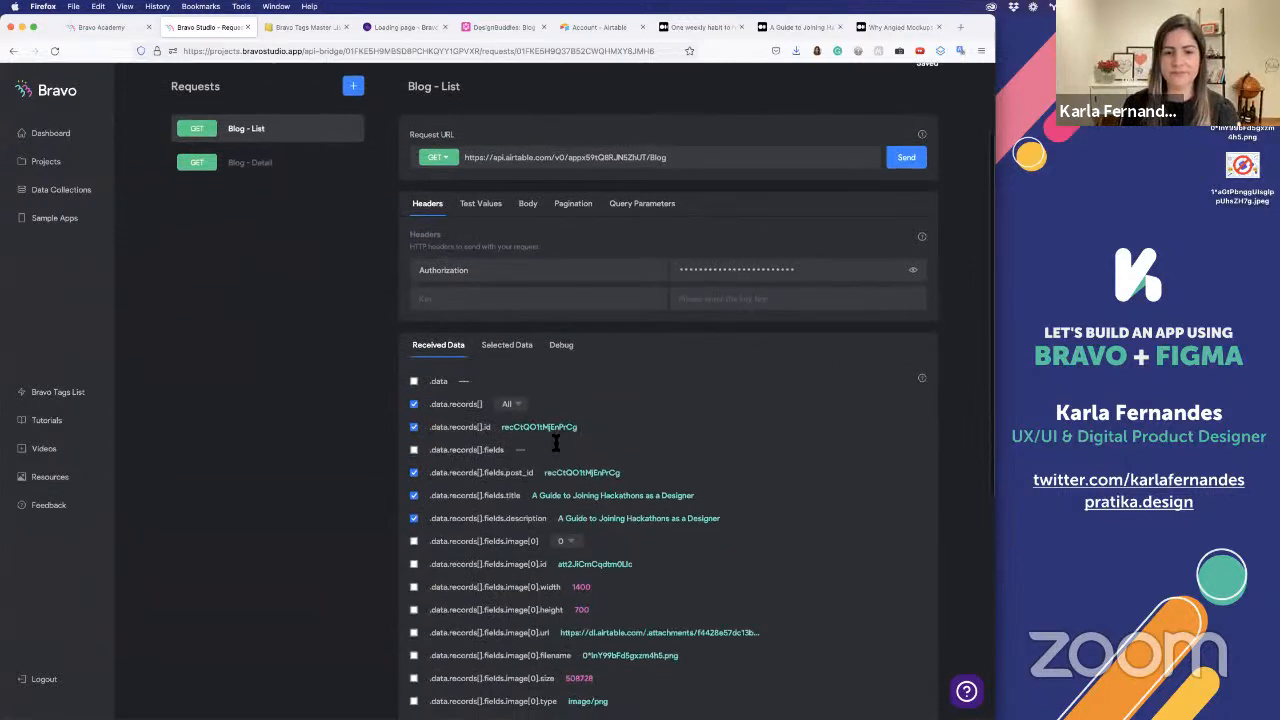
{"action": "double_click", "coordinate": [560, 427]}
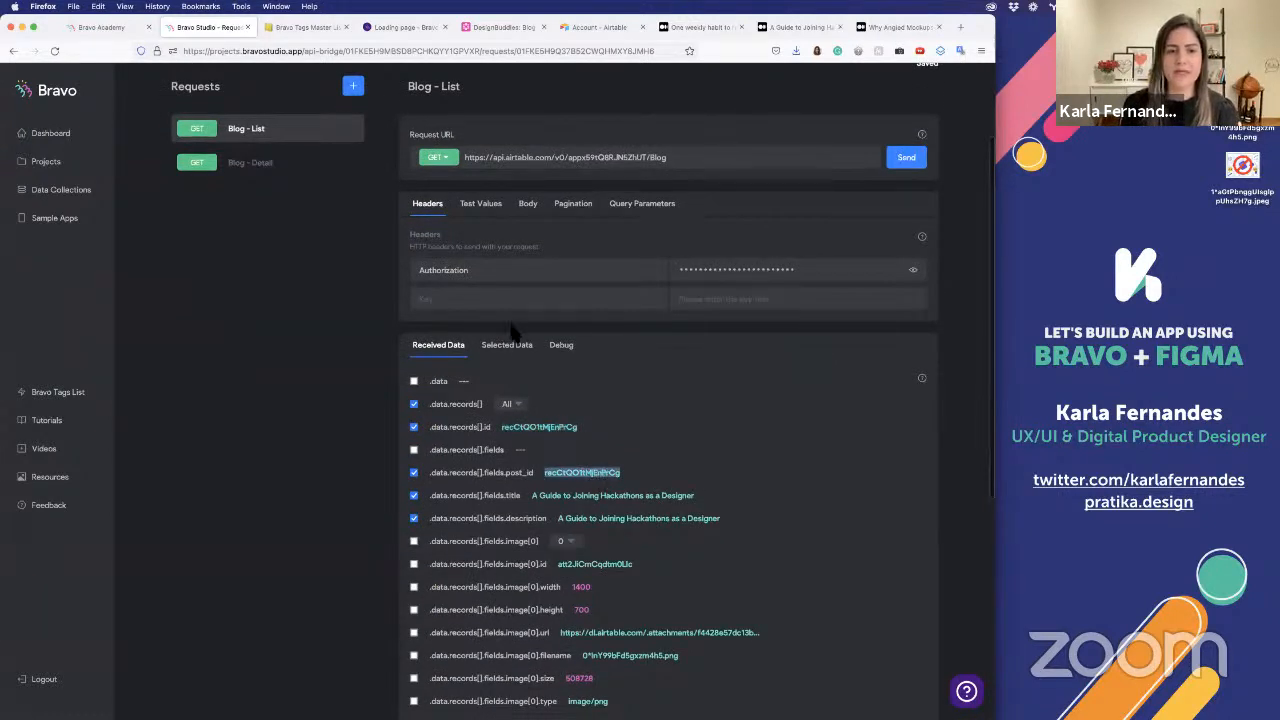
{"action": "left_click", "coordinate": [512, 346]}
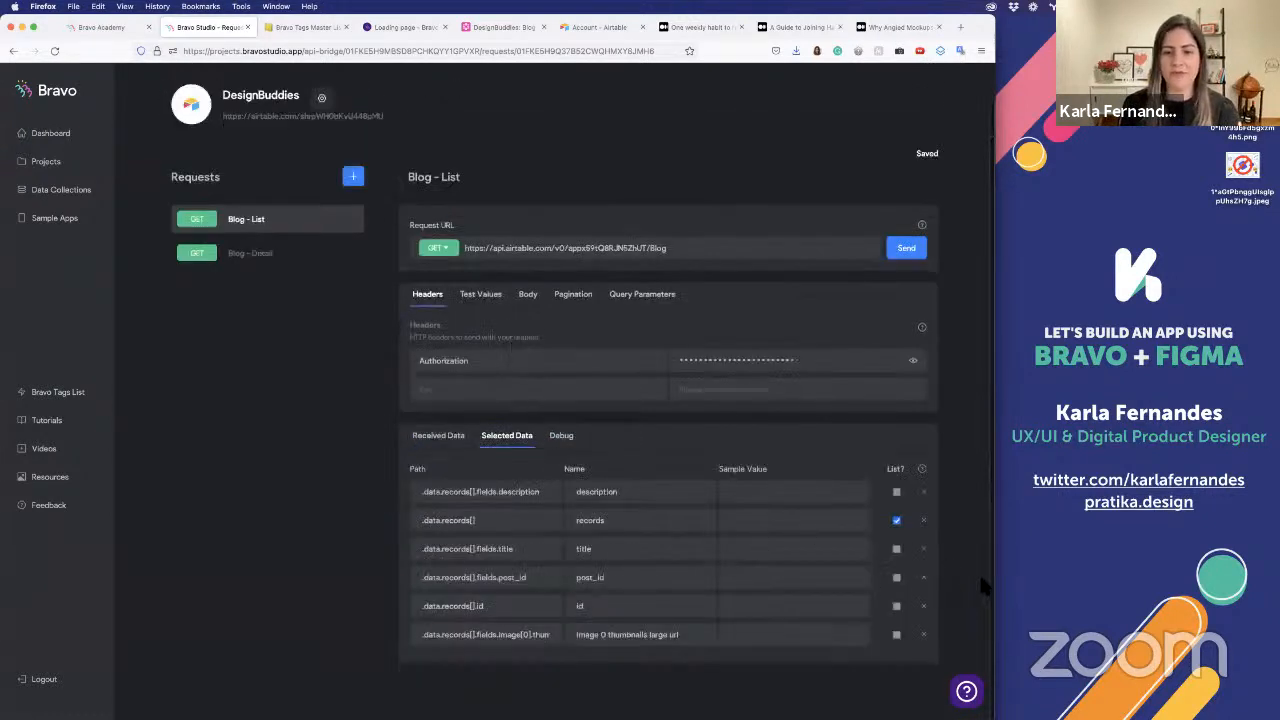
{"action": "left_click", "coordinate": [924, 579]}
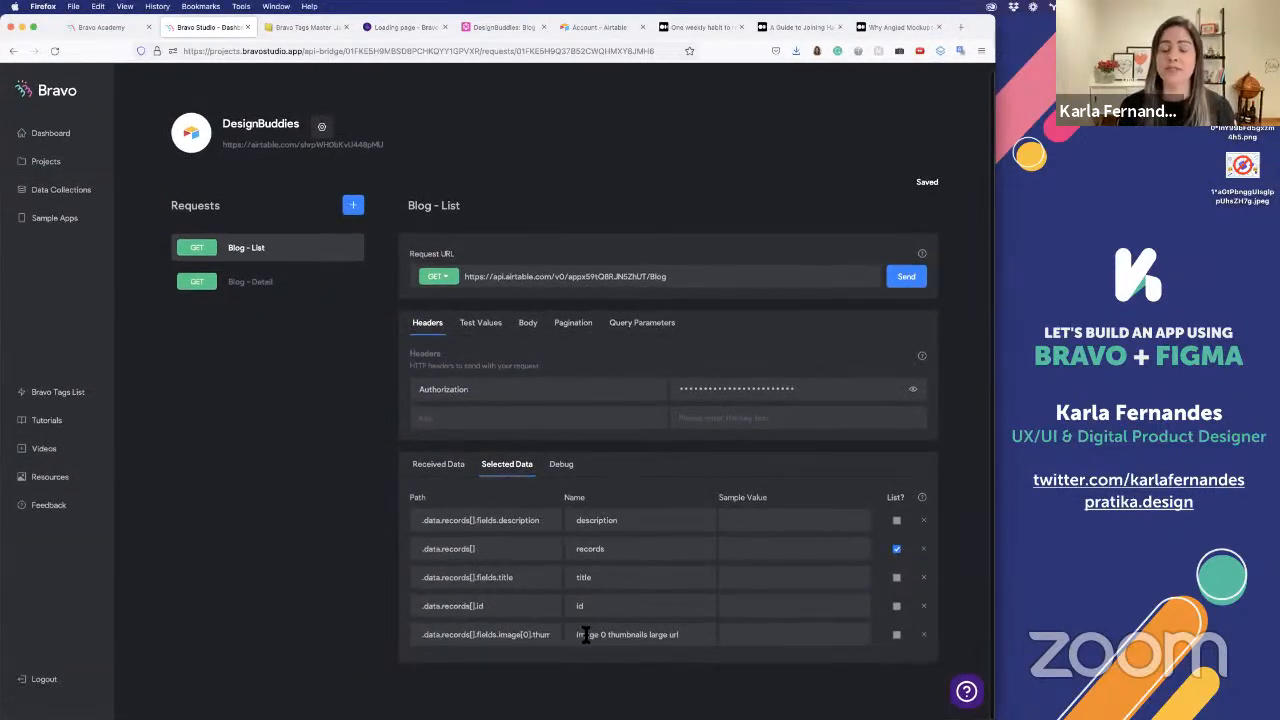
Shorten the large thumbnail URL field's name to "image" in the selected data
{"action": "left_click_drag", "start_coordinate": [600, 636], "coordinate": [754, 645]}
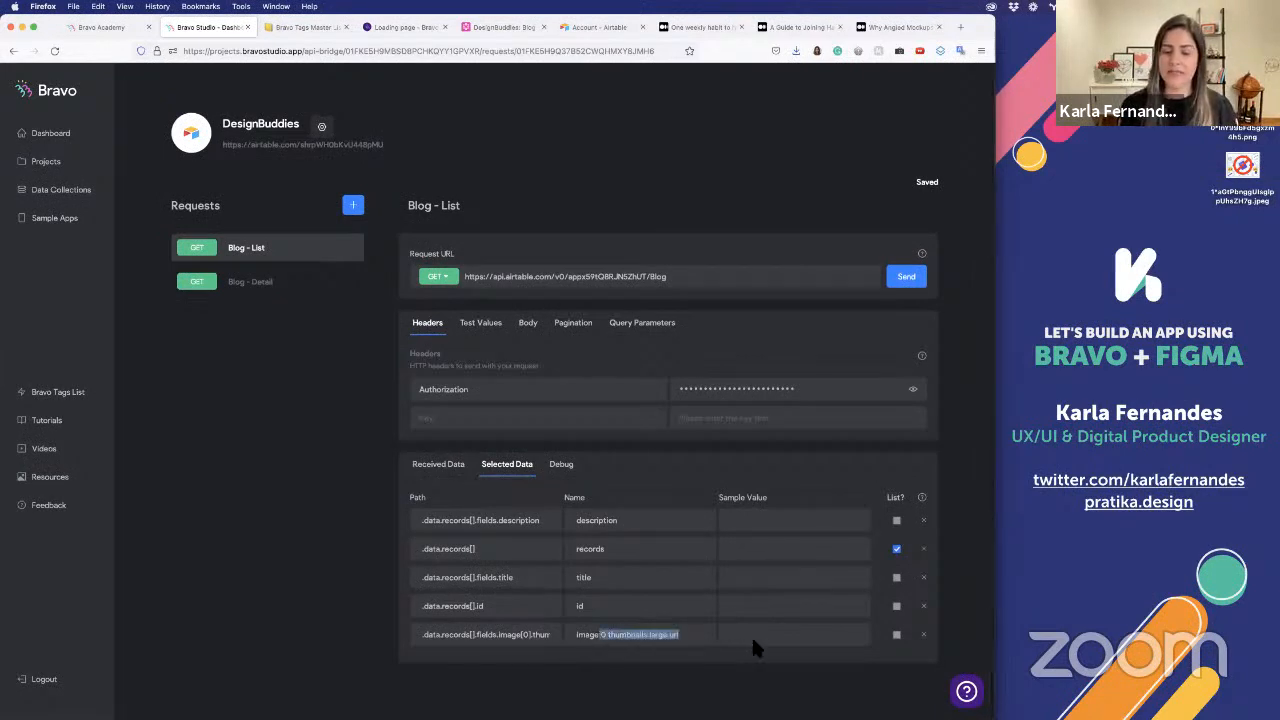
{"action": "key", "text": "BackSpace"}
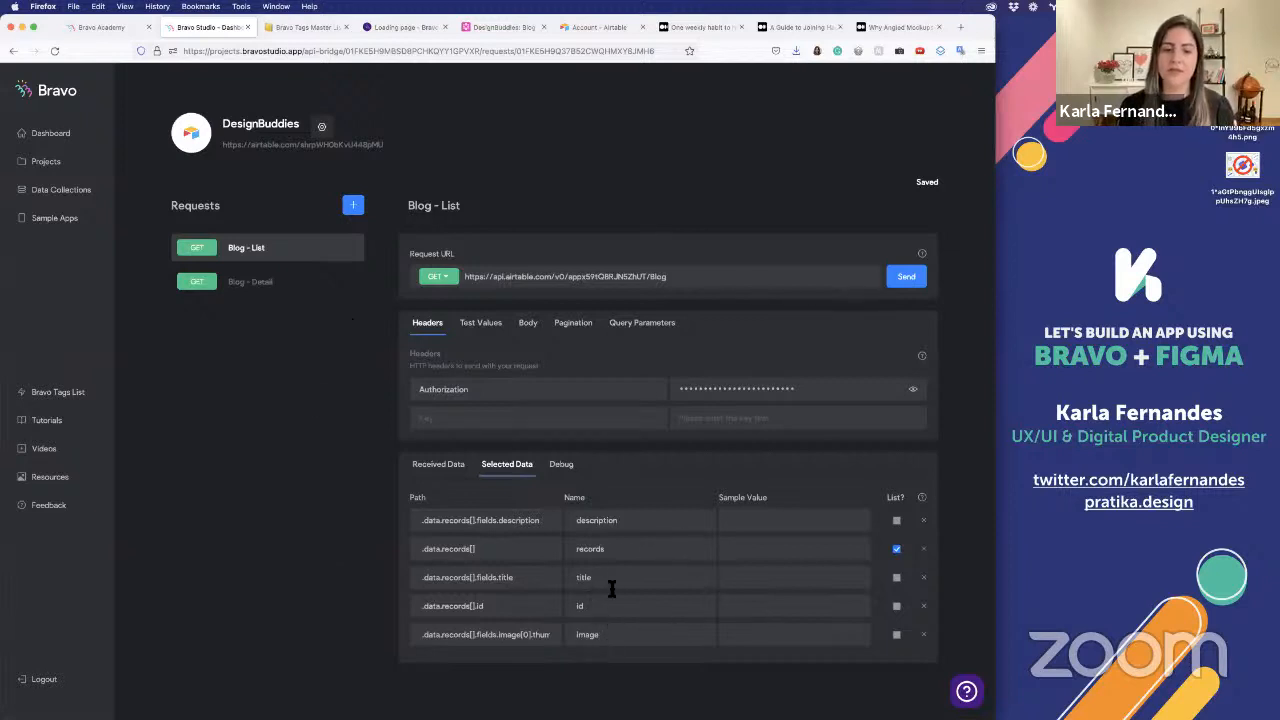
{"action": "left_click", "coordinate": [622, 521]}
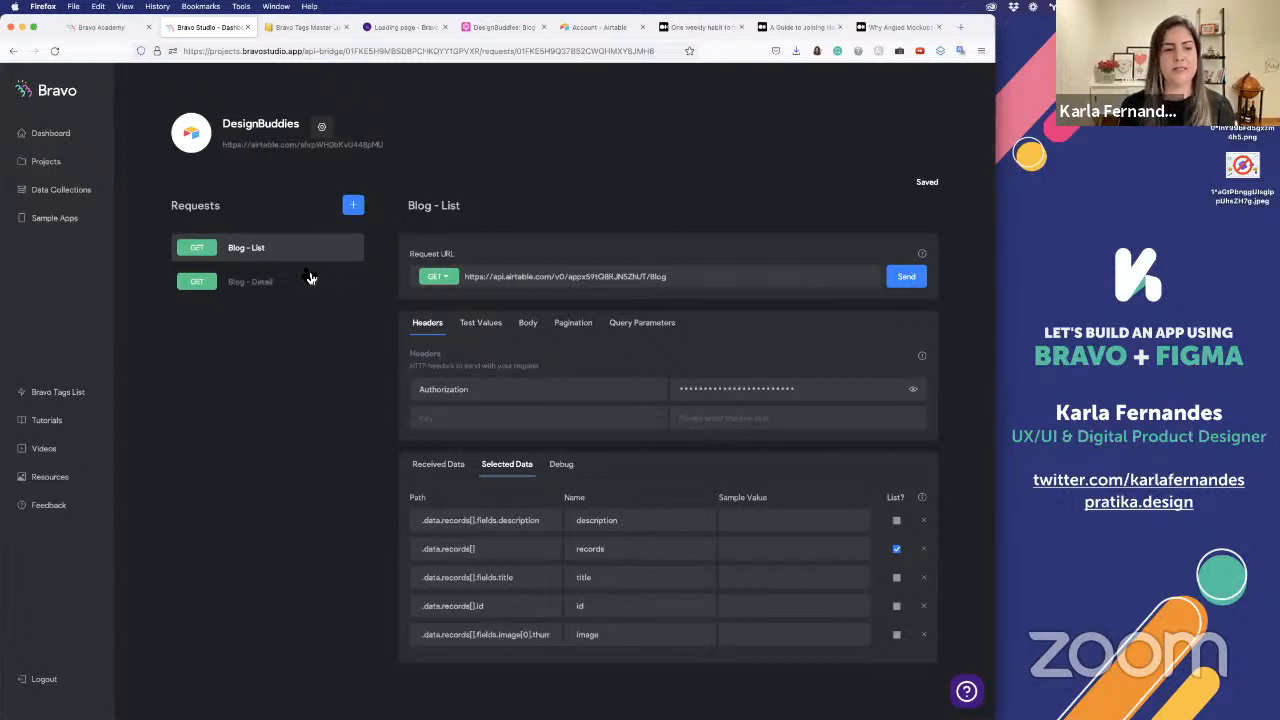
Open the Blog - Detail request and decline updating the browser's saved login
{"action": "left_click", "coordinate": [286, 289]}
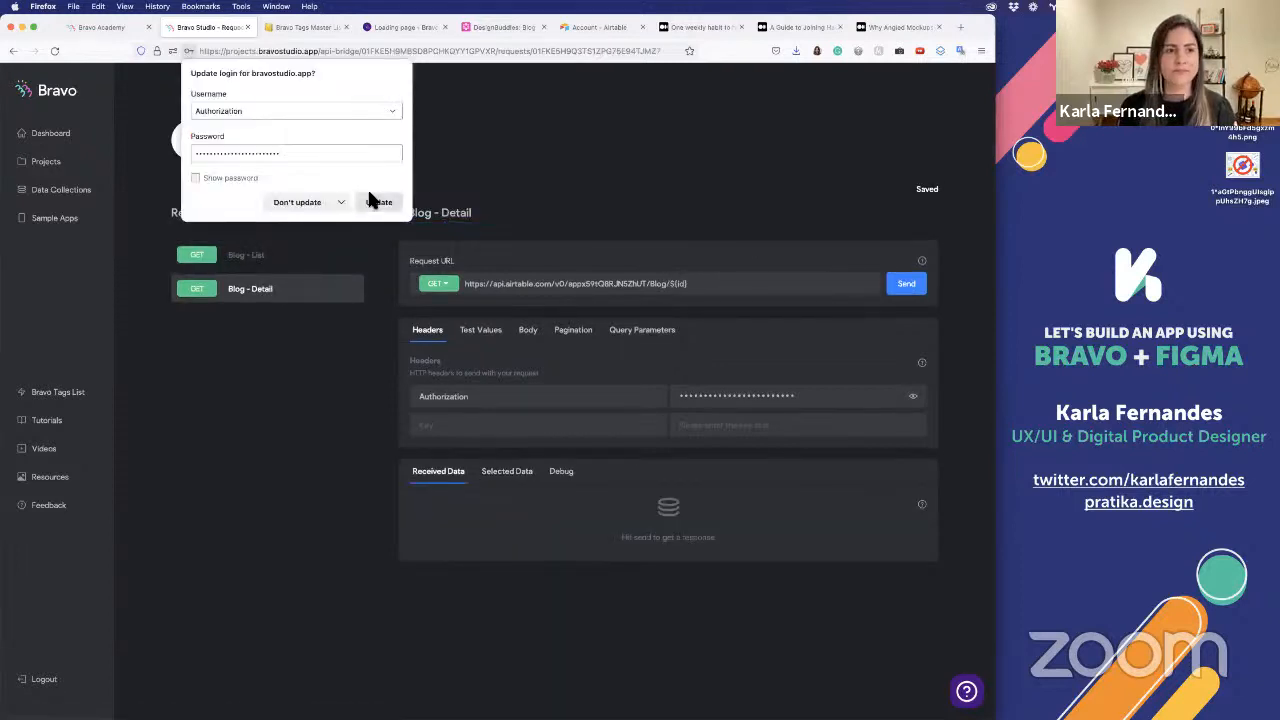
{"action": "left_click", "coordinate": [285, 203]}
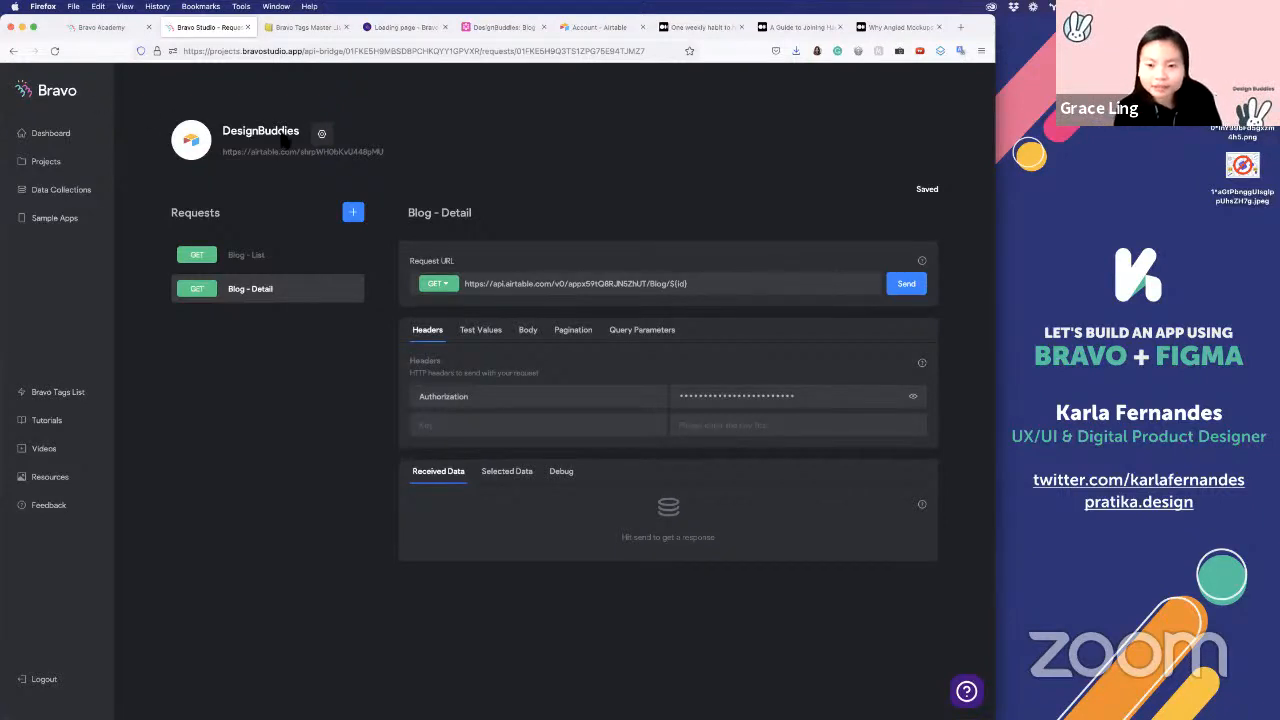
Open the Data Collections page in a separate tab, view the options for creating a collection, and dismiss them
{"action": "left_click", "coordinate": [78, 190], "text": "super"}
{"action": "left_click", "coordinate": [280, 28]}
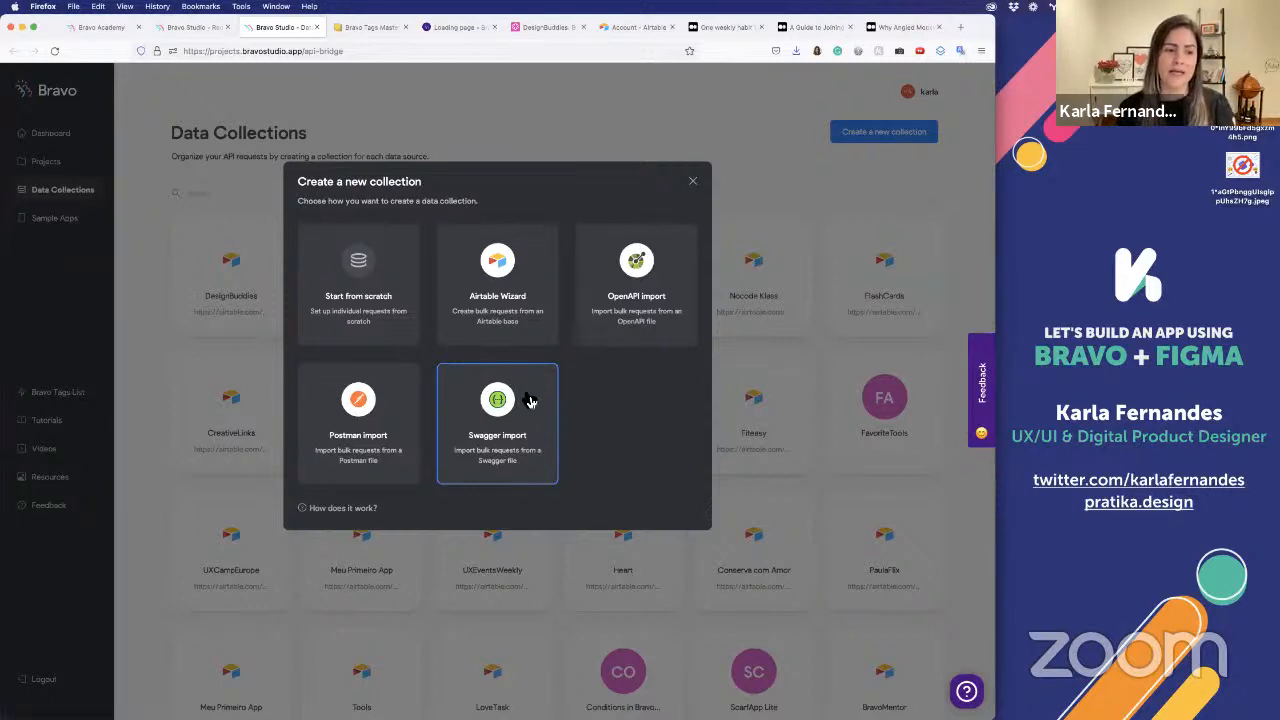
{"action": "left_click", "coordinate": [700, 184]}
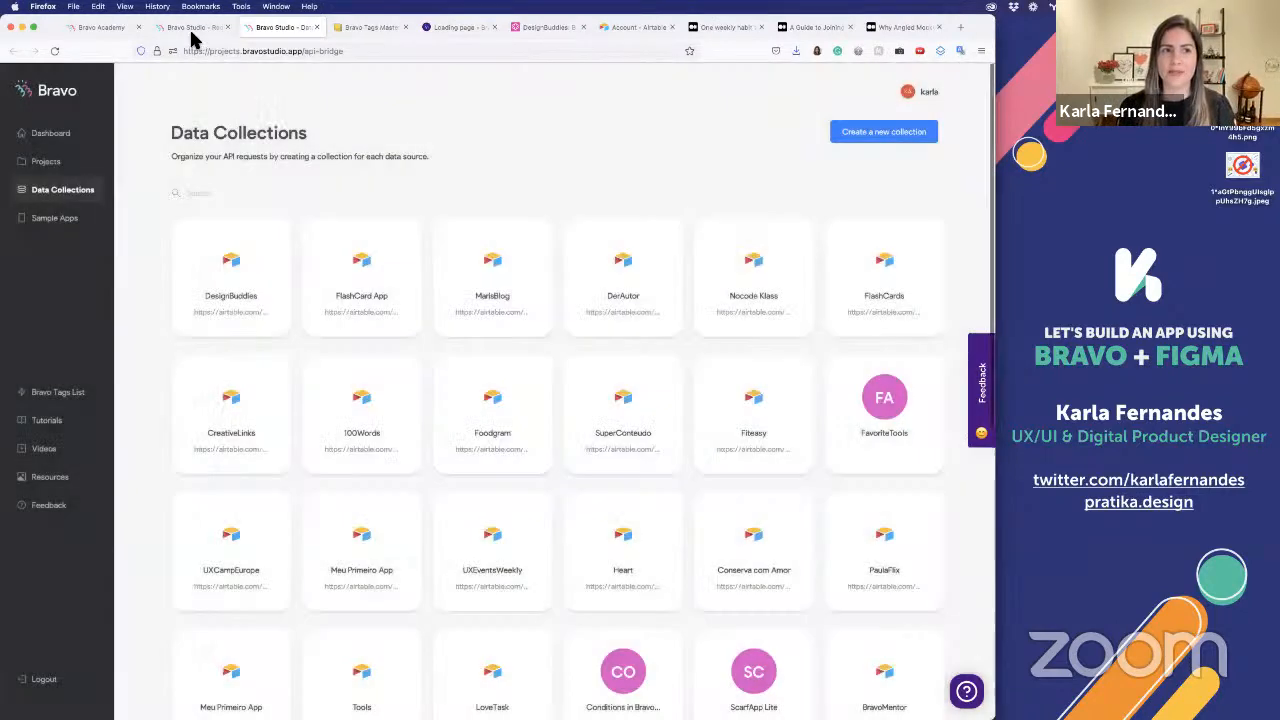
Switch to the Medium article "One weekly habit to help you succeed in your career" and view its heading, introduction and illustration
{"action": "left_click", "coordinate": [721, 31]}
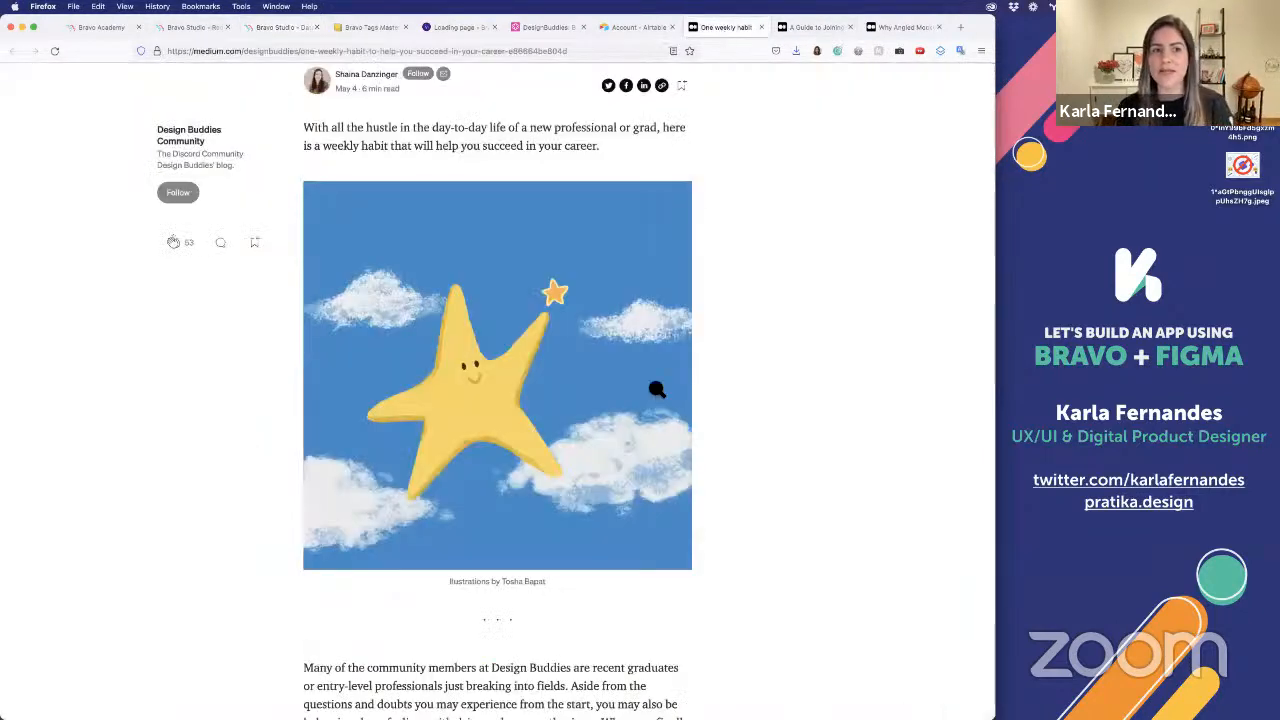
{"action": "scroll", "coordinate": [657, 386], "scroll_direction": "up", "scroll_amount": 3}
{"action": "scroll", "coordinate": [657, 384], "scroll_direction": "down", "scroll_amount": 1}
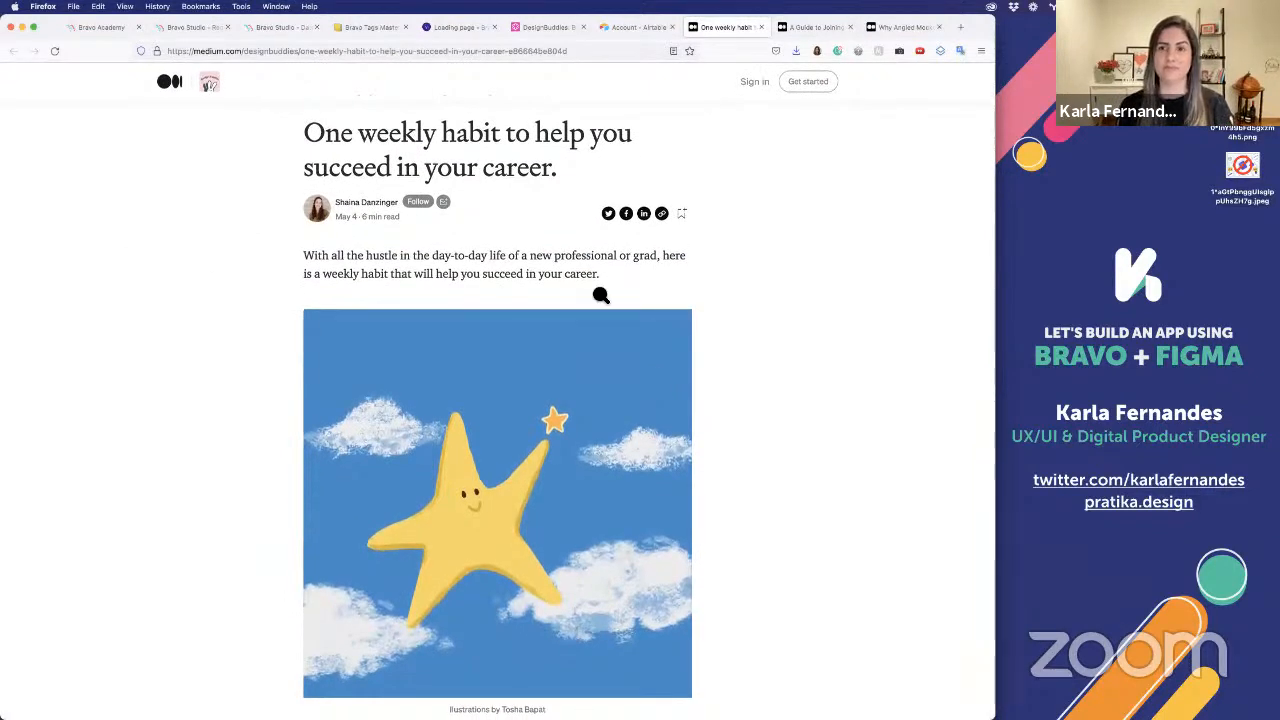
Return to the Blog - Detail request in Bravo Studio, send it, and look over the received data fields
{"action": "left_click", "coordinate": [190, 27]}
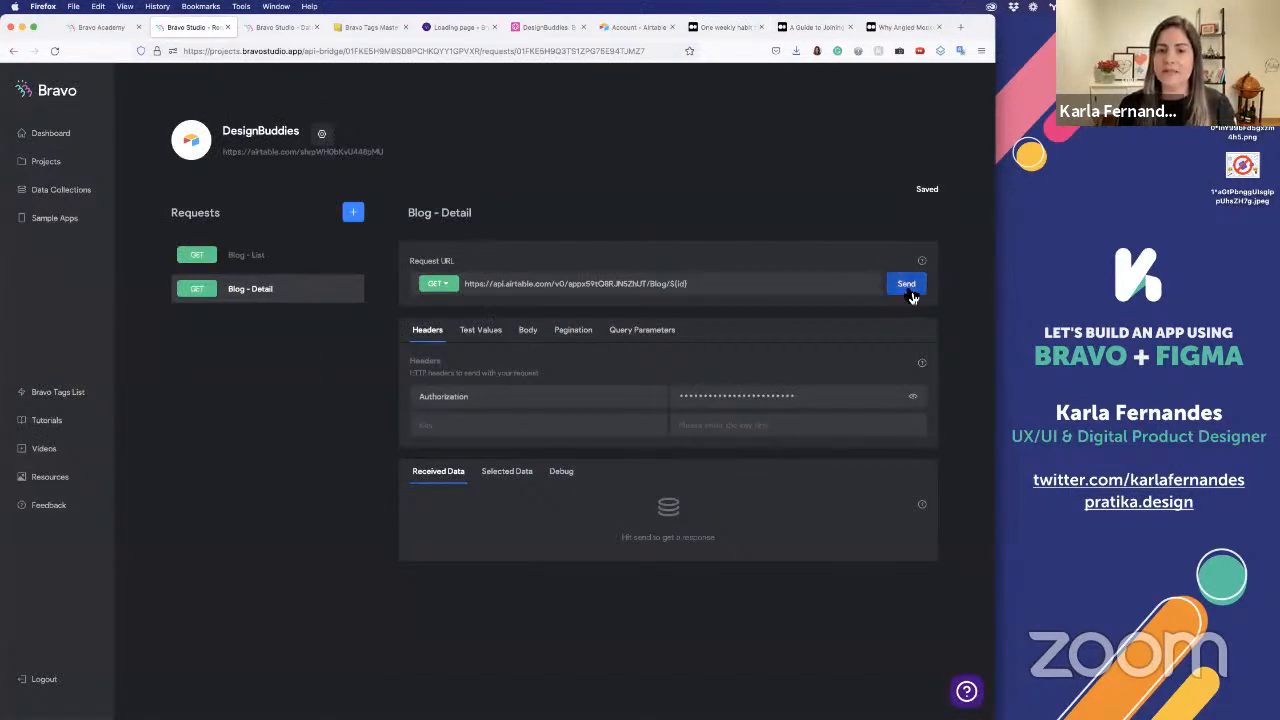
{"action": "left_click", "coordinate": [906, 285]}
{"action": "scroll", "coordinate": [903, 289], "scroll_direction": "down", "scroll_amount": 5}
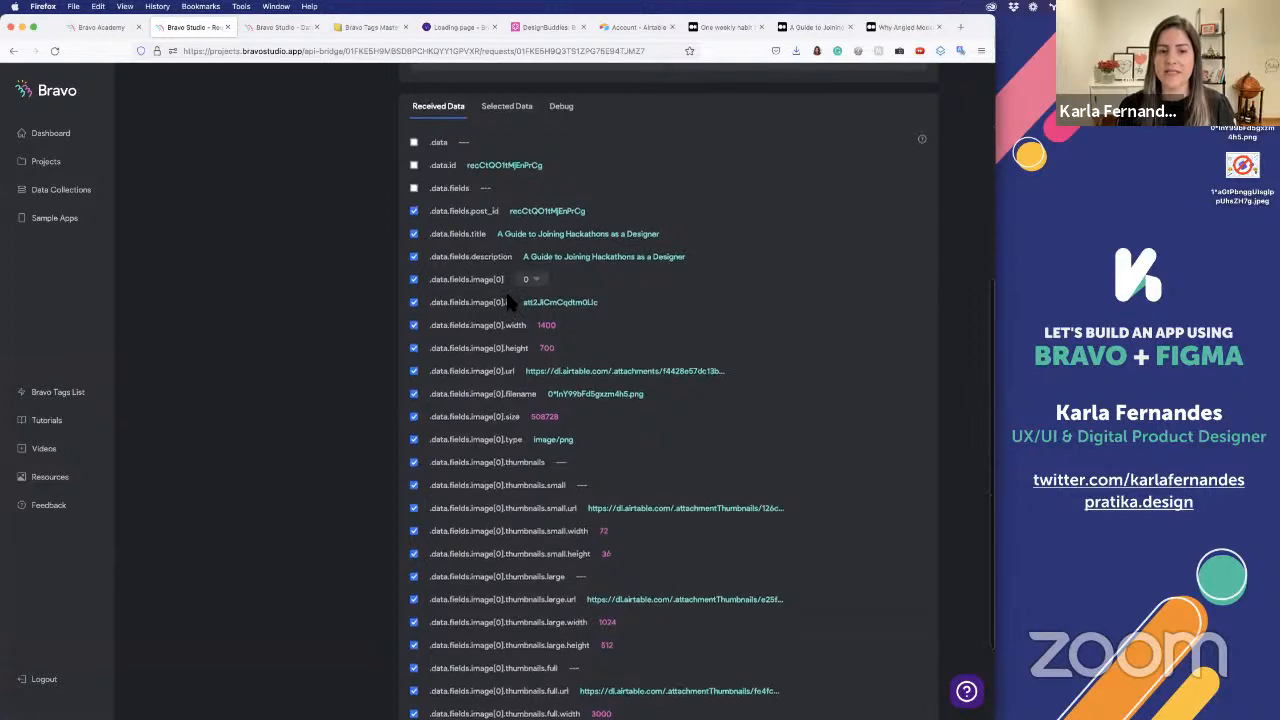
{"action": "scroll", "coordinate": [510, 301], "scroll_direction": "up", "scroll_amount": 4}
{"action": "scroll", "coordinate": [510, 299], "scroll_direction": "down", "scroll_amount": 5}
{"action": "scroll", "coordinate": [803, 262], "scroll_direction": "up", "scroll_amount": 3}
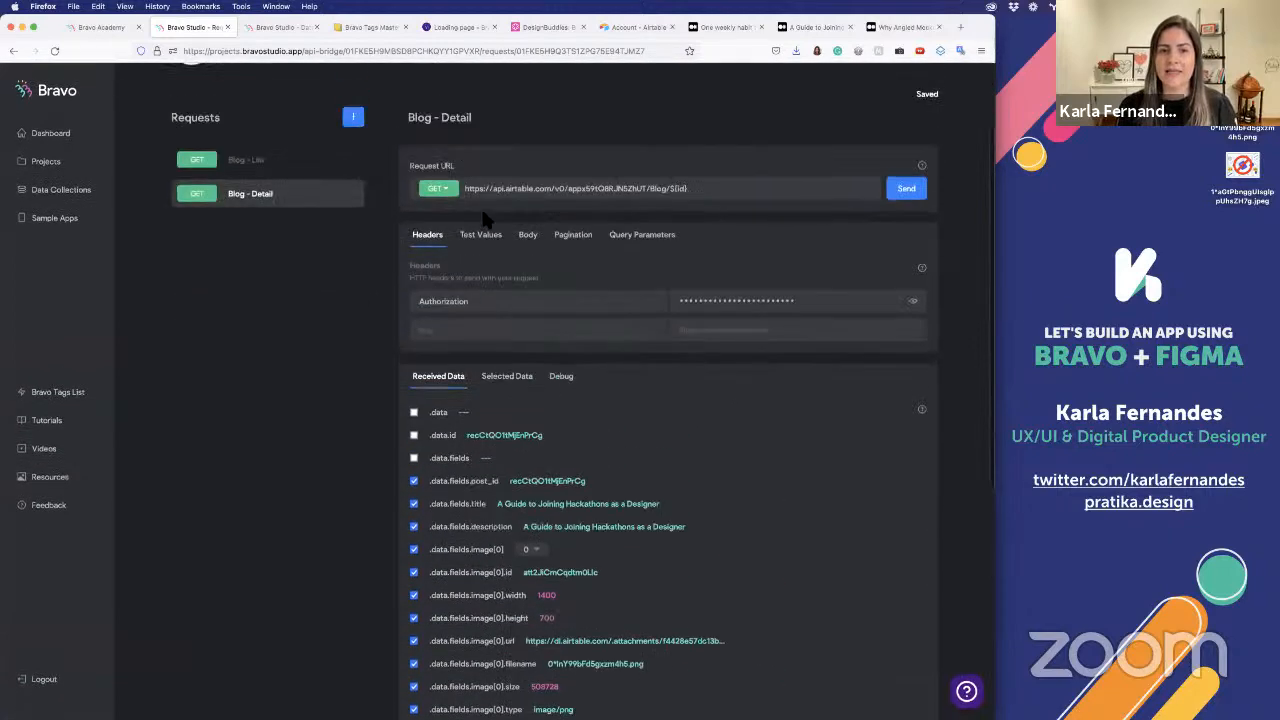
Check the id test value used by the Blog - Detail request
{"action": "left_click", "coordinate": [489, 241]}
{"action": "double_click", "coordinate": [712, 333]}
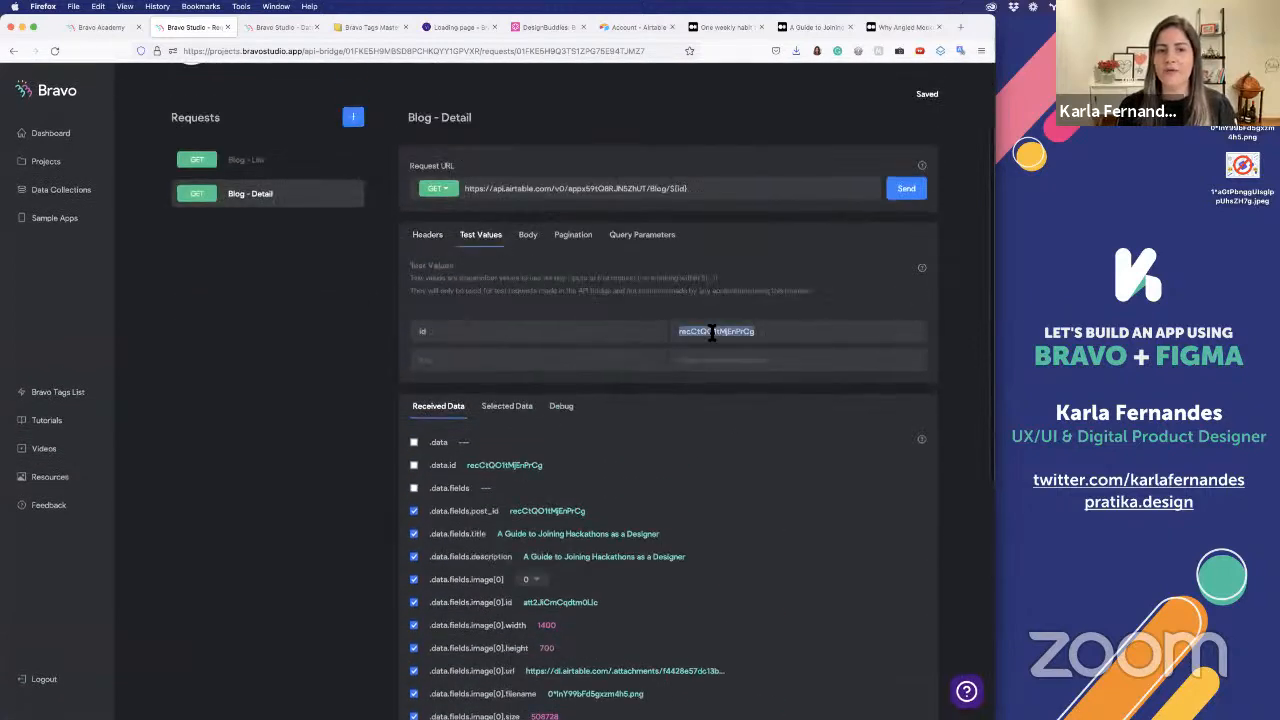
{"action": "left_click", "coordinate": [791, 405]}
Deselect every thumbnail field of the image in the received data except the large thumbnail's URL
{"action": "scroll", "coordinate": [791, 405], "scroll_direction": "down", "scroll_amount": 3}
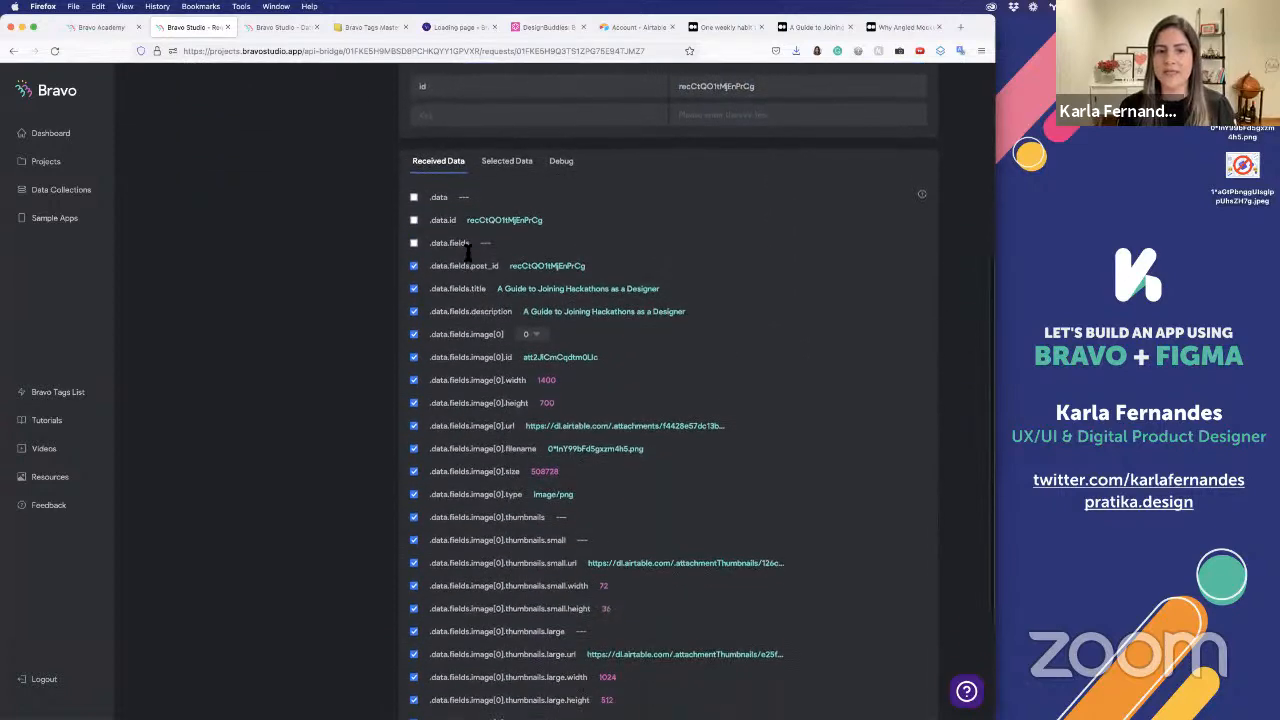
{"action": "scroll", "coordinate": [471, 492], "scroll_direction": "down", "scroll_amount": 3}
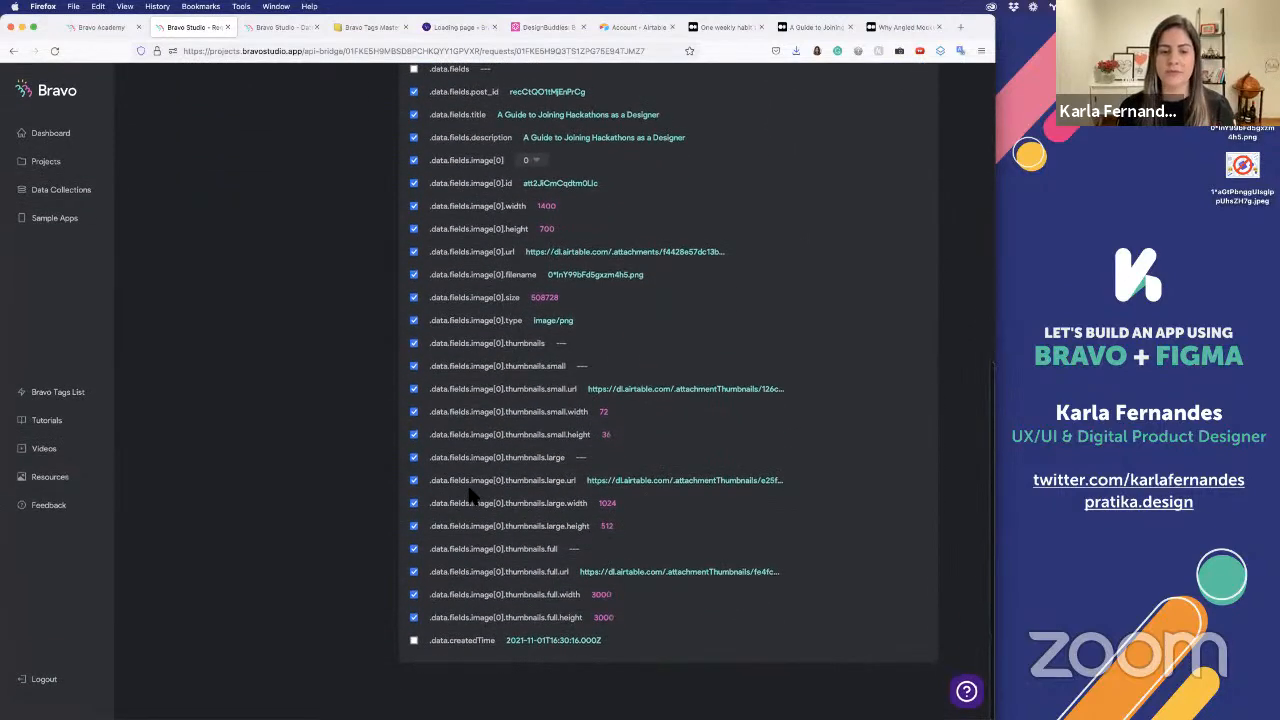
{"action": "left_click", "coordinate": [414, 594]}
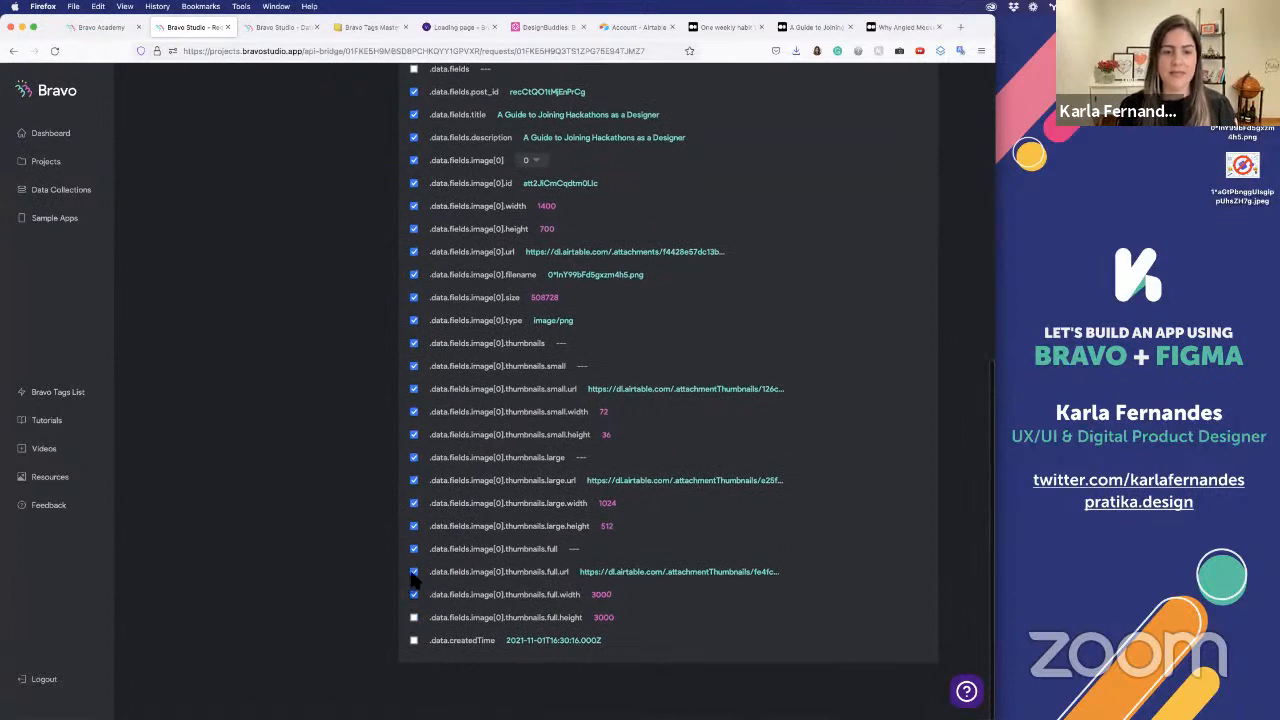
{"action": "left_click", "coordinate": [414, 571]}
{"action": "left_click", "coordinate": [414, 548]}
{"action": "left_click", "coordinate": [414, 526]}
{"action": "left_click", "coordinate": [414, 503]}
{"action": "left_click", "coordinate": [414, 457]}
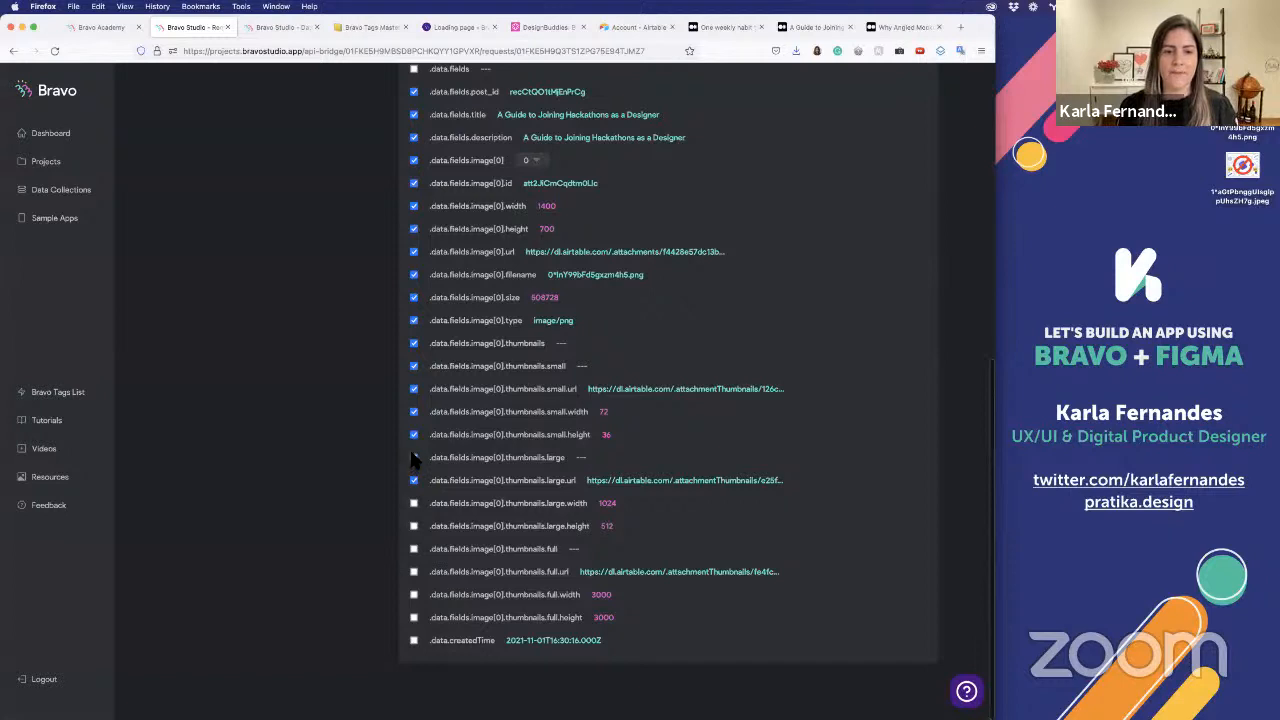
{"action": "left_click", "coordinate": [414, 434]}
{"action": "left_click", "coordinate": [414, 411]}
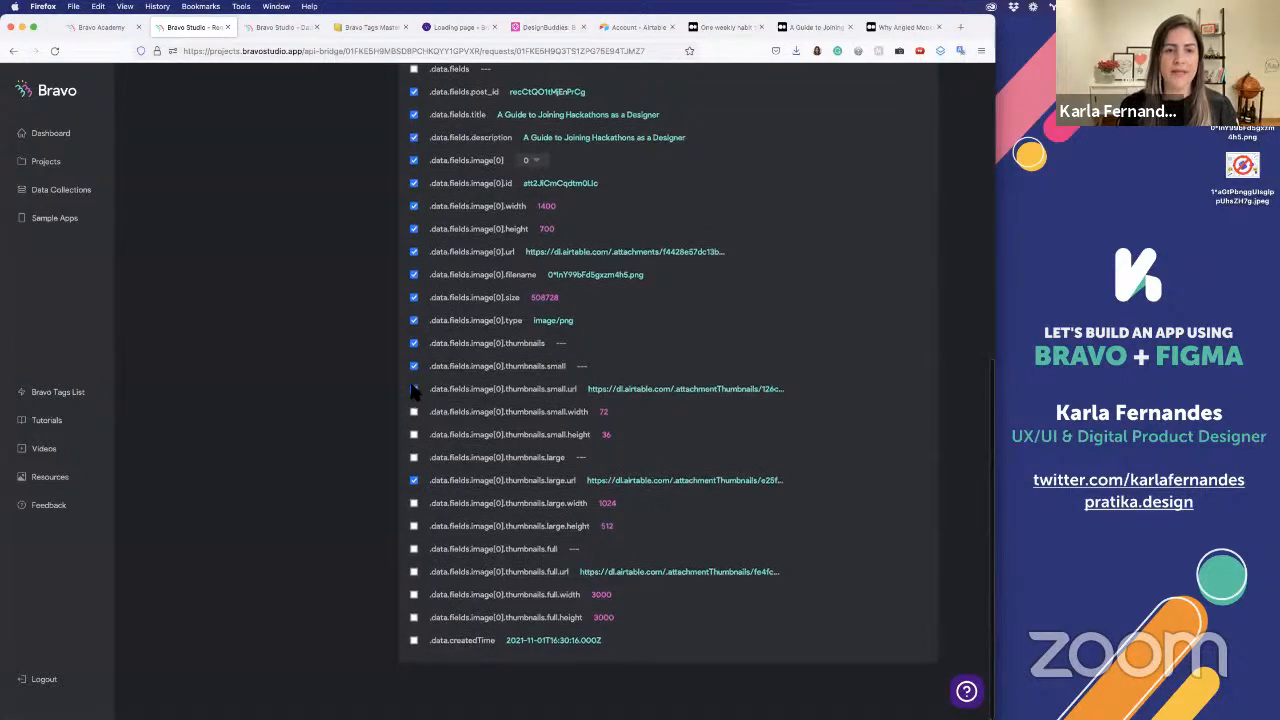
{"action": "left_click", "coordinate": [414, 389]}
{"action": "left_click", "coordinate": [414, 366]}
{"action": "left_click", "coordinate": [414, 343]}
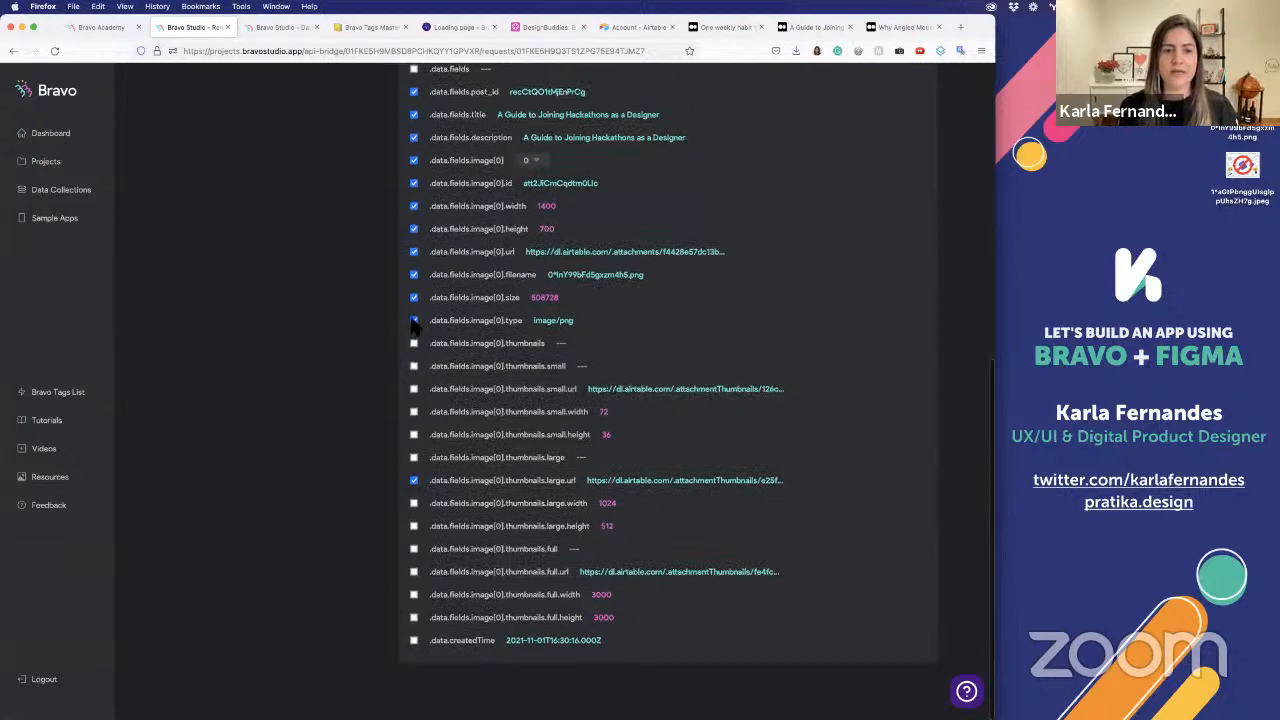
Deselect the image's type, size, filename, url, height, width and id fields, plus the image[0] entry itself
{"action": "left_click", "coordinate": [414, 320]}
{"action": "left_click", "coordinate": [414, 297]}
{"action": "left_click", "coordinate": [414, 274]}
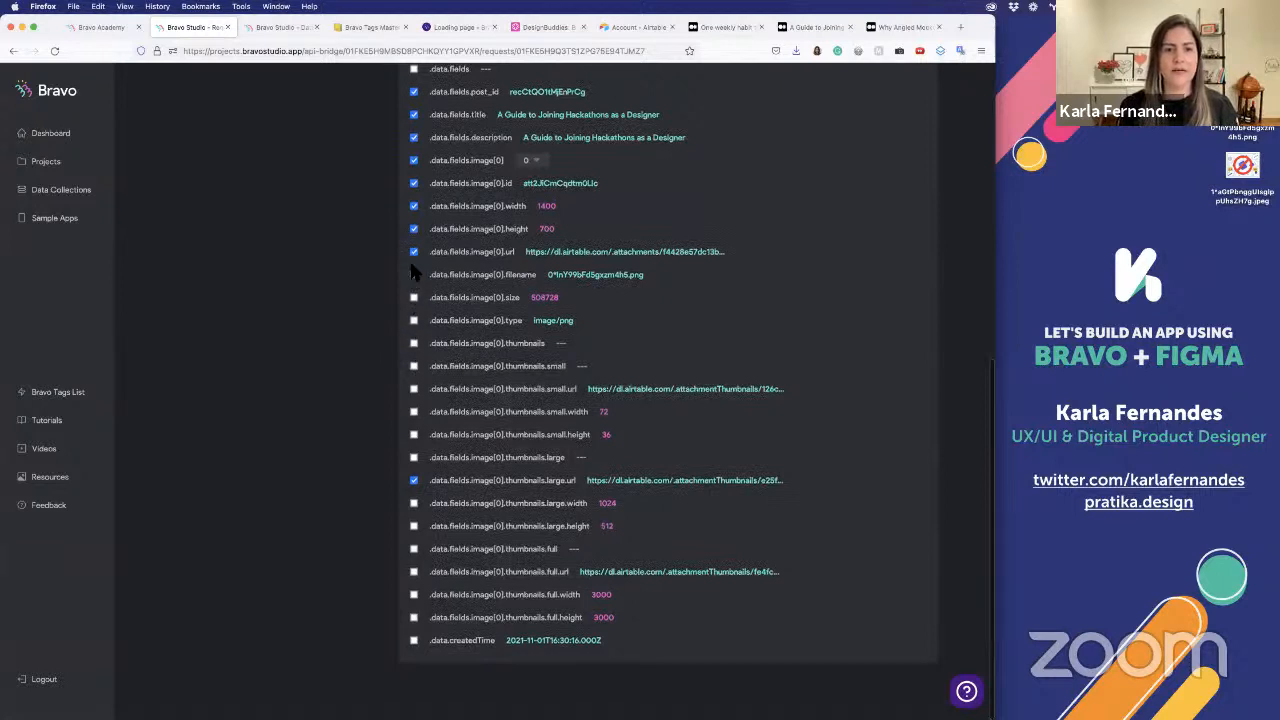
{"action": "left_click", "coordinate": [414, 251]}
{"action": "left_click", "coordinate": [414, 228]}
{"action": "left_click", "coordinate": [414, 206]}
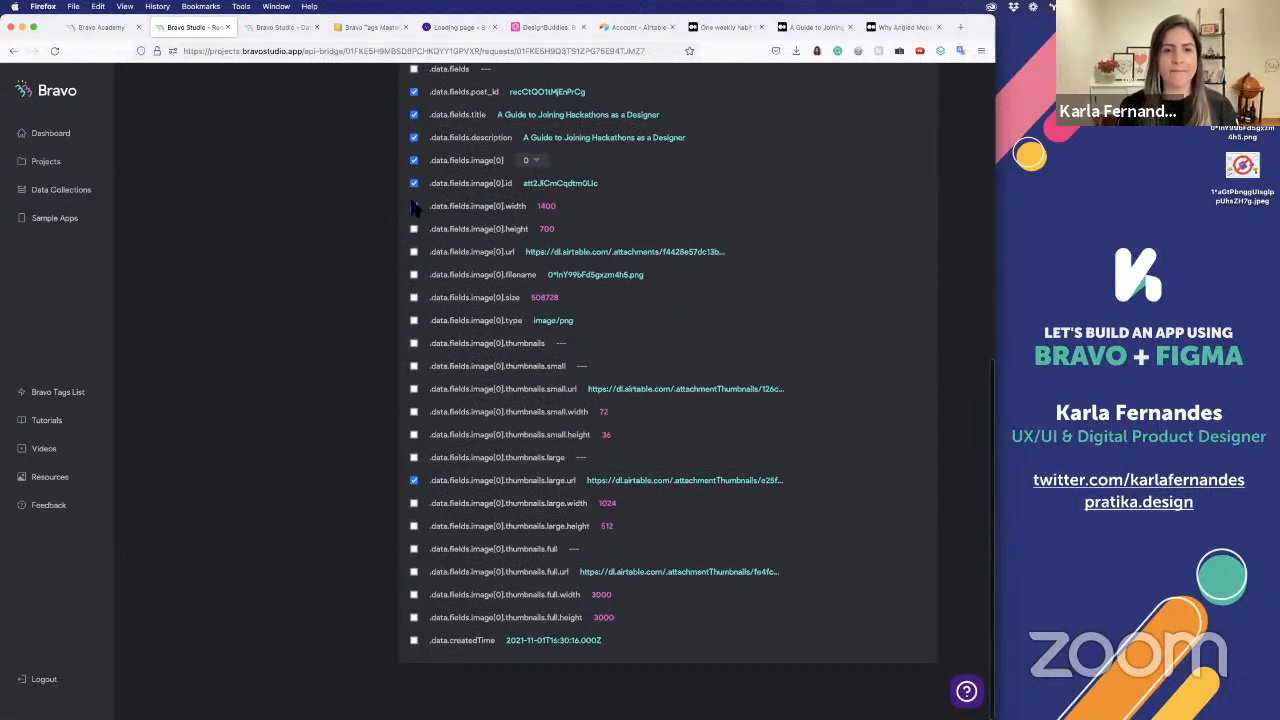
{"action": "scroll", "coordinate": [420, 270], "scroll_direction": "up", "scroll_amount": 2}
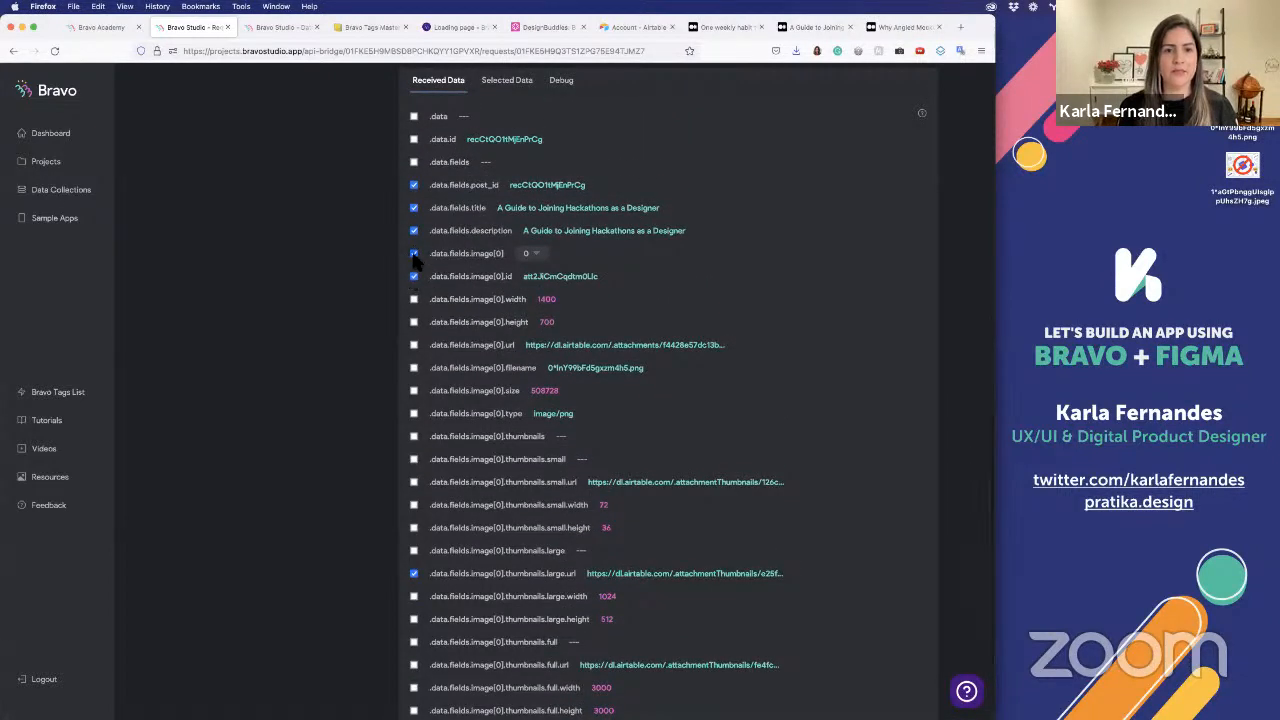
{"action": "left_click", "coordinate": [414, 254]}
{"action": "left_click", "coordinate": [414, 277]}
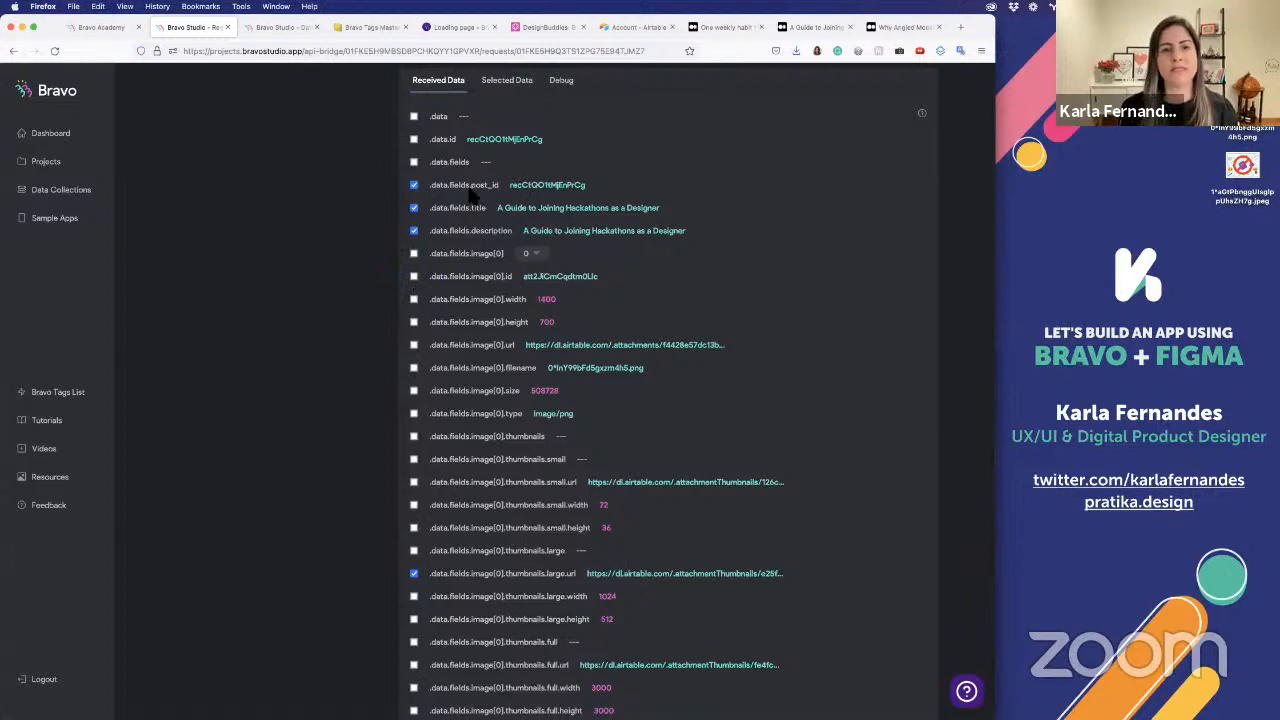
Review the selected data, then include the .data.id field and exclude .data.fields.post_id in the received data
{"action": "scroll", "coordinate": [527, 260], "scroll_direction": "up", "scroll_amount": 3}
{"action": "left_click", "coordinate": [512, 236]}
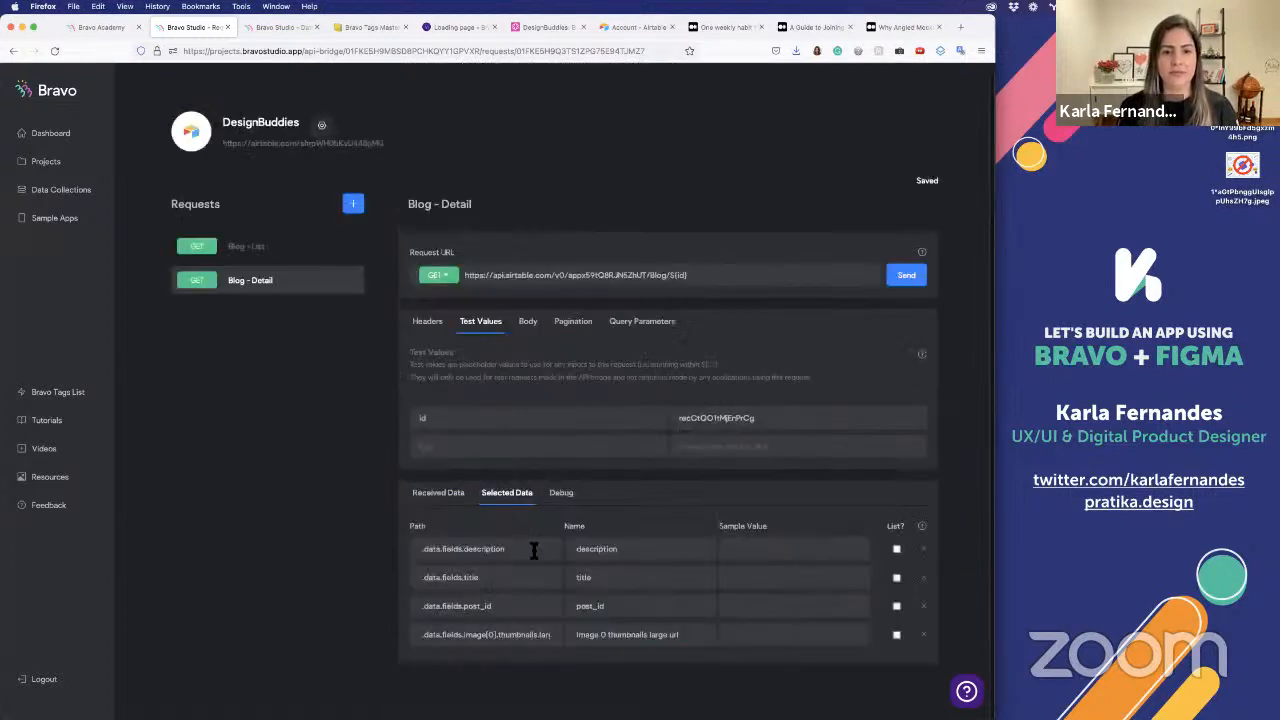
{"action": "left_click", "coordinate": [440, 491]}
{"action": "scroll", "coordinate": [435, 400], "scroll_direction": "down", "scroll_amount": 5}
{"action": "left_click", "coordinate": [414, 294]}
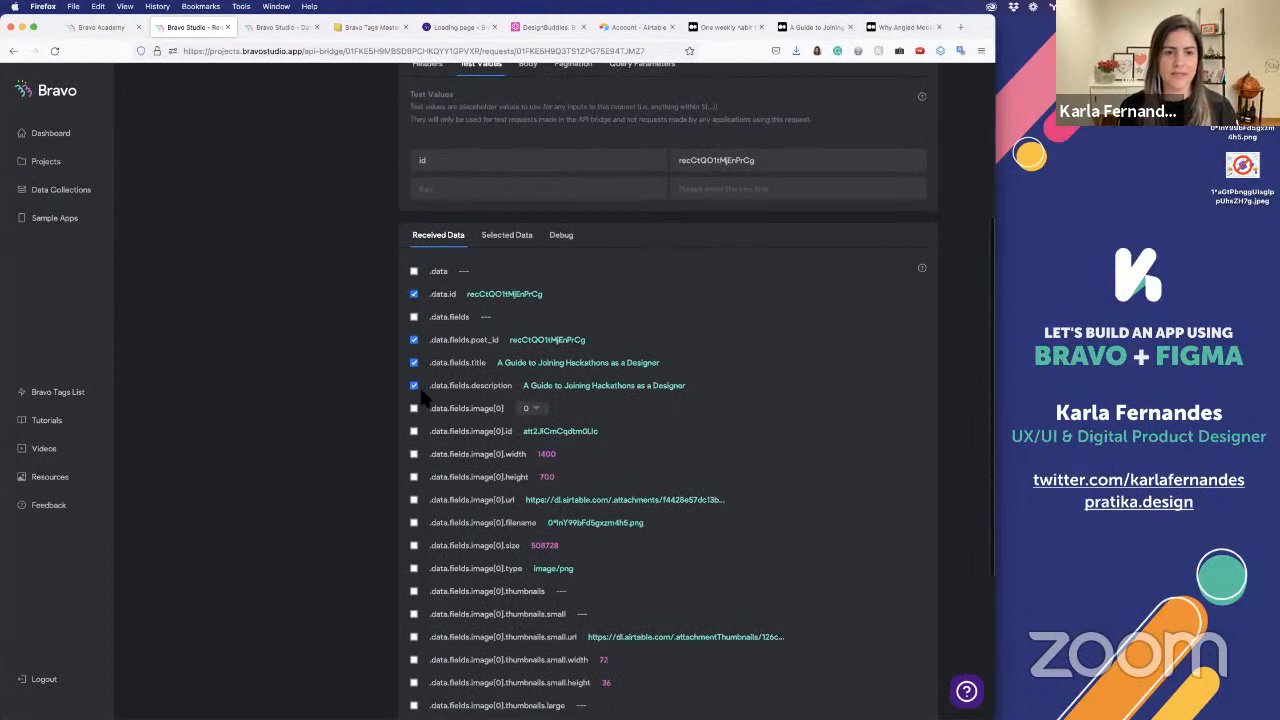
{"action": "left_click", "coordinate": [414, 340]}
Shorten the large thumbnail URL field's name to "image" in the Blog - Detail request's selected data
{"action": "left_click", "coordinate": [492, 238]}
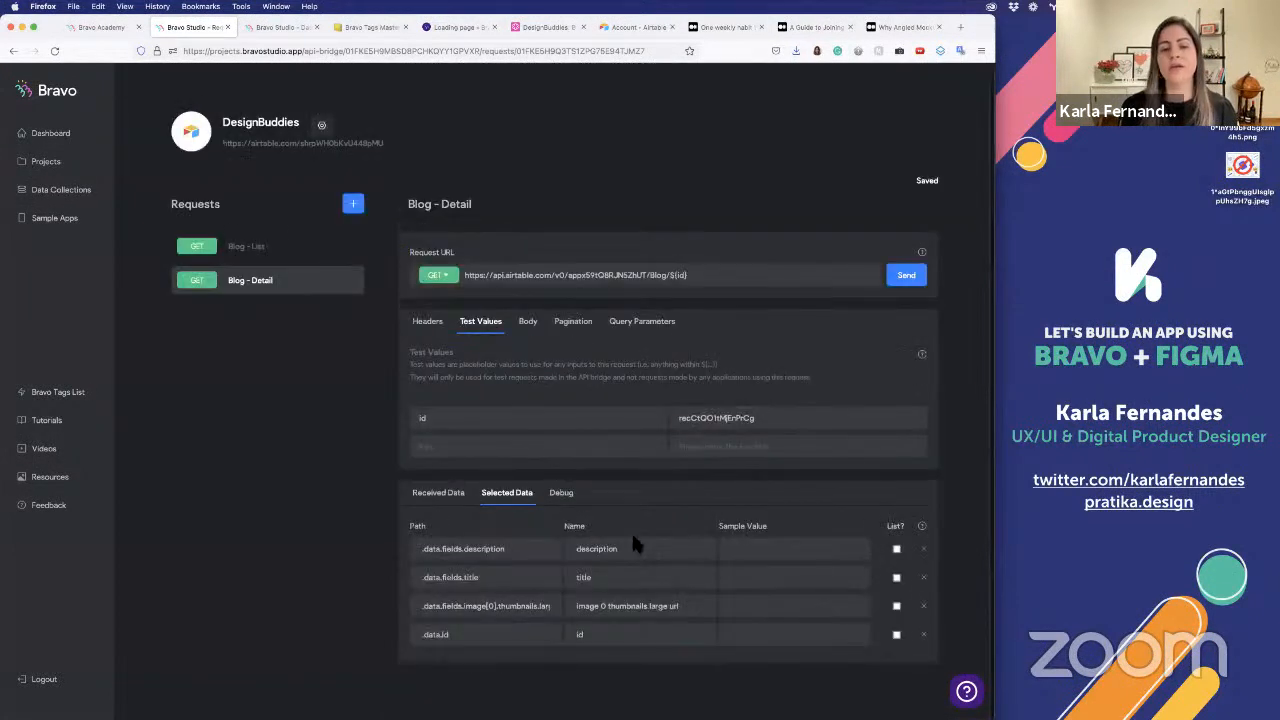
{"action": "left_click", "coordinate": [623, 577]}
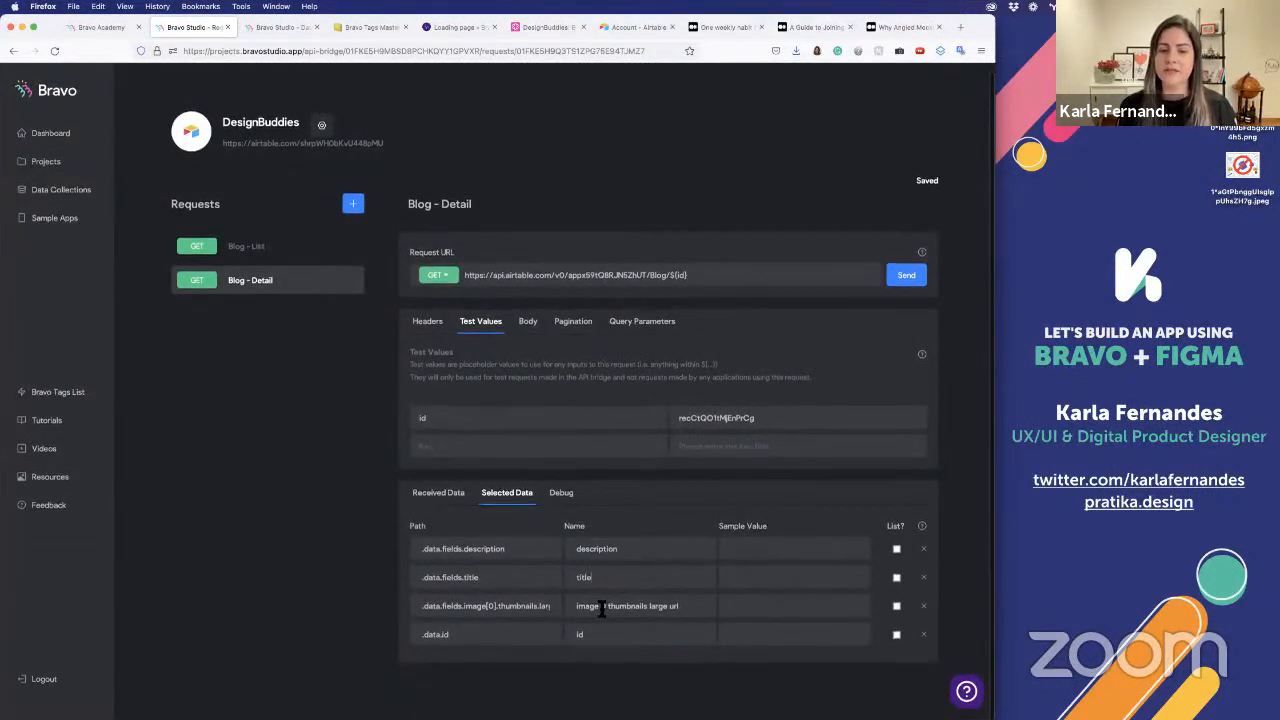
{"action": "left_click_drag", "start_coordinate": [600, 606], "coordinate": [734, 607]}
{"action": "key", "text": "BackSpace"}
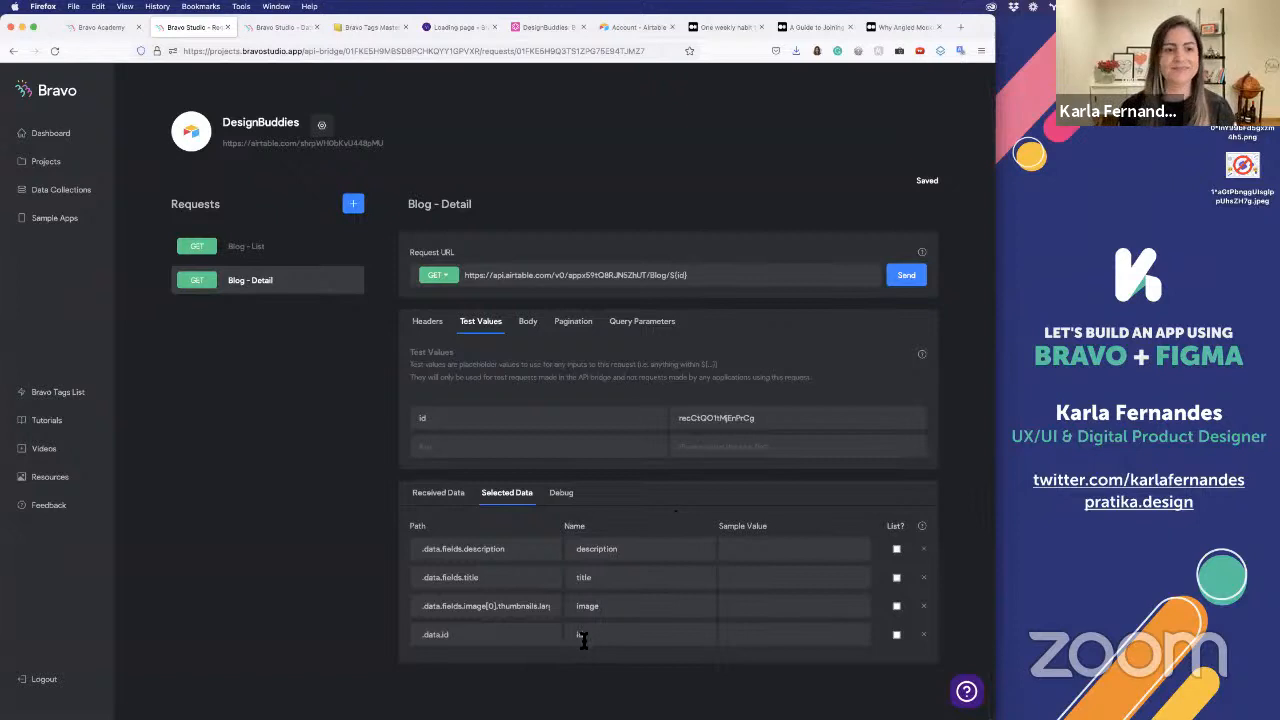
{"action": "left_click", "coordinate": [249, 252]}
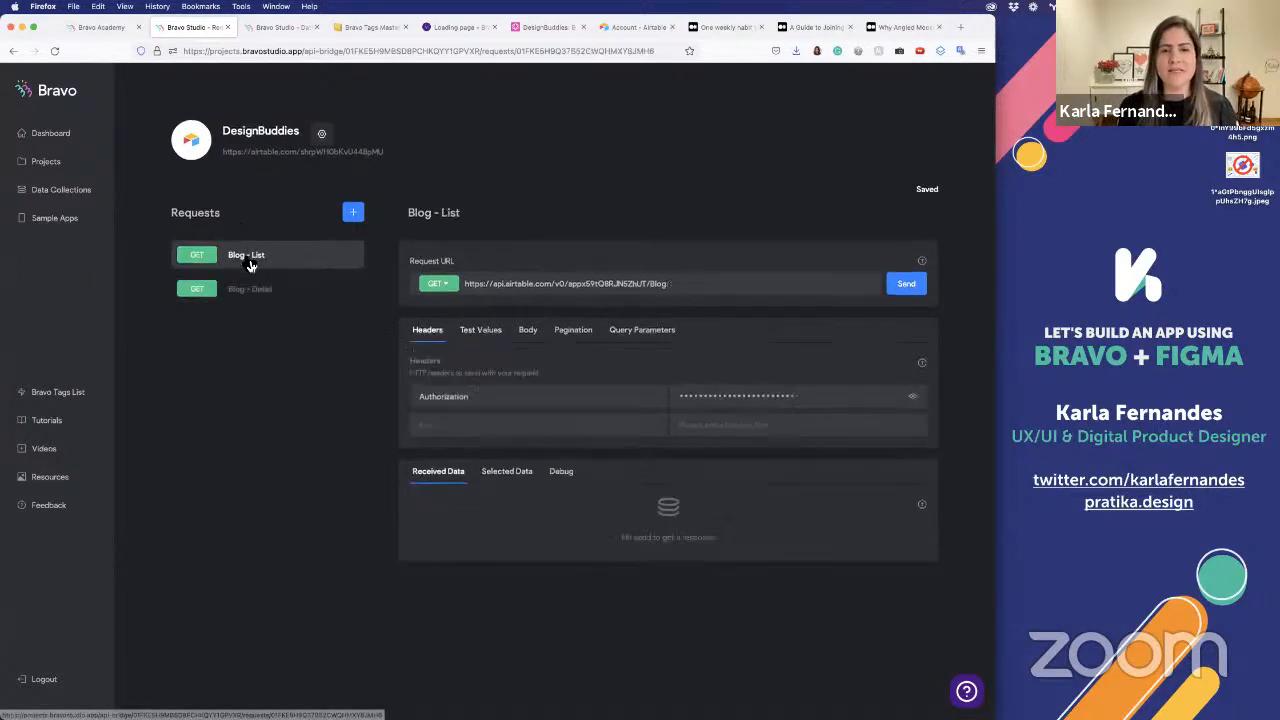
{"action": "left_click", "coordinate": [256, 289]}
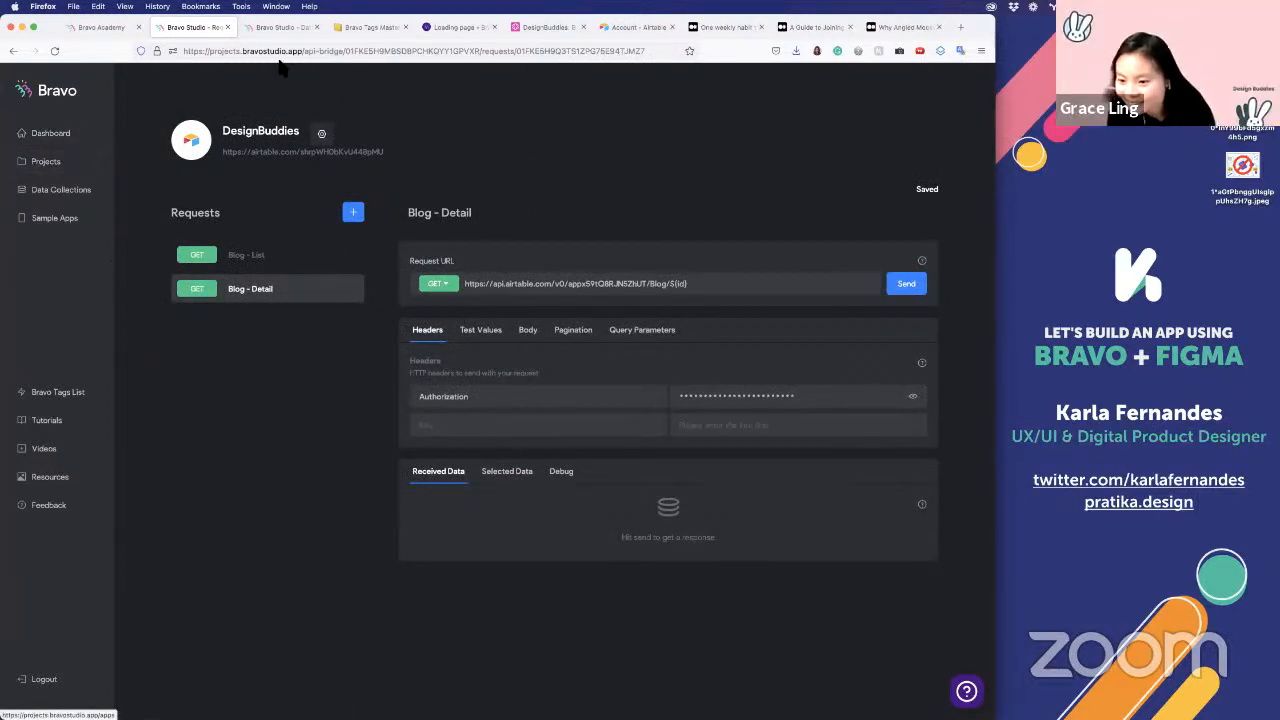
Open the DesignBuddiesBlog project in the other Bravo Studio tab and show the Blog List screen's data binding
{"action": "left_click", "coordinate": [277, 28]}
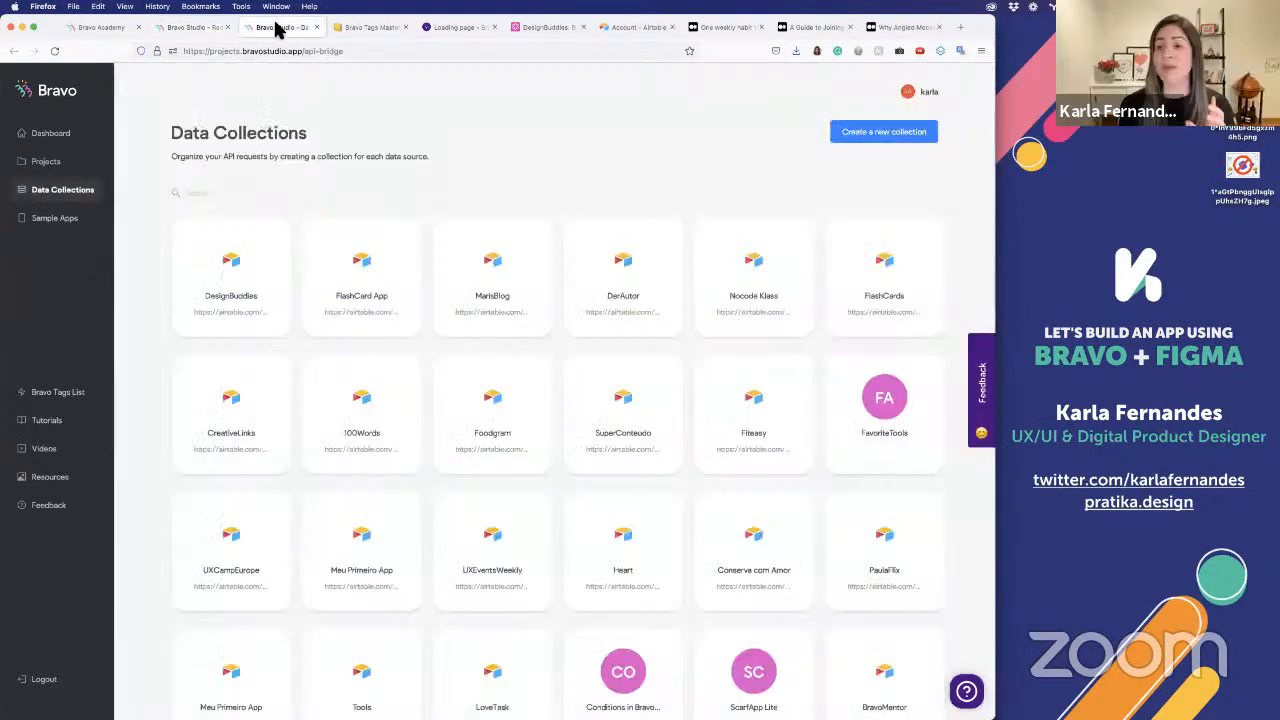
{"action": "left_click", "coordinate": [48, 136]}
{"action": "left_click", "coordinate": [50, 163]}
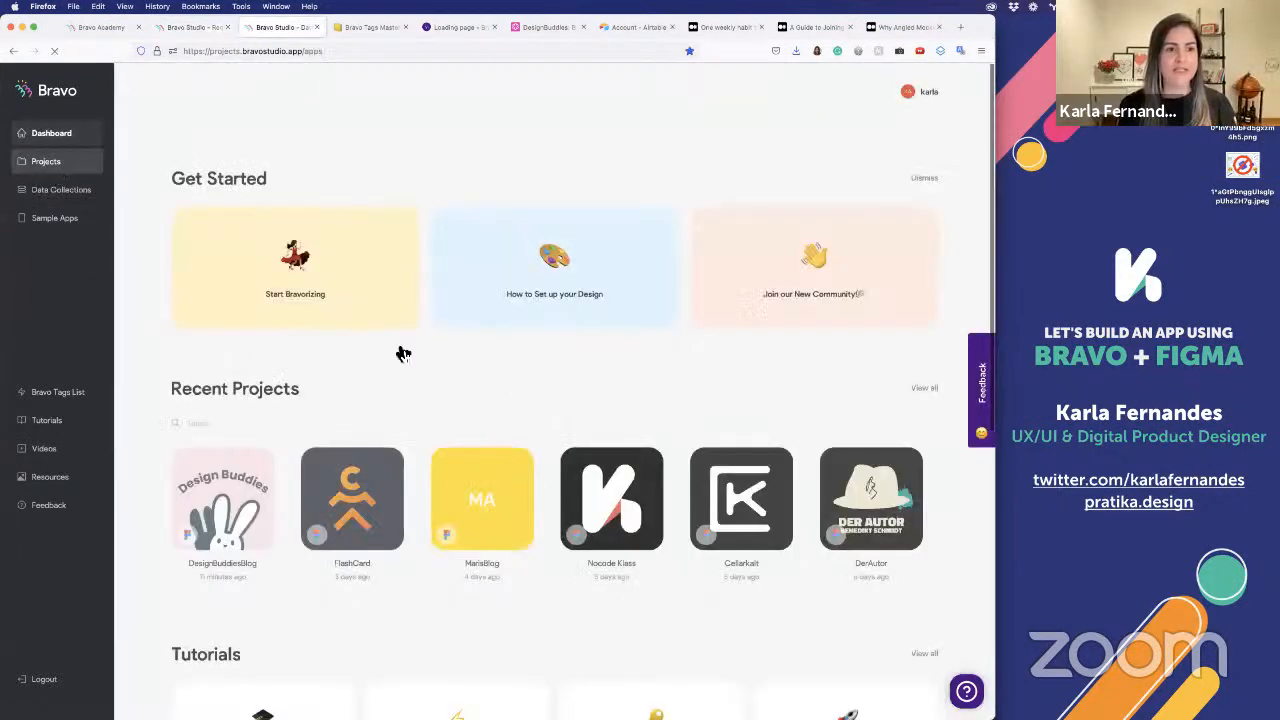
{"action": "left_click", "coordinate": [209, 265]}
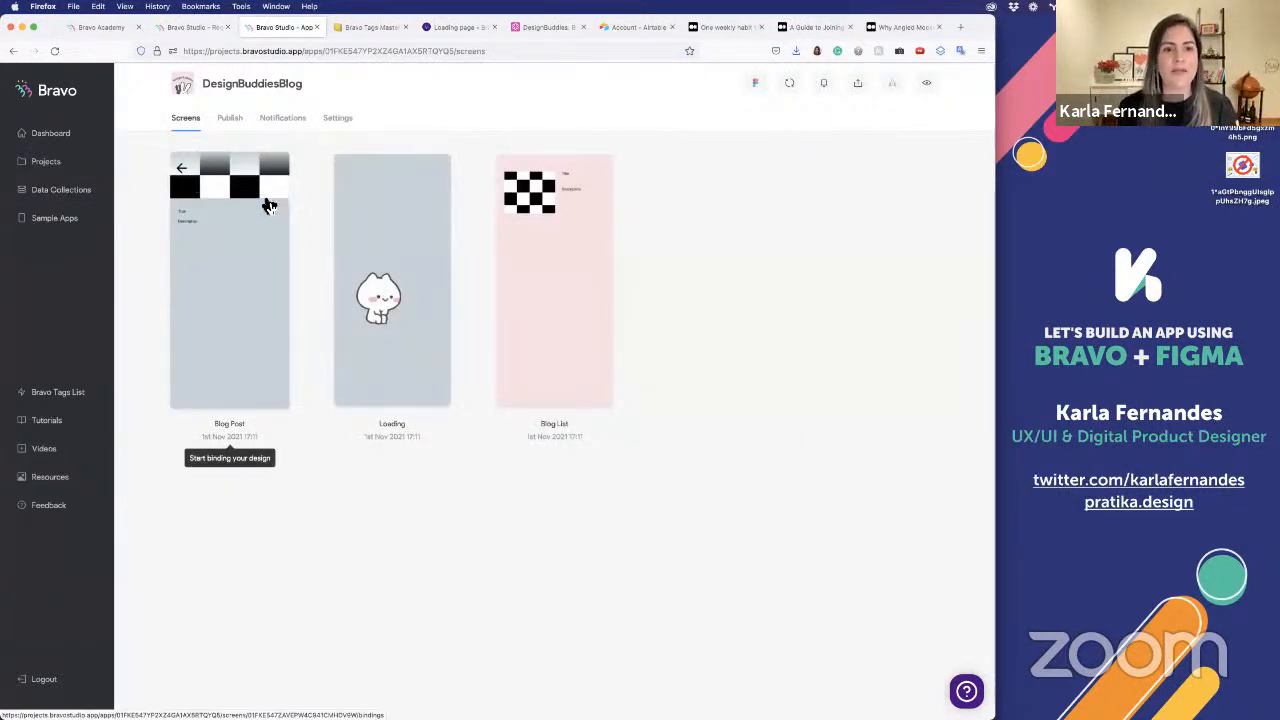
{"action": "left_click", "coordinate": [590, 276]}
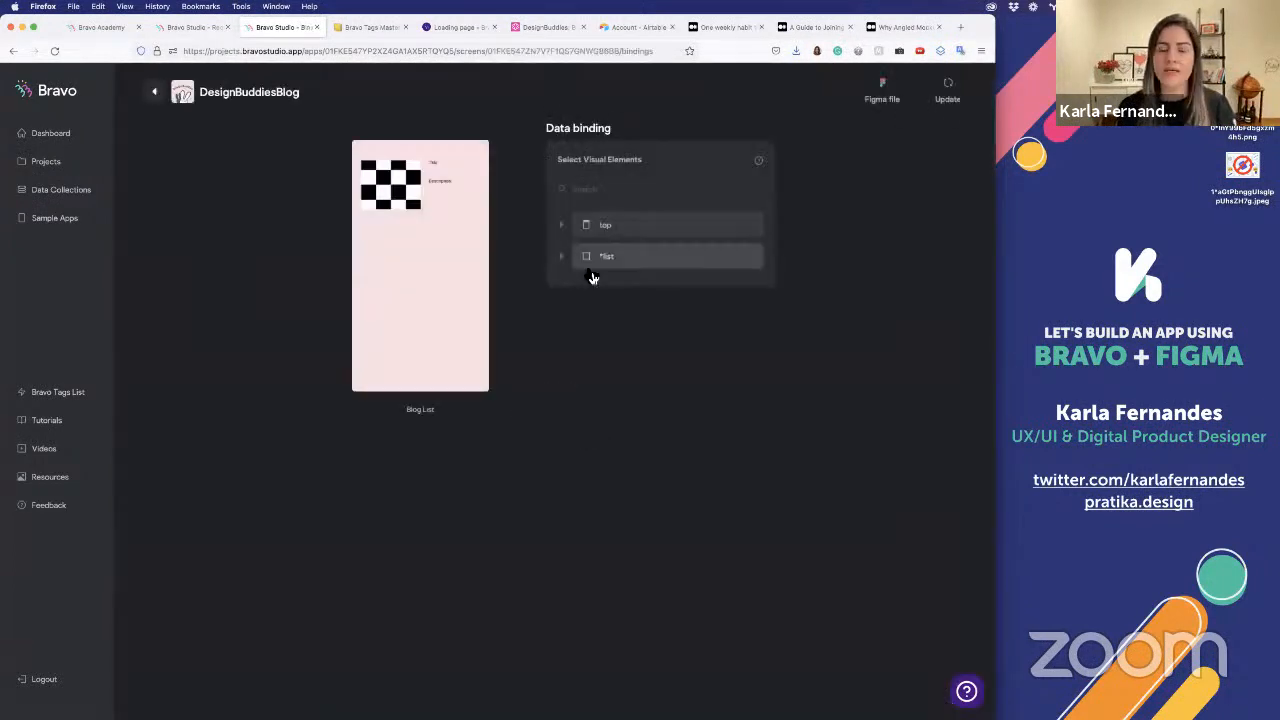
Bind the *list element's items to the records of the Blog - List request in the DesignBuddies collection
{"action": "left_click", "coordinate": [626, 262]}
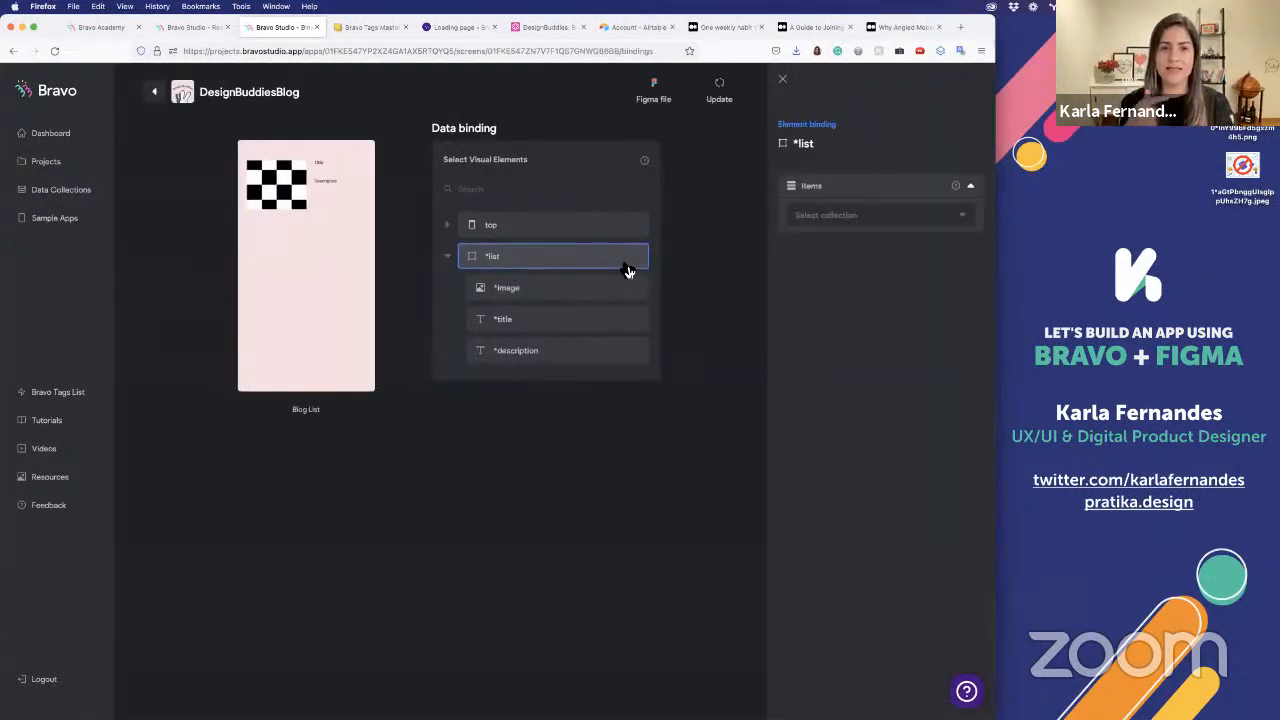
{"action": "left_click", "coordinate": [890, 215]}
{"action": "left_click", "coordinate": [881, 244]}
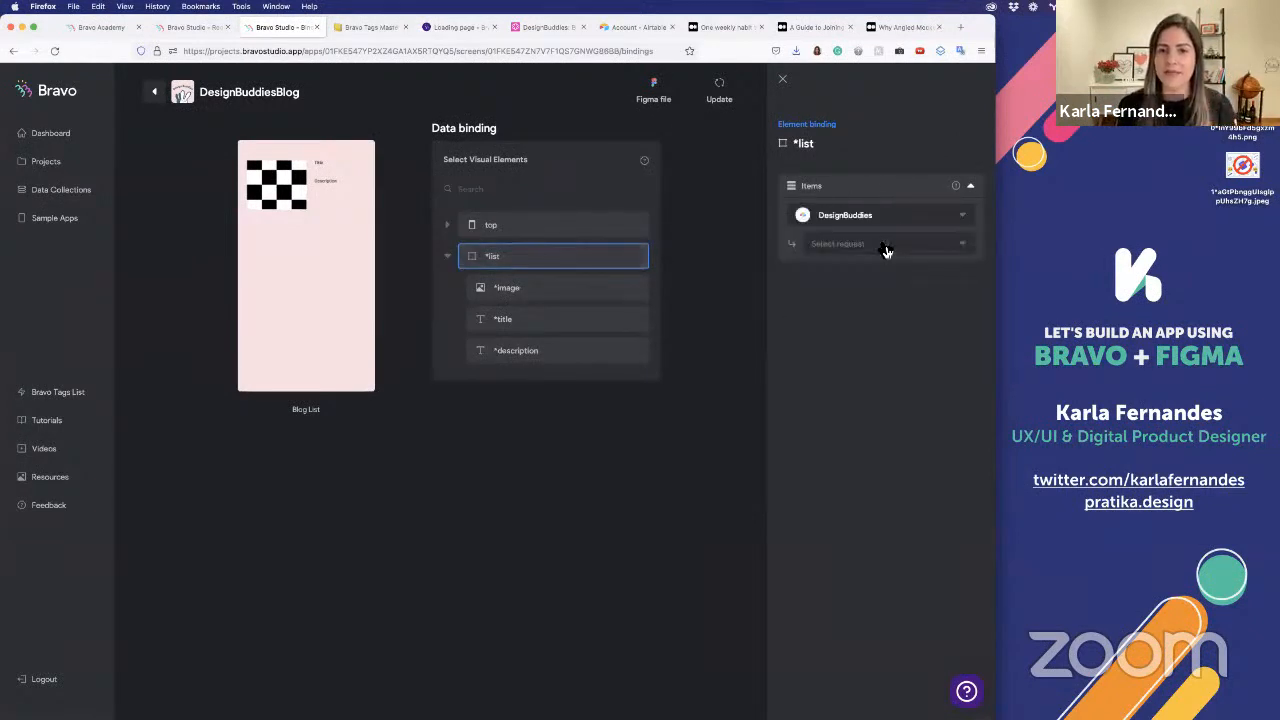
{"action": "left_click", "coordinate": [878, 245]}
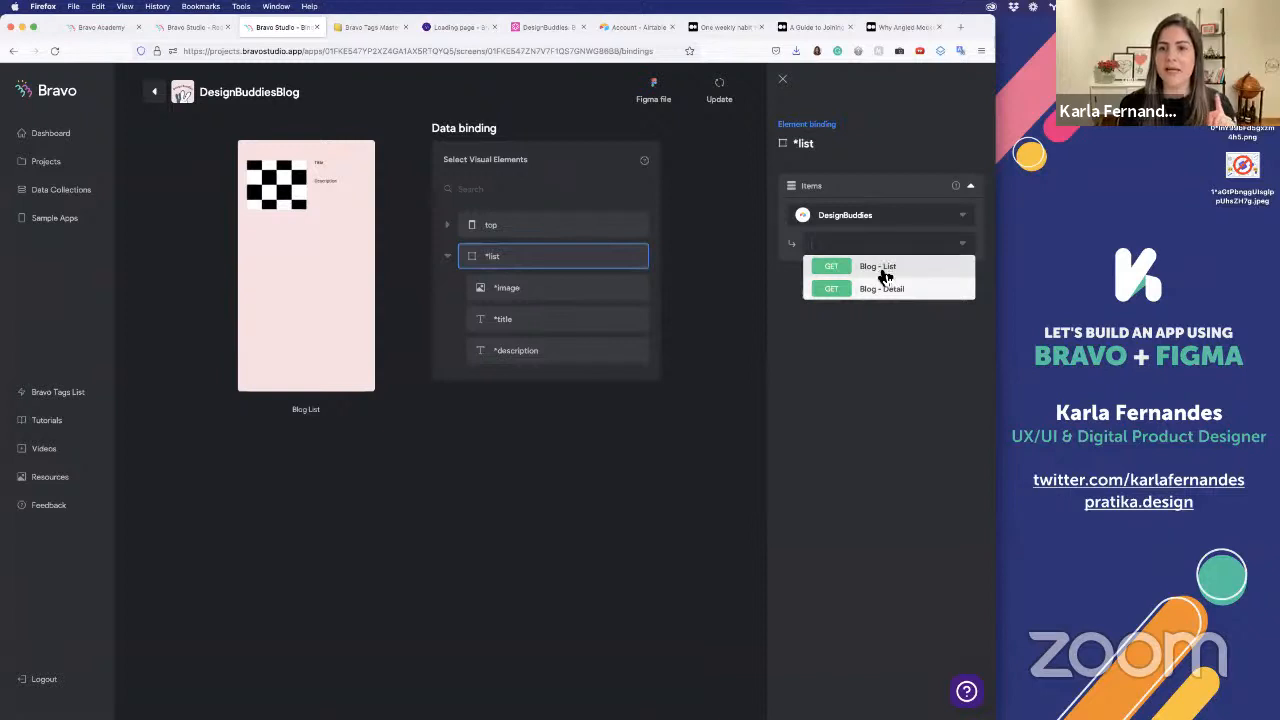
{"action": "left_click", "coordinate": [884, 276]}
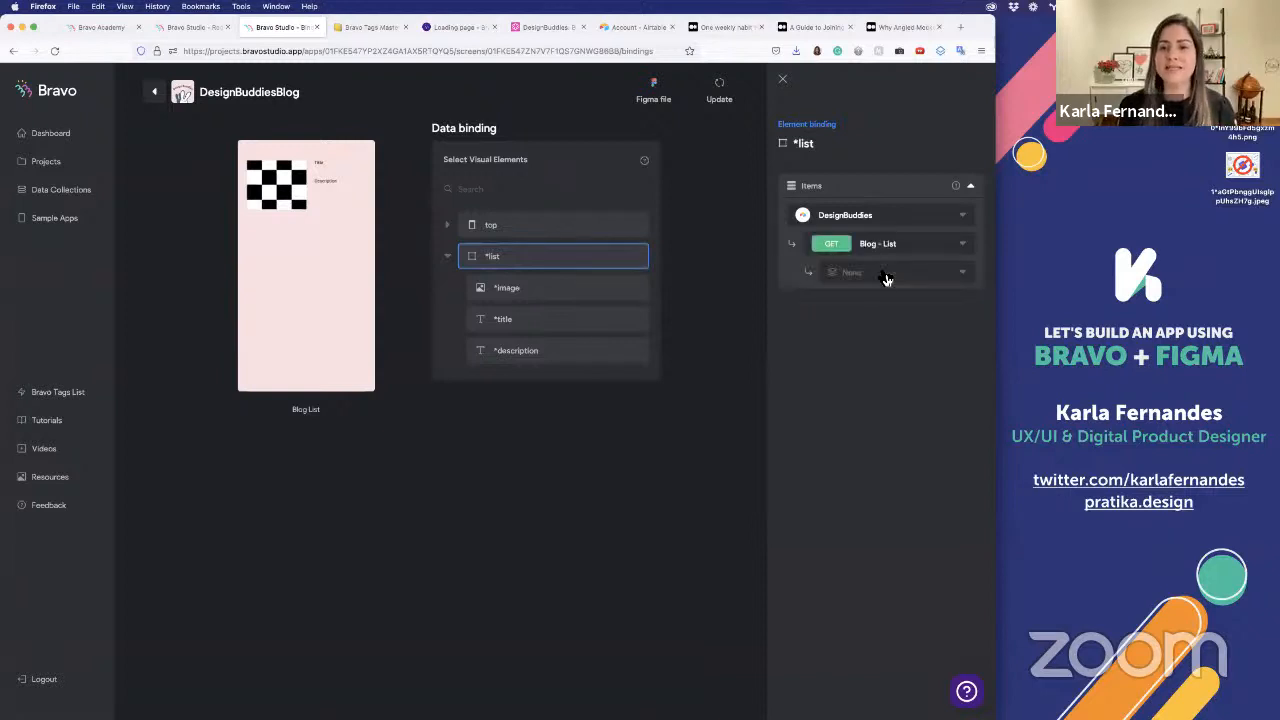
{"action": "left_click", "coordinate": [869, 272]}
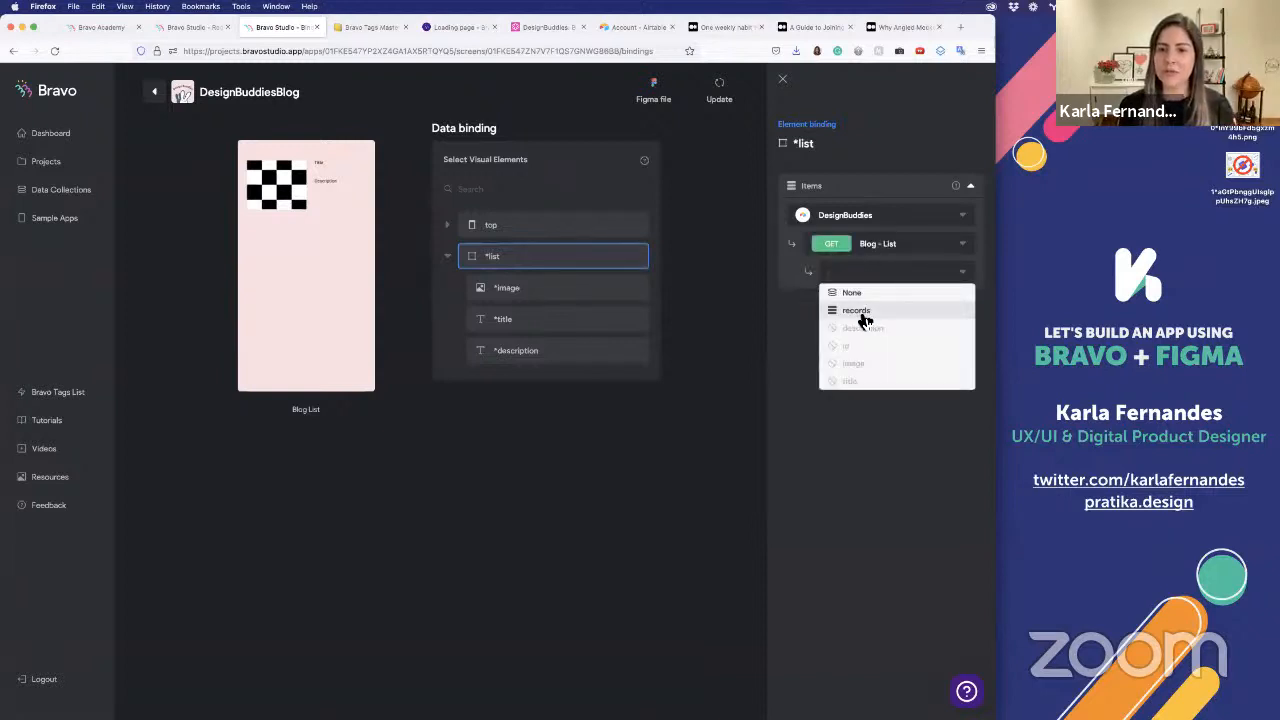
{"action": "left_click", "coordinate": [860, 312]}
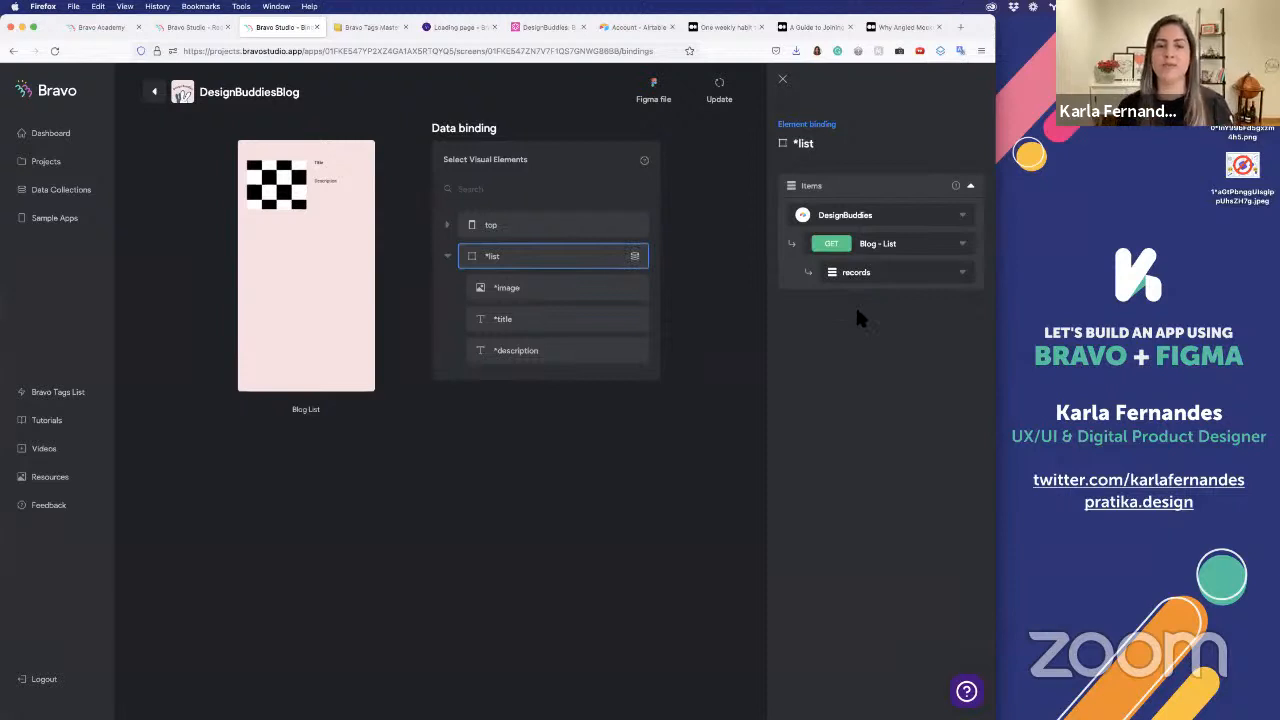
Bind the *image element to the image field and the *title element to the title field of Blog - List
{"action": "left_click", "coordinate": [583, 290]}
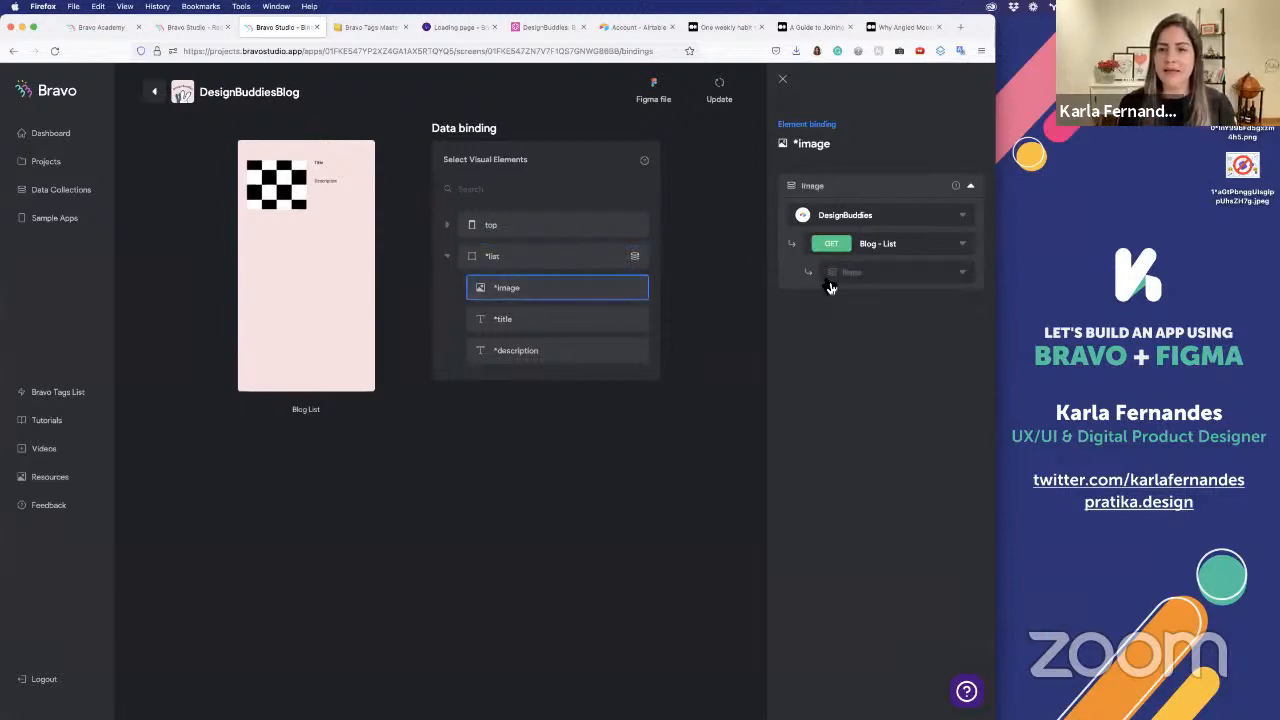
{"action": "left_click", "coordinate": [890, 279]}
{"action": "left_click", "coordinate": [862, 369]}
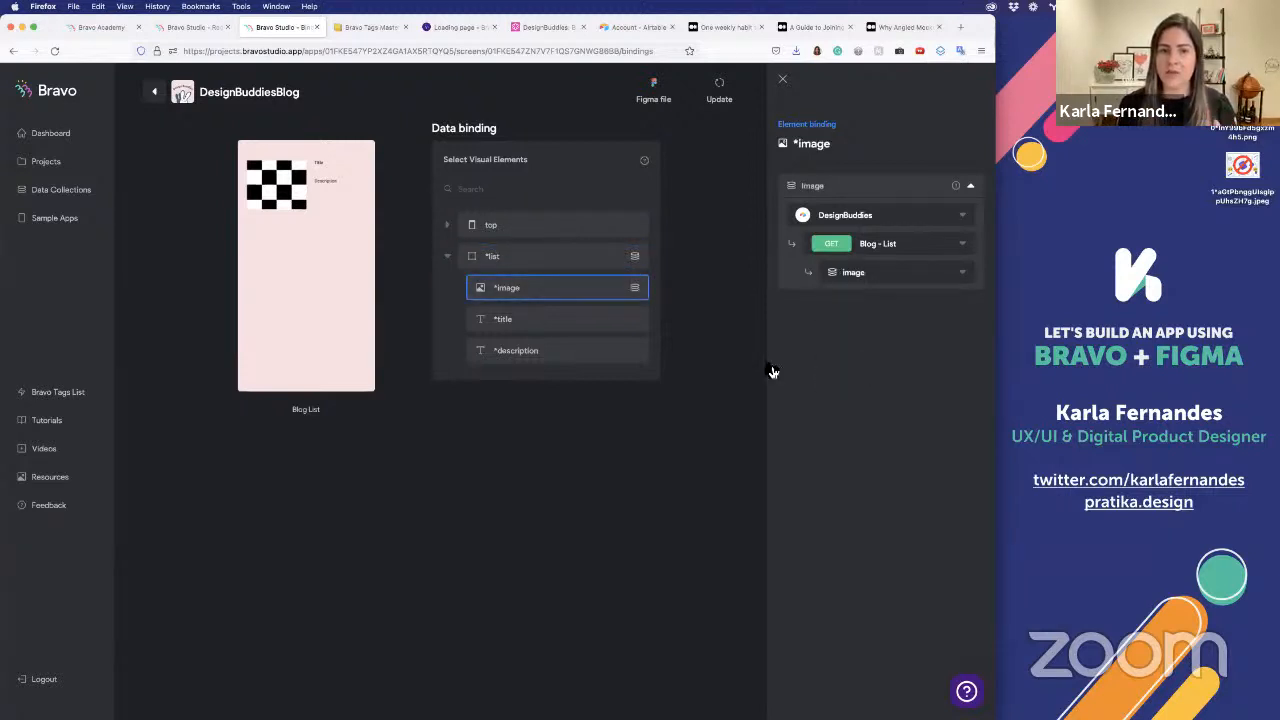
{"action": "left_click", "coordinate": [600, 327]}
{"action": "left_click", "coordinate": [890, 272]}
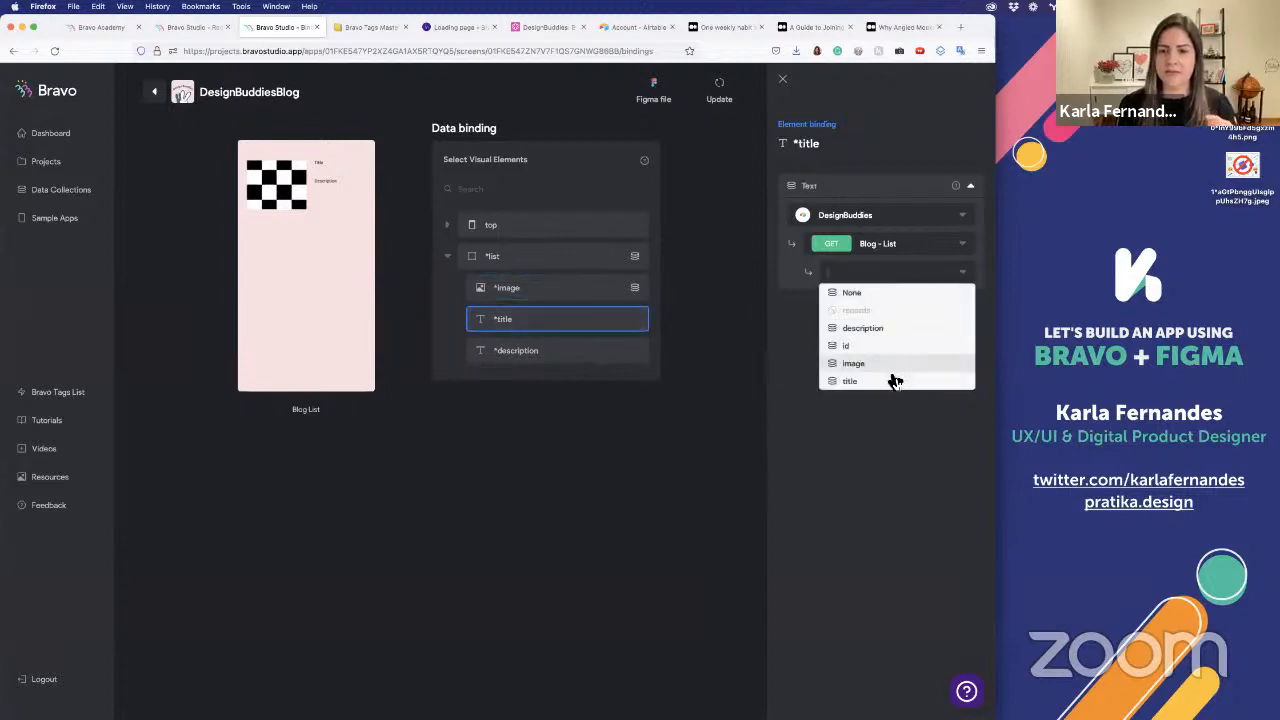
{"action": "left_click", "coordinate": [894, 380]}
Bind the *description element to the description field of the Blog - List request
{"action": "left_click", "coordinate": [600, 350]}
{"action": "left_click", "coordinate": [890, 272]}
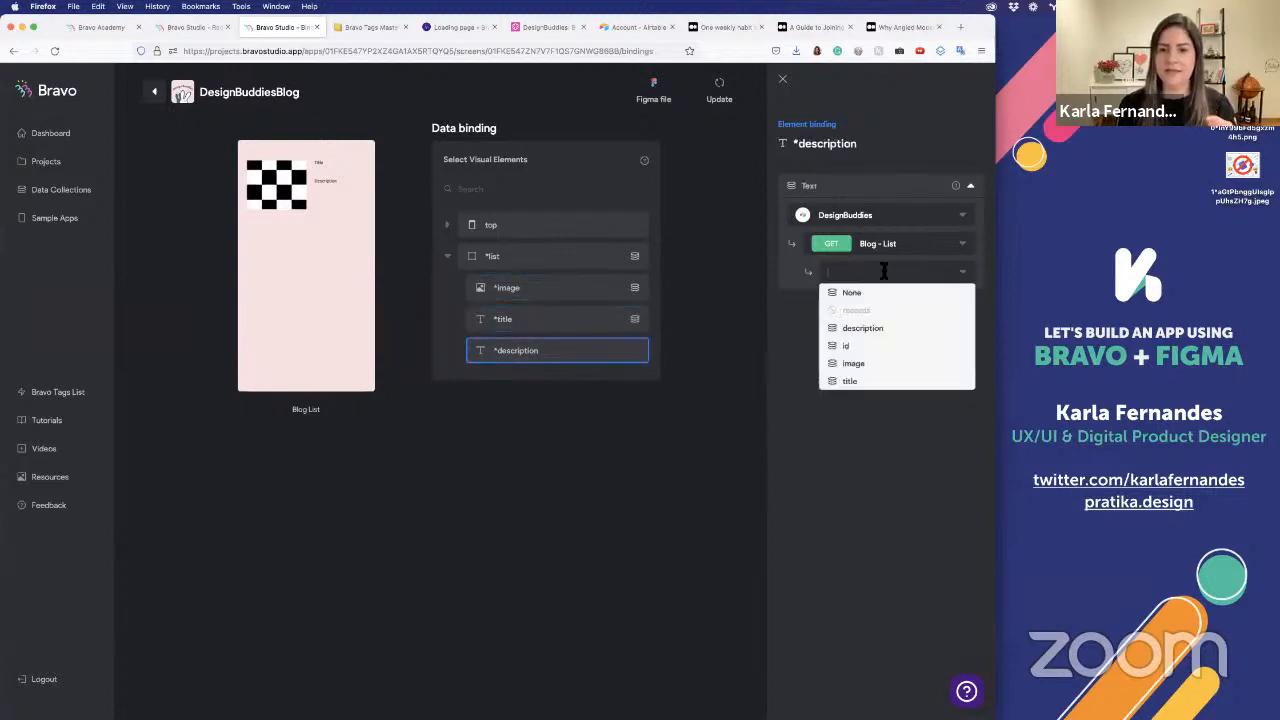
{"action": "left_click", "coordinate": [884, 329]}
{"action": "left_click", "coordinate": [446, 432]}
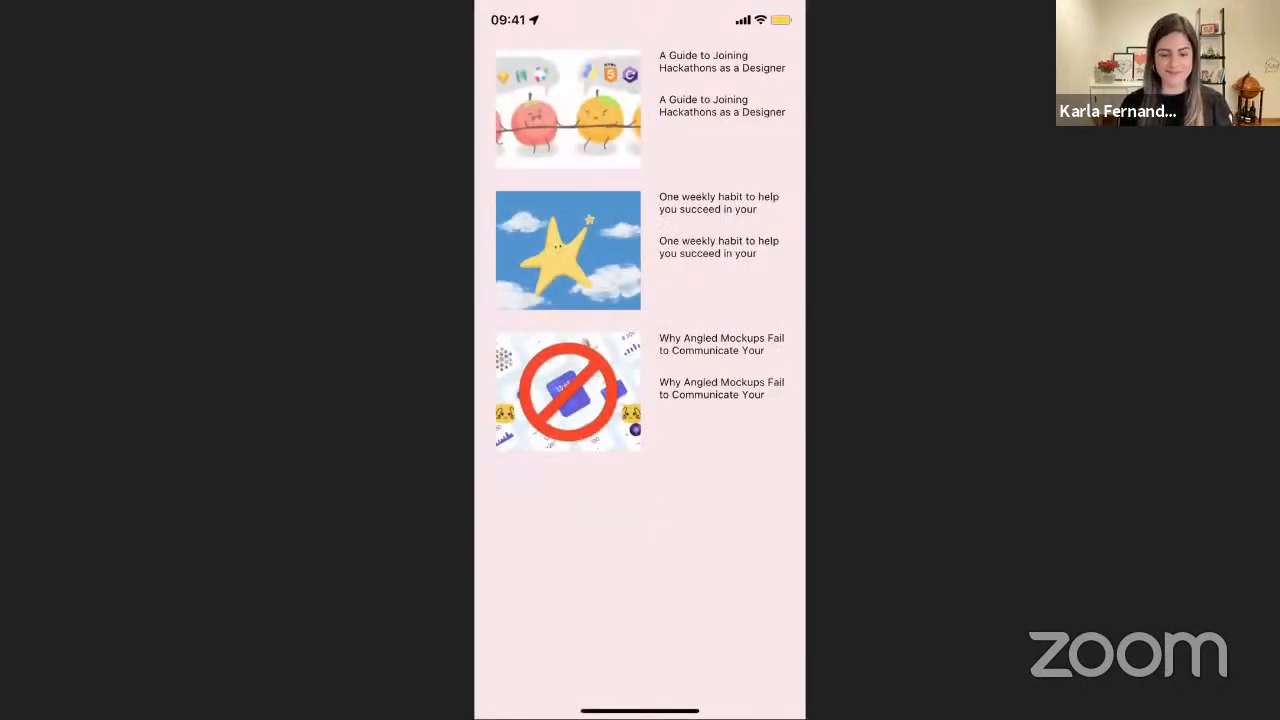
Preview the first blog post from the list in the phone app and return to the list
{"action": "left_click", "coordinate": [568, 109]}
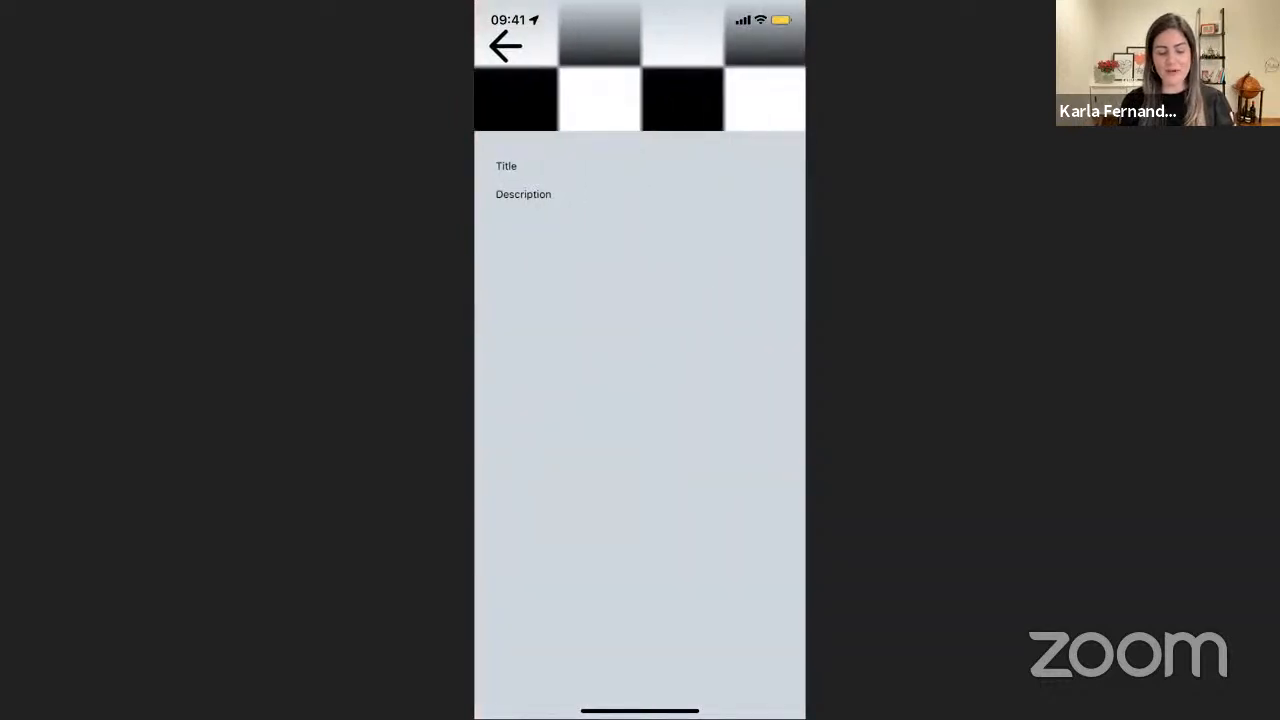
{"action": "left_click_drag", "start_coordinate": [478, 420], "coordinate": [800, 420]}
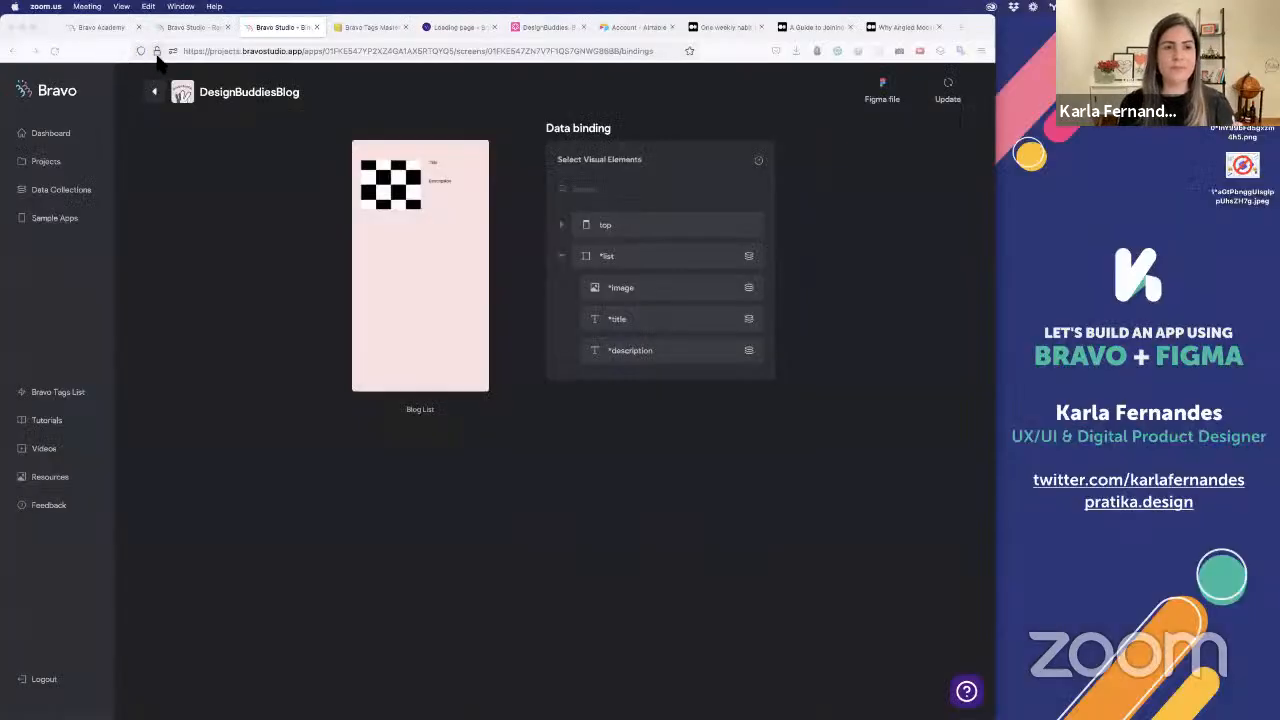
Show the Blog Post screen's data binding and expand its post element
{"action": "left_click", "coordinate": [158, 103]}
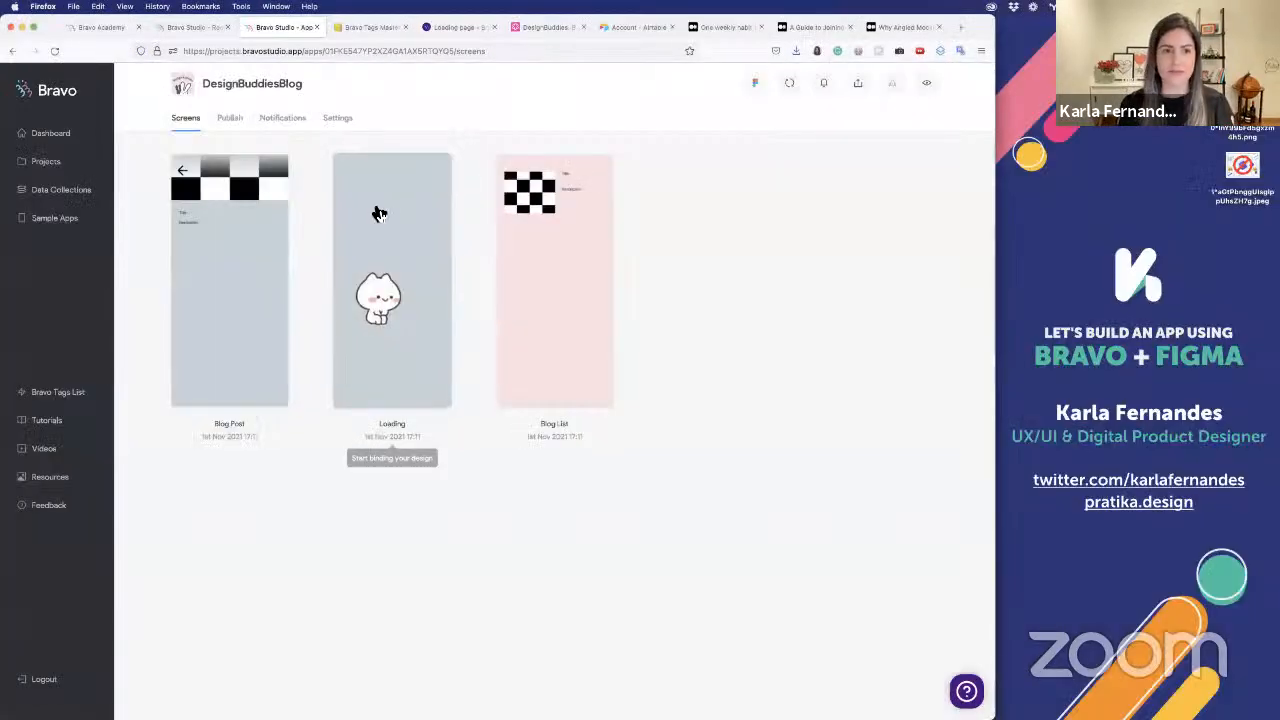
{"action": "left_click", "coordinate": [236, 204]}
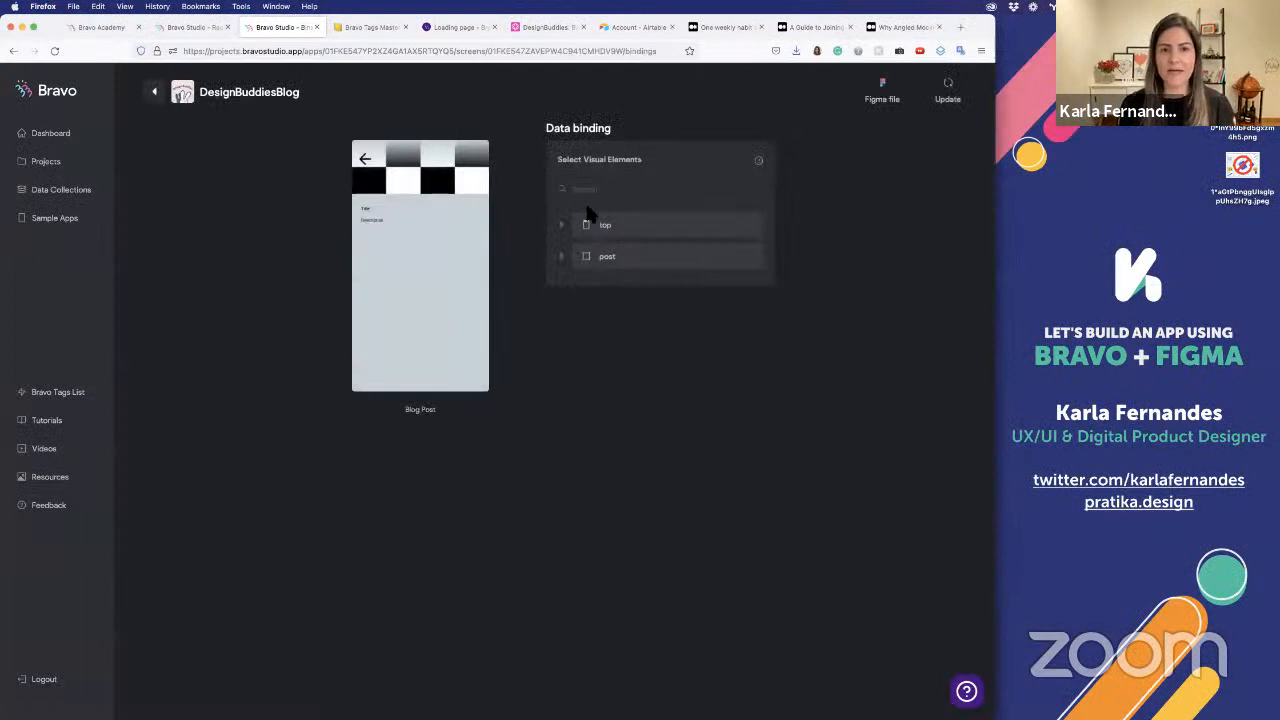
{"action": "left_click", "coordinate": [638, 267]}
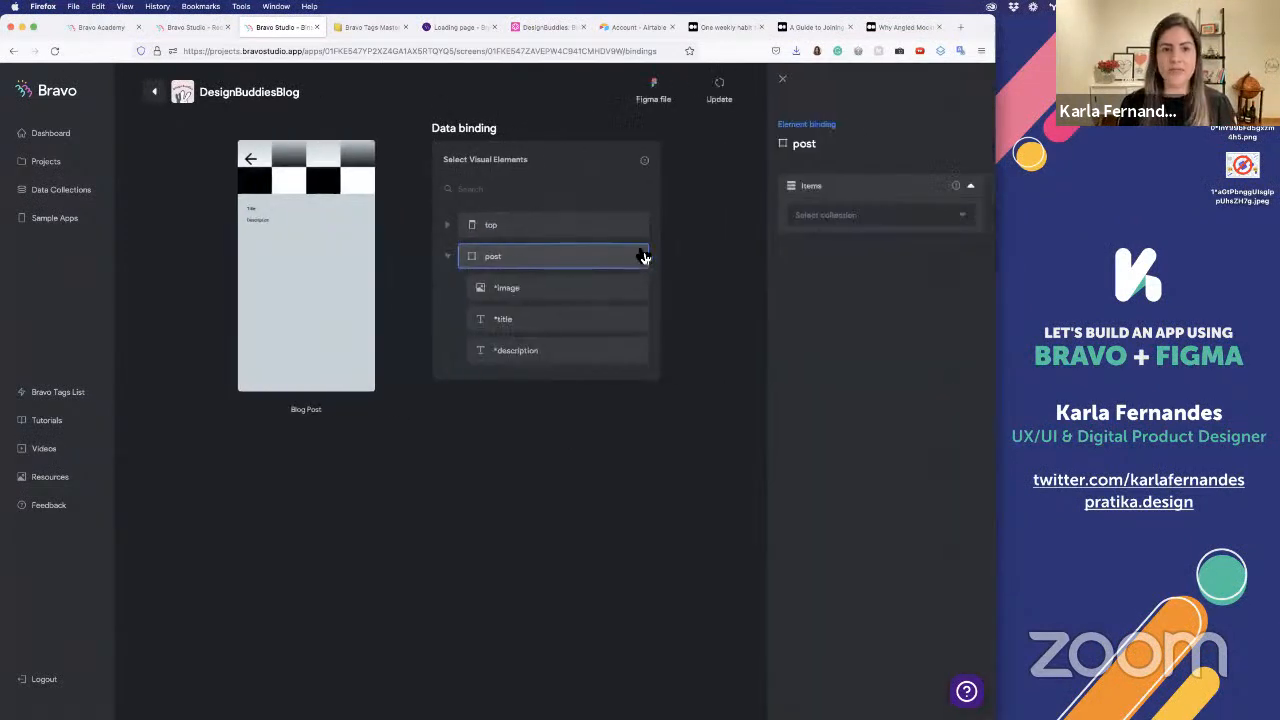
{"action": "left_click", "coordinate": [858, 215]}
{"action": "left_click", "coordinate": [862, 238]}
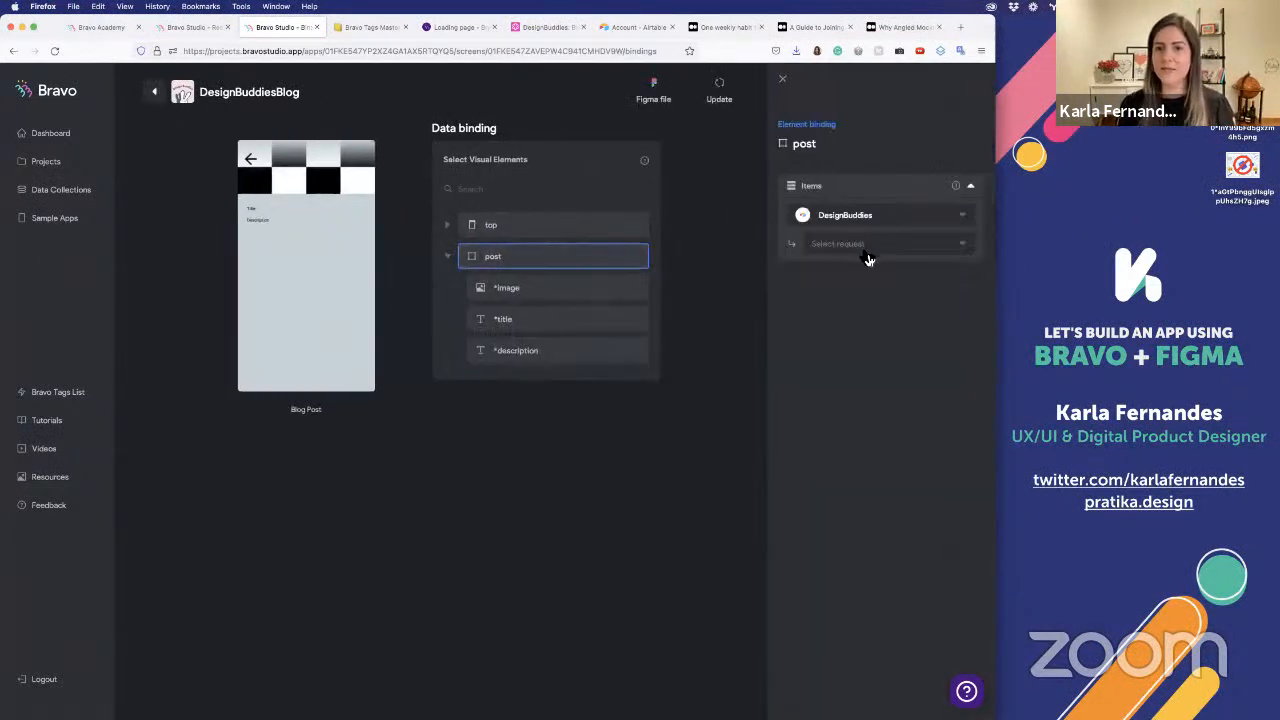
{"action": "left_click", "coordinate": [864, 246]}
{"action": "left_click", "coordinate": [882, 289]}
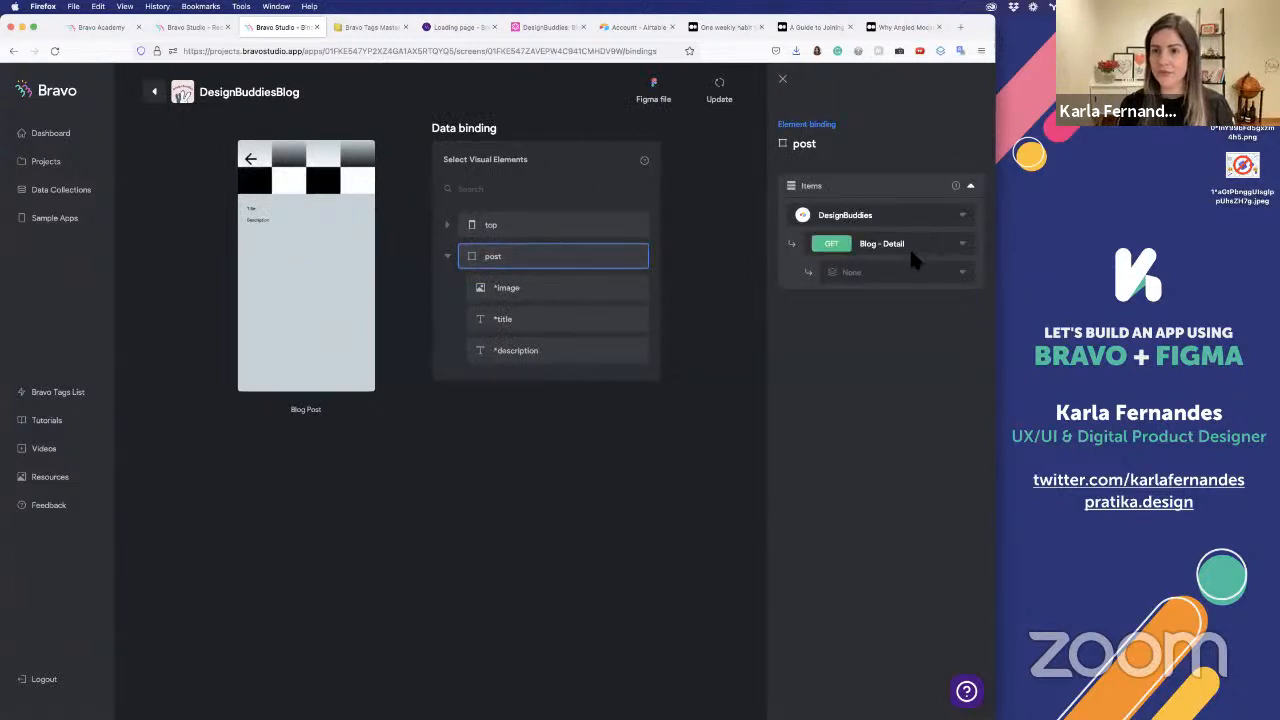
{"action": "left_click", "coordinate": [889, 273]}
Bind the Blog Post screen's *image element to the image field of the Blog - Detail request in the DesignBuddies collection
{"action": "left_click", "coordinate": [514, 297]}
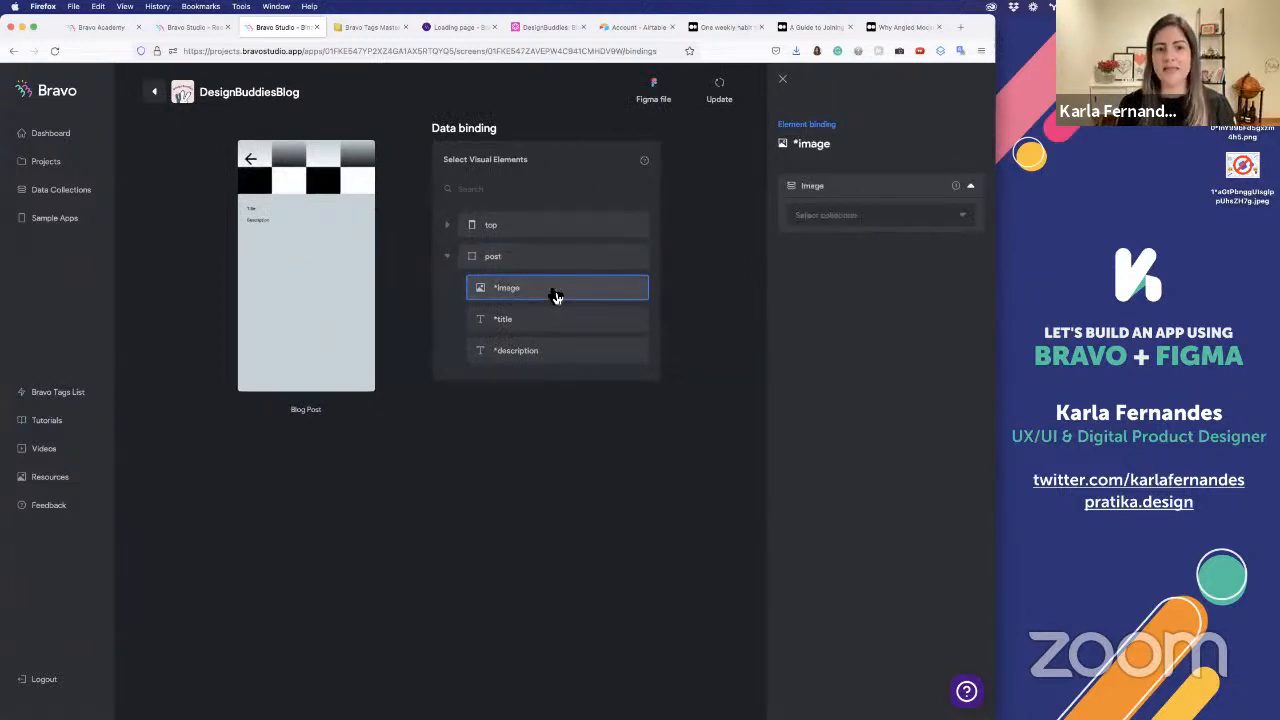
{"action": "left_click", "coordinate": [924, 216]}
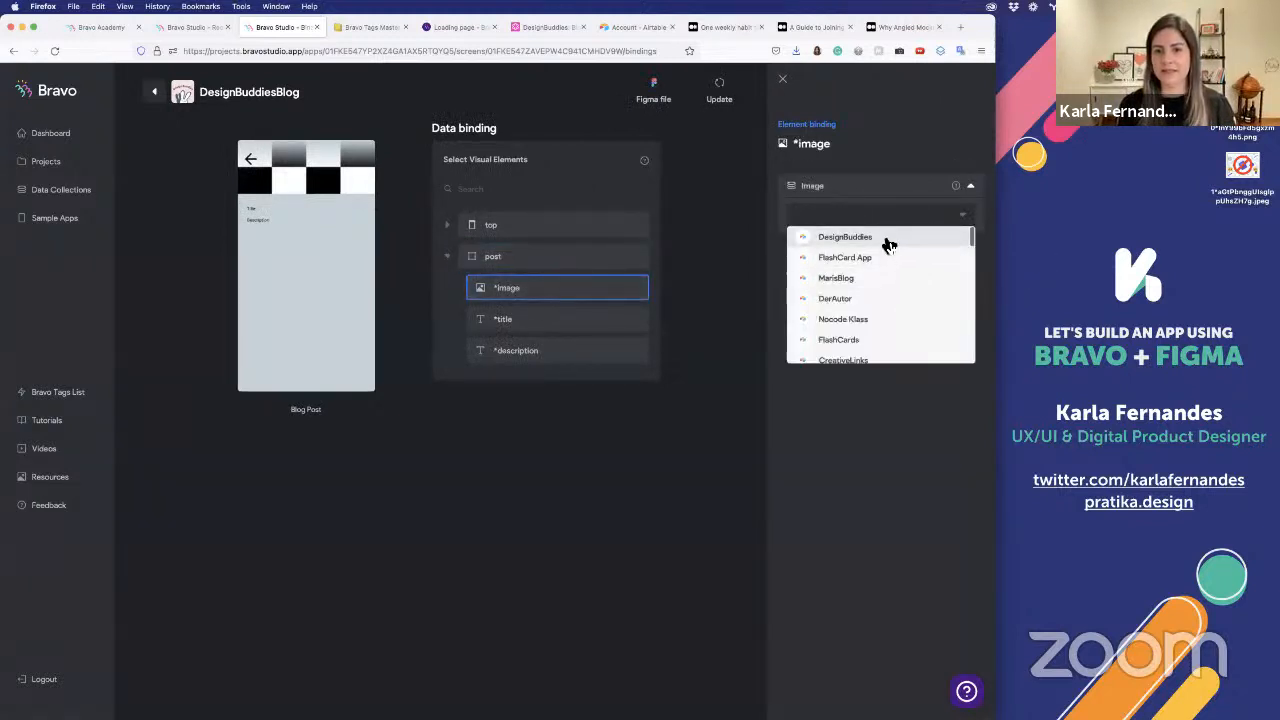
{"action": "left_click", "coordinate": [886, 238]}
{"action": "left_click", "coordinate": [884, 289]}
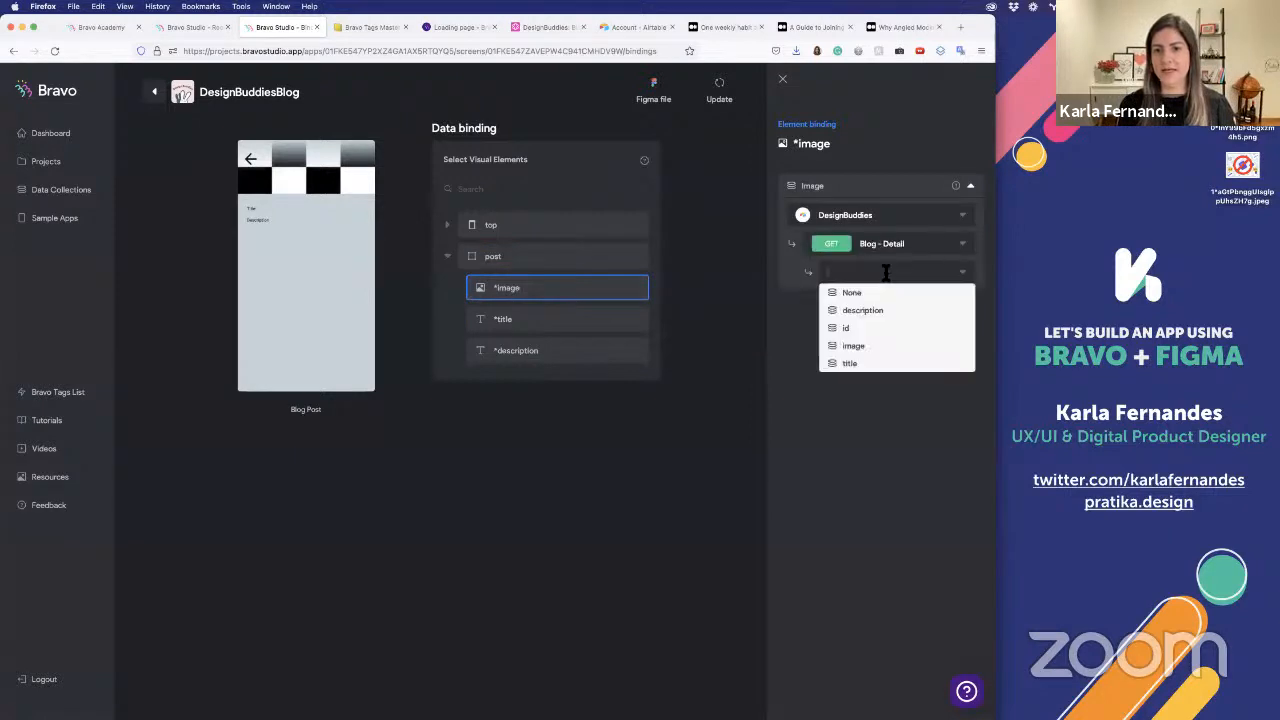
{"action": "left_click", "coordinate": [877, 344]}
Bind the *title element to the title field and the *description element to the description field of Blog - Detail
{"action": "left_click", "coordinate": [583, 320]}
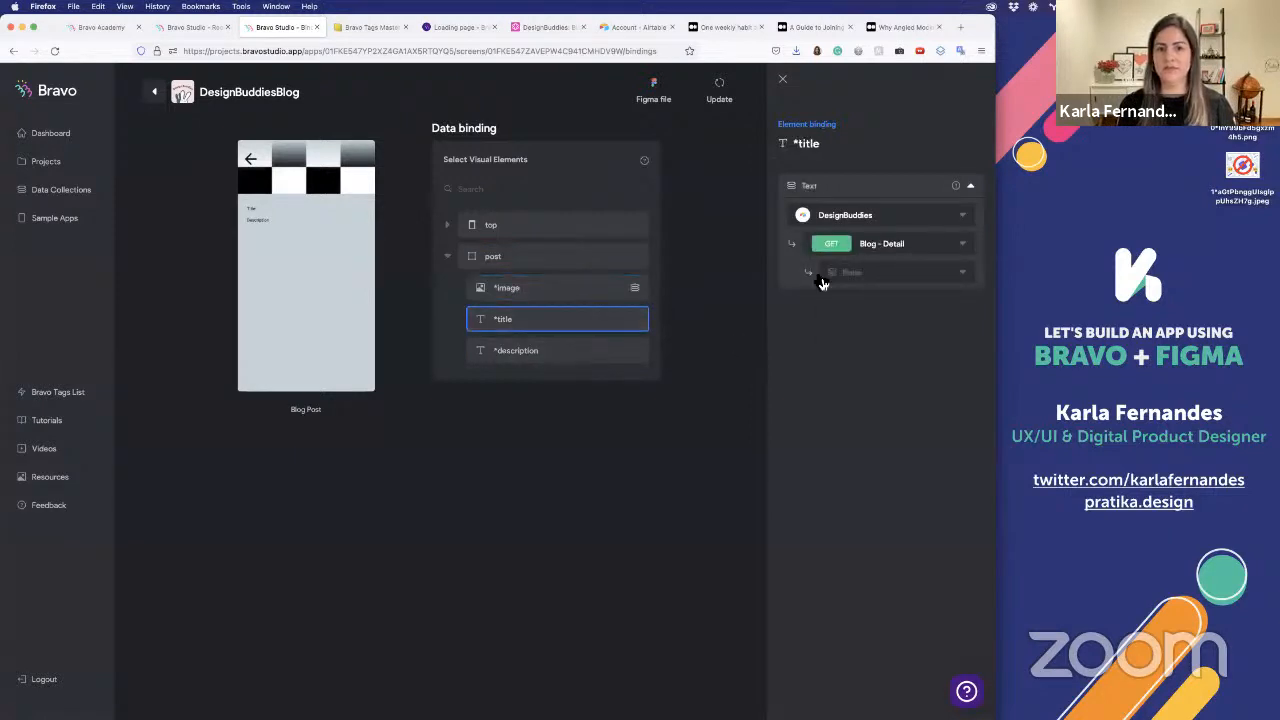
{"action": "left_click", "coordinate": [889, 274]}
{"action": "left_click", "coordinate": [874, 366]}
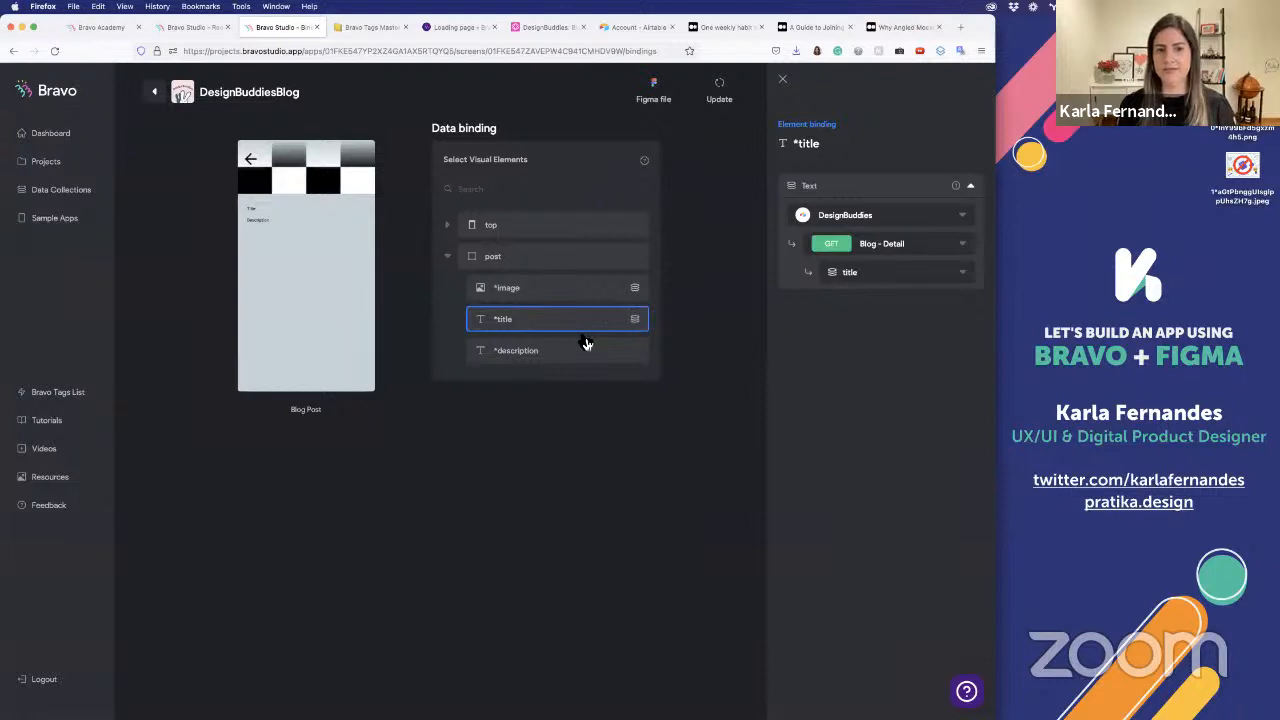
{"action": "left_click", "coordinate": [583, 351]}
{"action": "left_click", "coordinate": [886, 272]}
{"action": "left_click", "coordinate": [895, 311]}
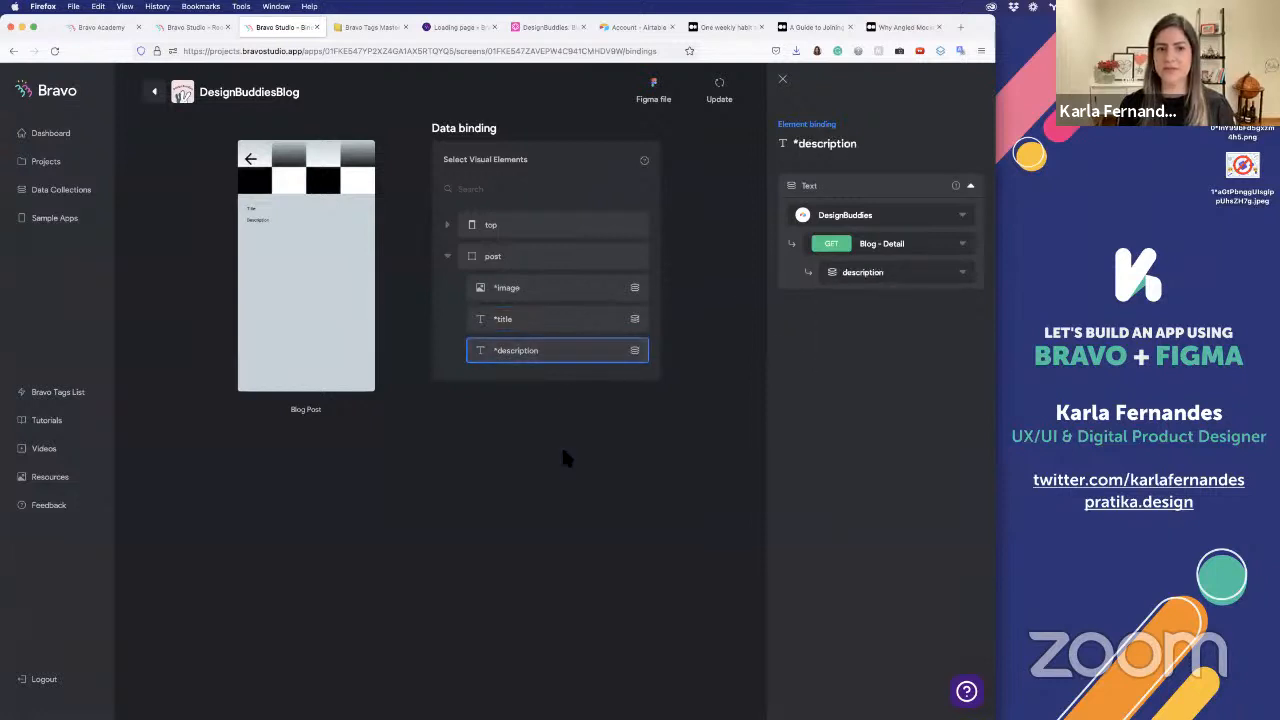
{"action": "left_click", "coordinate": [539, 456]}
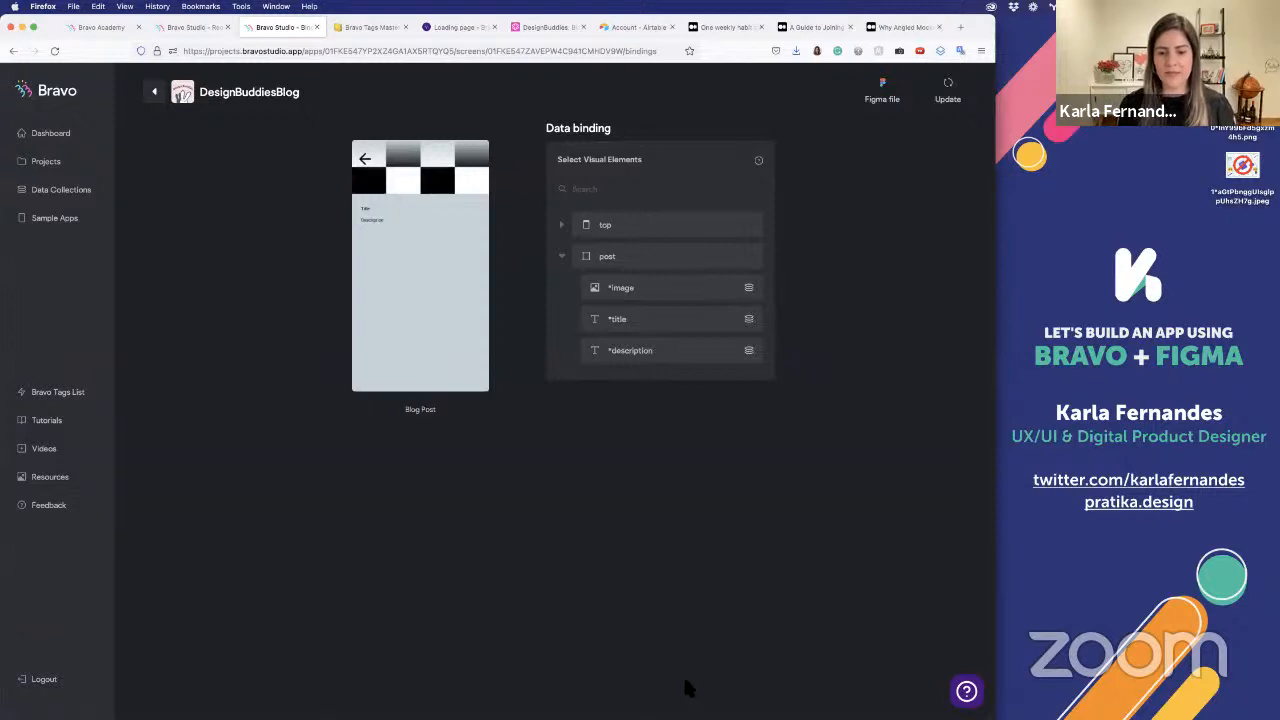
{"action": "left_click", "coordinate": [892, 525]}
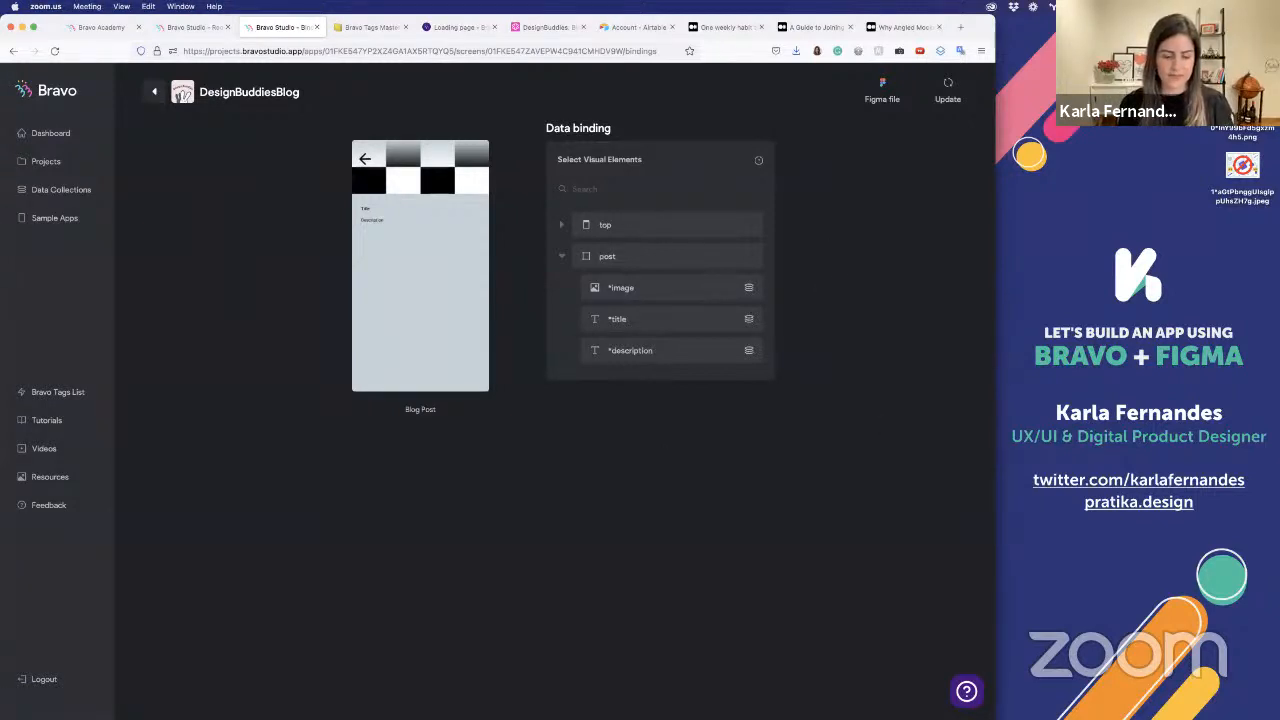
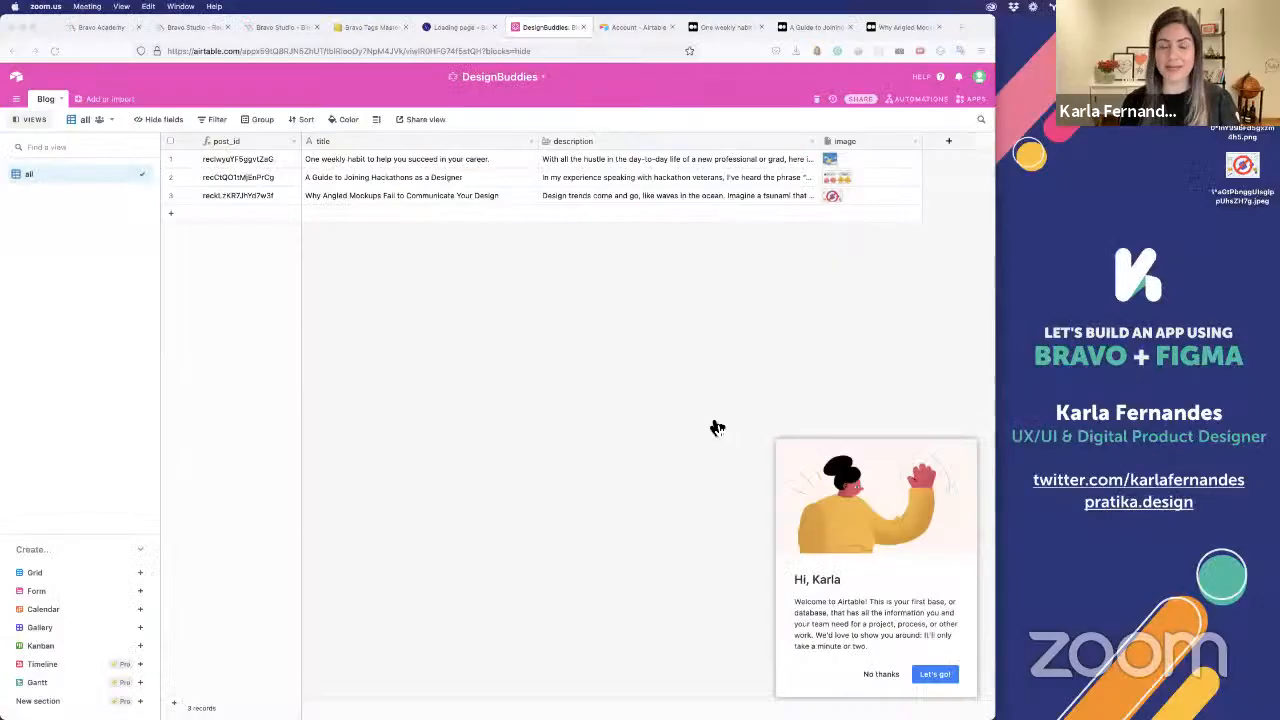
Switch to the DesignBuddiesBlog design file in Figma
{"action": "key", "text": "super+Tab"}
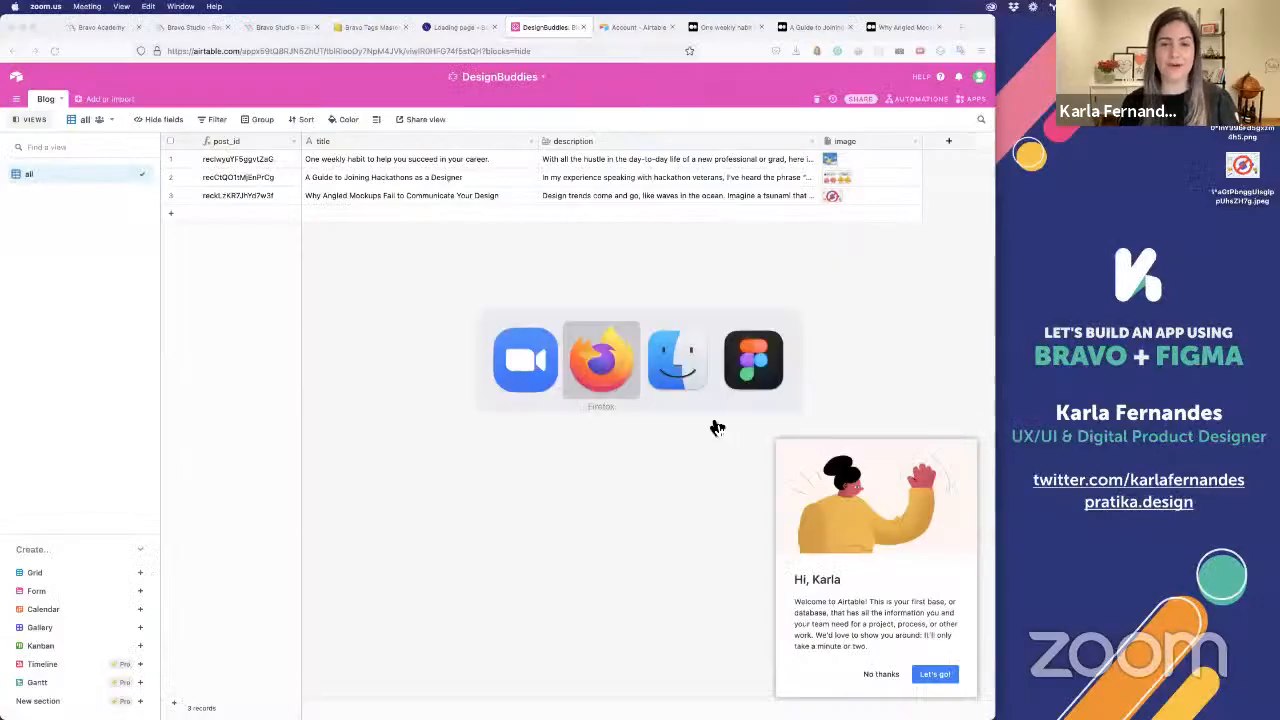
{"action": "key", "text": "super+Tab"}
{"action": "key", "text": "super+Tab"}
{"action": "scroll", "coordinate": [716, 427], "scroll_direction": "down", "scroll_amount": 10}
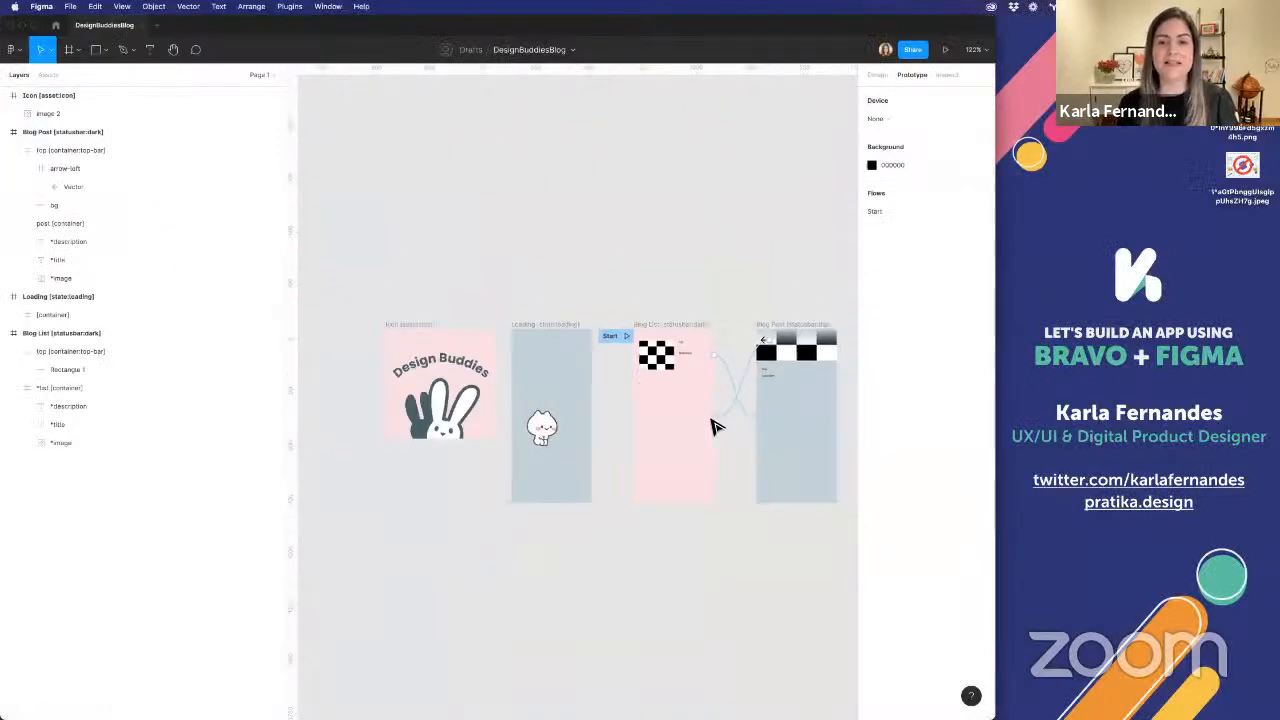
{"action": "scroll", "coordinate": [716, 427], "scroll_direction": "up", "scroll_amount": 5}
Set the *title text in the Blog List card to font size 24 and bold
{"action": "left_click", "coordinate": [646, 250]}
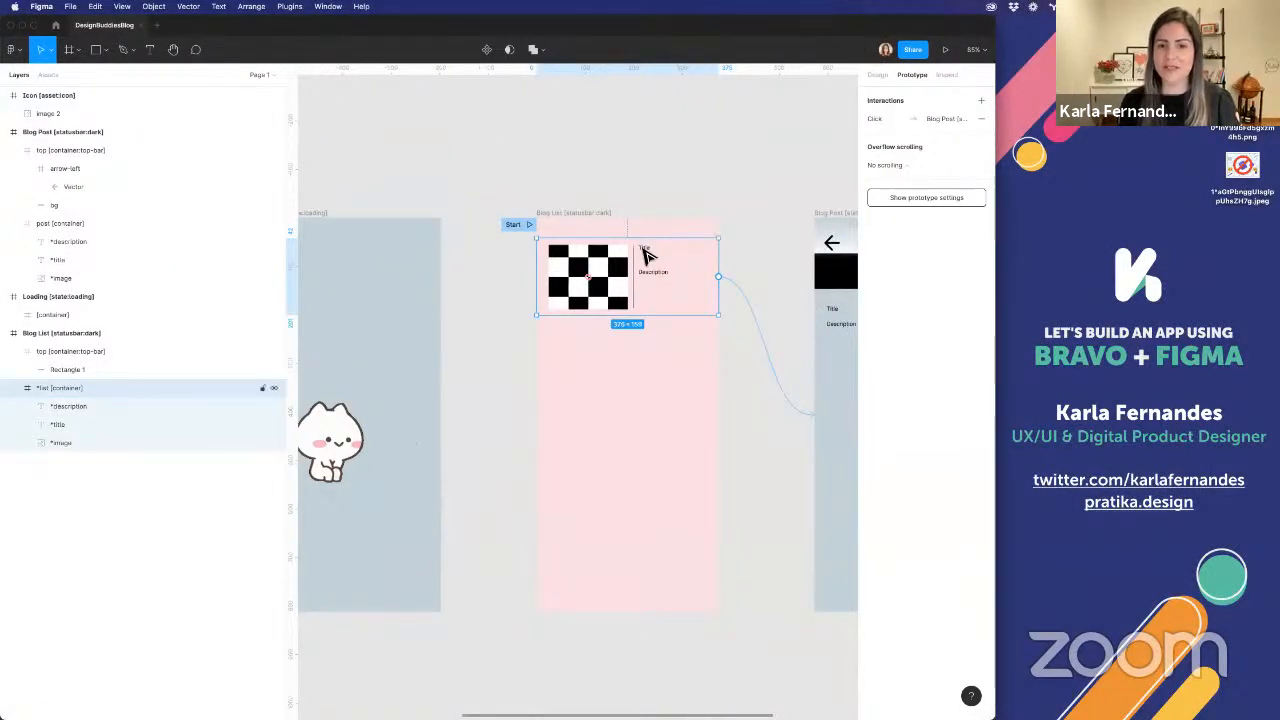
{"action": "left_click", "coordinate": [646, 250]}
{"action": "left_click", "coordinate": [875, 74]}
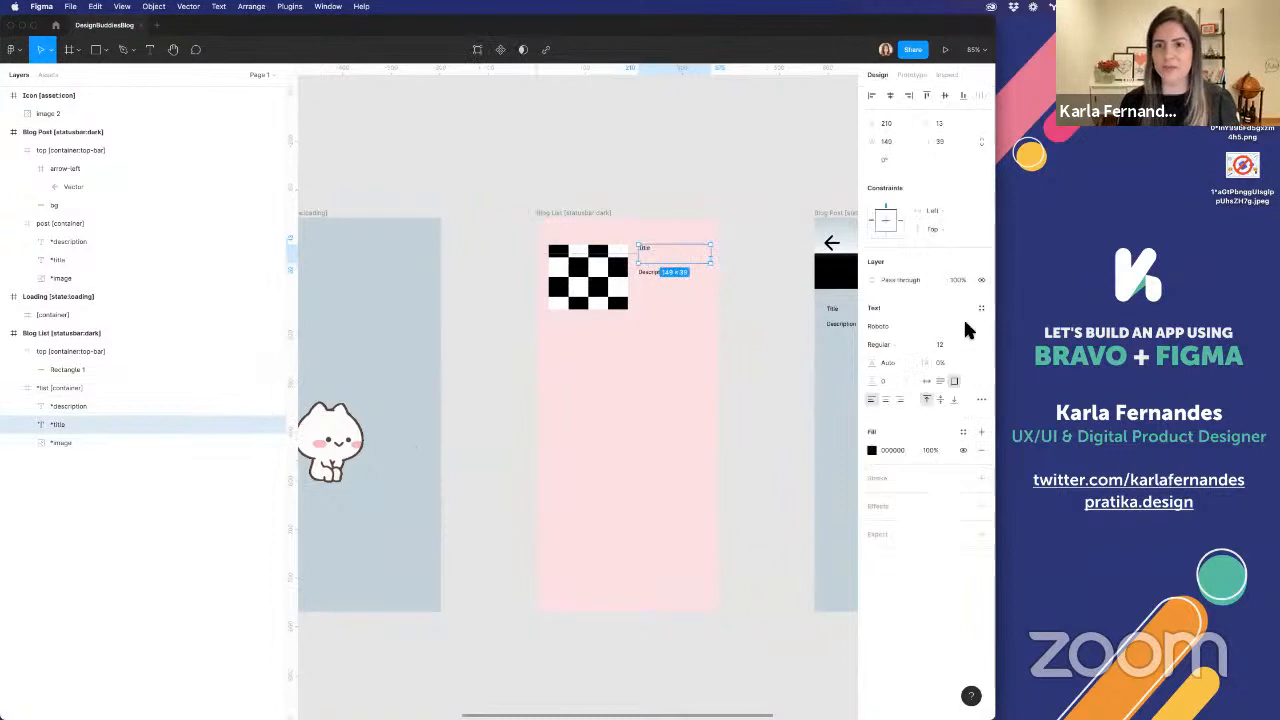
{"action": "left_click", "coordinate": [943, 344]}
{"action": "type", "text": "23"}
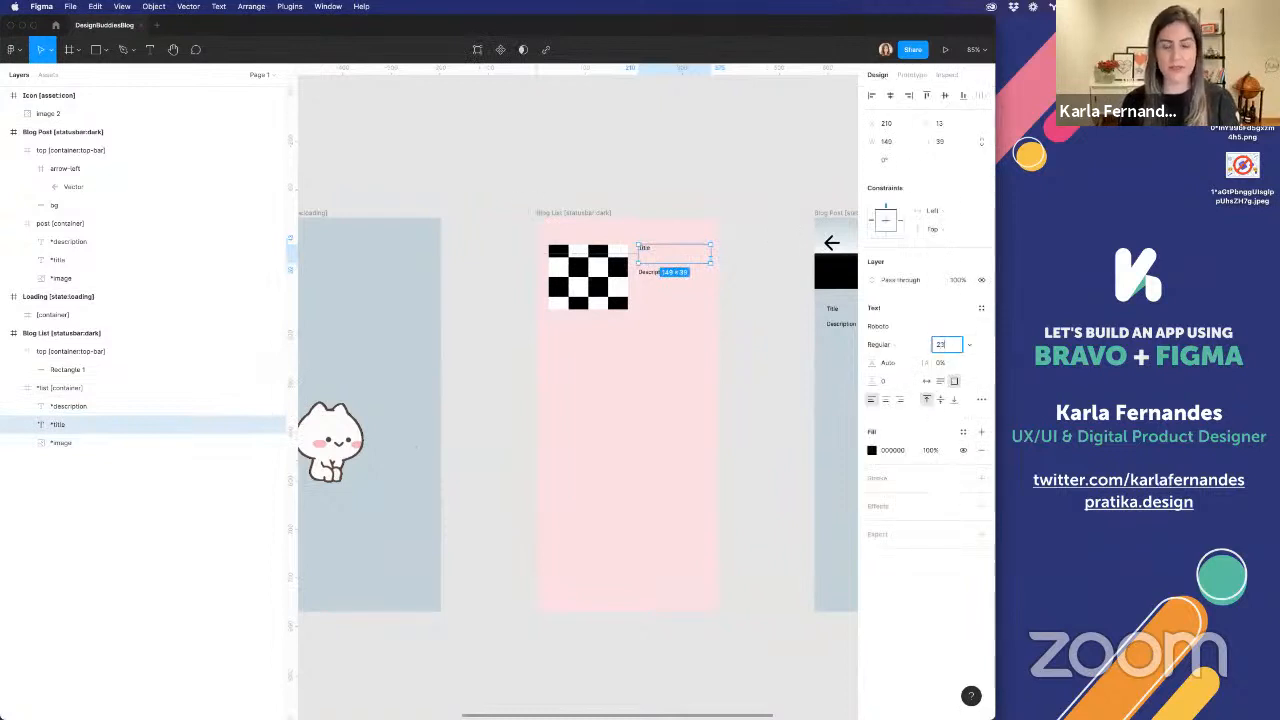
{"action": "key", "text": "Return"}
{"action": "left_click", "coordinate": [943, 344]}
{"action": "type", "text": "24"}
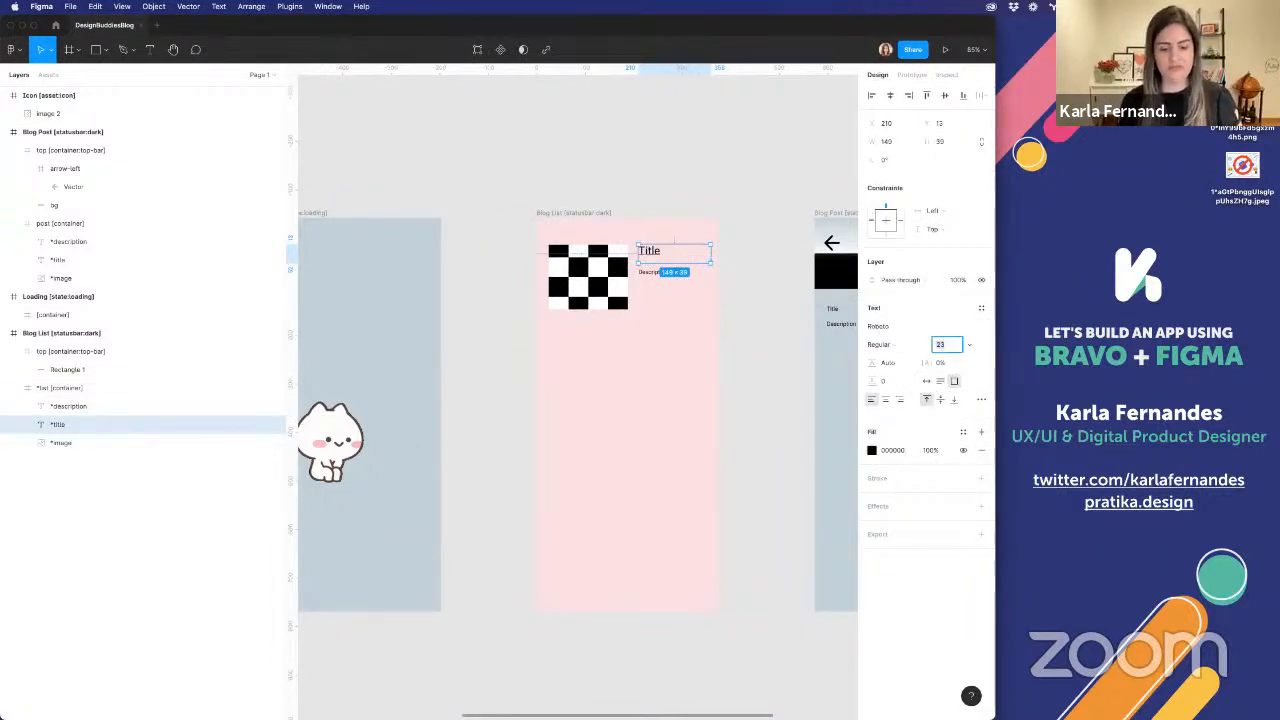
{"action": "key", "text": "Return"}
{"action": "key", "text": "super+b"}
Set the *title text on the Blog Post screen to font size 24 and bold
{"action": "scroll", "coordinate": [714, 290], "scroll_direction": "right", "scroll_amount": 5}
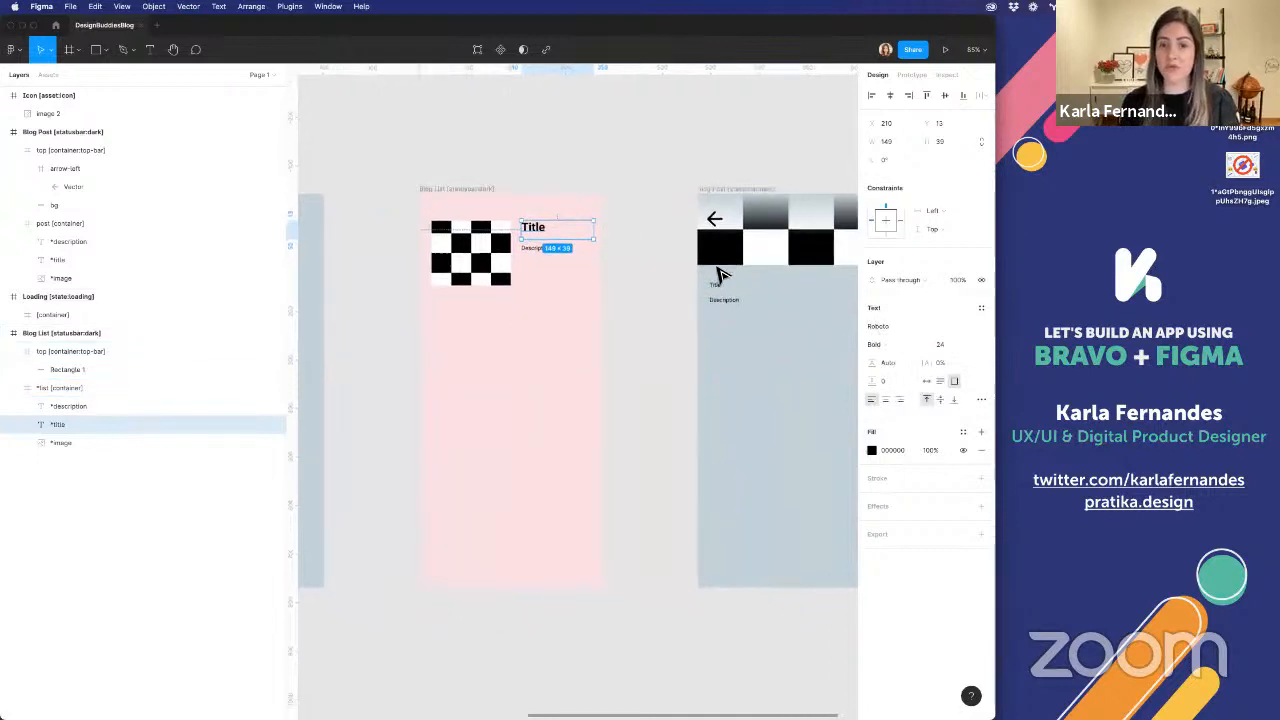
{"action": "left_click", "coordinate": [684, 282]}
{"action": "double_click", "coordinate": [684, 282]}
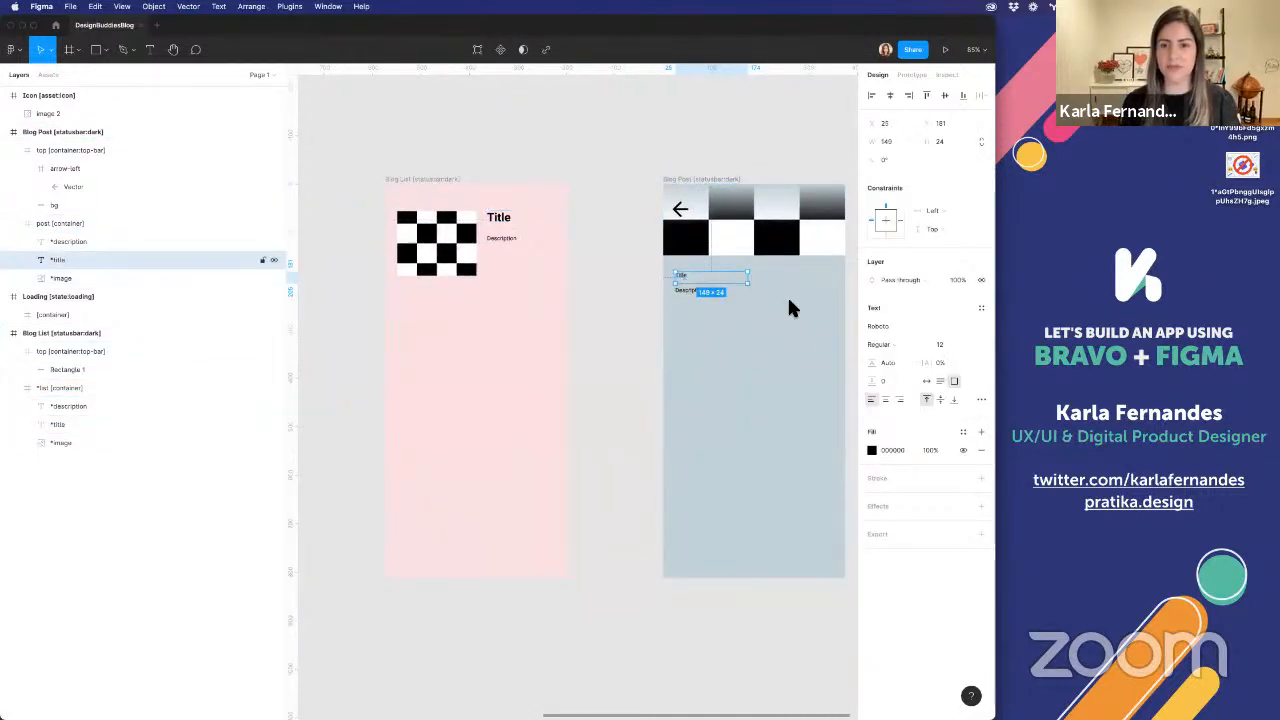
{"action": "left_click", "coordinate": [943, 344]}
{"action": "type", "text": "24"}
{"action": "key", "text": "Return"}
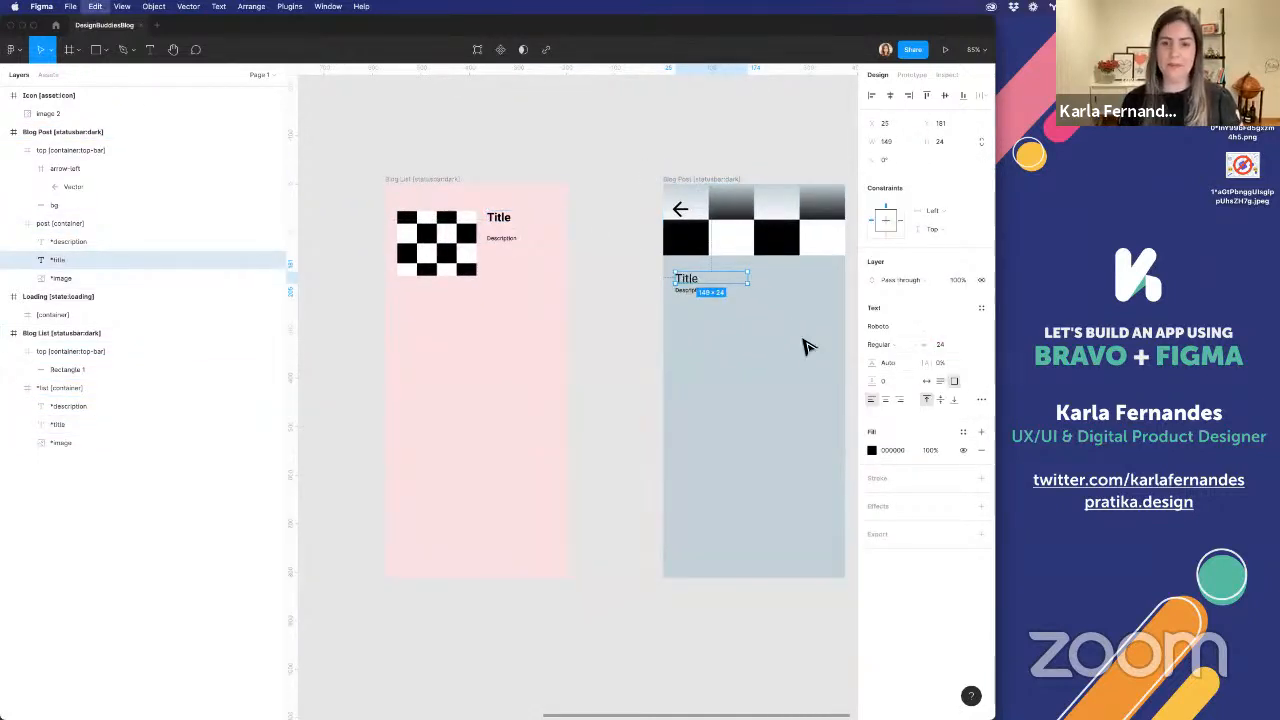
{"action": "key", "text": "super+v"}
{"action": "key", "text": "BackSpace"}
{"action": "left_click", "coordinate": [686, 282]}
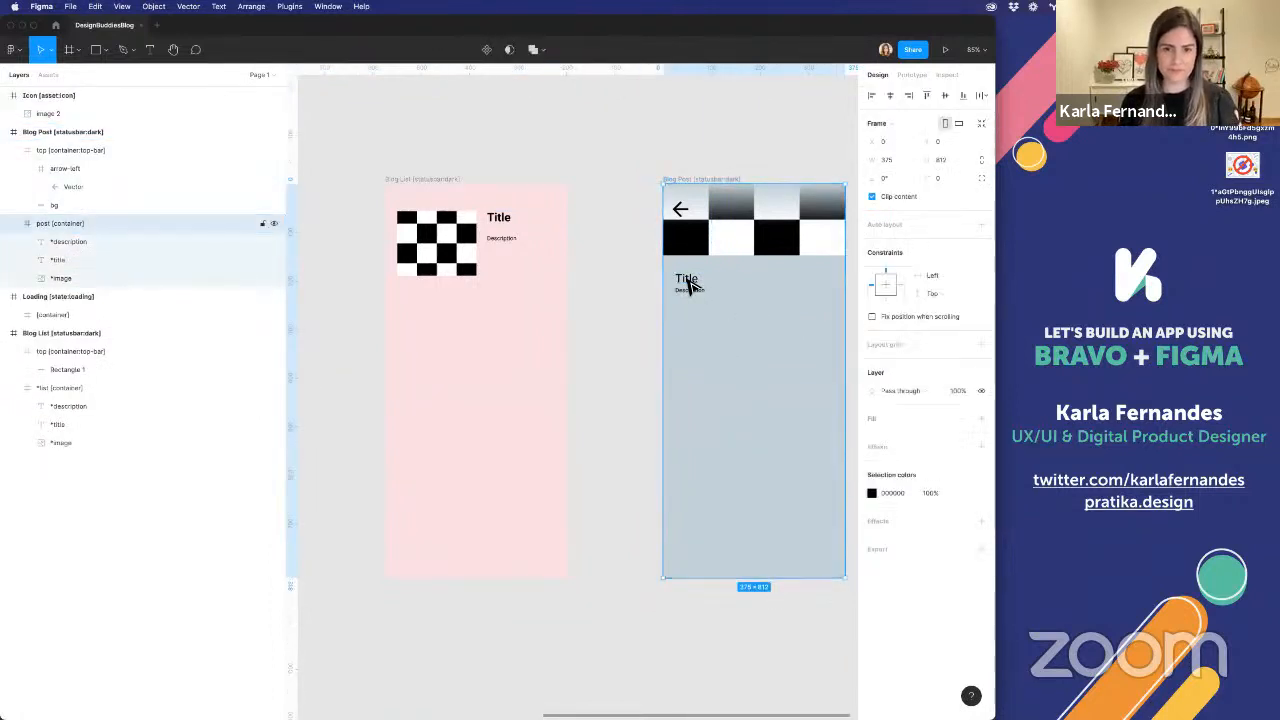
{"action": "left_click", "coordinate": [687, 283]}
{"action": "key", "text": "super+b"}
Widen the Blog Post title box to 329 px and move the description text further down
{"action": "left_click_drag", "start_coordinate": [748, 281], "coordinate": [835, 283]}
{"action": "left_click", "coordinate": [688, 297]}
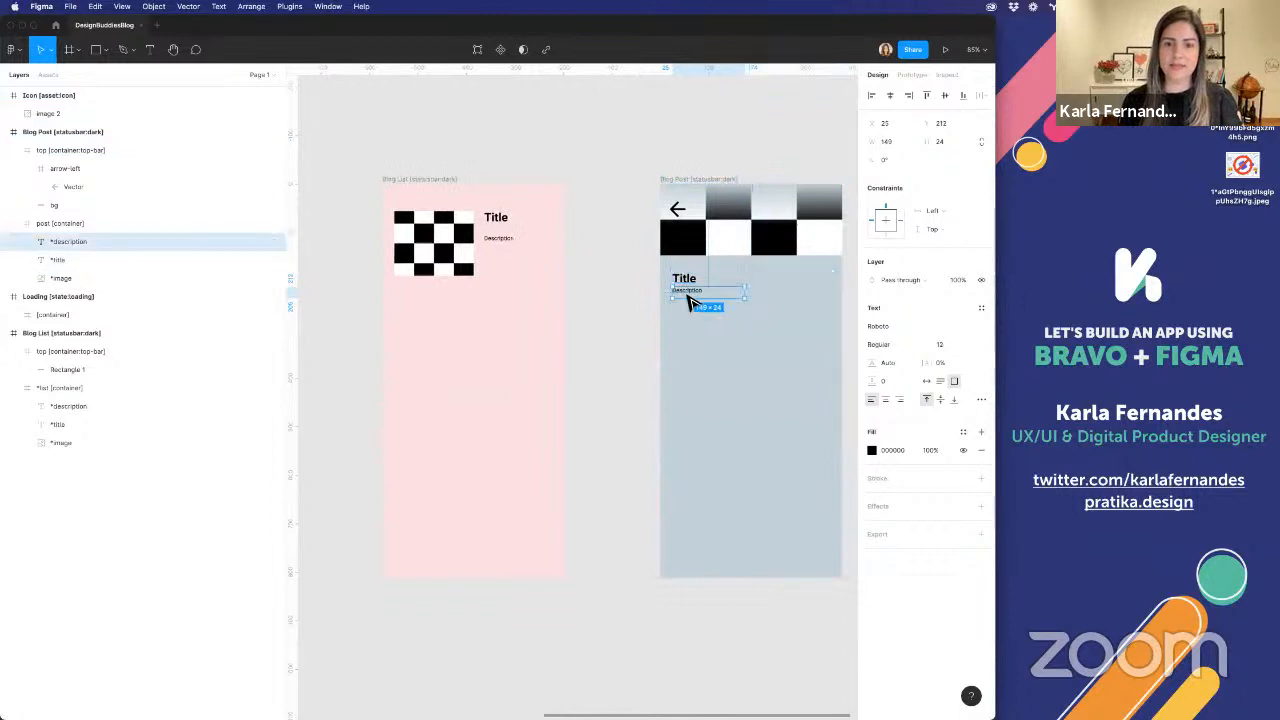
{"action": "mouse_move", "coordinate": [688, 300]}
{"action": "left_mouse_down"}
{"action": "mouse_move", "coordinate": [689, 329]}
{"action": "mouse_move", "coordinate": [686, 309]}
{"action": "left_mouse_up"}
Draw a full-width frame around the Blog Post title, 375 px wide and about 79 px high, just below the image
{"action": "left_click", "coordinate": [686, 283]}
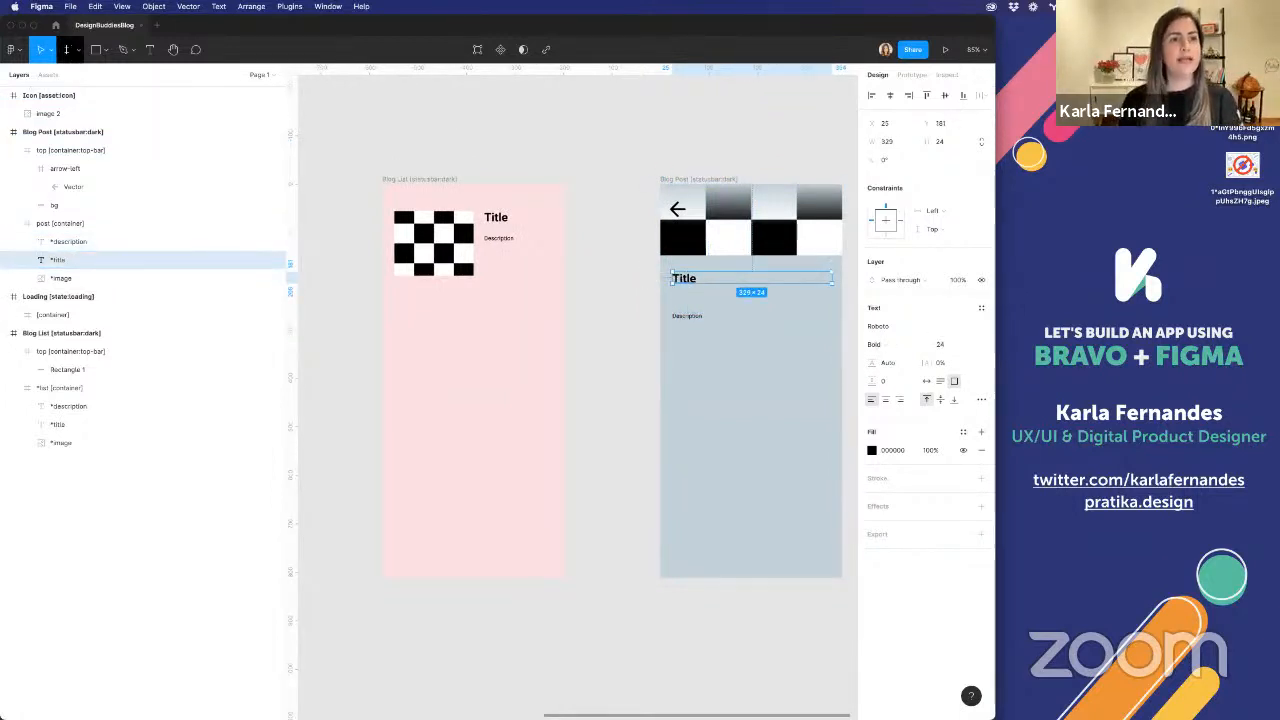
{"action": "left_click", "coordinate": [68, 49]}
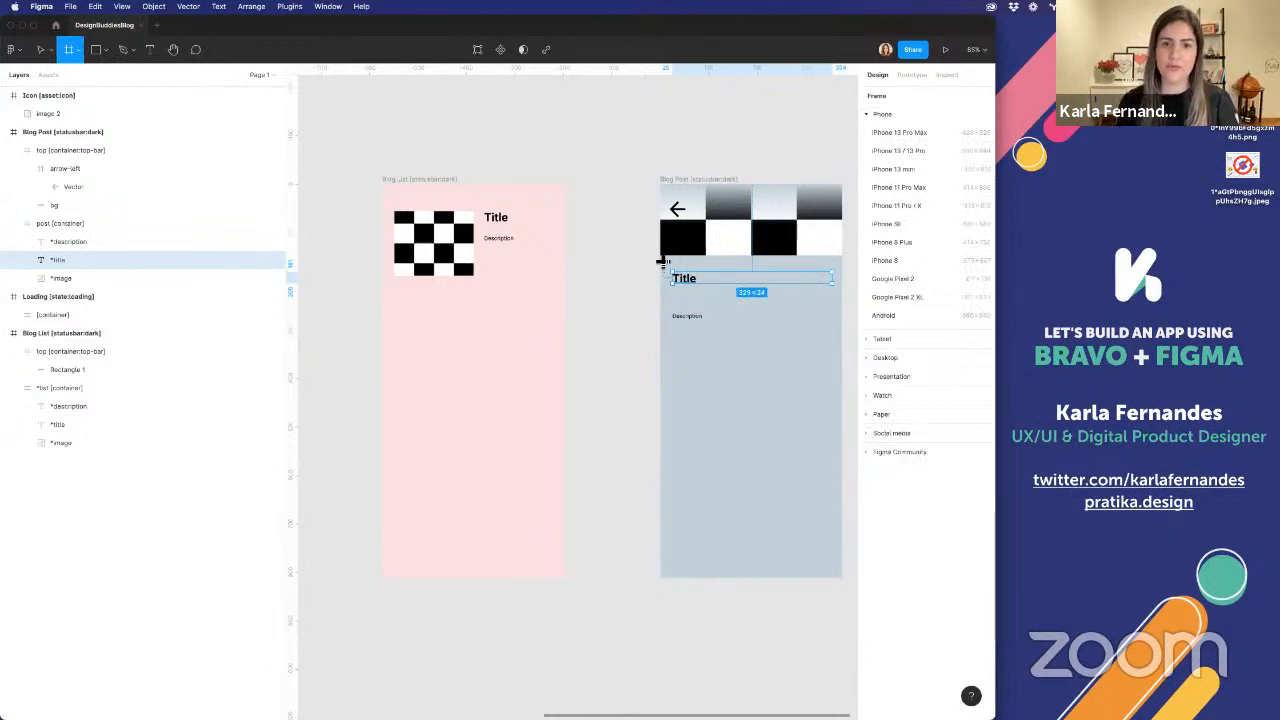
{"action": "left_click_drag", "start_coordinate": [663, 262], "coordinate": [855, 303]}
{"action": "scroll", "coordinate": [757, 288], "scroll_direction": "right", "scroll_amount": 3}
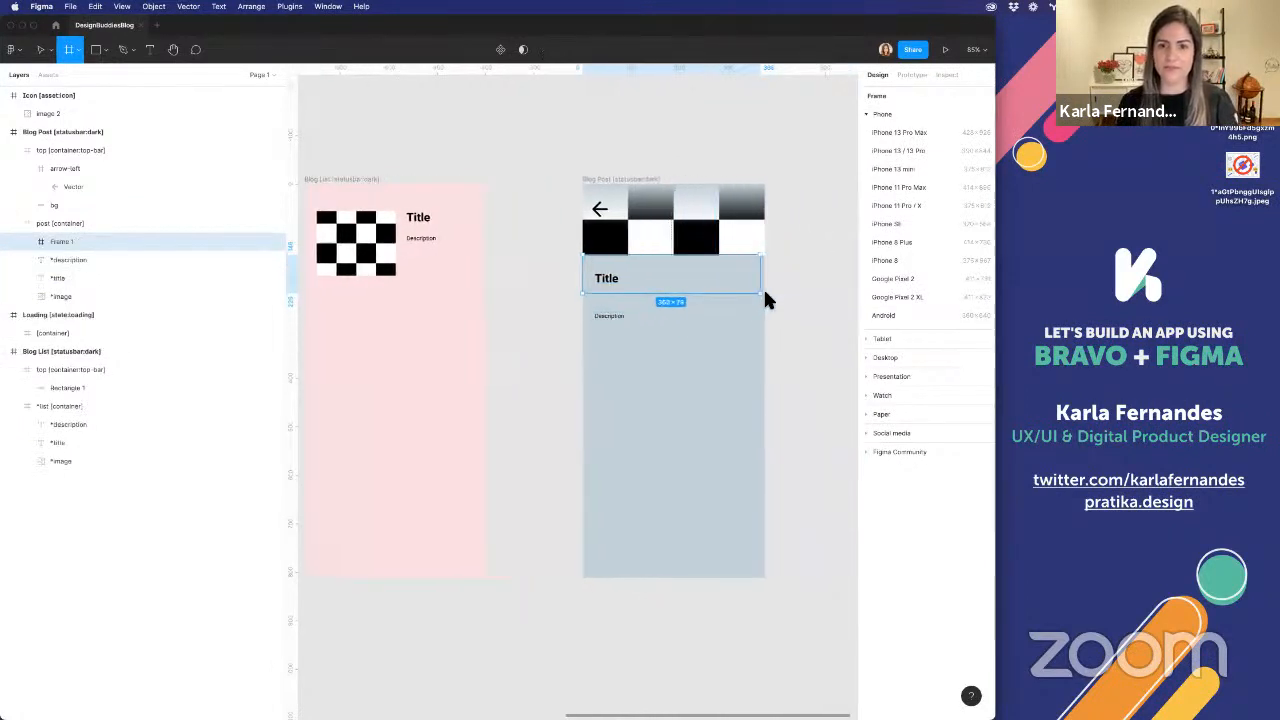
{"action": "left_click_drag", "start_coordinate": [607, 276], "coordinate": [605, 281]}
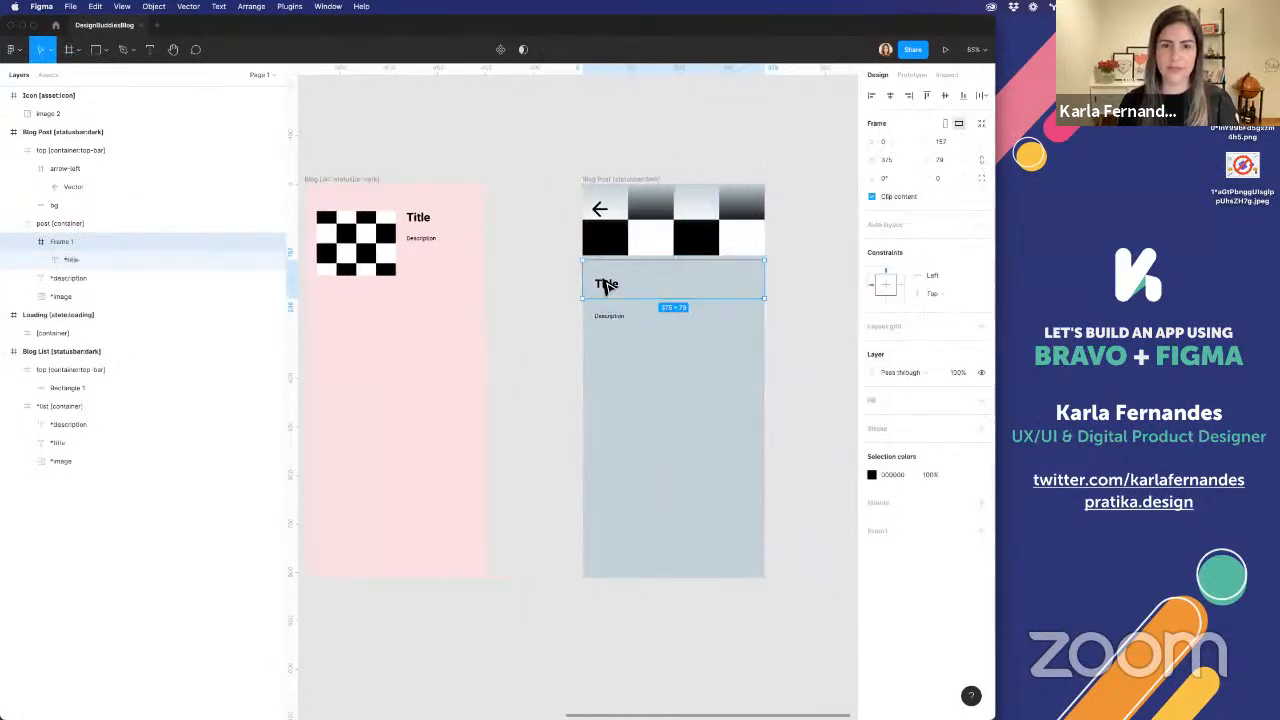
Move the Blog Post's *image layer into the top [container:top-bar] frame, beneath the bg layer
{"action": "left_click", "coordinate": [63, 277]}
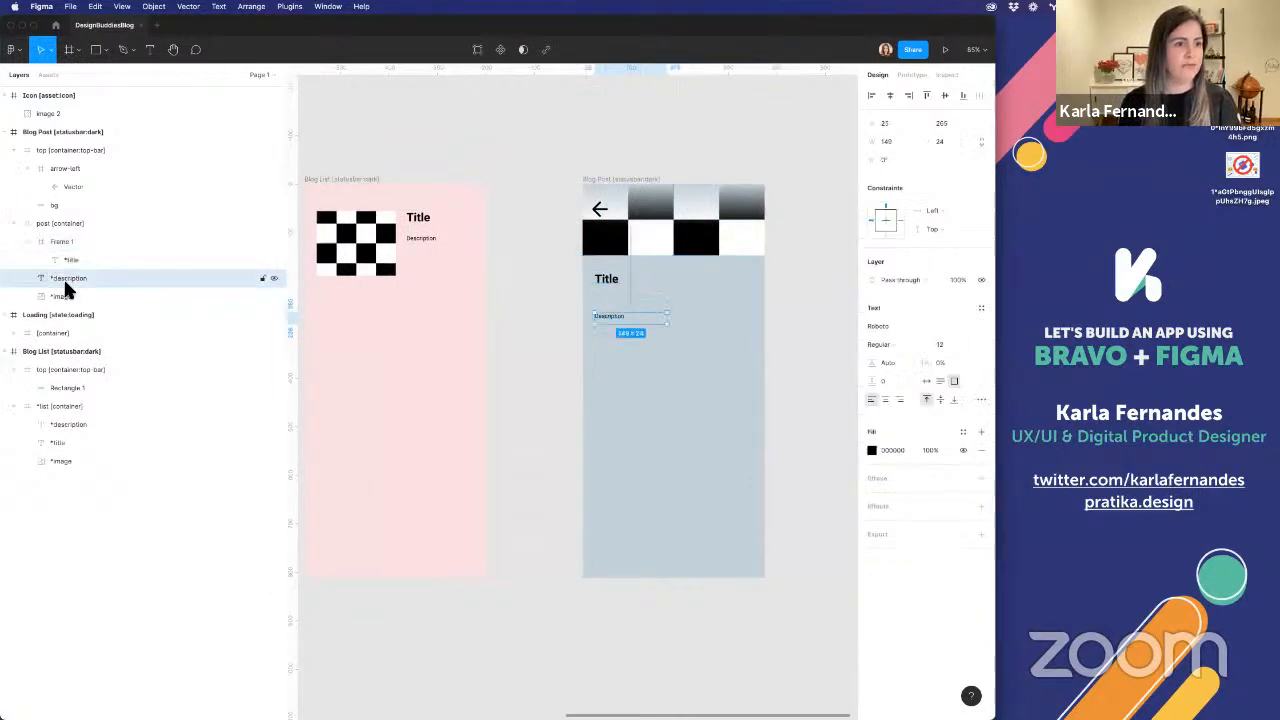
{"action": "left_click", "coordinate": [57, 204]}
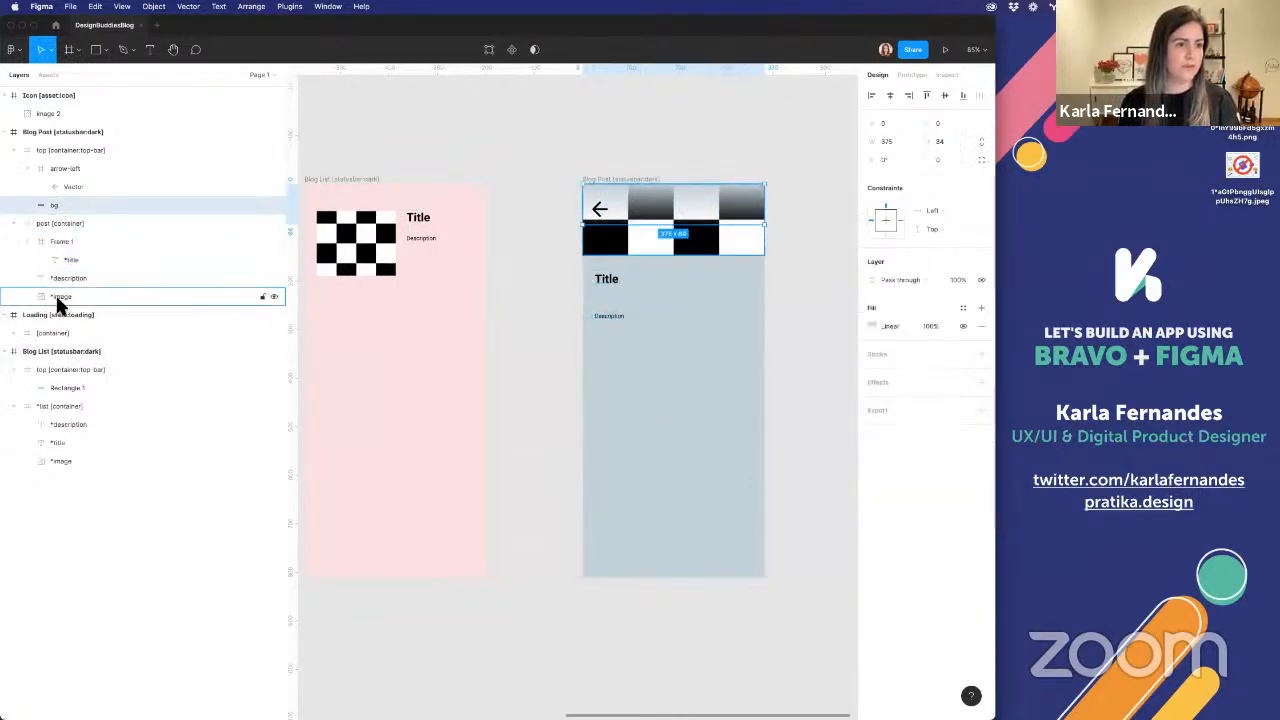
{"action": "left_click", "coordinate": [57, 297]}
{"action": "left_click_drag", "start_coordinate": [72, 218], "coordinate": [68, 213]}
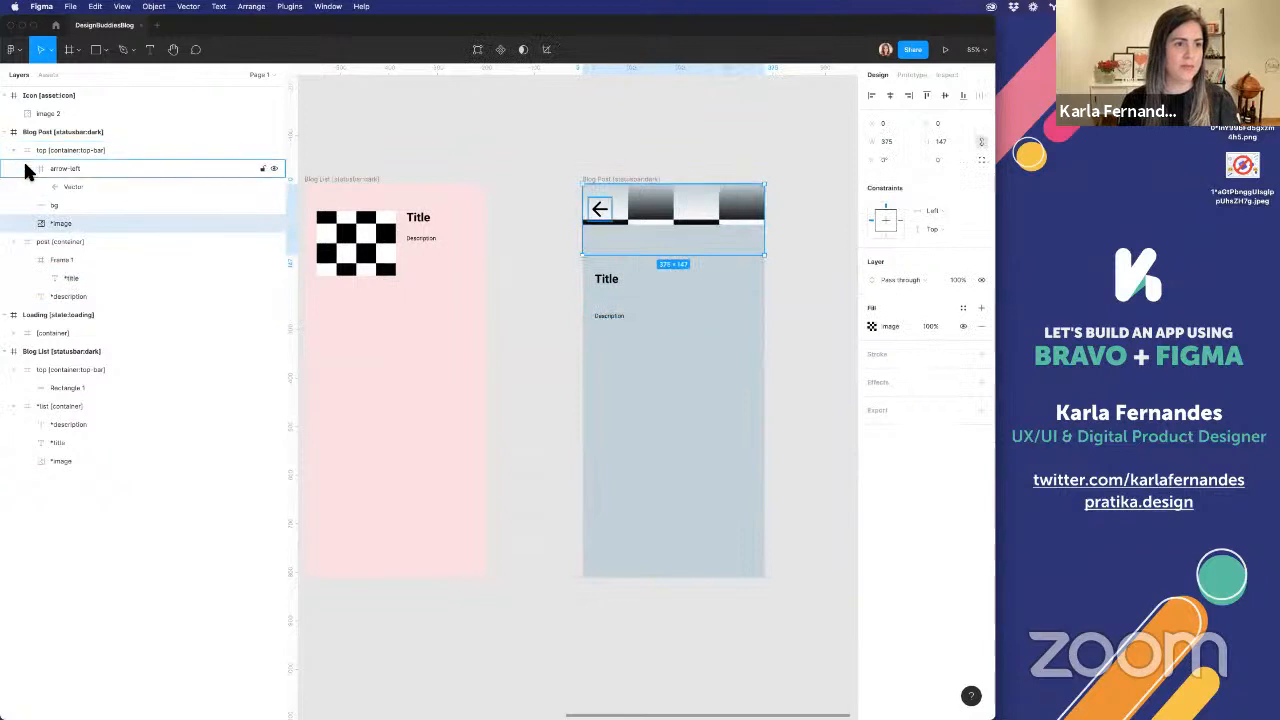
{"action": "left_click", "coordinate": [26, 162]}
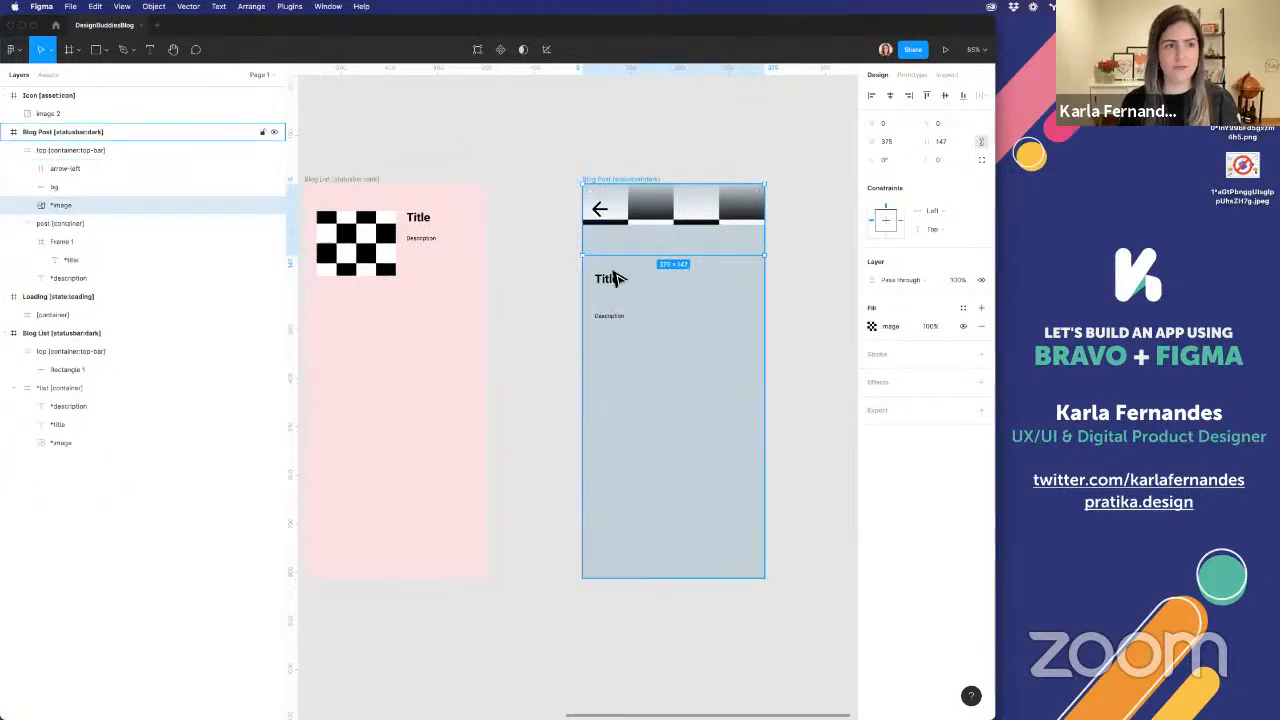
Extend the Blog Post's top-bar container and its *image to 322 px high, and shorten the post container to 490 px, starting directly below
{"action": "left_click", "coordinate": [115, 152]}
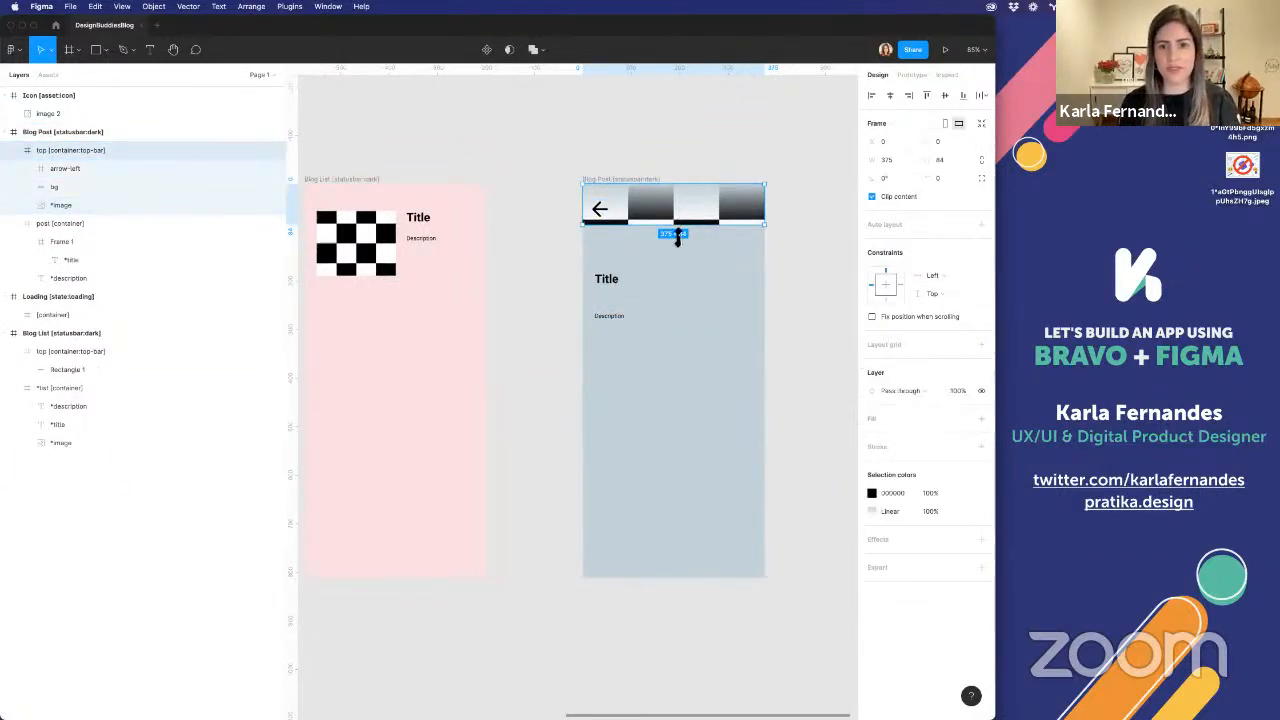
{"action": "left_click_drag", "start_coordinate": [679, 229], "coordinate": [674, 344]}
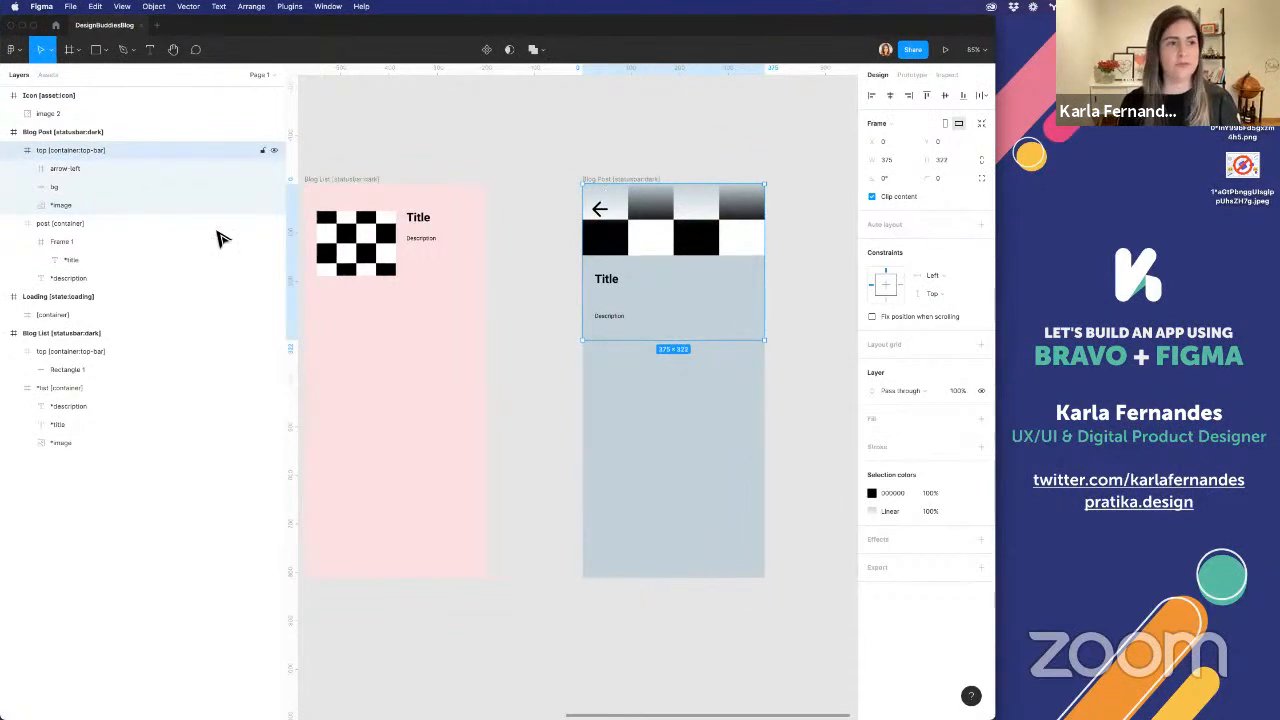
{"action": "left_click", "coordinate": [115, 208]}
{"action": "left_click_drag", "start_coordinate": [718, 258], "coordinate": [700, 347]}
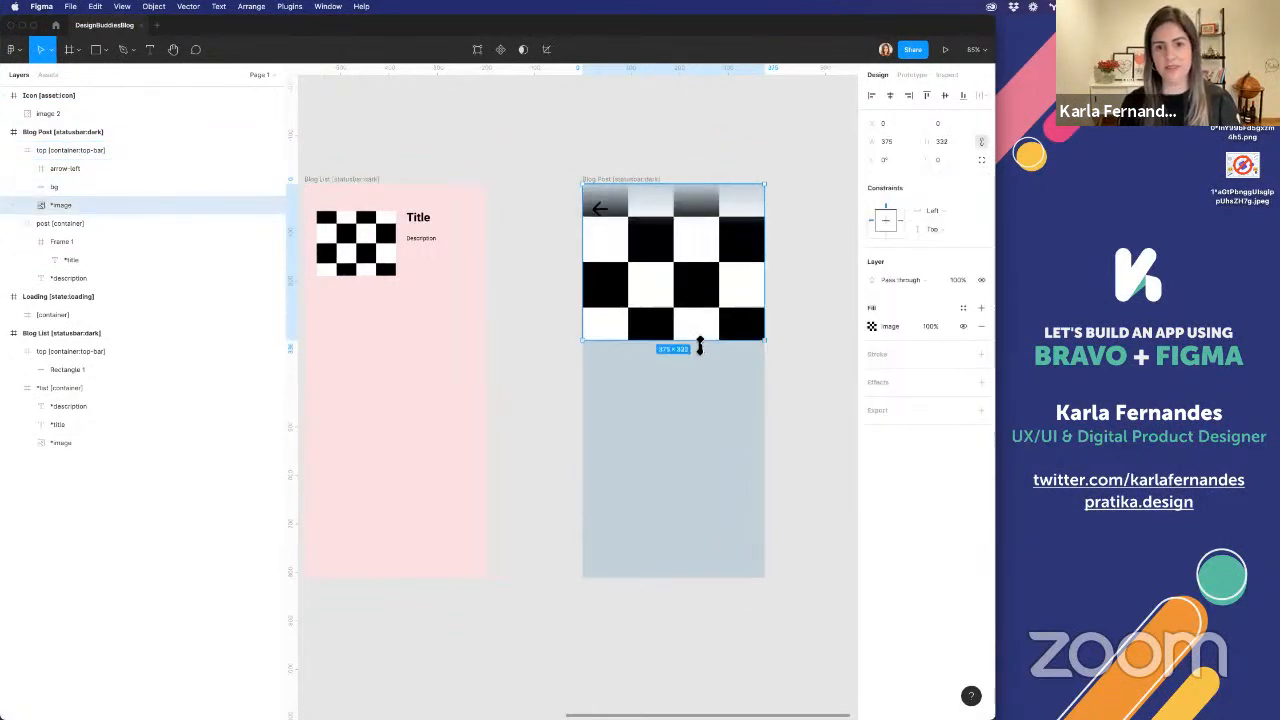
{"action": "left_click", "coordinate": [57, 221]}
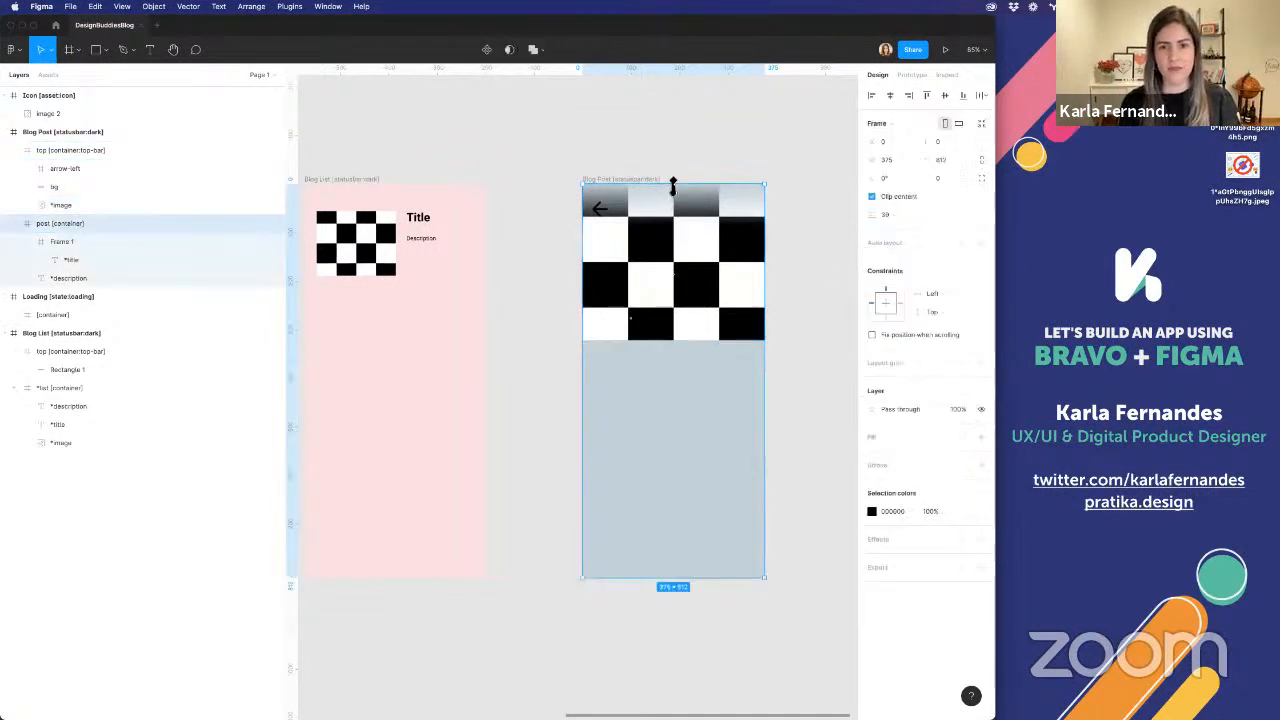
{"action": "left_click_drag", "start_coordinate": [673, 184], "coordinate": [672, 343]}
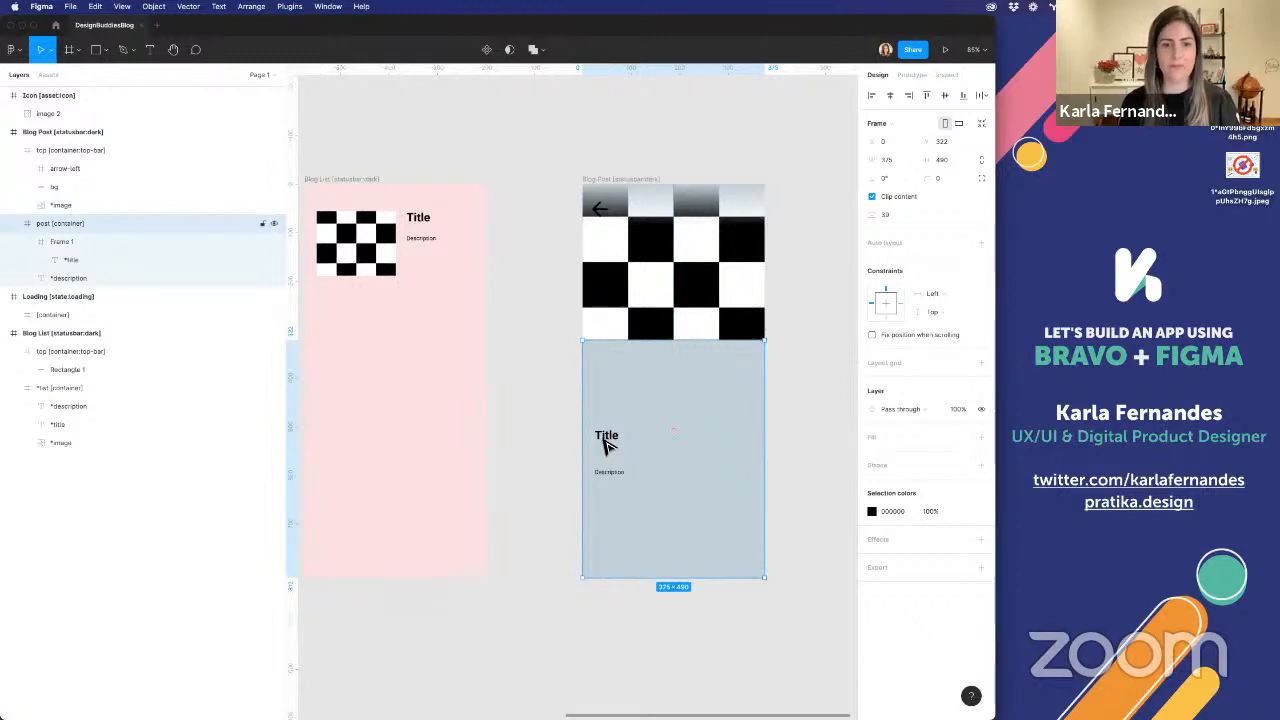
Move Frame 1 out of the post container to sit above it, and rename it "*title [conatiner]"
{"action": "left_click", "coordinate": [66, 241]}
{"action": "left_click_drag", "start_coordinate": [66, 242], "coordinate": [51, 215]}
{"action": "double_click", "coordinate": [50, 221]}
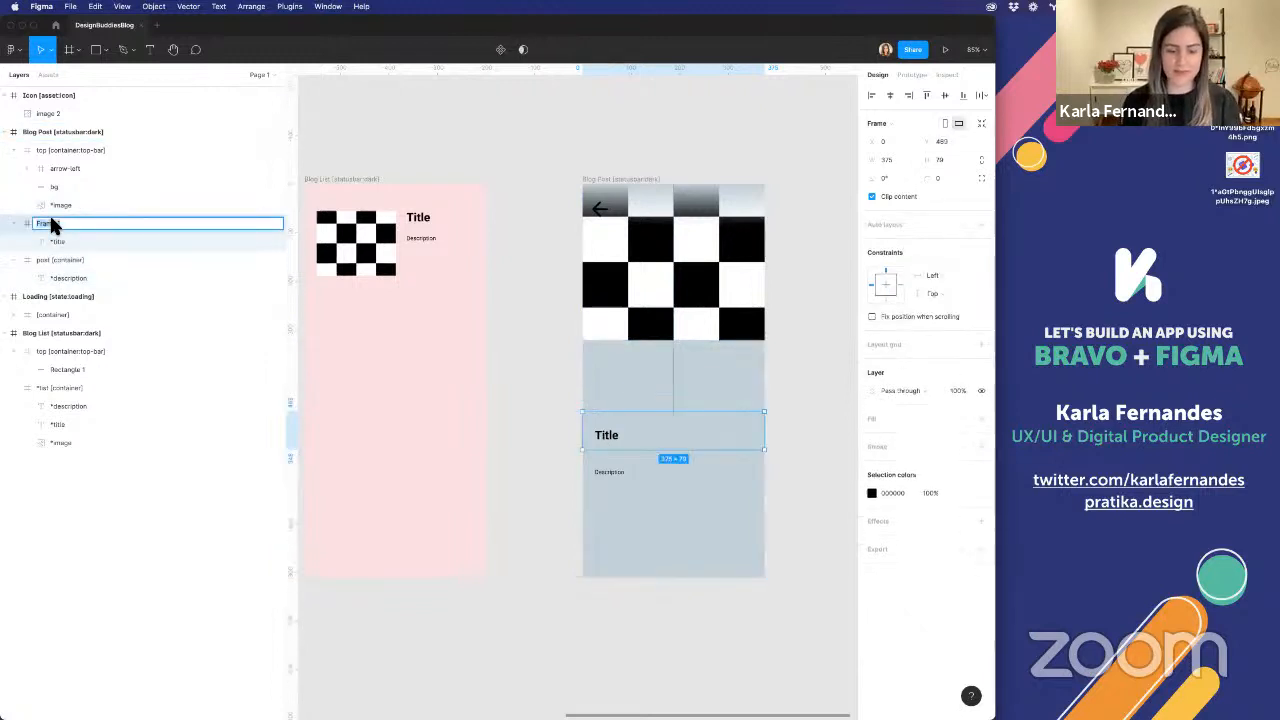
{"action": "type", "text": "*title"}
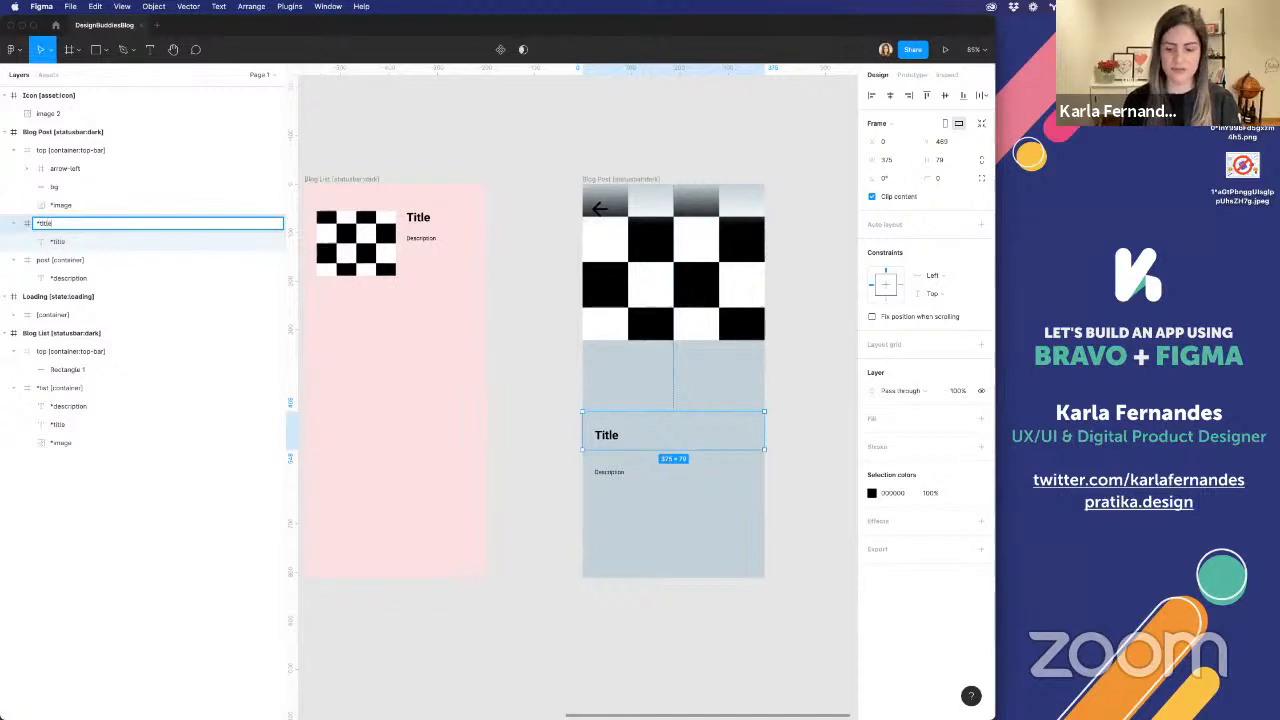
{"action": "type", "text": " [chantainer]"}
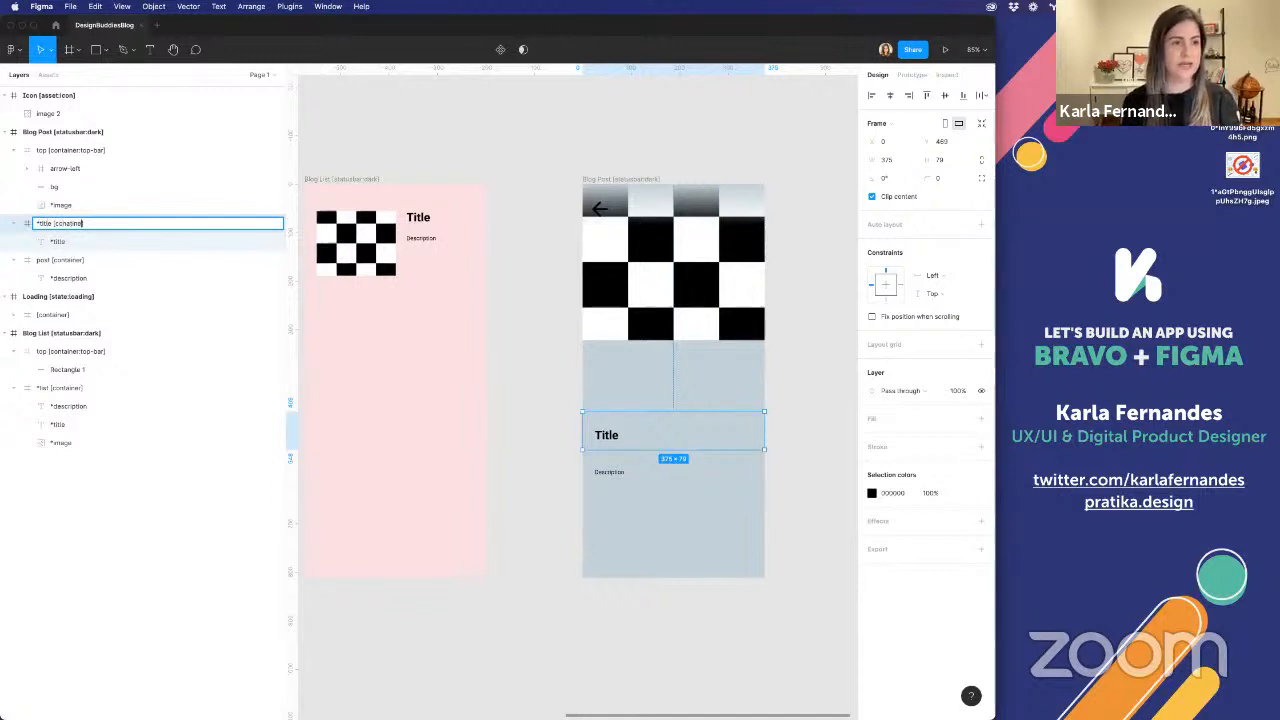
{"action": "key", "text": "Return"}
Move the *title text out of its frame into the post container, just below the image at Y 27
{"action": "left_click", "coordinate": [64, 244]}
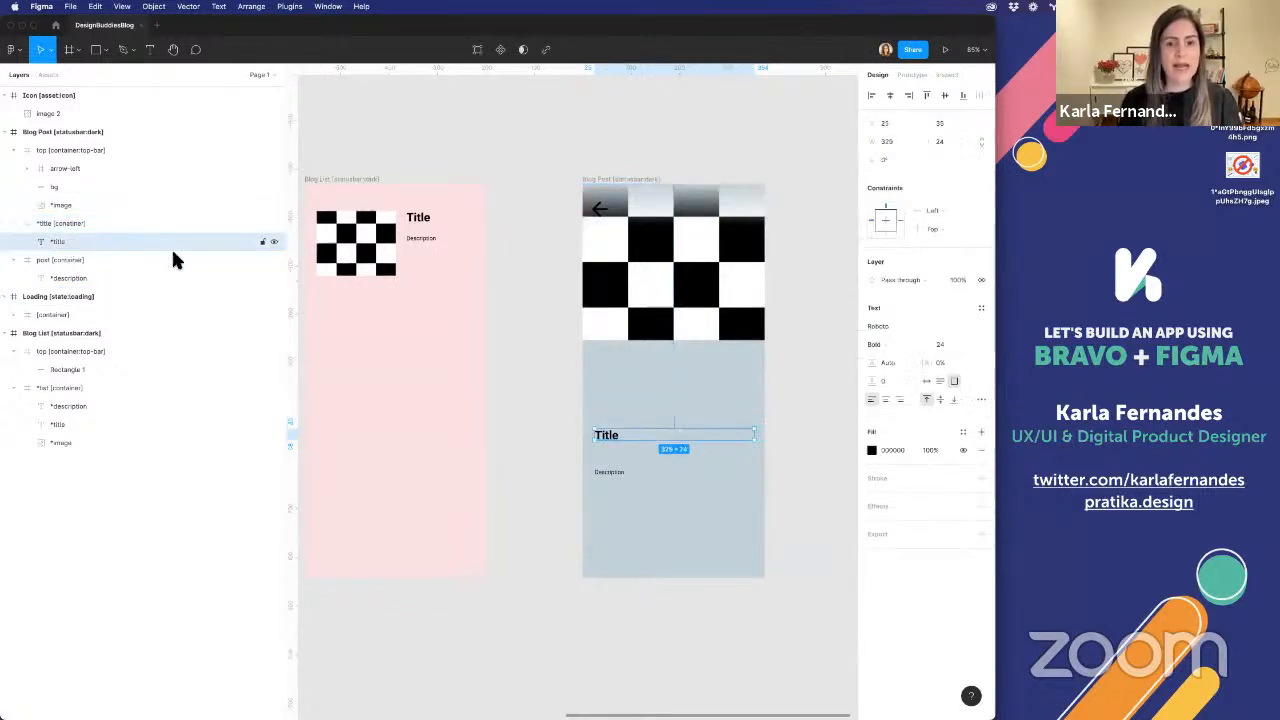
{"action": "left_click_drag", "start_coordinate": [607, 437], "coordinate": [608, 367]}
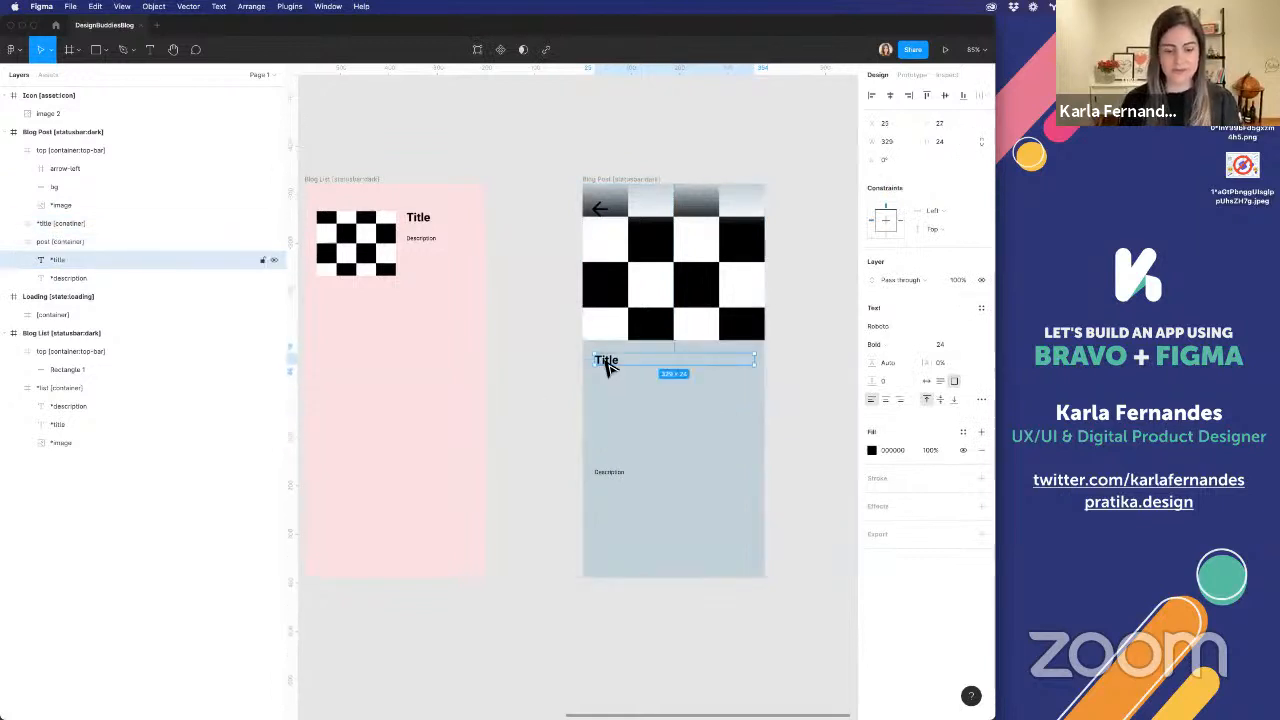
{"action": "key", "text": "alt+super+p"}
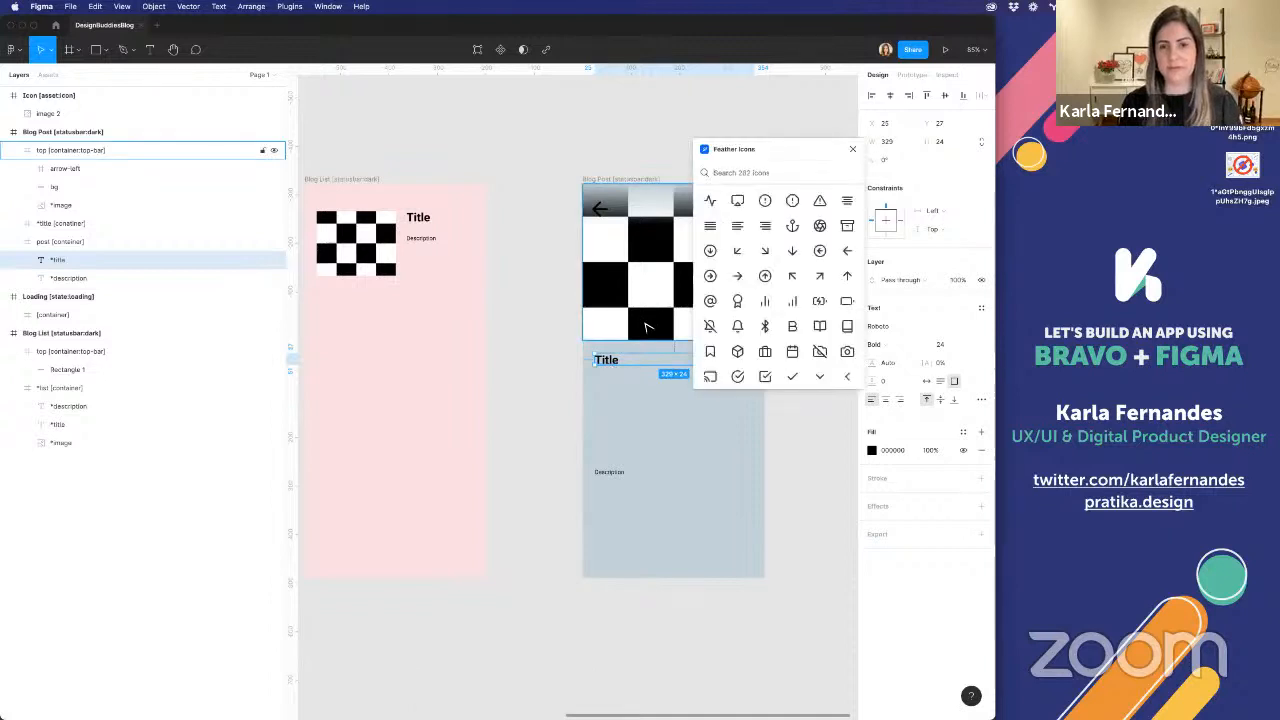
{"action": "scroll", "coordinate": [648, 326], "scroll_direction": "right", "scroll_amount": 2}
{"action": "left_click", "coordinate": [851, 152]}
Add the [flexo] tag to the Blog Post's *title layer using the Bravo Studio Tag Manager plugin
{"action": "right_click", "coordinate": [812, 238]}
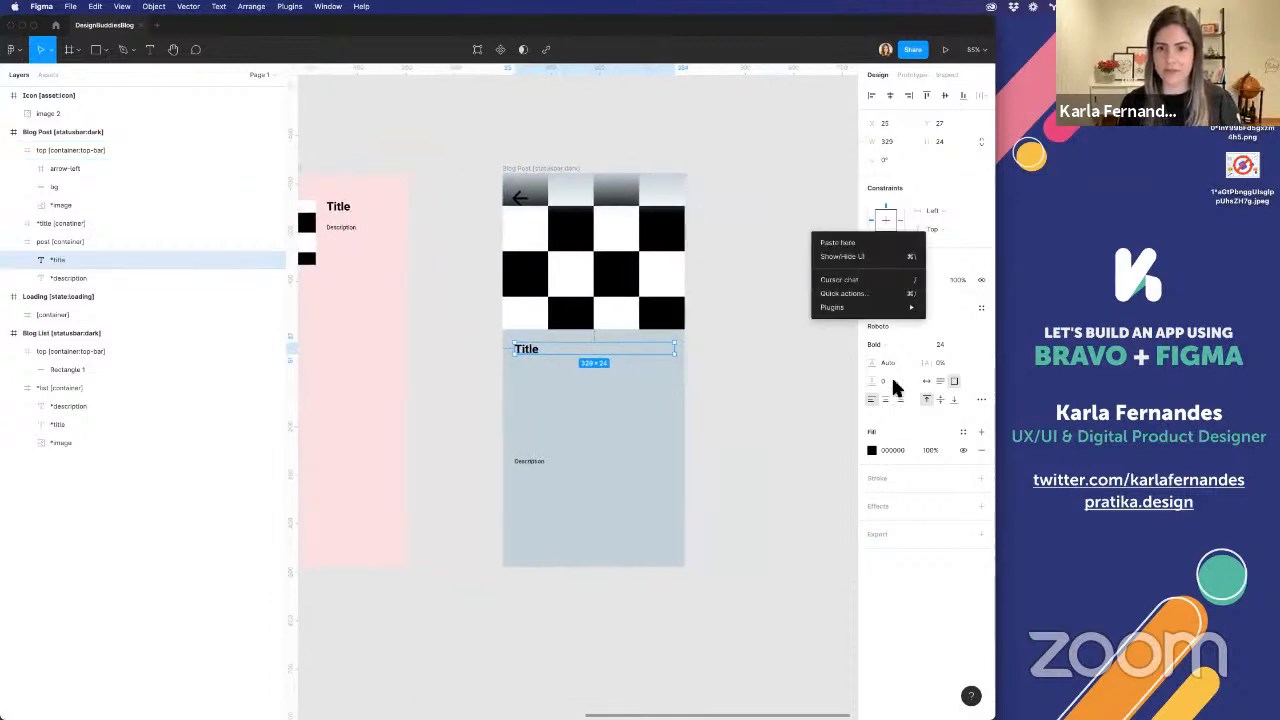
{"action": "mouse_move", "coordinate": [864, 308]}
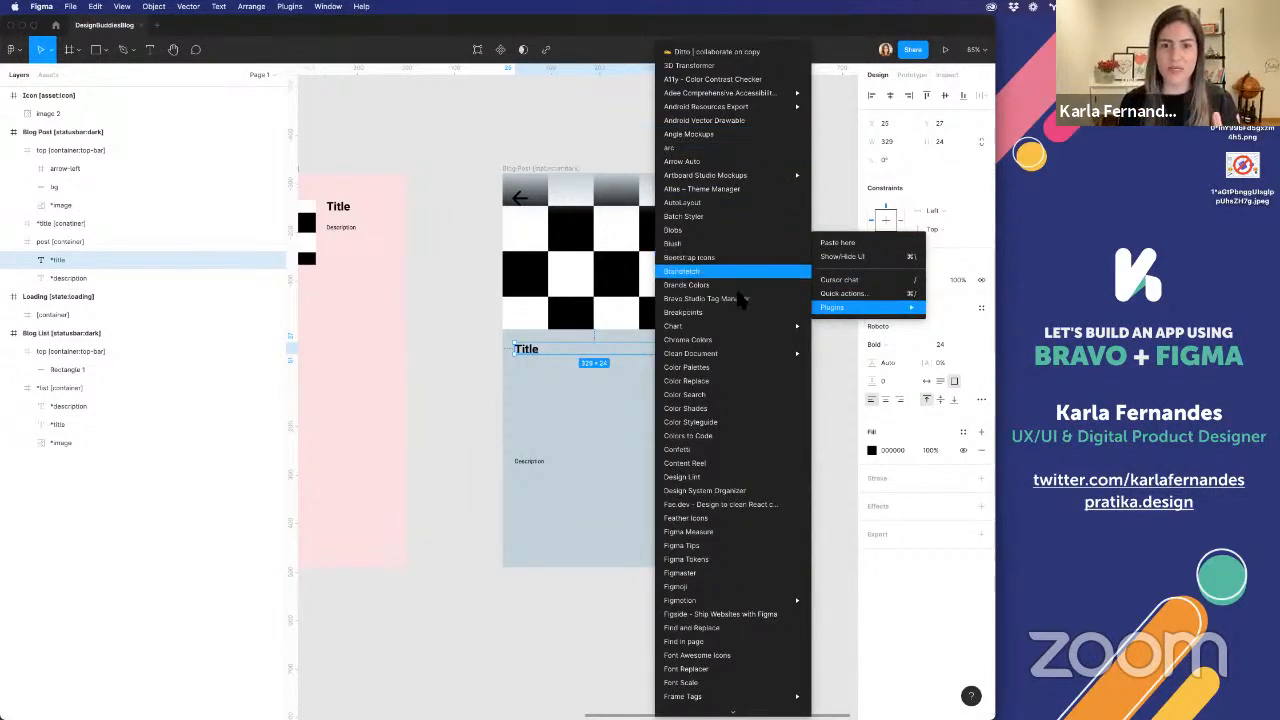
{"action": "left_click", "coordinate": [740, 298]}
{"action": "left_click", "coordinate": [741, 262]}
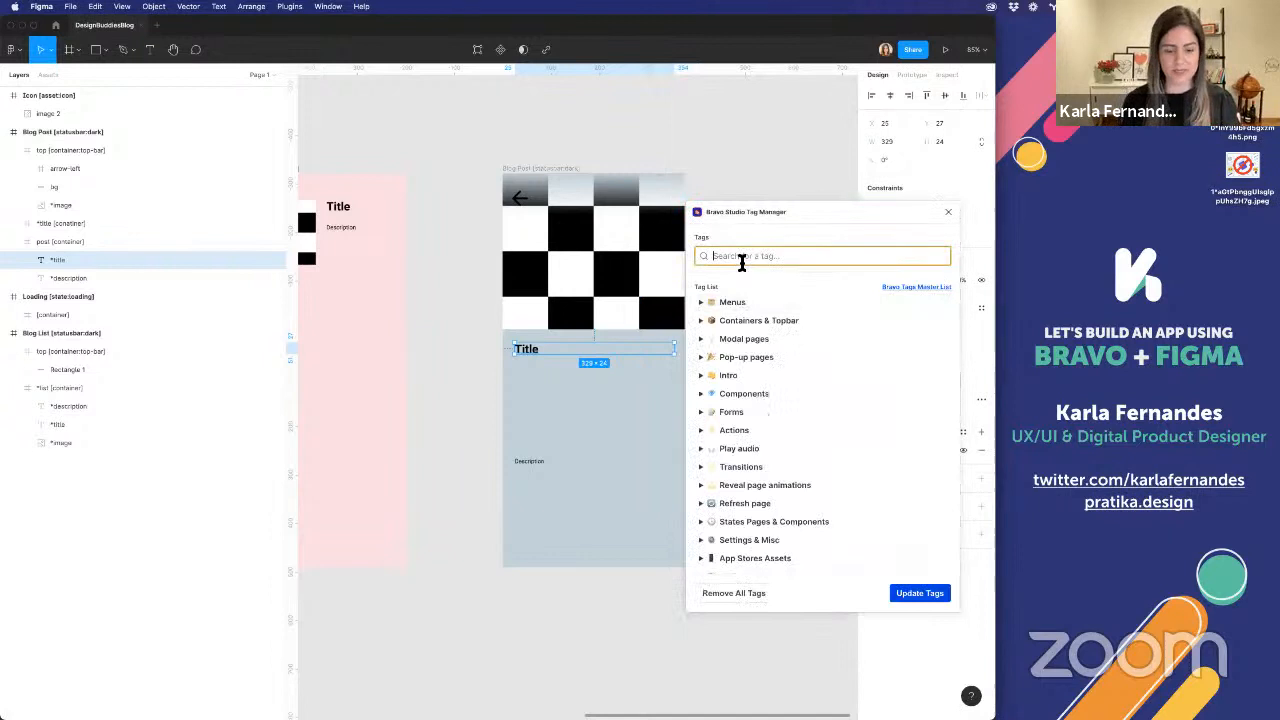
{"action": "type", "text": "fle"}
{"action": "left_click", "coordinate": [739, 282]}
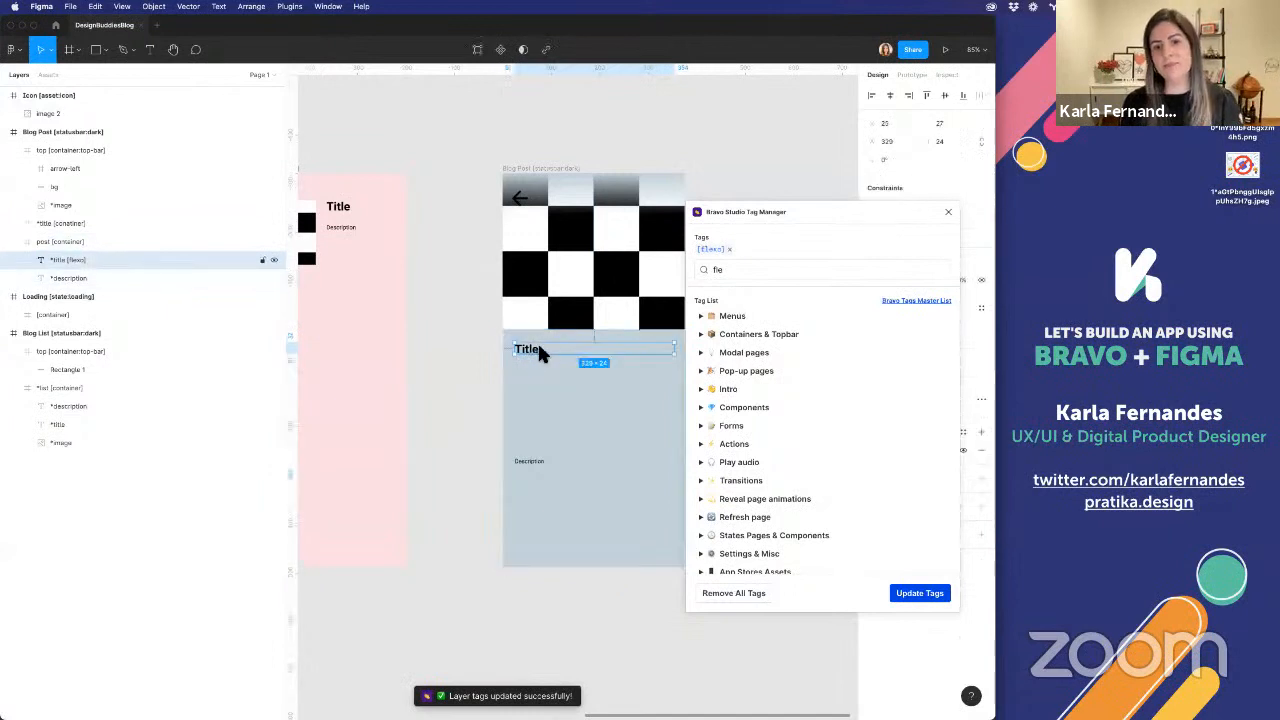
{"action": "left_click", "coordinate": [947, 213]}
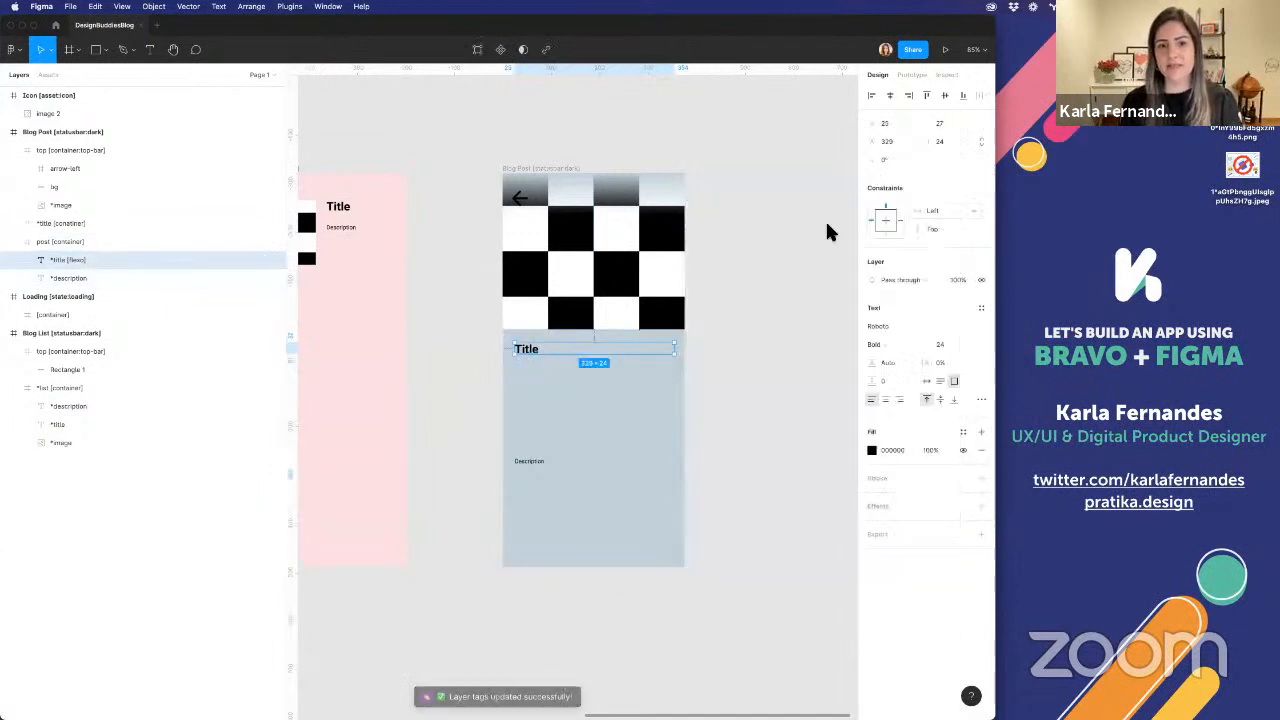
Move the Blog Post's *title text back into the *title container, and place that container directly below the image at Y 322
{"action": "left_click", "coordinate": [553, 376]}
{"action": "left_click", "coordinate": [62, 259]}
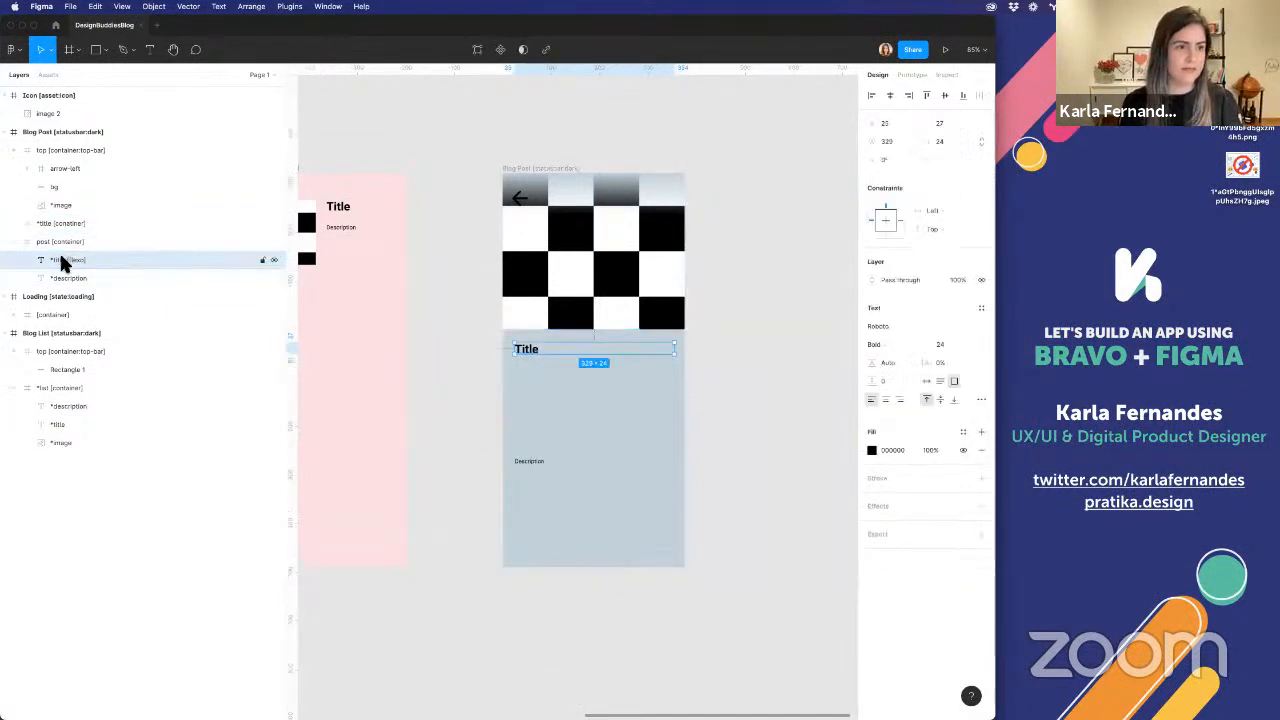
{"action": "left_click_drag", "start_coordinate": [88, 229], "coordinate": [69, 220]}
{"action": "left_click", "coordinate": [69, 220]}
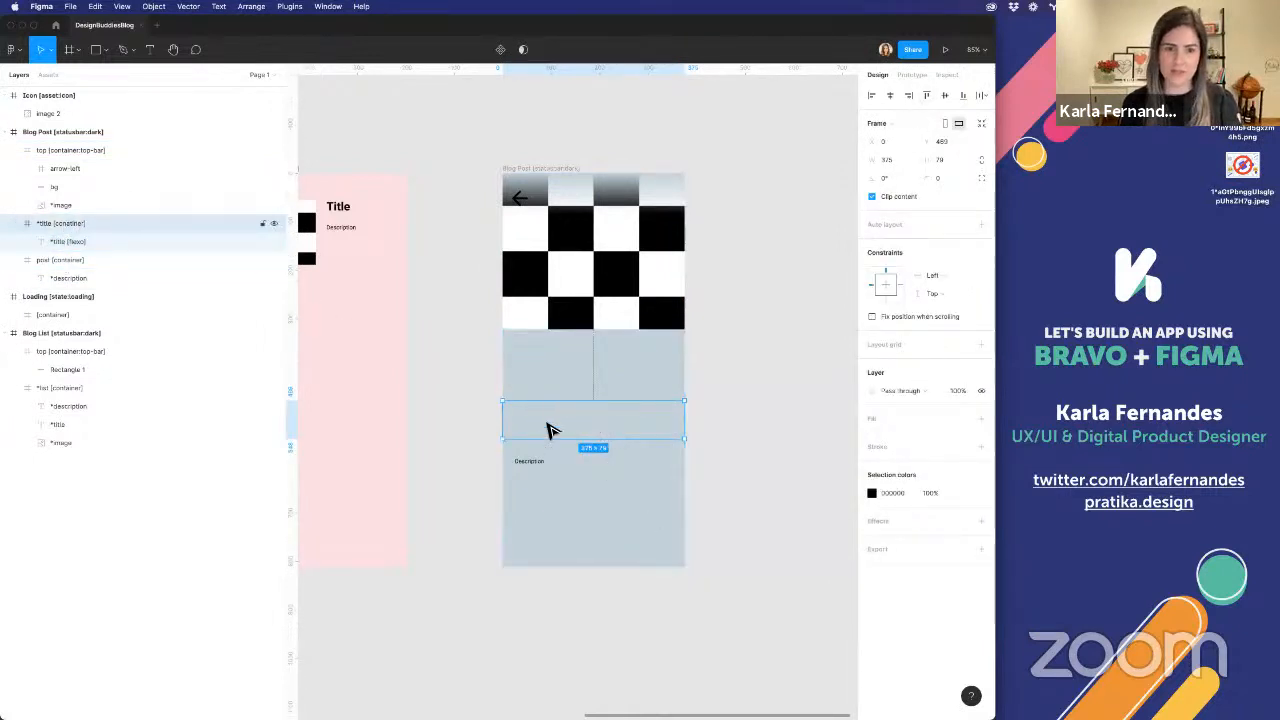
{"action": "left_click_drag", "start_coordinate": [549, 429], "coordinate": [550, 361]}
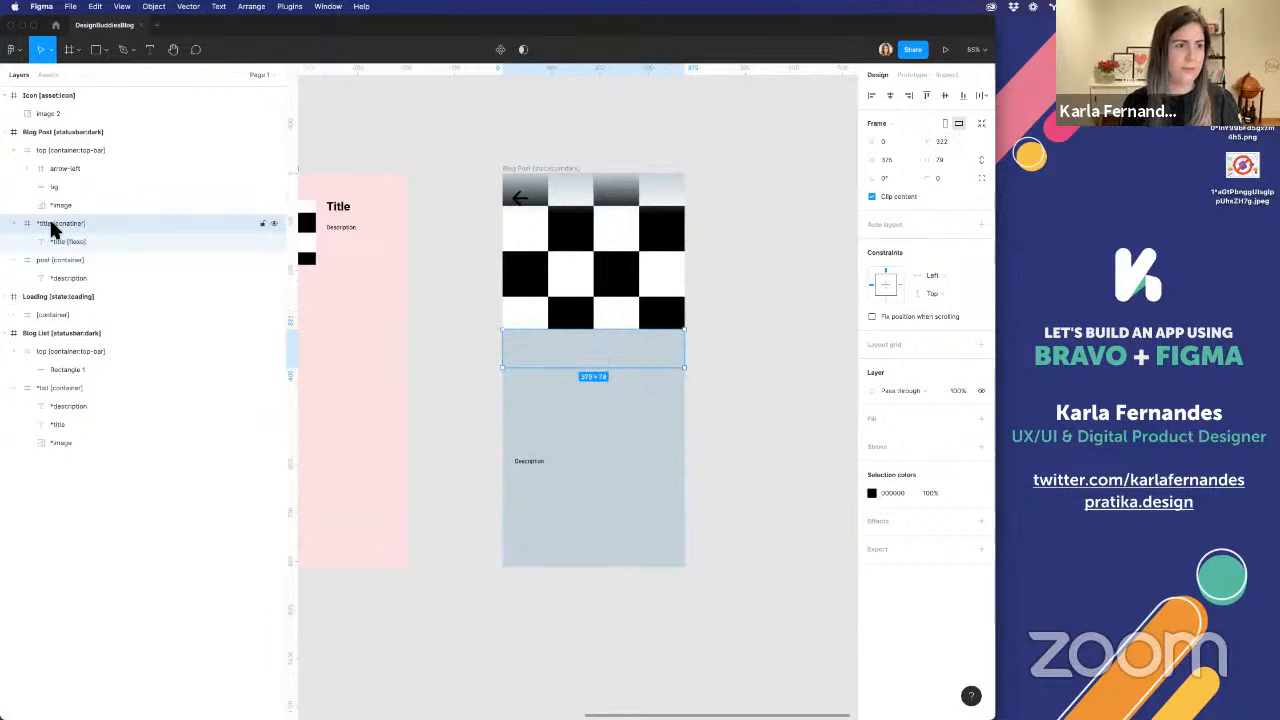
Shorten the post container to 401 px high starting at Y 411, and vertically centre the *title text within its own container
{"action": "left_click", "coordinate": [62, 258]}
{"action": "left_click_drag", "start_coordinate": [636, 334], "coordinate": [618, 376]}
{"action": "left_click", "coordinate": [96, 223]}
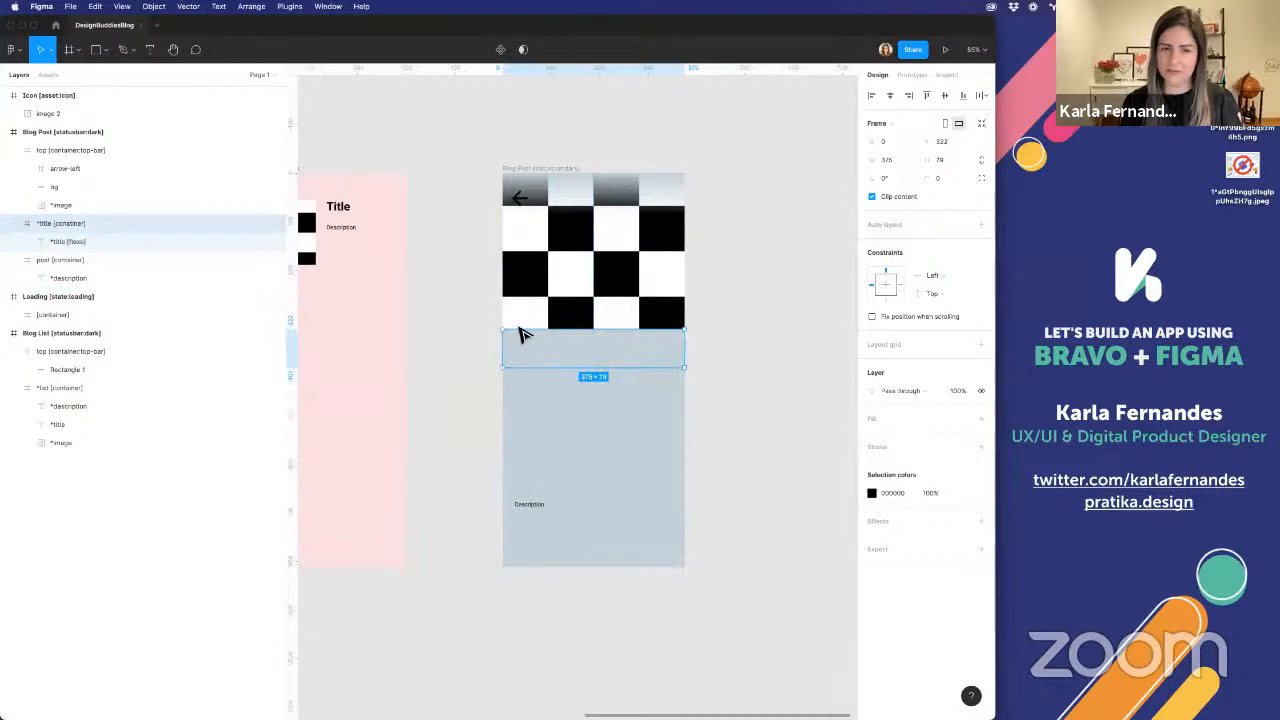
{"action": "left_click", "coordinate": [141, 243]}
{"action": "left_click", "coordinate": [942, 95]}
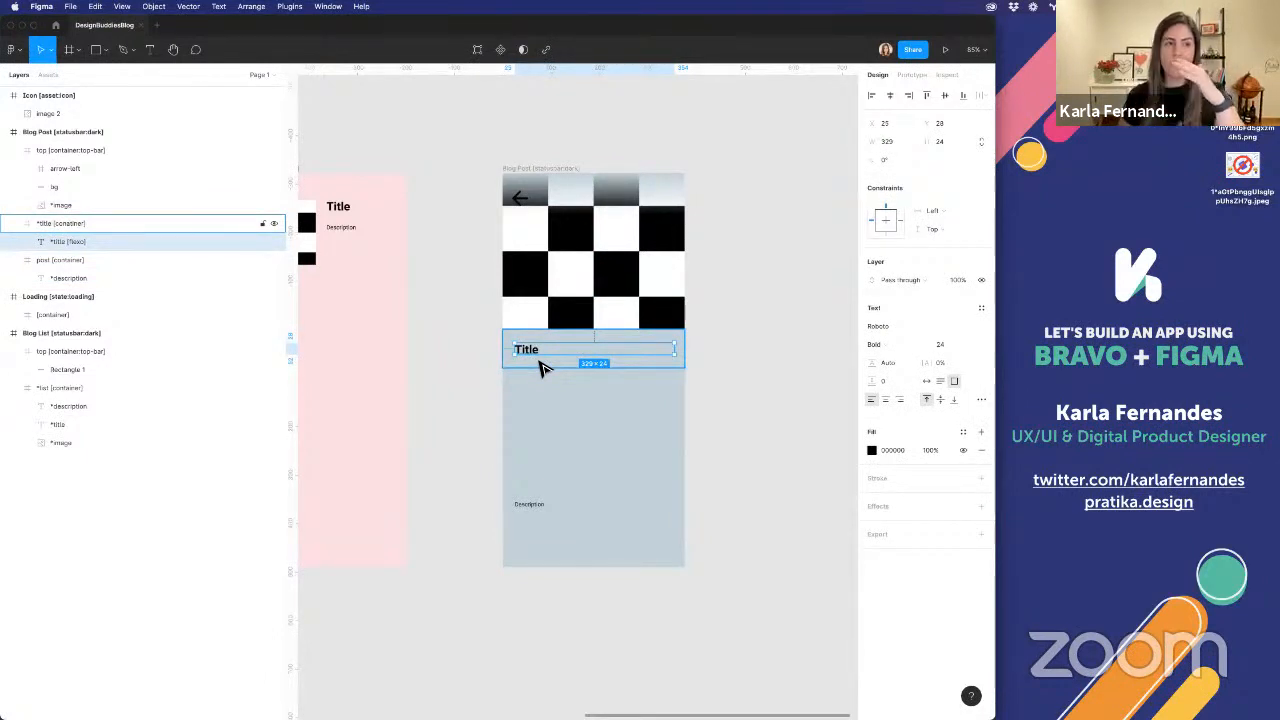
Add the [flexo] tag to the Blog Post's *description layer using the Bravo Studio Tag Manager plugin
{"action": "left_click", "coordinate": [72, 276]}
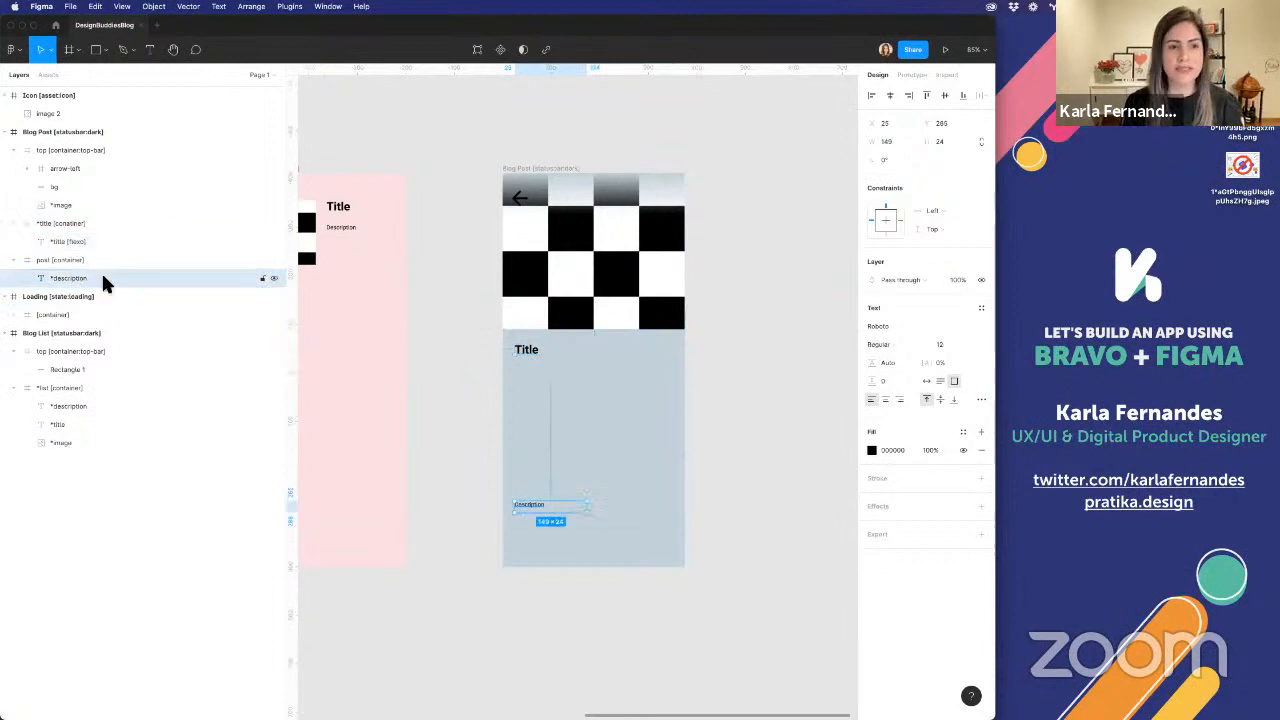
{"action": "key", "text": "alt+super+p"}
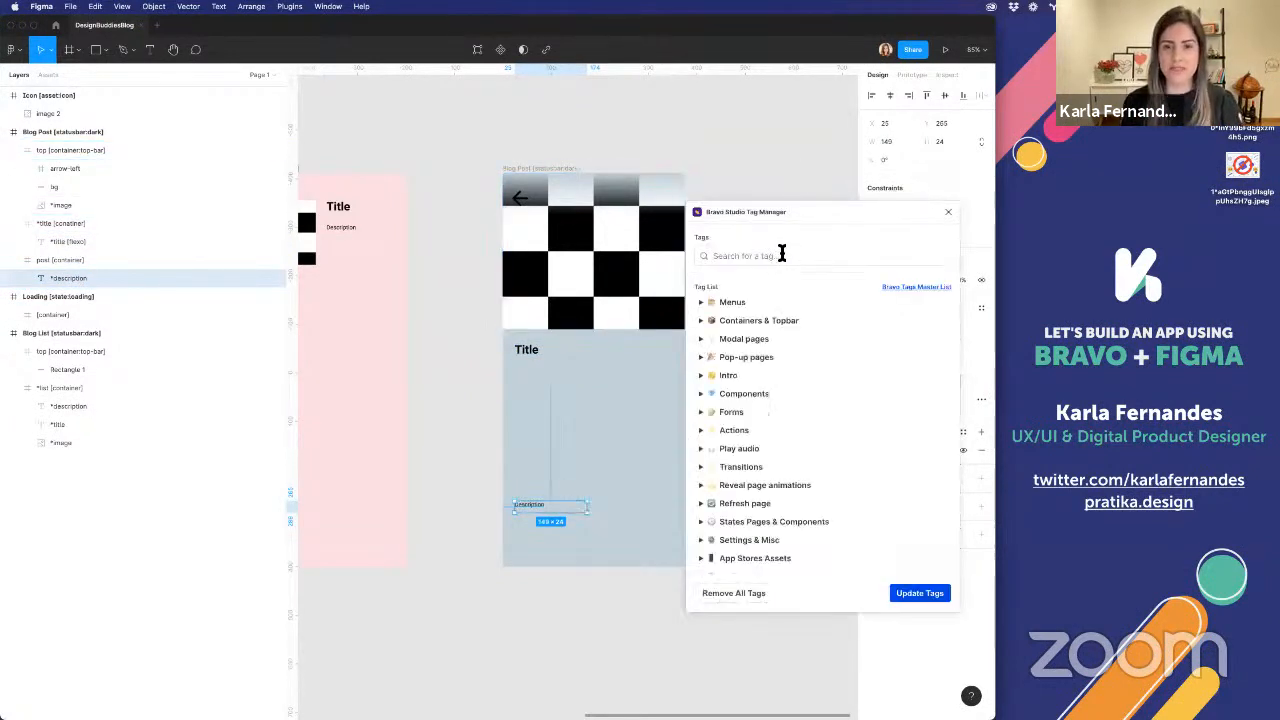
{"action": "left_click", "coordinate": [782, 255]}
{"action": "type", "text": "fle"}
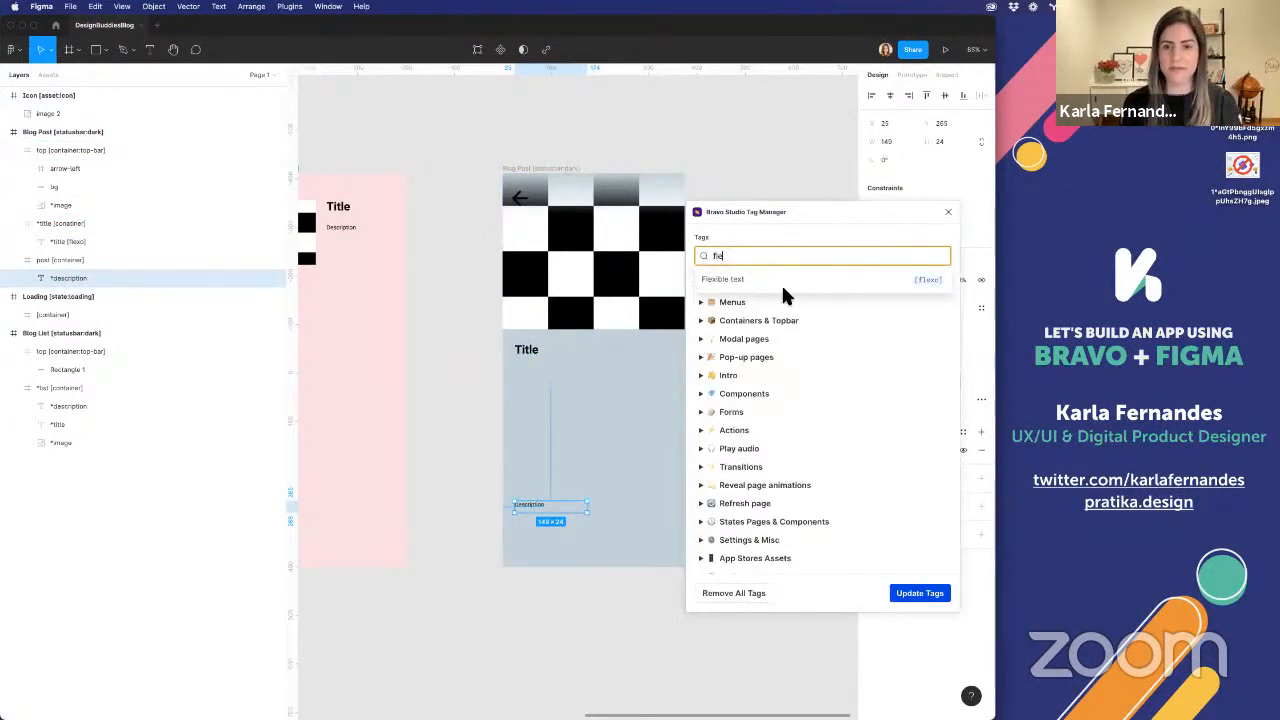
{"action": "left_click", "coordinate": [781, 283]}
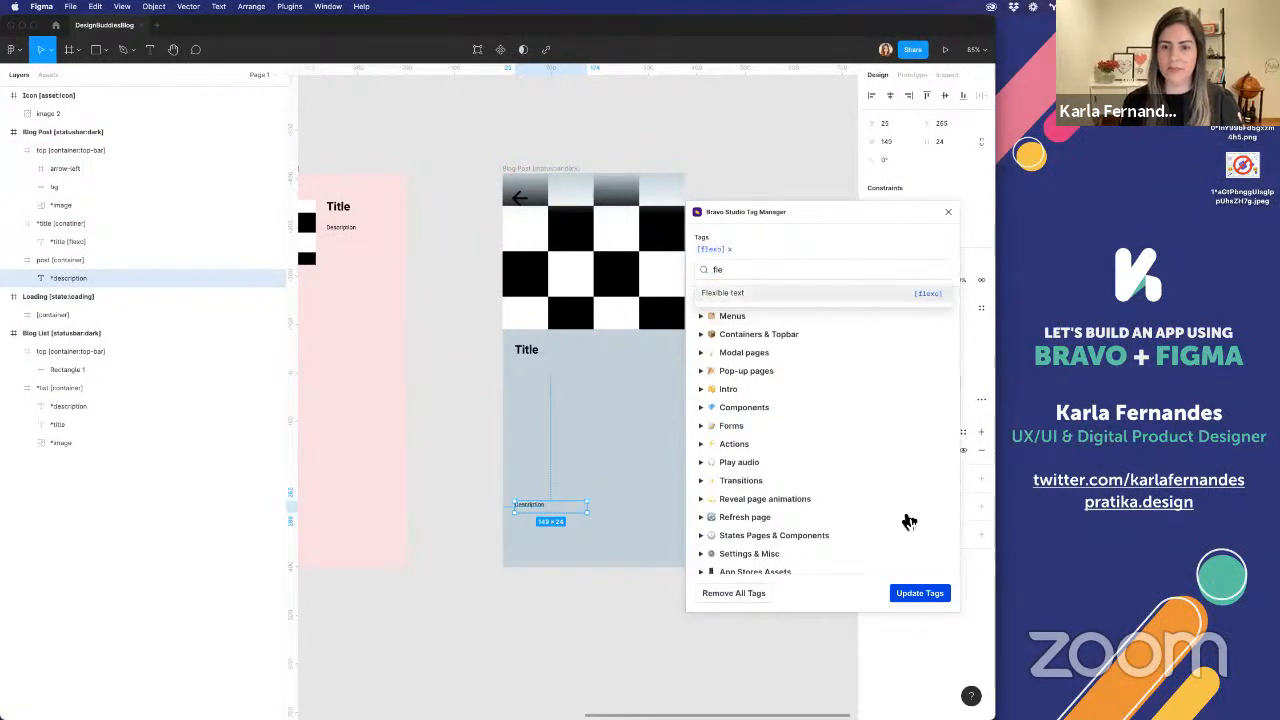
{"action": "left_click", "coordinate": [912, 601]}
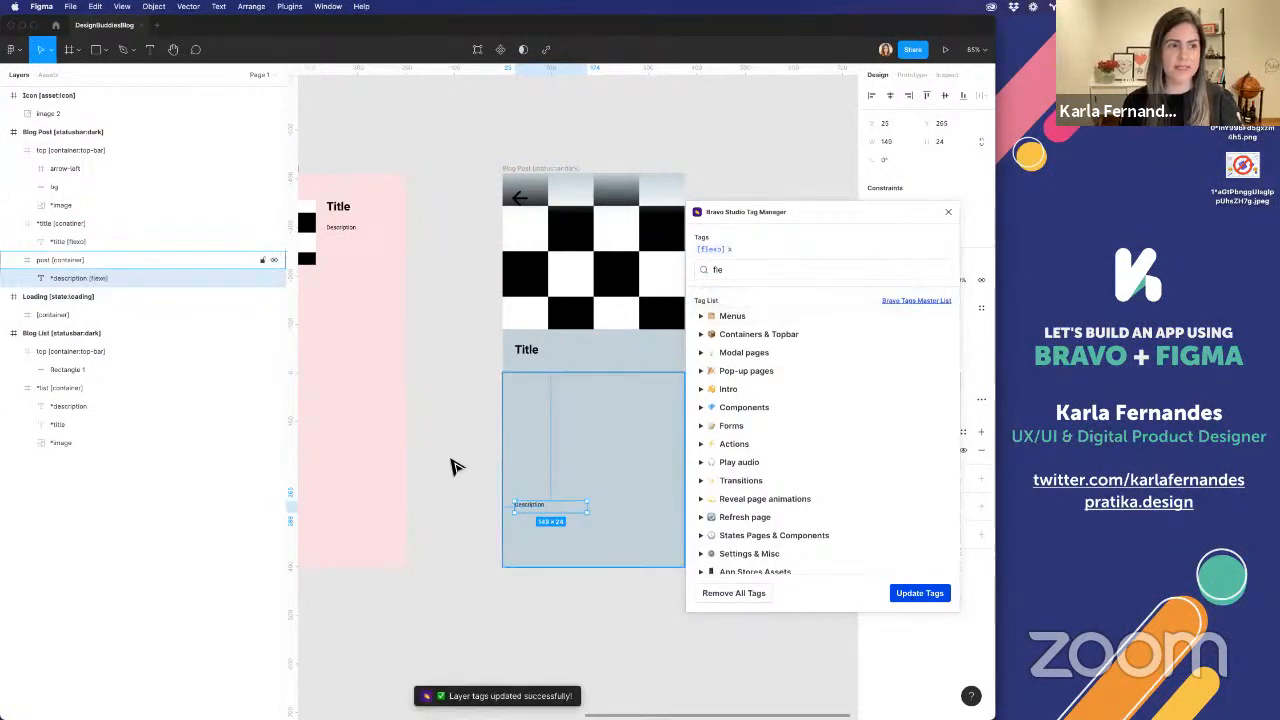
Move the *description text up to Y 27 in the post container, widen it to about 335 px, and close the tag manager
{"action": "left_click", "coordinate": [451, 463]}
{"action": "left_click", "coordinate": [531, 515]}
{"action": "left_click_drag", "start_coordinate": [533, 512], "coordinate": [683, 399]}
{"action": "left_click", "coordinate": [600, 449]}
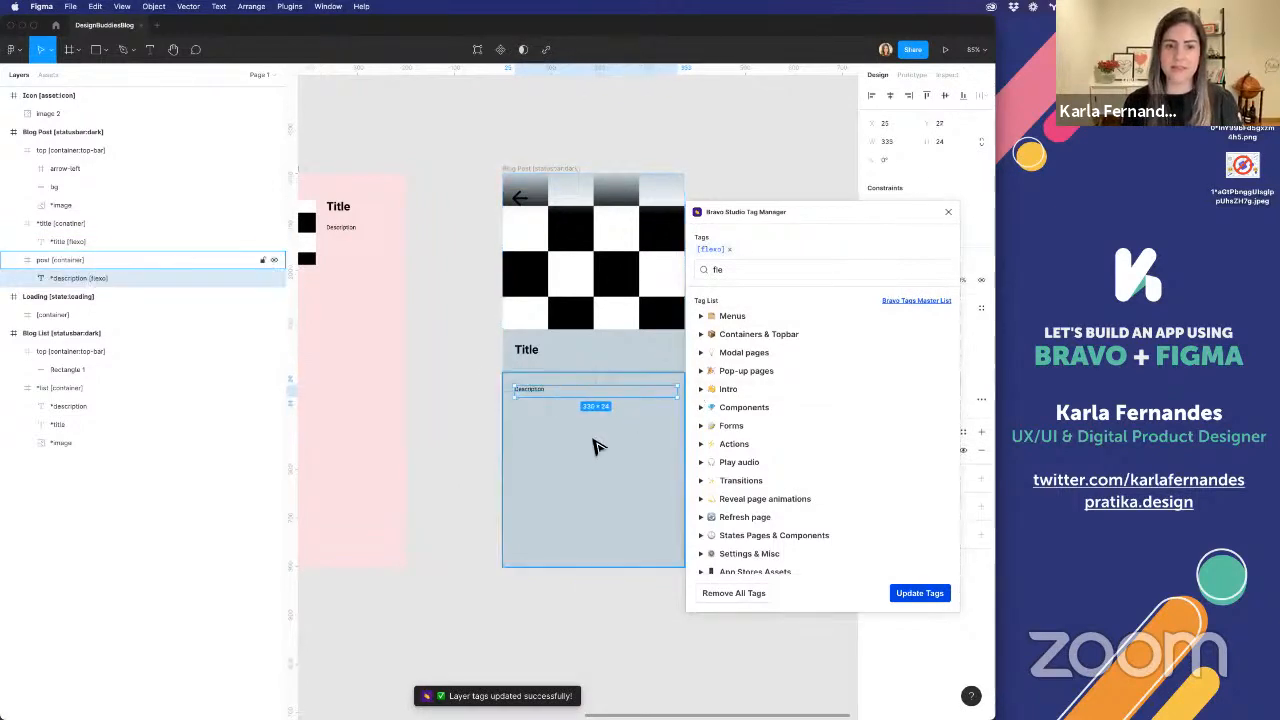
{"action": "left_click", "coordinate": [948, 211]}
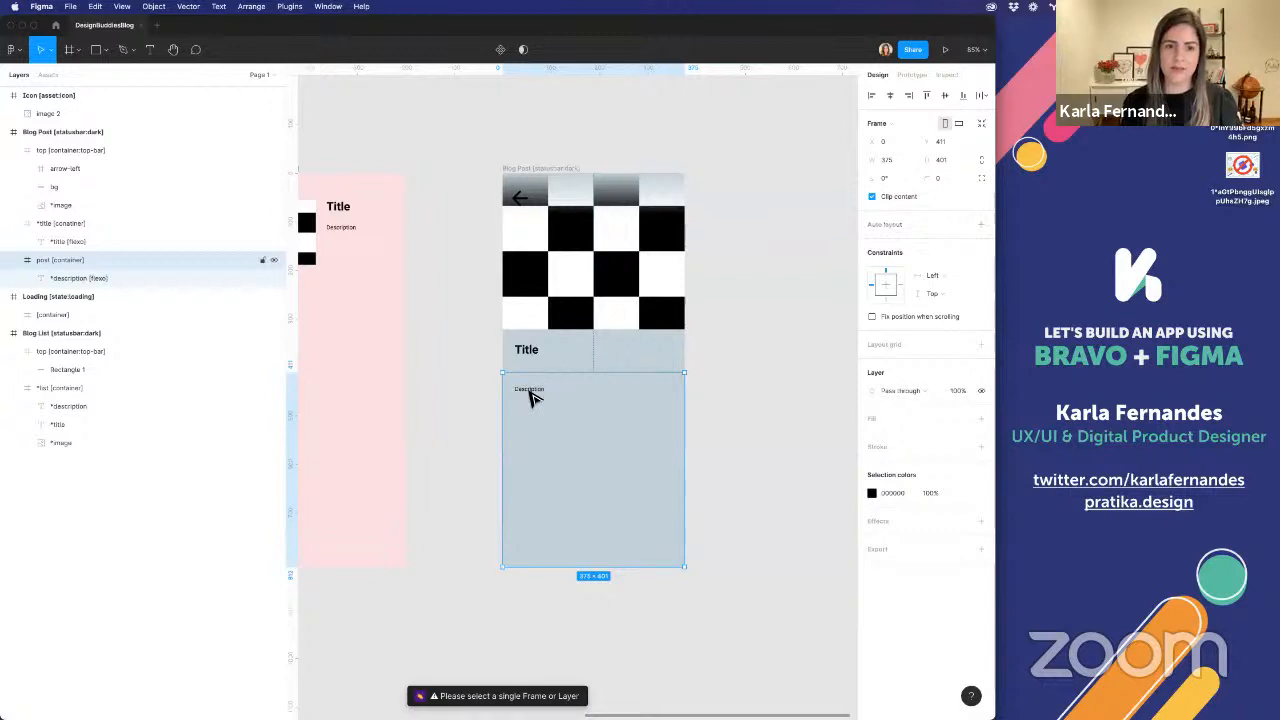
Set the Blog Post's *description font size to 16 and align the text to the top of its container
{"action": "left_click", "coordinate": [532, 398]}
{"action": "left_click", "coordinate": [950, 346]}
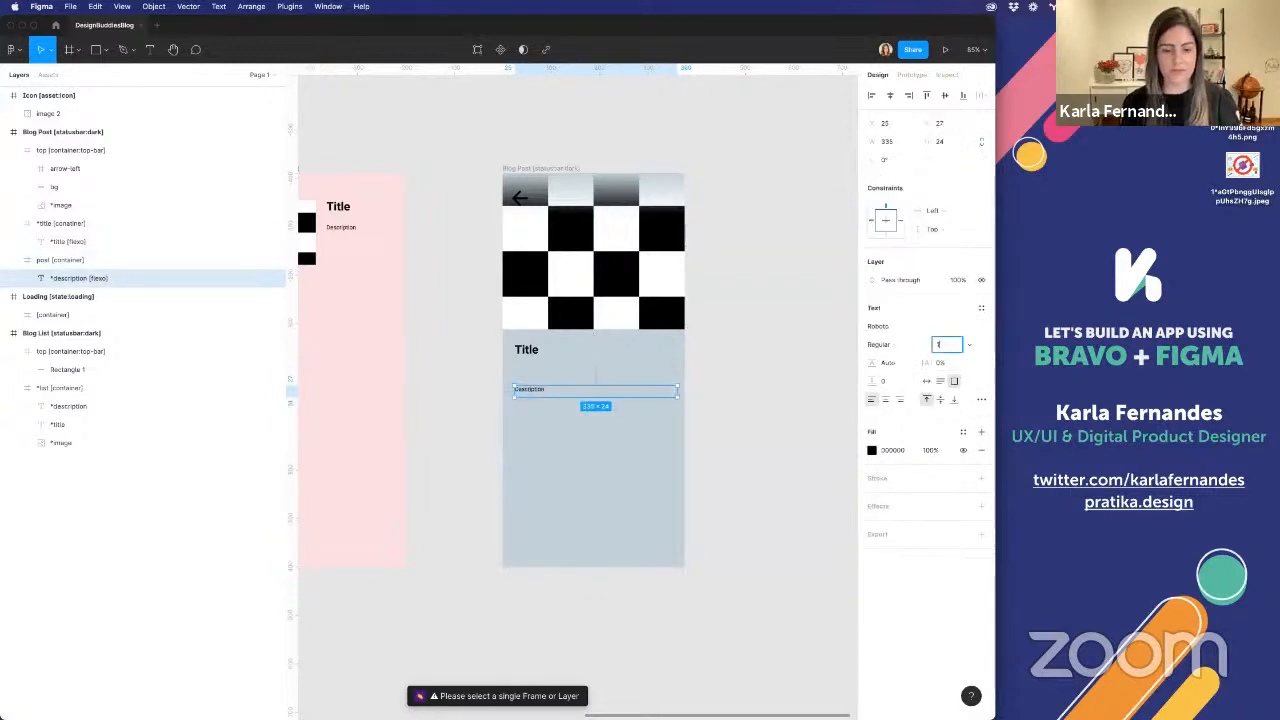
{"action": "type", "text": "16"}
{"action": "key", "text": "Return"}
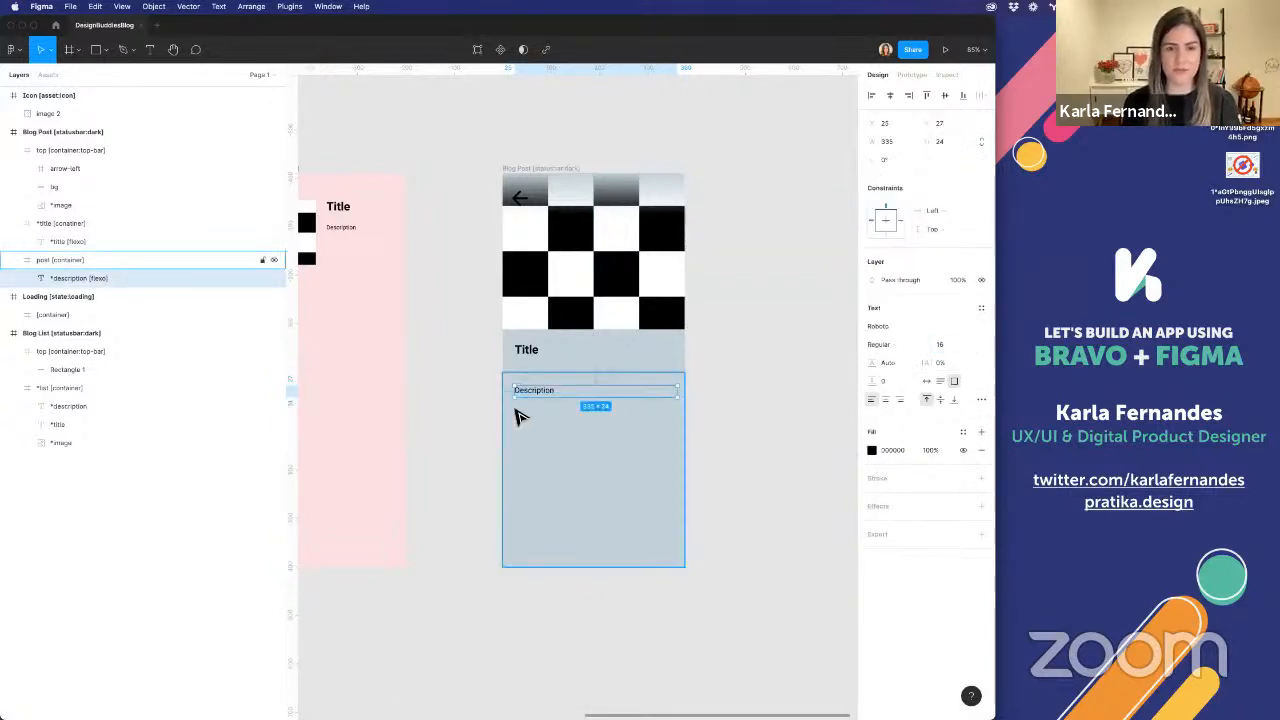
{"action": "left_click", "coordinate": [925, 95]}
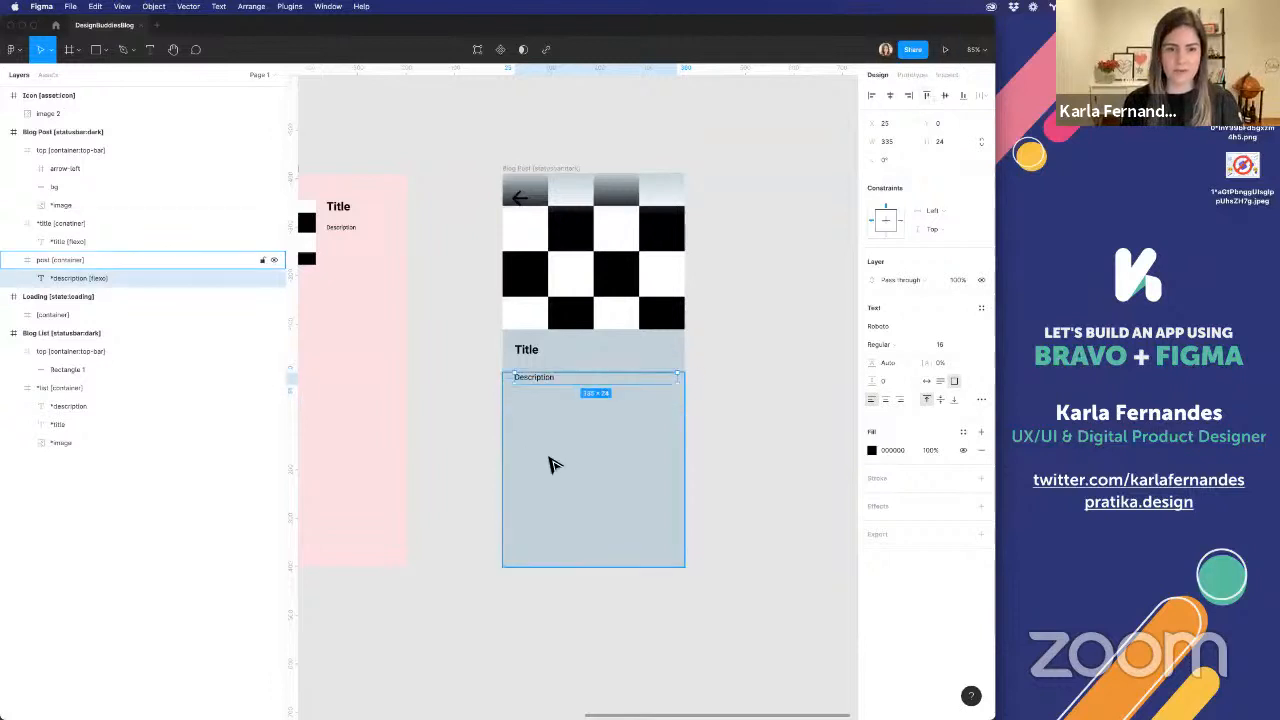
Shorten the post container to about 48 px high and rename it "description [container]"
{"action": "left_click", "coordinate": [552, 460]}
{"action": "left_click_drag", "start_coordinate": [591, 567], "coordinate": [535, 395]}
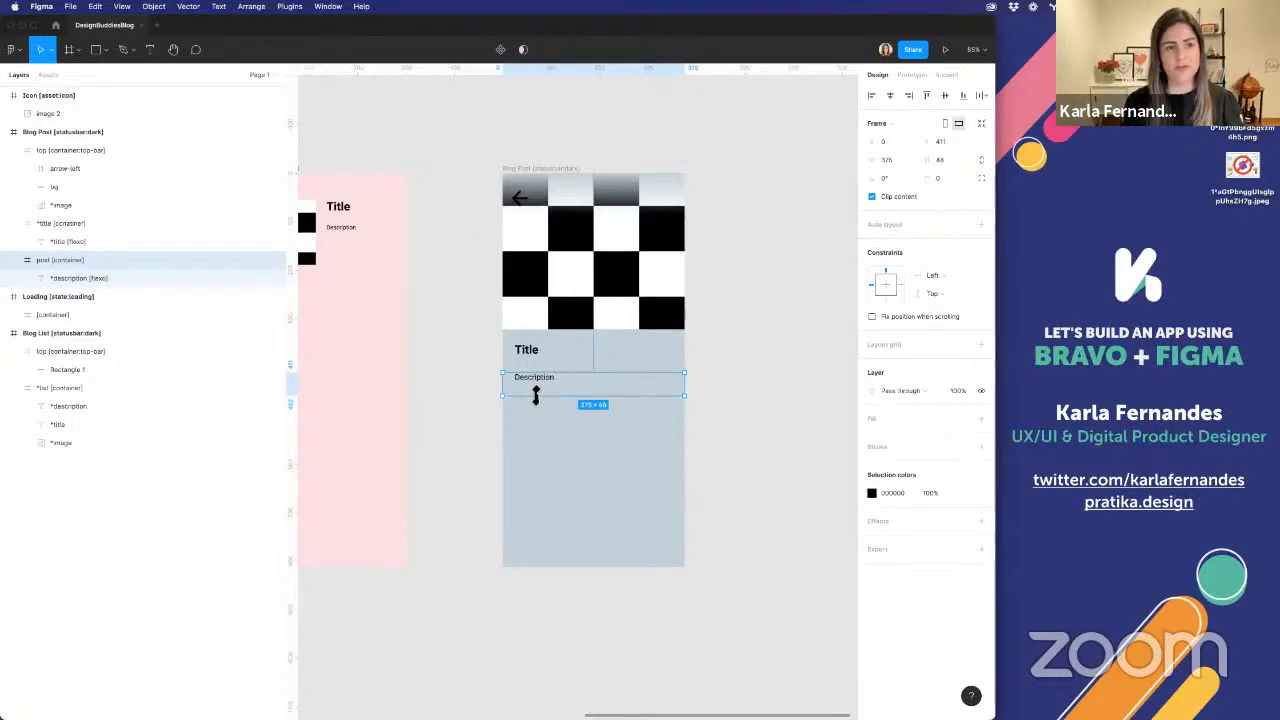
{"action": "double_click", "coordinate": [44, 260]}
{"action": "double_click", "coordinate": [44, 262]}
{"action": "type", "text": "descri"}
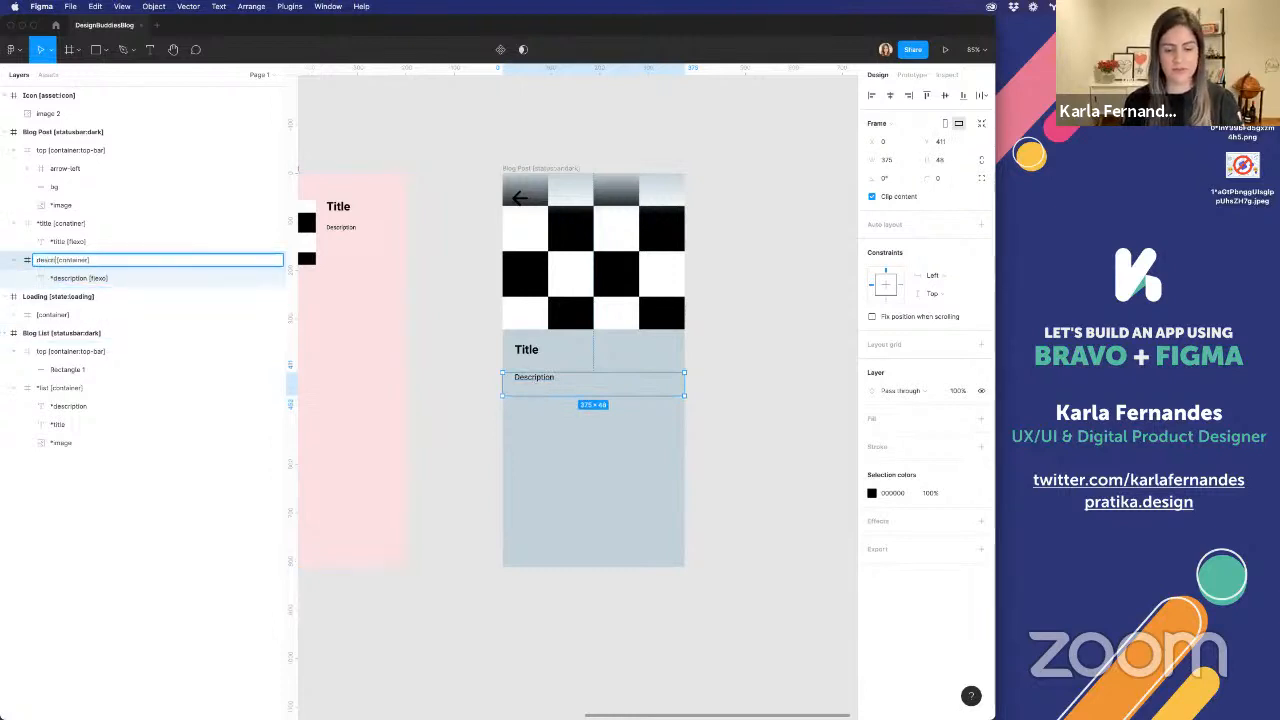
{"action": "type", "text": "pt"}
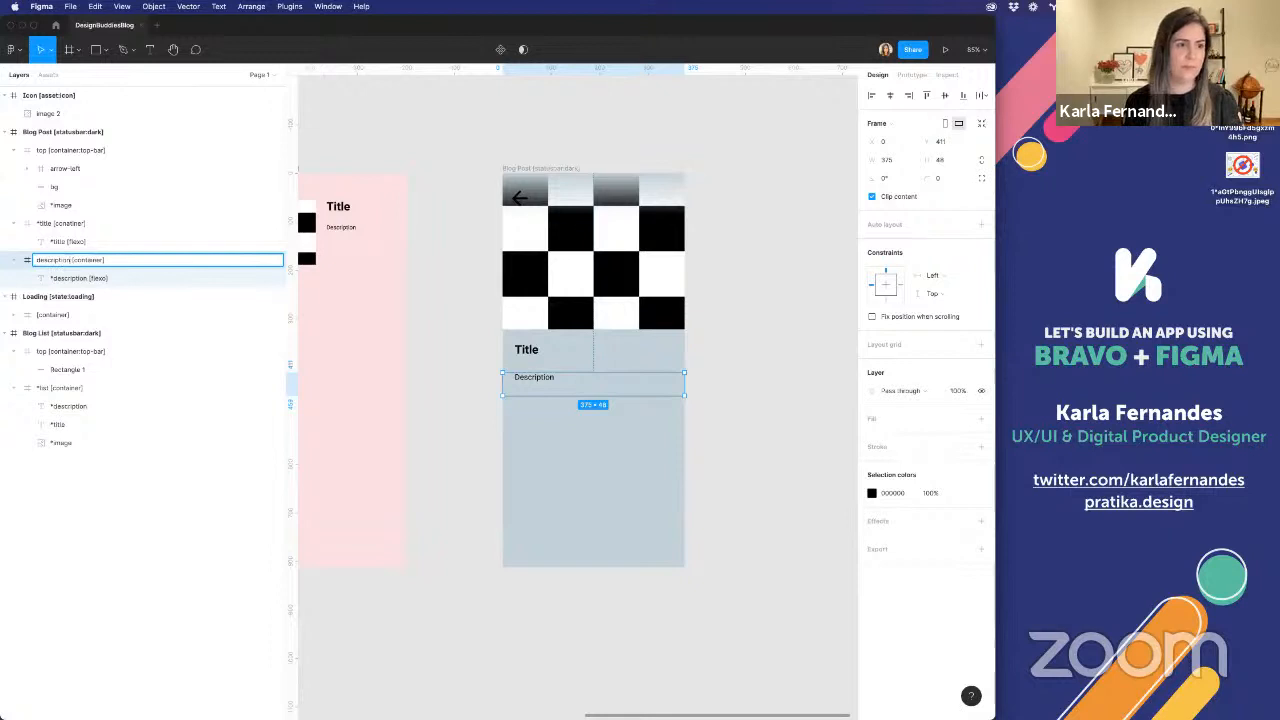
{"action": "type", "text": "ion"}
Remove the leading asterisk from the title container's layer name, and collapse the Blog Post's top-bar container in the layer list
{"action": "left_click", "coordinate": [39, 218]}
{"action": "double_click", "coordinate": [39, 218]}
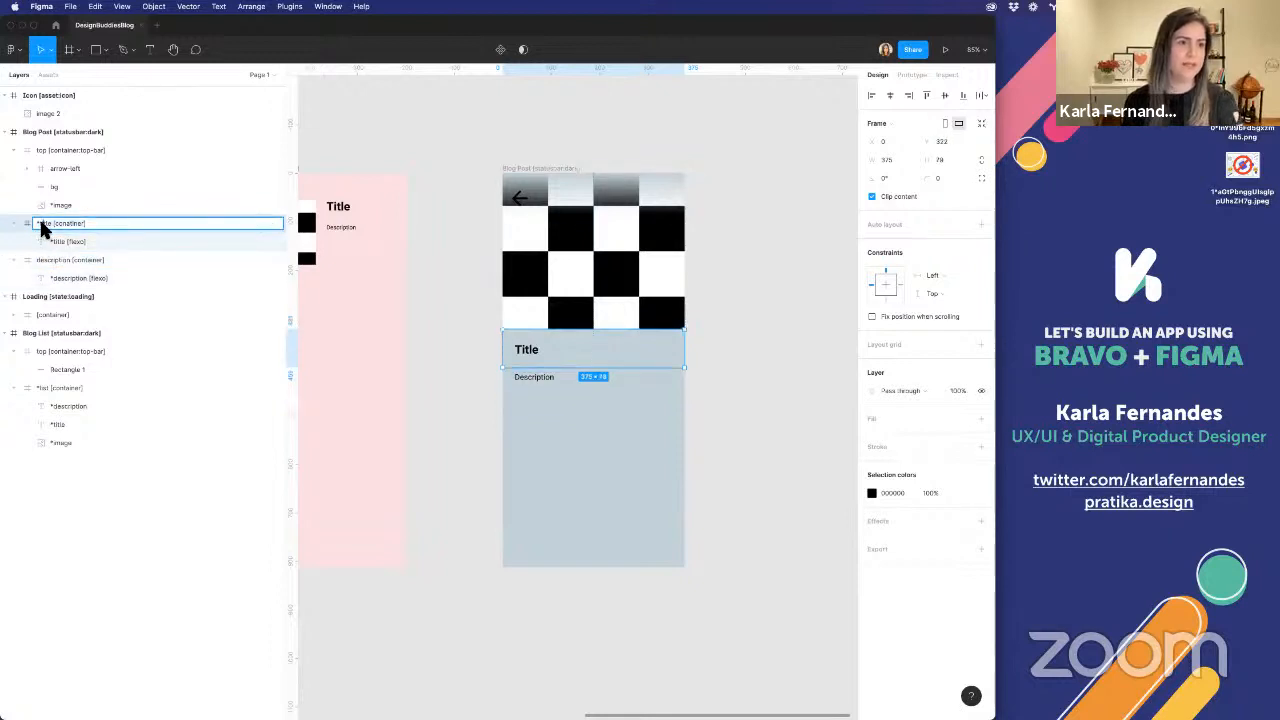
{"action": "key", "text": "Return"}
{"action": "left_click", "coordinate": [63, 168]}
{"action": "left_click", "coordinate": [13, 151]}
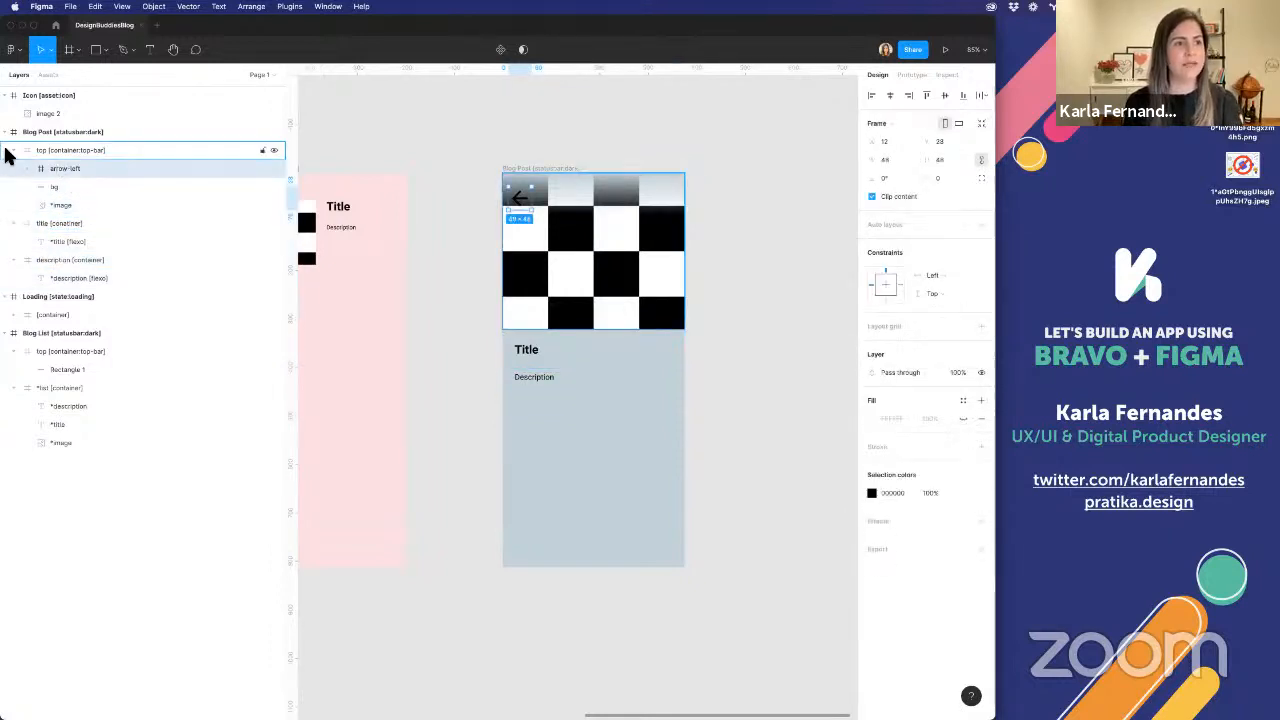
{"action": "left_click", "coordinate": [515, 286]}
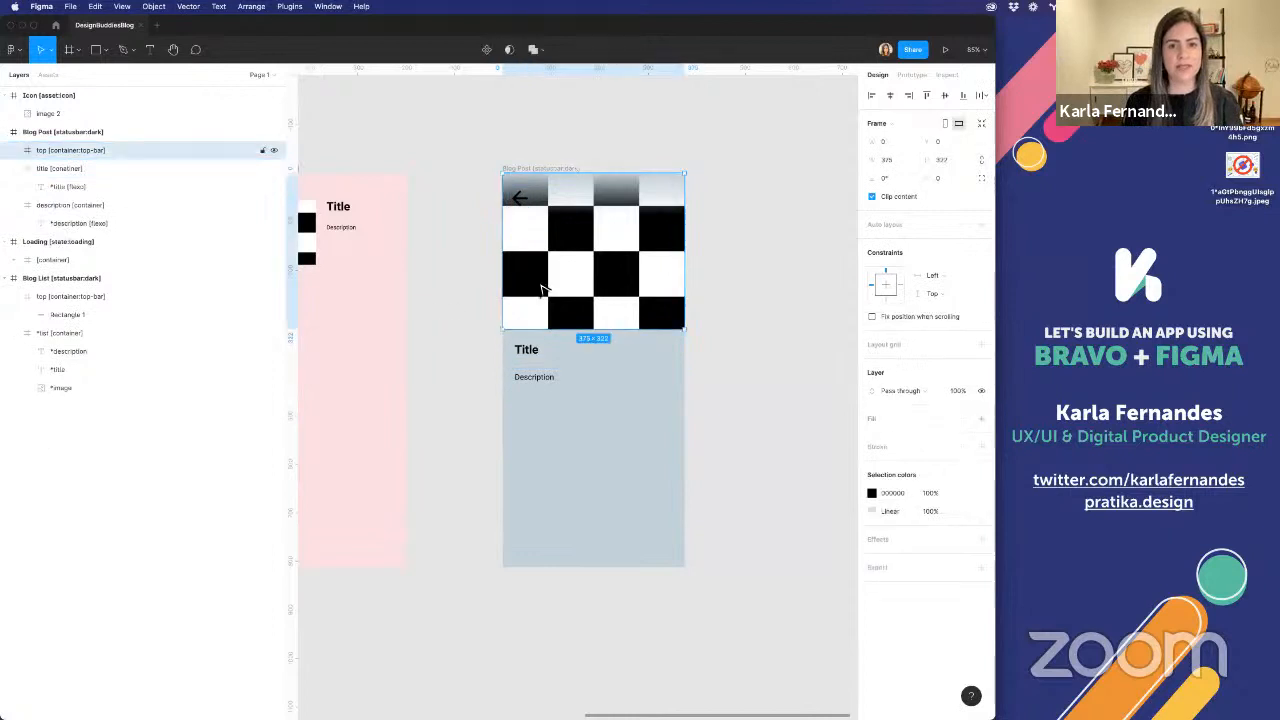
Move the description container up so it sits directly below the title container at Y 401
{"action": "left_click", "coordinate": [536, 366]}
{"action": "left_click", "coordinate": [537, 388]}
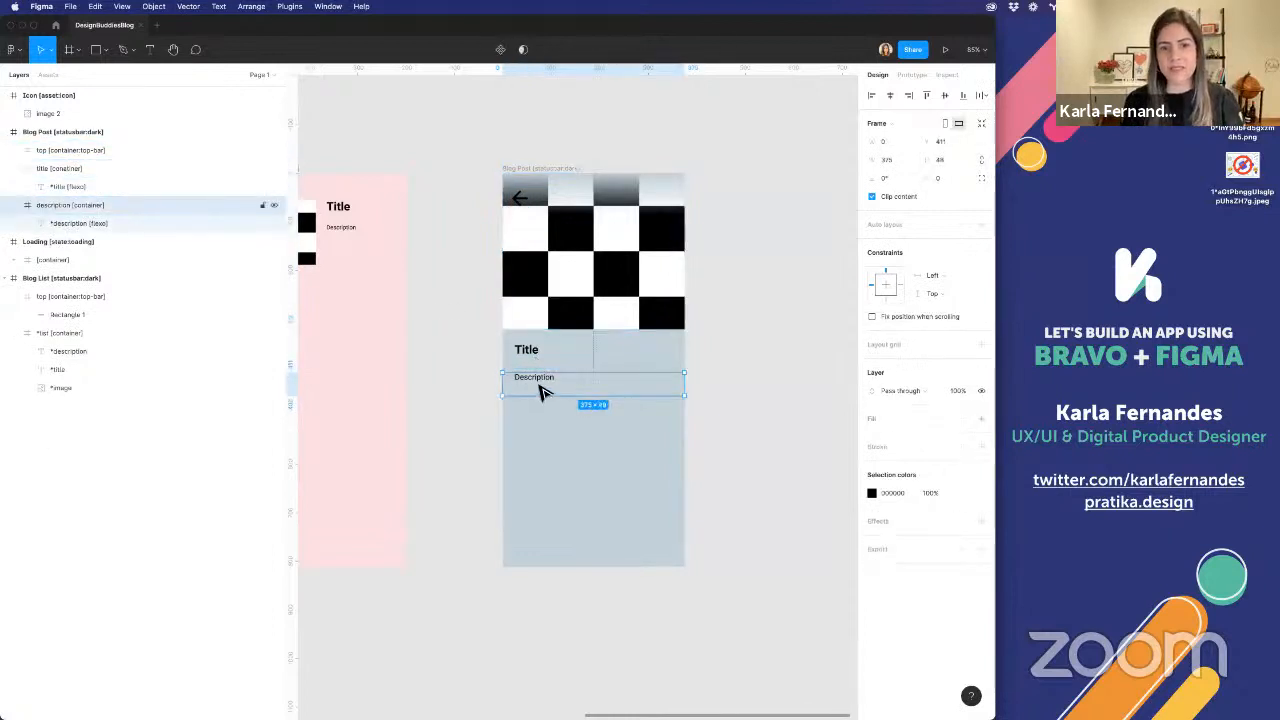
{"action": "double_click", "coordinate": [550, 382]}
{"action": "key", "text": "Escape"}
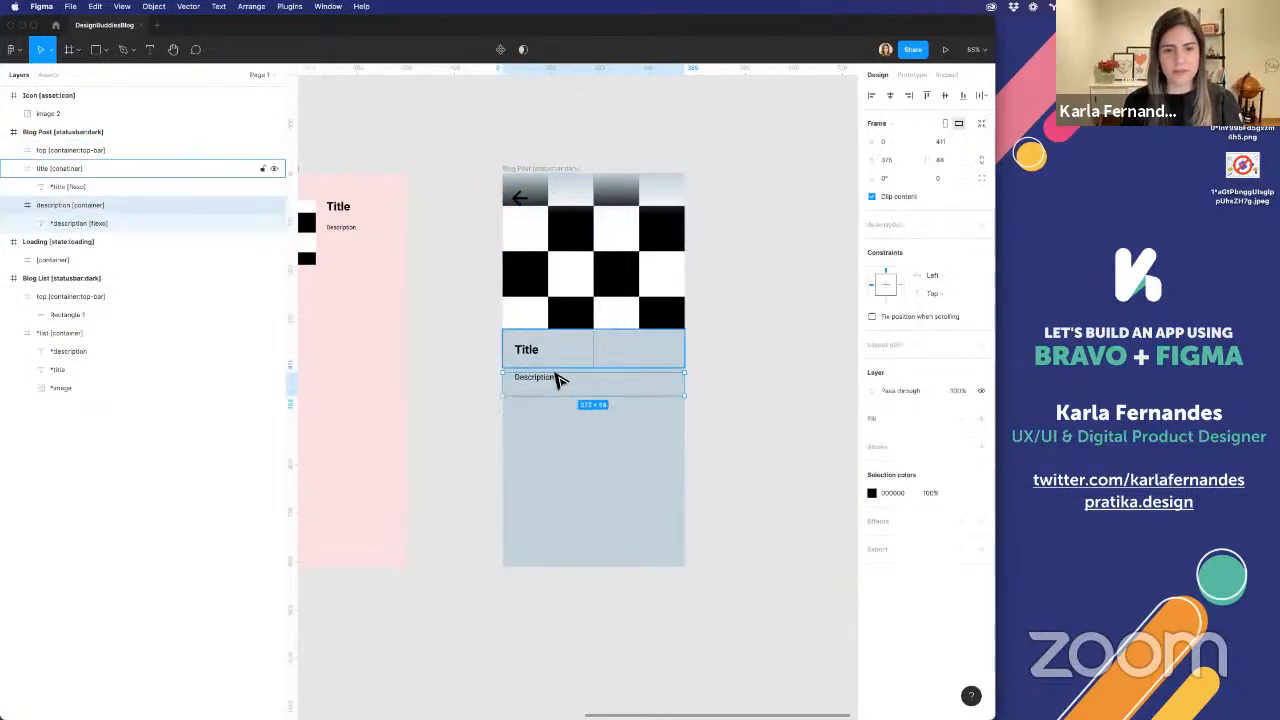
{"action": "scroll", "coordinate": [560, 367], "scroll_direction": "up", "scroll_amount": 5}
{"action": "left_click", "coordinate": [572, 153]}
{"action": "left_click", "coordinate": [543, 286]}
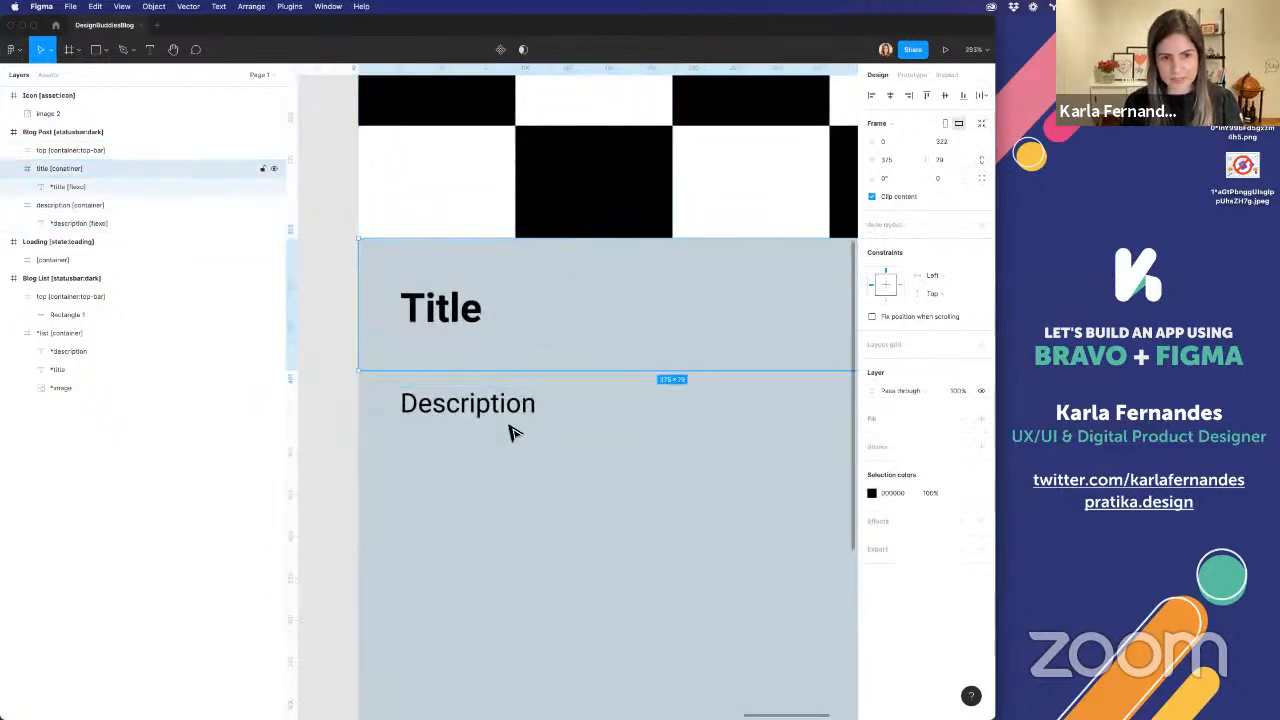
{"action": "left_click", "coordinate": [506, 425]}
{"action": "left_click_drag", "start_coordinate": [482, 425], "coordinate": [486, 406]}
Select the Blog Post's top-bar, title and description containers together and examine how their edges meet
{"action": "left_click", "coordinate": [530, 291], "text": "shift"}
{"action": "left_click", "coordinate": [528, 223], "text": "shift"}
{"action": "scroll", "coordinate": [530, 205], "scroll_direction": "down", "scroll_amount": 10}
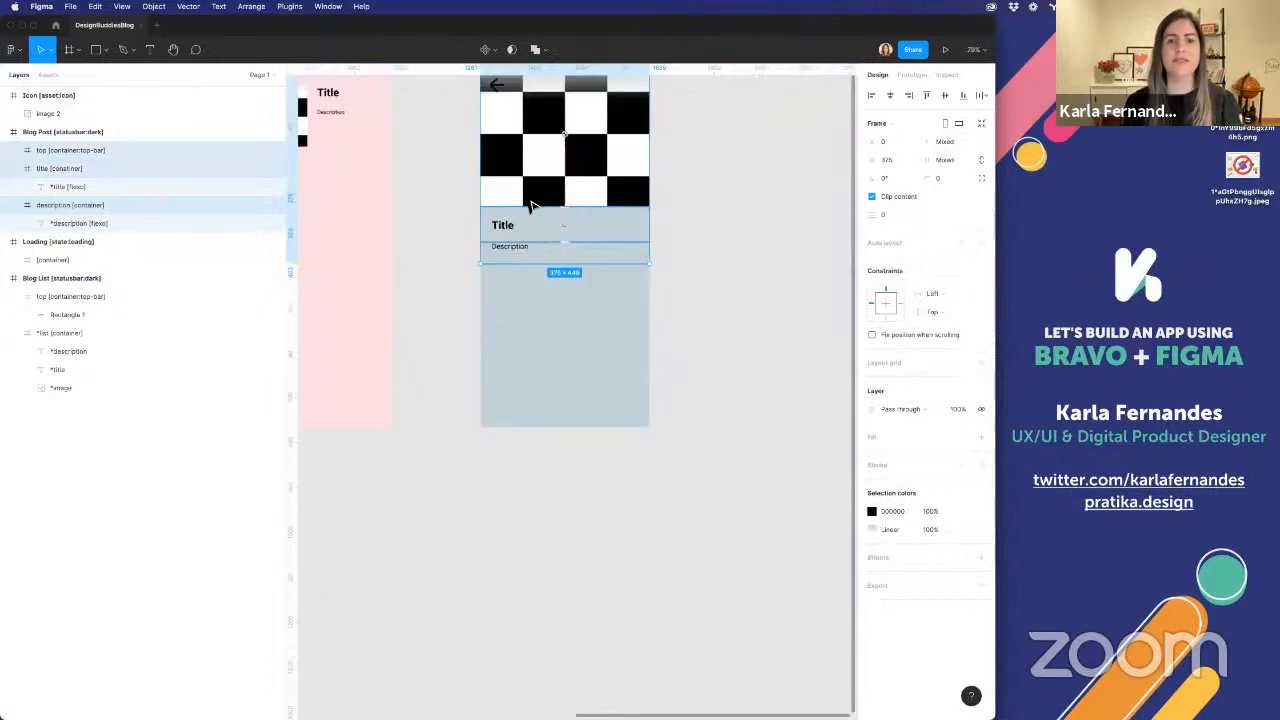
{"action": "scroll", "coordinate": [530, 205], "scroll_direction": "up", "scroll_amount": 8}
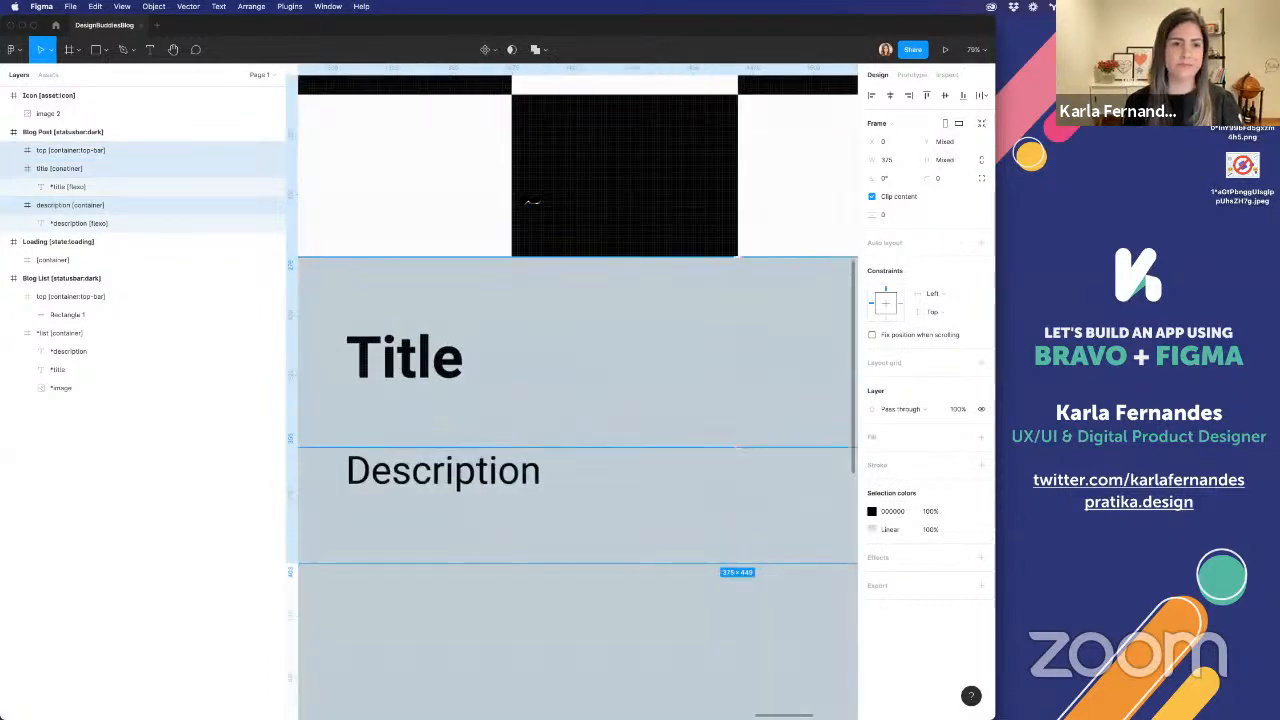
{"action": "scroll", "coordinate": [527, 201], "scroll_direction": "down", "scroll_amount": 6}
{"action": "scroll", "coordinate": [527, 201], "scroll_direction": "down", "scroll_amount": 5}
{"action": "left_click", "coordinate": [729, 200]}
{"action": "scroll", "coordinate": [737, 200], "scroll_direction": "left", "scroll_amount": 3}
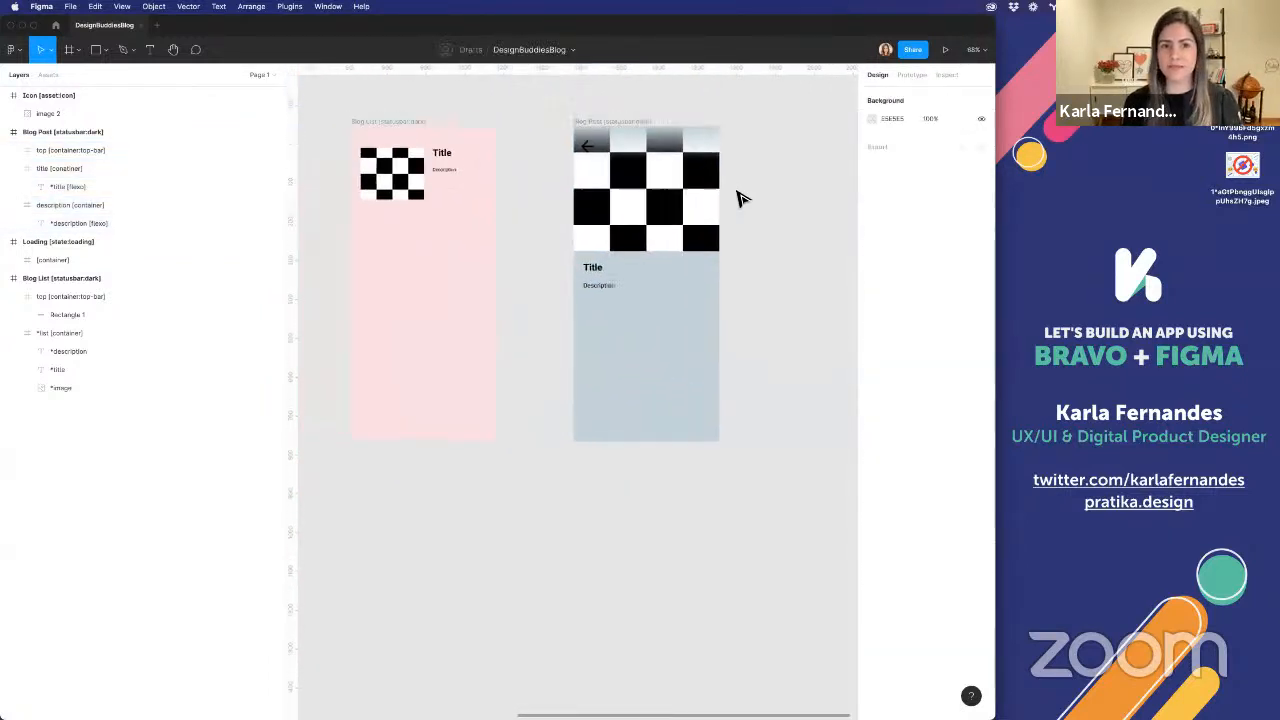
Delete the *description text from the *list container in the Blog List frame
{"action": "left_click", "coordinate": [421, 192]}
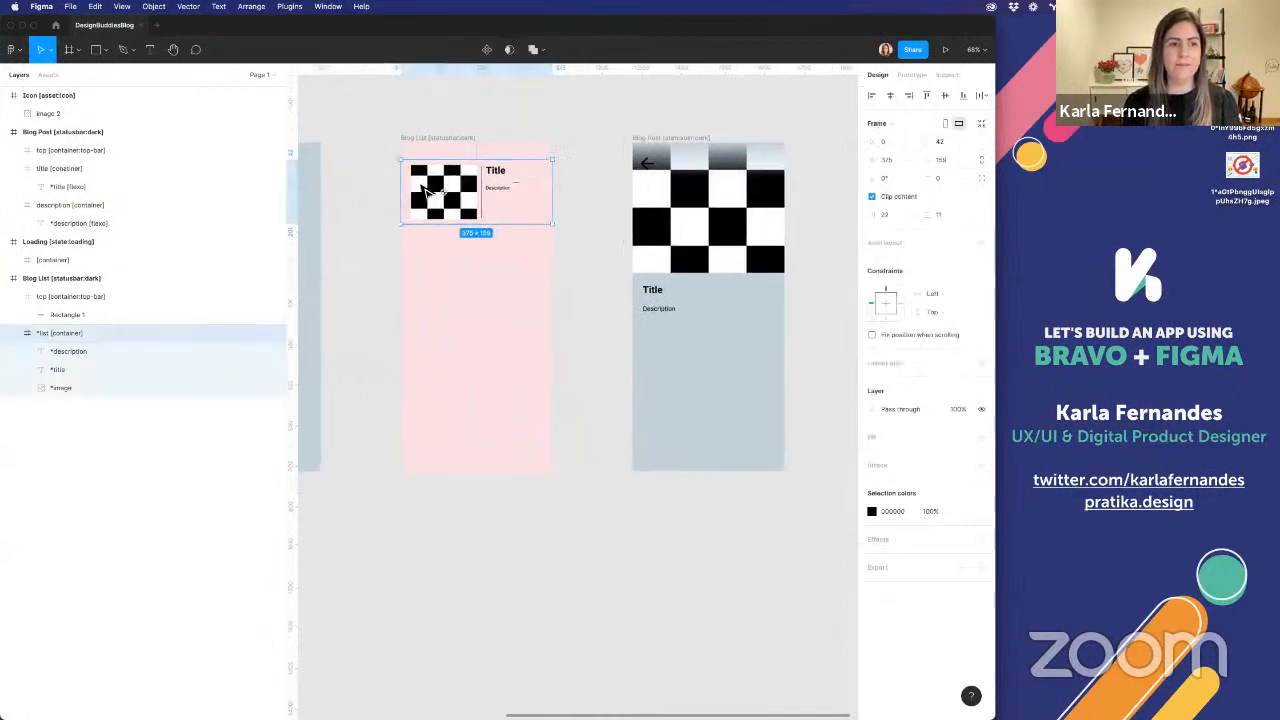
{"action": "scroll", "coordinate": [422, 190], "scroll_direction": "up", "scroll_amount": 3}
{"action": "scroll", "coordinate": [423, 191], "scroll_direction": "up", "scroll_amount": 7}
{"action": "scroll", "coordinate": [428, 194], "scroll_direction": "down", "scroll_amount": 3}
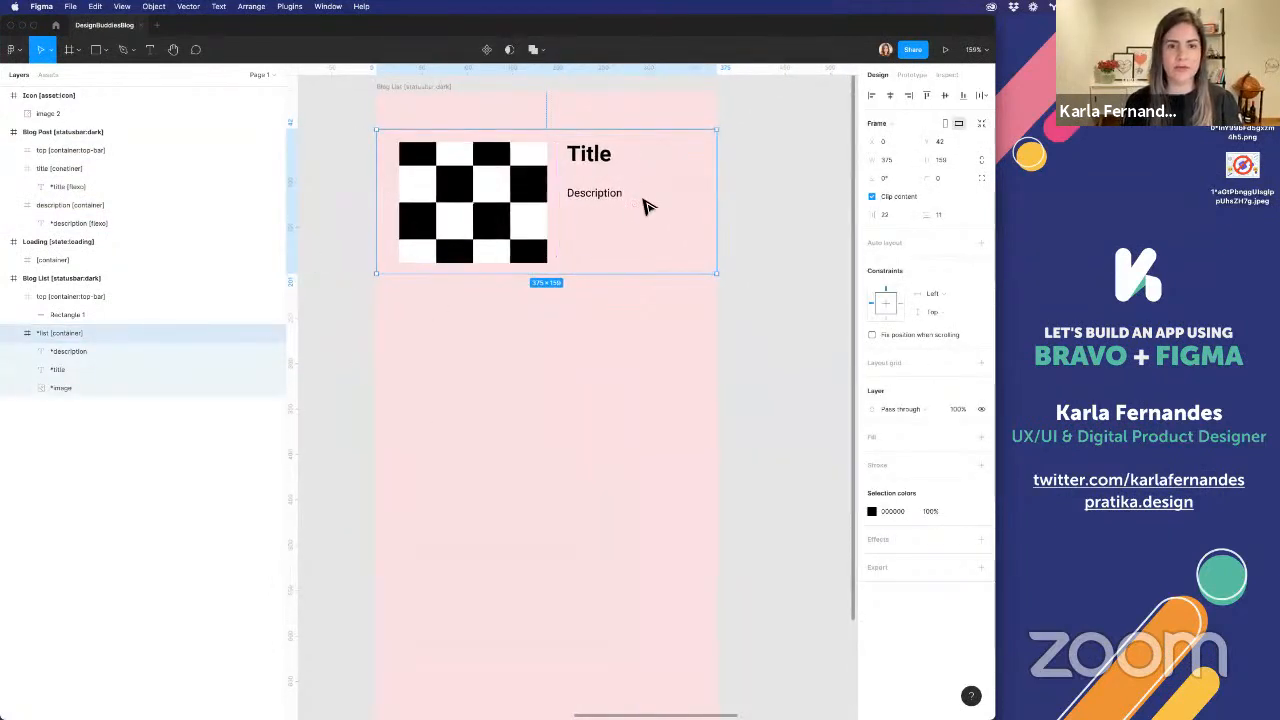
{"action": "left_click", "coordinate": [588, 207]}
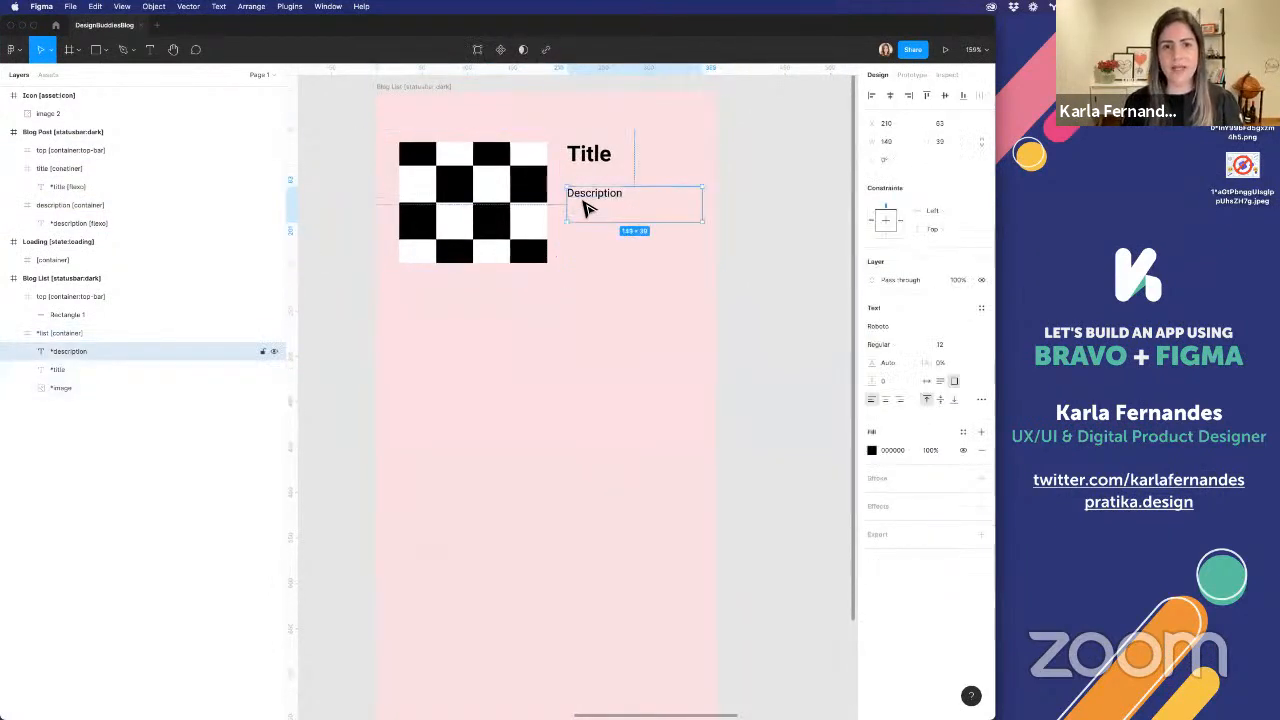
{"action": "scroll", "coordinate": [582, 202], "scroll_direction": "down", "scroll_amount": 4}
{"action": "scroll", "coordinate": [582, 200], "scroll_direction": "up", "scroll_amount": 2}
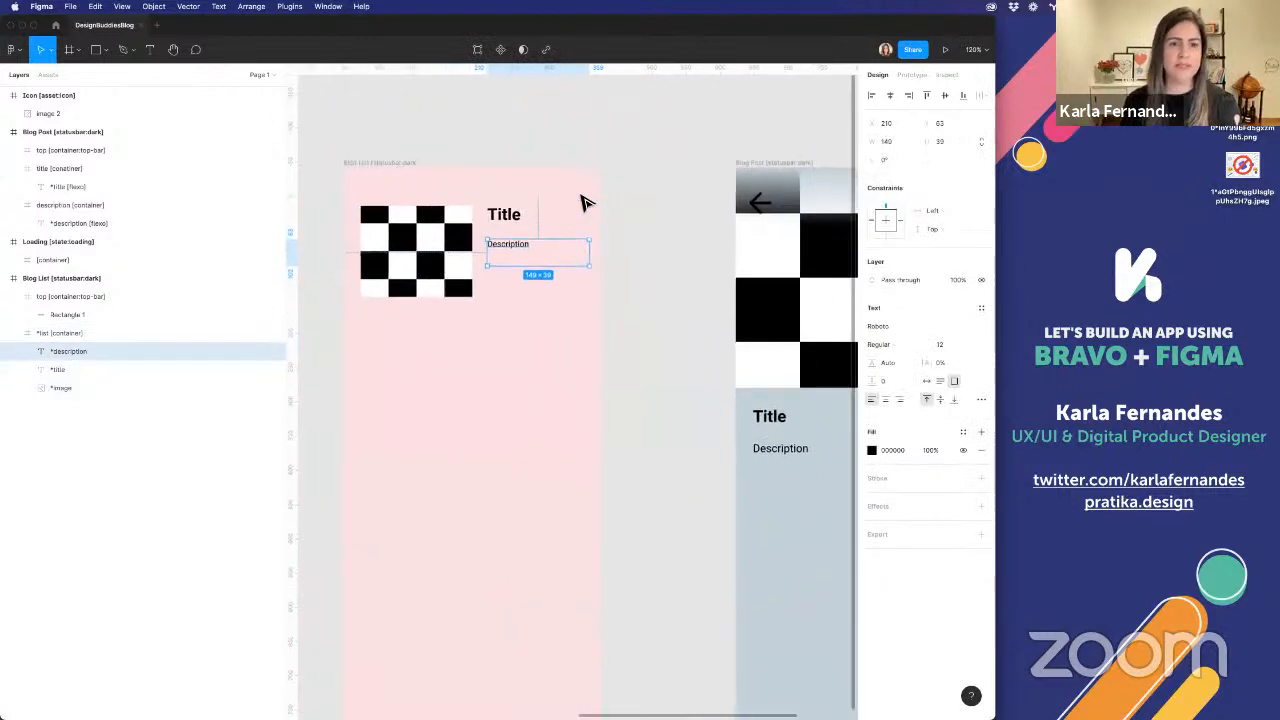
{"action": "key", "text": "Delete"}
Extend the Blog List's *title text box downward to 134 px high
{"action": "left_click", "coordinate": [507, 214]}
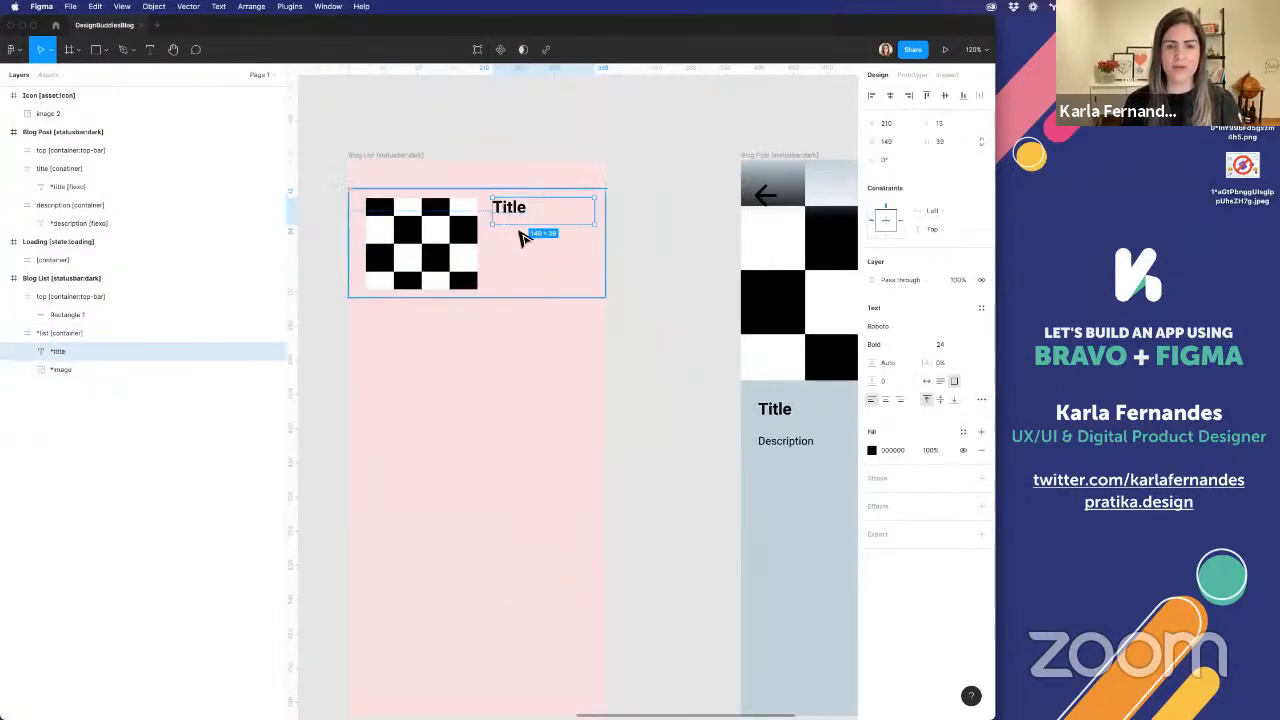
{"action": "left_click_drag", "start_coordinate": [518, 226], "coordinate": [504, 298]}
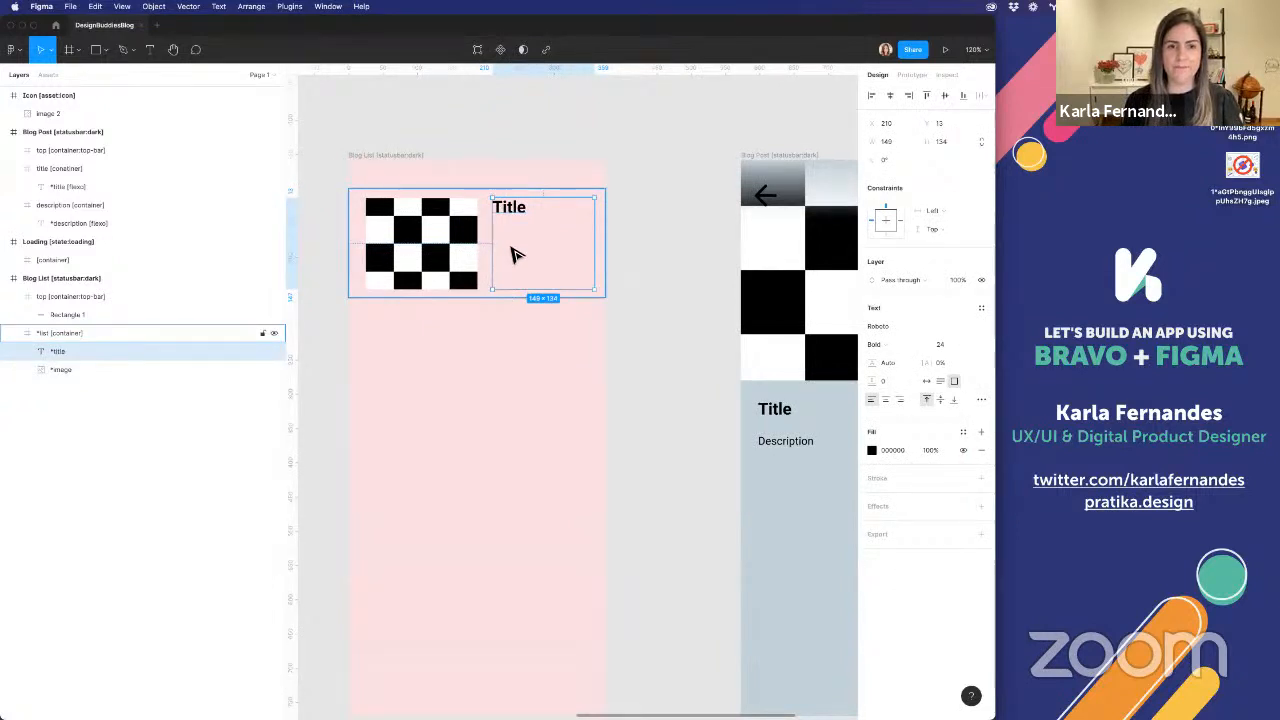
{"action": "right_click", "coordinate": [512, 254]}
{"action": "key", "text": "Escape"}
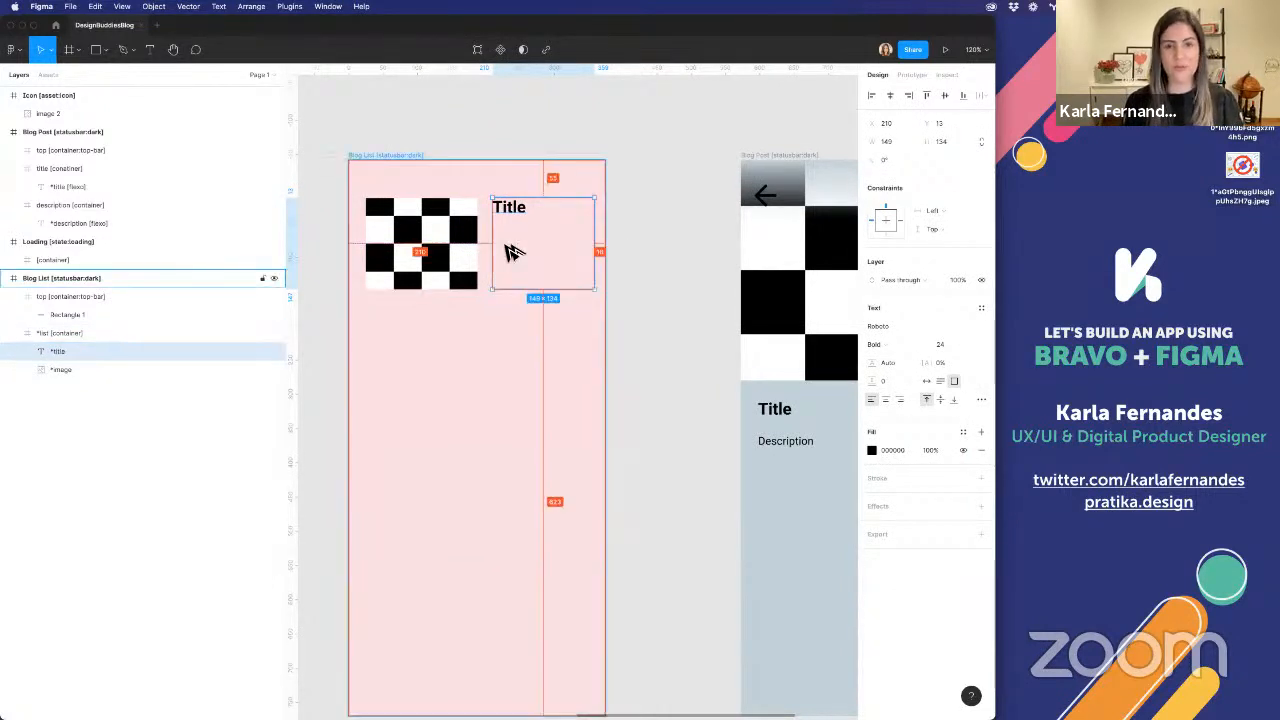
Add the Flexible text tag [flexo] to the Blog List's *title layer with the Bravo Studio Tag Manager
{"action": "key", "text": "super+alt+p"}
{"action": "left_click", "coordinate": [824, 262]}
{"action": "type", "text": "fle"}
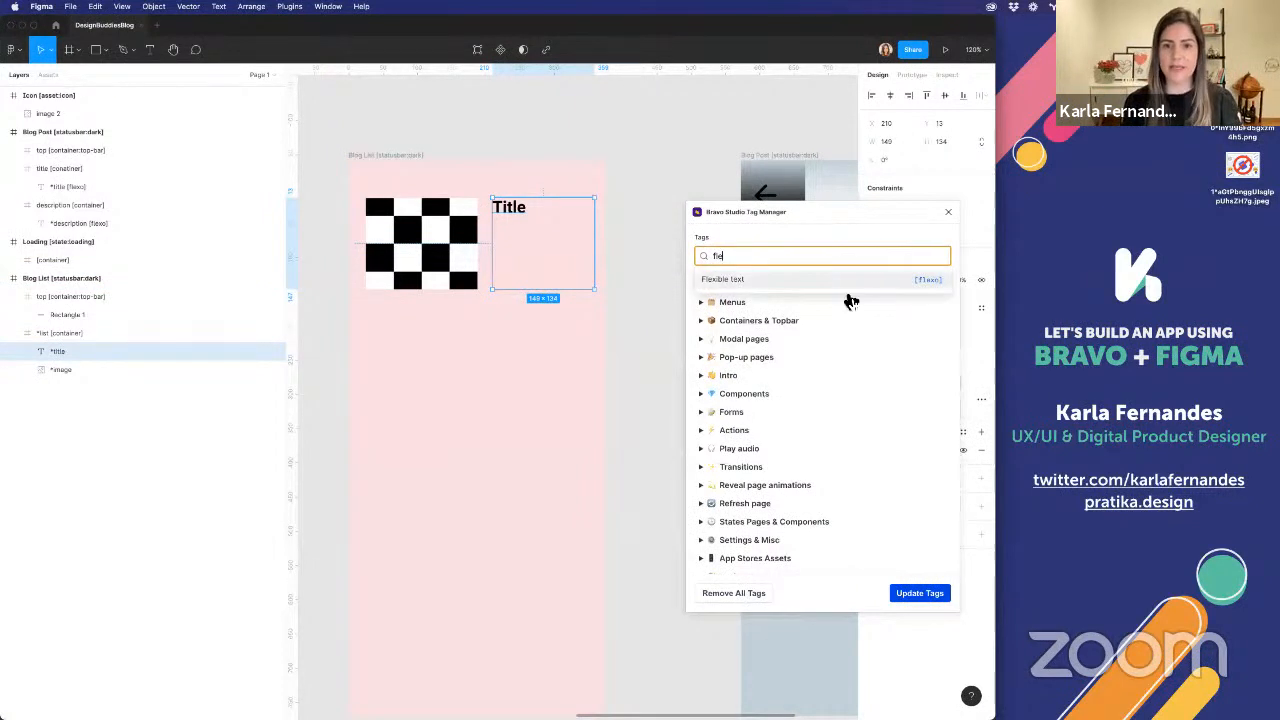
{"action": "left_click", "coordinate": [848, 282]}
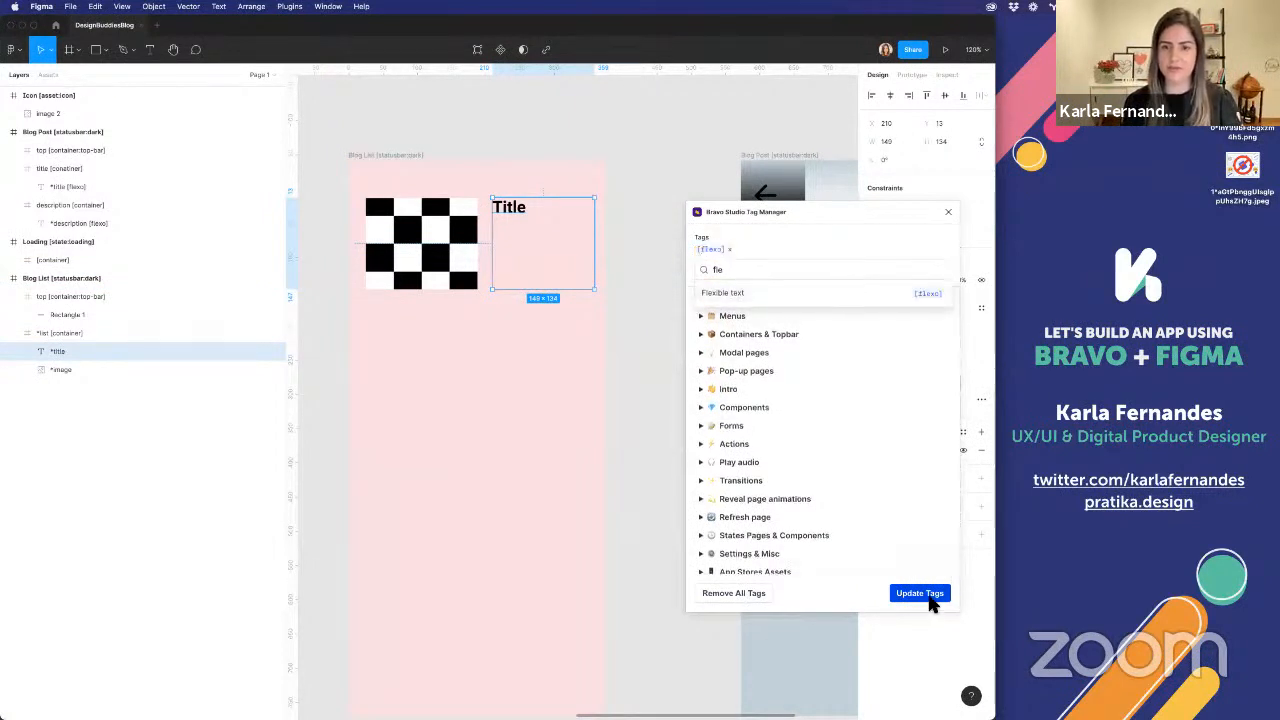
{"action": "left_click", "coordinate": [919, 593]}
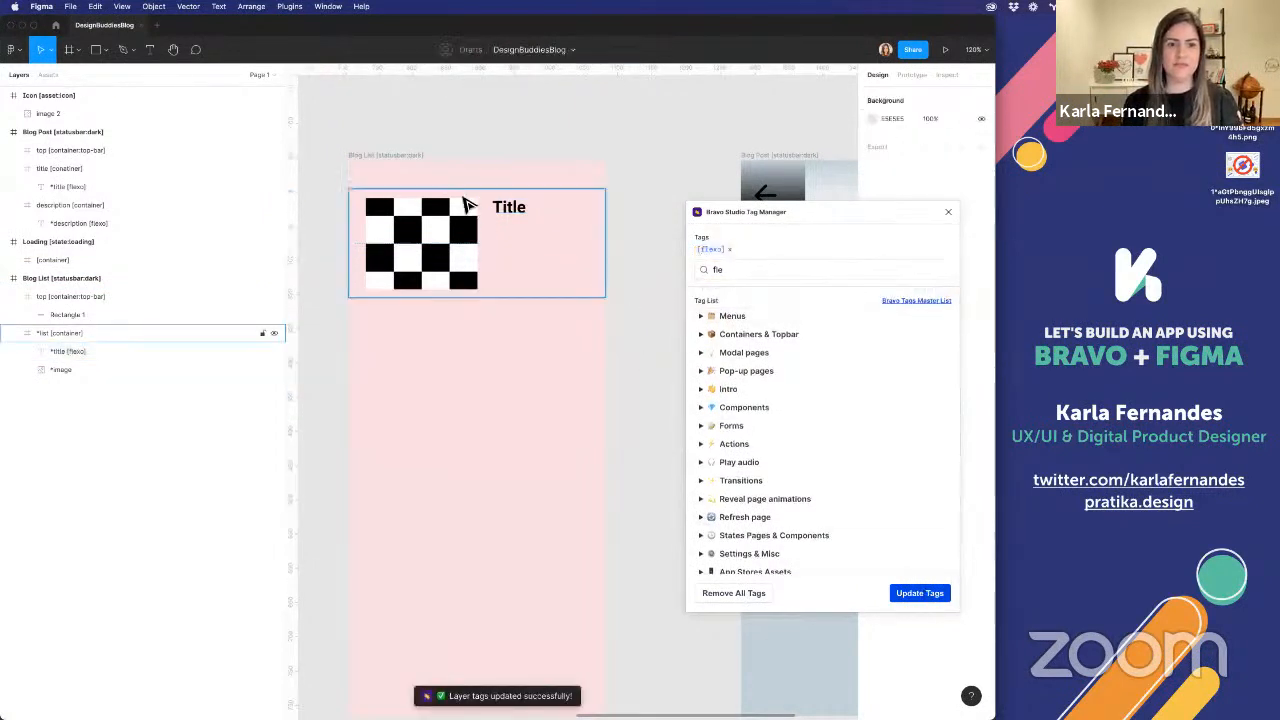
{"action": "left_click", "coordinate": [948, 211]}
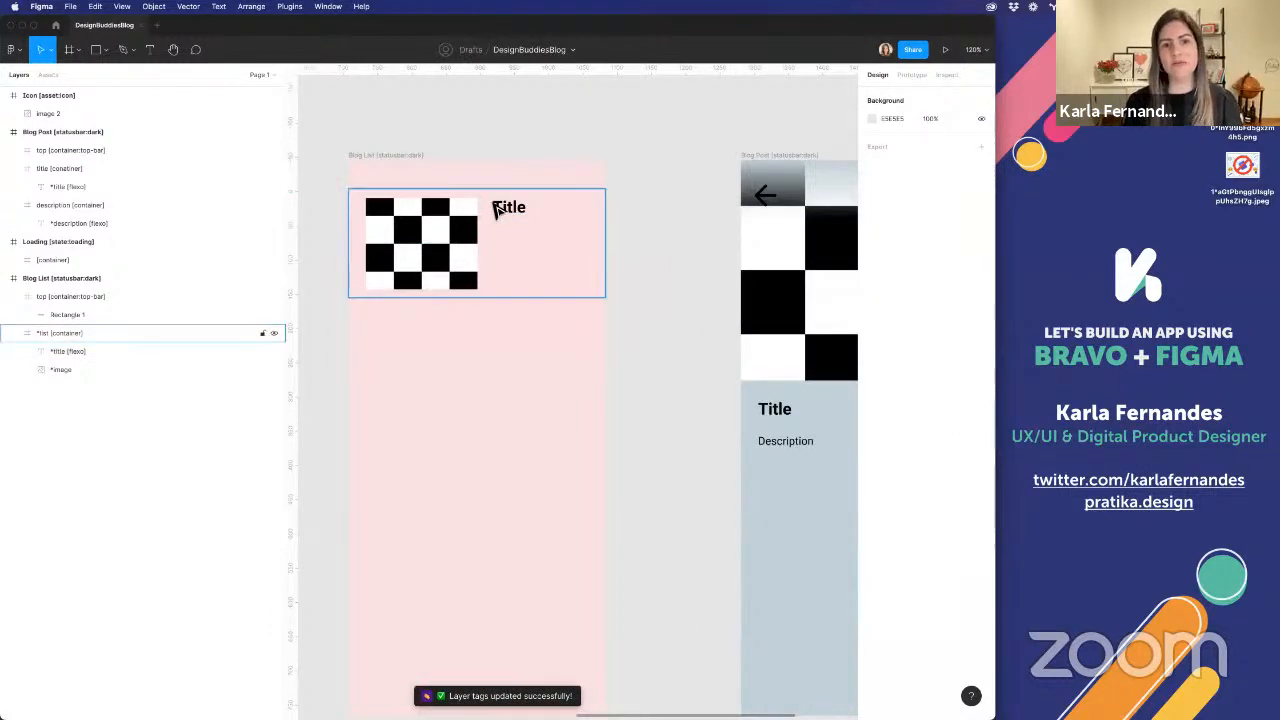
{"action": "left_click", "coordinate": [496, 210]}
{"action": "left_click", "coordinate": [500, 207]}
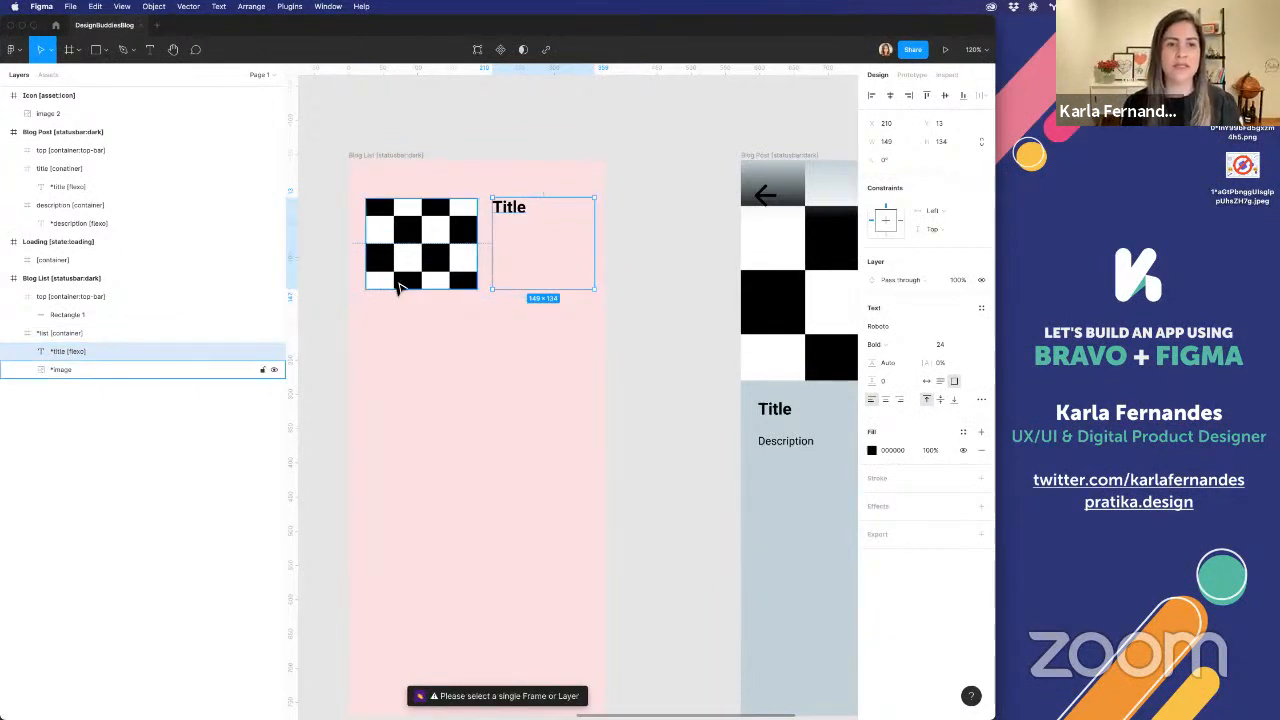
{"action": "left_click", "coordinate": [398, 287]}
{"action": "left_click", "coordinate": [557, 229]}
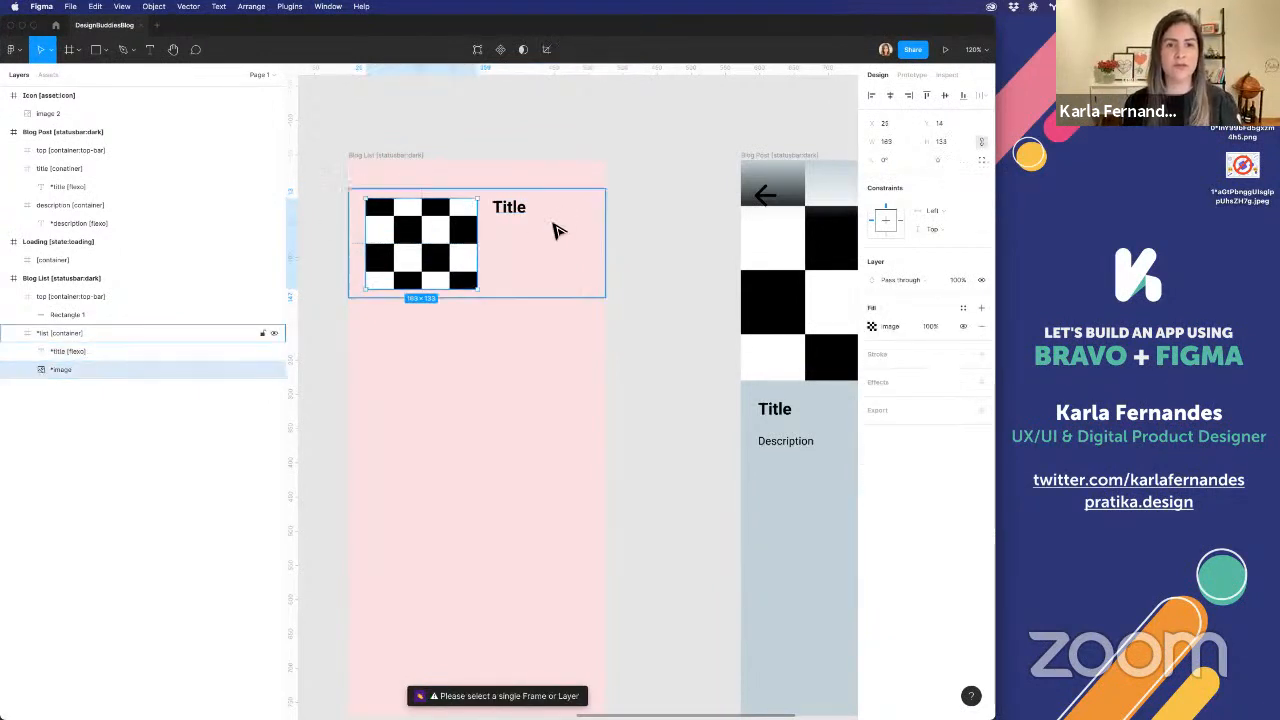
{"action": "left_click", "coordinate": [674, 258]}
Move the arrow-left icon inside the Blog Post's top container down to Y 38
{"action": "scroll", "coordinate": [674, 258], "scroll_direction": "down", "scroll_amount": 5}
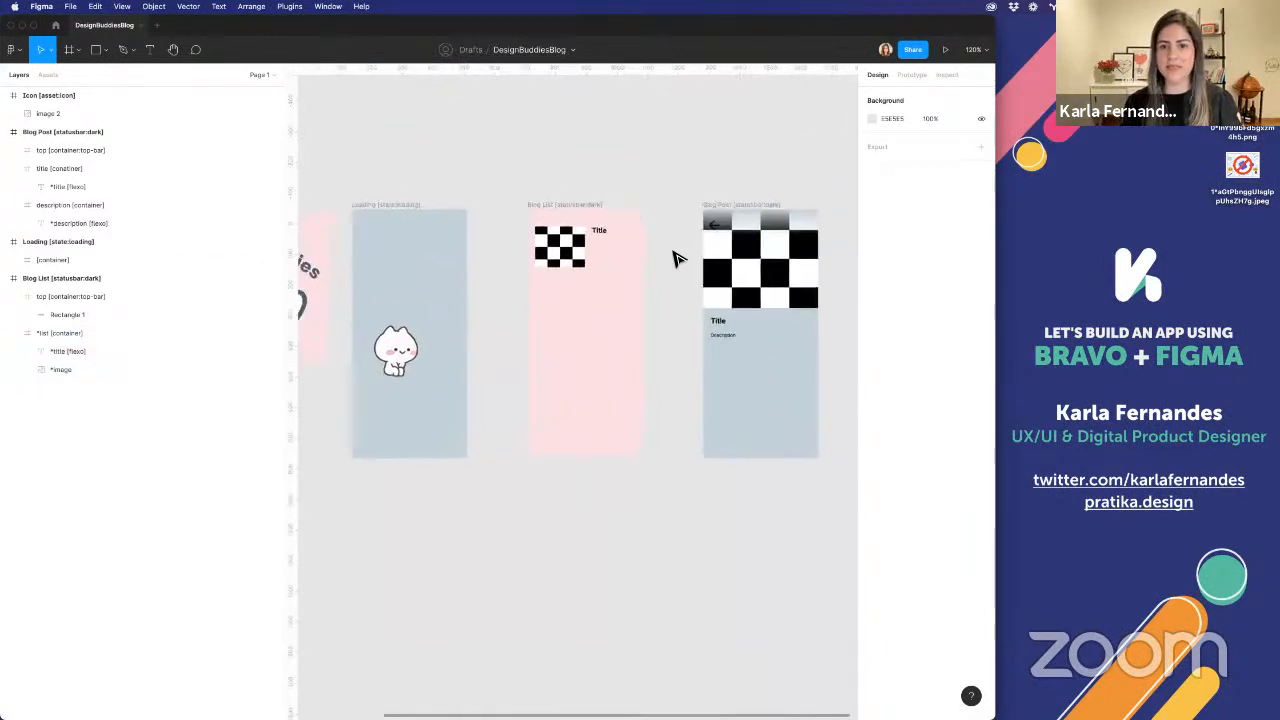
{"action": "scroll", "coordinate": [674, 258], "scroll_direction": "down", "scroll_amount": 2}
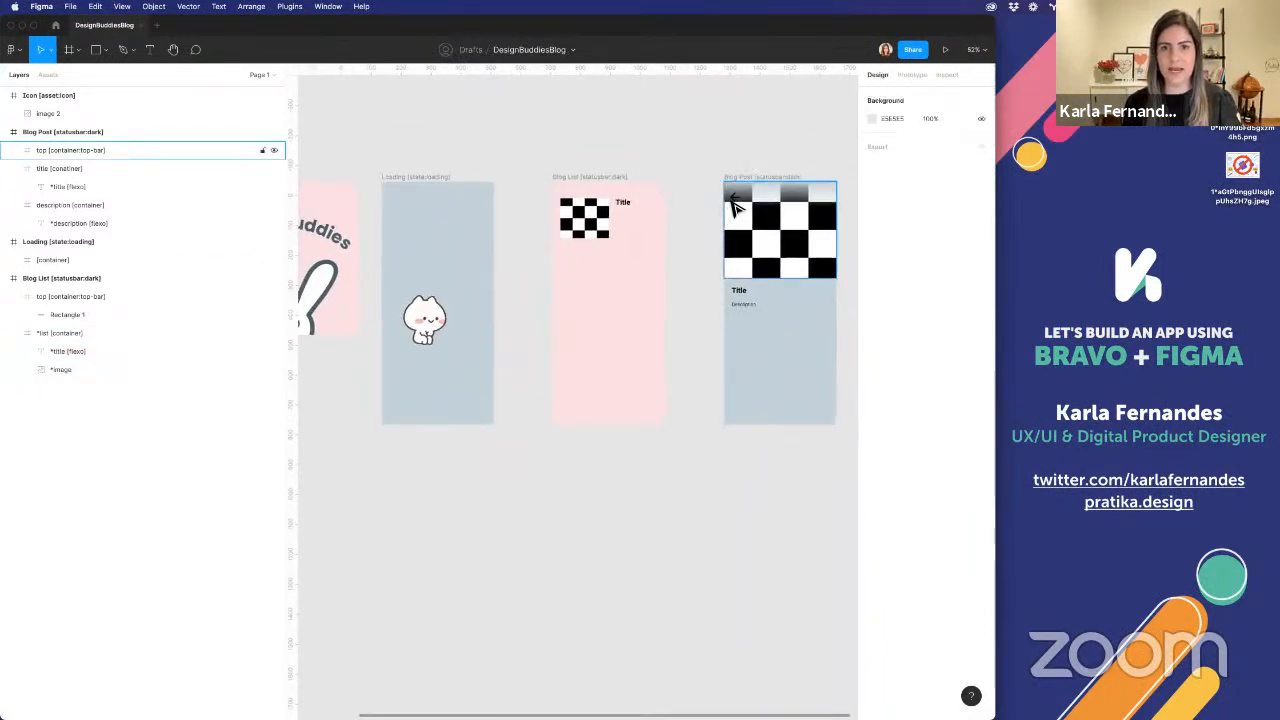
{"action": "left_click", "coordinate": [13, 150]}
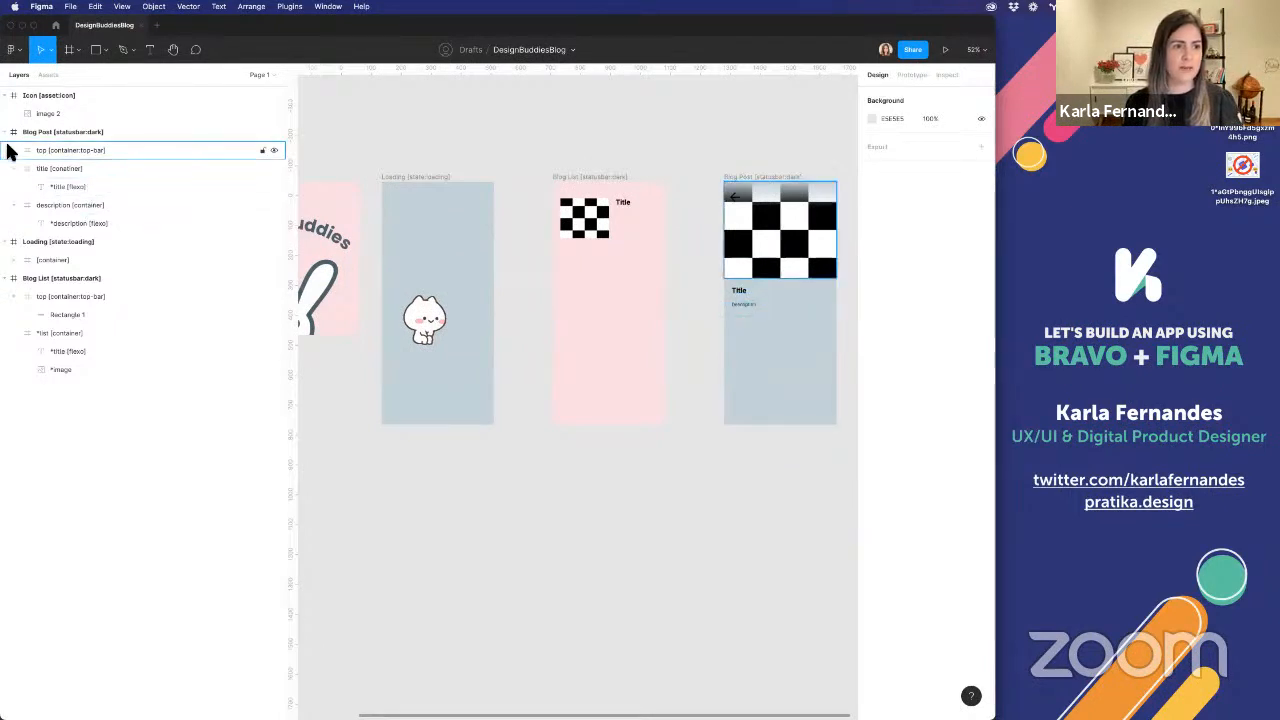
{"action": "left_click", "coordinate": [65, 169]}
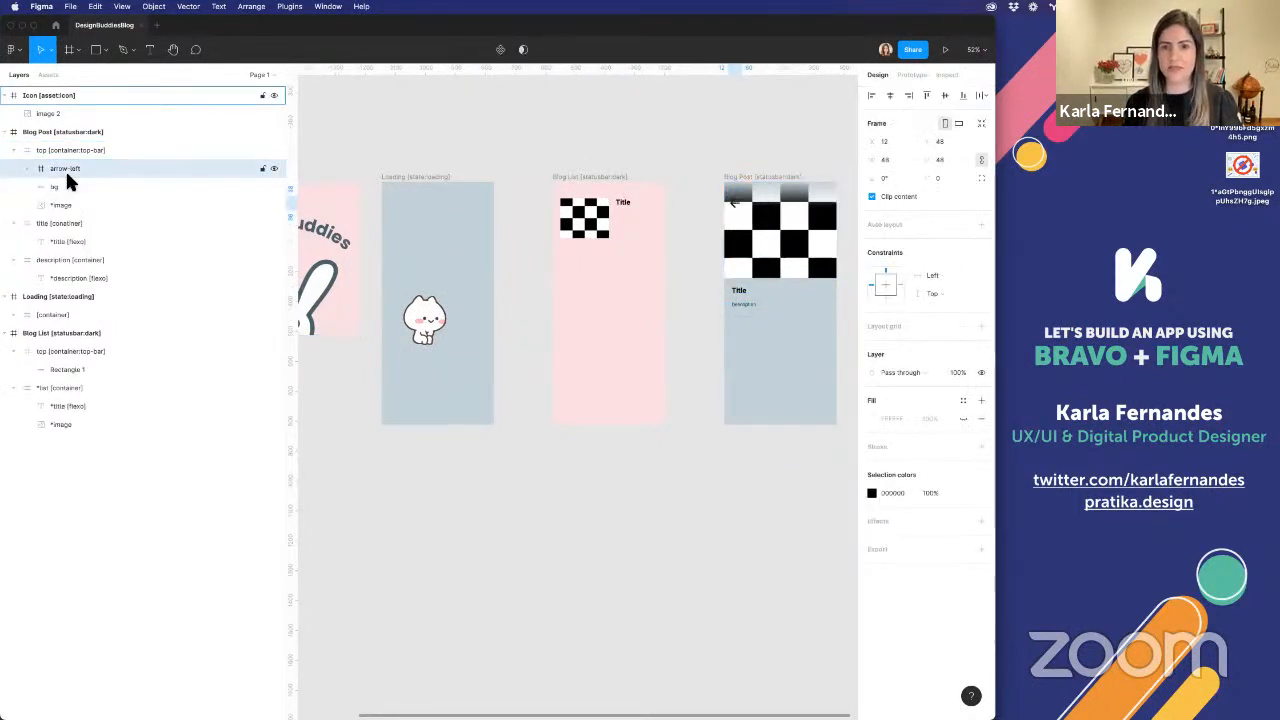
Extend the bg gradient in the Blog Post's top container downward to 107 px high
{"action": "left_click", "coordinate": [790, 203]}
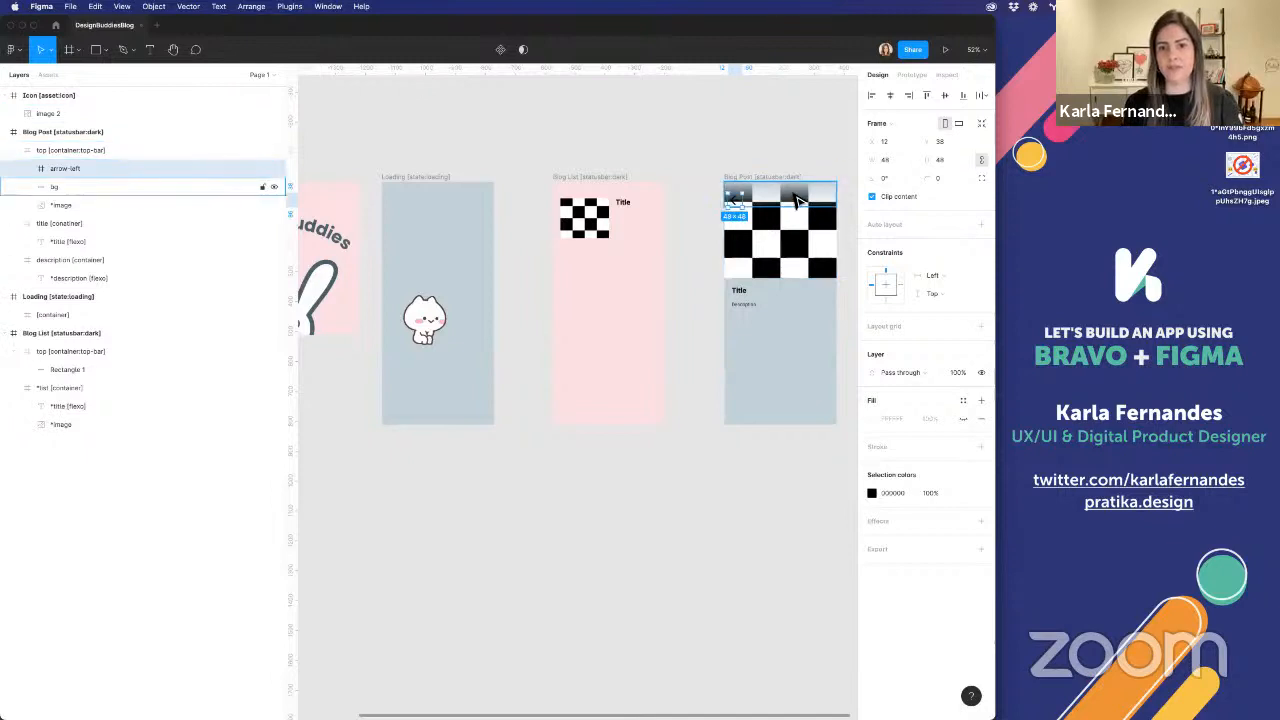
{"action": "left_click_drag", "start_coordinate": [792, 206], "coordinate": [791, 216]}
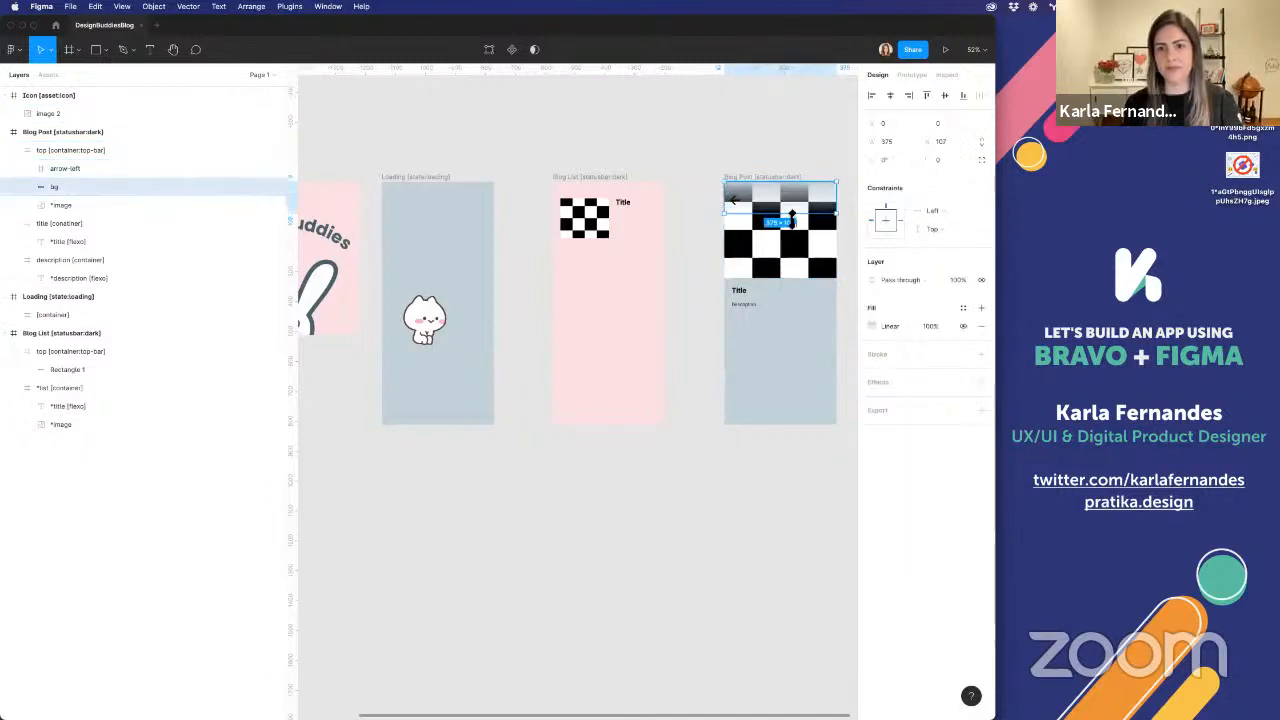
{"action": "left_click", "coordinate": [683, 231]}
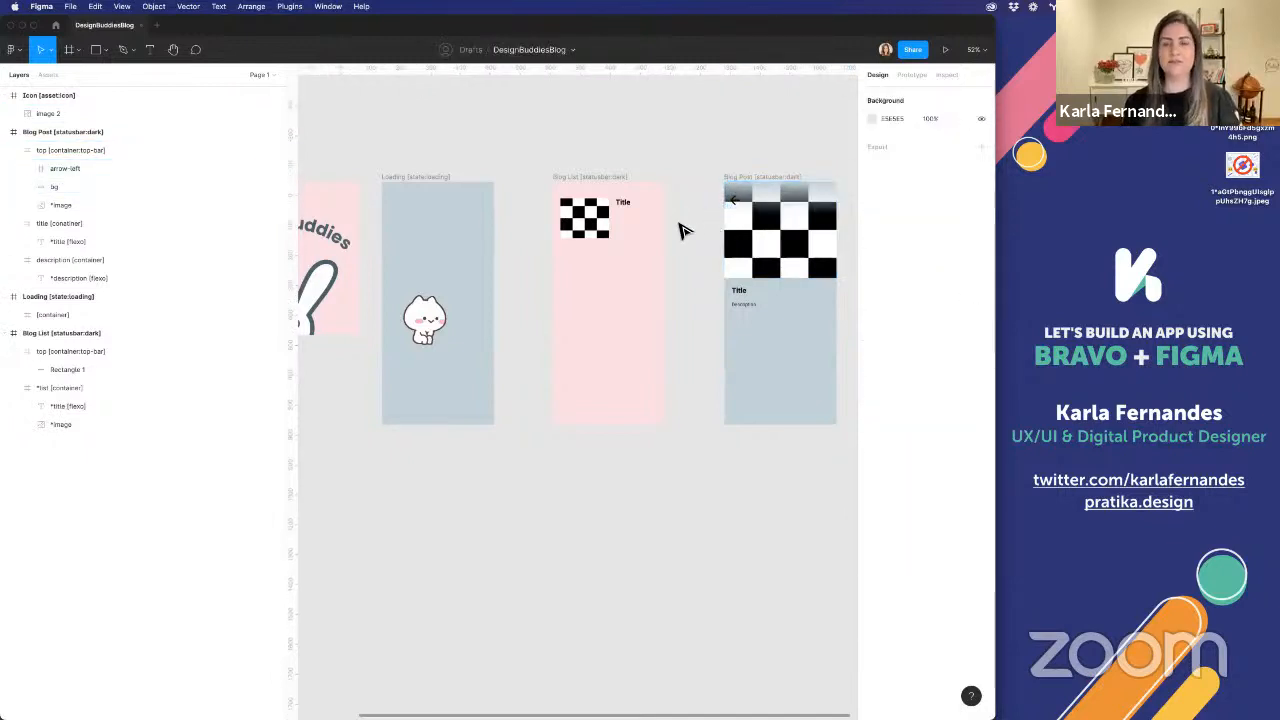
Add a drop shadow effect to the arrow-left frame in the Blog Post's top container
{"action": "double_click", "coordinate": [729, 200]}
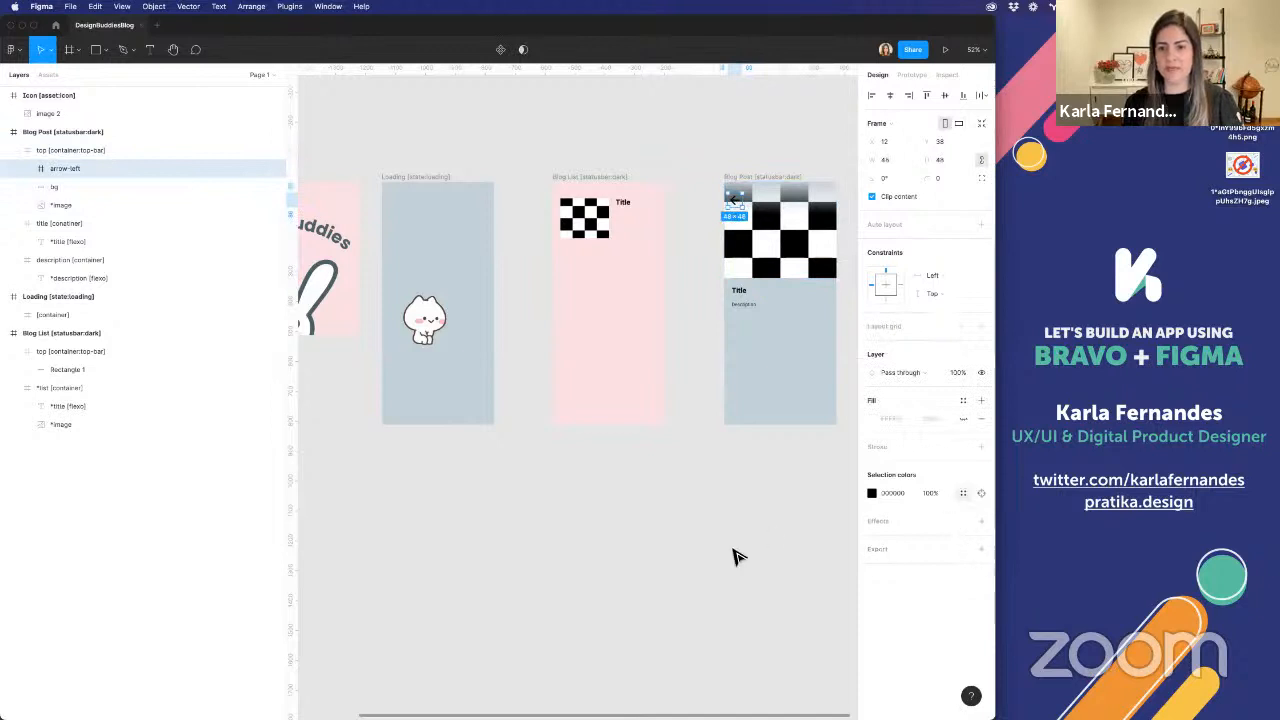
{"action": "left_click", "coordinate": [900, 494]}
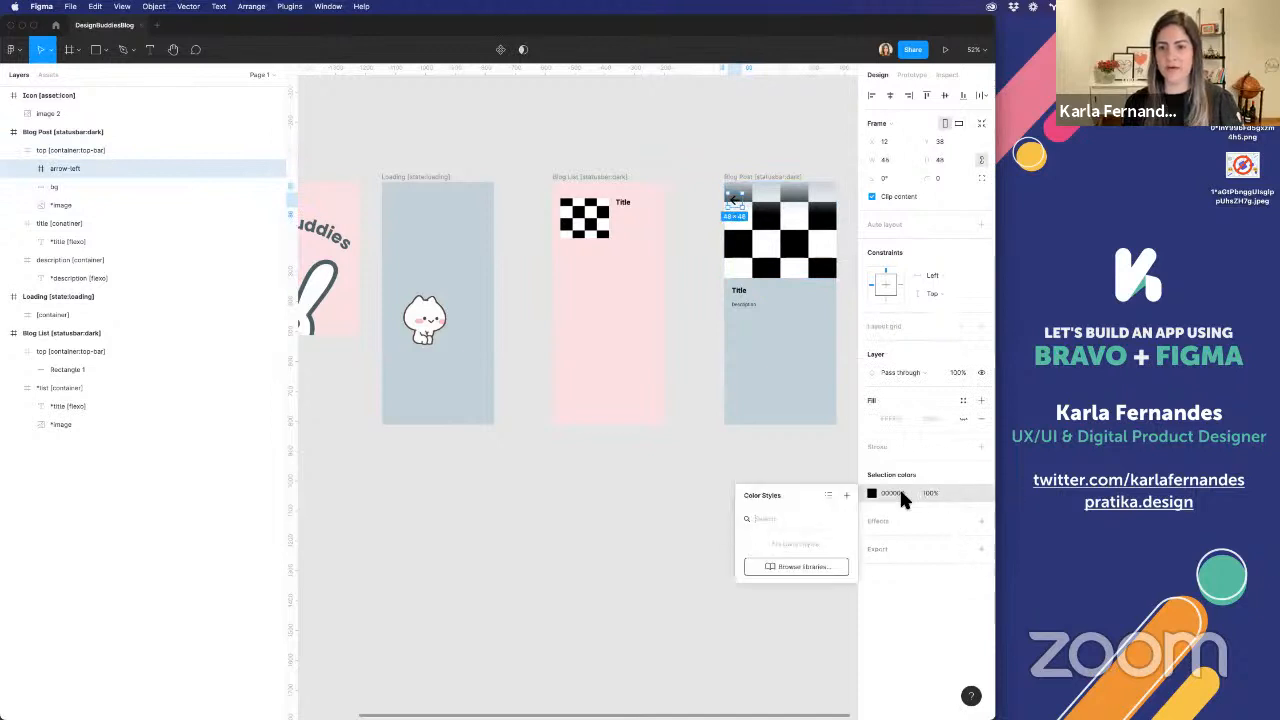
{"action": "left_click", "coordinate": [962, 521]}
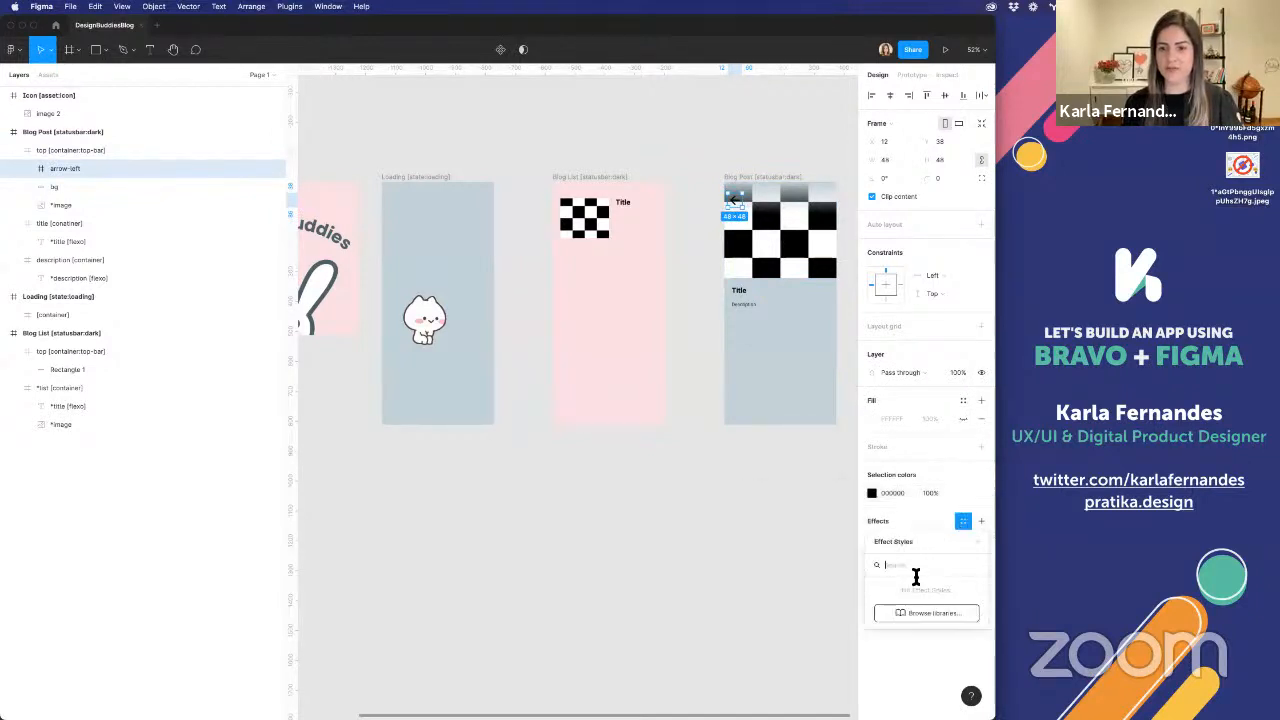
{"action": "left_click", "coordinate": [981, 521]}
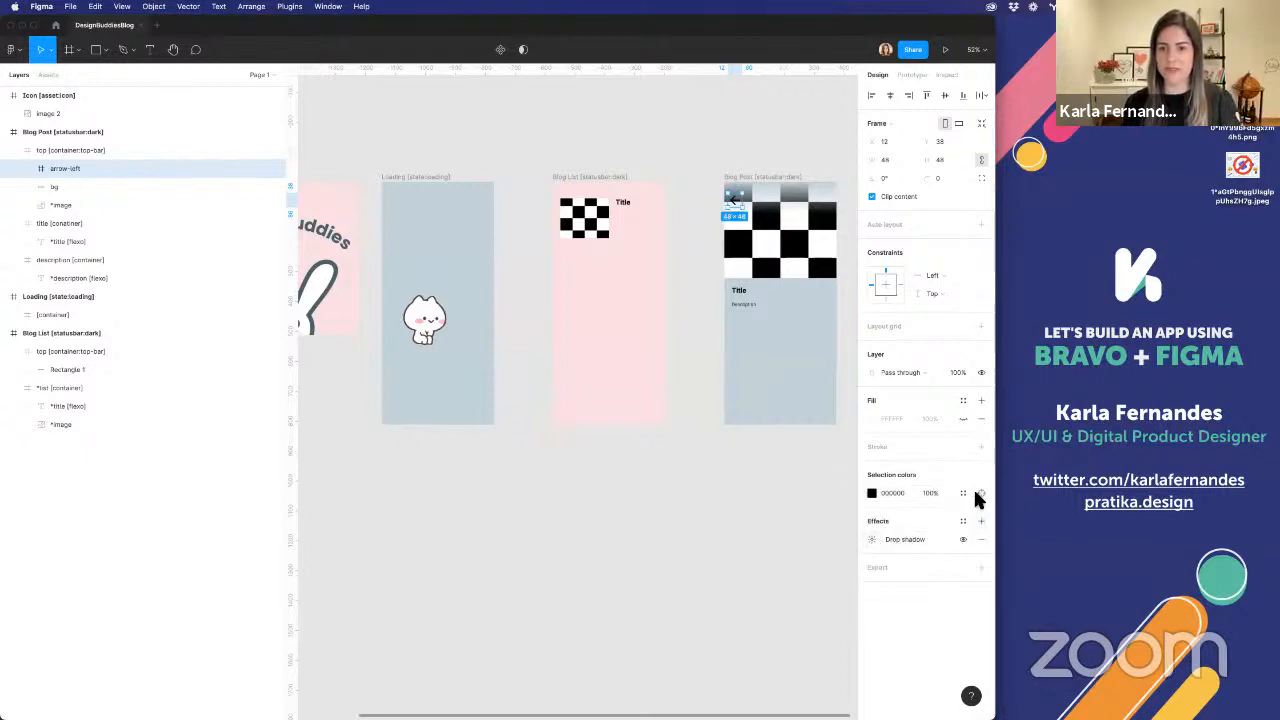
Recolour the Blog Post's back arrow from the selection colours to pink FADEE3
{"action": "left_click", "coordinate": [963, 493]}
{"action": "left_click", "coordinate": [871, 493]}
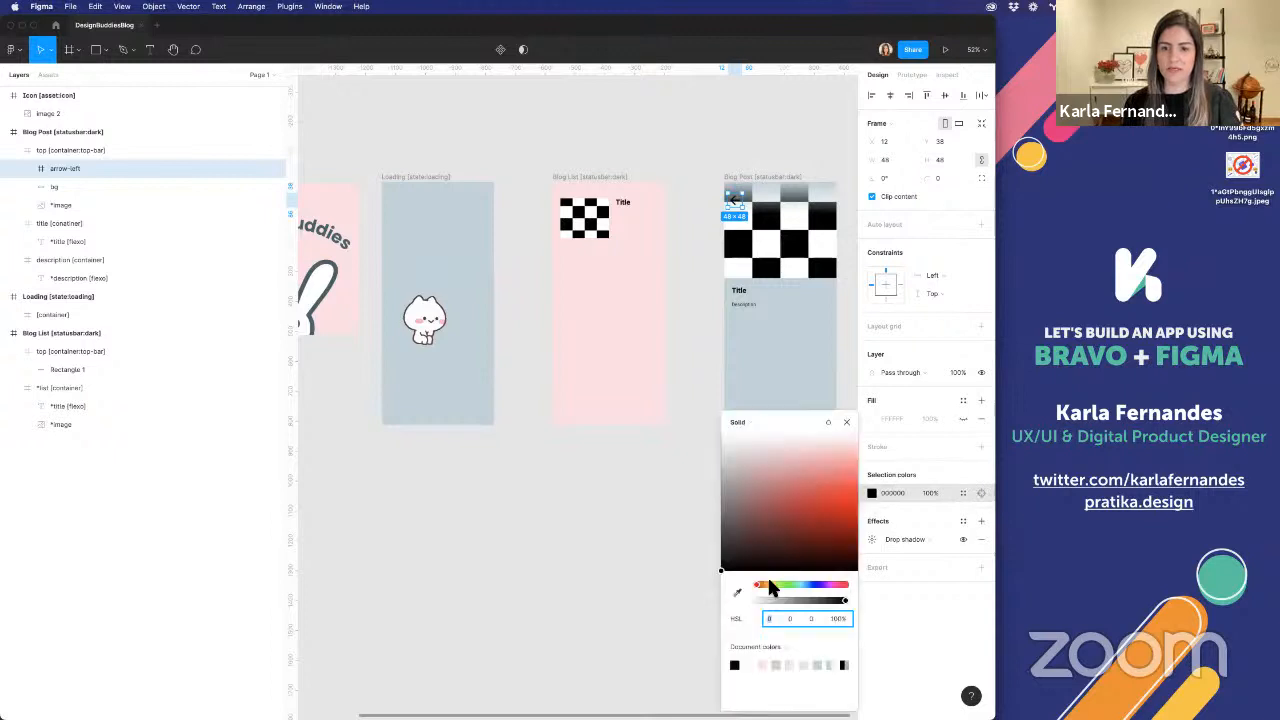
{"action": "left_click", "coordinate": [786, 157]}
Set the arrow-left frame's drop shadow to 80% opacity, trying a blur of 10 before returning it to 4
{"action": "double_click", "coordinate": [735, 204]}
{"action": "scroll", "coordinate": [733, 204], "scroll_direction": "right", "scroll_amount": 1}
{"action": "scroll", "coordinate": [731, 202], "scroll_direction": "up", "scroll_amount": 5}
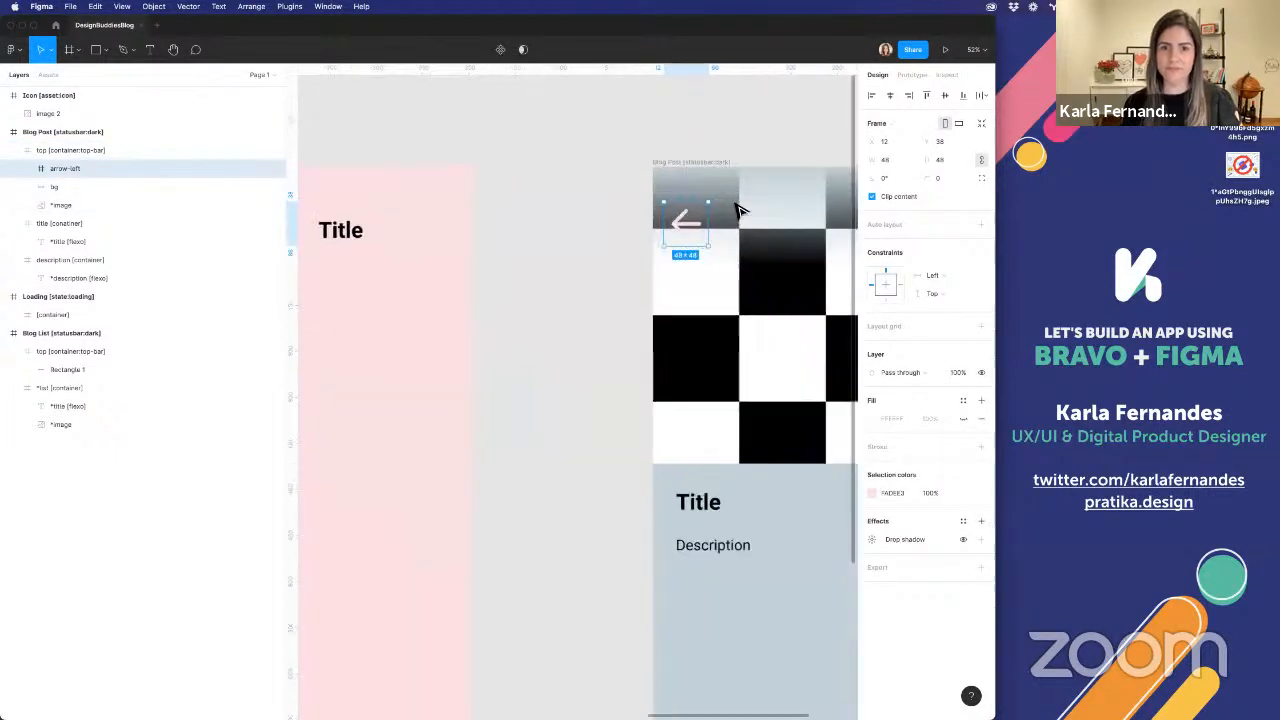
{"action": "left_click", "coordinate": [871, 539]}
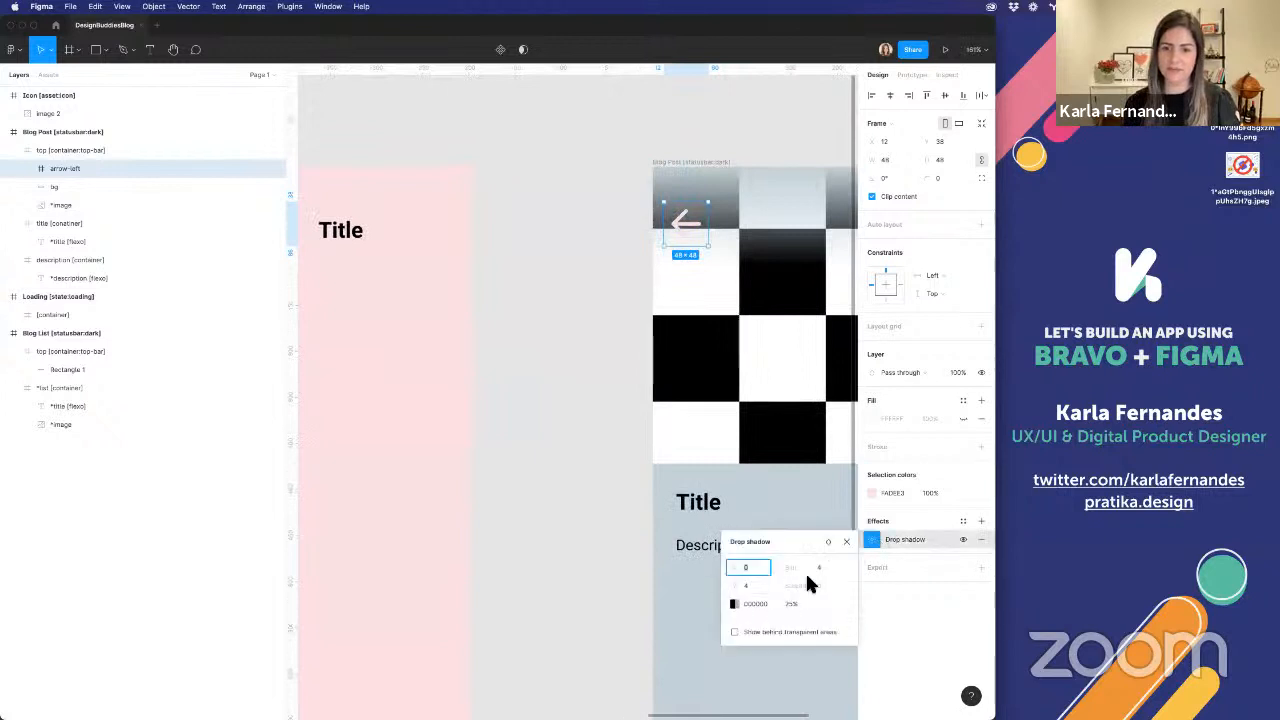
{"action": "type", "text": "10"}
{"action": "left_click", "coordinate": [752, 587]}
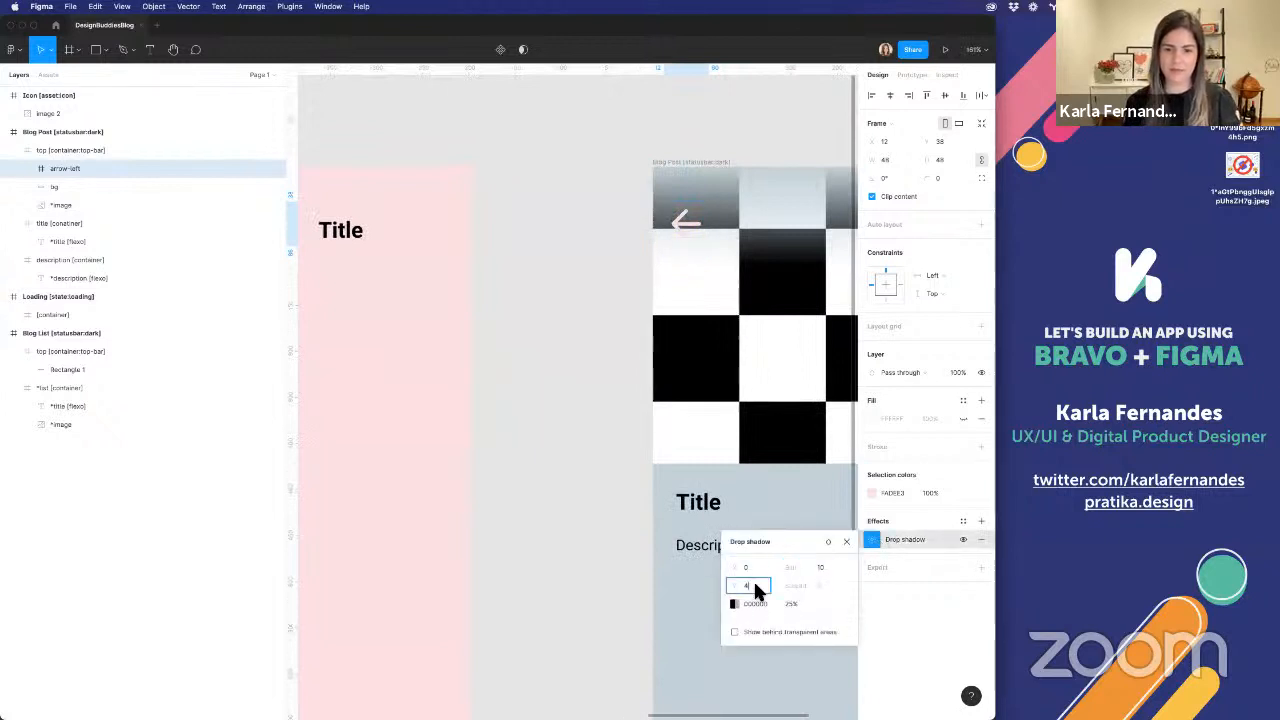
{"action": "key", "text": "BackSpace"}
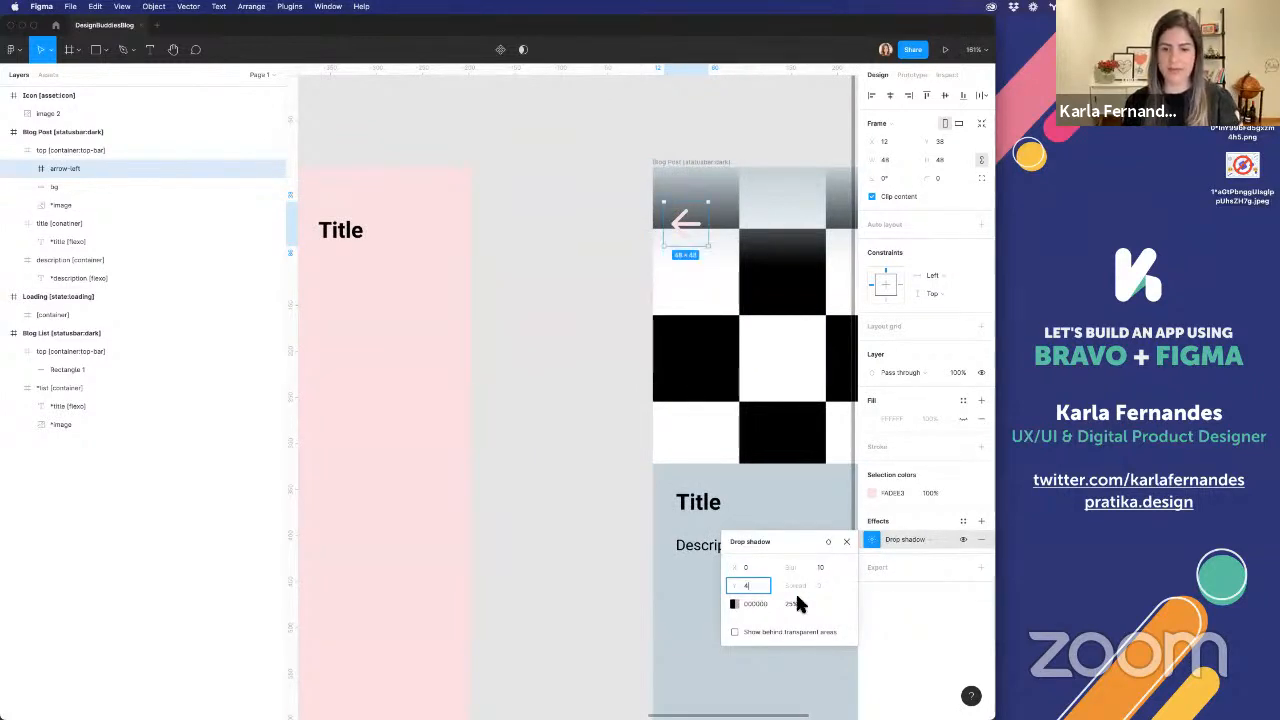
{"action": "left_click", "coordinate": [797, 599]}
{"action": "type", "text": "80"}
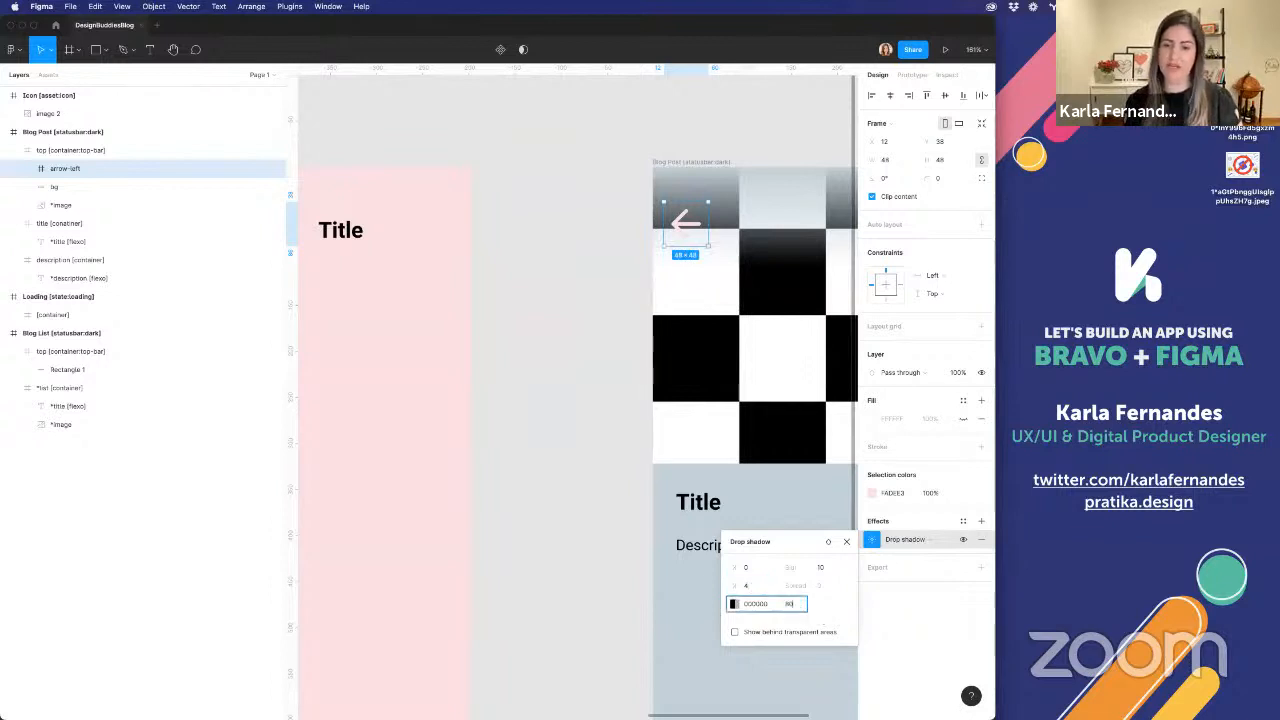
{"action": "key", "text": "Return"}
{"action": "scroll", "coordinate": [680, 245], "scroll_direction": "up", "scroll_amount": 5}
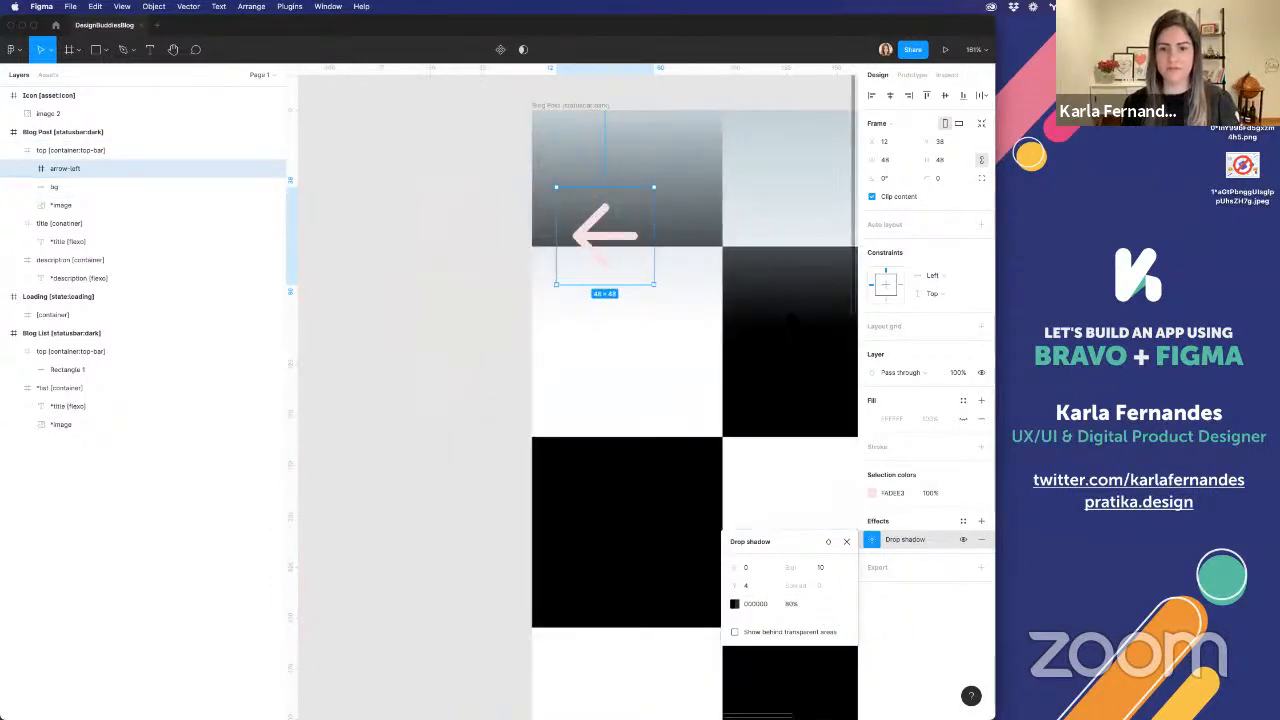
{"action": "scroll", "coordinate": [748, 226], "scroll_direction": "up", "scroll_amount": 1}
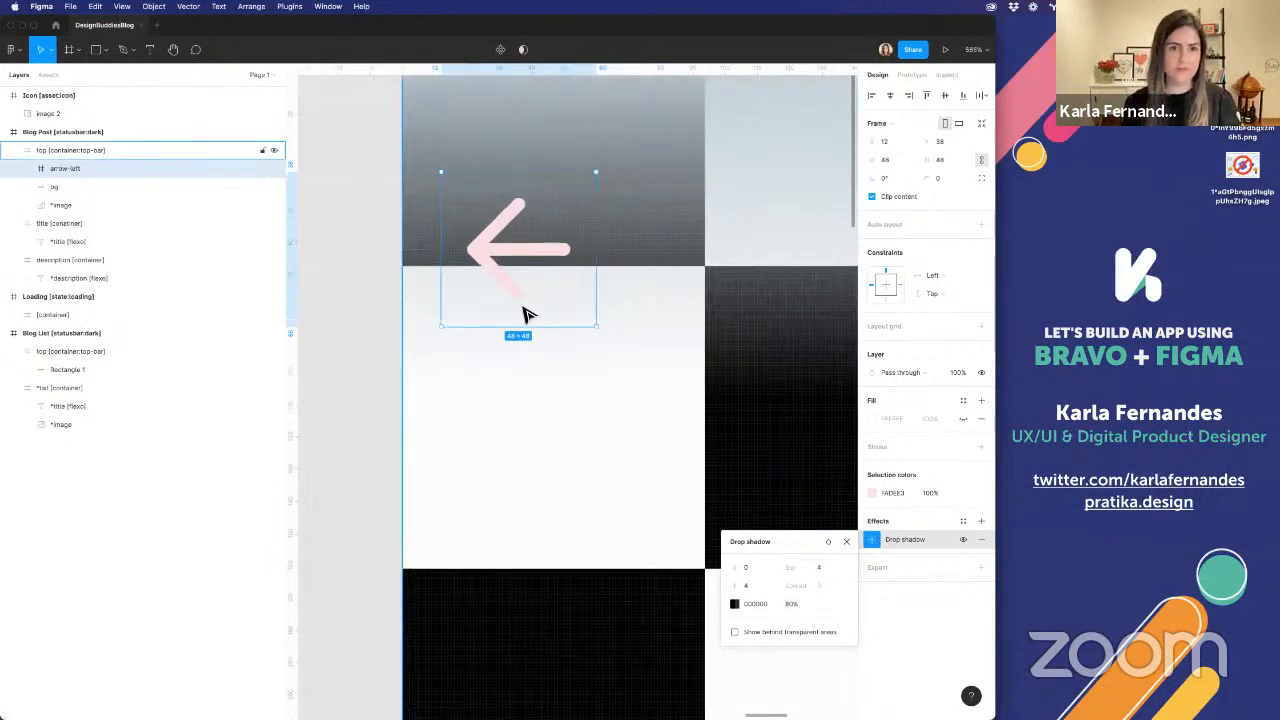
Add a drop shadow to the Vector layer inside arrow-left and raise the shadow's opacity
{"action": "left_click", "coordinate": [27, 166]}
{"action": "left_click", "coordinate": [90, 188]}
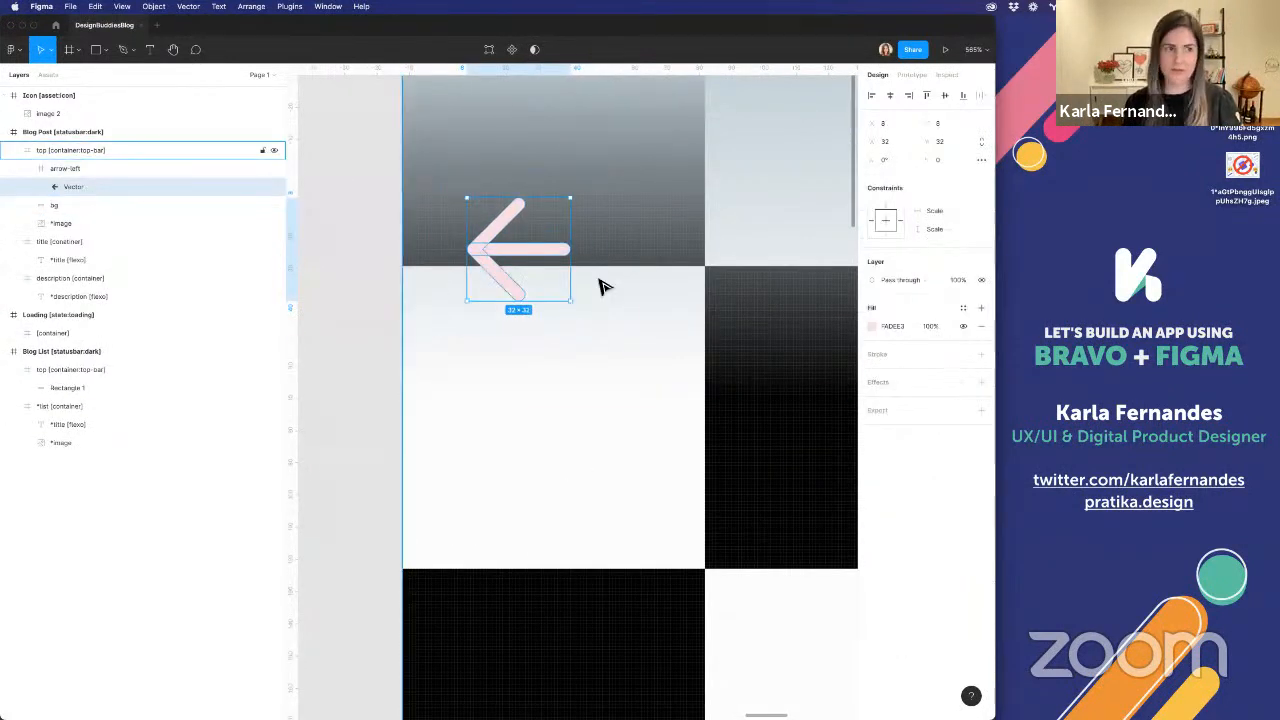
{"action": "left_click", "coordinate": [62, 168]}
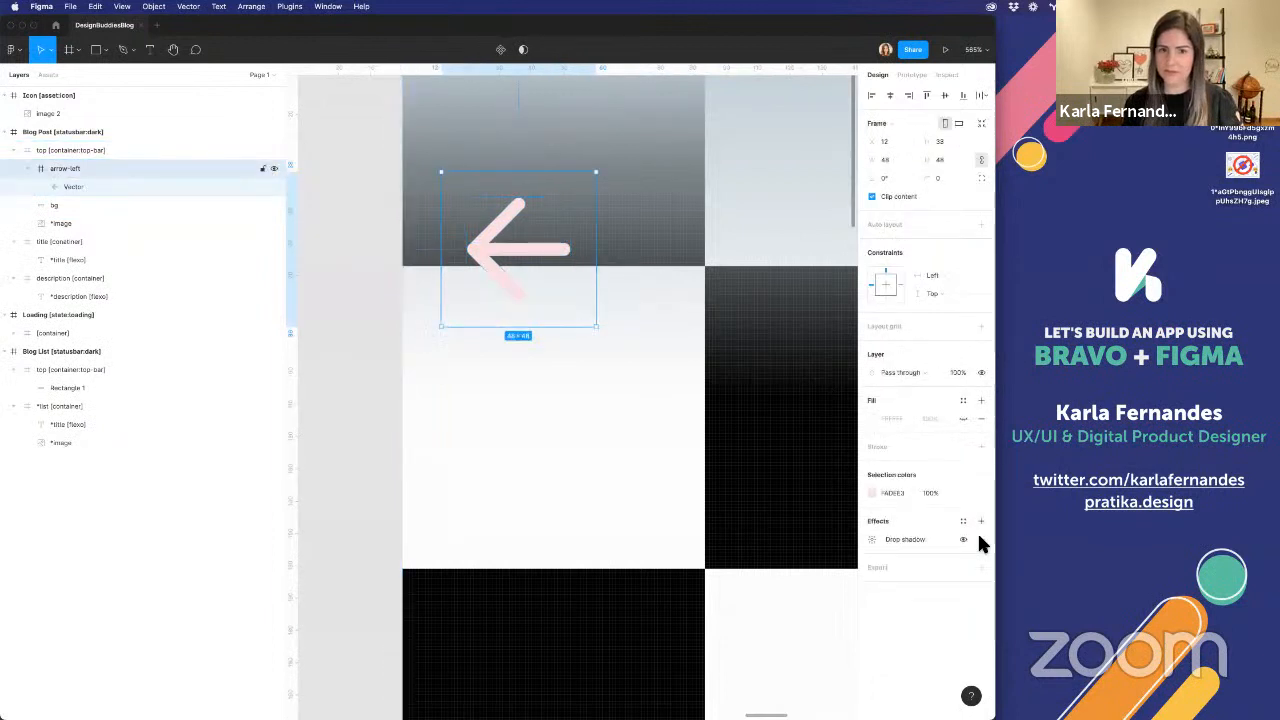
{"action": "left_click", "coordinate": [79, 184]}
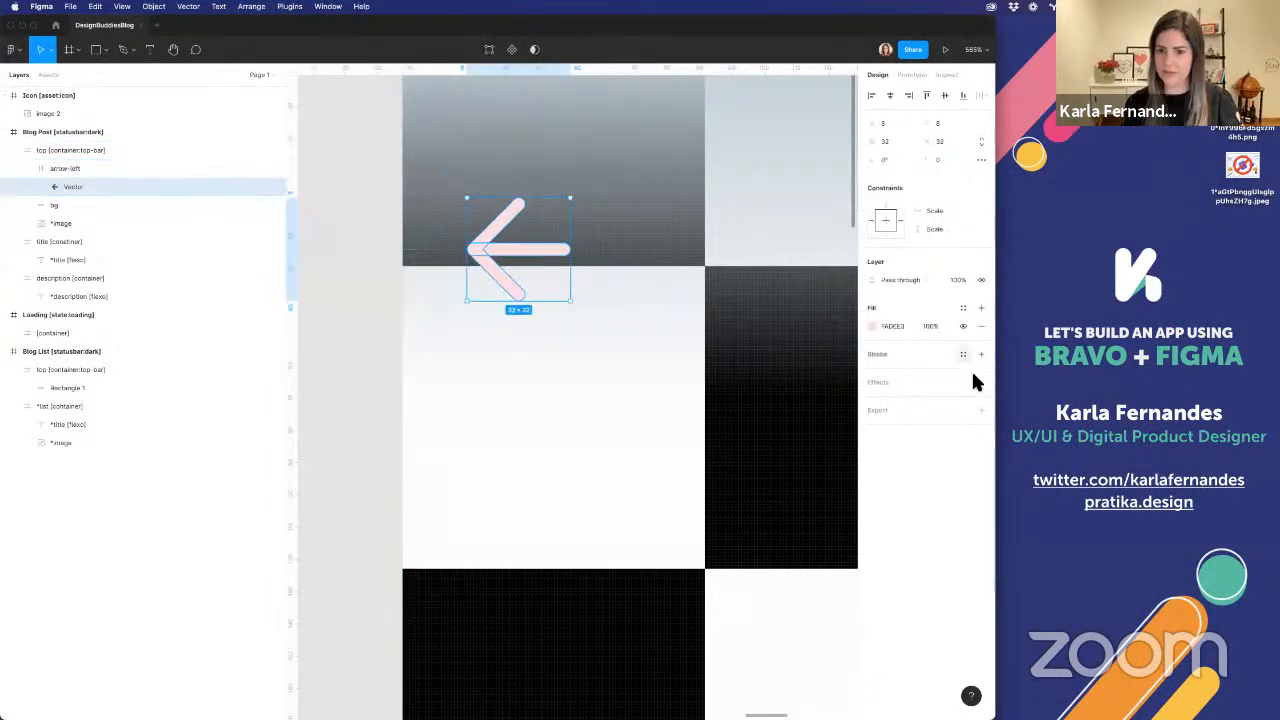
{"action": "left_click", "coordinate": [981, 382]}
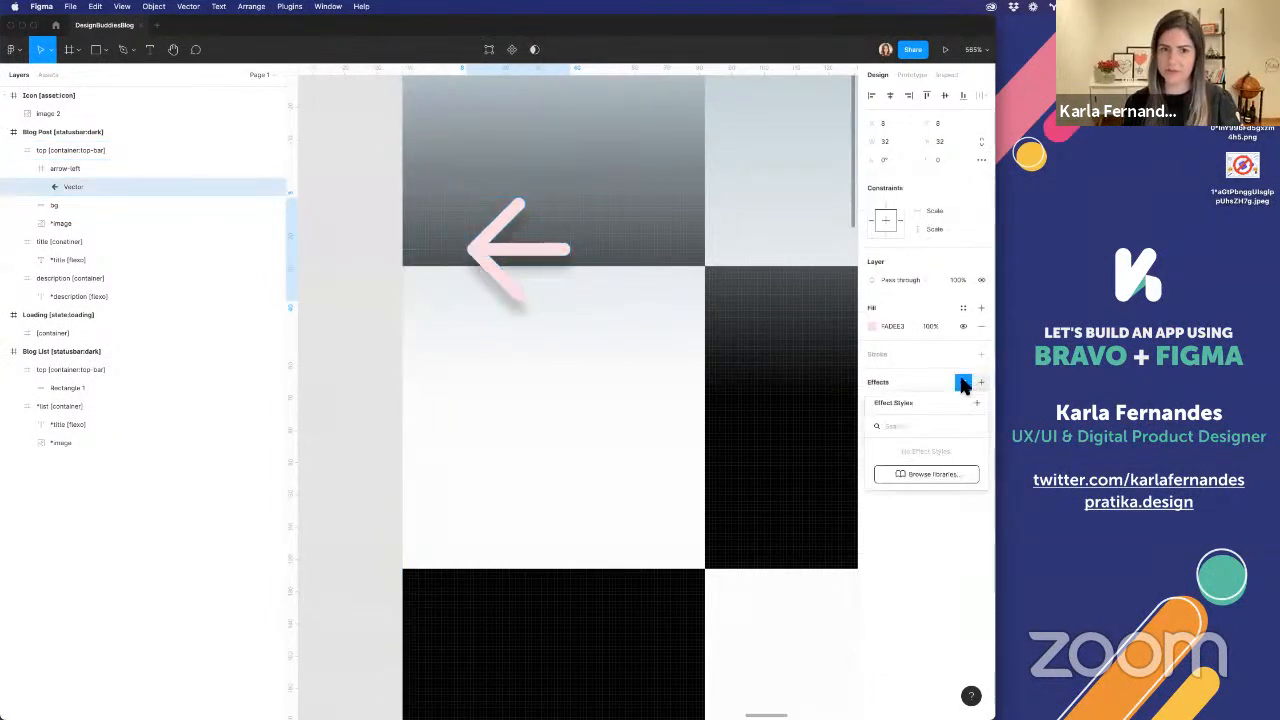
{"action": "left_click", "coordinate": [871, 400]}
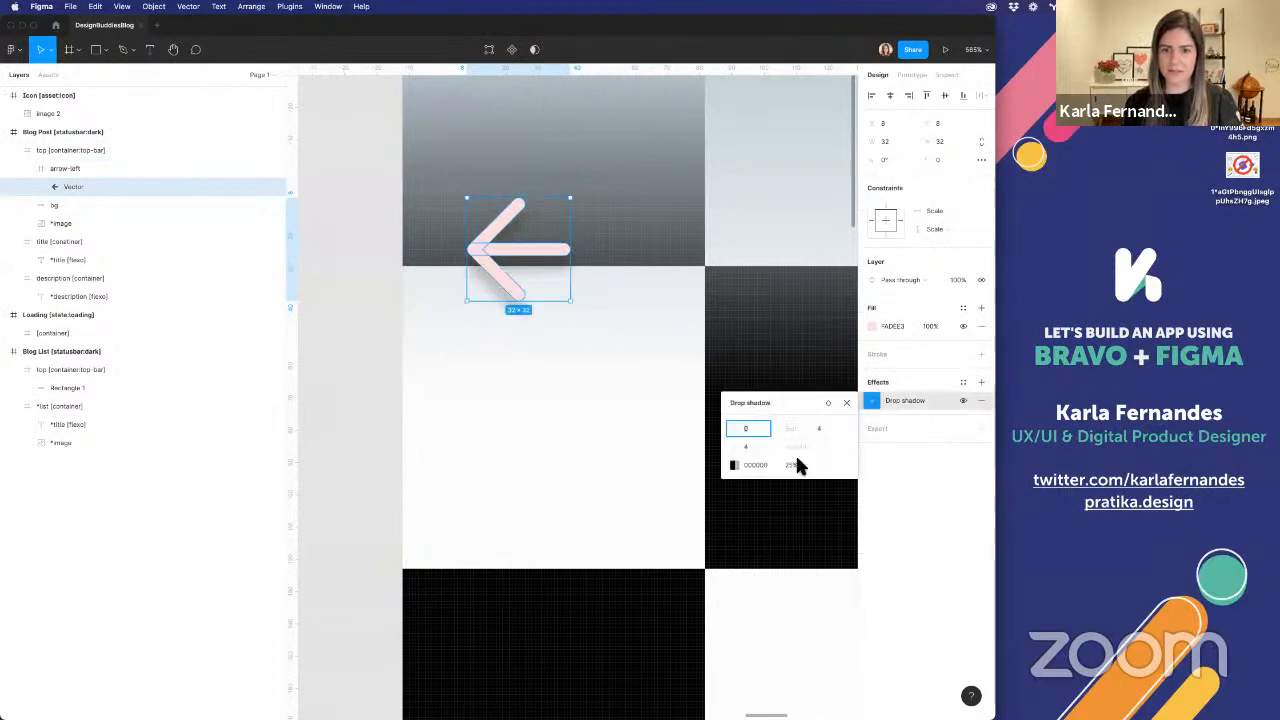
{"action": "left_click", "coordinate": [795, 465]}
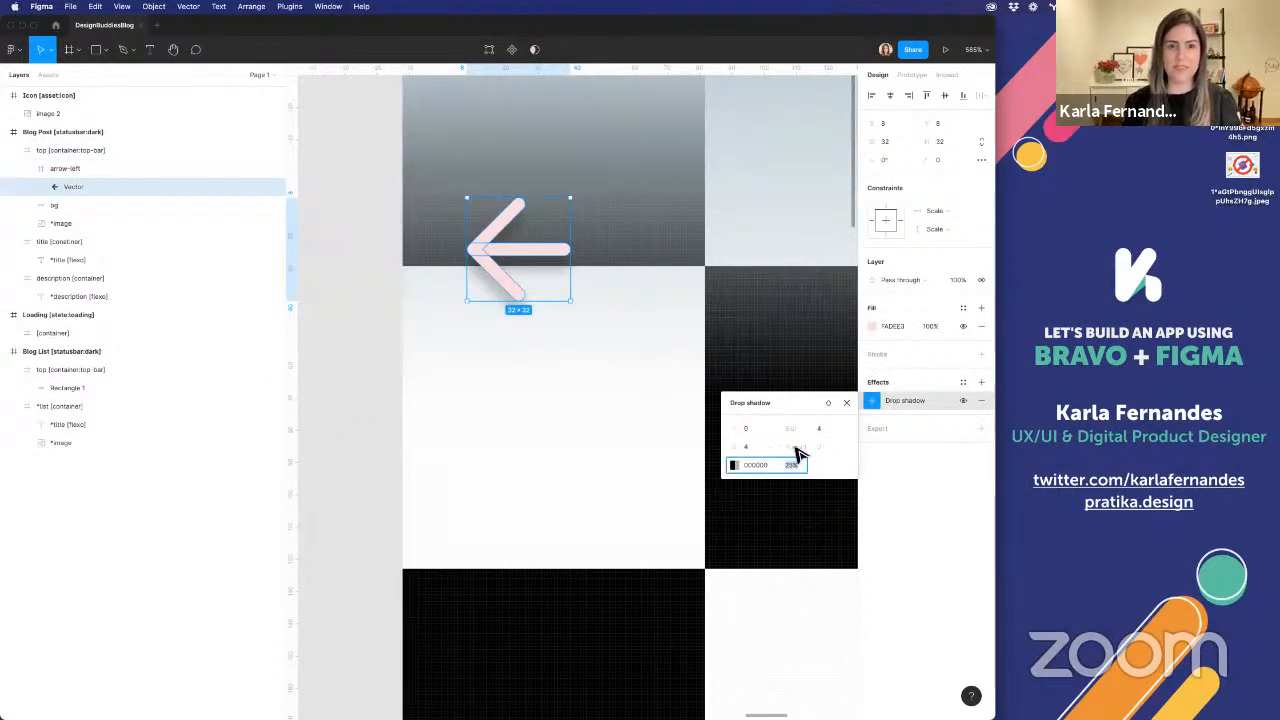
{"action": "left_click", "coordinate": [628, 244]}
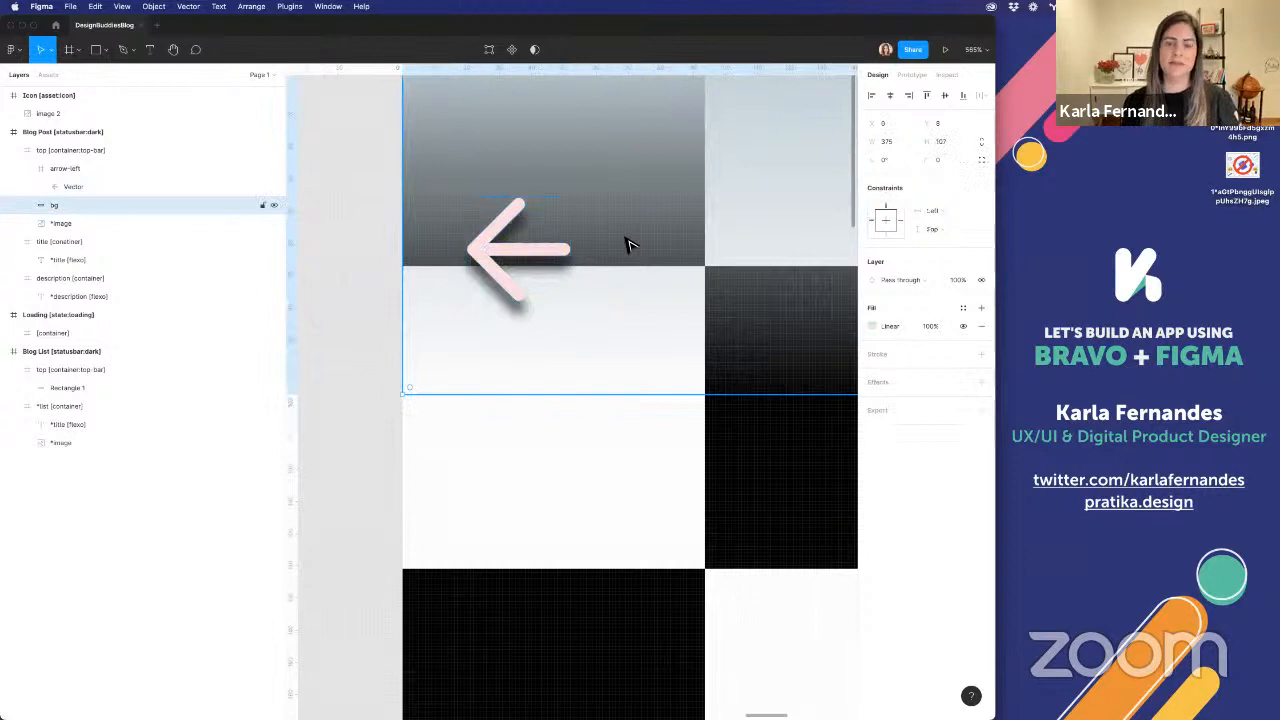
{"action": "scroll", "coordinate": [626, 240], "scroll_direction": "down", "scroll_amount": 10}
{"action": "left_click", "coordinate": [615, 127]}
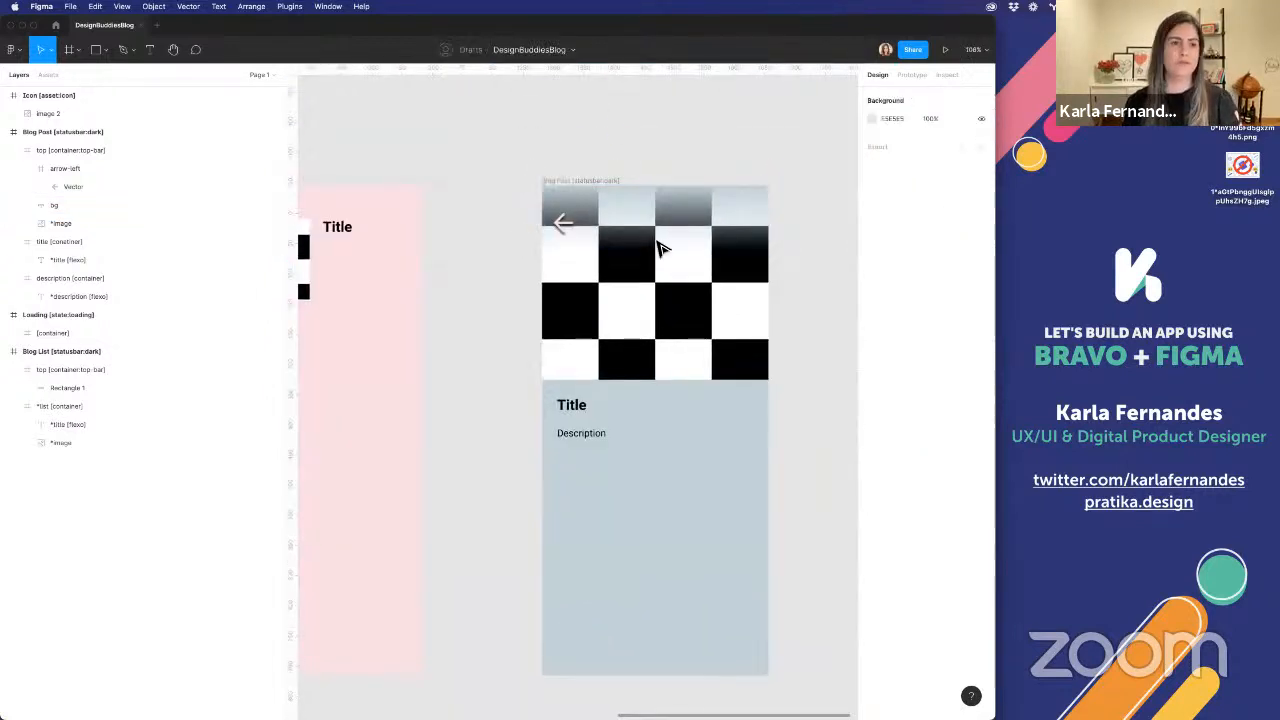
{"action": "scroll", "coordinate": [658, 250], "scroll_direction": "down", "scroll_amount": 5}
Switch to Firefox and bring up the Bravo Studio page with the DesignBuddies API requests
{"action": "key", "text": "super+Tab"}
{"action": "key", "text": "super+Tab"}
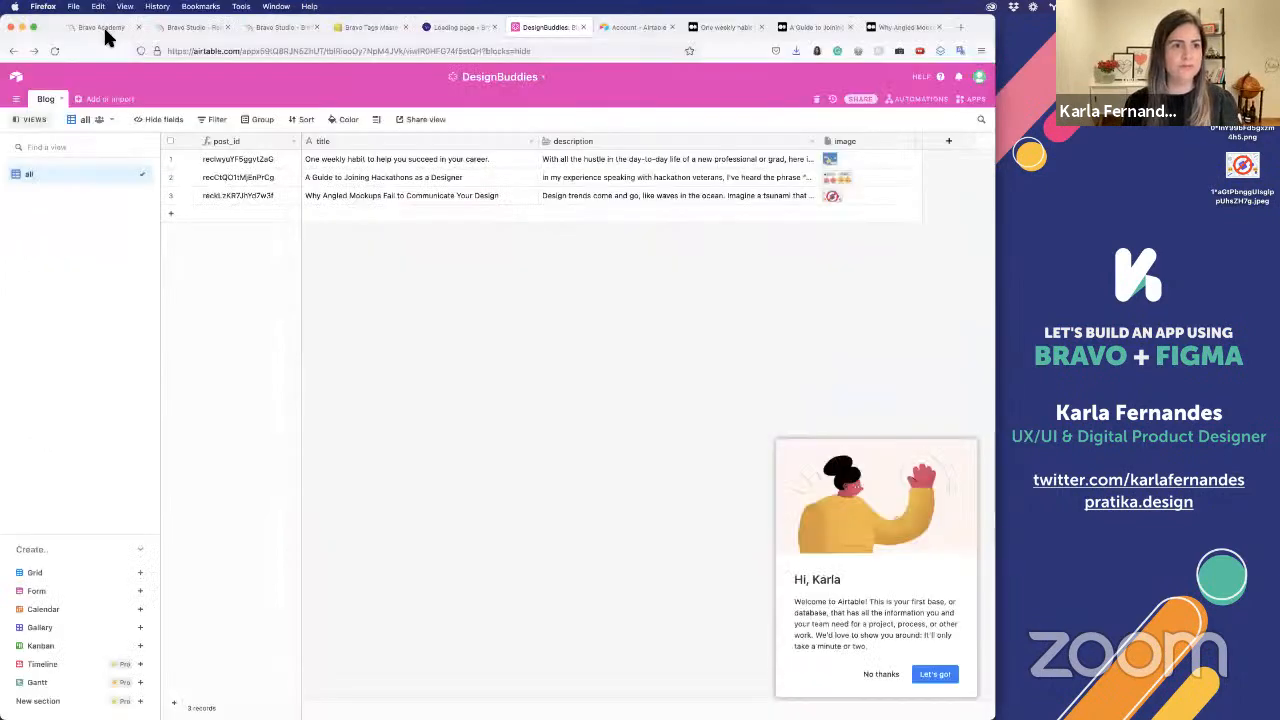
{"action": "left_click", "coordinate": [262, 27]}
{"action": "left_click", "coordinate": [195, 27]}
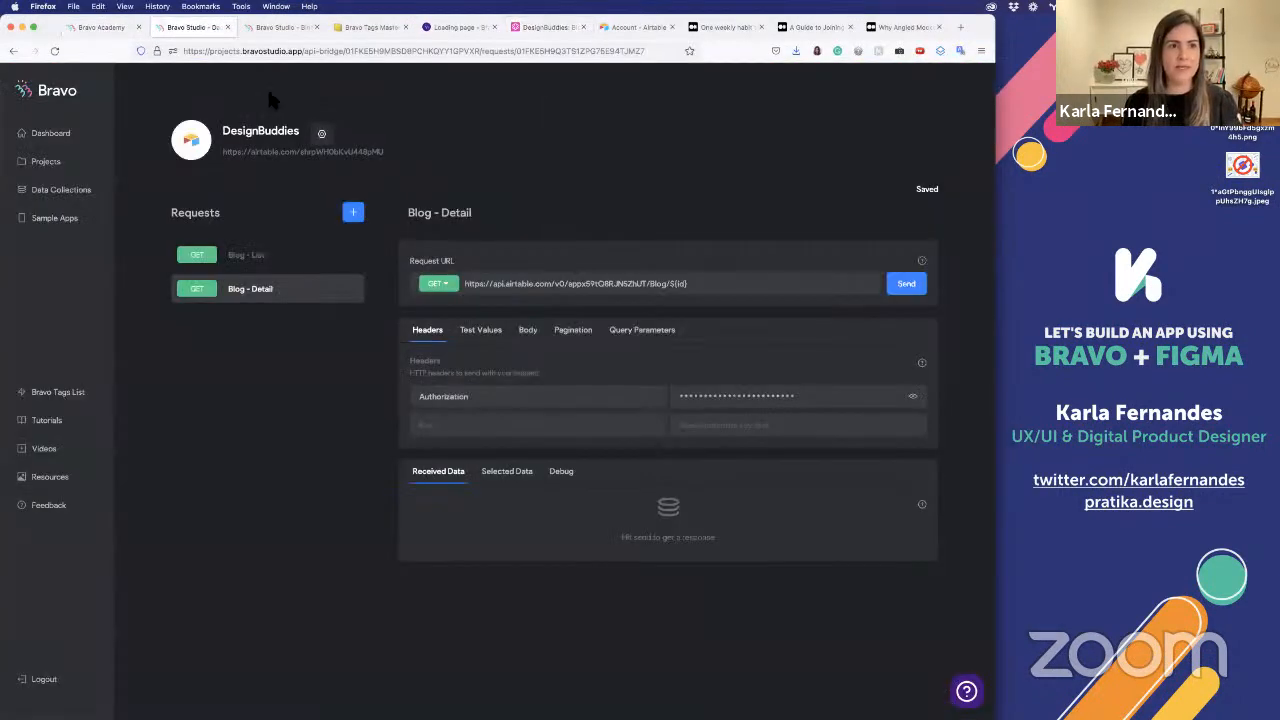
Open the DesignBuddiesBlog project and review the Blog List screen's data bindings for the list, image and title elements
{"action": "left_click", "coordinate": [90, 172]}
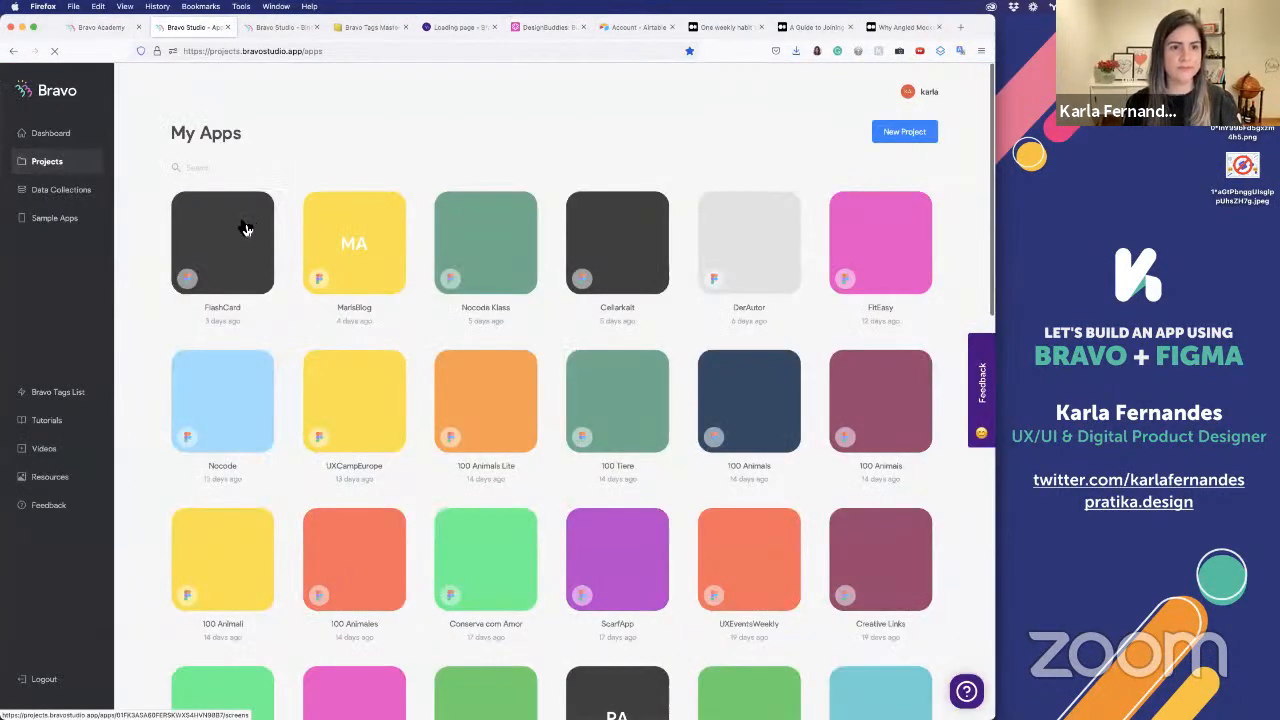
{"action": "left_click", "coordinate": [245, 229]}
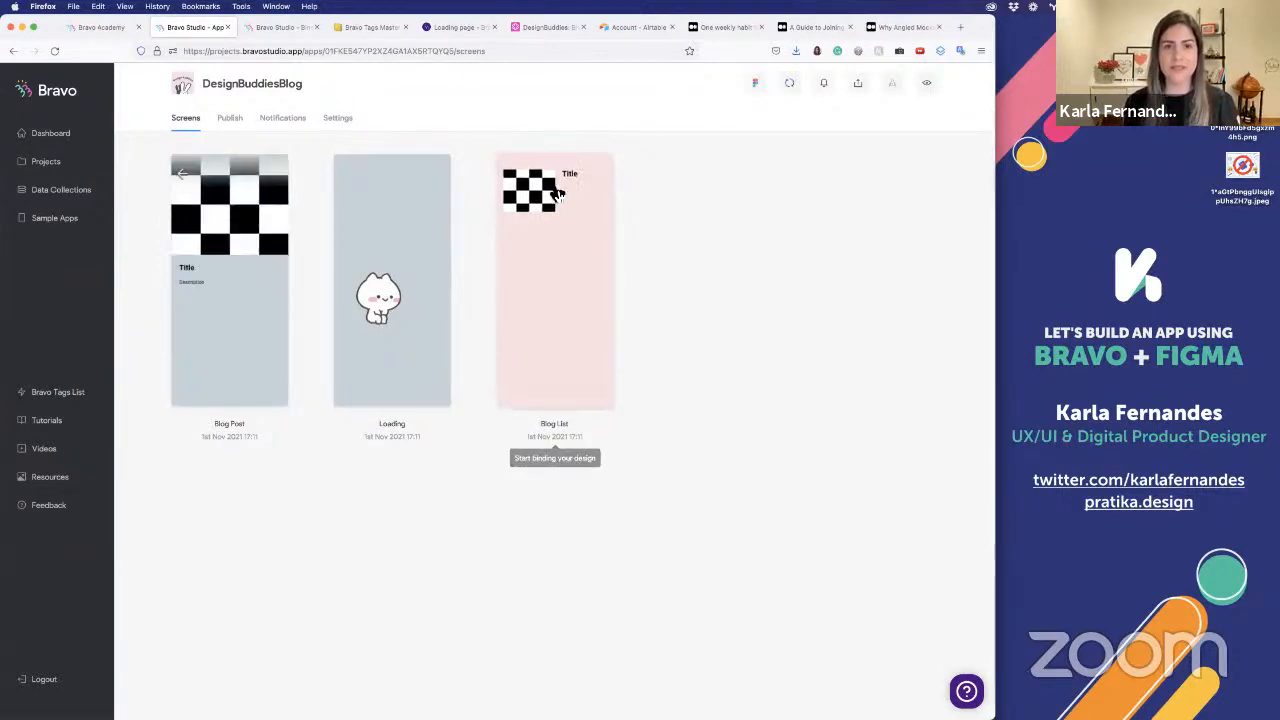
{"action": "left_click", "coordinate": [647, 272]}
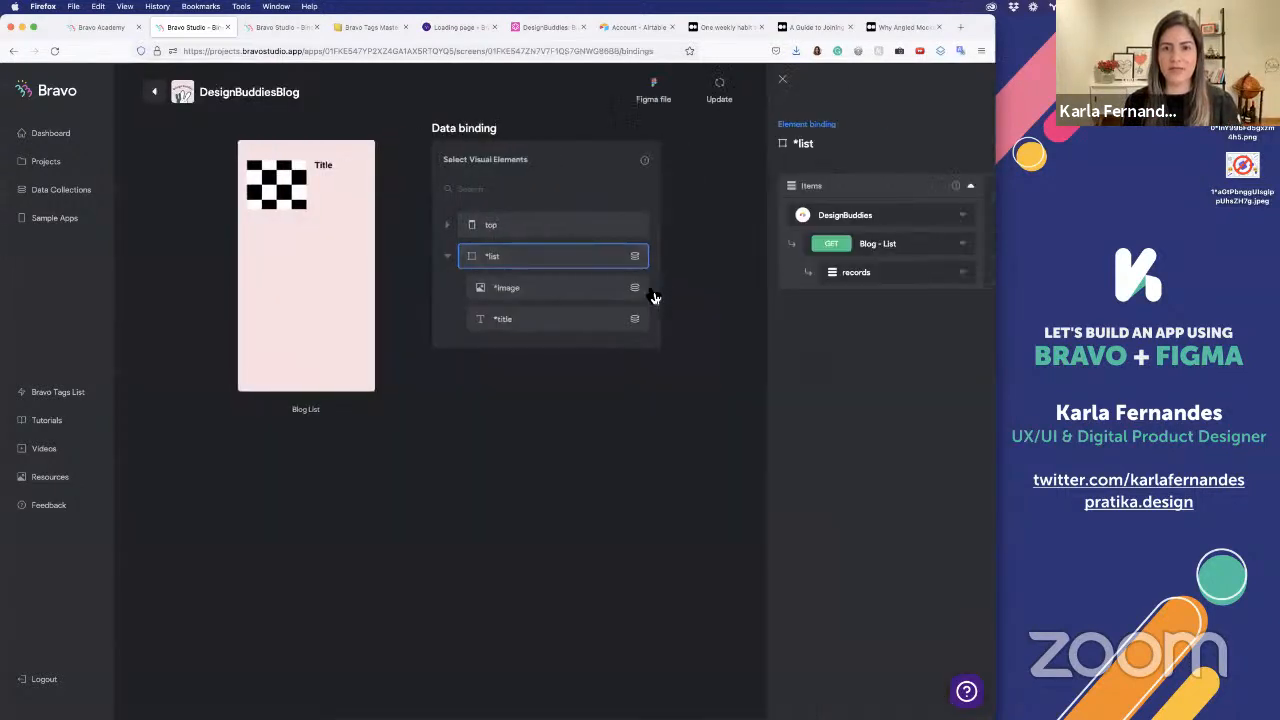
{"action": "left_click", "coordinate": [613, 299]}
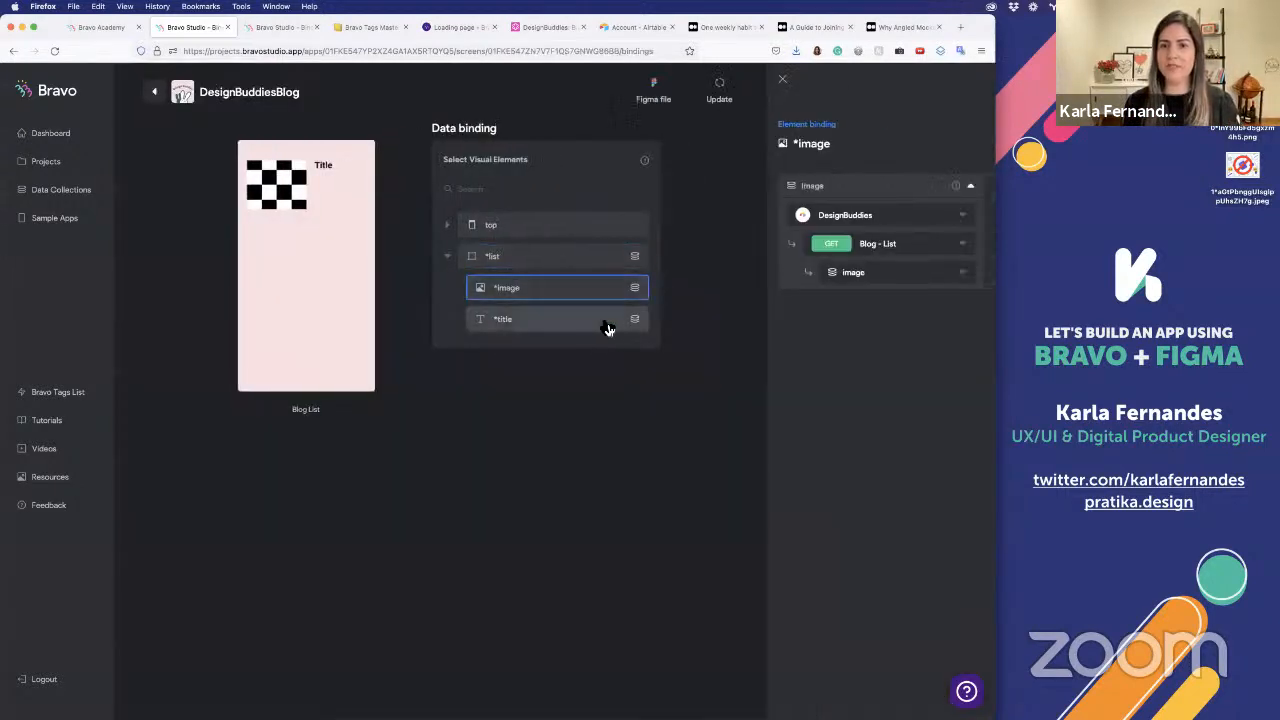
{"action": "left_click", "coordinate": [607, 329]}
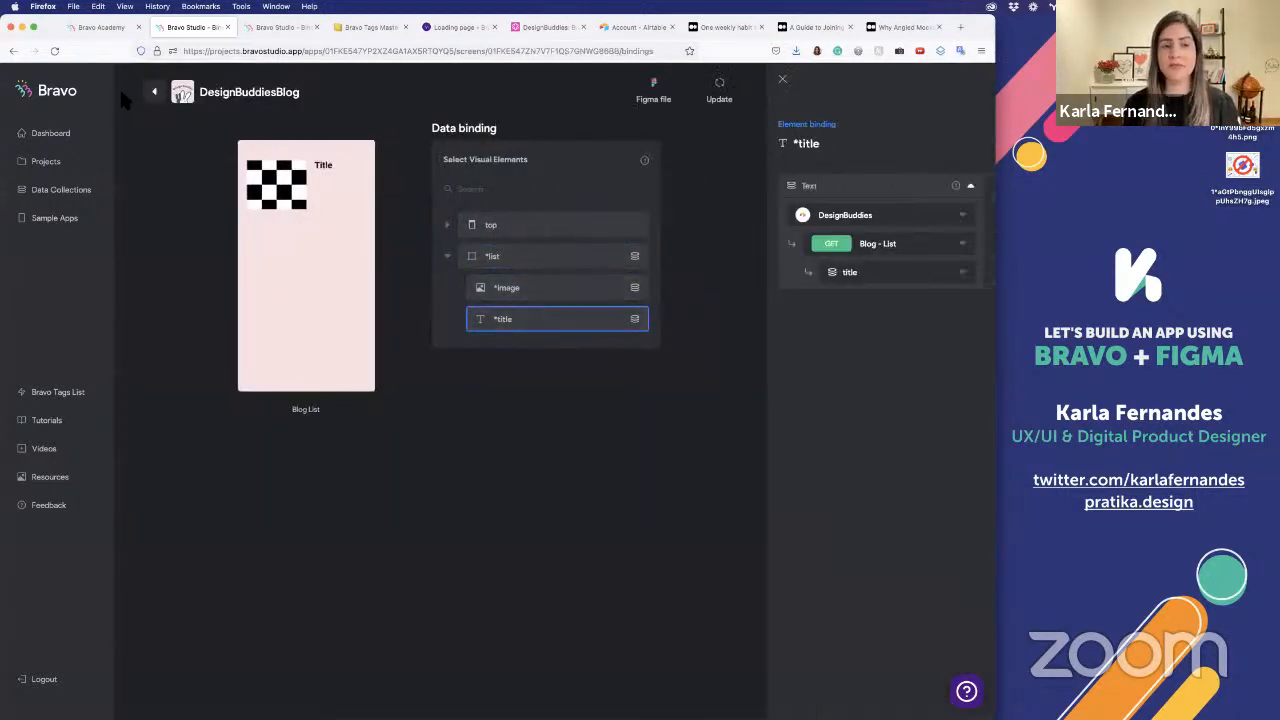
Review the Blog Post screen's data bindings for its image, title and description elements, and return to the project's screens
{"action": "left_click", "coordinate": [160, 95]}
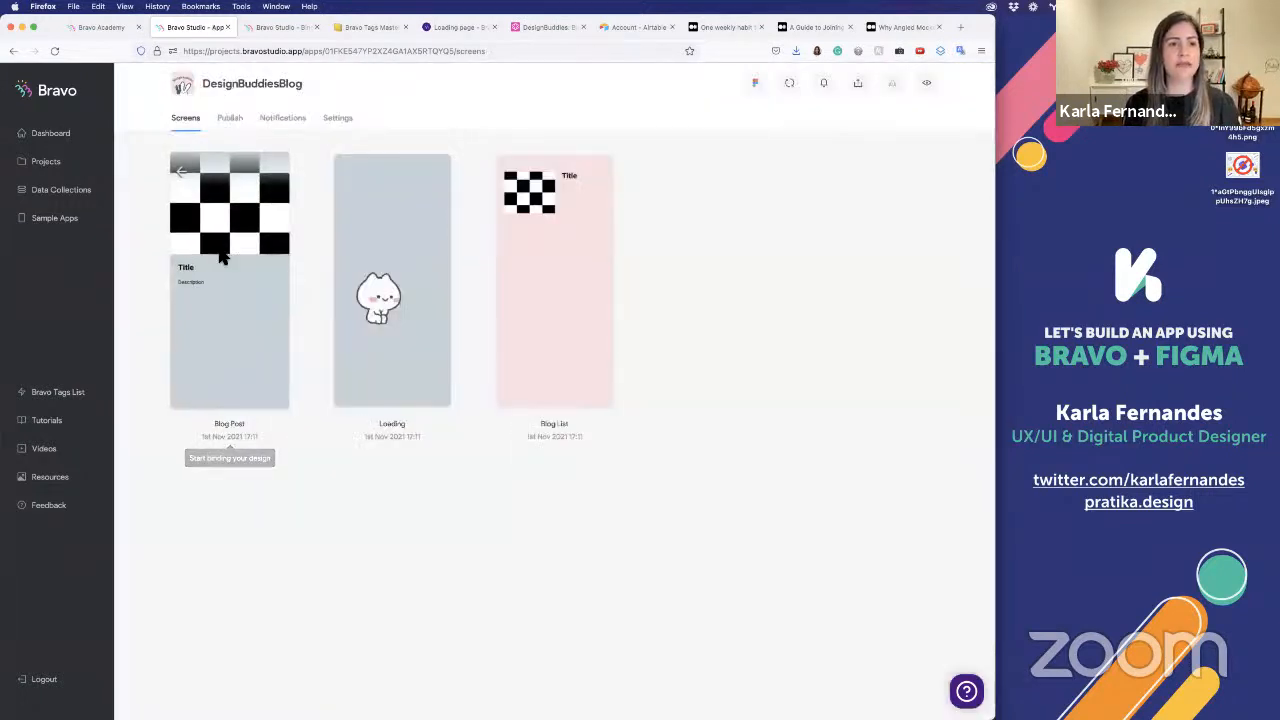
{"action": "left_click", "coordinate": [224, 257]}
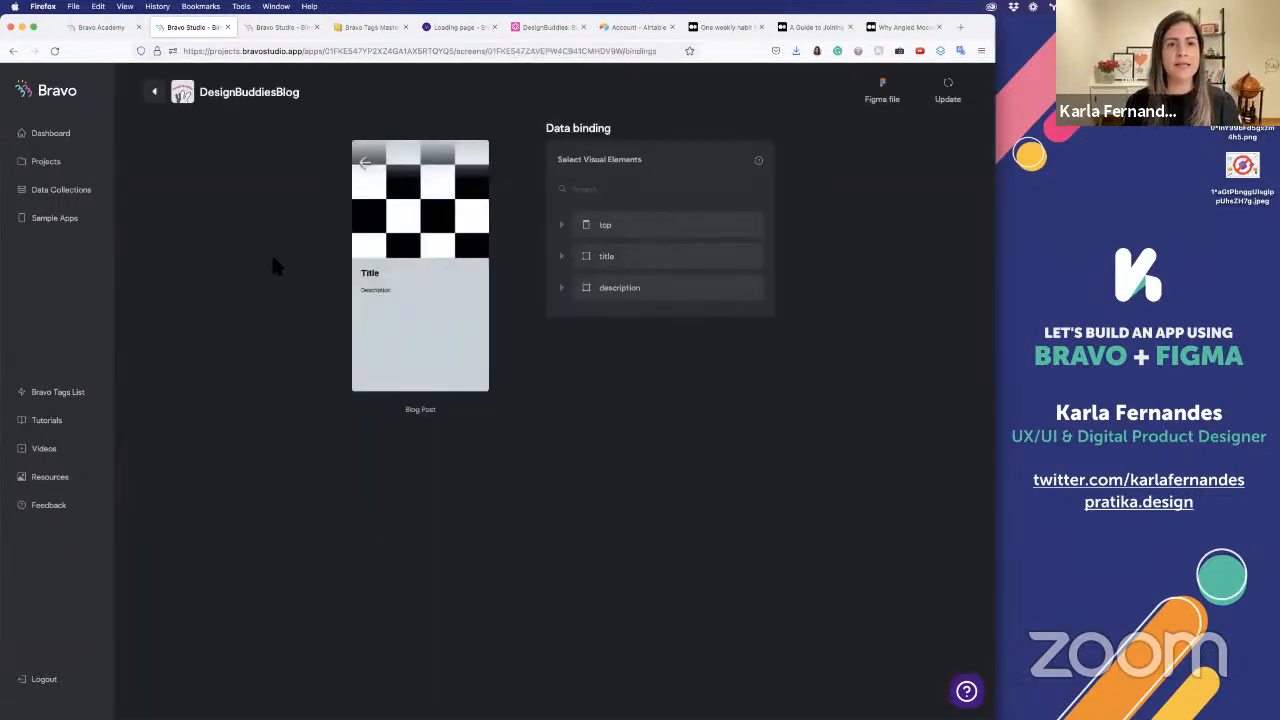
{"action": "left_click", "coordinate": [617, 228]}
{"action": "left_click", "coordinate": [544, 262]}
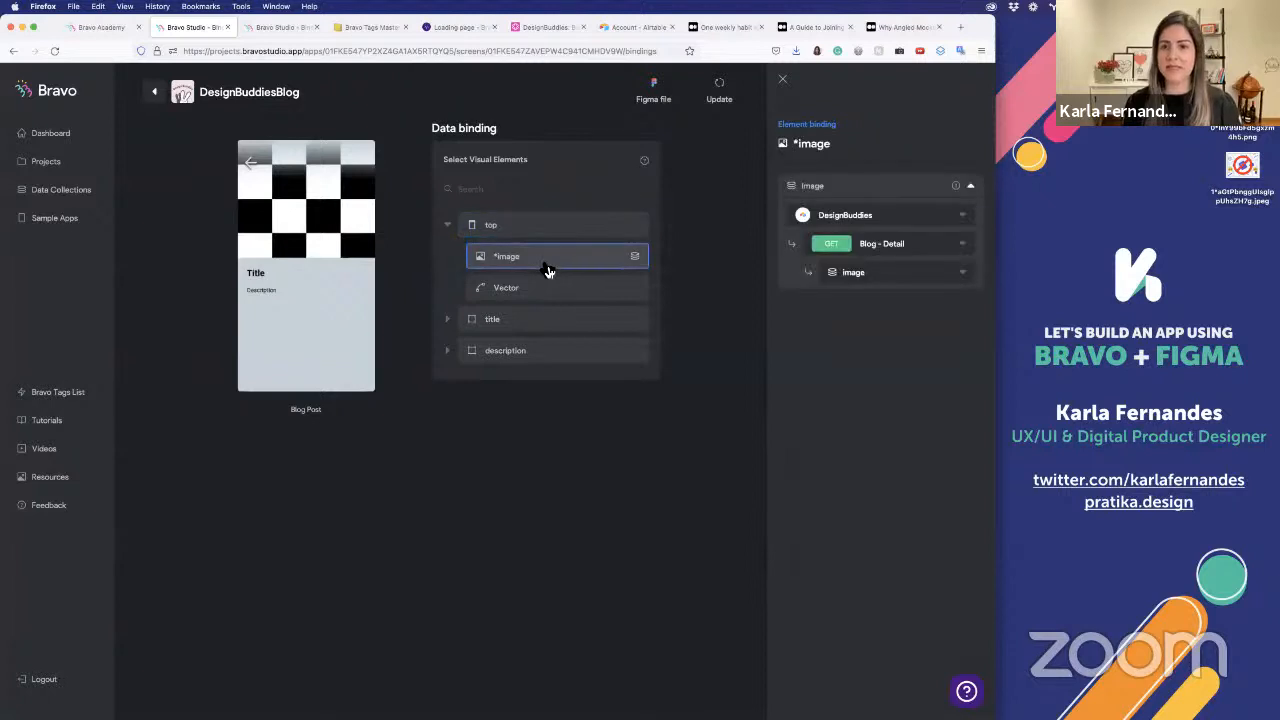
{"action": "left_click", "coordinate": [533, 322]}
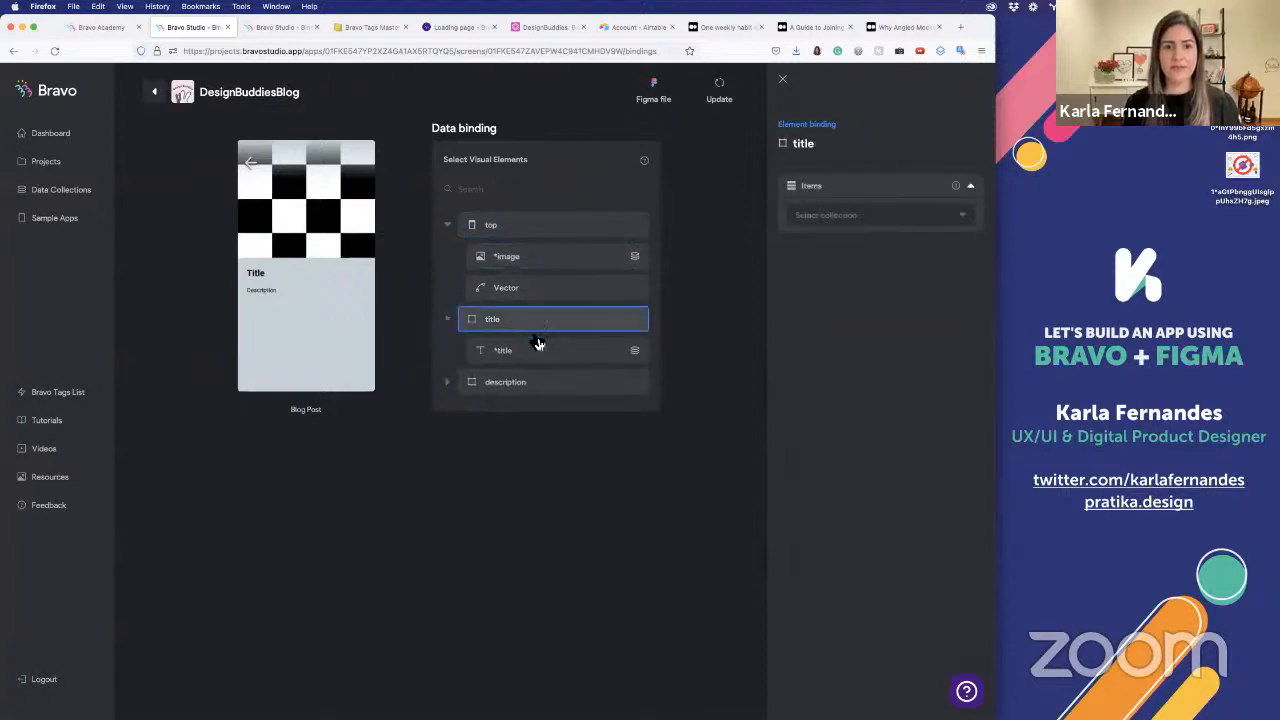
{"action": "left_click", "coordinate": [546, 352]}
{"action": "left_click", "coordinate": [566, 383]}
{"action": "left_click", "coordinate": [563, 416]}
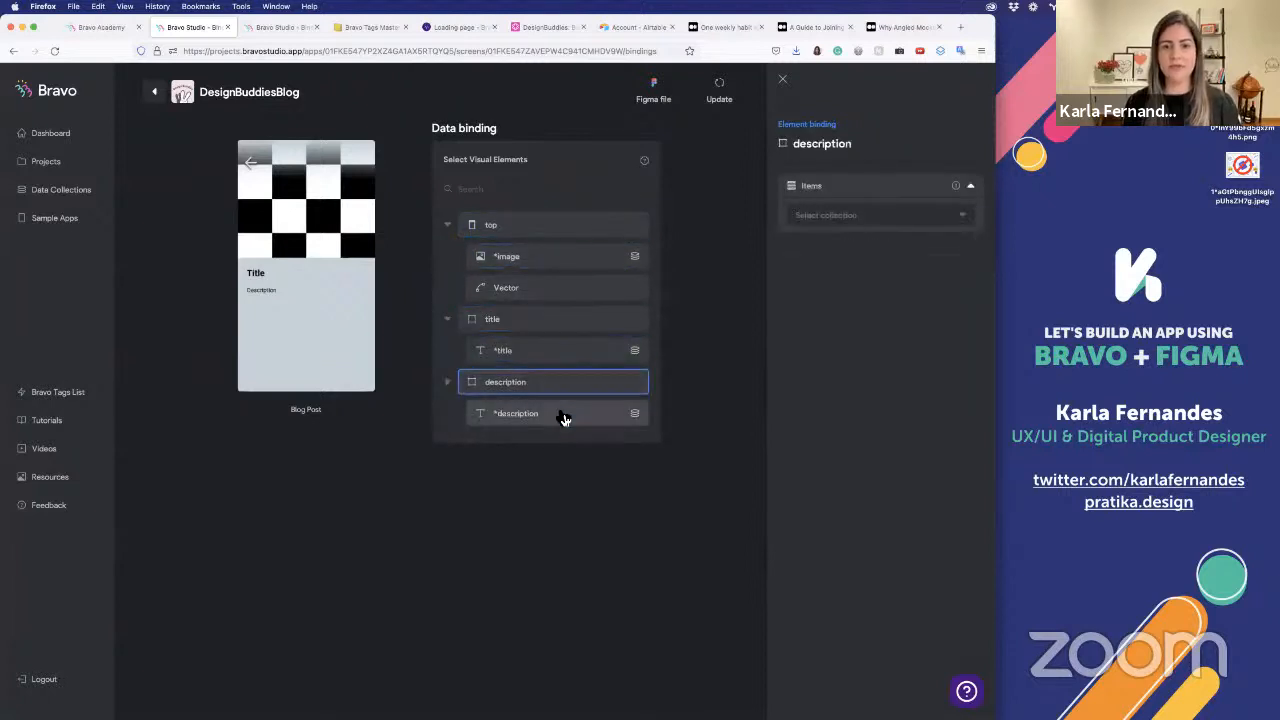
{"action": "left_click", "coordinate": [546, 457]}
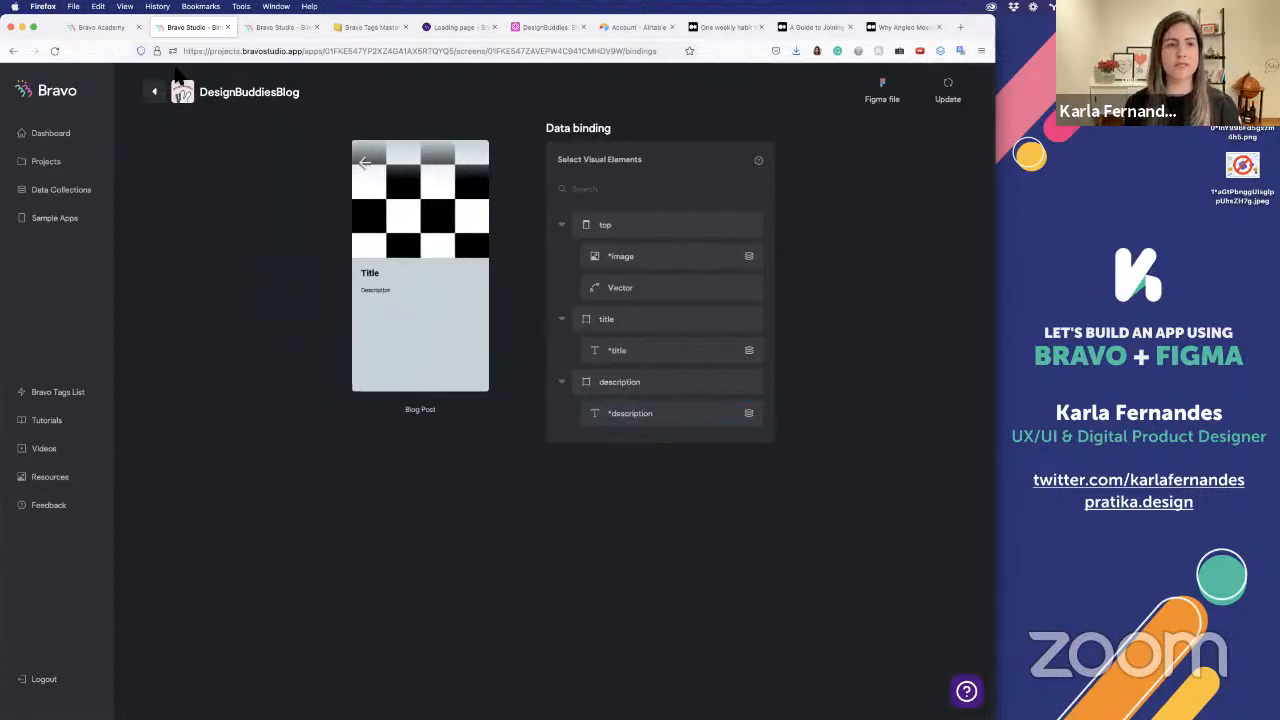
{"action": "left_click", "coordinate": [163, 92]}
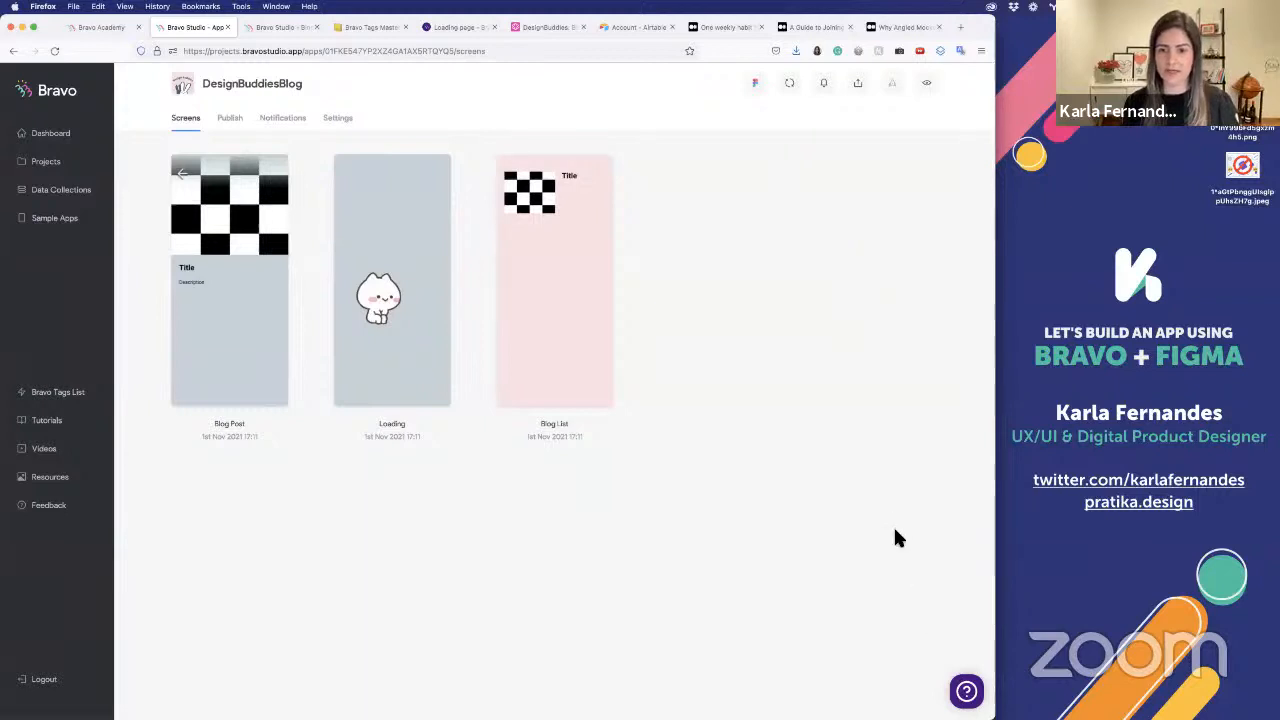
Return to the DesignBuddiesBlog project in Bravo Studio and view its Android publication settings
{"action": "key", "text": "super+Tab"}
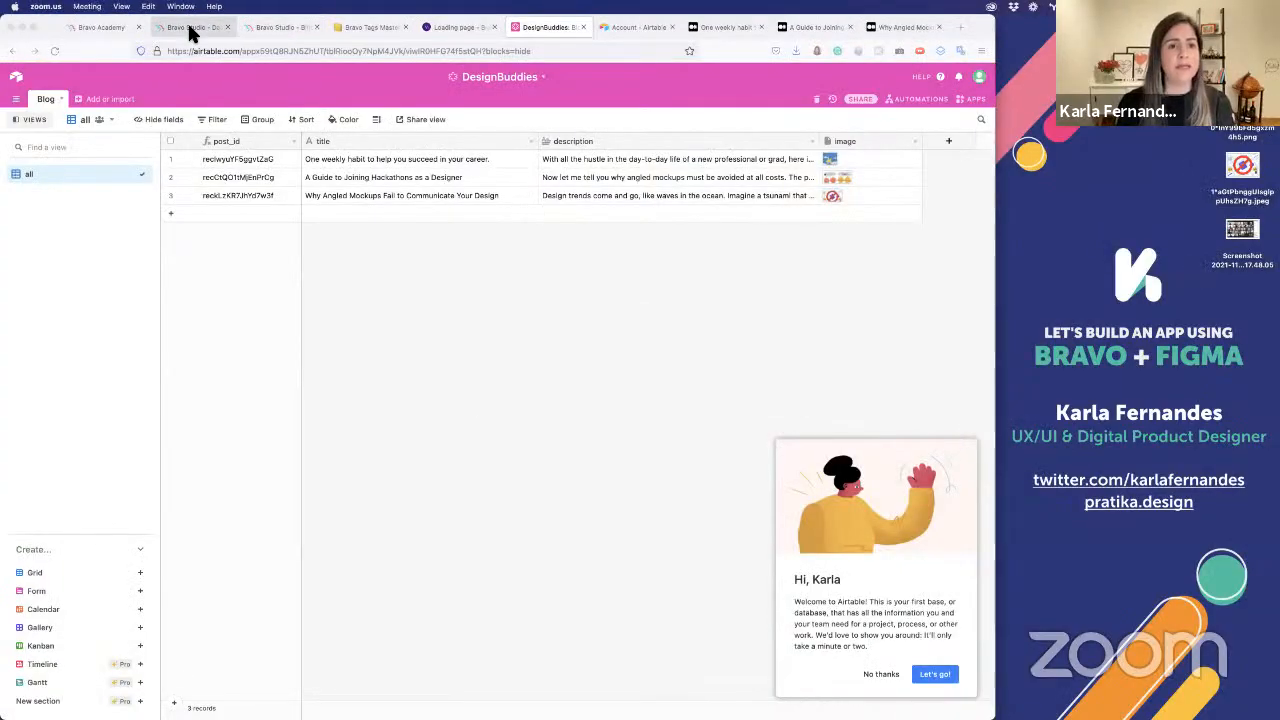
{"action": "left_click", "coordinate": [191, 28]}
{"action": "left_click", "coordinate": [231, 125]}
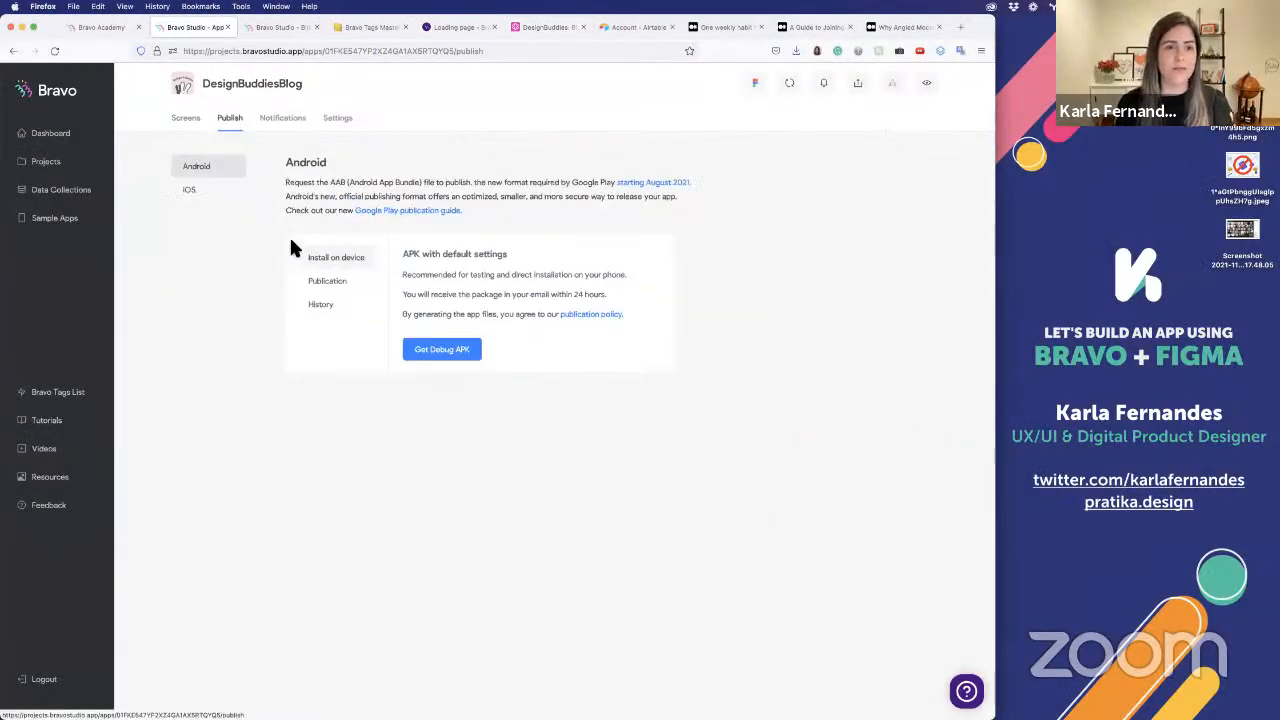
{"action": "left_click", "coordinate": [328, 283]}
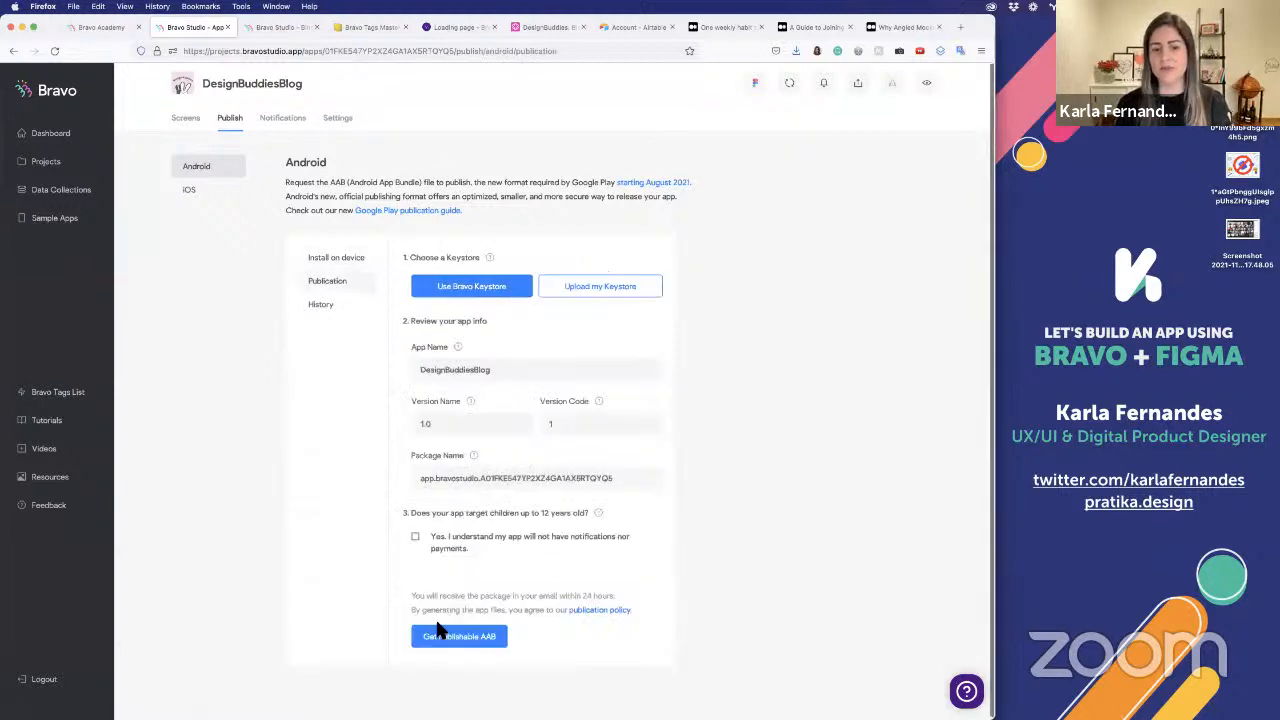
Shorten the app name in the iOS publication settings to DesignBuddies and look over the remaining upload fields
{"action": "left_click", "coordinate": [224, 190]}
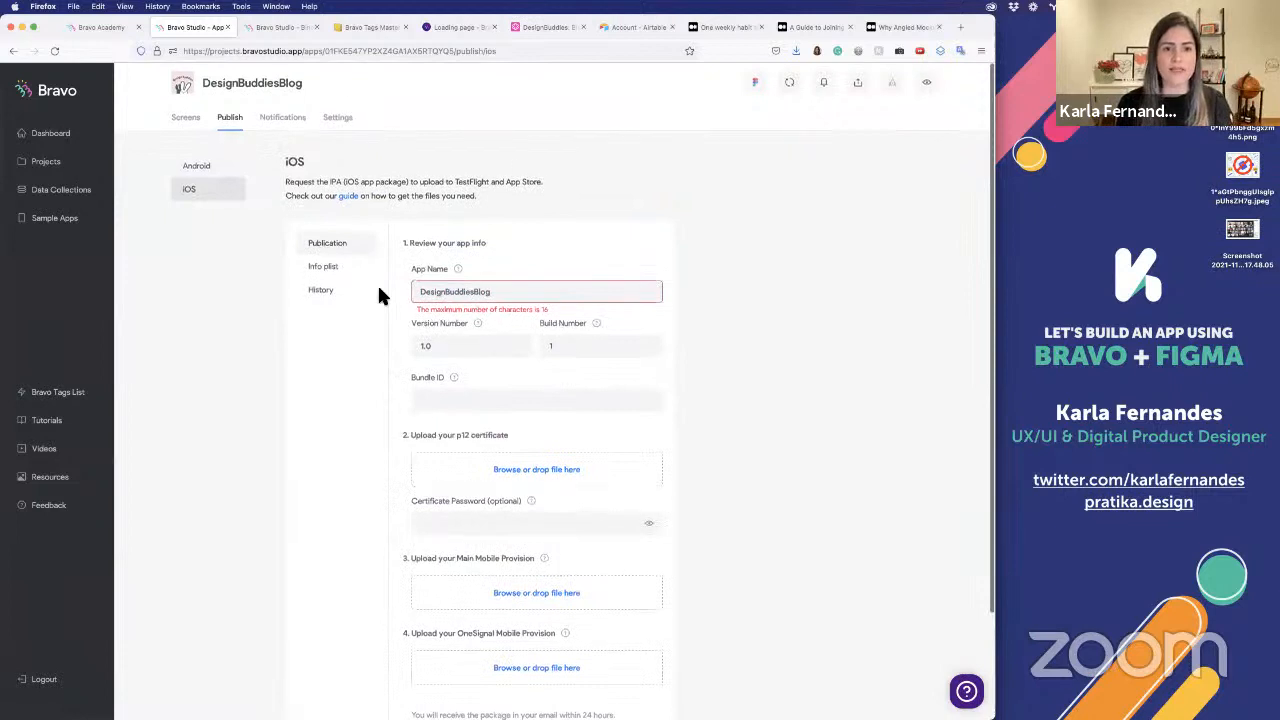
{"action": "scroll", "coordinate": [377, 290], "scroll_direction": "down", "scroll_amount": 1}
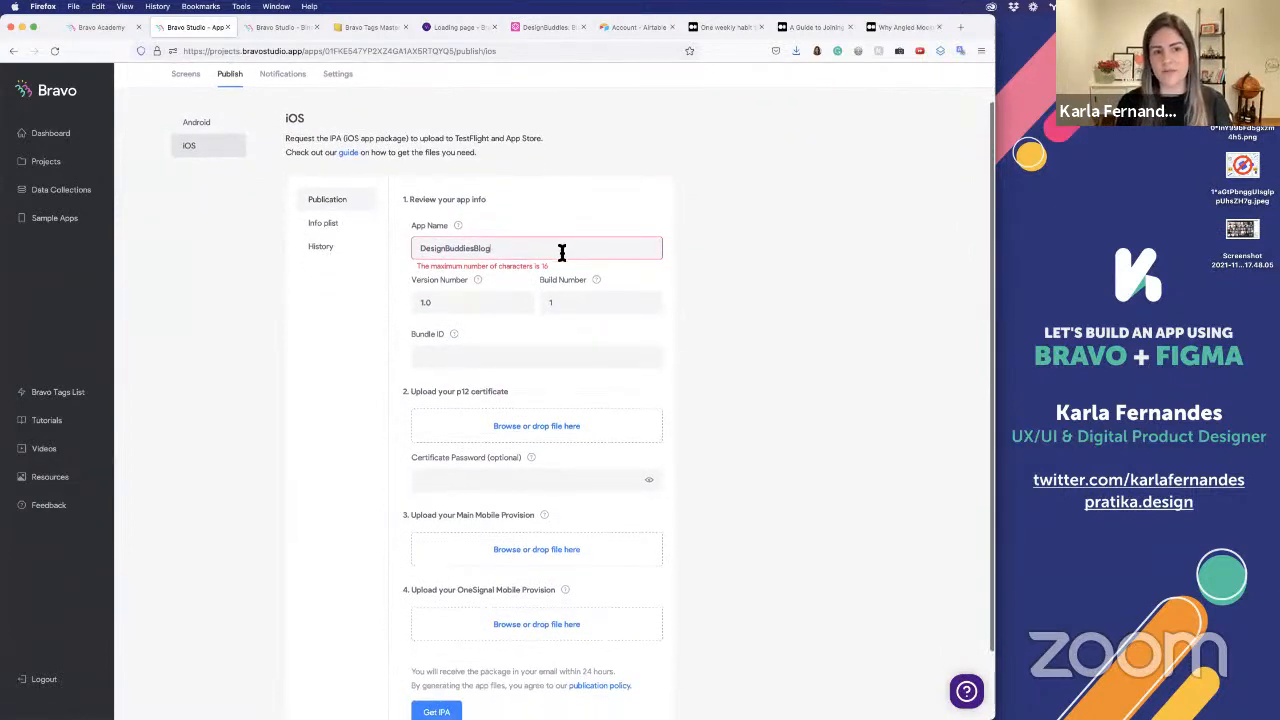
{"action": "key", "text": "BackSpace"}
{"action": "key", "text": "BackSpace"}
{"action": "key", "text": "BackSpace"}
{"action": "key", "text": "BackSpace"}
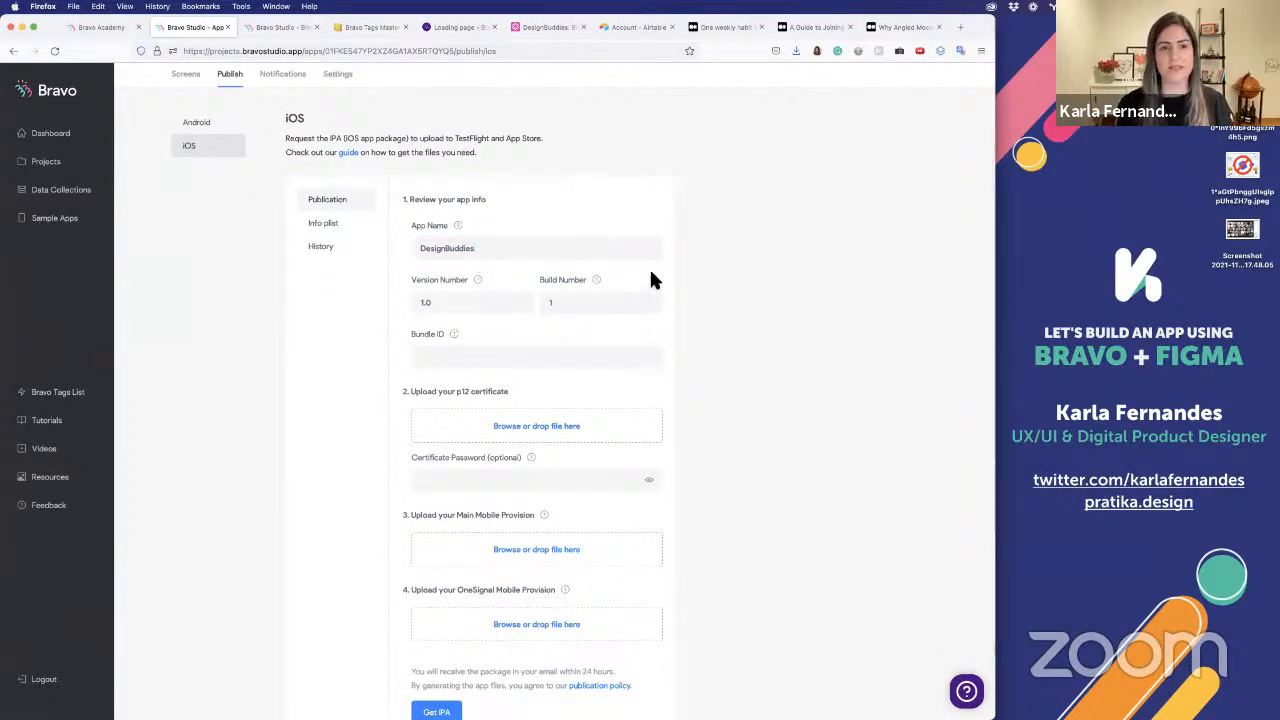
{"action": "scroll", "coordinate": [708, 270], "scroll_direction": "down", "scroll_amount": 2}
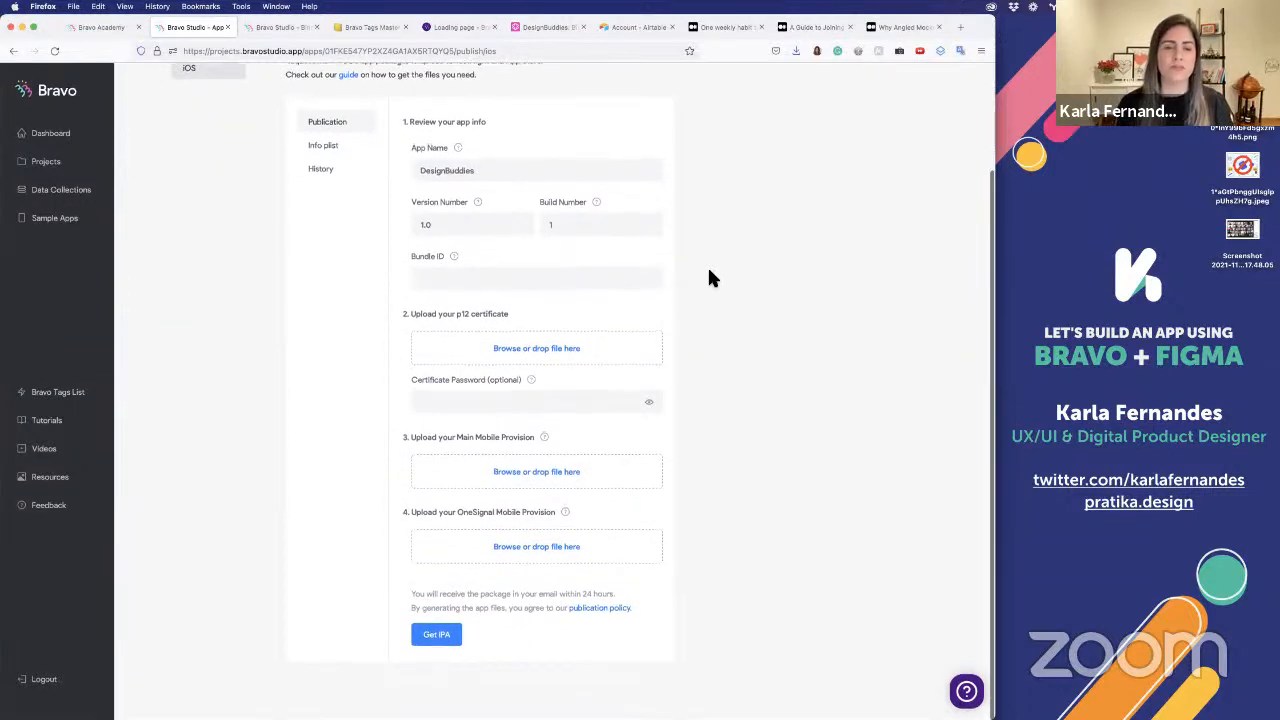
Open the iOS publication guide and the Google Play publication guide from the project's publishing pages
{"action": "scroll", "coordinate": [708, 278], "scroll_direction": "up", "scroll_amount": 2}
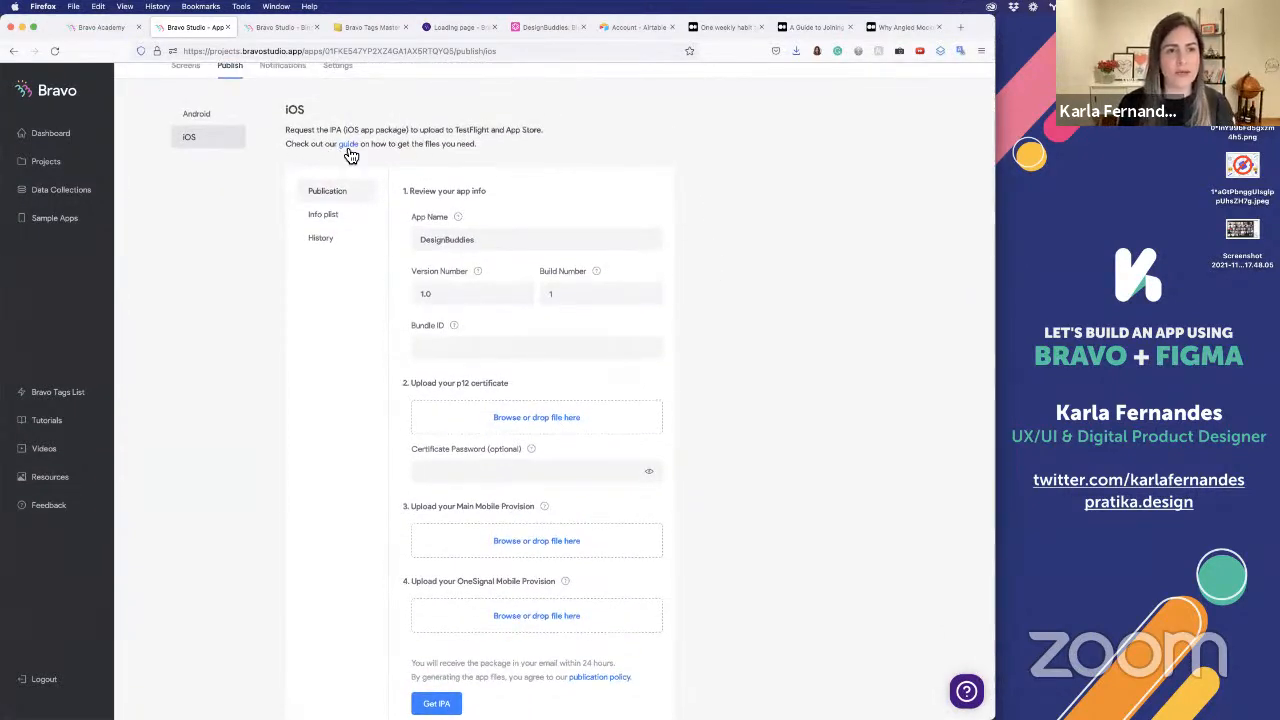
{"action": "scroll", "coordinate": [215, 125], "scroll_direction": "up", "scroll_amount": 2}
{"action": "left_click", "coordinate": [210, 118]}
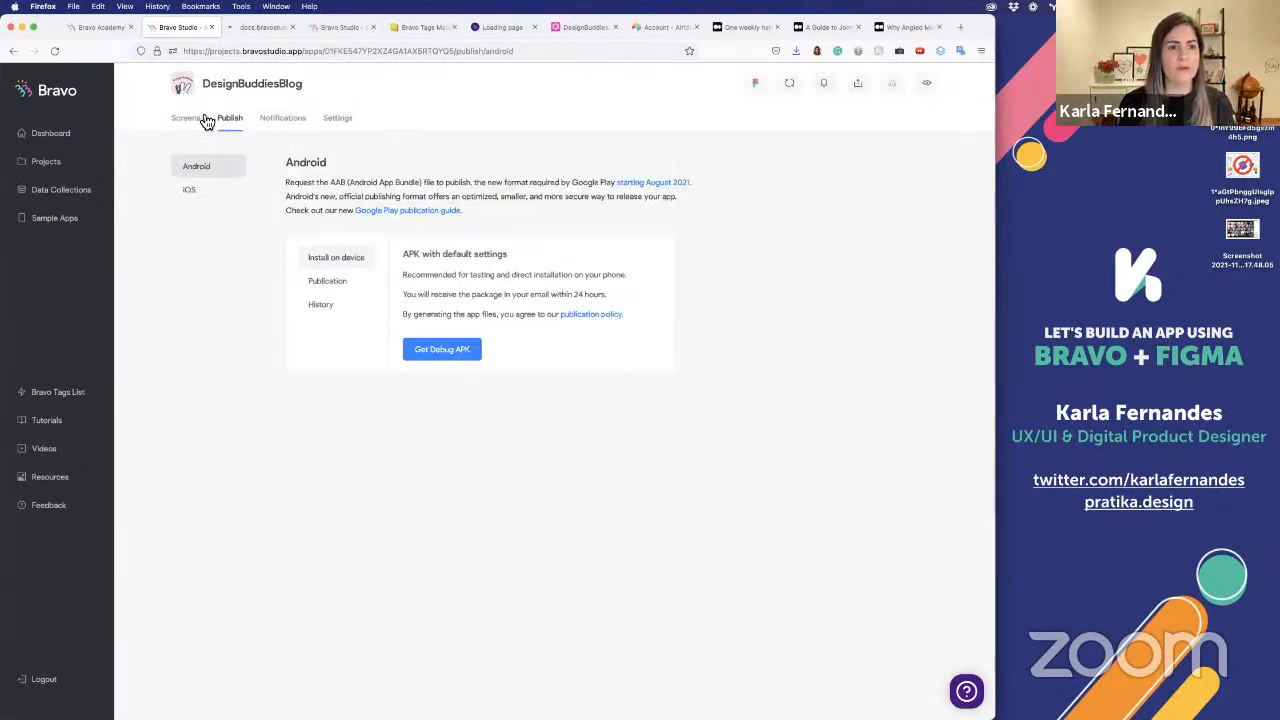
{"action": "left_click", "coordinate": [426, 212], "text": "super"}
Read through the iOS publication guide's steps to follow and bring up the Android publication guide
{"action": "left_click", "coordinate": [237, 28]}
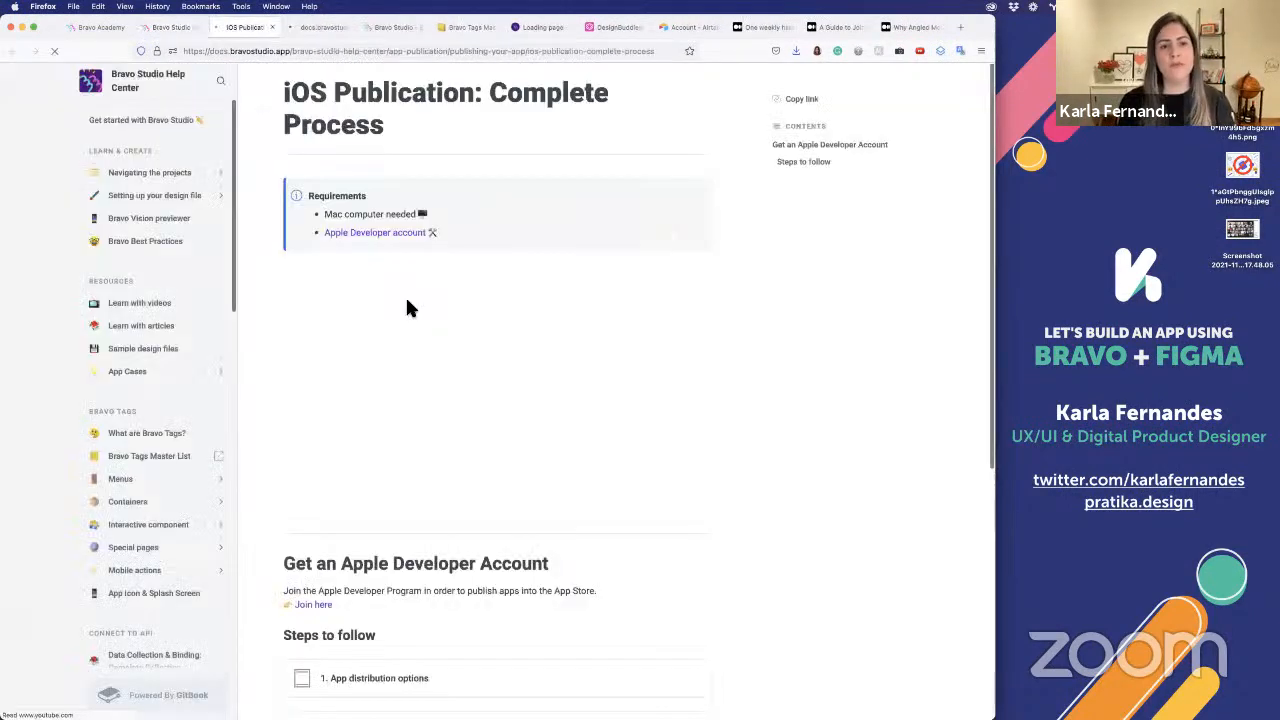
{"action": "scroll", "coordinate": [410, 305], "scroll_direction": "down", "scroll_amount": 5}
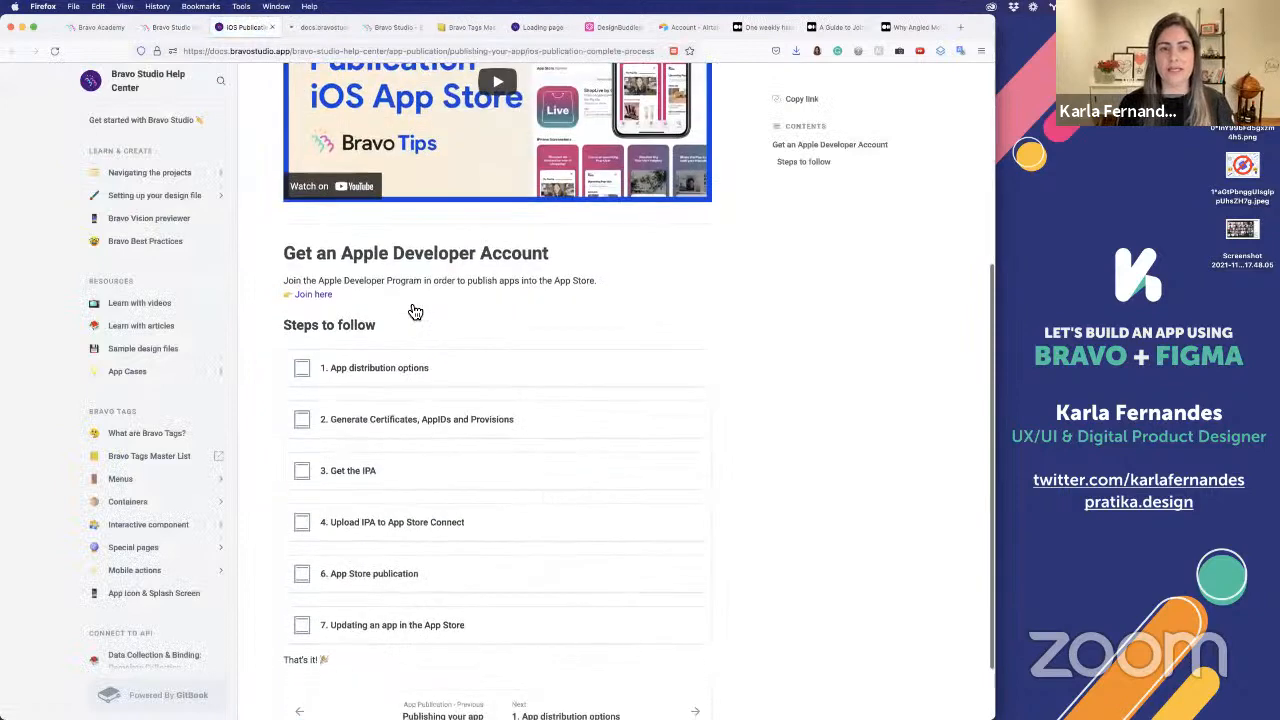
{"action": "scroll", "coordinate": [450, 320], "scroll_direction": "down", "scroll_amount": 2}
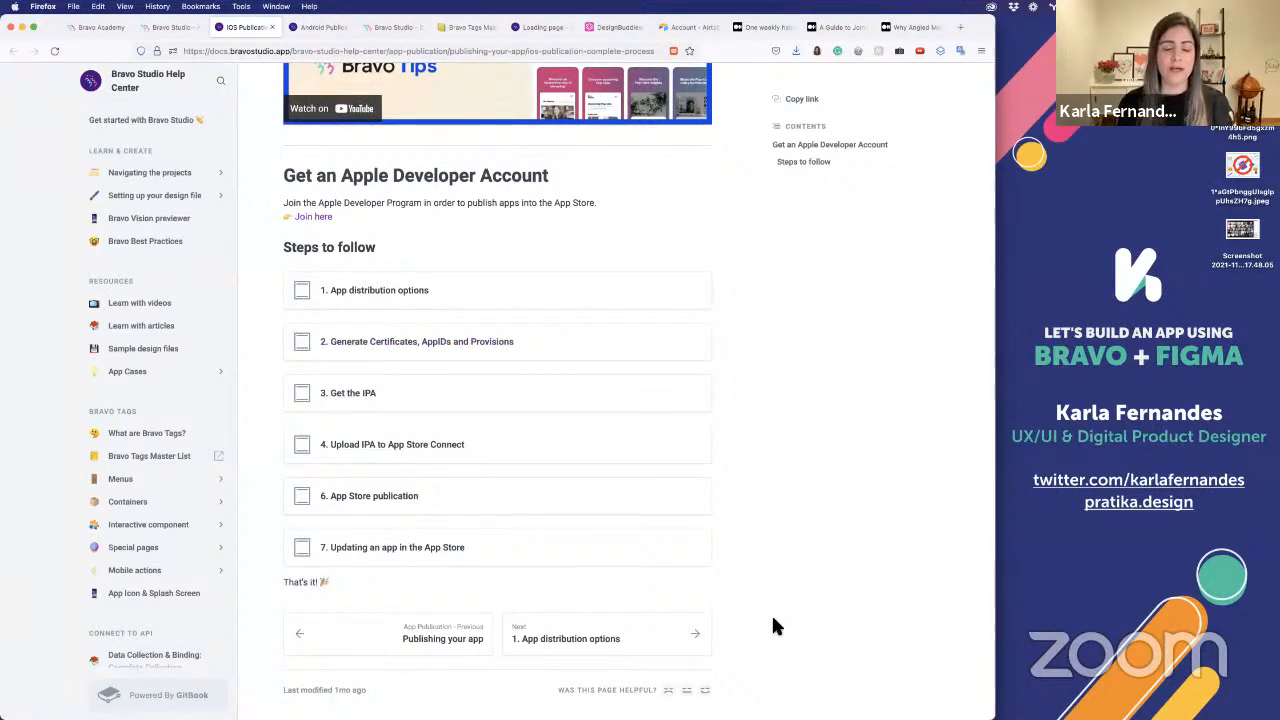
{"action": "left_click", "coordinate": [322, 30]}
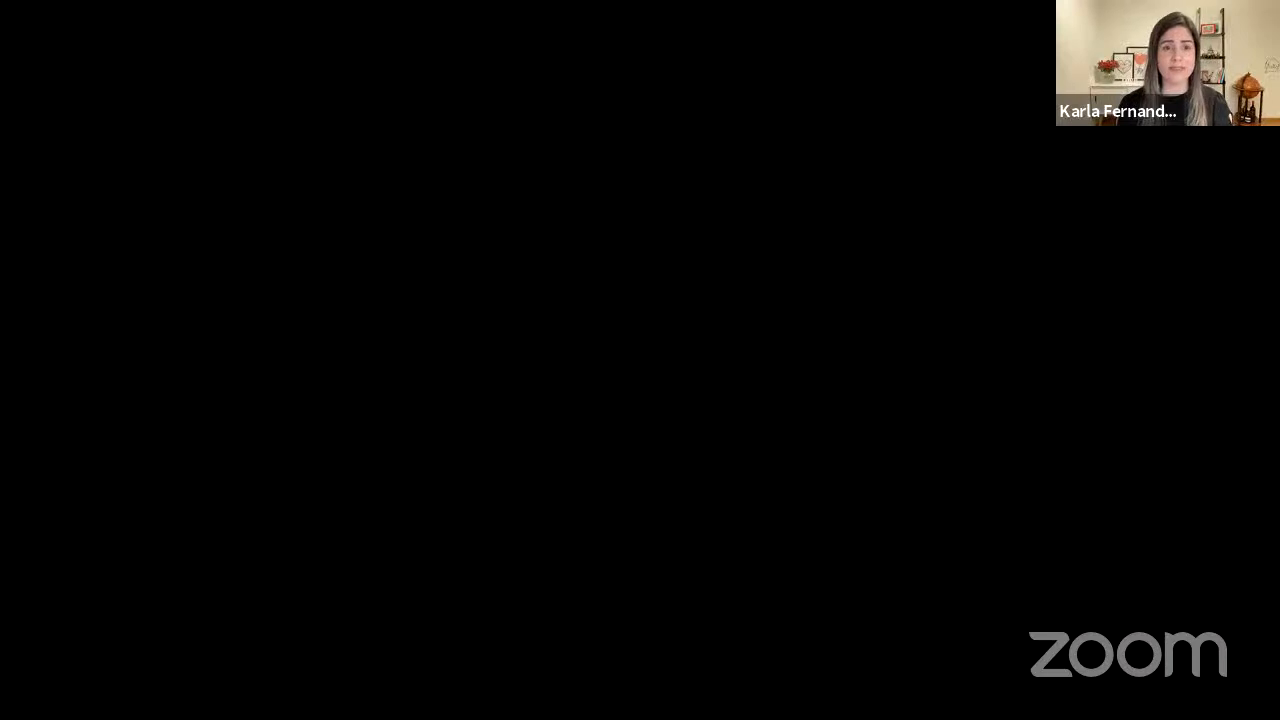
Switch to Figma and bring up its Community plugin search
{"action": "key", "text": "super+Tab"}
{"action": "key", "text": "super+Tab"}
{"action": "key", "text": "super+Tab"}
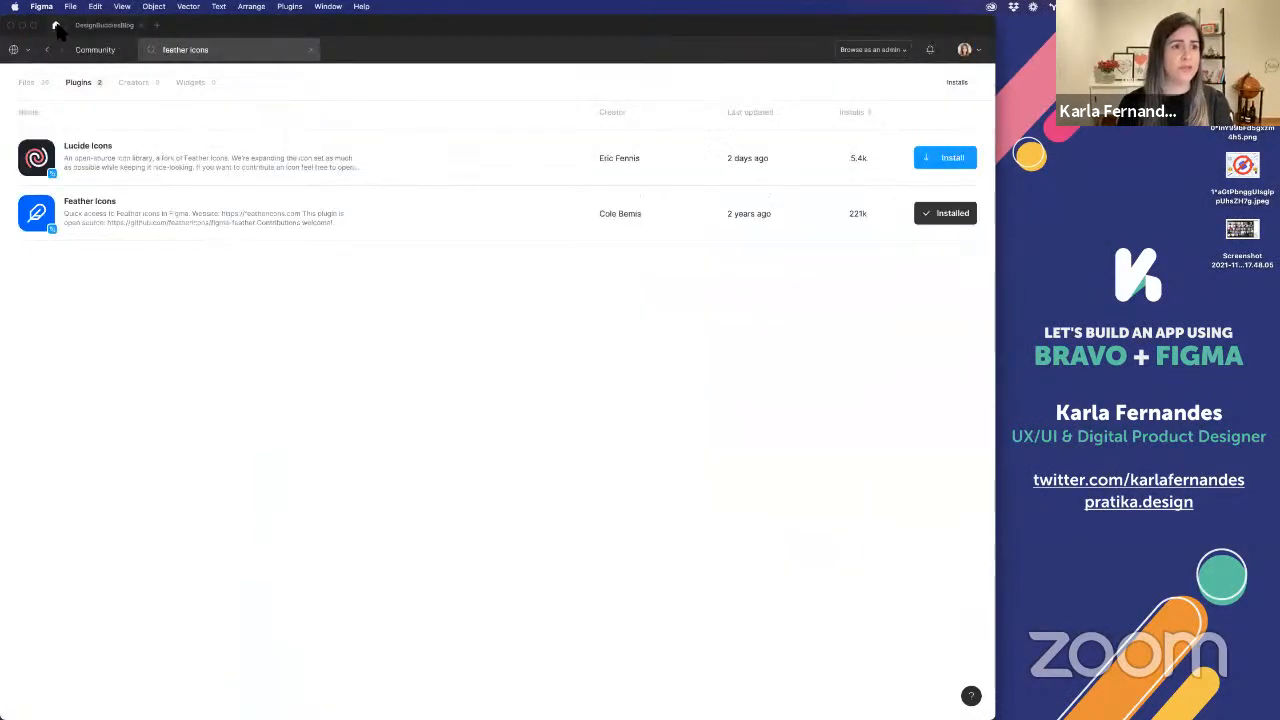
{"action": "left_click", "coordinate": [56, 26]}
Search the Community plugins for "bravo tags" and open the Bravo Studio Tag Manager plugin's page
{"action": "left_click", "coordinate": [171, 50]}
{"action": "type", "text": "bra"}
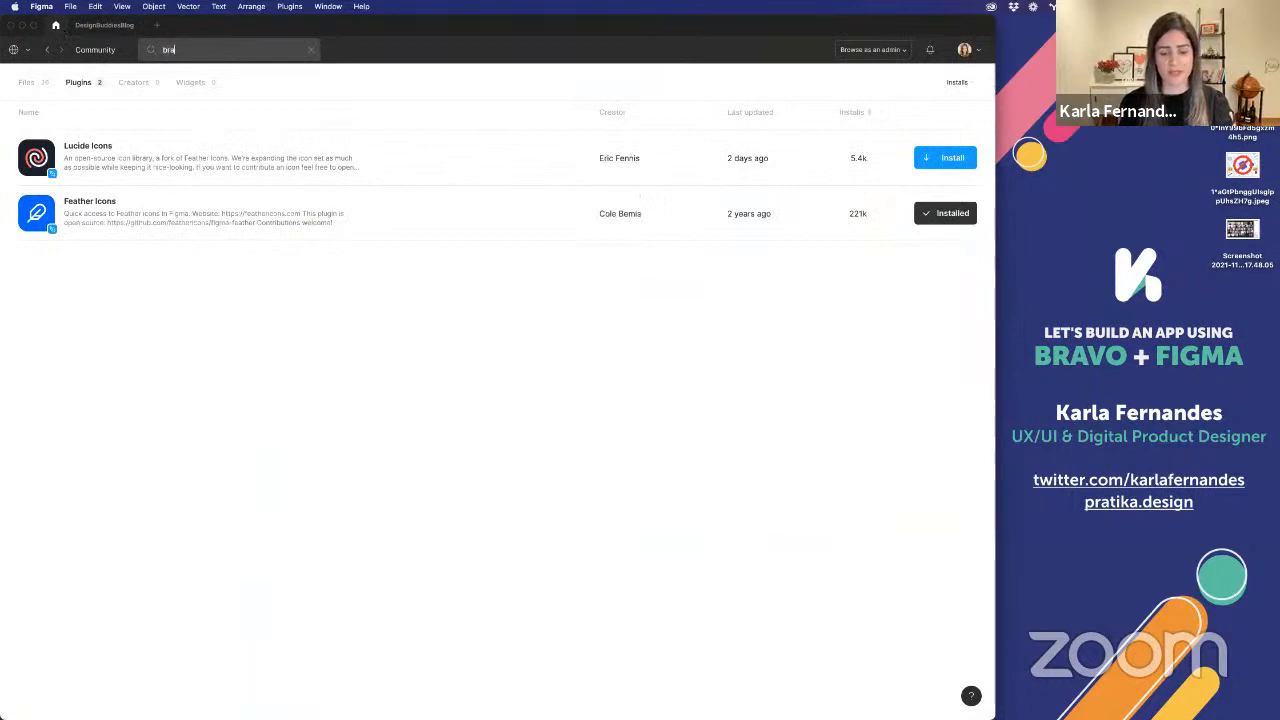
{"action": "type", "text": "vo tags"}
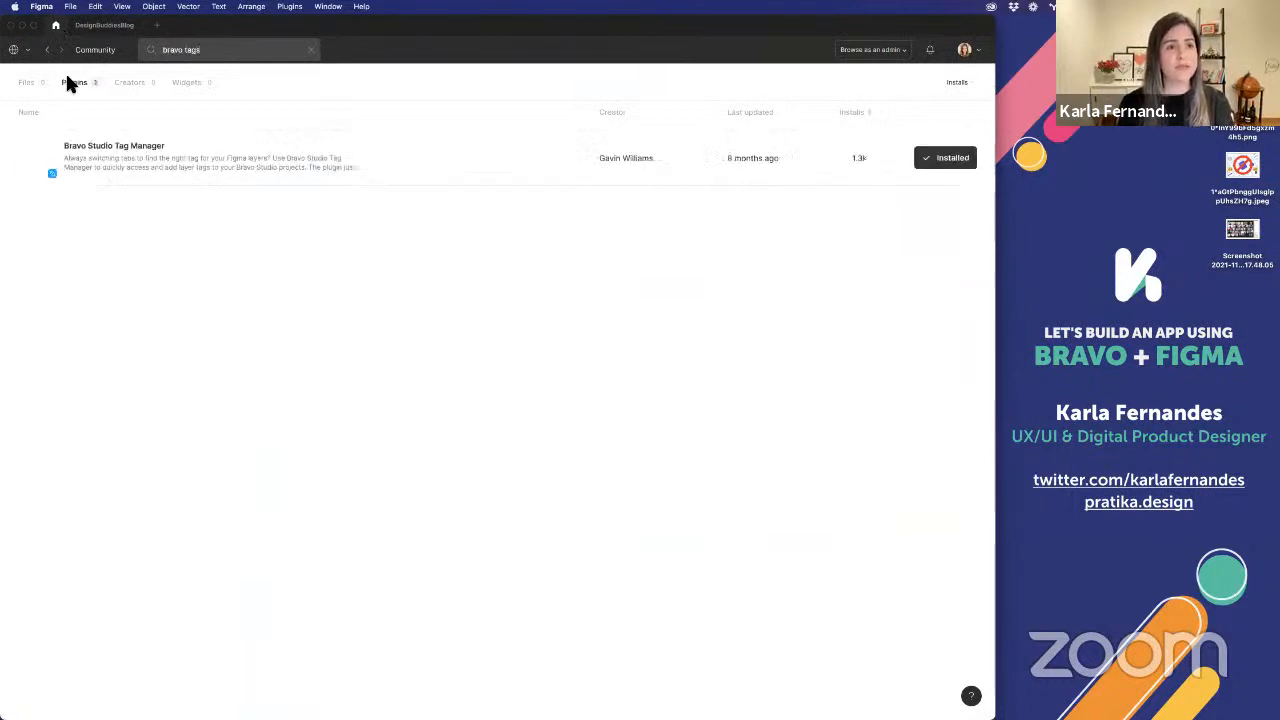
{"action": "left_click", "coordinate": [345, 174]}
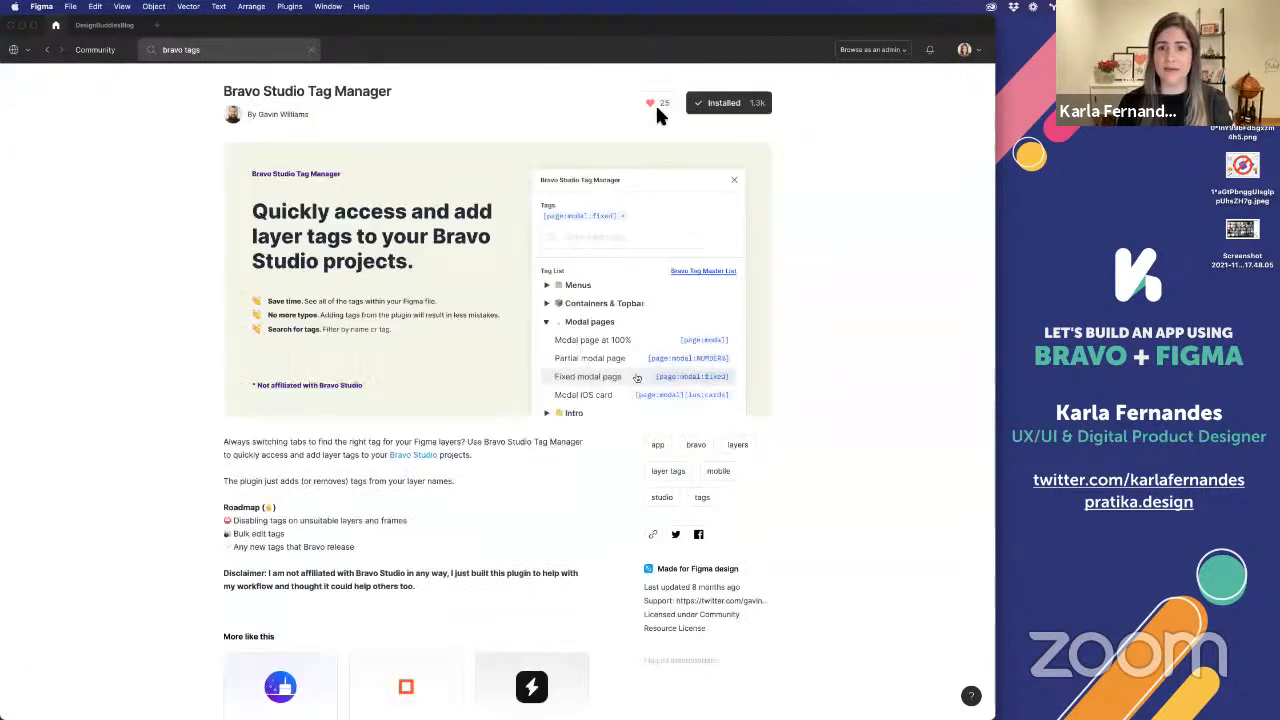